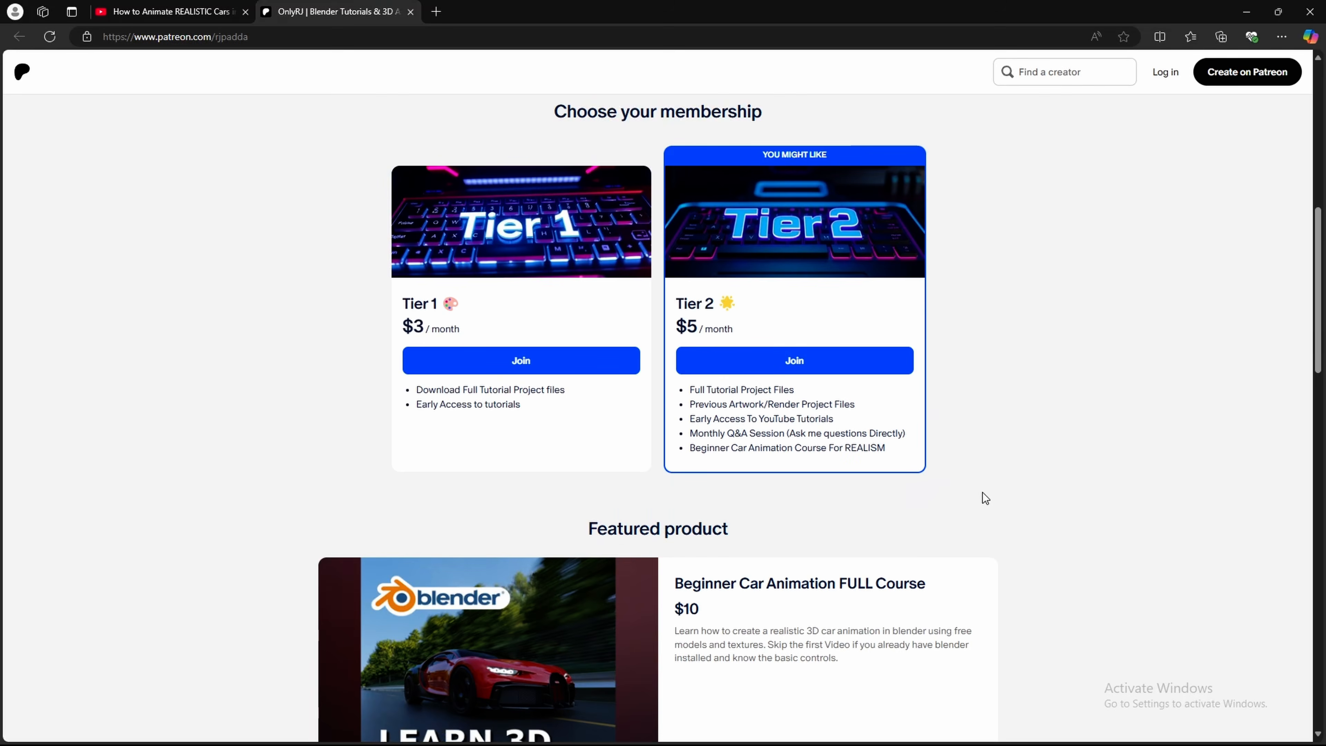
Look through the creator's Patreon page: the membership tiers, the featured course and the recent posts
scroll(982, 492, down, 10)
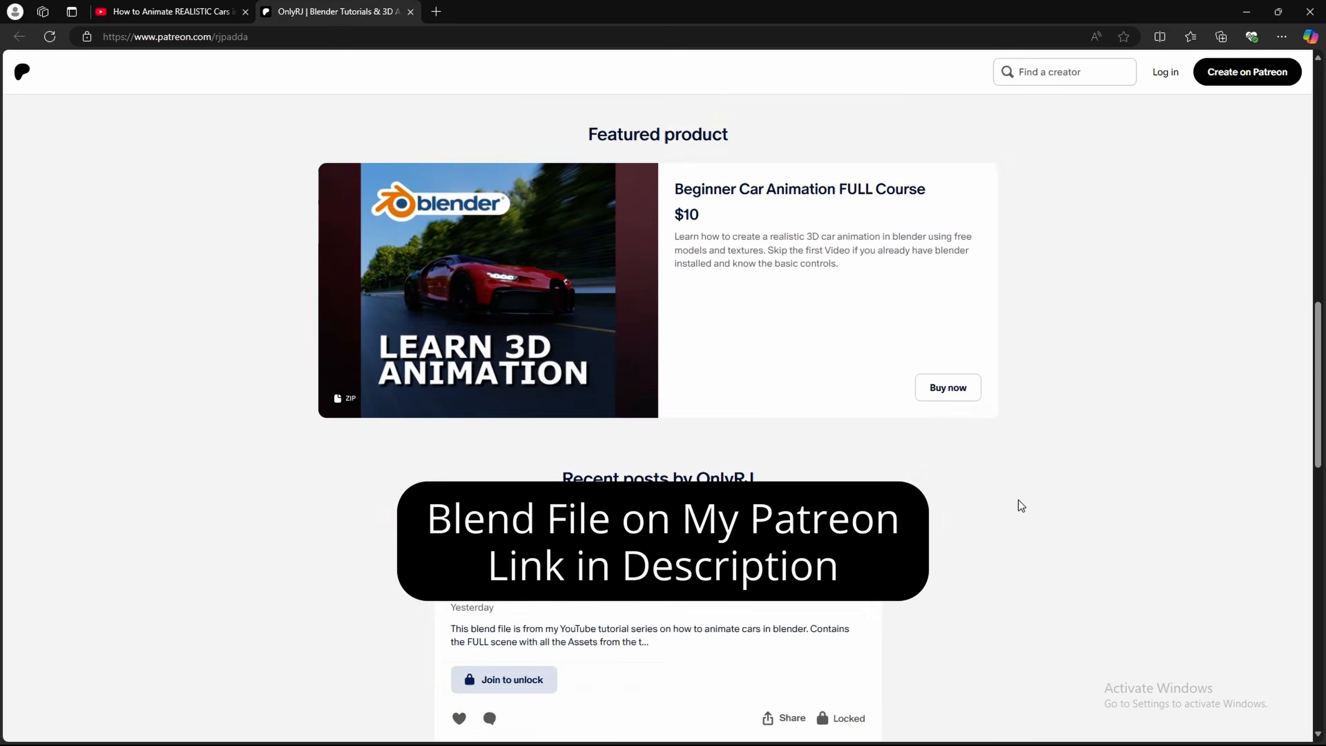
scroll(1018, 499, down, 1)
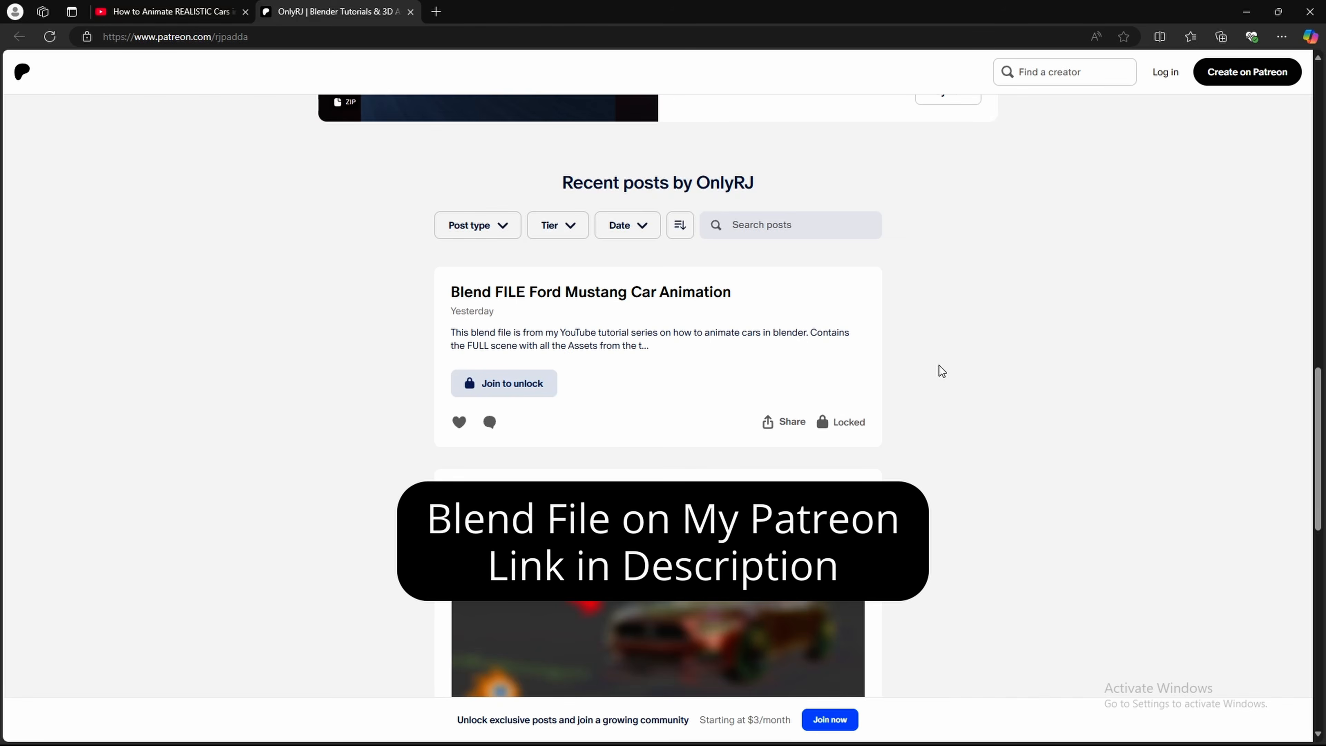
scroll(1016, 517, up, 10)
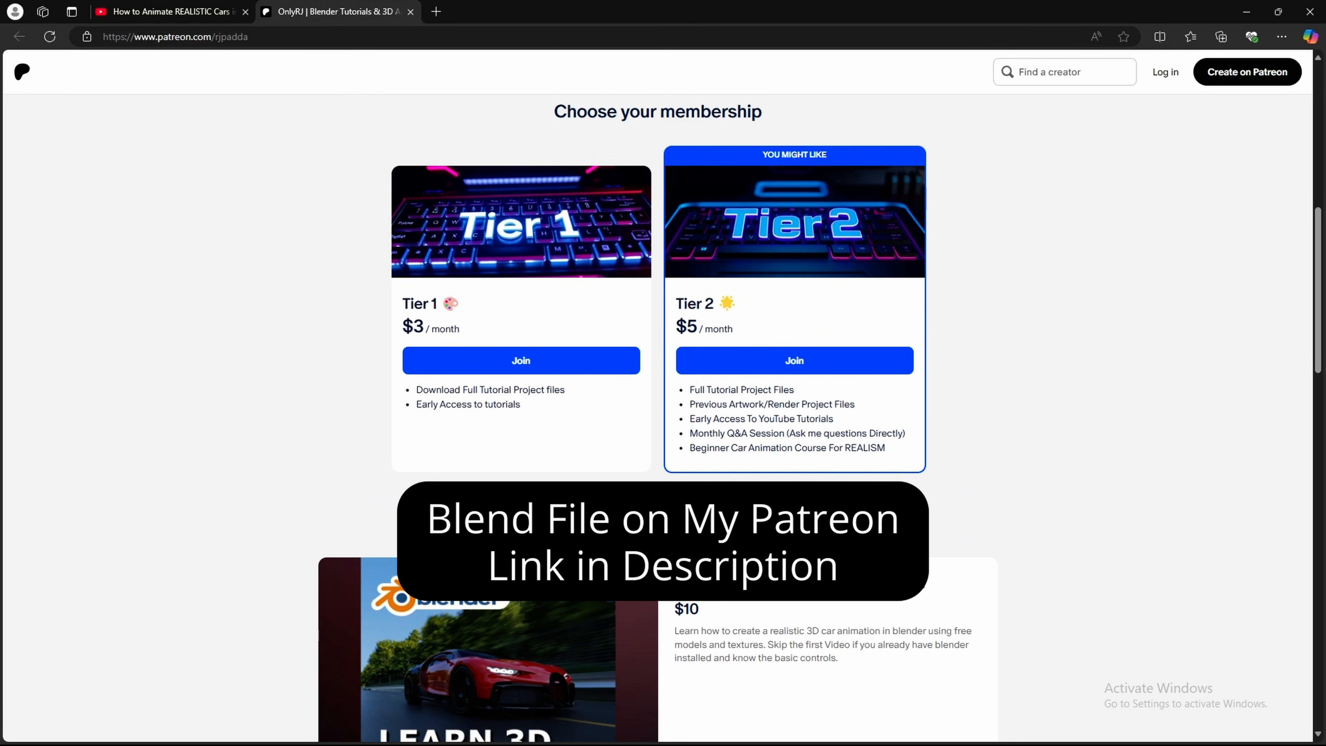
scroll(986, 429, up, 7)
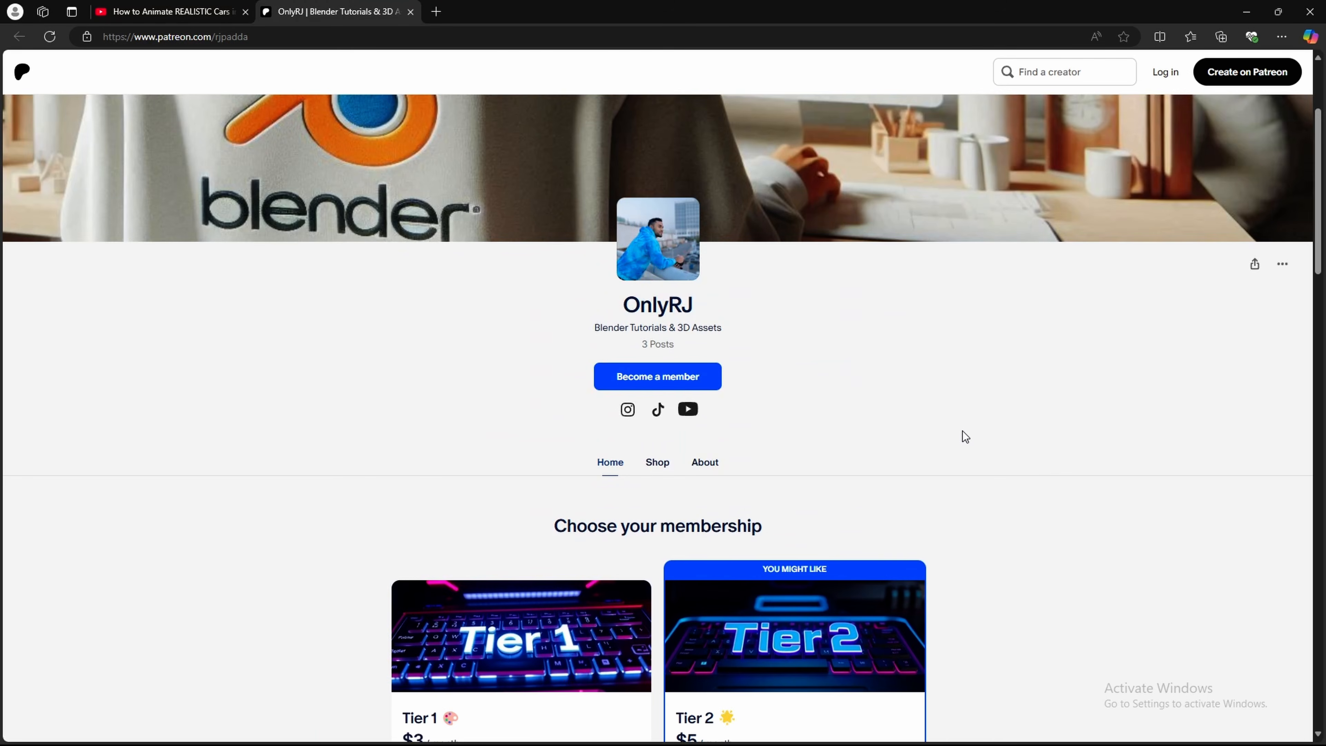
Switch to Blender, exclude the Procedural Road collection from the view layer and hide the camera
mouse_move(783, 737)
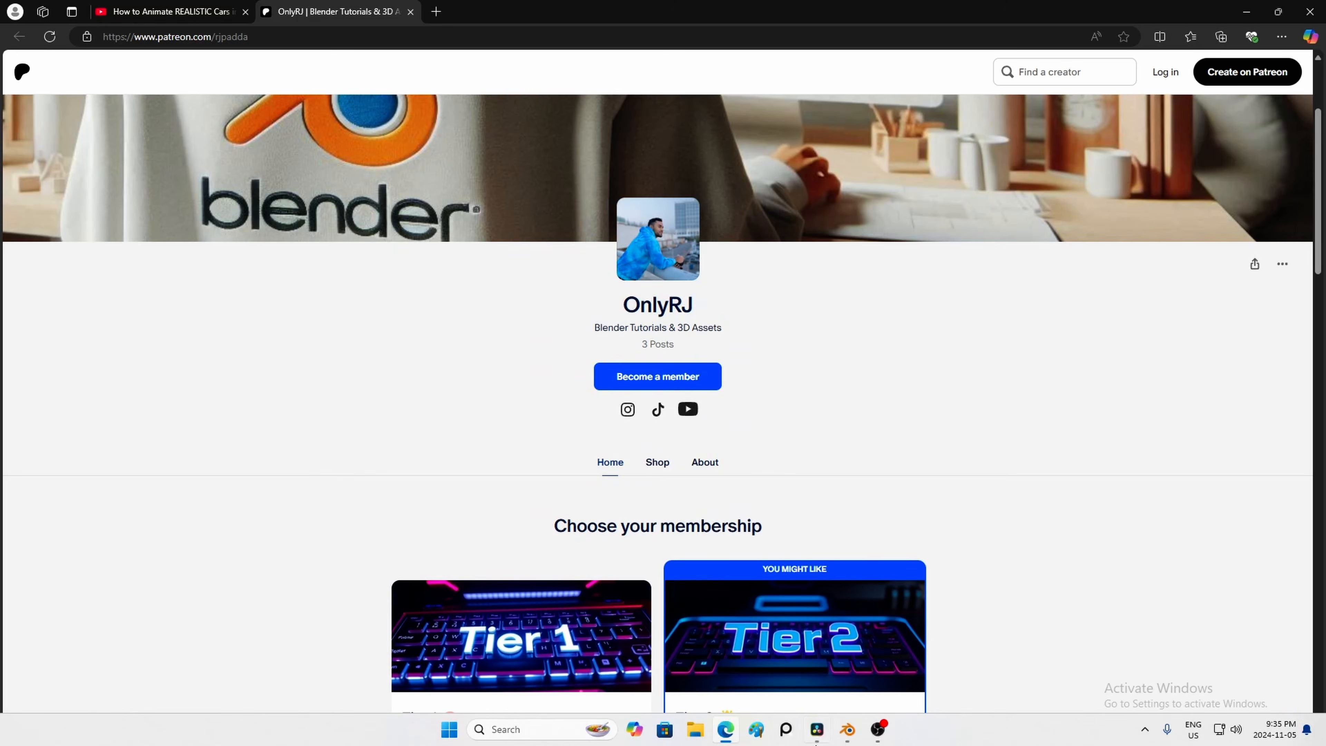
click(847, 730)
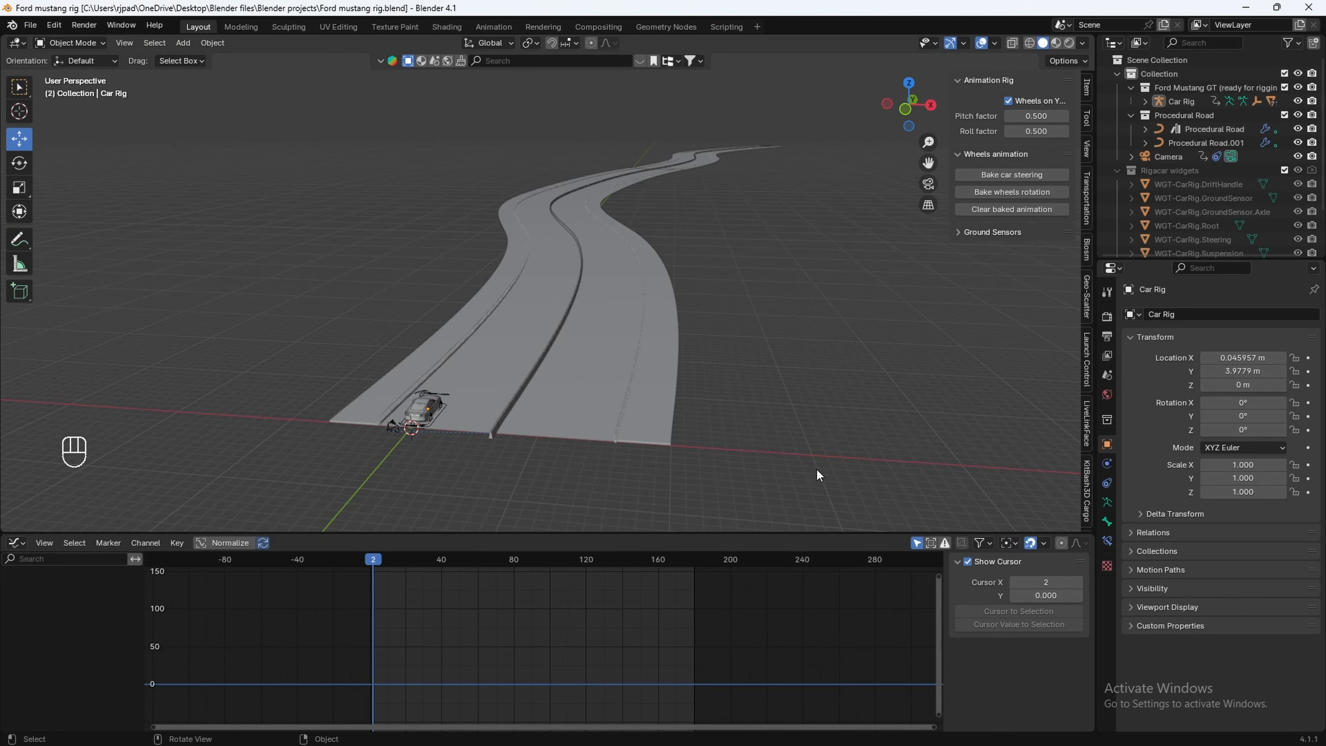
click(1285, 115)
middle_drag(464, 460, 577, 376)
click(549, 319)
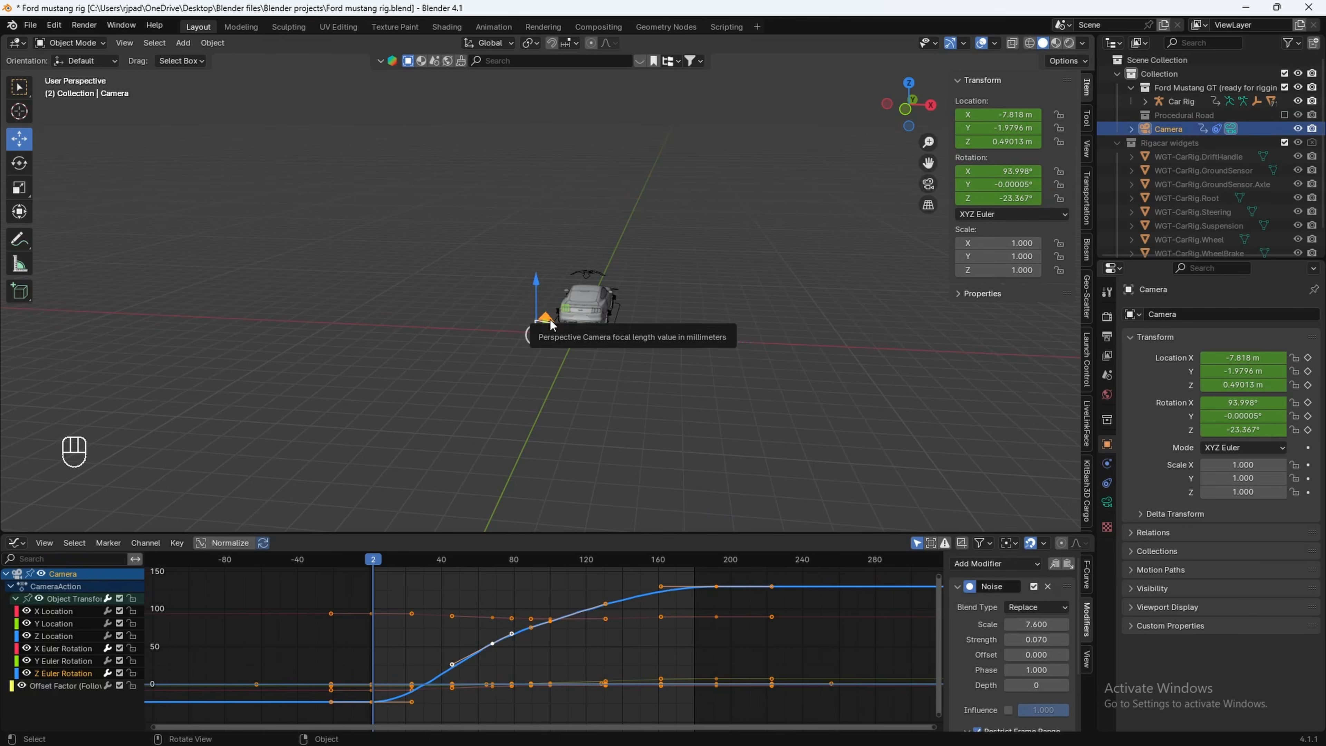
key(h)
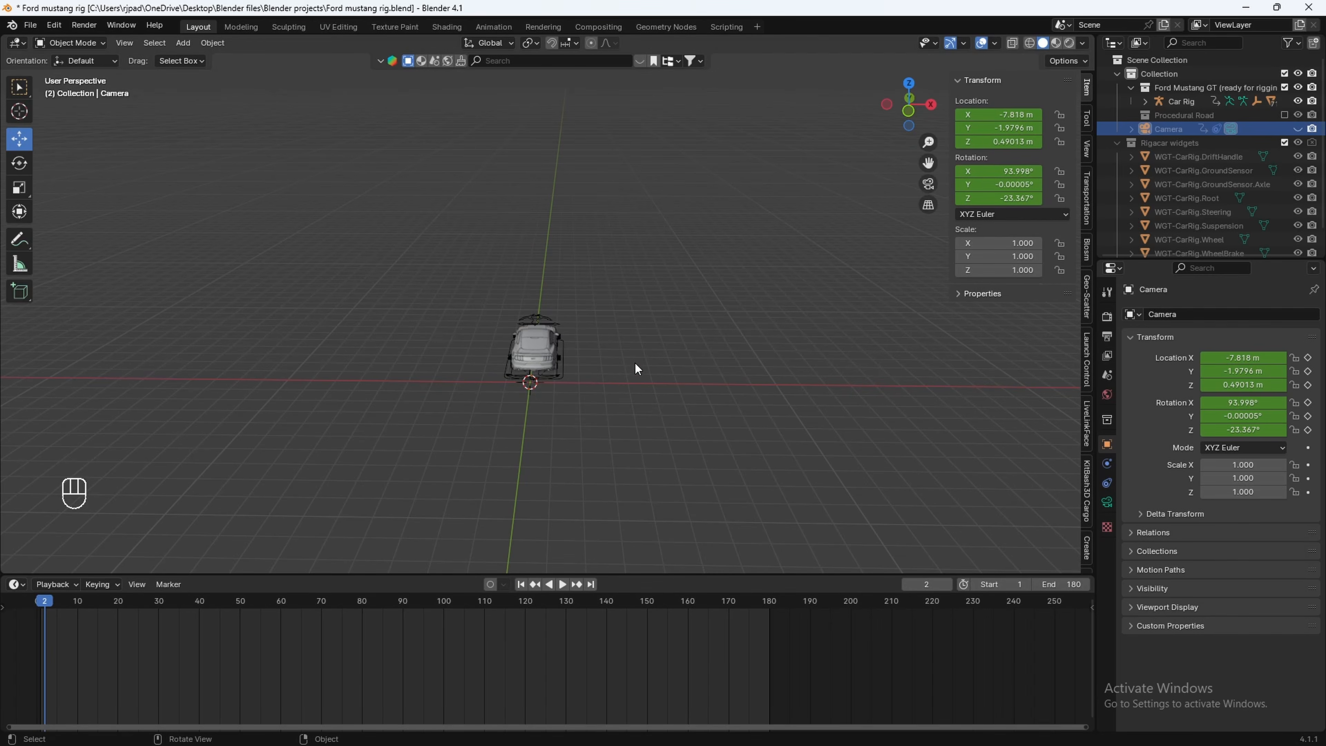
click(741, 740)
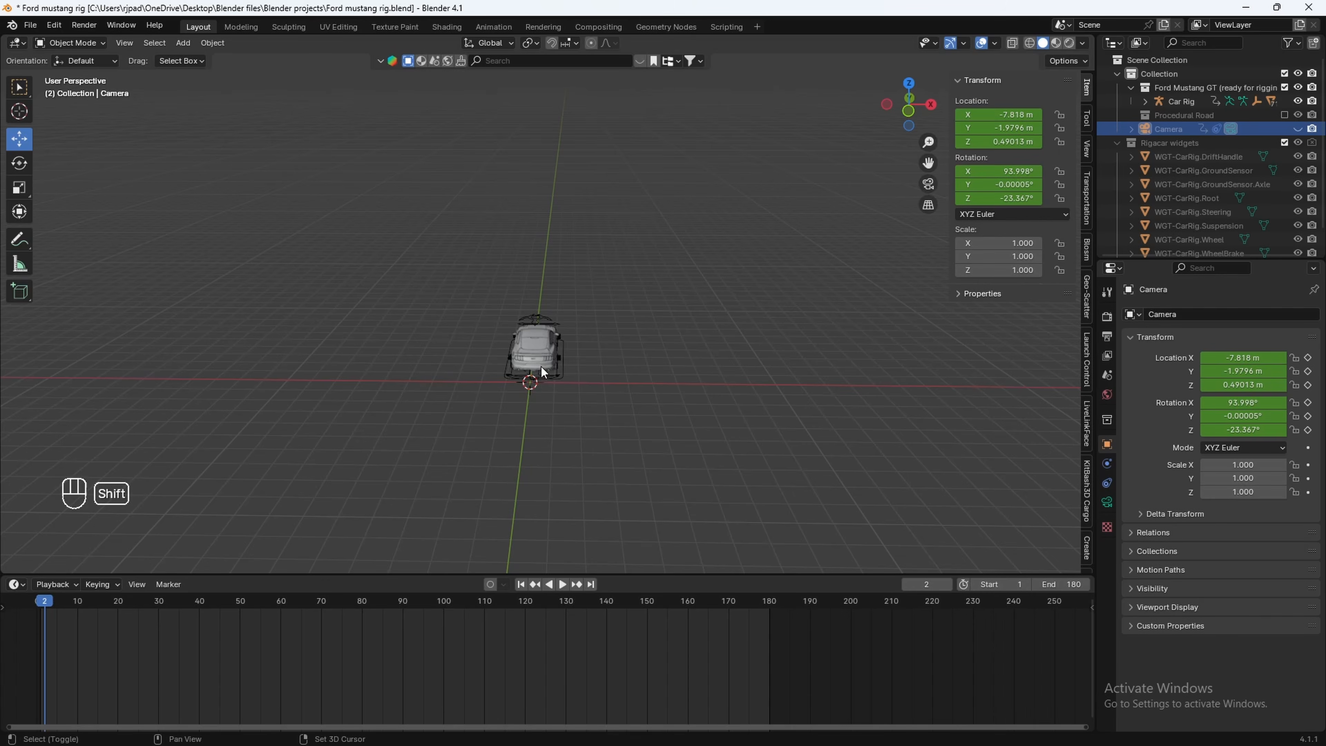
Add a mesh cube at the world origin and look at it from the top view
key(shift+a)
mouse_move(541, 367)
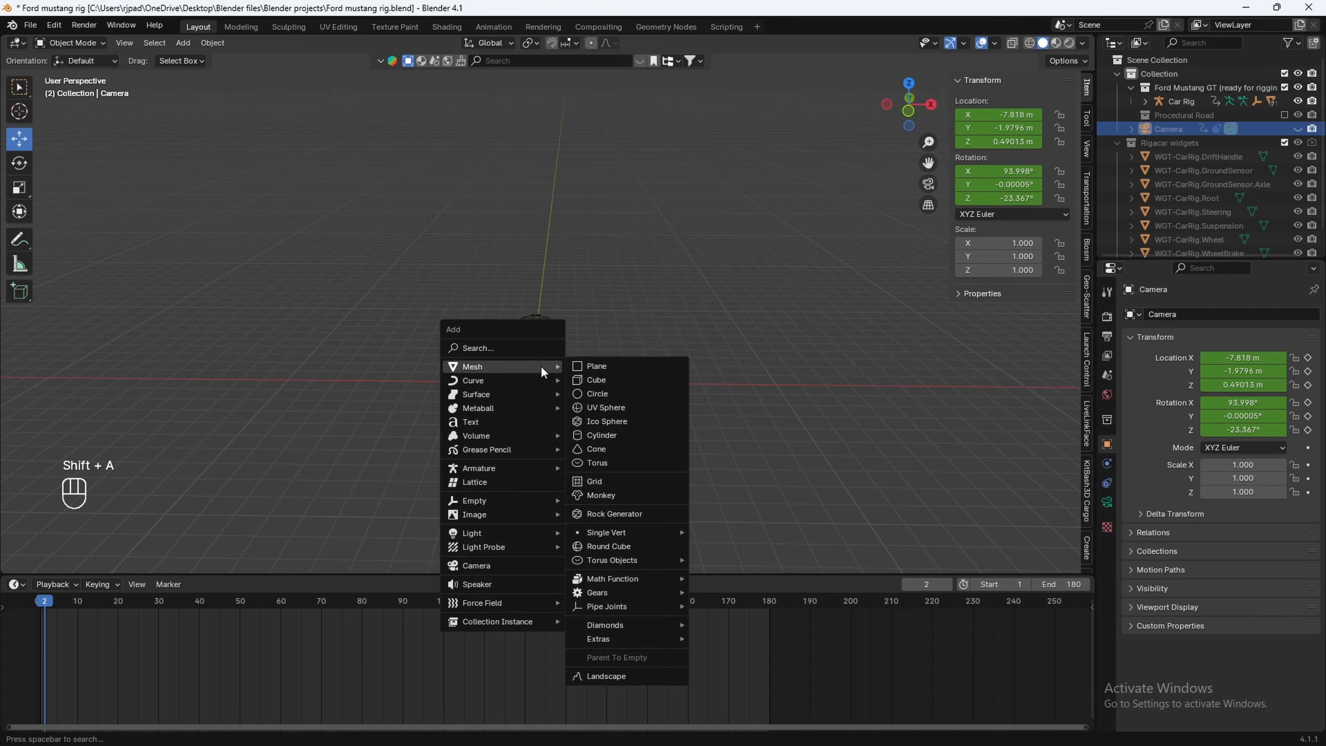
click(606, 376)
click(911, 83)
shift+middle_drag(669, 459, 646, 360)
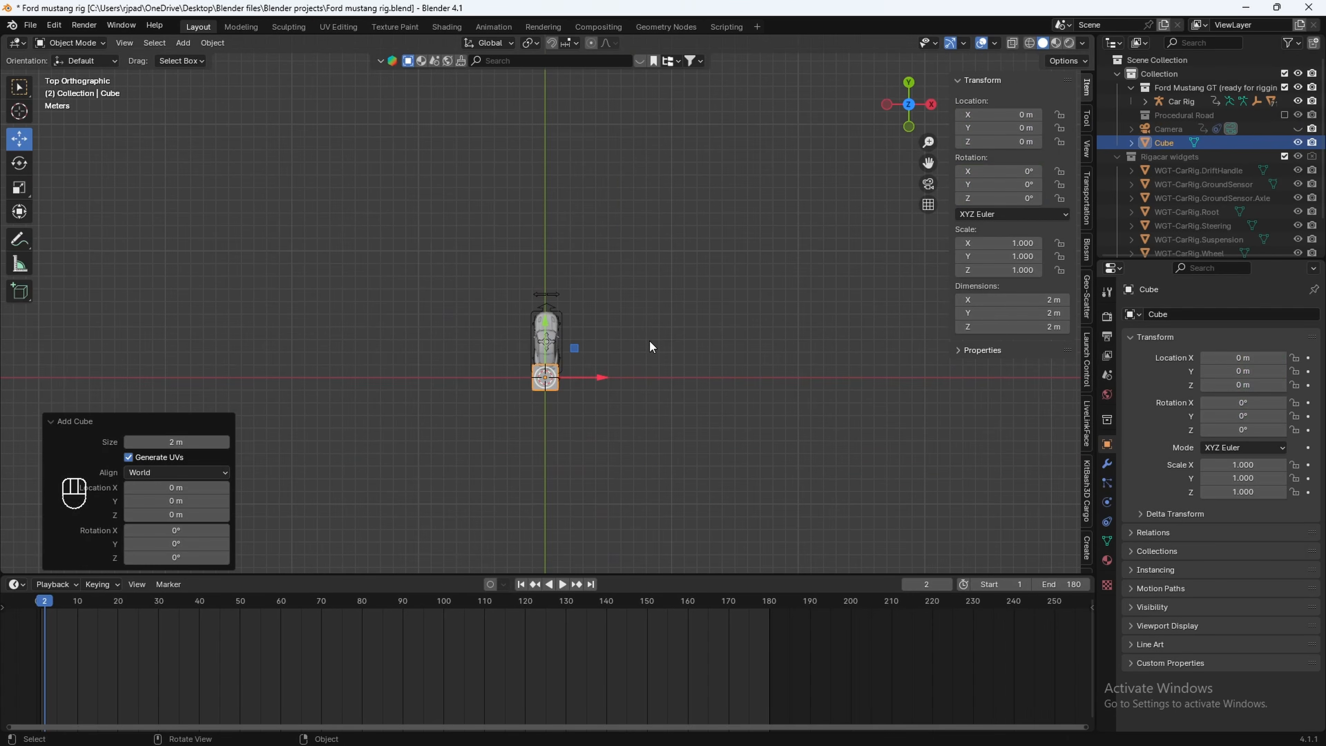
Scale the cube by about 9.9 in X and Y, excluding the Z axis
key(s)
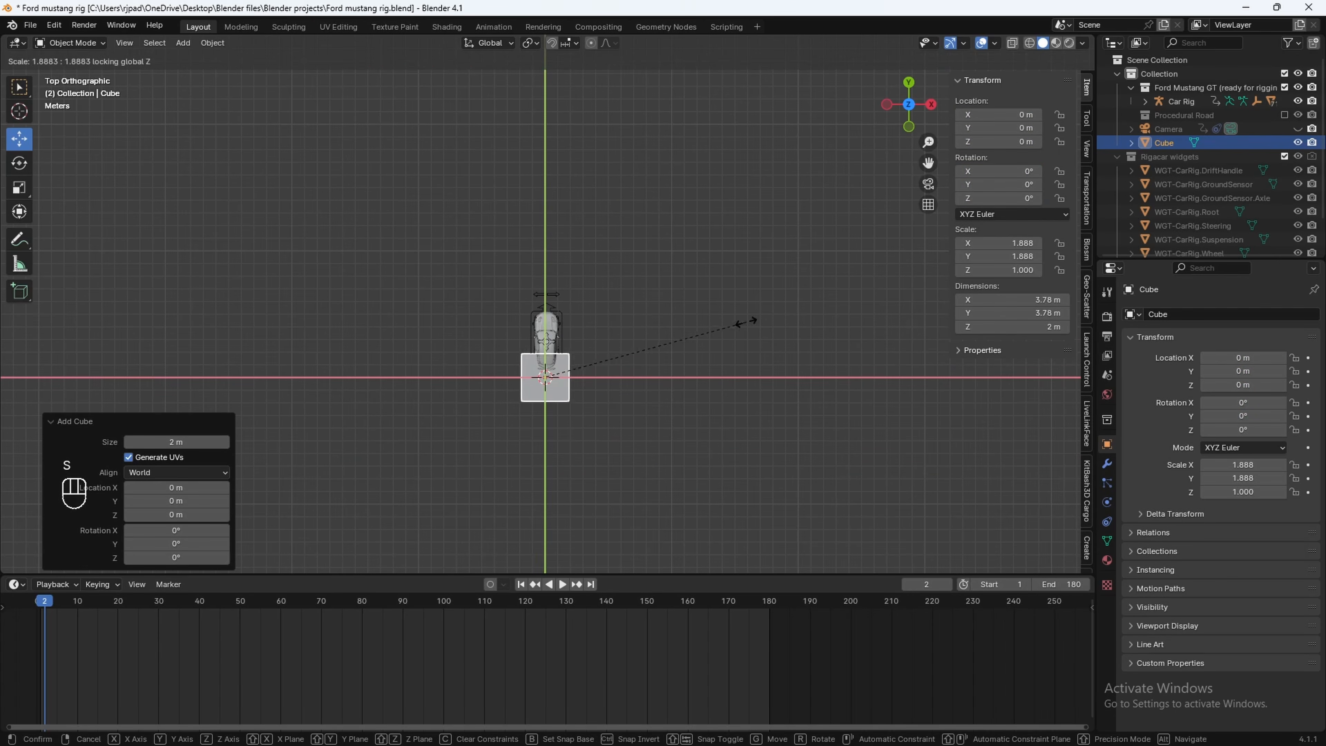
key(shift+z)
click(963, 323)
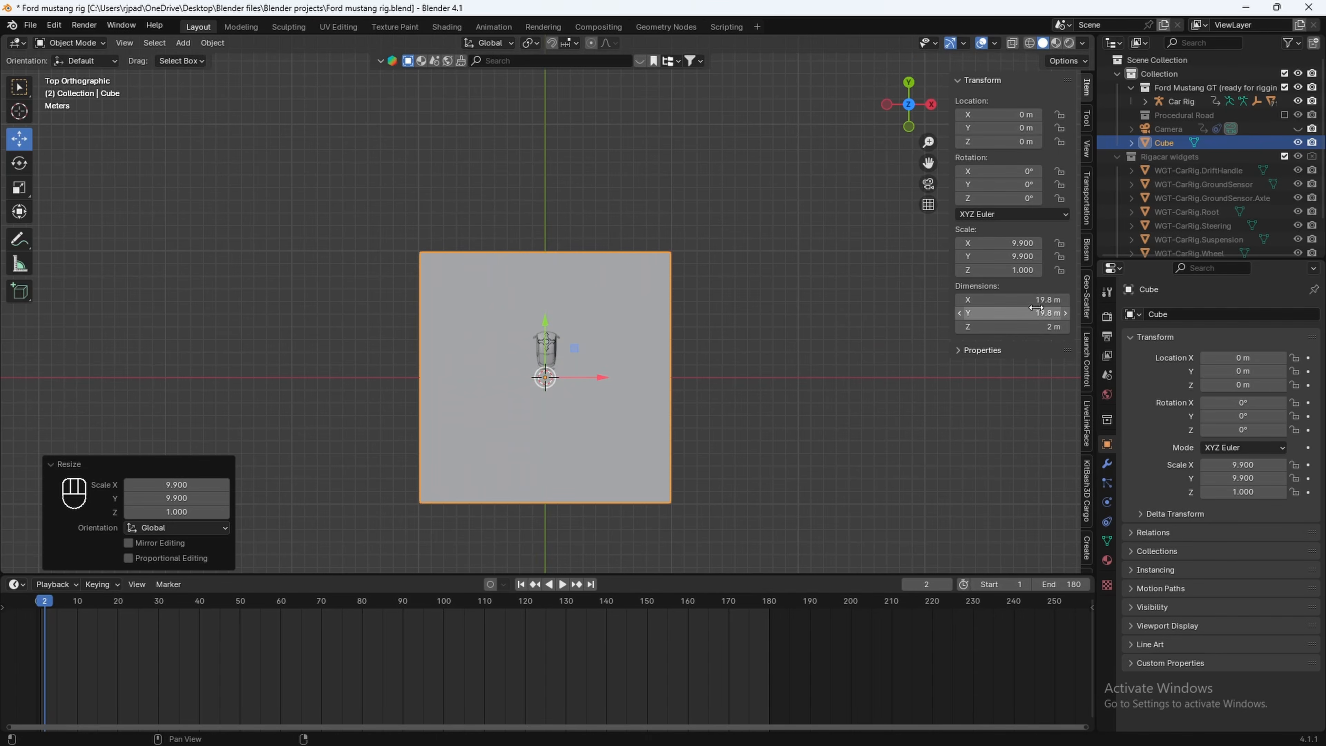
Set the cube's dimensions to 14 m in X, 60 m in Y and 1 m in Z
click(1014, 303)
text(1)
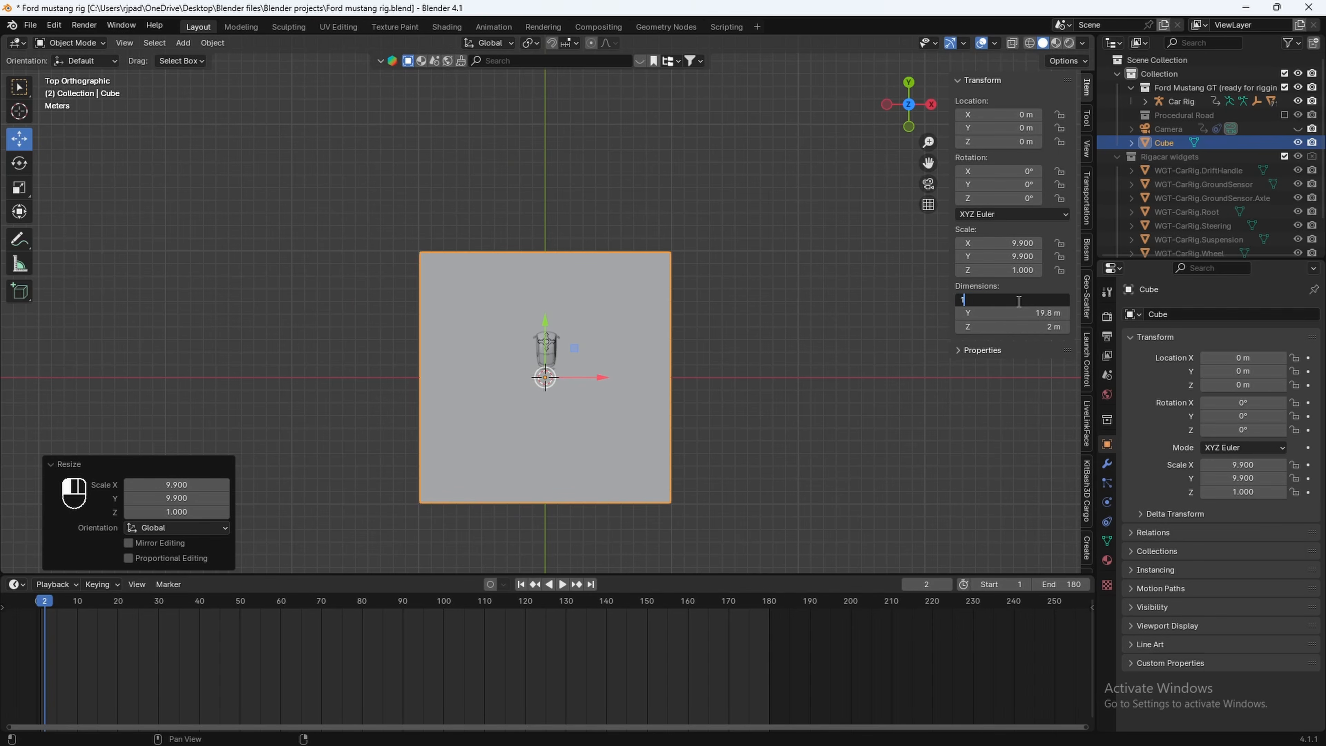
text(4)
key(Return)
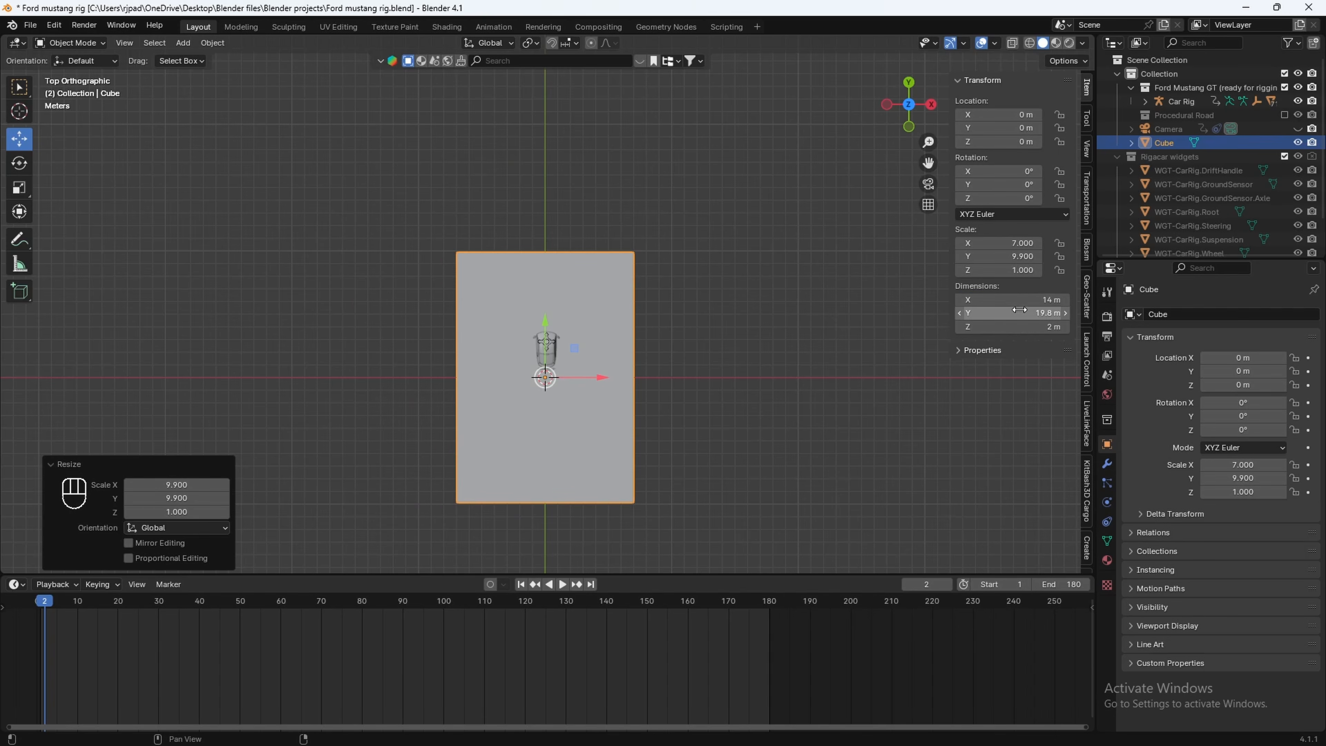
click(1027, 312)
text(60)
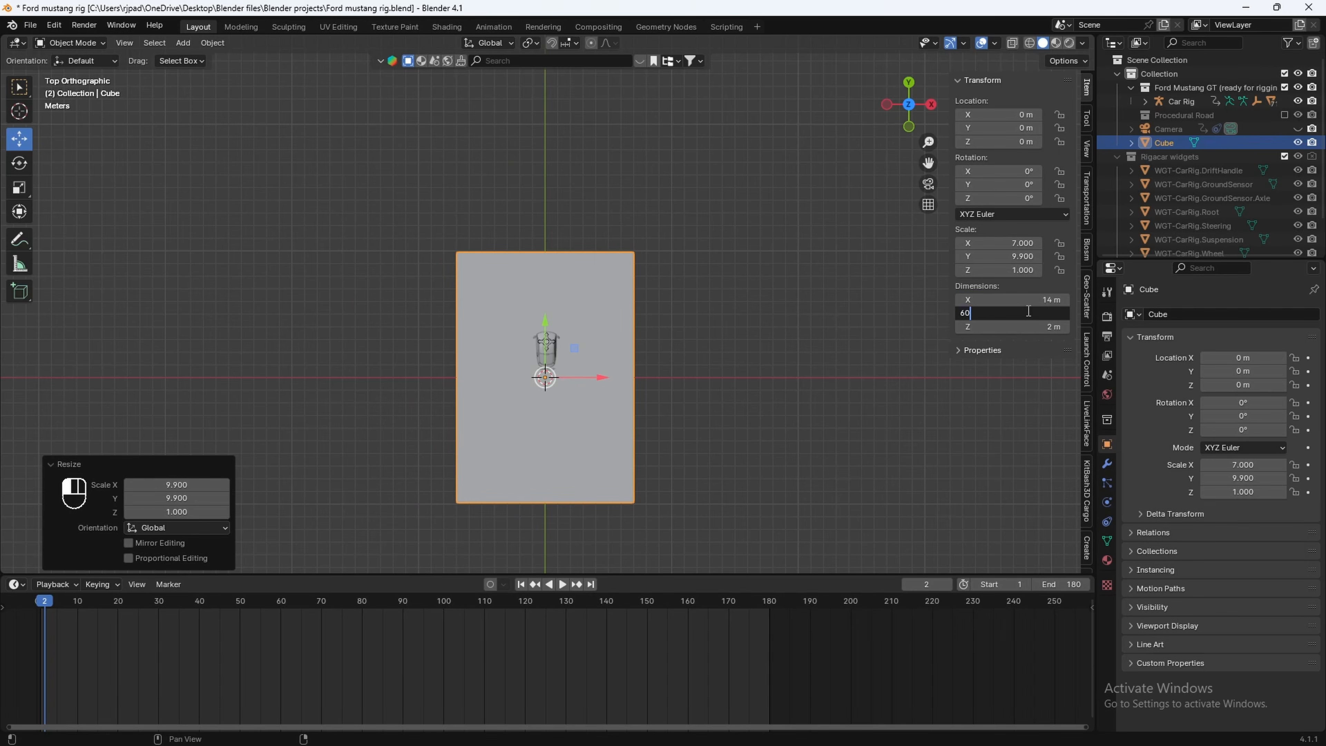
key(Return)
click(1011, 328)
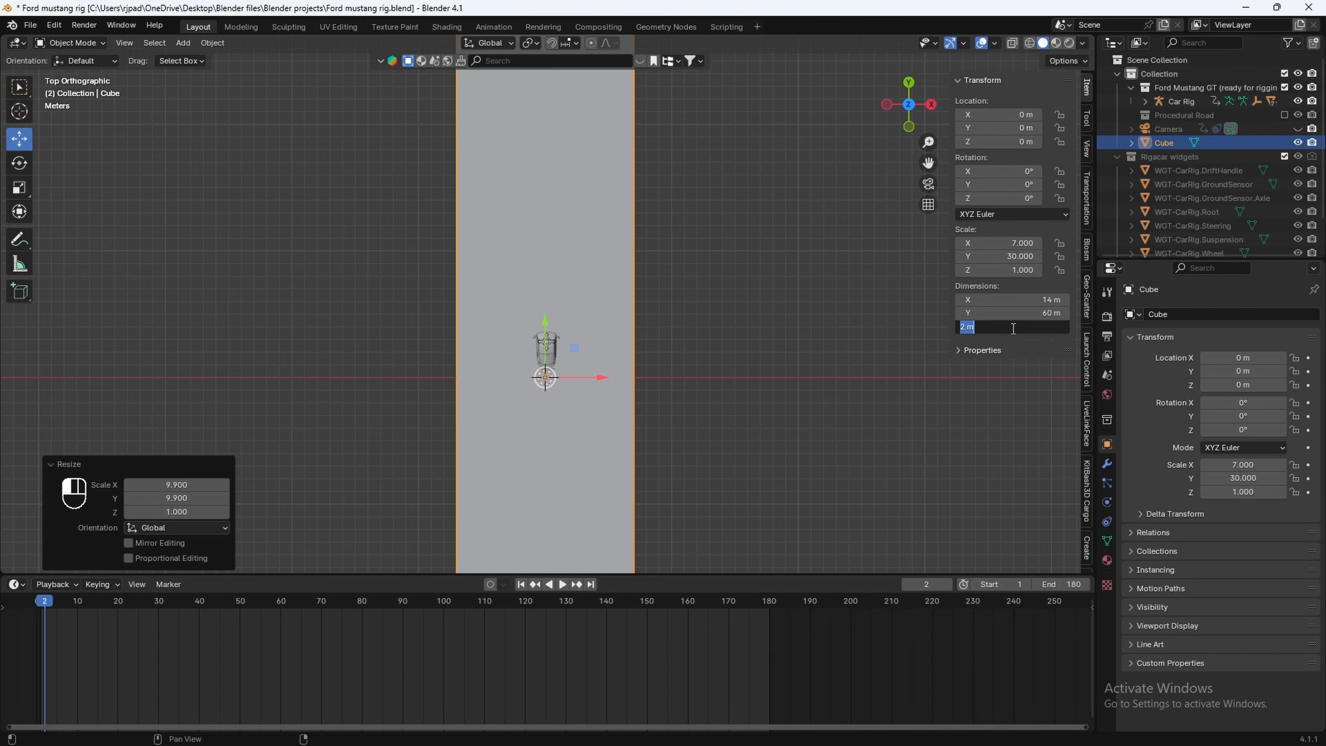
text(1)
key(Return)
Raise the flat slab above the car by setting its Z location to 35 m
middle_drag(564, 395, 686, 302)
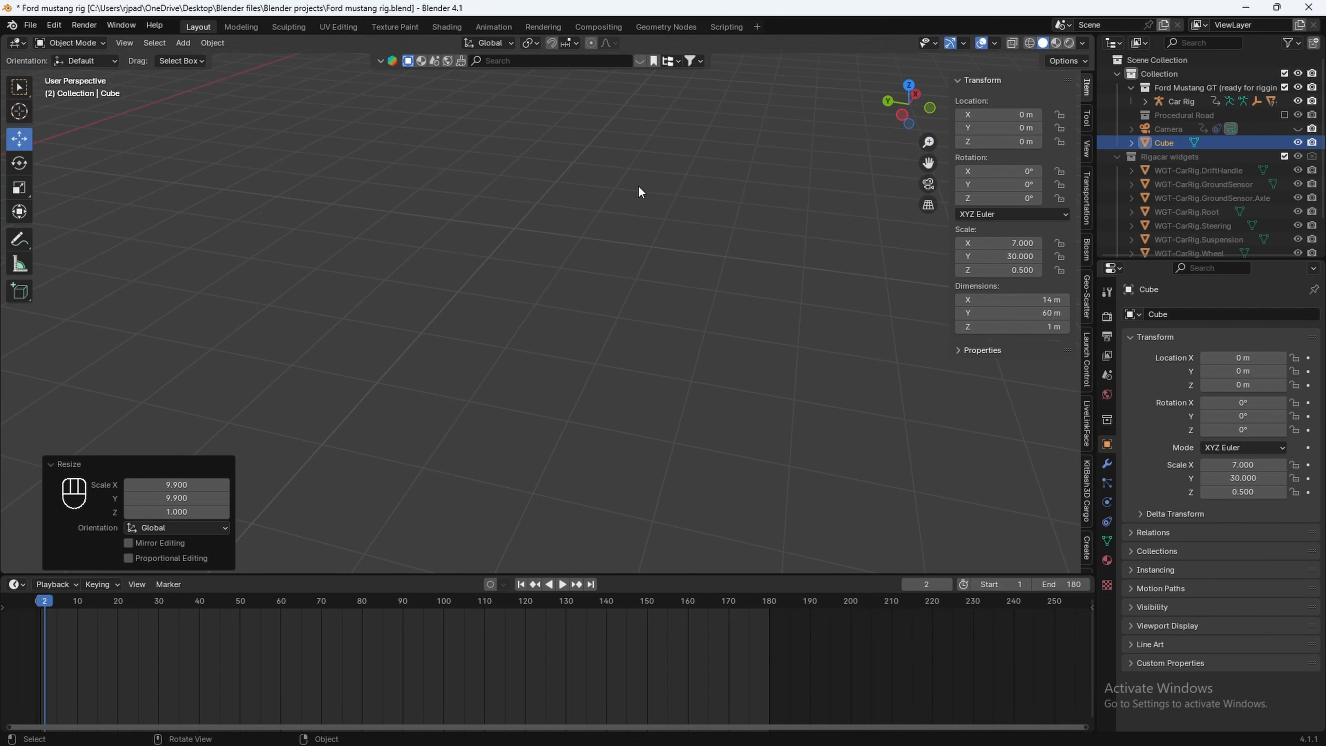
key(KP_Decimal)
middle_drag(578, 435, 609, 381)
scroll(606, 382, up, 1)
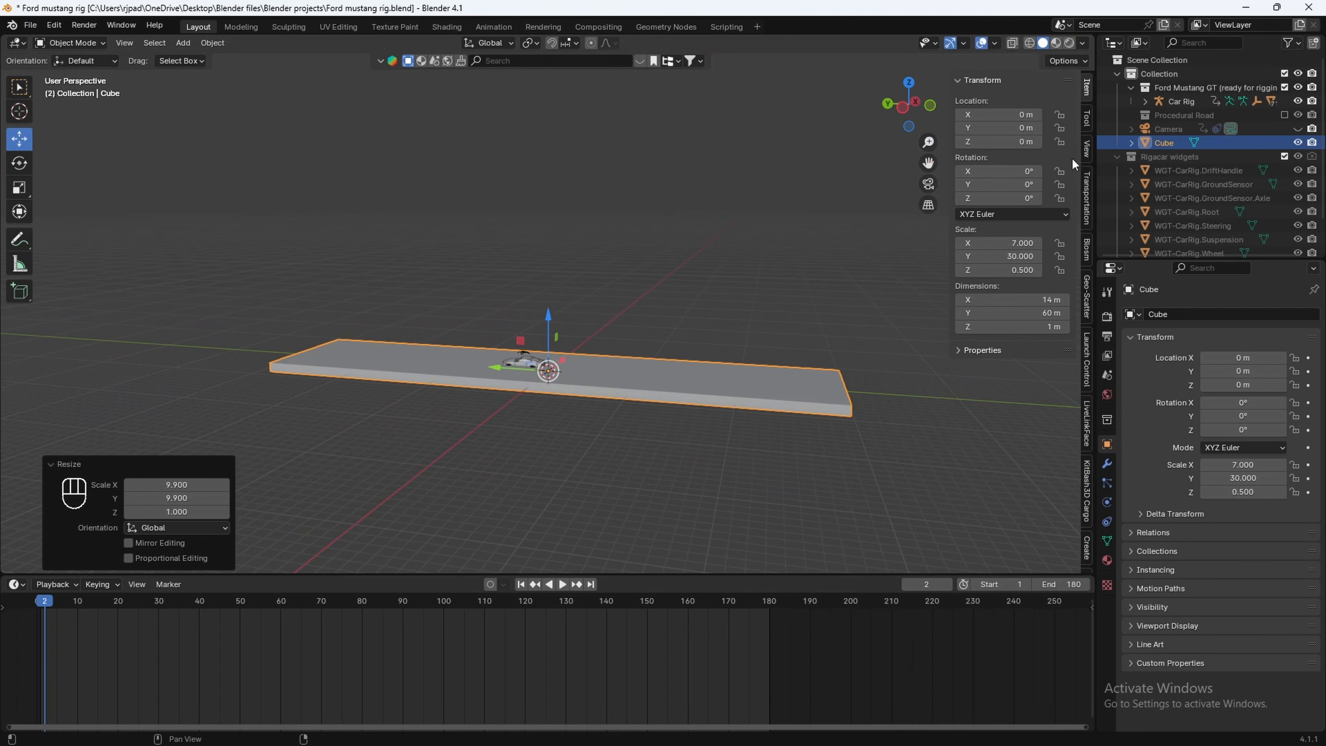
click(1004, 142)
text(35)
key(Return)
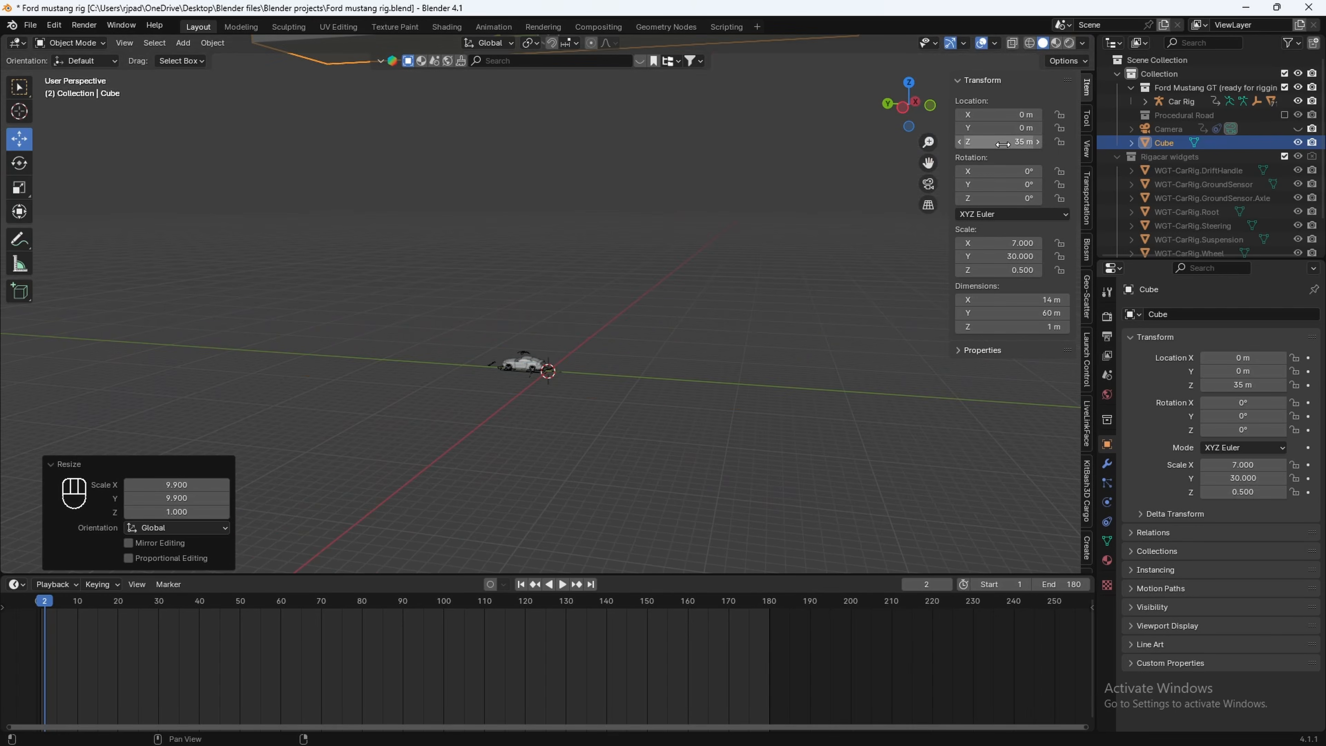
Add a second mesh cube at the world origin, beneath the raised slab
scroll(689, 245, down, 2)
shift+middle_drag(626, 252, 625, 293)
scroll(595, 356, up, 1)
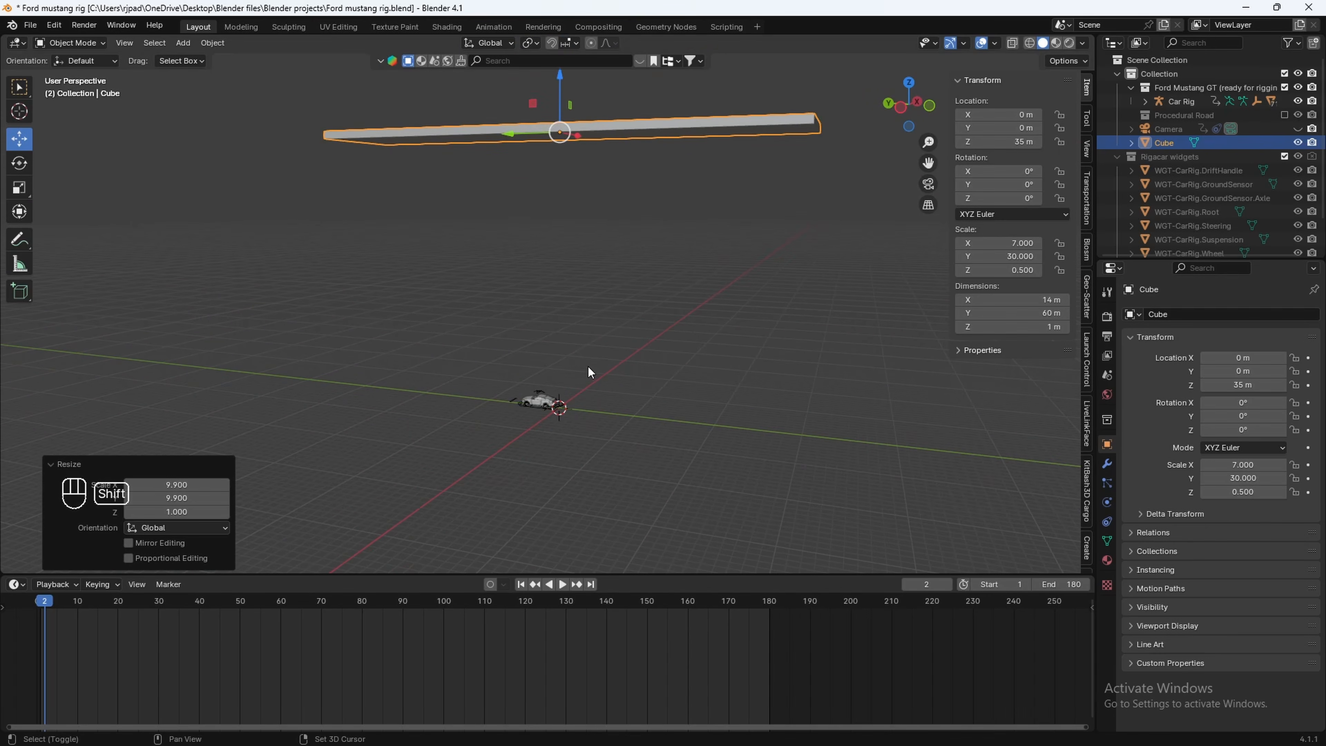
key(shift+a)
mouse_move(569, 365)
click(648, 380)
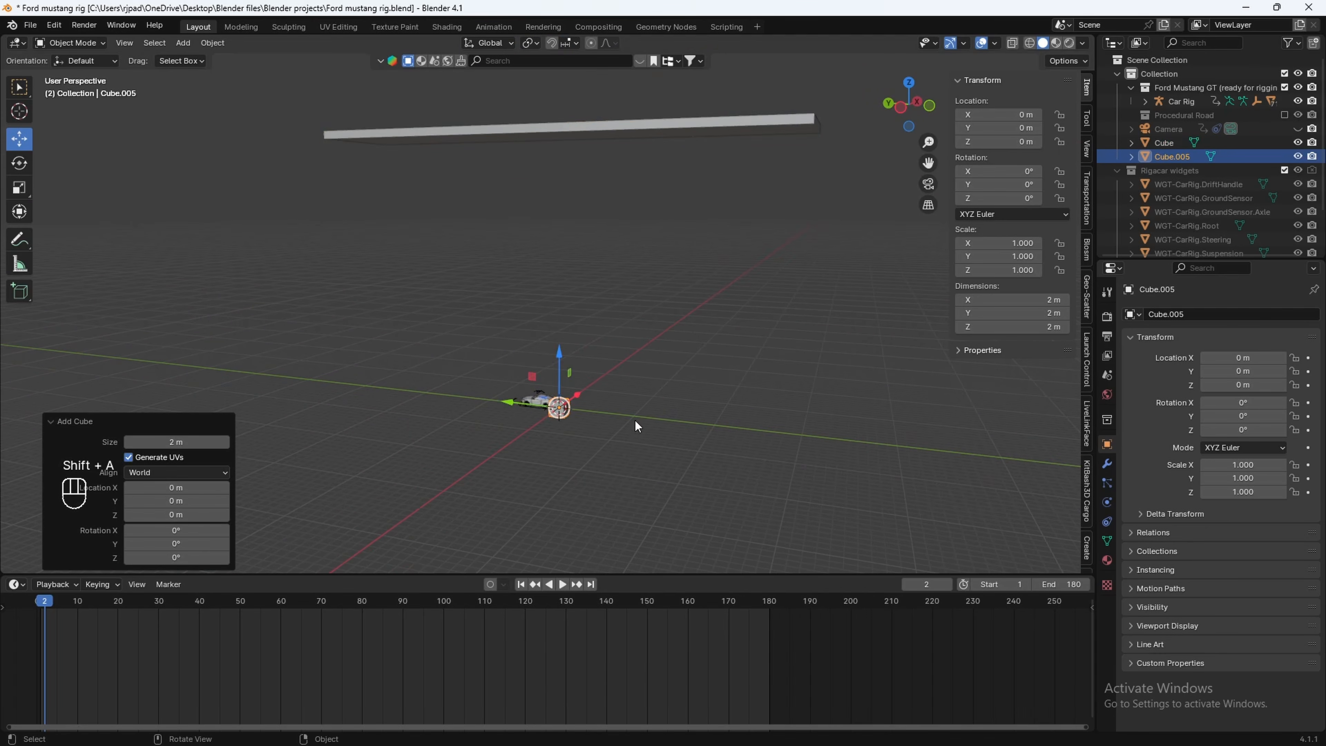
key(KP_Decimal)
scroll(414, 388, down, 2)
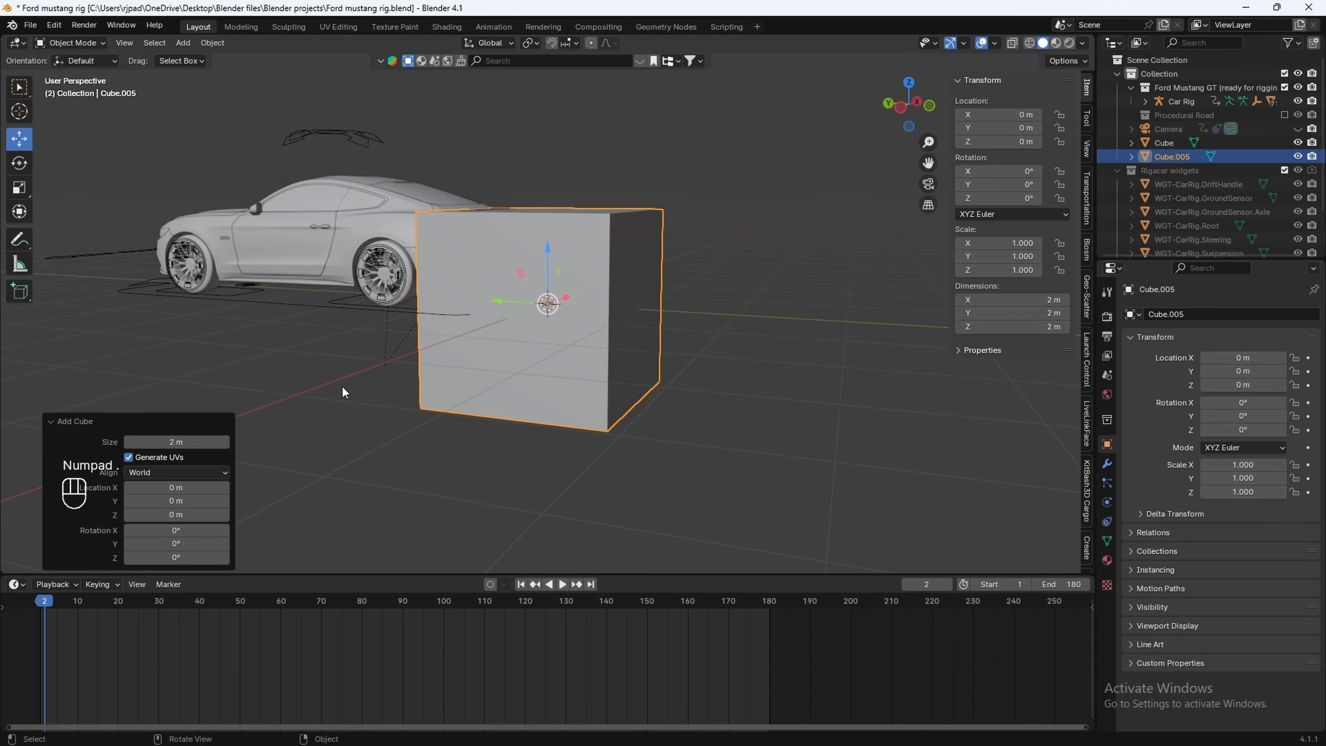
click(74, 420)
Move all of the second cube's geometry up 1 m in Edit Mode, leaving its origin at the base
key(Tab)
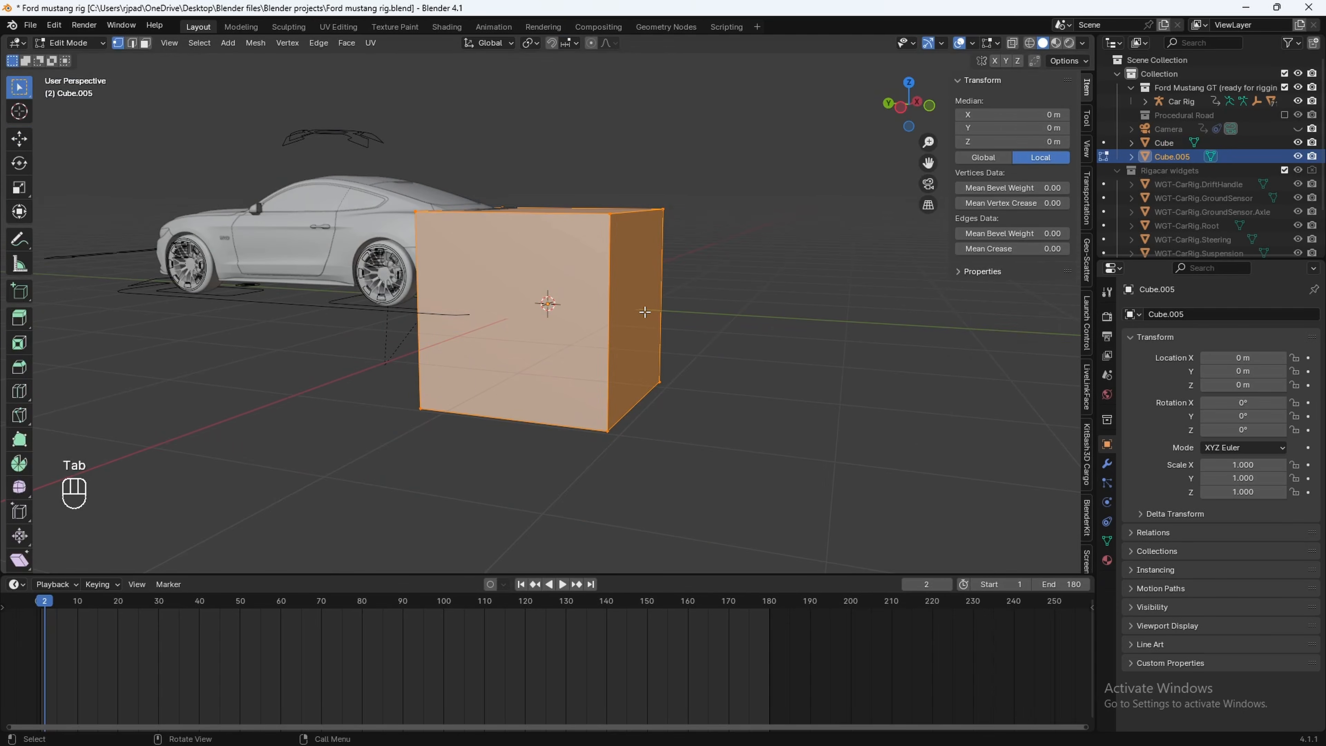
text(gz)
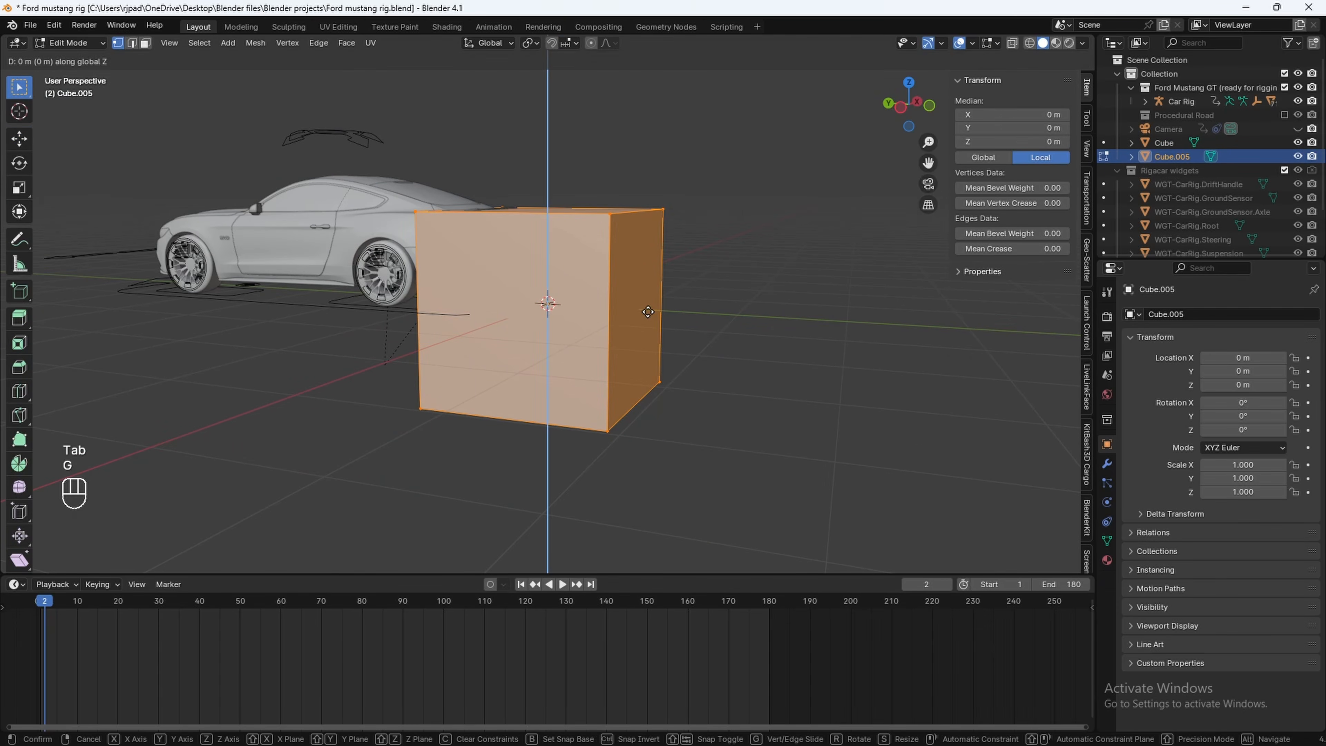
text(1)
key(Return)
scroll(648, 312, down, 4)
shift+middle_drag(623, 288, 613, 342)
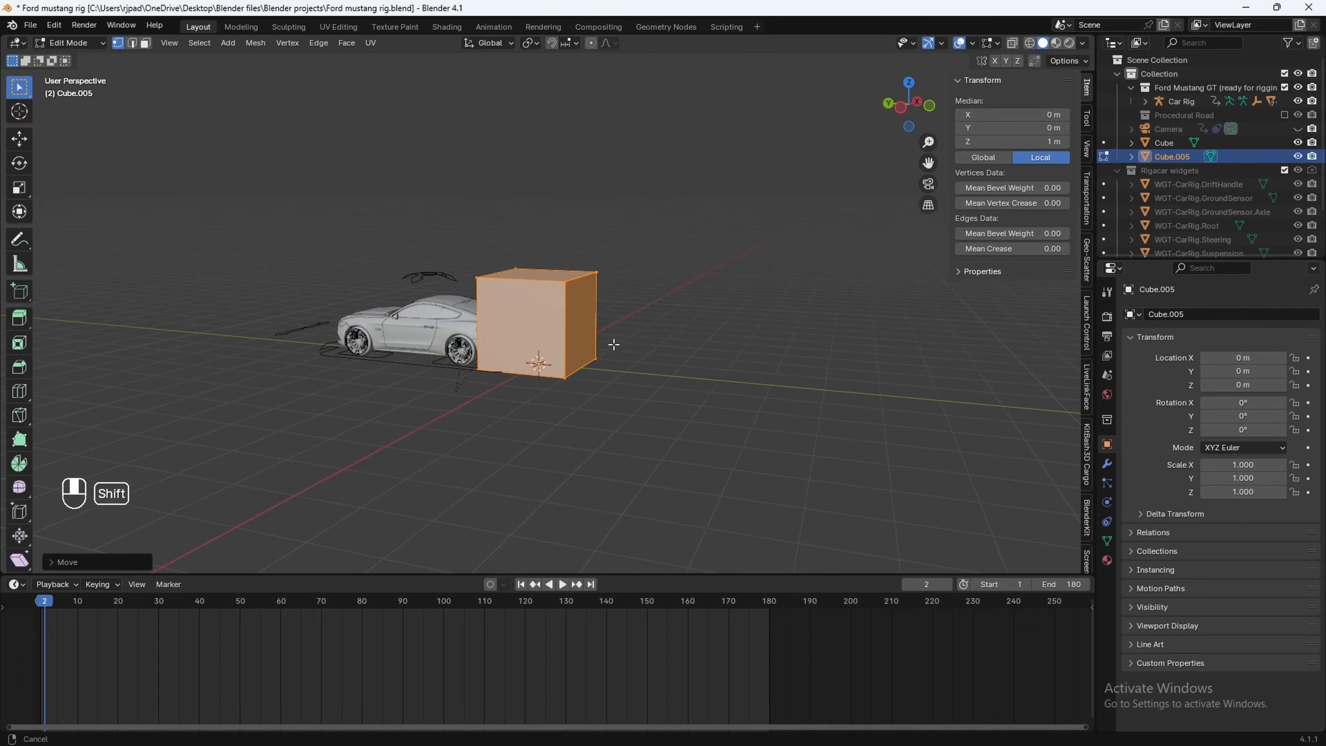
key(Tab)
Turn the second cube into a pillar with dimensions of 4 m in X and Y and 30 m in Z
scroll(591, 298, down, 2)
shift+middle_drag(591, 297, 593, 360)
scroll(631, 288, down, 2)
shift+middle_drag(630, 288, 643, 382)
scroll(642, 382, down, 3)
click(1007, 324)
text(30)
key(Return)
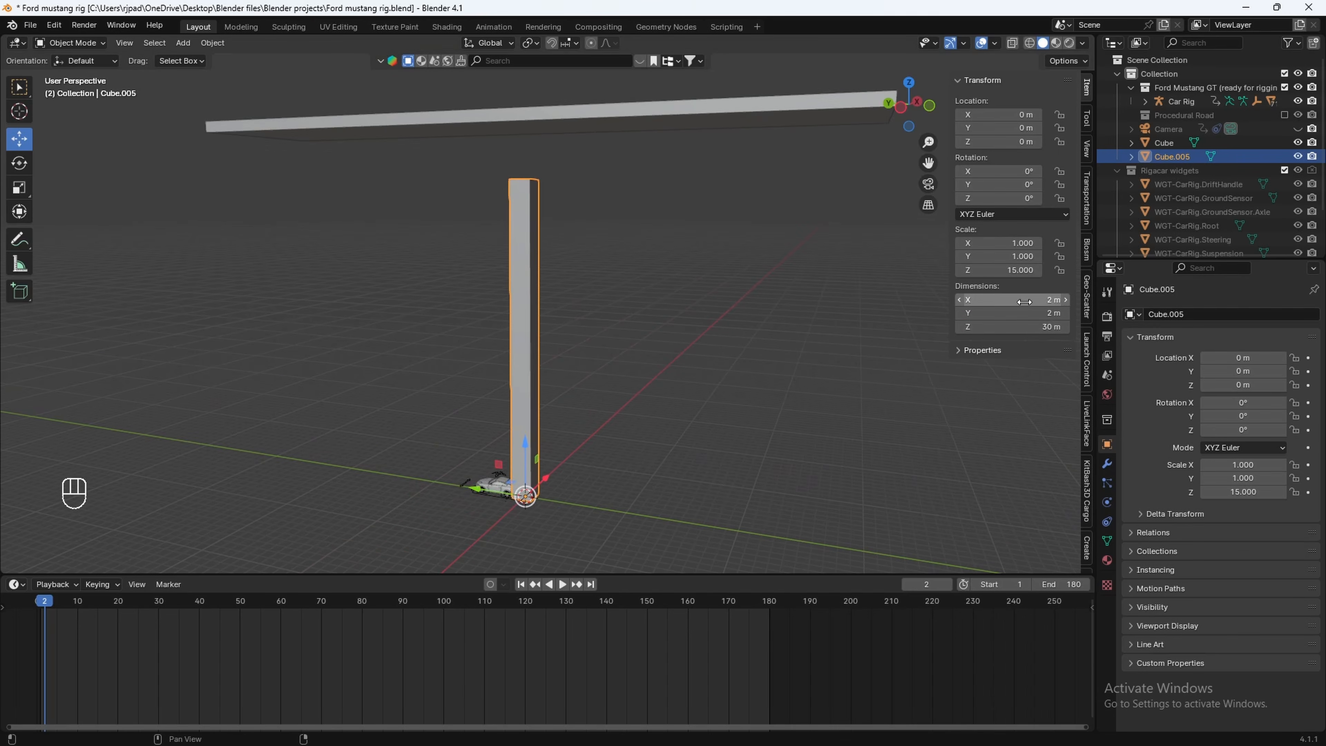
mouse_move(1022, 302)
mouse_down()
mouse_move(1024, 313)
mouse_move(1031, 298)
mouse_up()
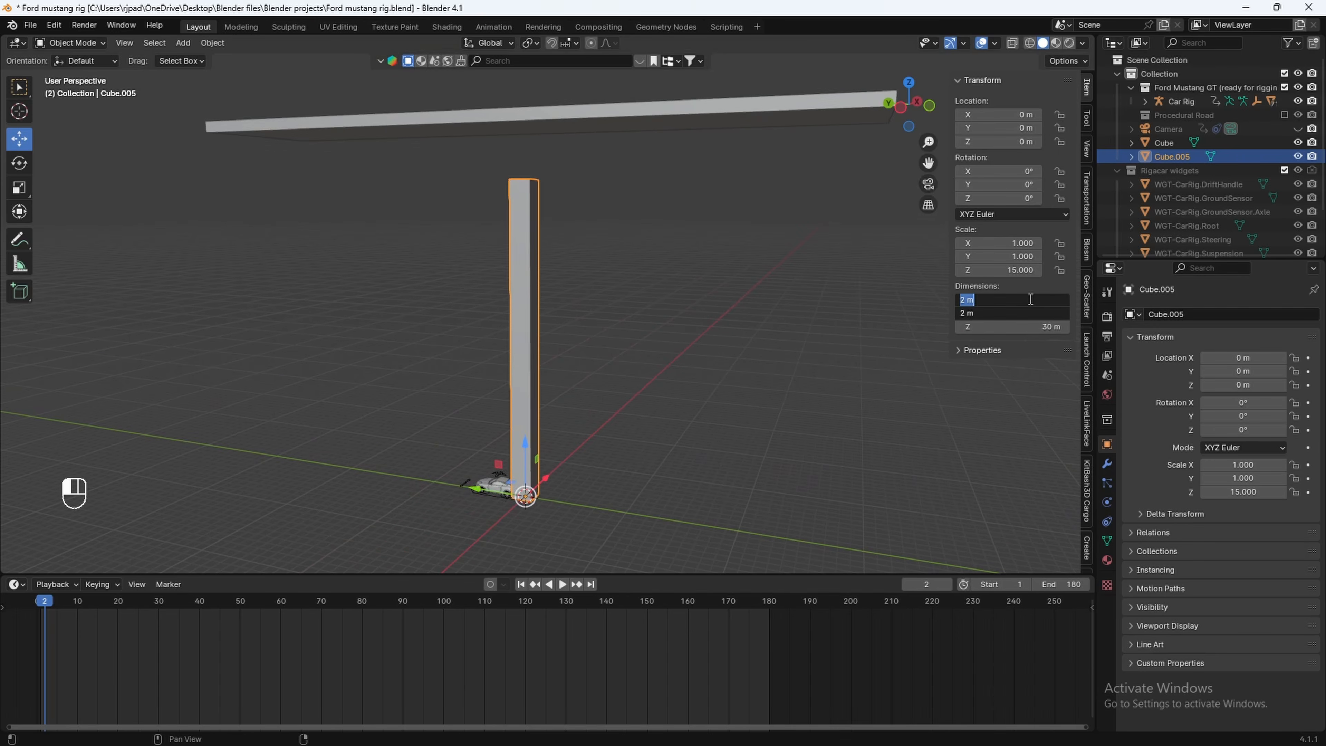
text(4)
key(Return)
Extrude the pillar's top face straight up to a local Z of about 2.067 m, snapping to increments
scroll(506, 290, up, 5)
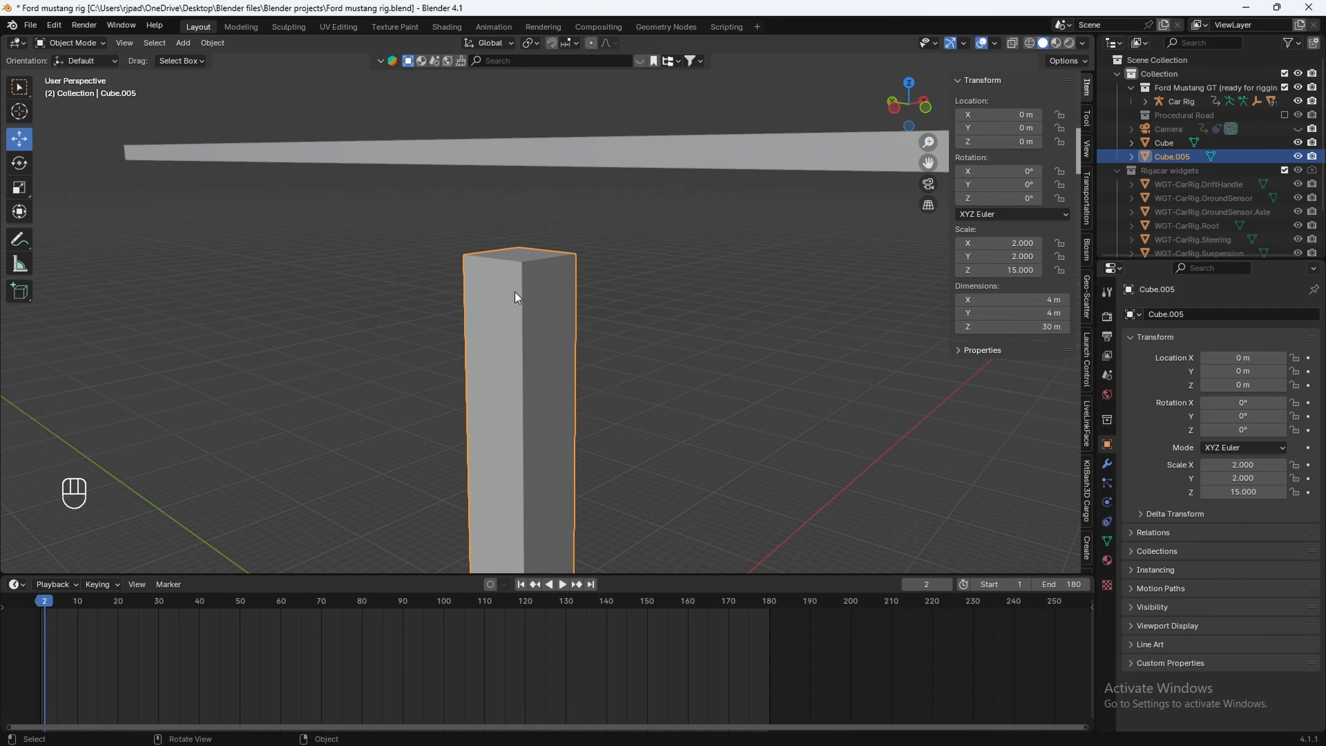
key(Tab)
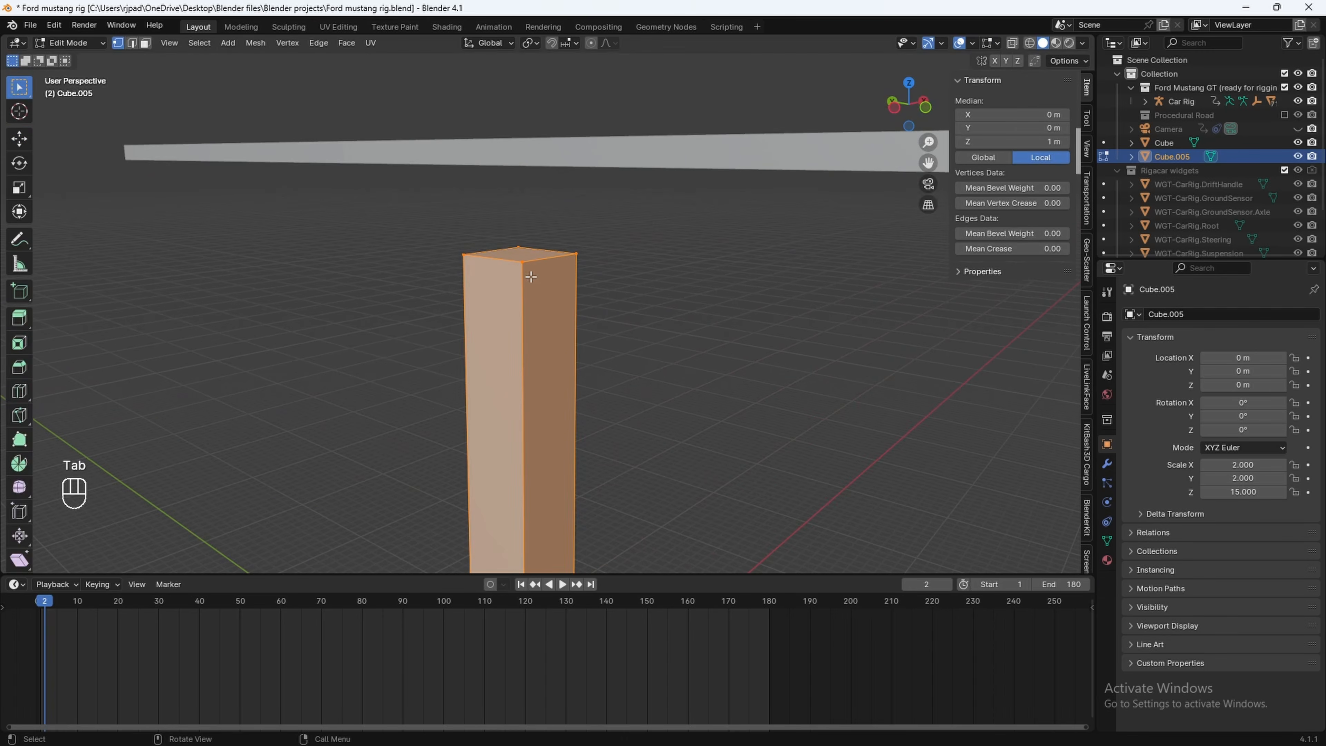
click(524, 253)
middle_drag(524, 253, 556, 265)
key(e)
key(ctrl)
click(569, 246)
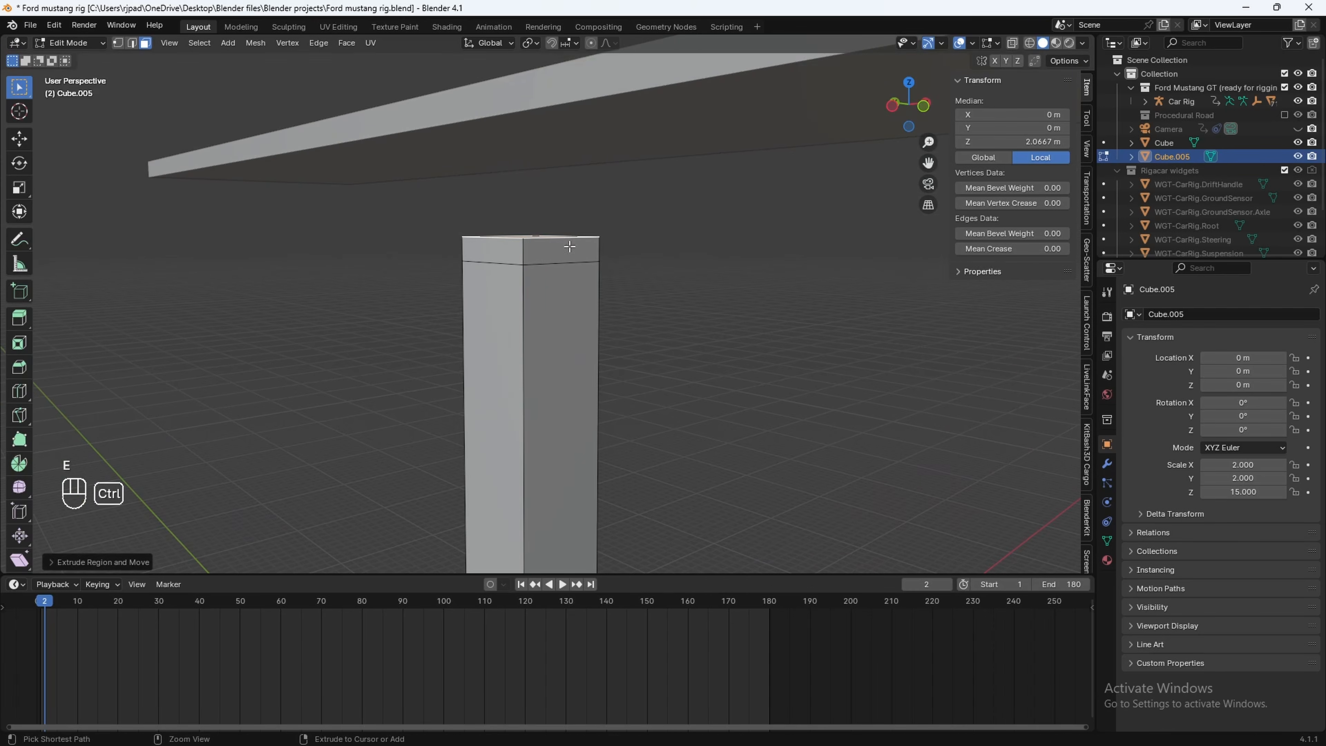
Scale the pillar's top face by 3.5 along X in wireframe top view, matching the slab's width
drag(906, 112, 893, 98)
click(909, 83)
scroll(642, 320, down, 4)
key(z)
scroll(601, 328, up, 2)
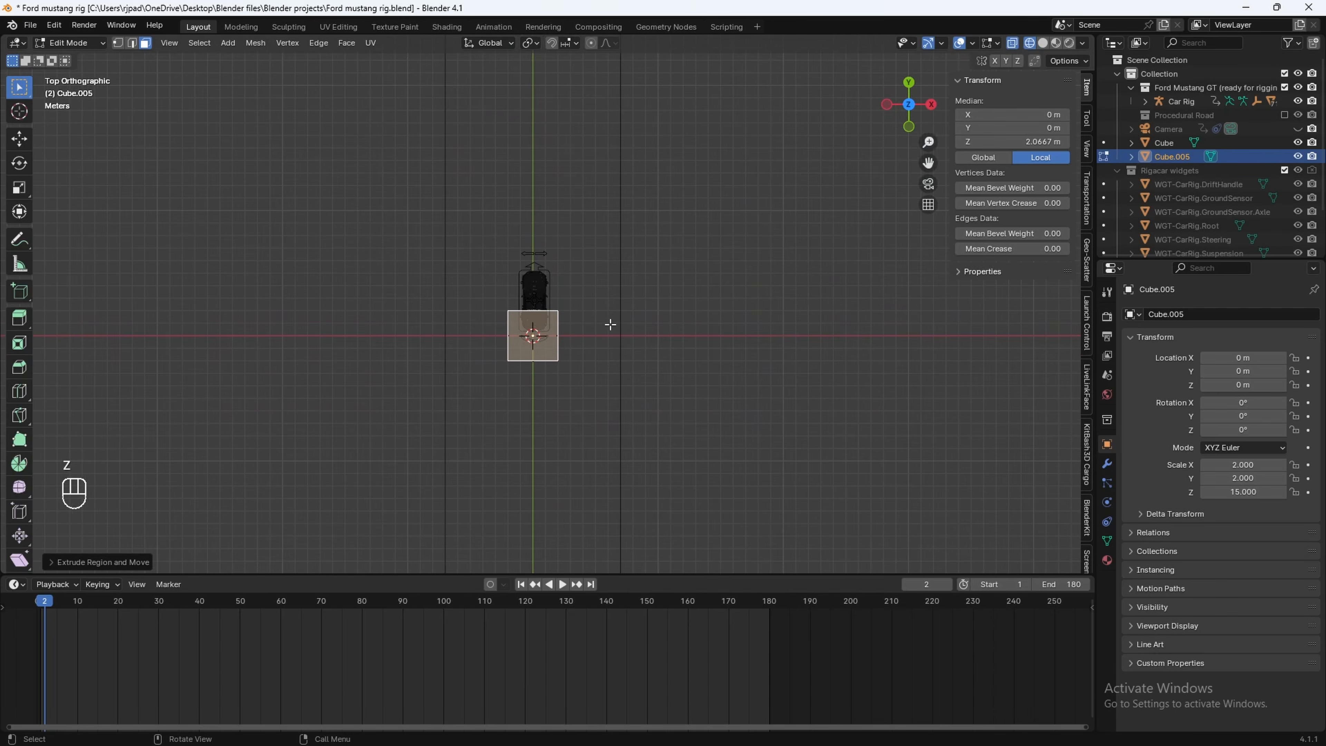
key(s)
key(x)
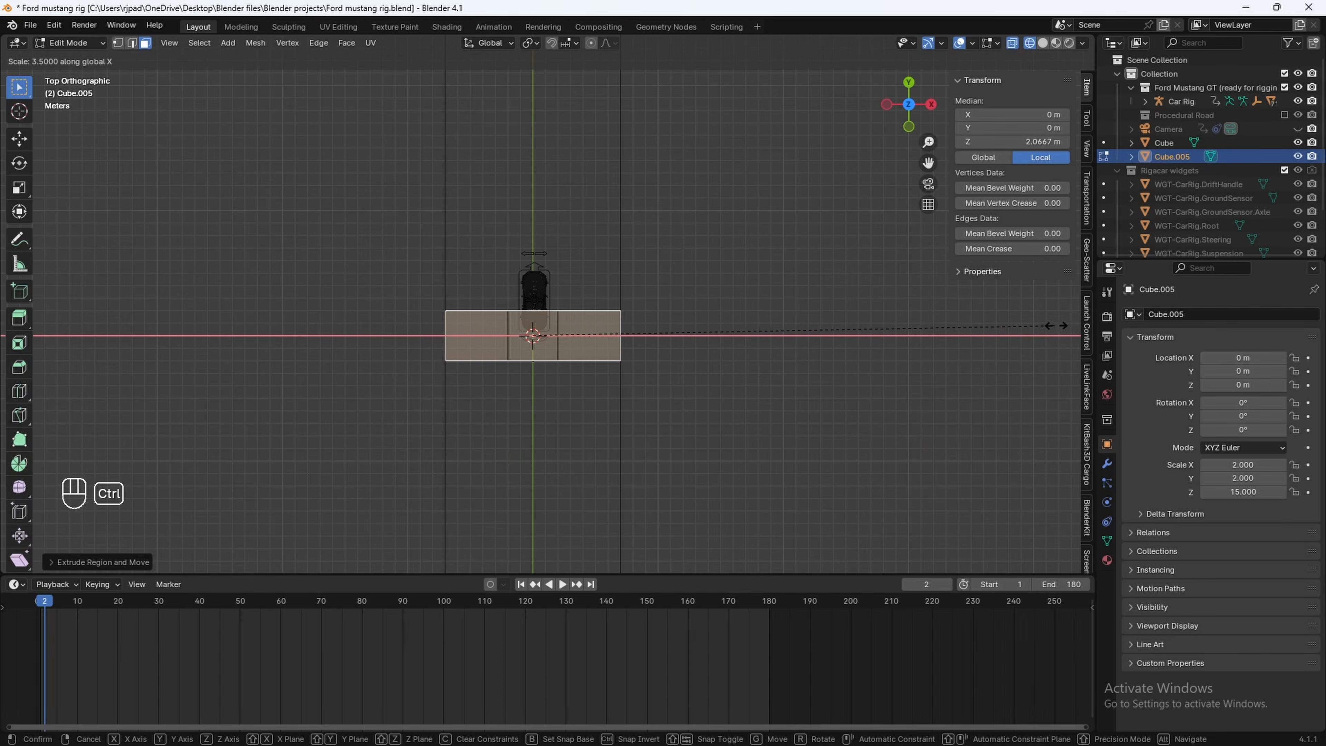
click(465, 392)
Raise the widened top face along Z with snapping to a local height of about 2.133 m
middle_drag(465, 392, 535, 321)
key(g)
key(z)
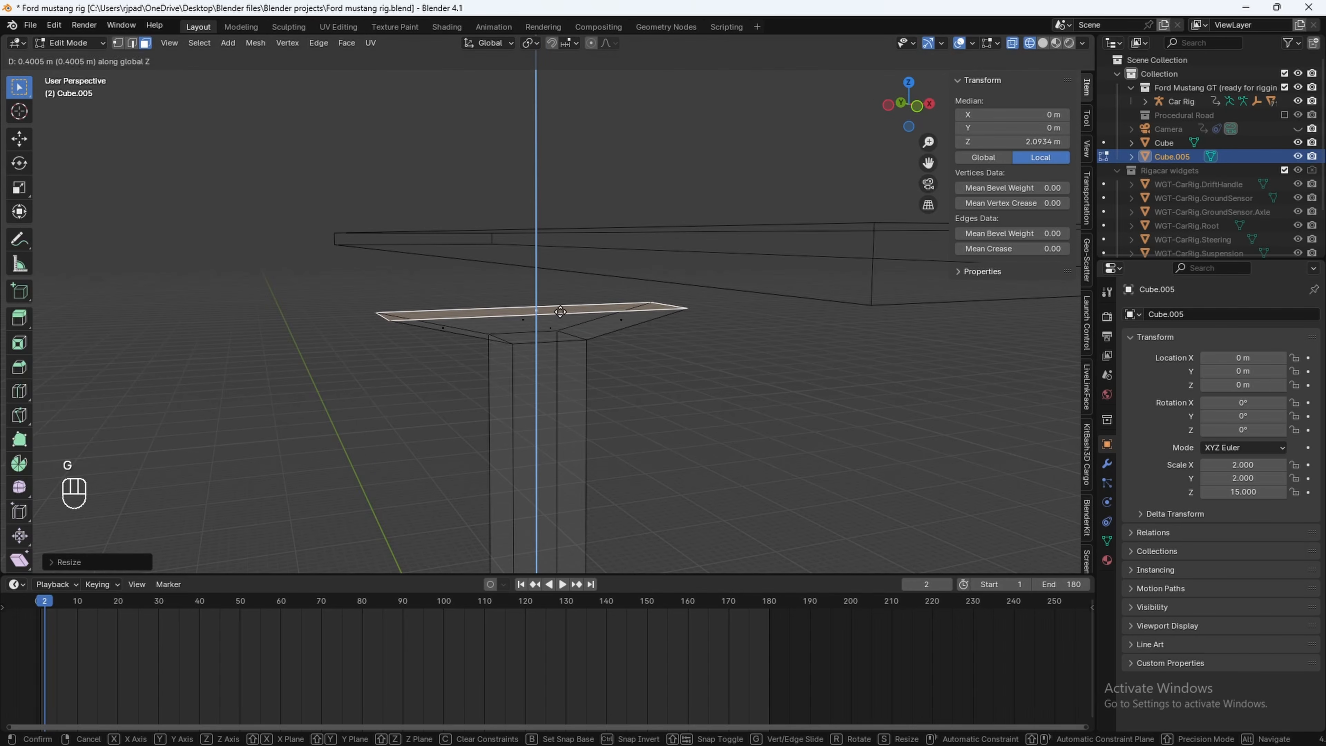
ctrl+click(563, 298)
middle_drag(564, 298, 543, 316)
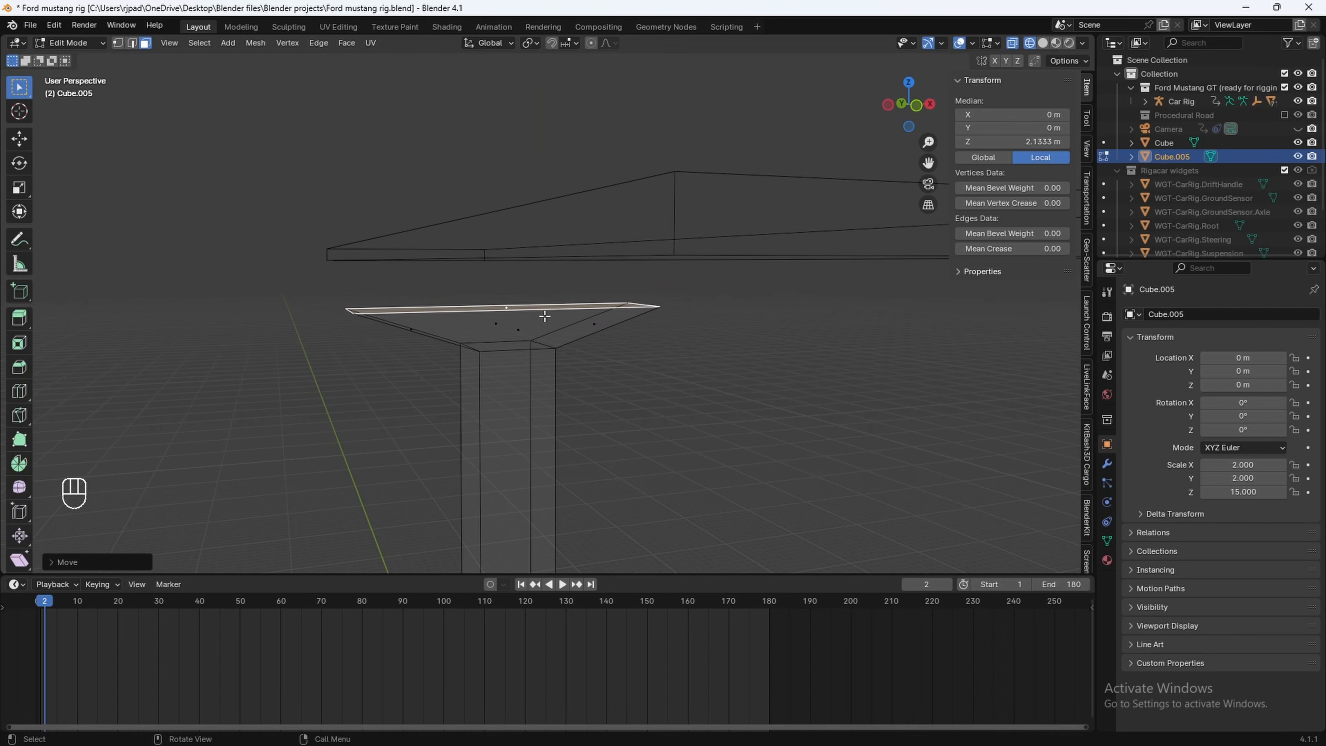
Extrude the pillar's widened top face straight up to a local Z of about 2.3 m
key(e)
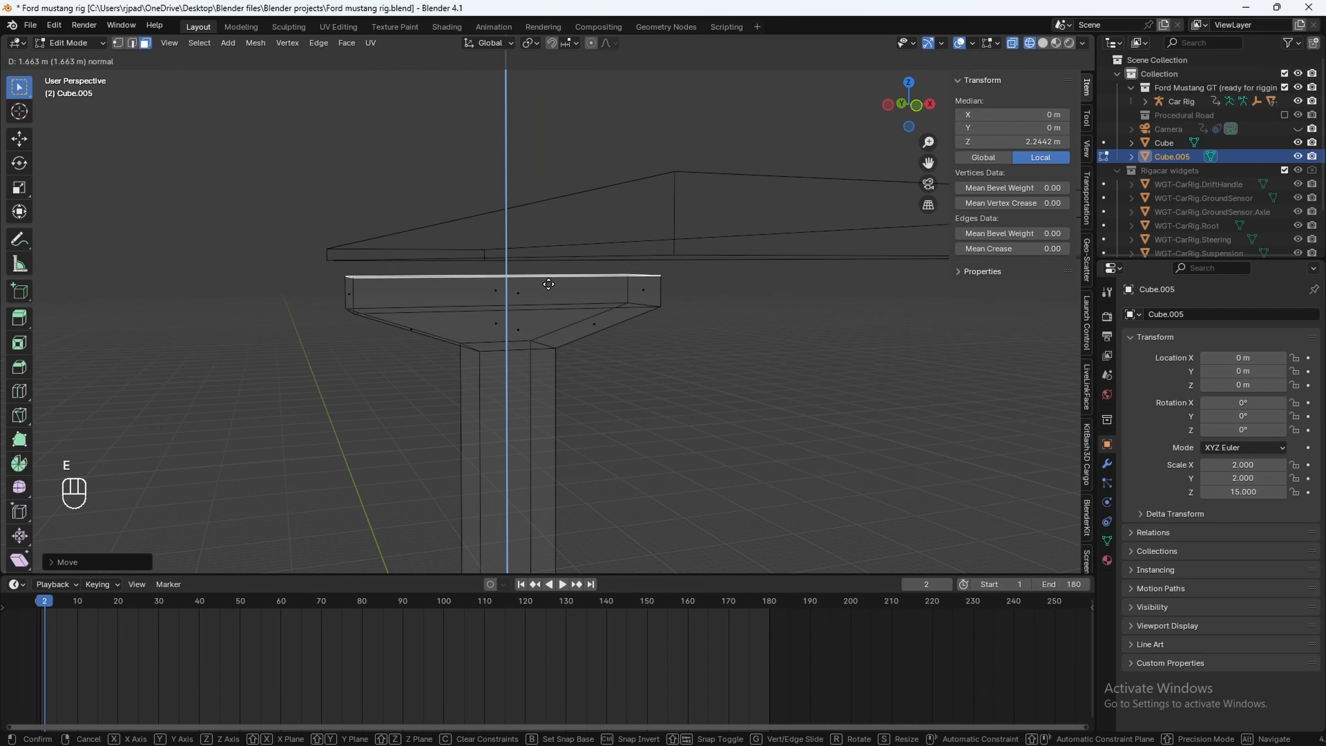
click(554, 269)
mouse_move(528, 288)
middle_down()
mouse_move(520, 322)
mouse_move(462, 315)
middle_up()
key(z)
click(669, 308)
scroll(514, 317, up, 3)
scroll(515, 317, down, 3)
scroll(462, 315, down, 2)
mouse_move(462, 315)
shift+middle_down()
mouse_move(526, 337)
mouse_move(653, 334)
mouse_move(669, 349)
shift+middle_up()
Add a loop cut across the pillar head in wireframe top view, aligned with the slab's edge on the negative X side
click(910, 86)
key(z)
click(554, 335)
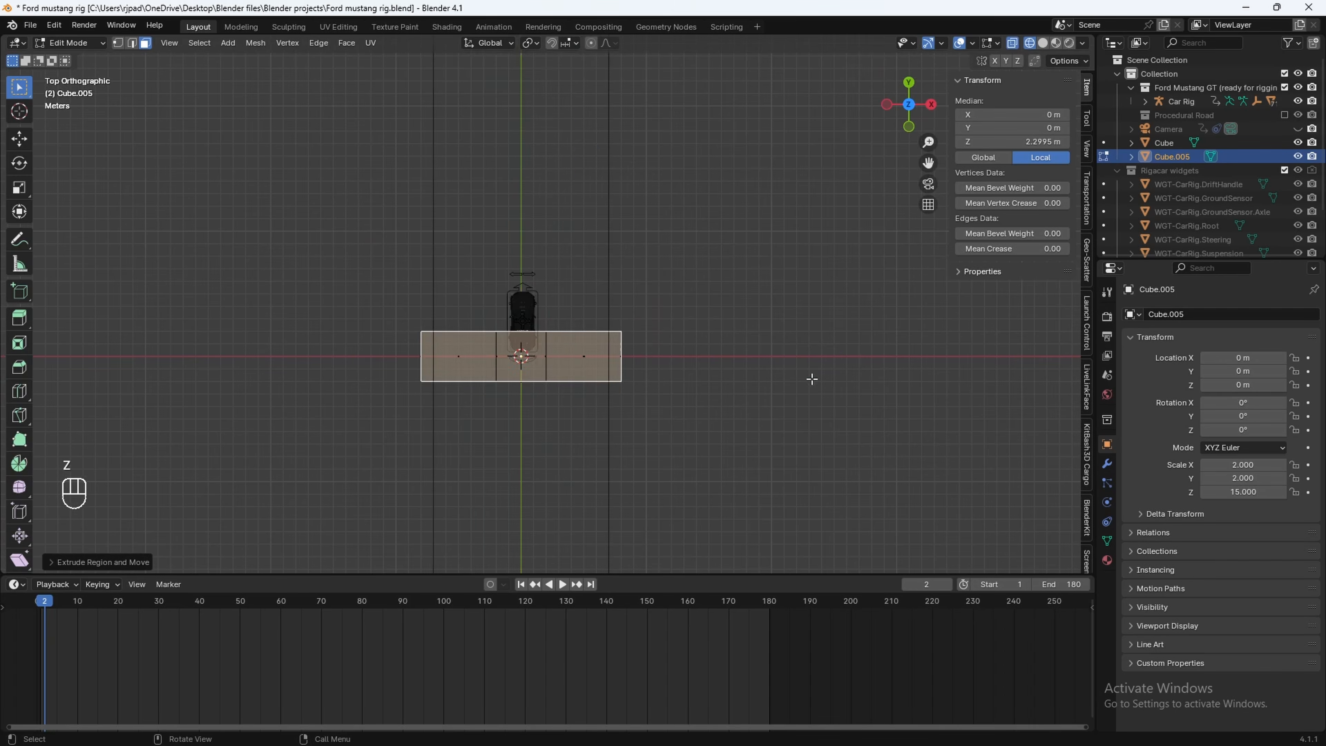
scroll(555, 374, up, 1)
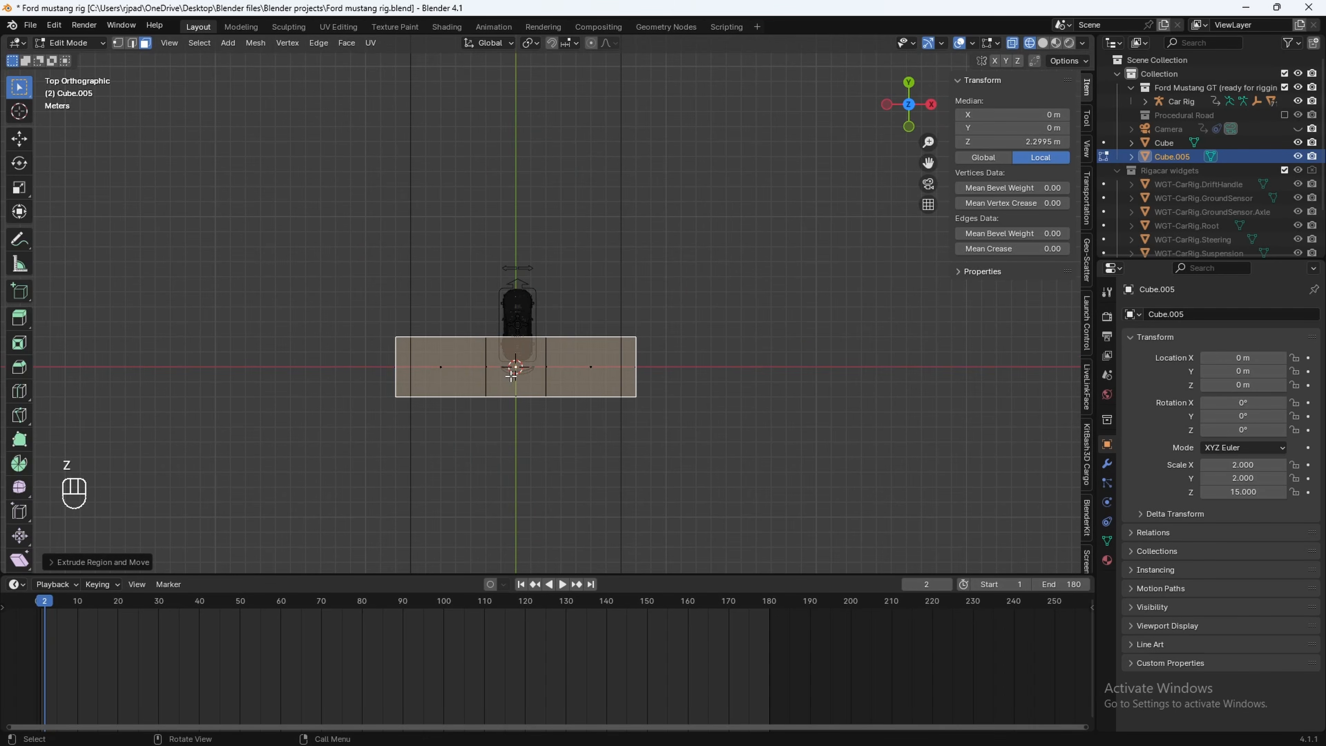
key(ctrl+r)
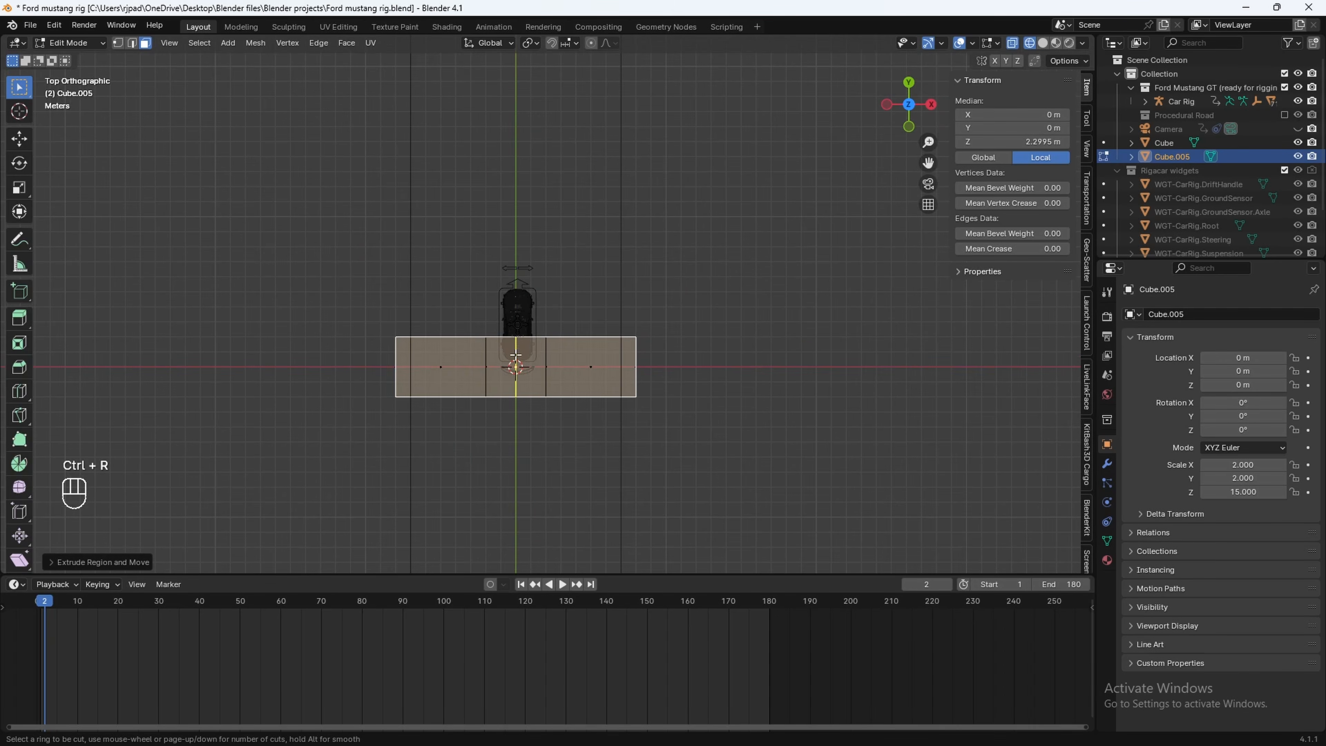
click(515, 356)
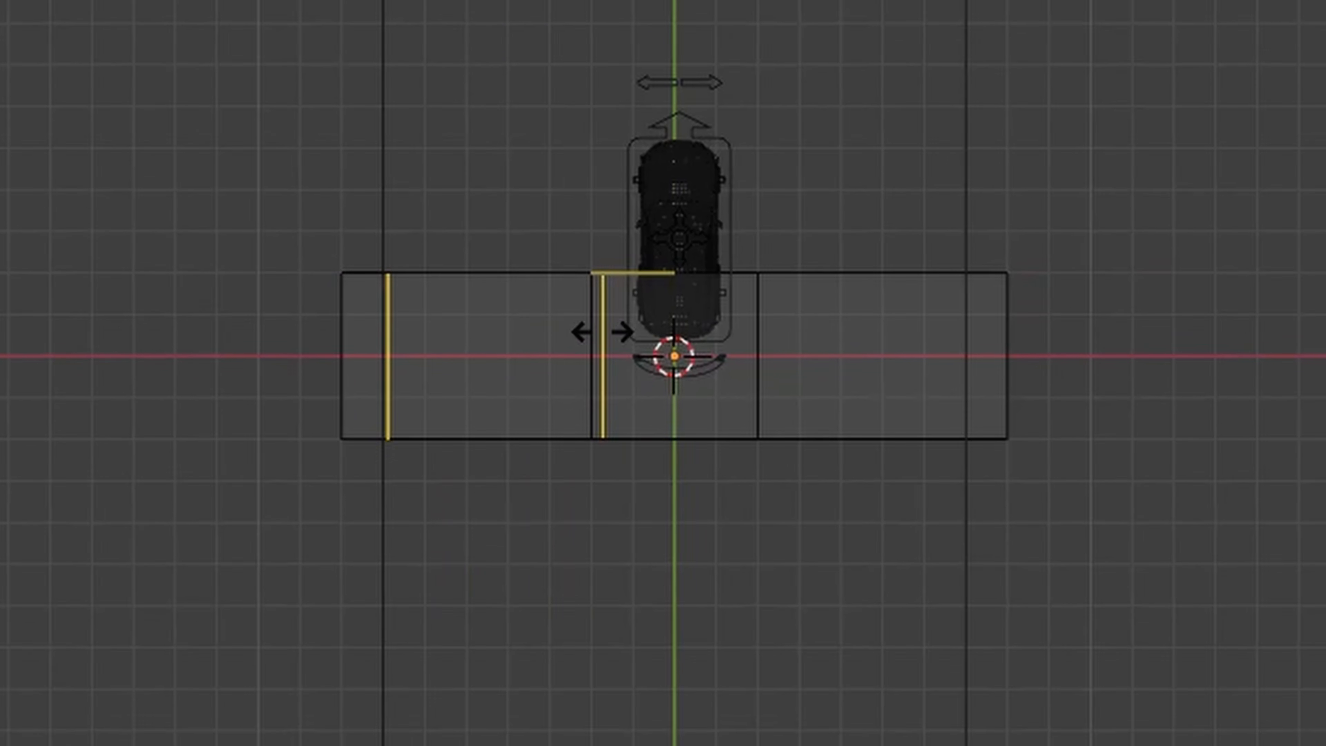
click(601, 332)
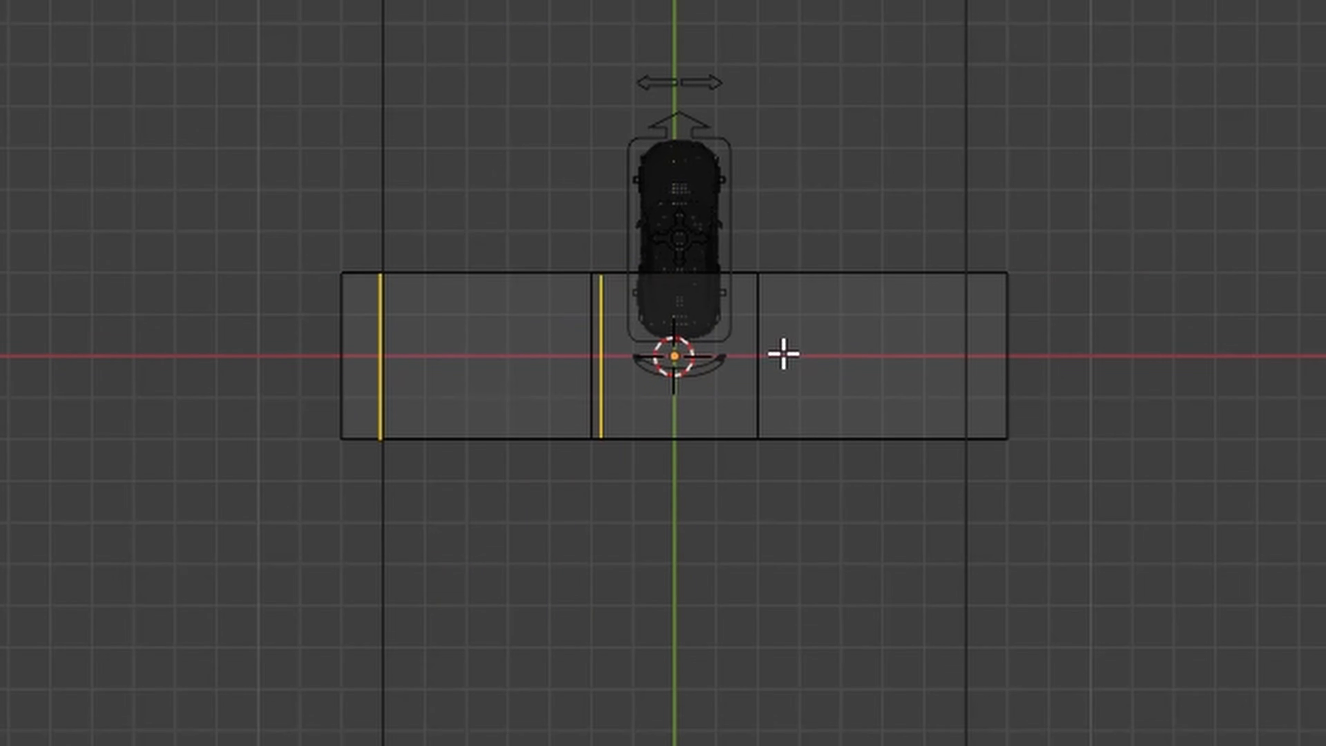
Add a matching loop cut to the pillar head, aligned with the slab's edge on the positive X side
key(ctrl+r)
click(719, 280)
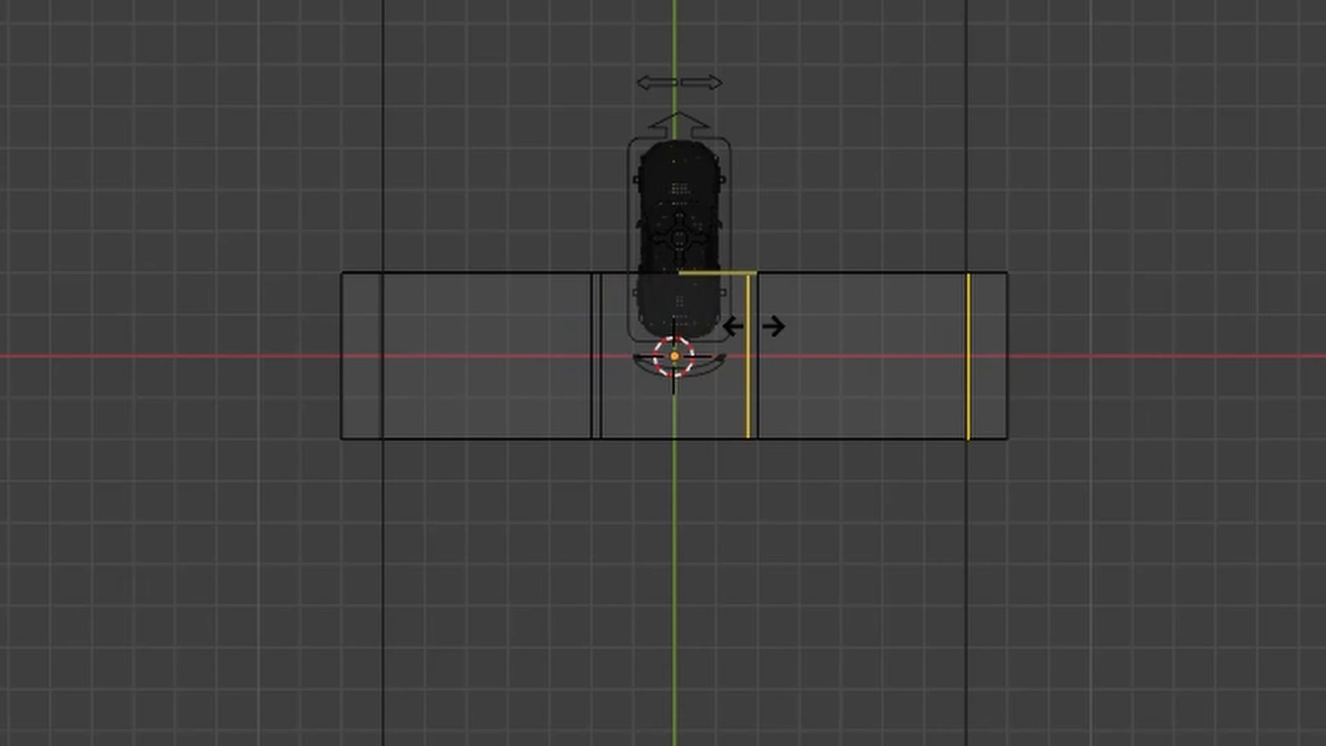
click(754, 327)
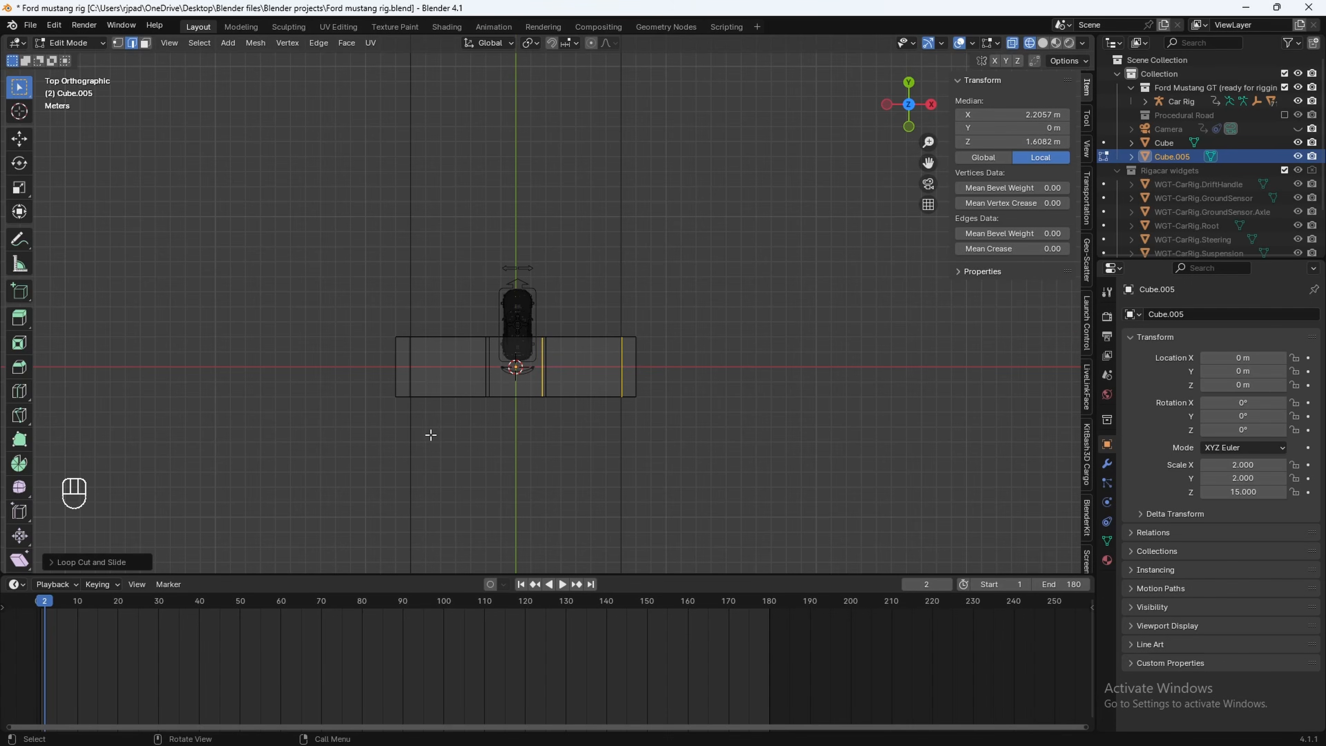
Extrude the two narrow outer top faces of the pillar head upward to a local Z of about 2.368 m
key(z)
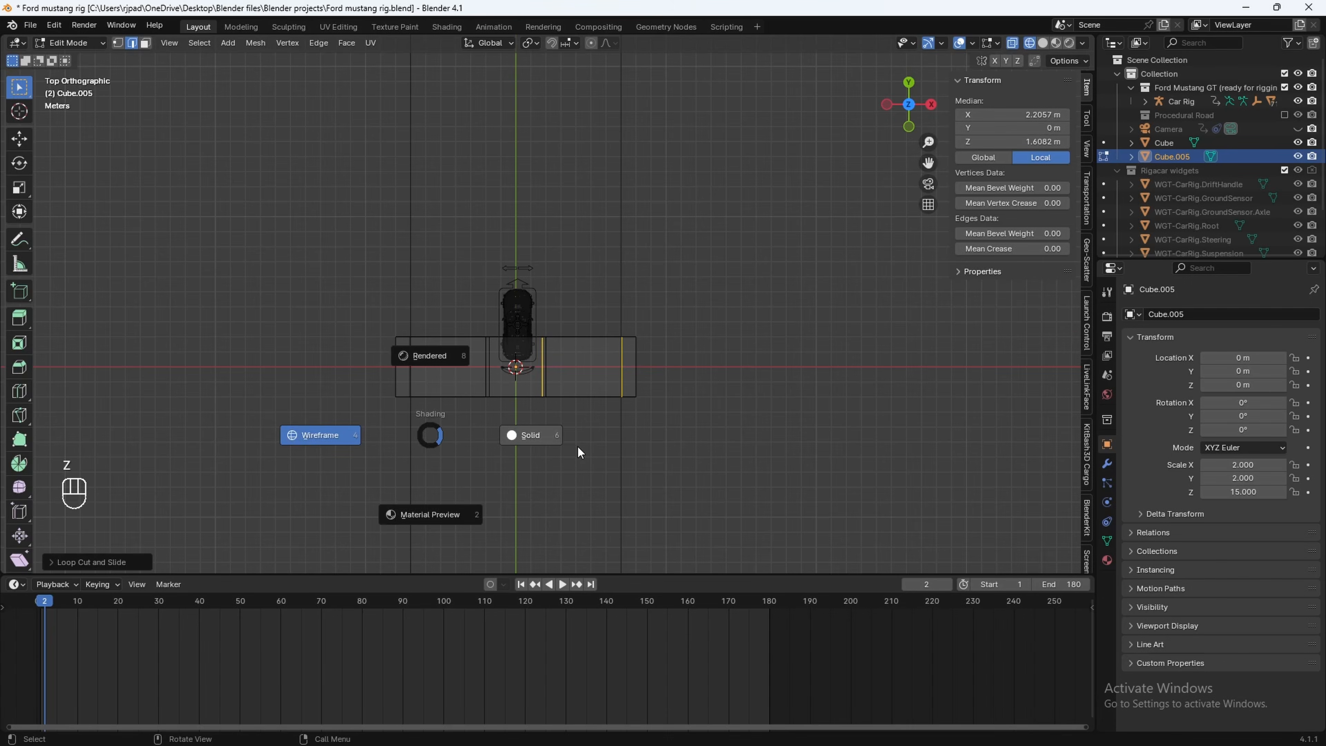
click(580, 448)
middle_drag(449, 447, 478, 381)
click(145, 45)
shift+middle_drag(467, 456, 591, 346)
scroll(461, 382, up, 2)
click(369, 389)
shift+click(673, 373)
key(e)
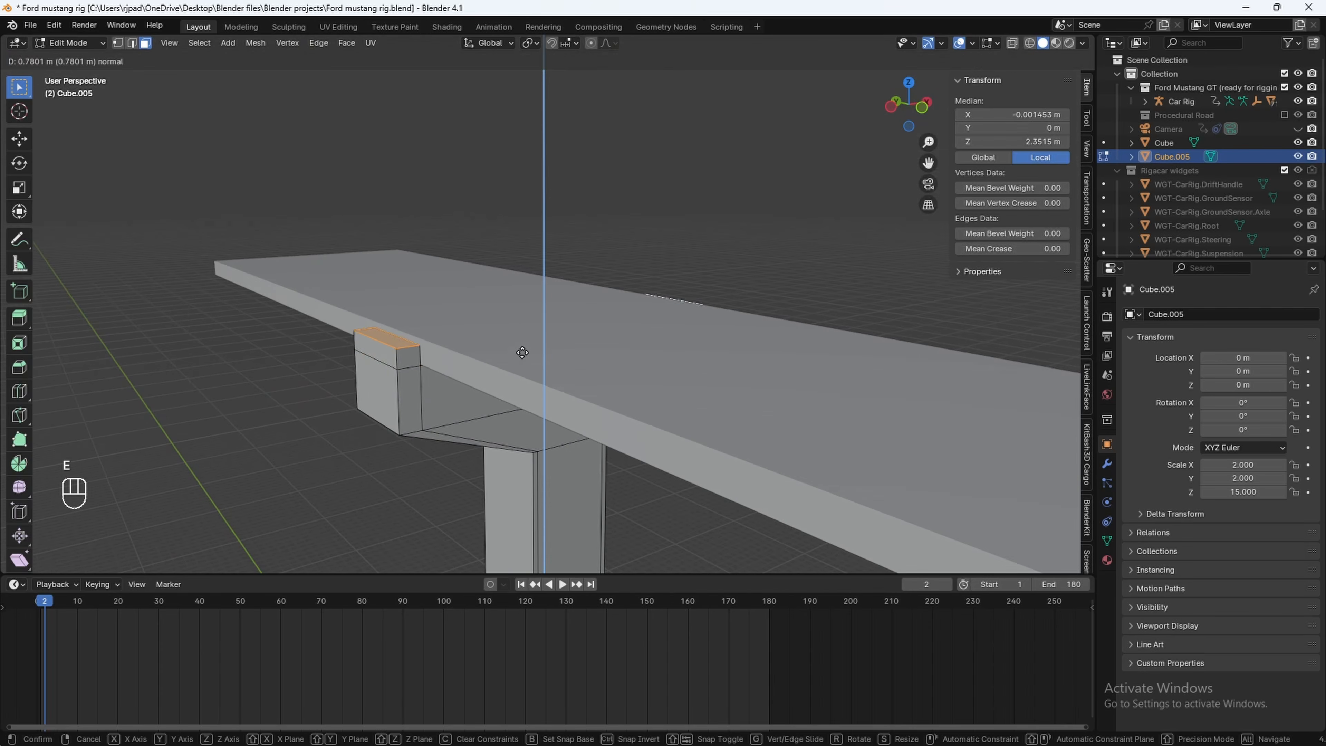
click(525, 344)
scroll(519, 346, down, 2)
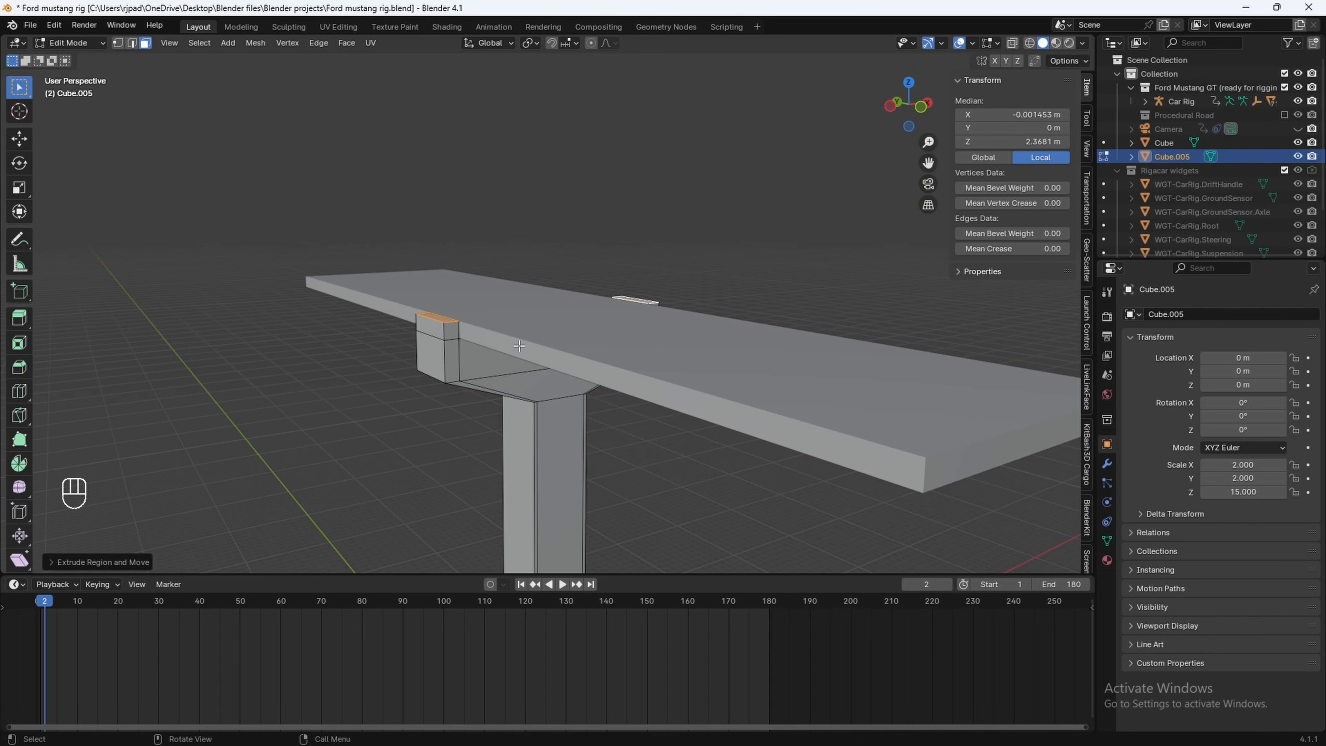
key(Tab)
Extrude the slab's top face upward to a local Z of about 2.435 m
click(519, 347)
scroll(519, 346, up, 1)
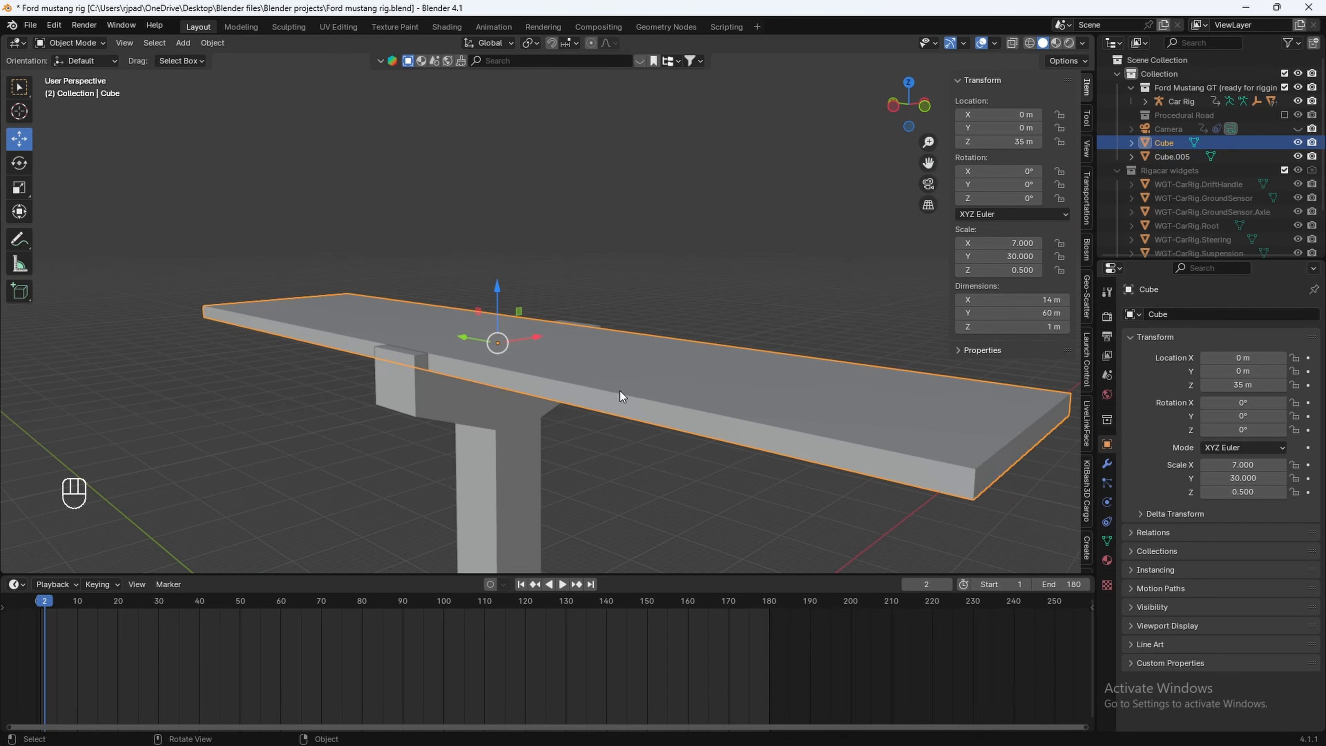
scroll(640, 383, down, 2)
scroll(595, 403, up, 1)
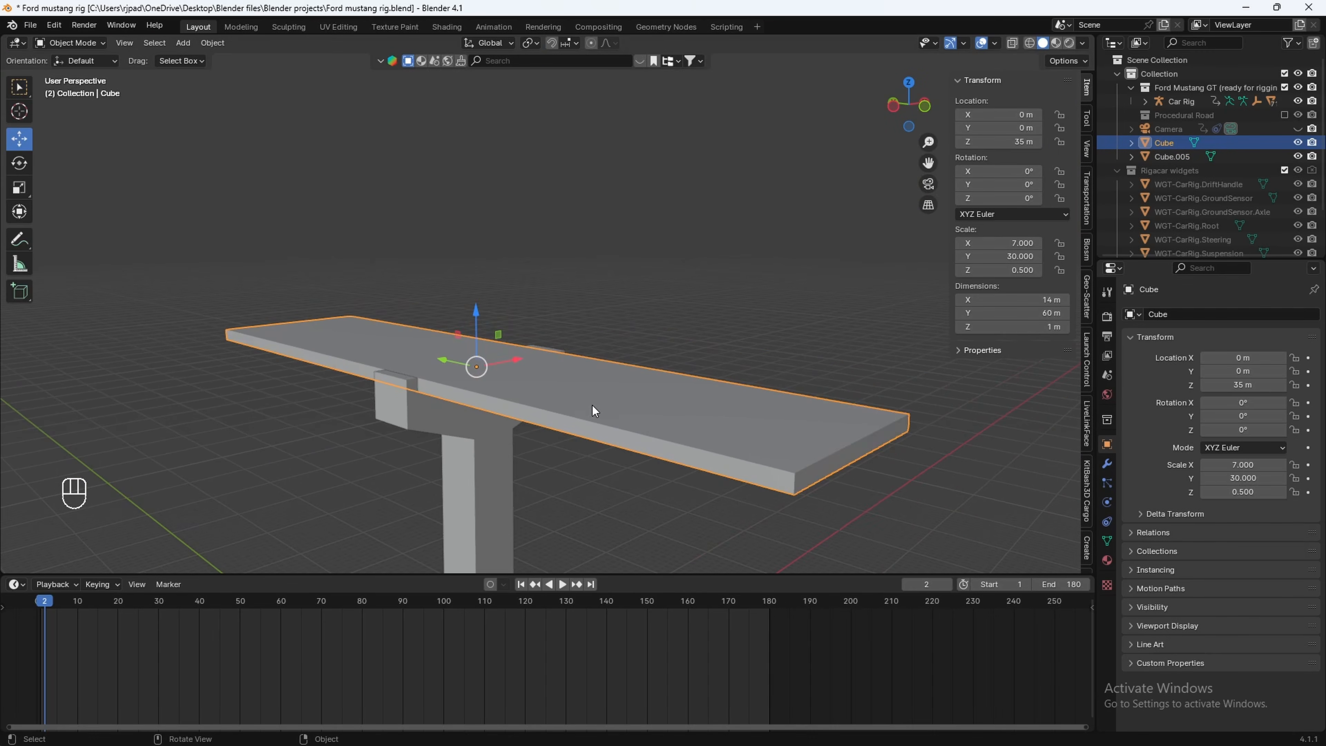
key(Tab)
click(557, 387)
key(ctrl+z)
key(ctrl+z)
middle_drag(557, 387, 628, 464)
key(e)
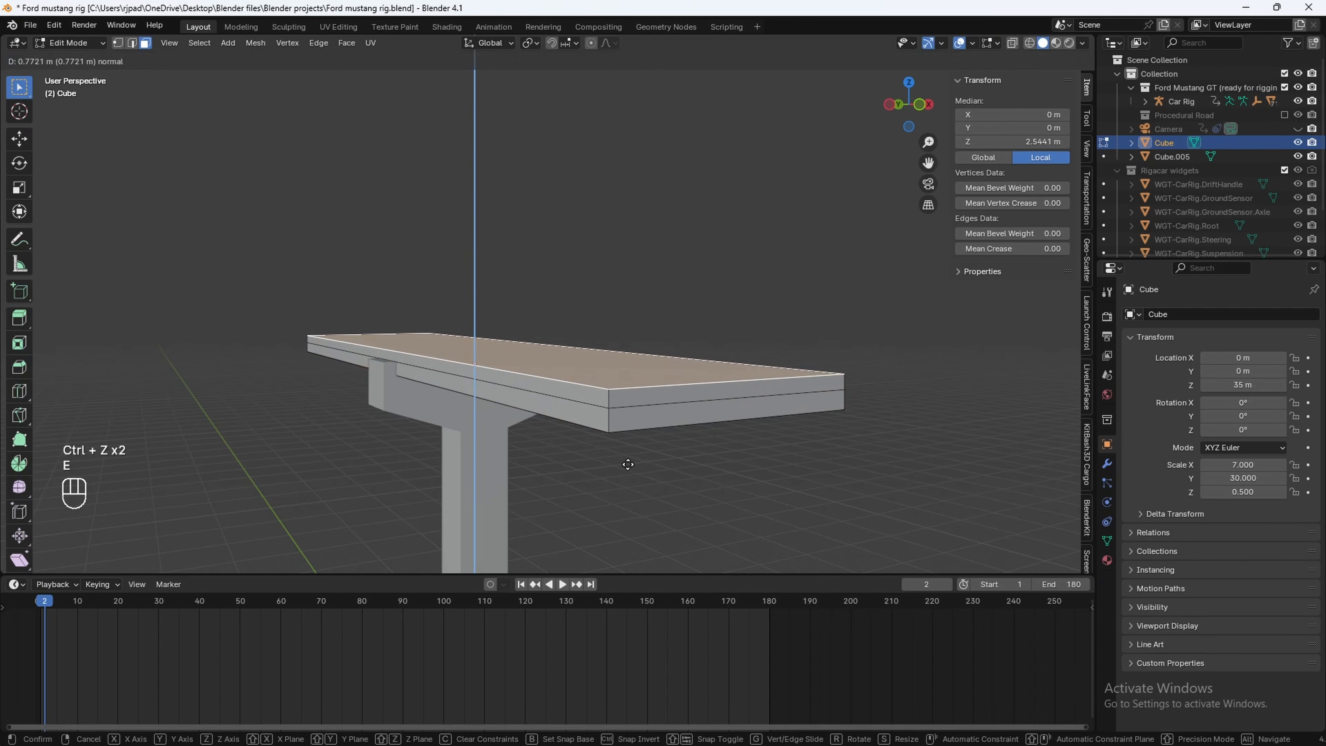
right_click(627, 464)
key(ctrl+z)
Scale the slab's raised top face by about 1.05 along X
key(s)
key(x)
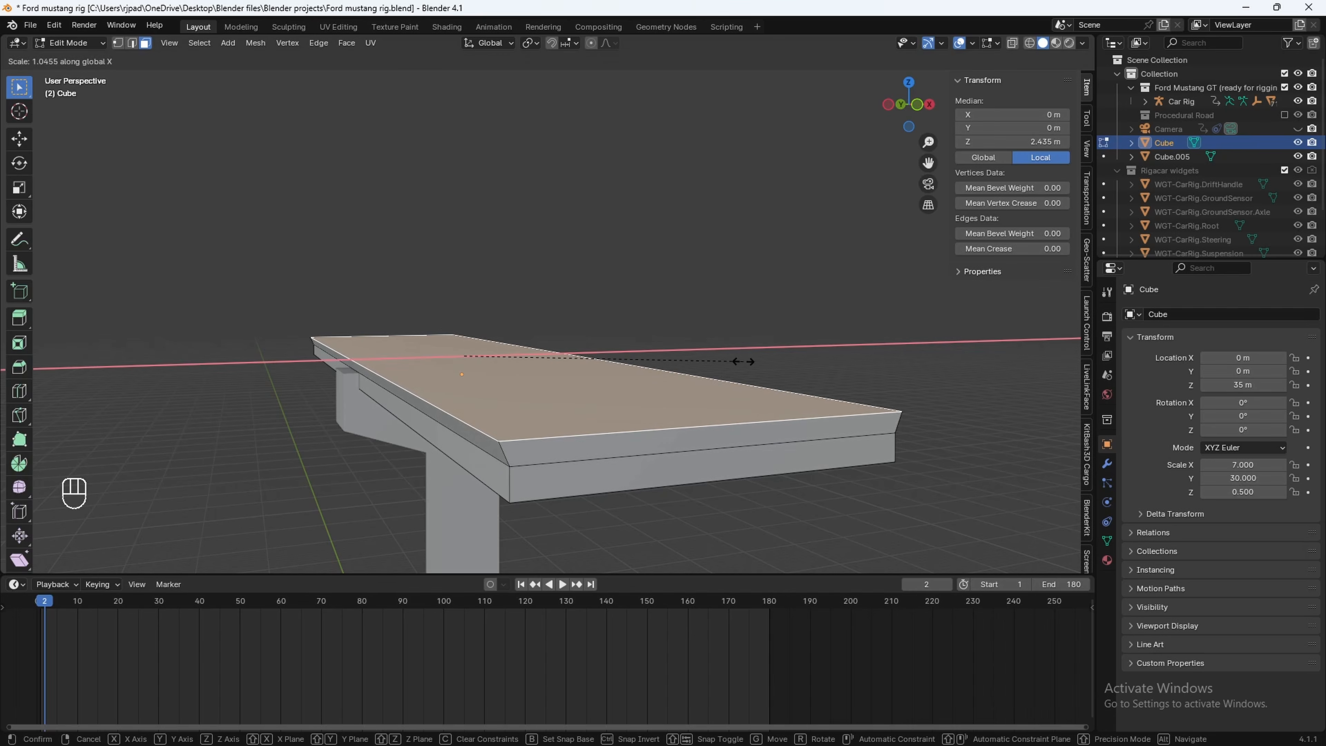
click(741, 362)
middle_drag(721, 387, 679, 418)
Extrude the slab's top face again to a local Z of about 3.753 m and narrow it slightly along X
key(e)
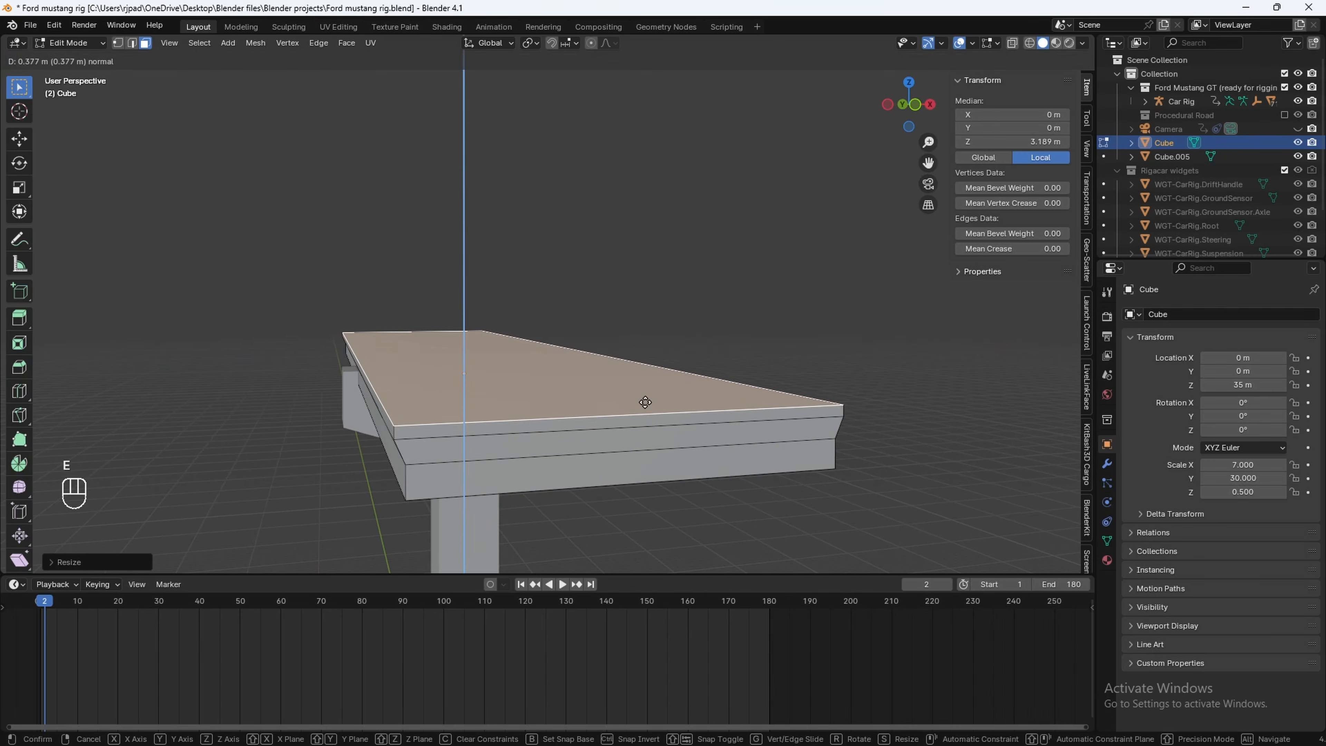
click(651, 391)
middle_drag(651, 391, 824, 363)
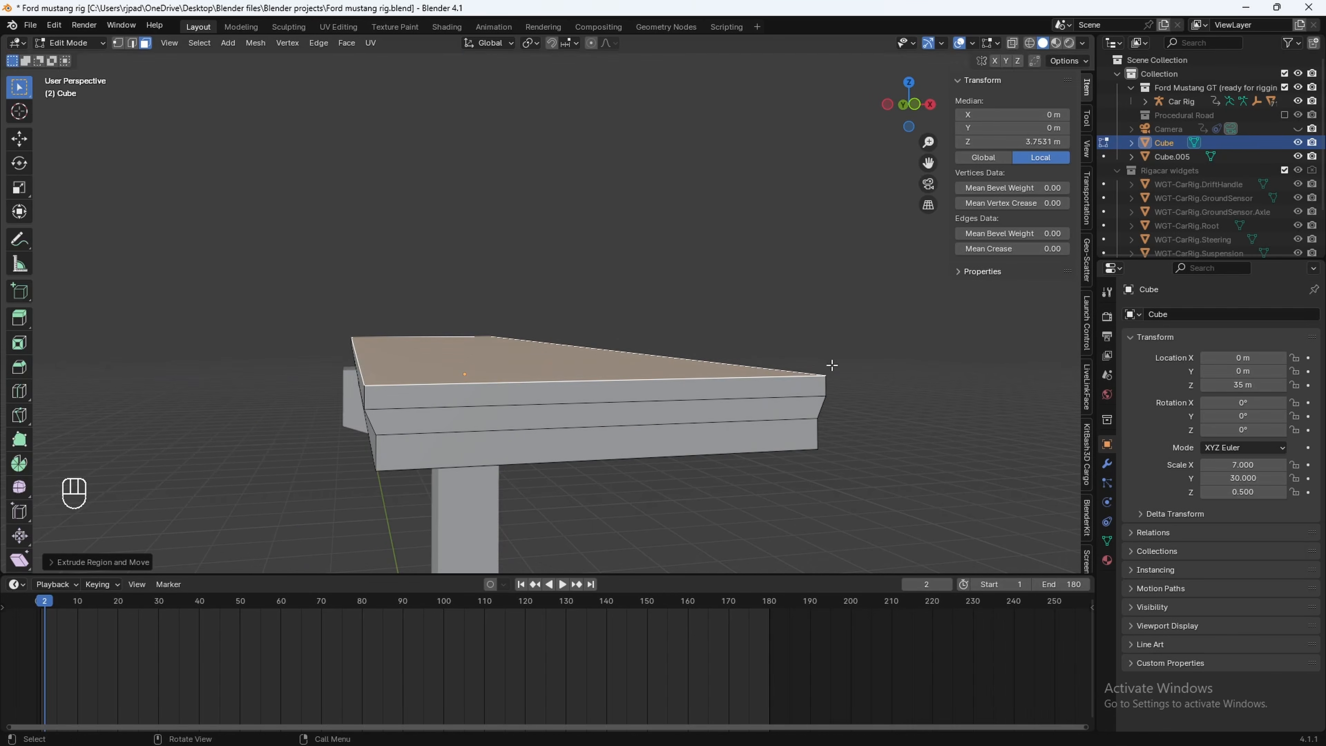
key(s)
key(x)
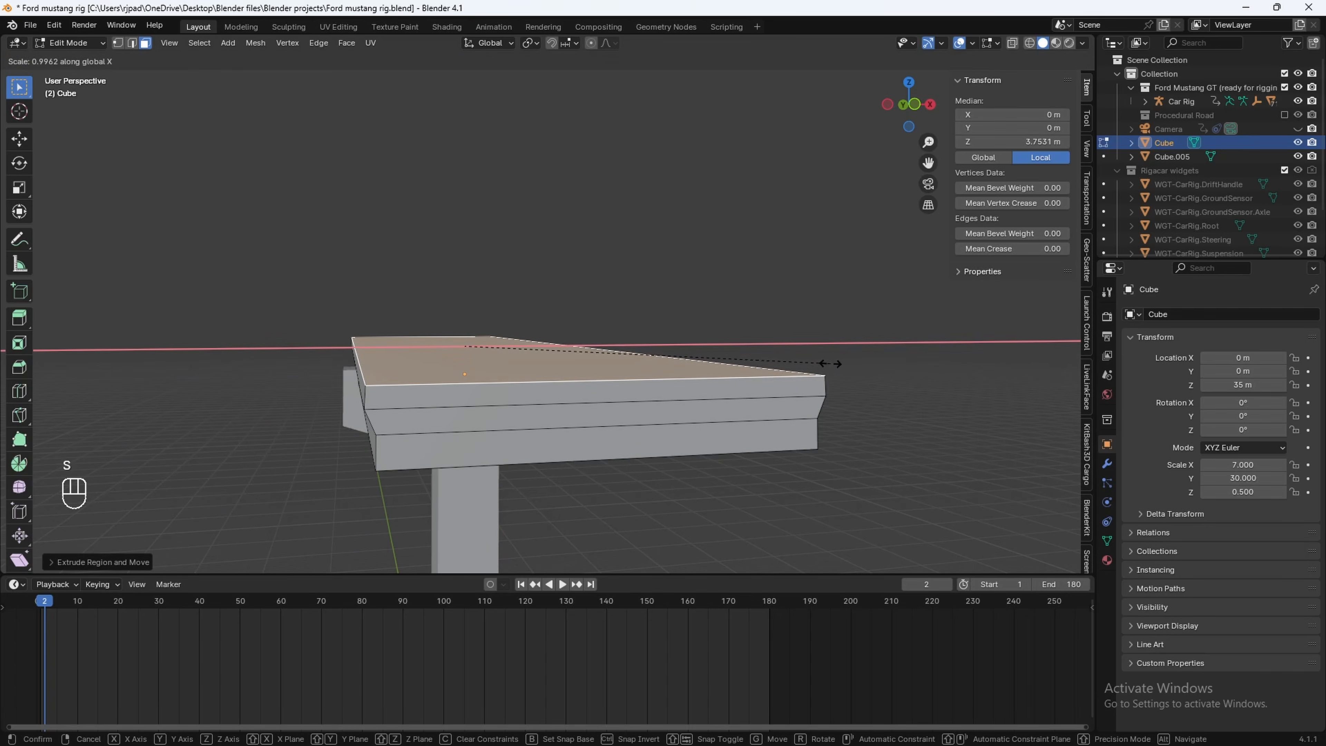
click(824, 363)
Add ten evenly spaced lengthwise loop cuts to the slab and bevel them into wide strips with narrow gaps
middle_drag(824, 363, 591, 291)
key(Tab)
key(Tab)
key(ctrl+r)
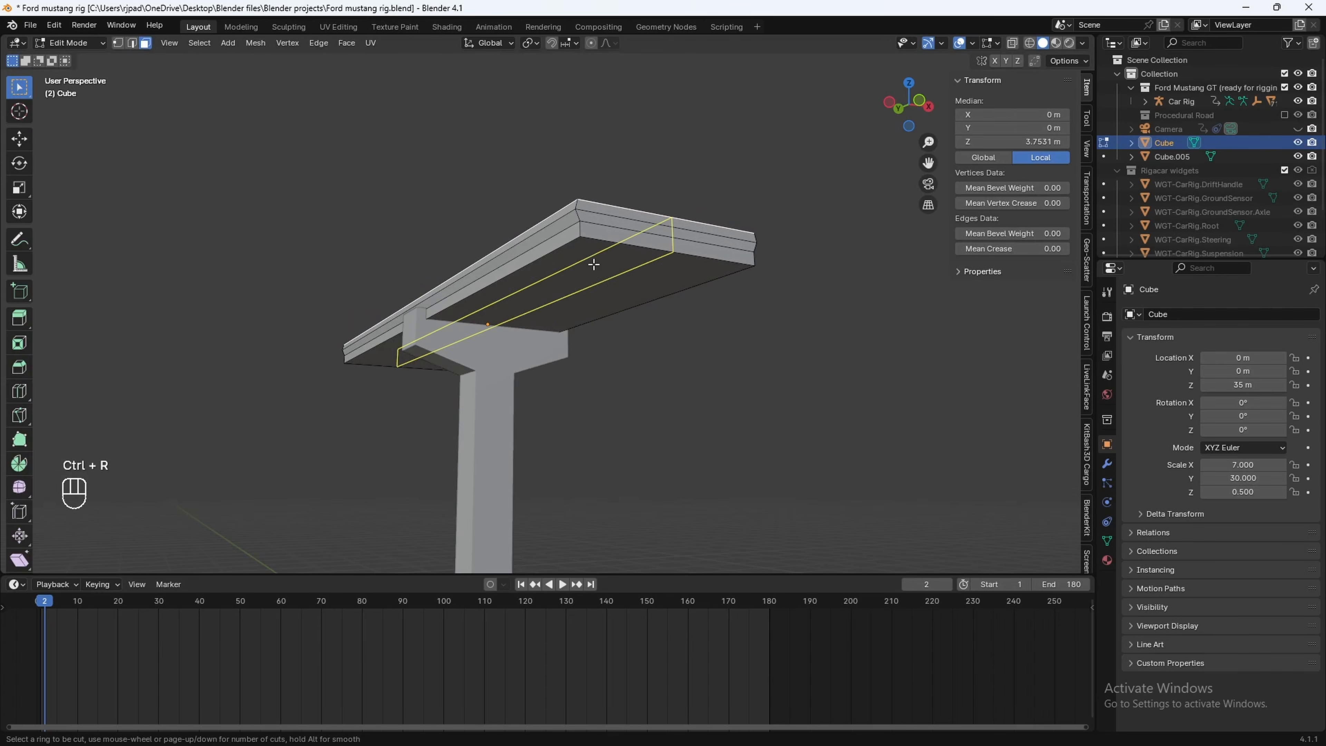
scroll(590, 262, up, 9)
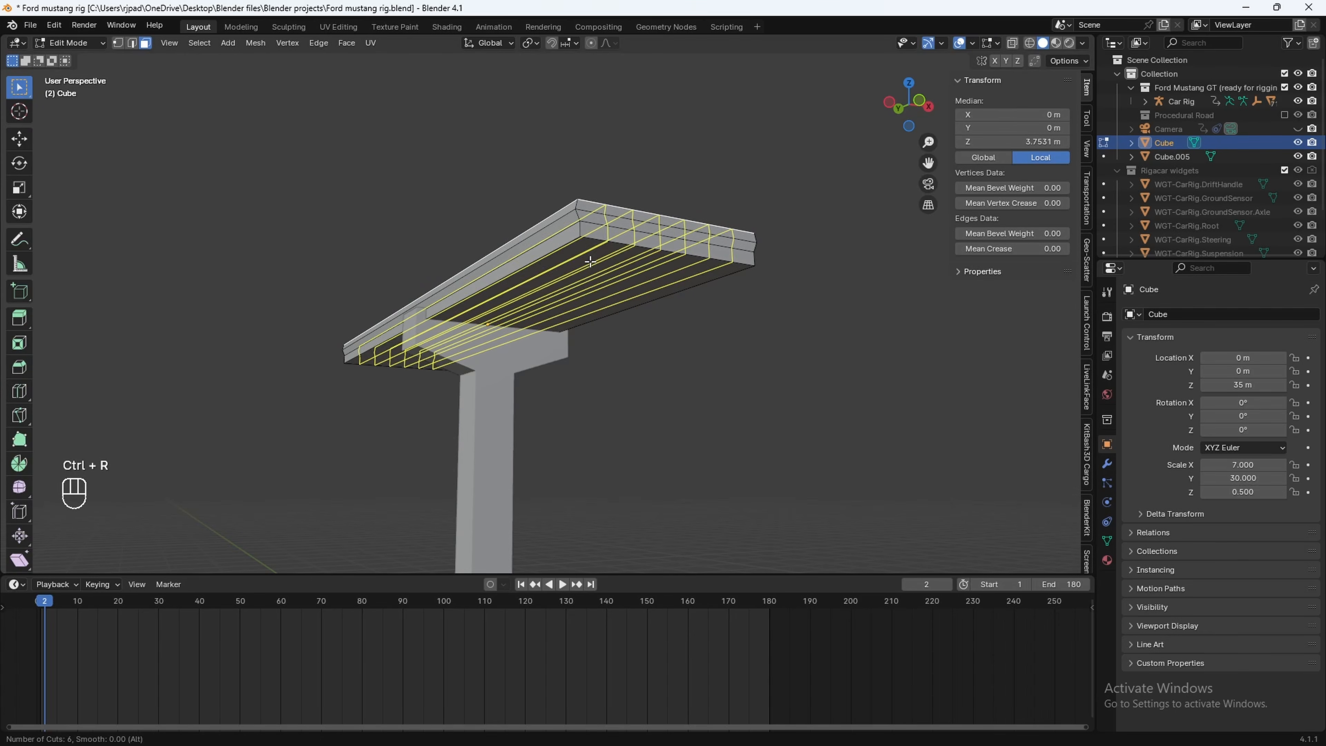
click(590, 261)
right_click(590, 261)
middle_drag(590, 260, 565, 252)
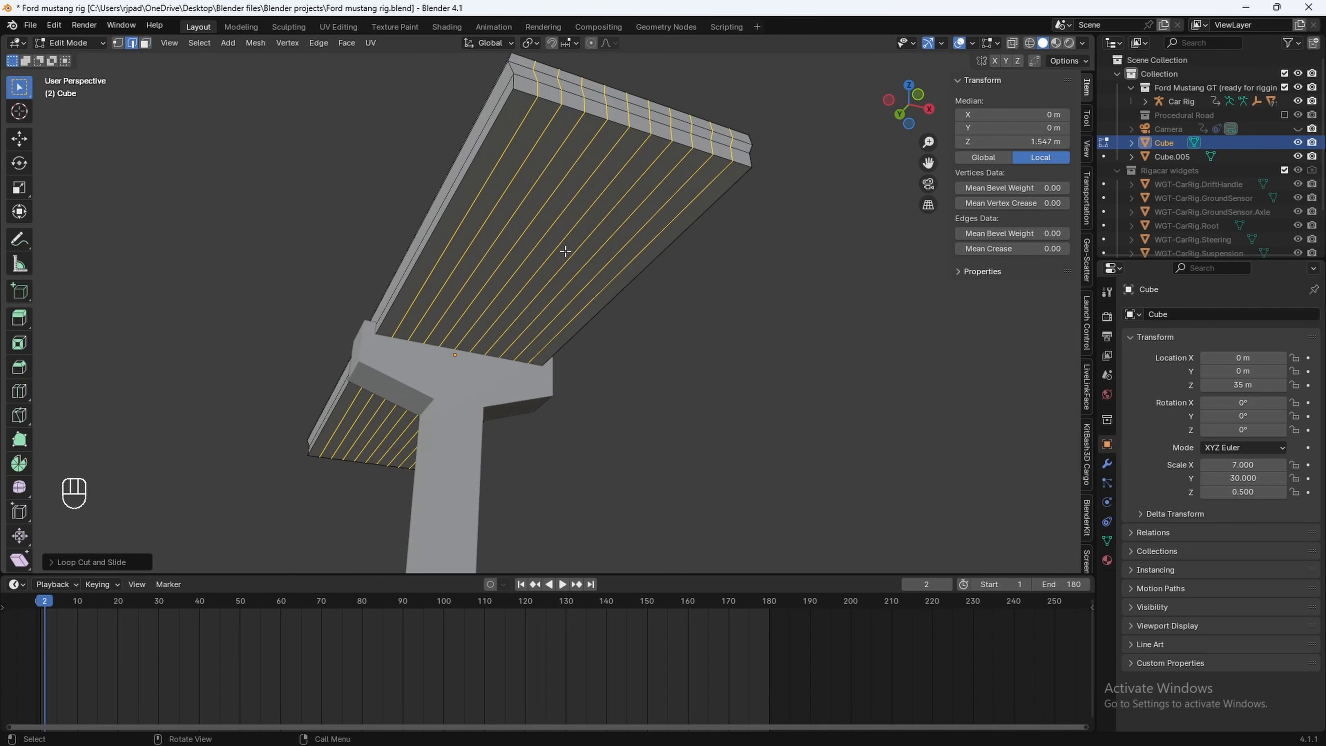
key(ctrl+b)
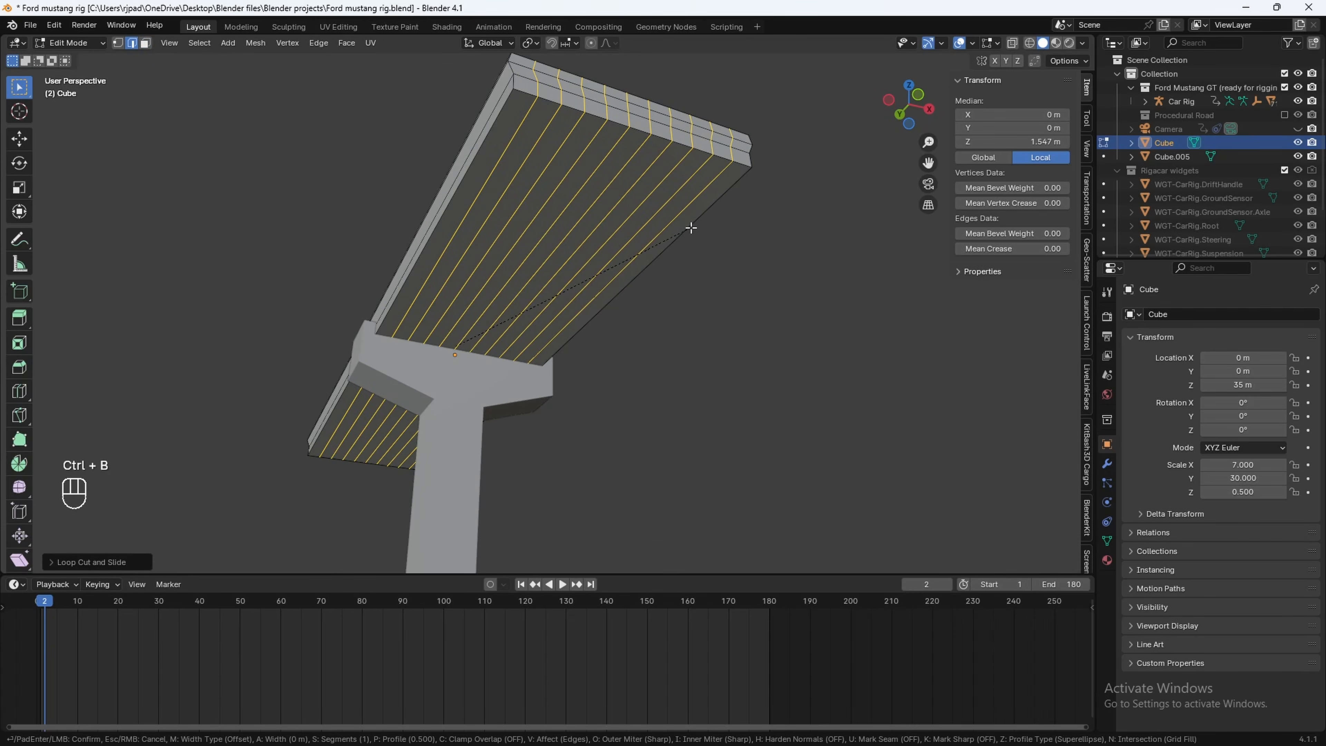
click(527, 154)
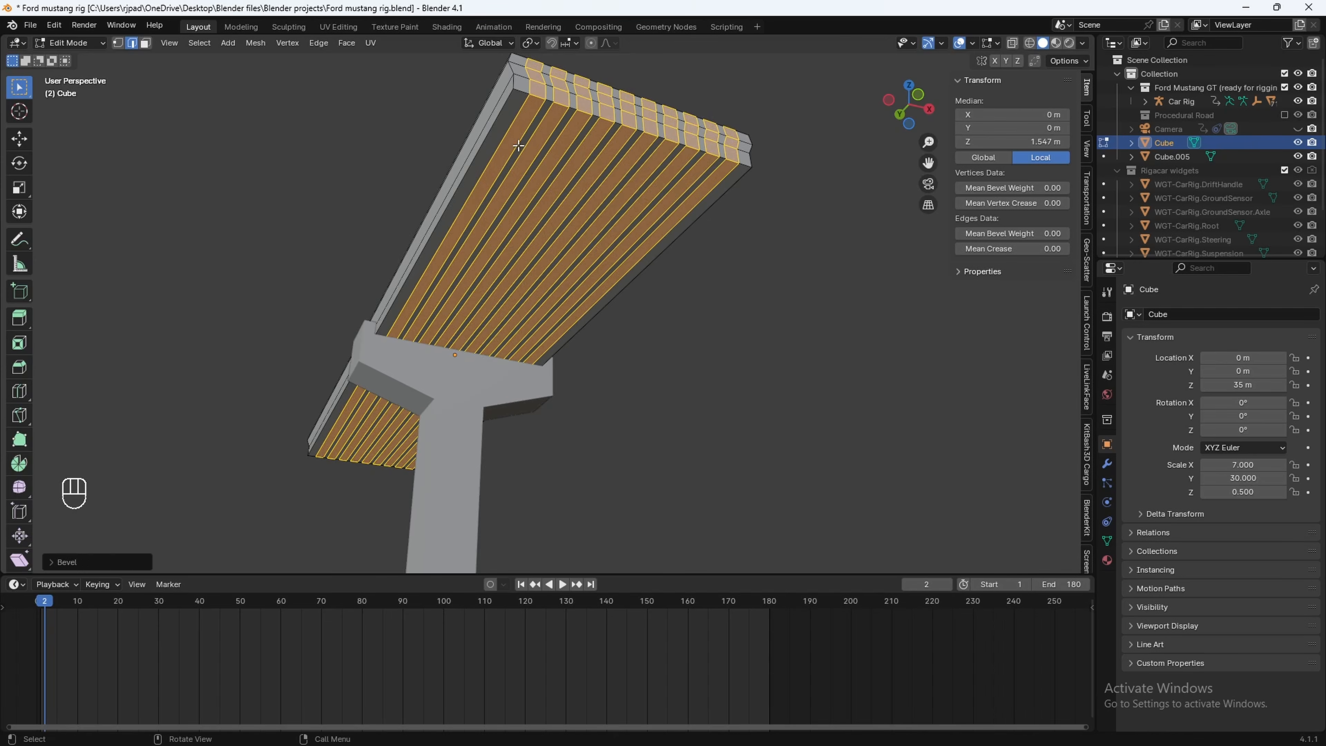
Extrude the ten wide strips on the slab's underside inward to a local Z of about -0.766 m
click(525, 138)
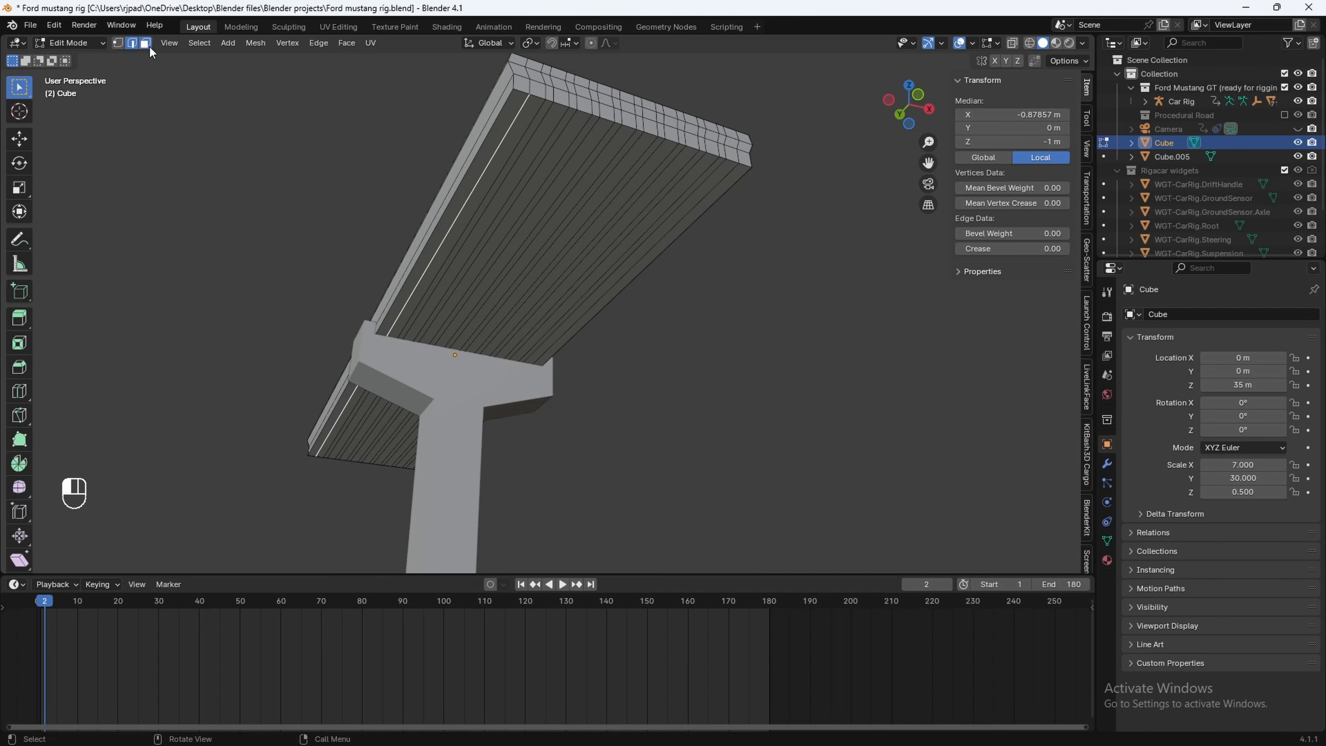
click(150, 47)
click(523, 128)
shift+click(546, 130)
shift+click(569, 134)
shift+click(591, 136)
shift+click(615, 140)
middle_drag(616, 140, 564, 131)
shift+click(561, 131)
shift+click(581, 130)
shift+click(605, 128)
shift+click(628, 128)
shift+click(653, 131)
middle_drag(654, 131, 679, 151)
key(e)
click(753, 222)
key(Tab)
middle_drag(705, 237, 548, 379)
Add a centred lengthwise loop cut in the slab's outermost strip on the negative X side
key(Tab)
middle_drag(548, 379, 523, 384)
scroll(496, 408, up, 3)
shift+middle_drag(449, 436, 495, 360)
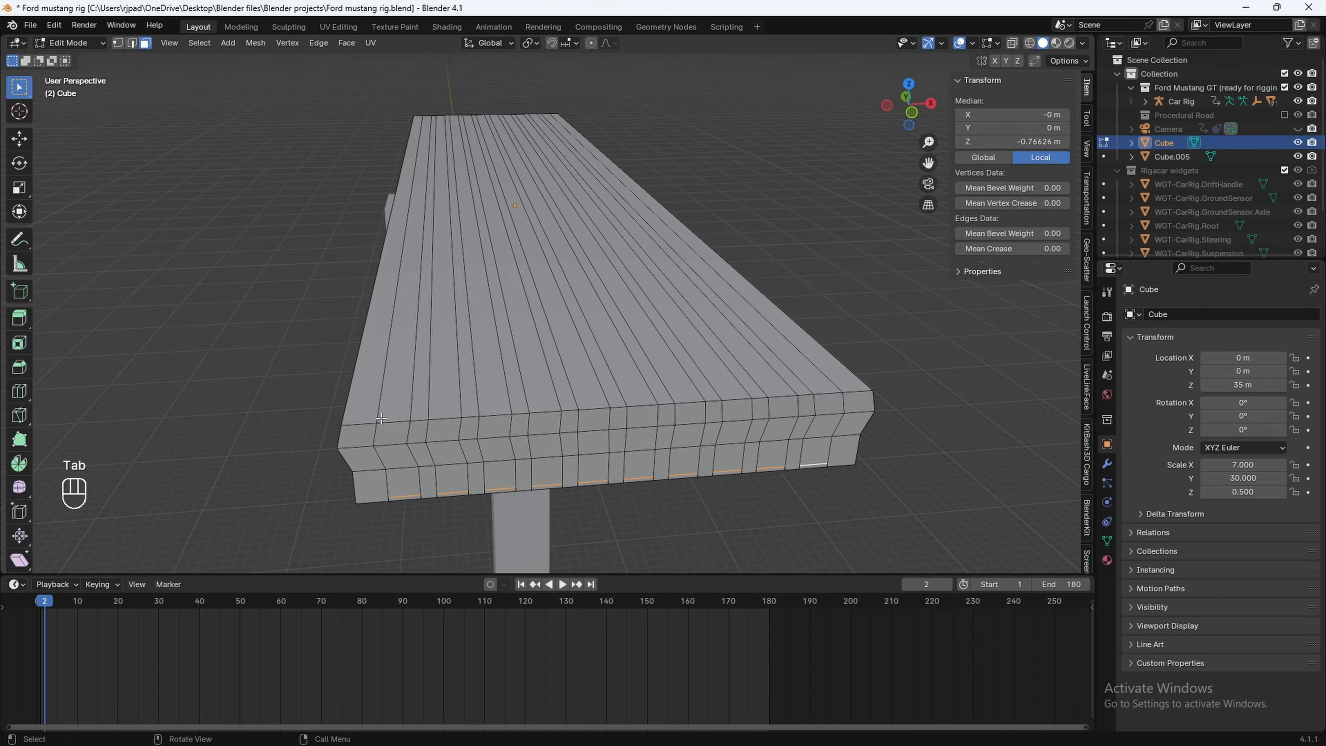
key(ctrl+r)
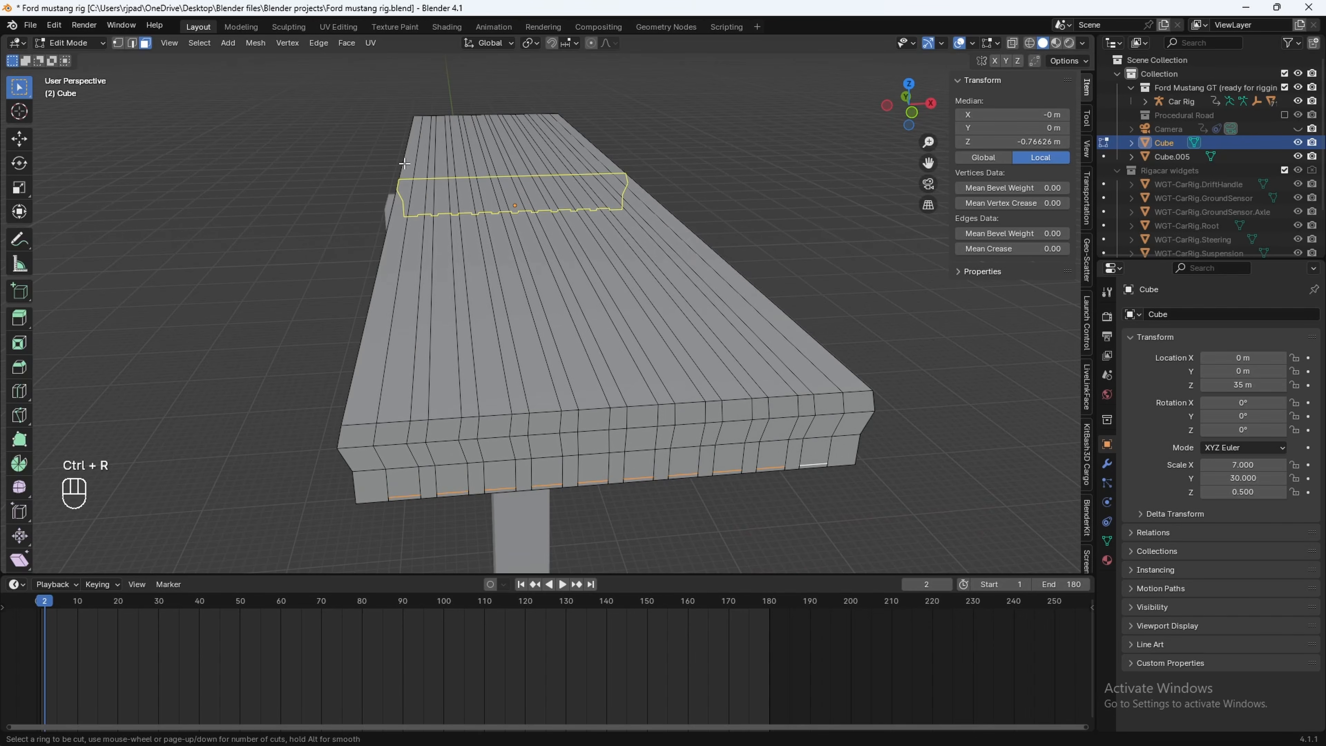
click(361, 473)
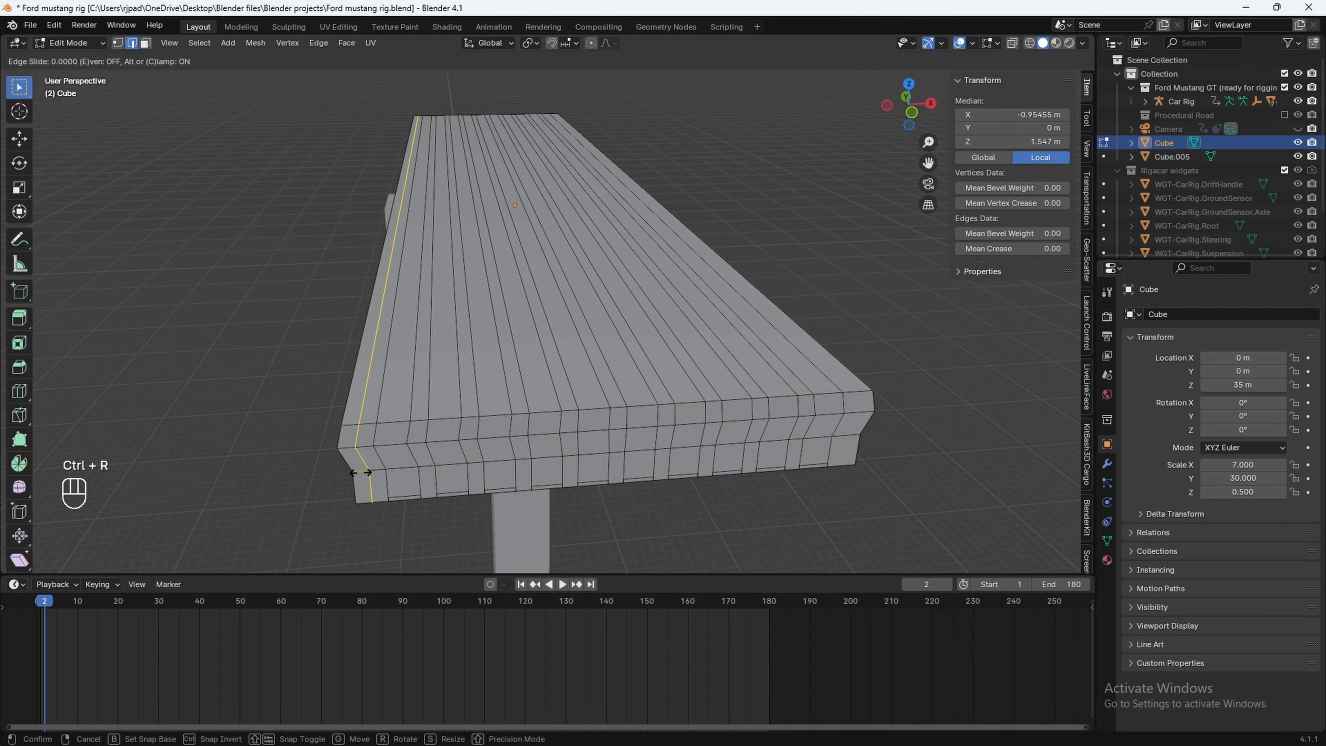
right_click(361, 472)
Add a centred lengthwise loop cut in the slab's outermost strip on the positive X side
shift+middle_drag(673, 360, 563, 383)
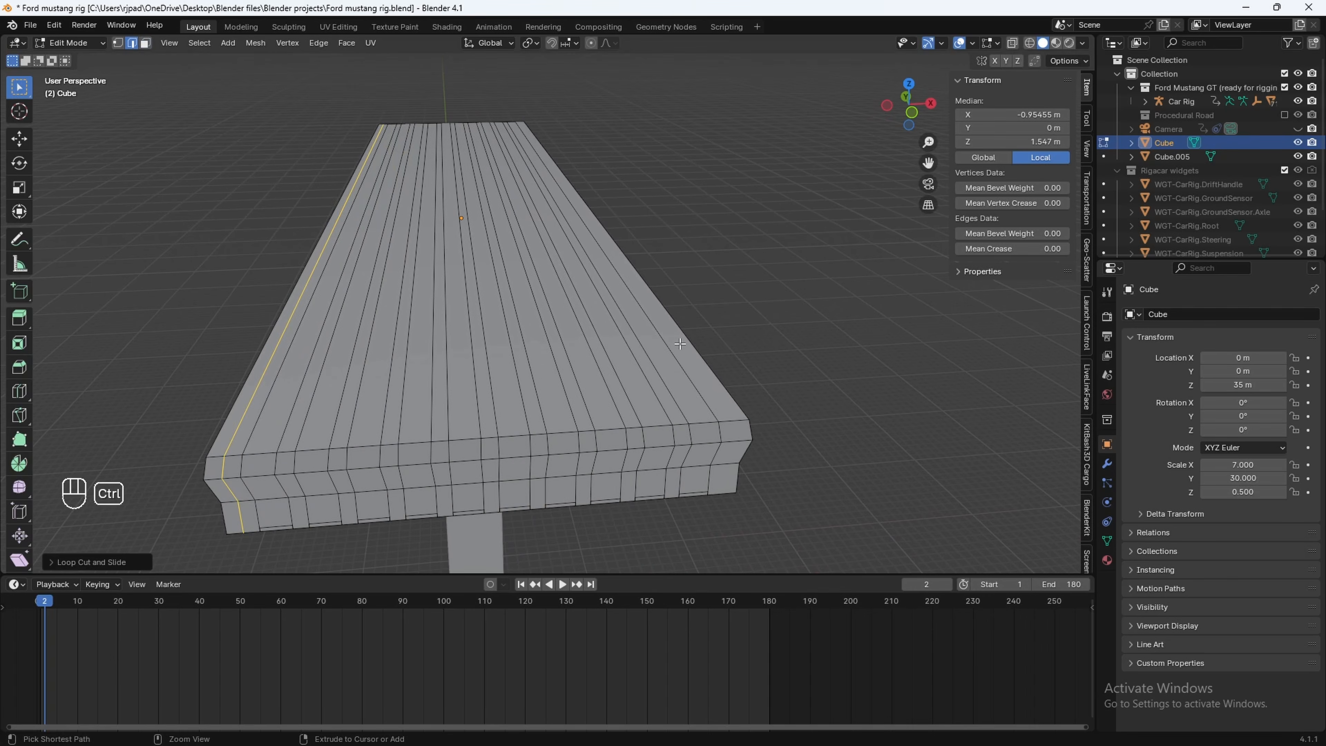
key(ctrl+r)
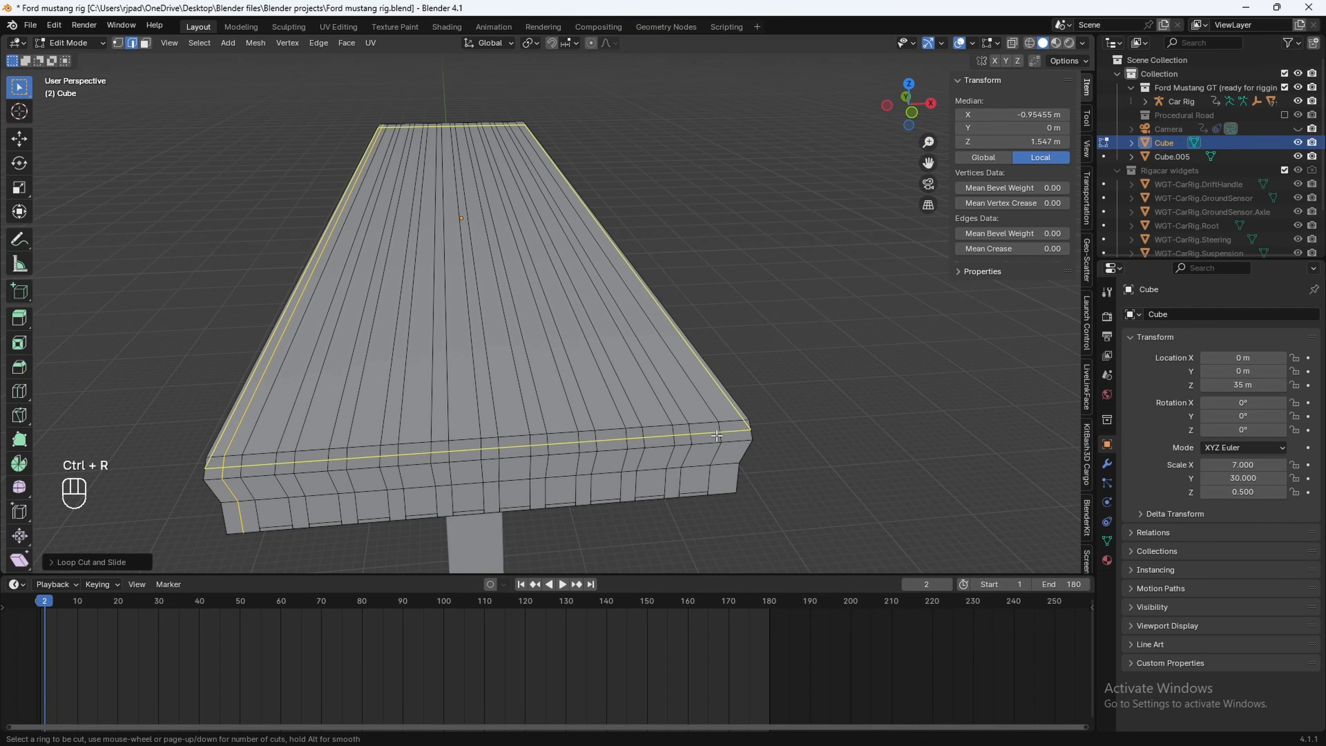
click(725, 469)
right_click(724, 471)
shift+middle_drag(725, 470, 861, 480)
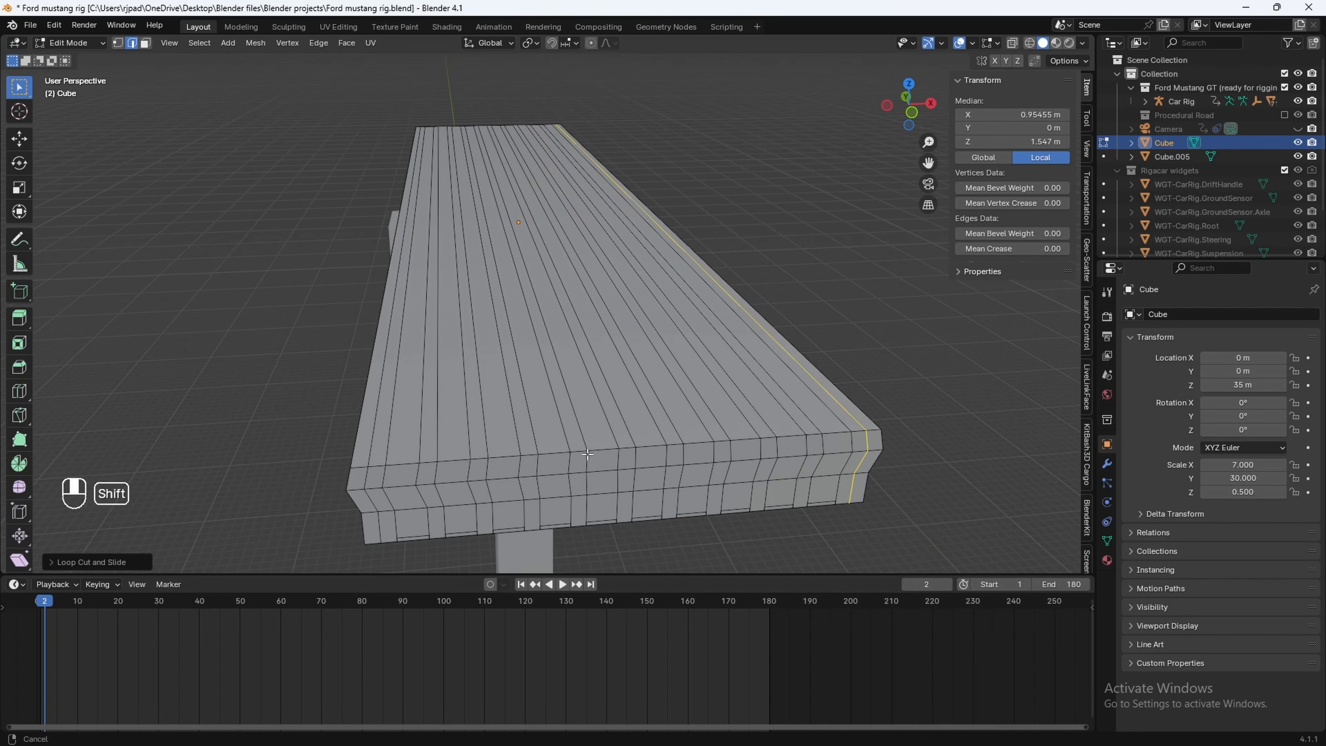
Extrude the outermost top strips on both sides of the slab upward by about 0.62 m to form barriers
click(368, 430)
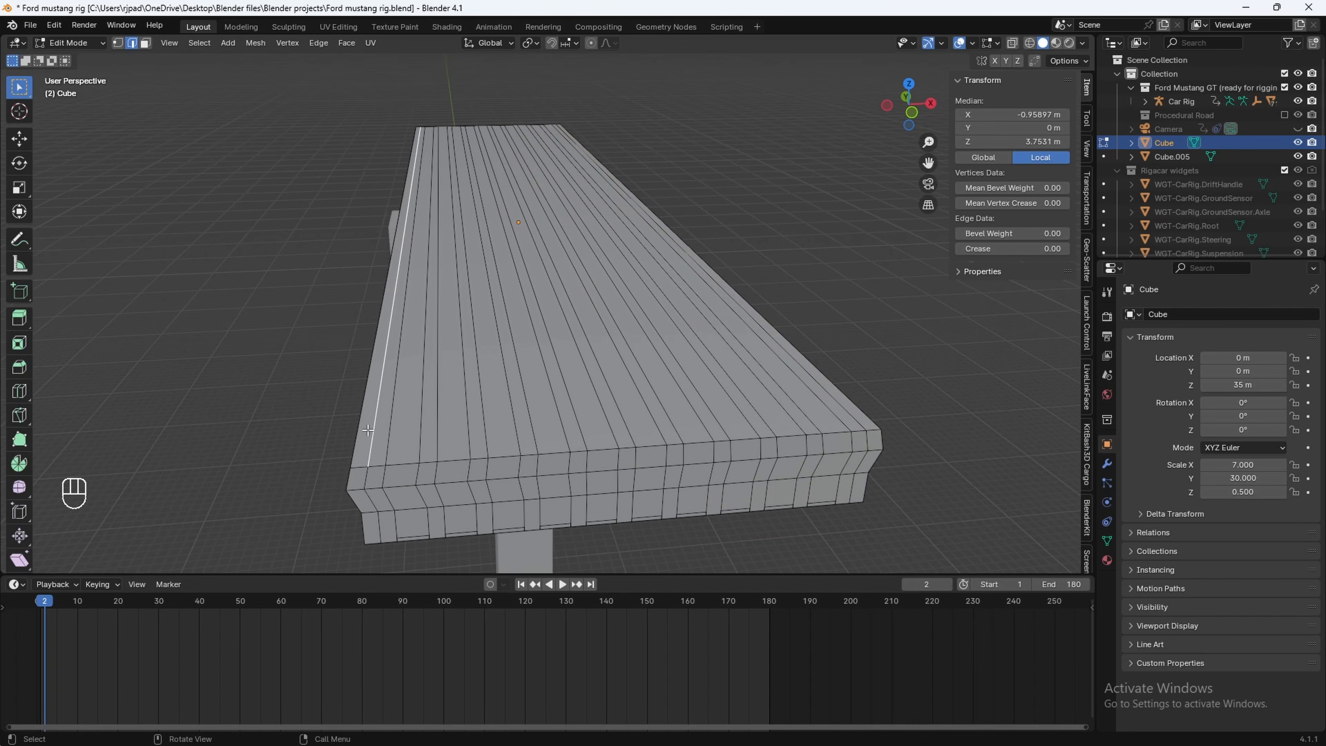
click(146, 43)
click(370, 390)
middle_drag(369, 390, 736, 404)
shift+click(743, 418)
key(e)
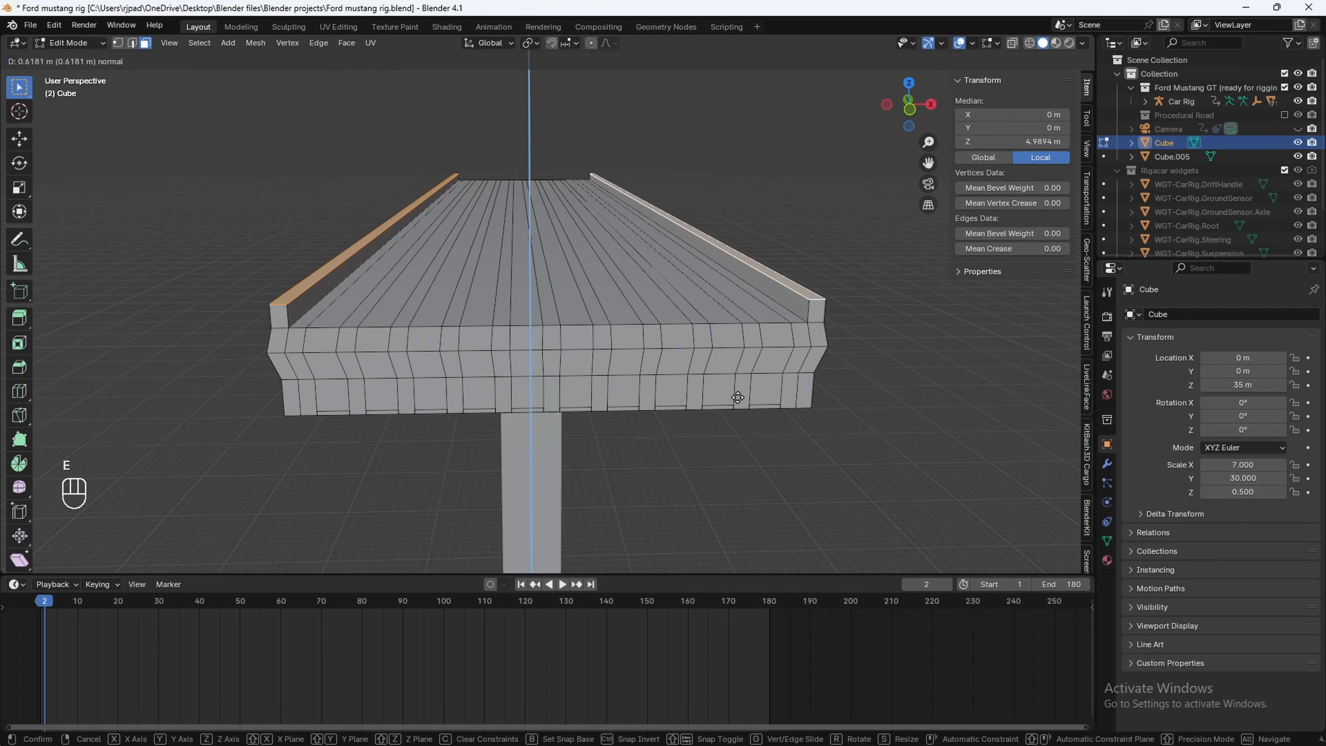
click(737, 397)
key(Tab)
middle_drag(476, 297, 555, 362)
scroll(543, 277, down, 3)
Finish the barrier extrusion and join the bridge slab with its pillar into a single object
click(566, 337)
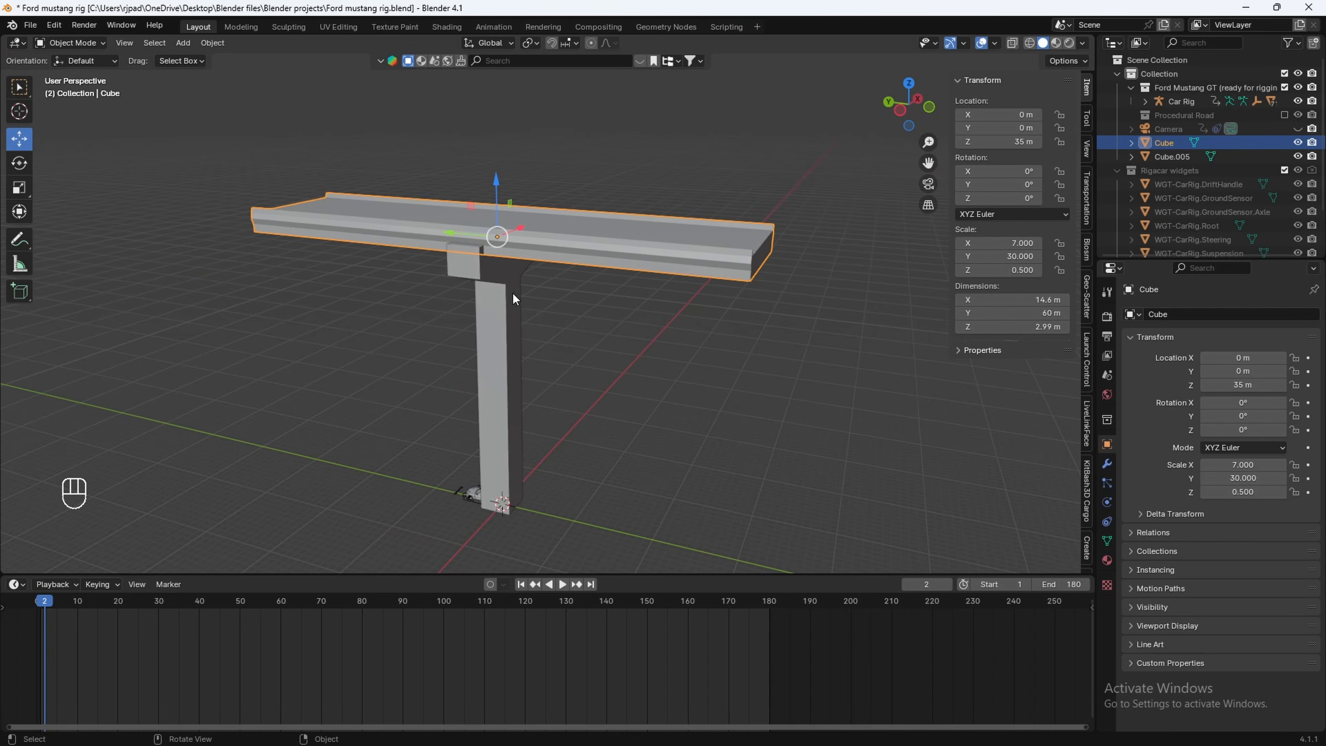
shift+click(501, 297)
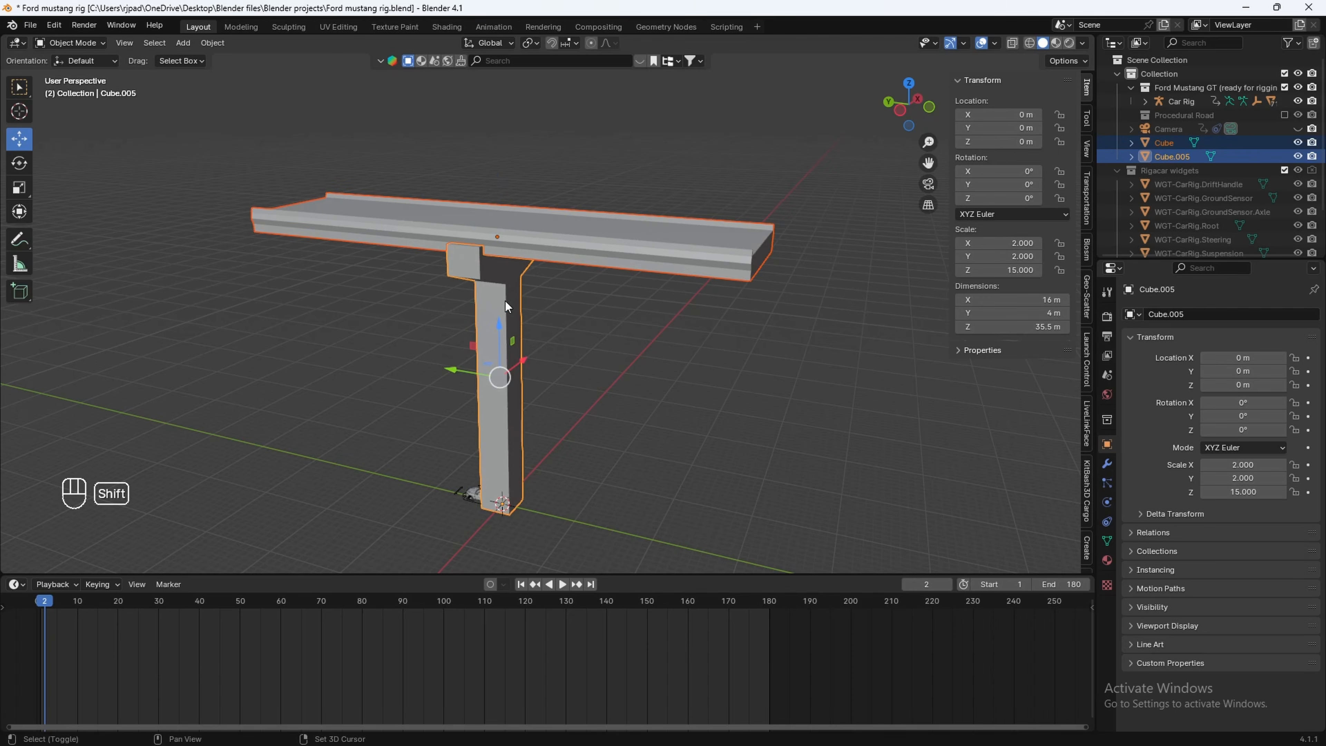
middle_drag(615, 309, 589, 296)
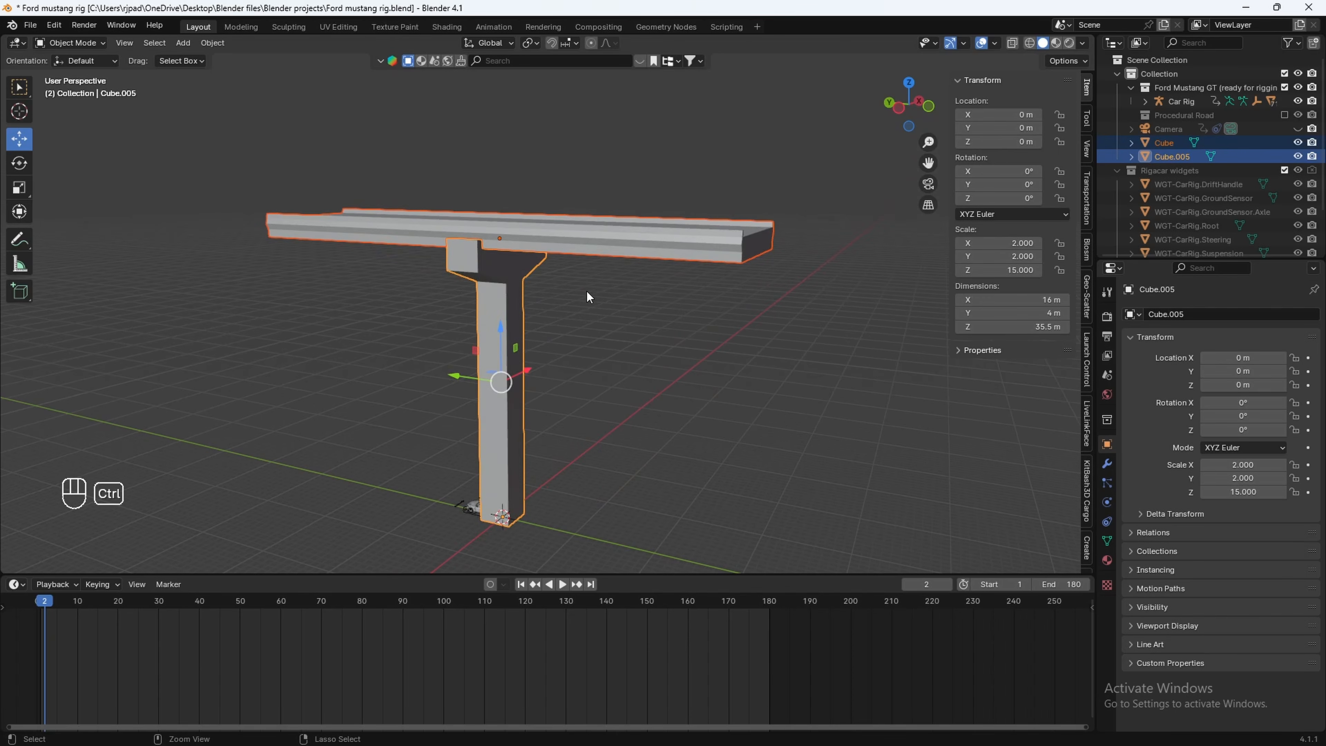
key(ctrl+j)
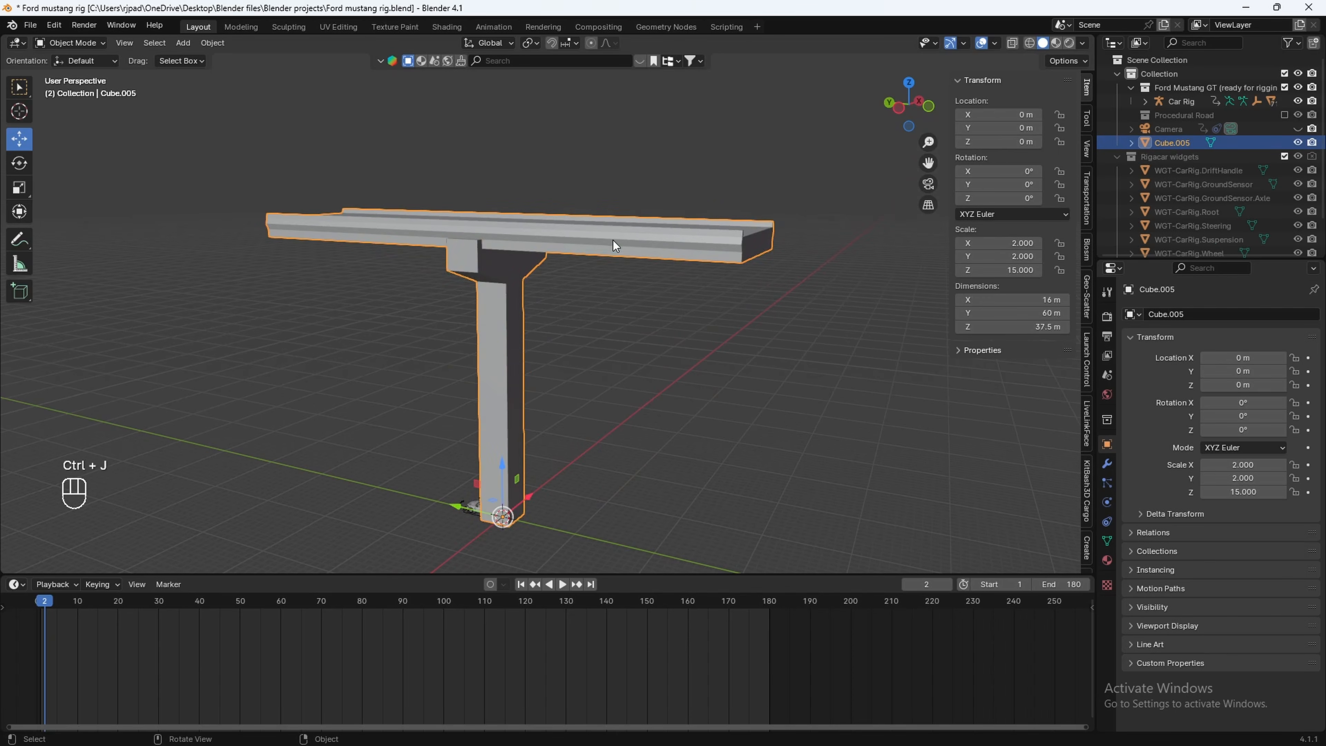
key(g)
click(762, 230)
key(ctrl+z)
Create a new material for the joined bridge in the Shading workspace and select its Principled BSDF node
middle_drag(708, 271, 523, 238)
click(446, 26)
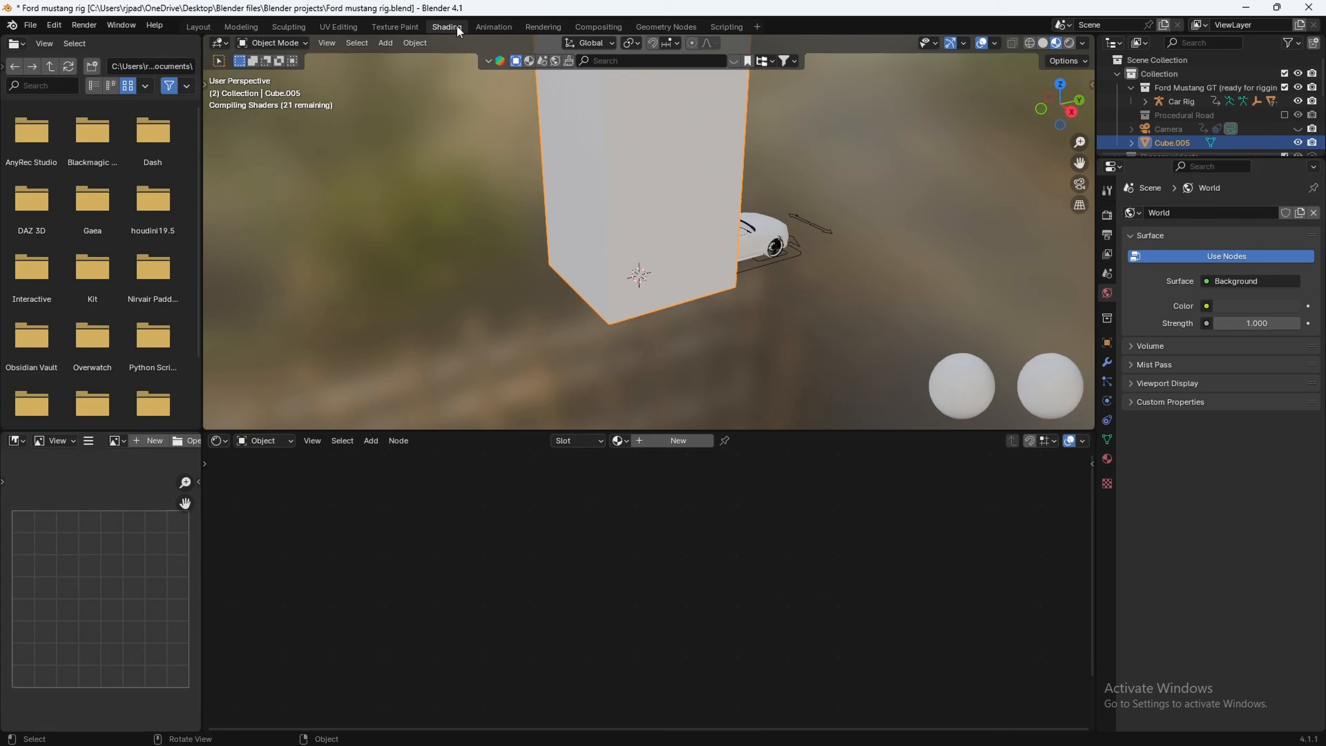
middle_drag(760, 227, 752, 382)
click(657, 440)
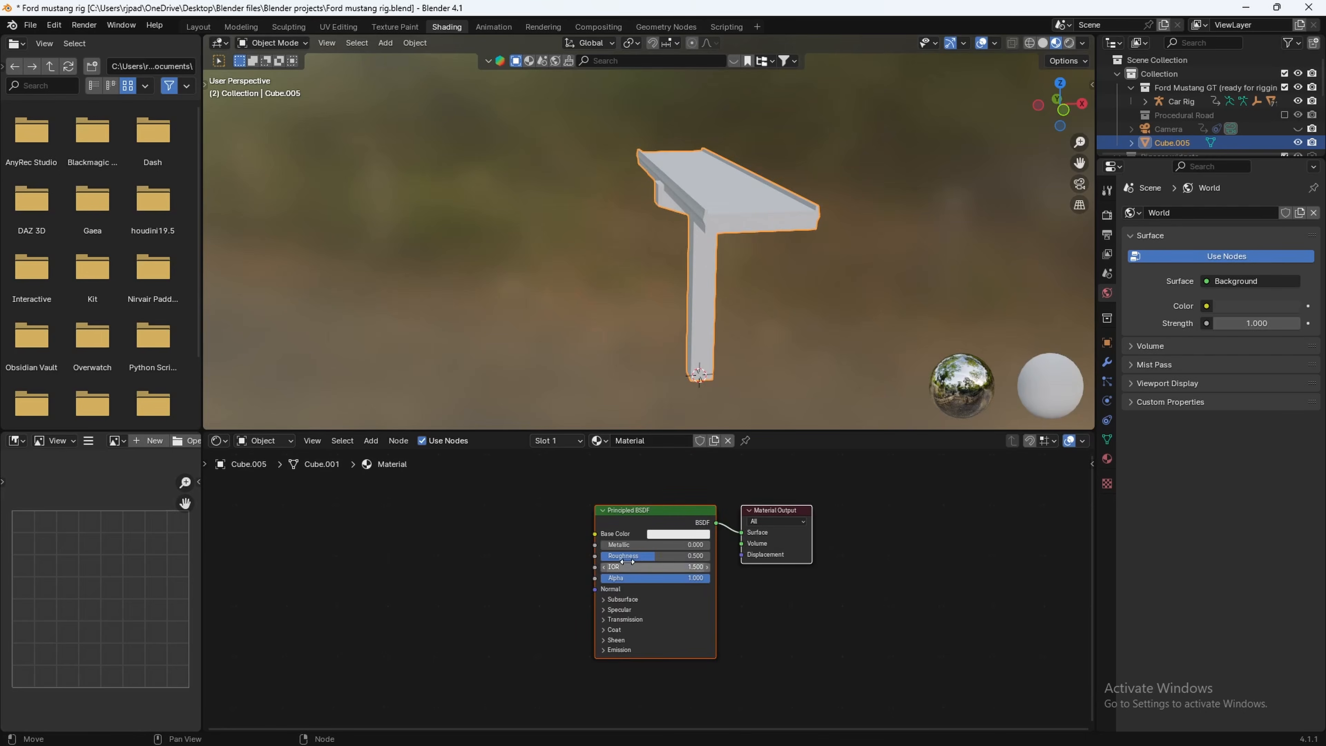
click(622, 515)
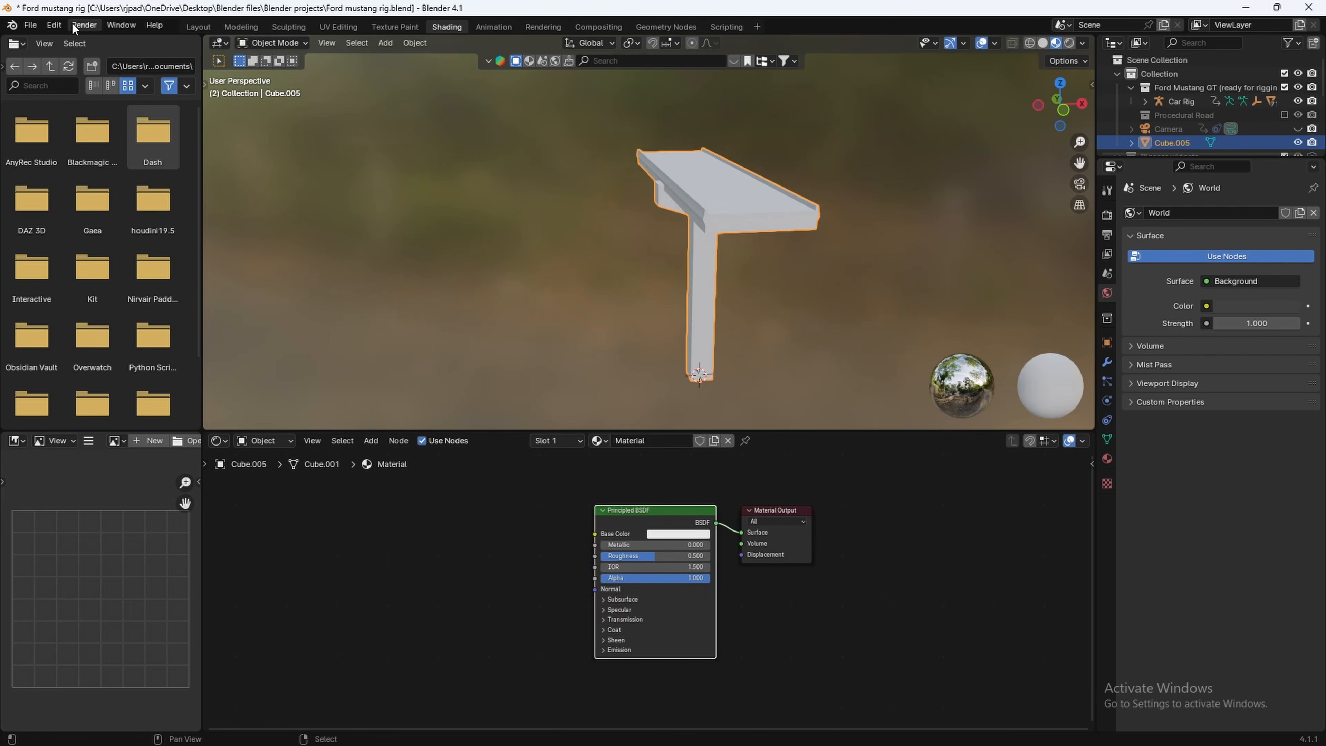
Search the add-on preferences for "node" to check whether Node Wrangler is enabled
click(53, 25)
click(91, 203)
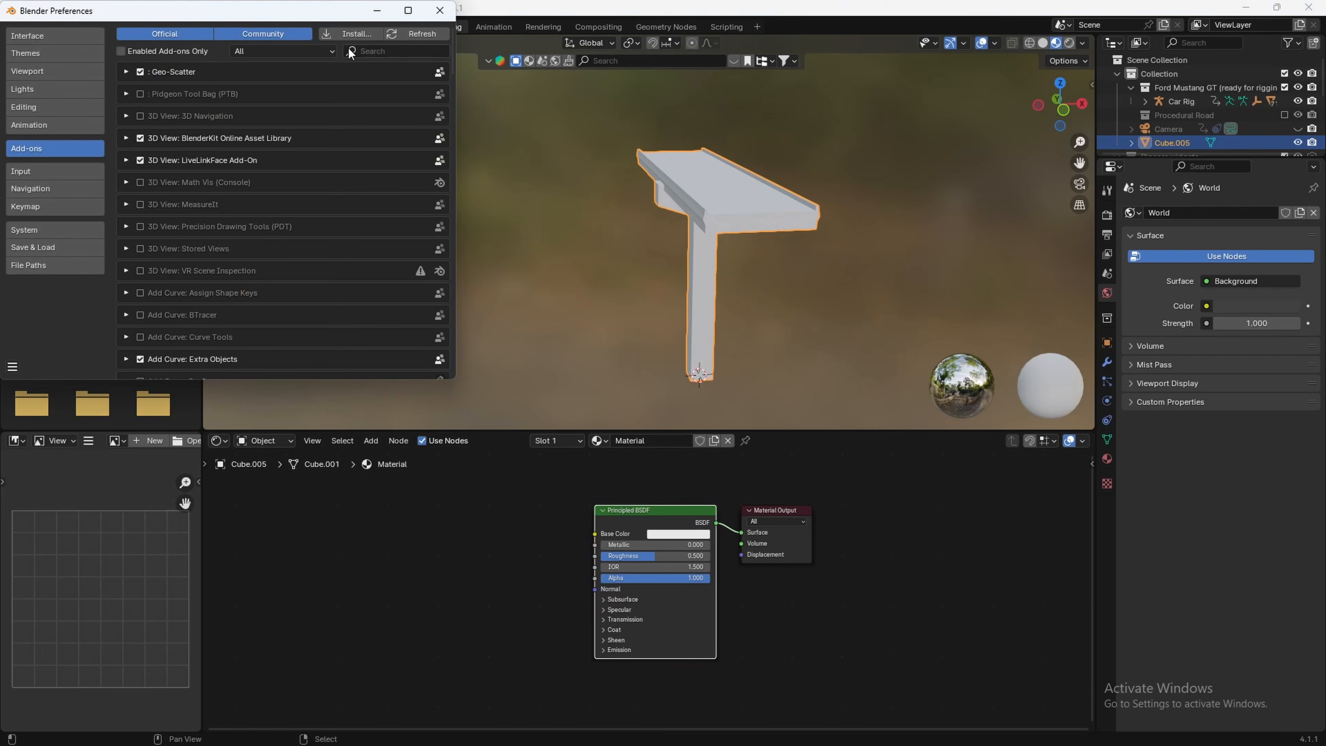
text(node)
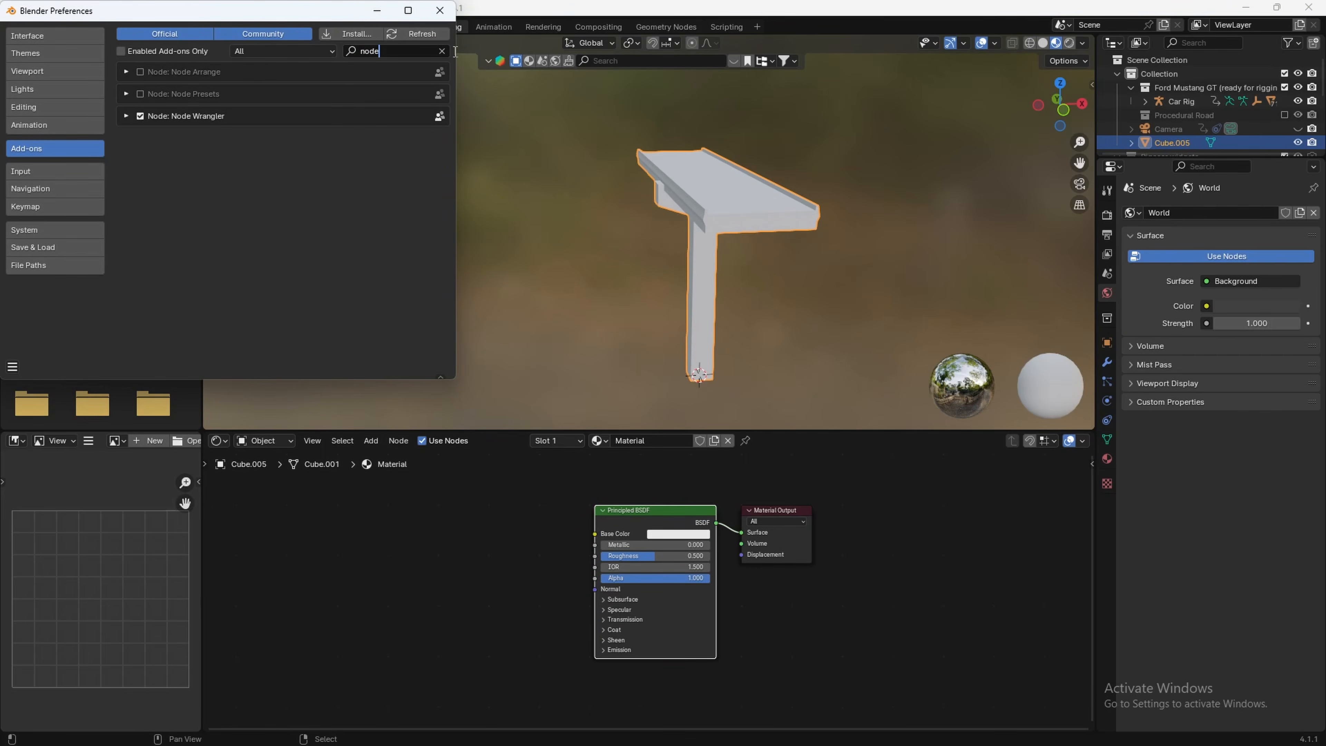
click(440, 11)
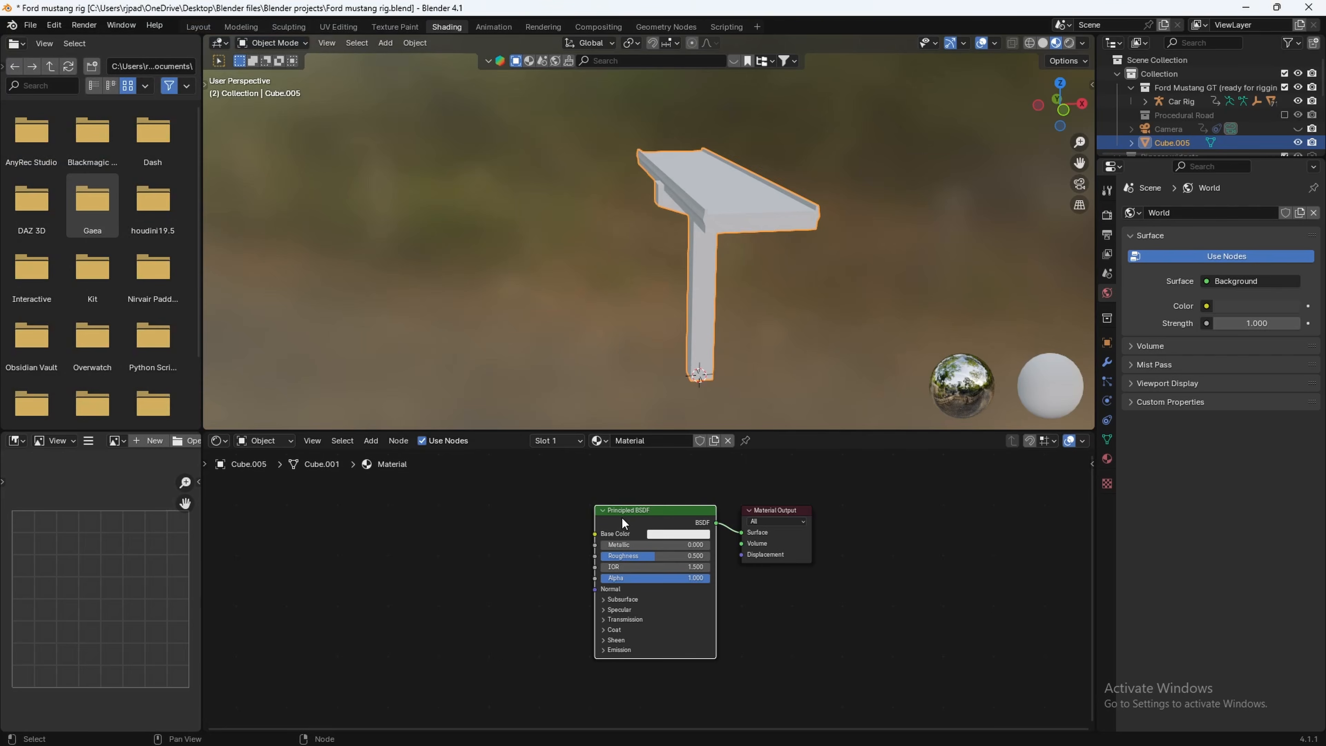
Load all four texture maps from the "worn out concrete white" folder onto the Principled BSDF using Node Wrangler's Principled Texture Setup
key(ctrl+shift+t)
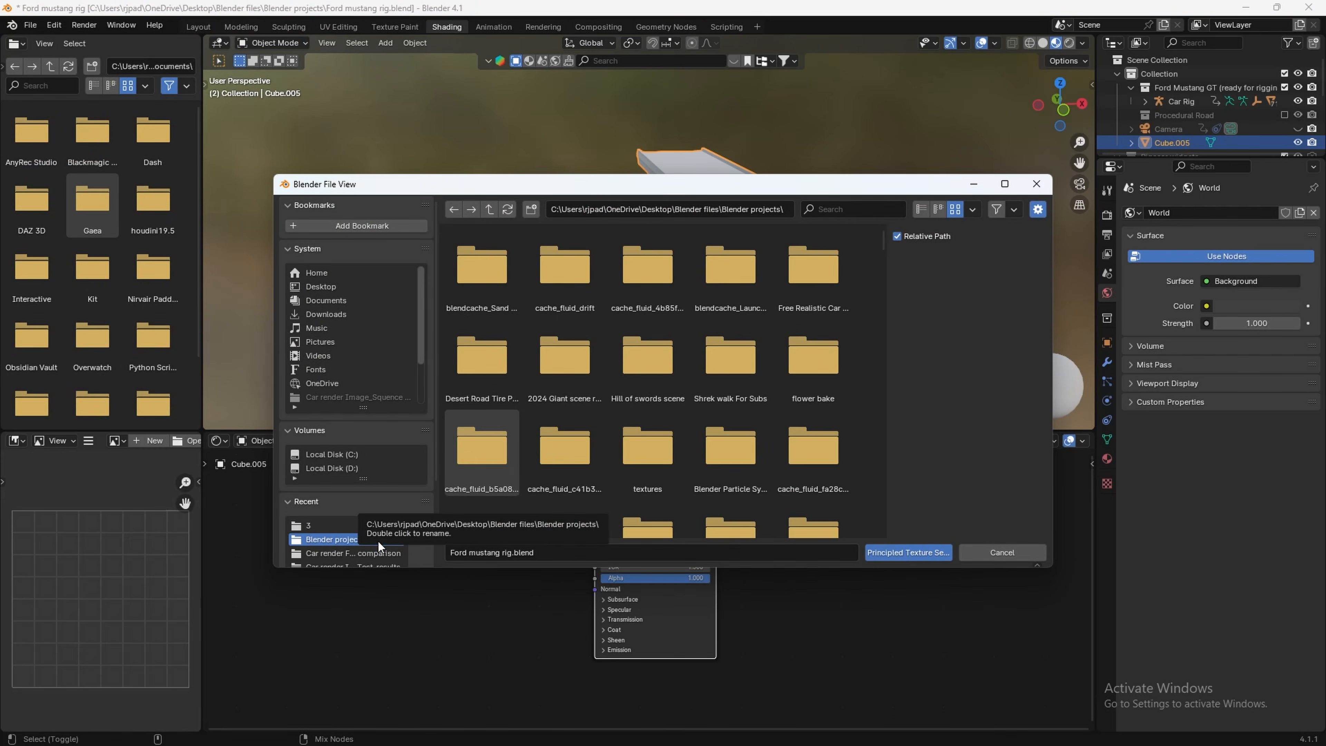
scroll(343, 532, down, 2)
scroll(343, 533, down, 2)
click(346, 529)
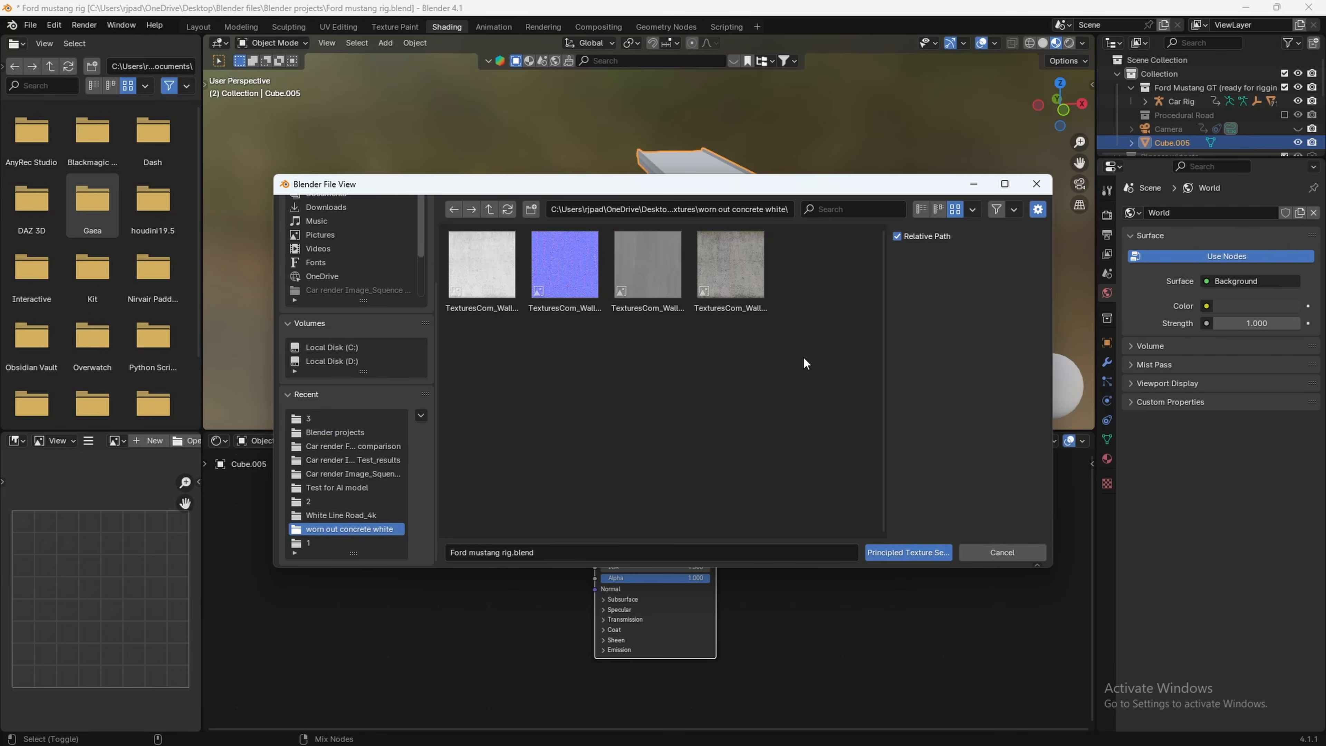
drag(784, 332, 501, 293)
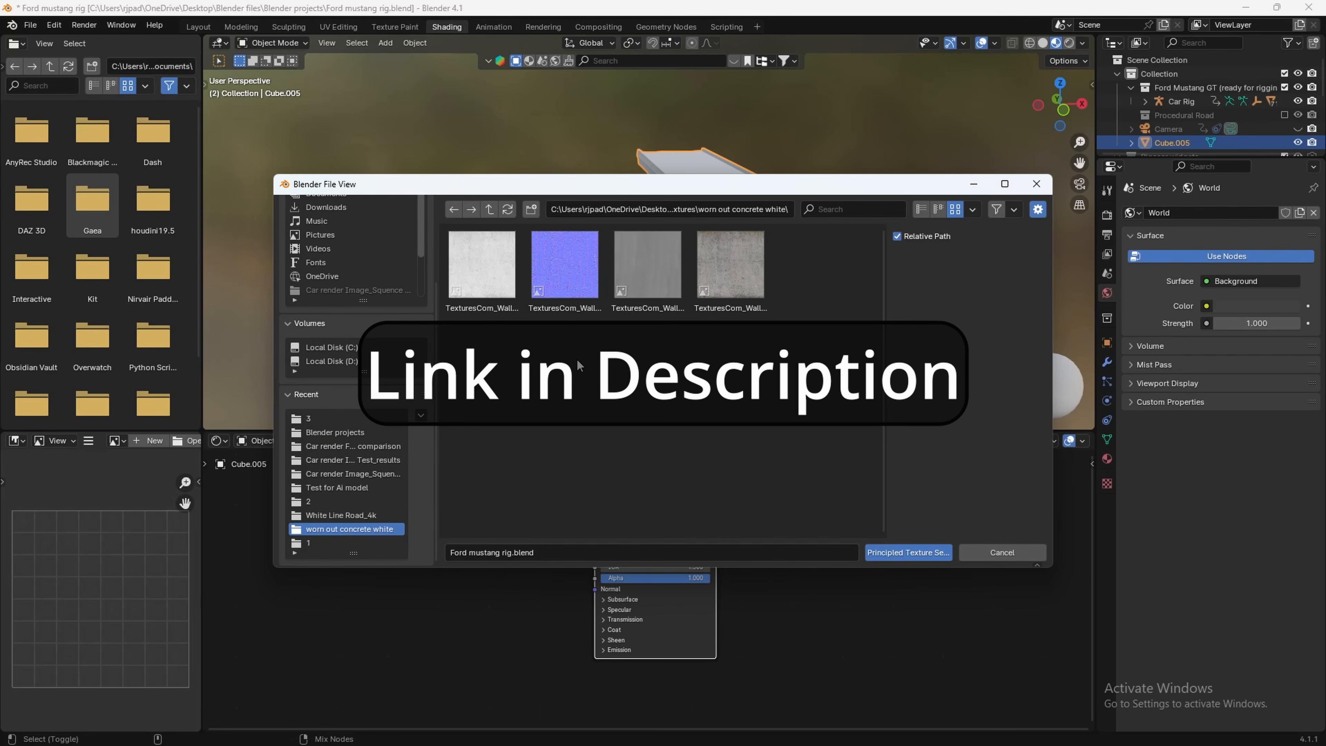
drag(788, 338, 483, 272)
click(884, 548)
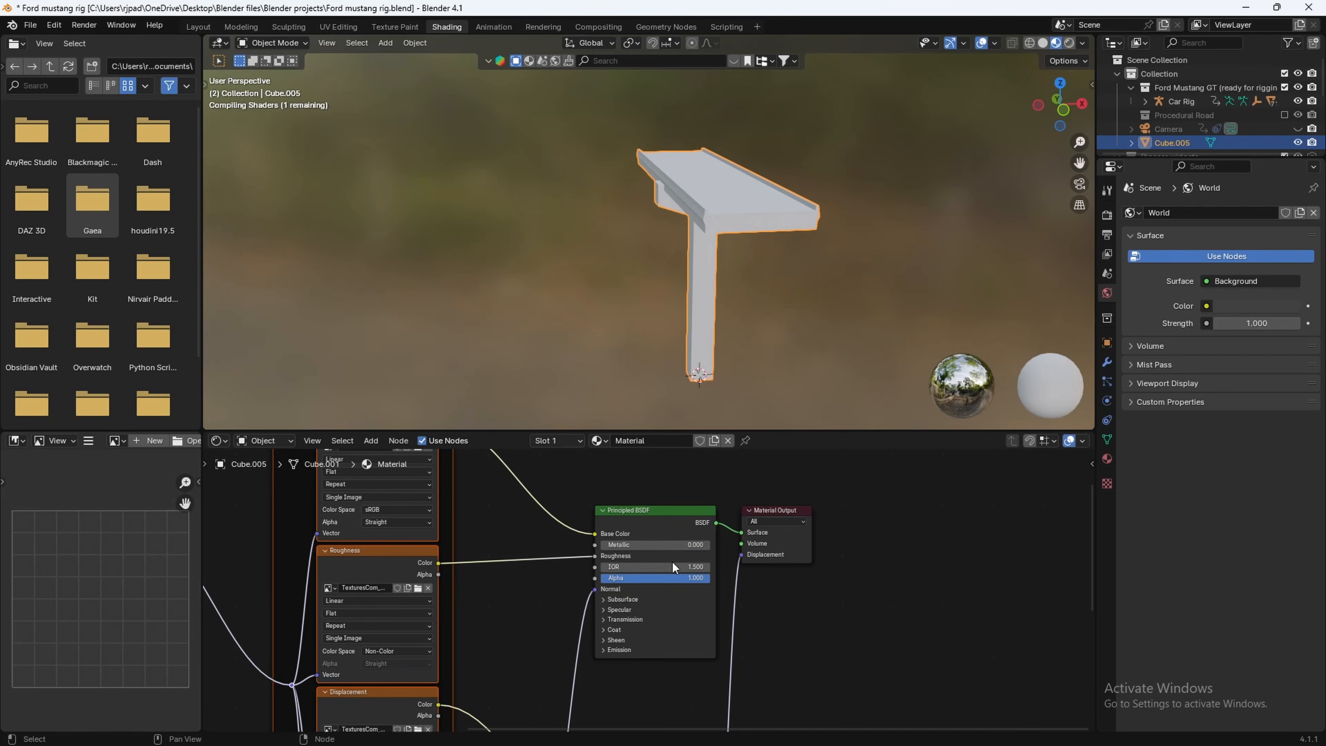
Select the bridge faces visible in the left orthographic view and unwrap them with Project from View
middle_drag(695, 293, 720, 209)
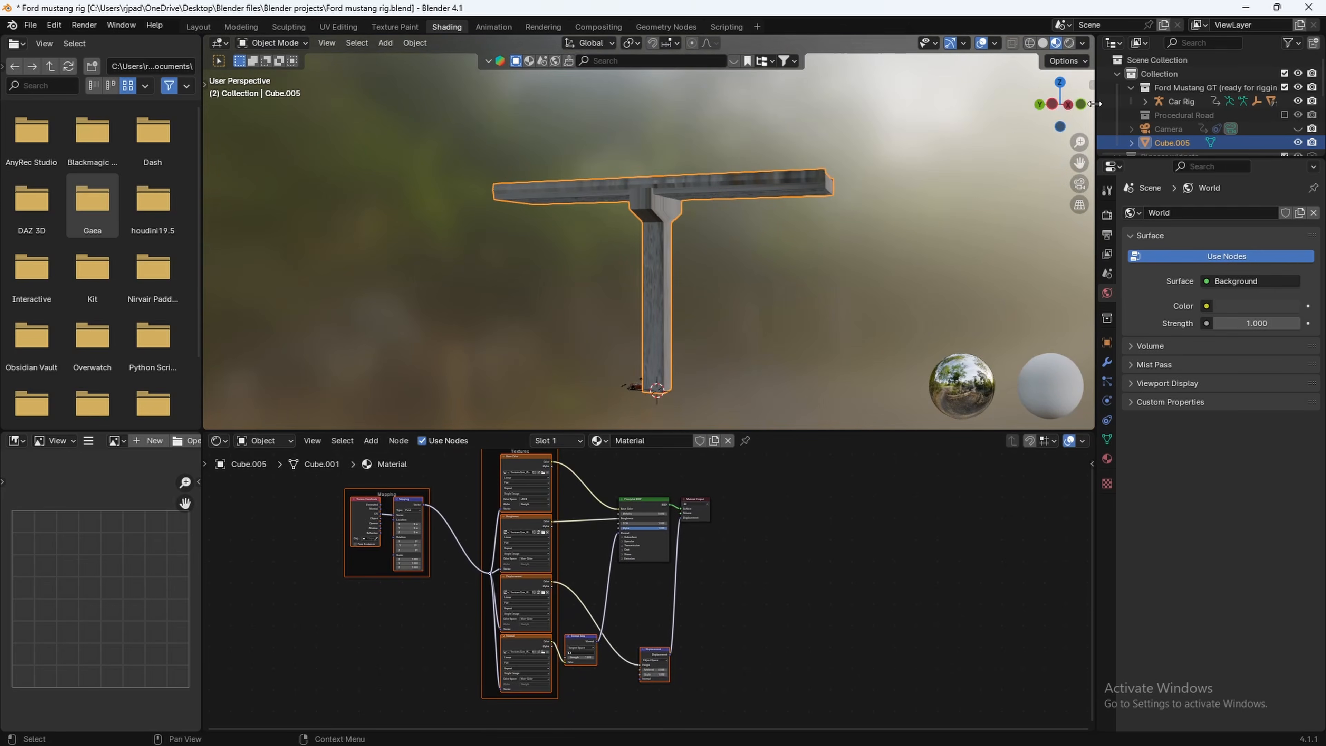
click(1053, 105)
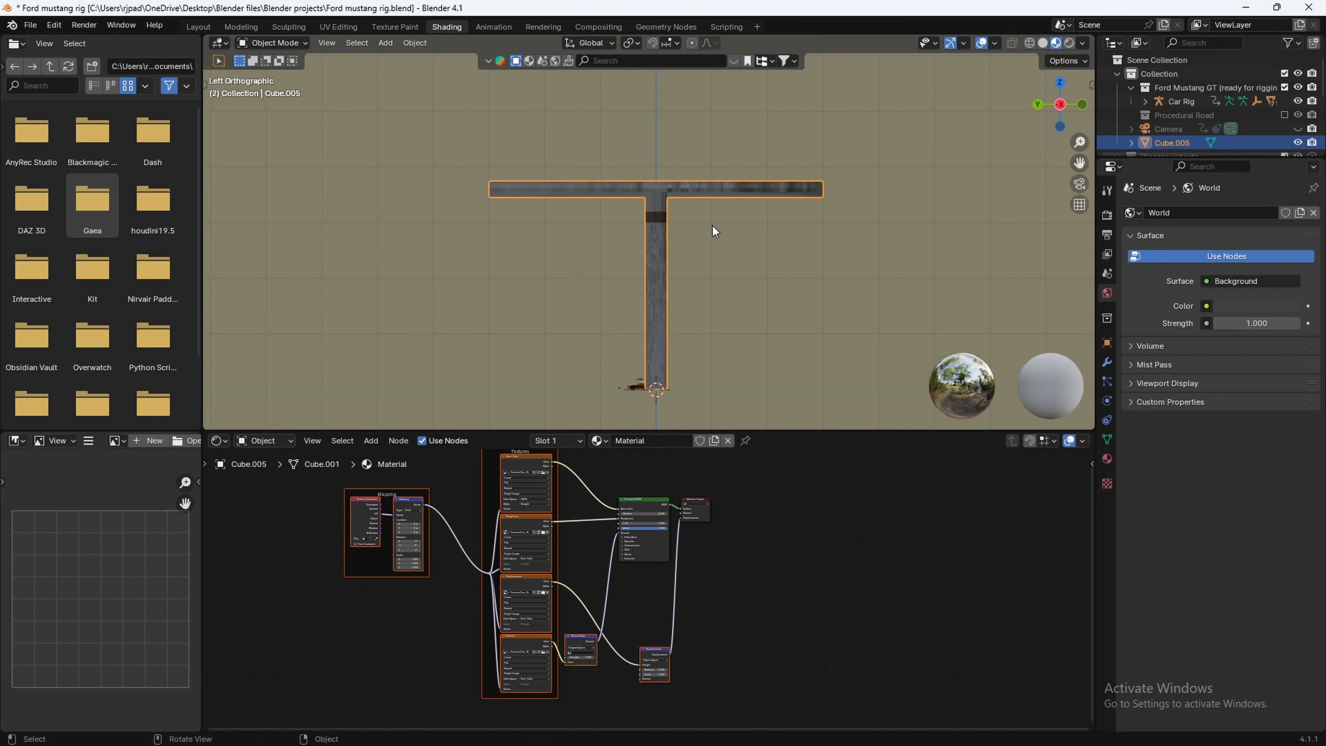
key(Tab)
shift+middle_drag(713, 226, 686, 239)
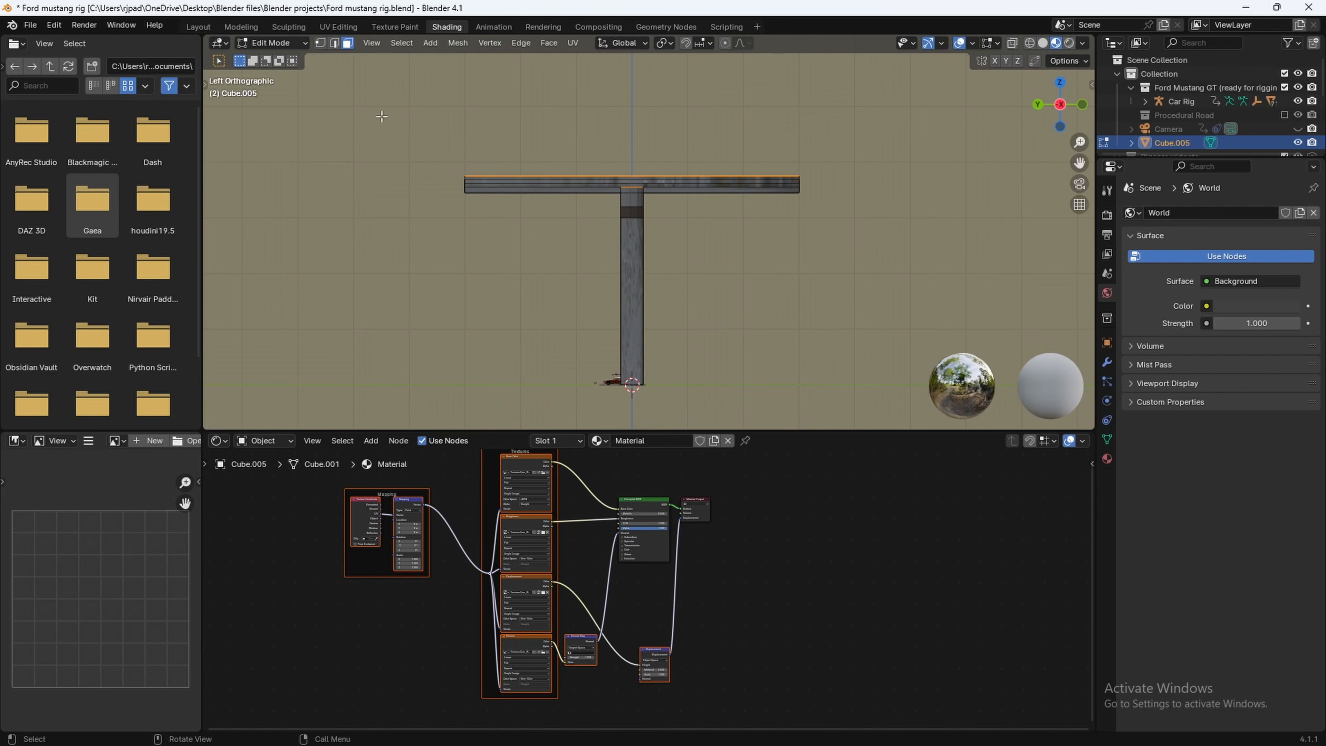
drag(367, 108, 854, 387)
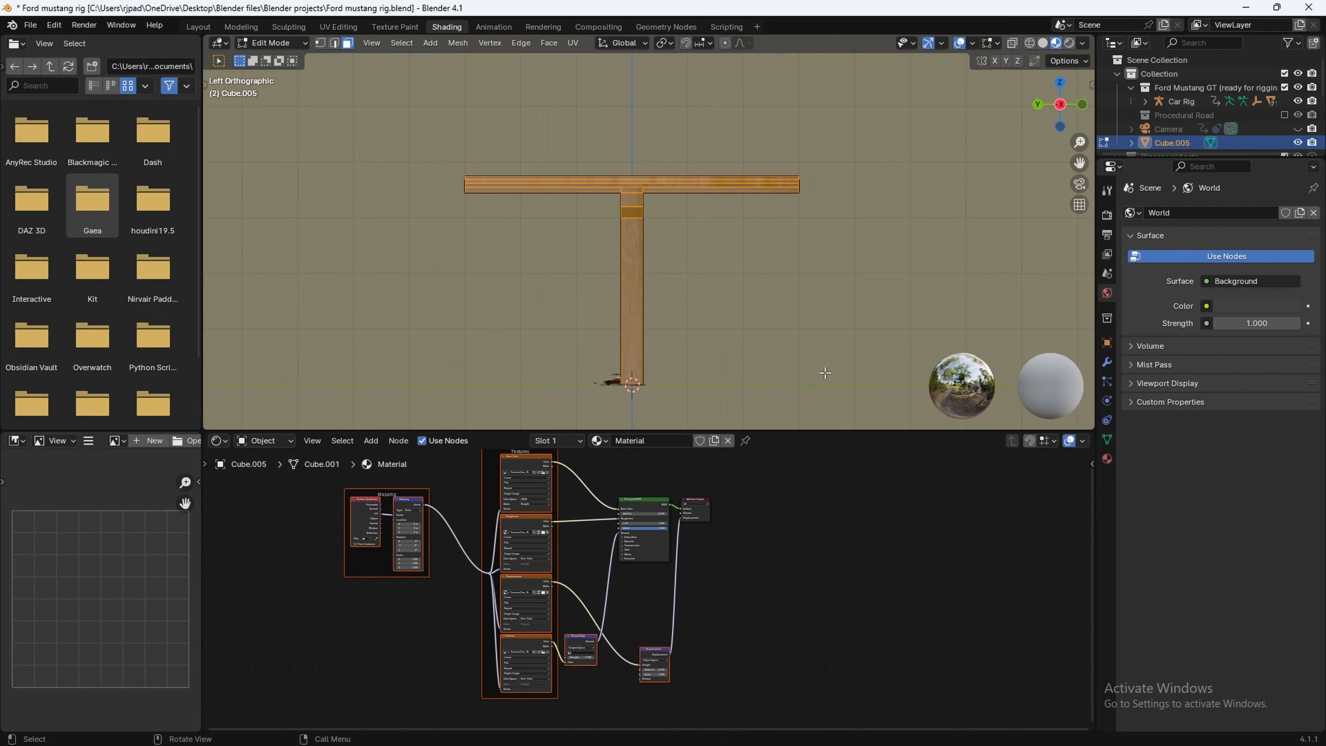
key(u)
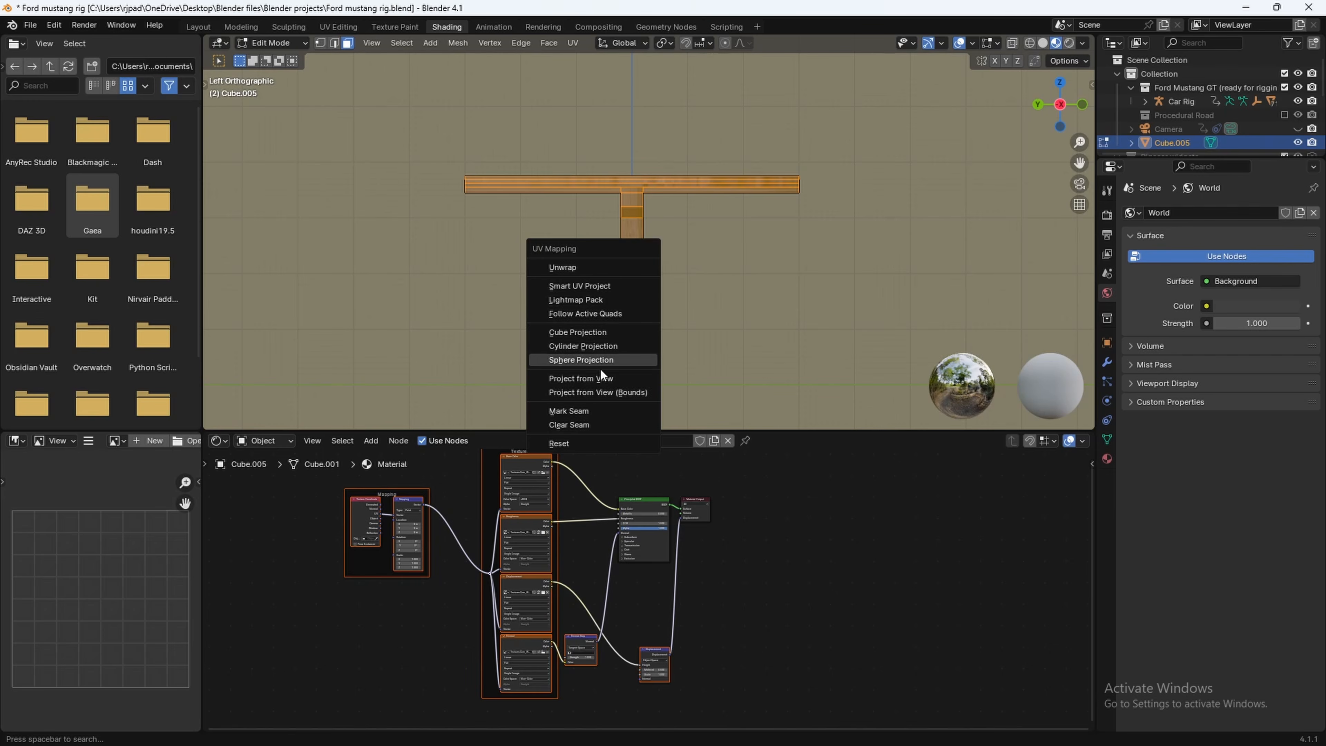
click(601, 378)
Widen the image editor area and change it to a UV Editor
drag(202, 554, 320, 554)
click(17, 440)
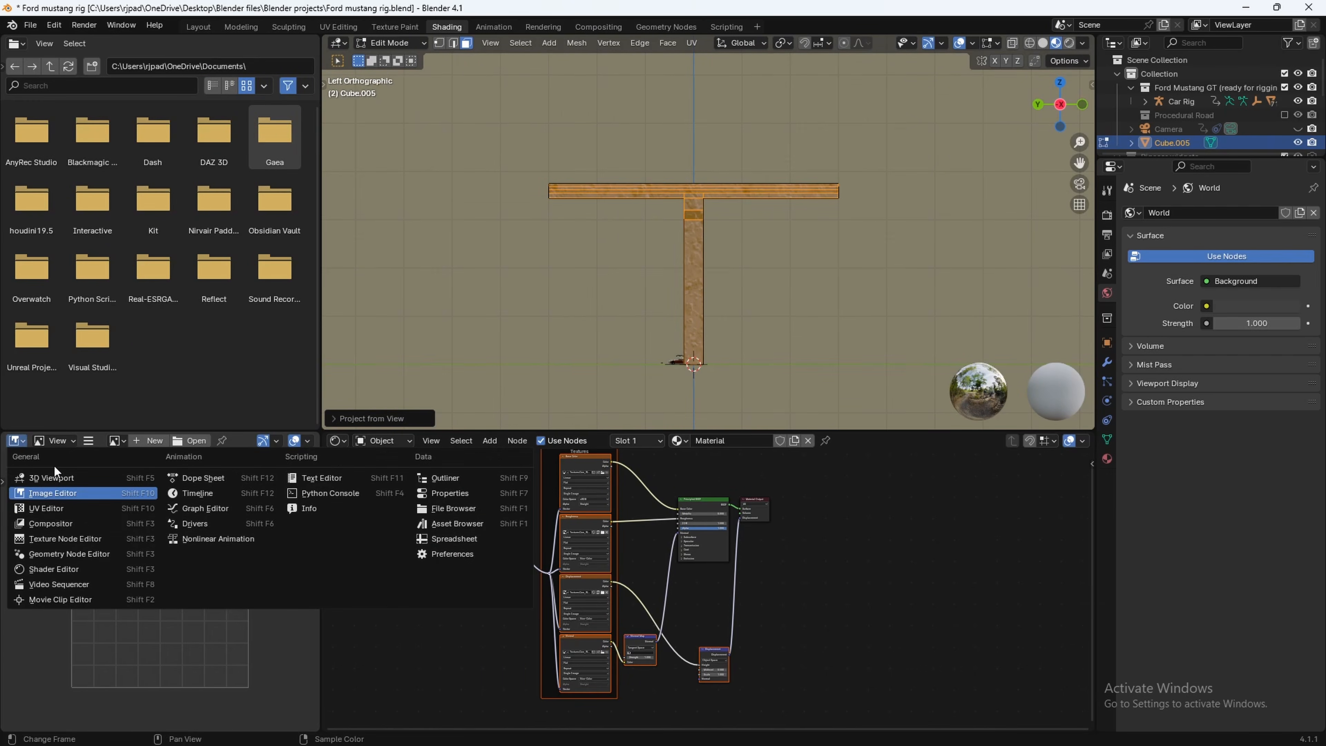
click(76, 509)
Select all UVs of the left-side projection and scale them up about 5 times
scroll(157, 559, down, 5)
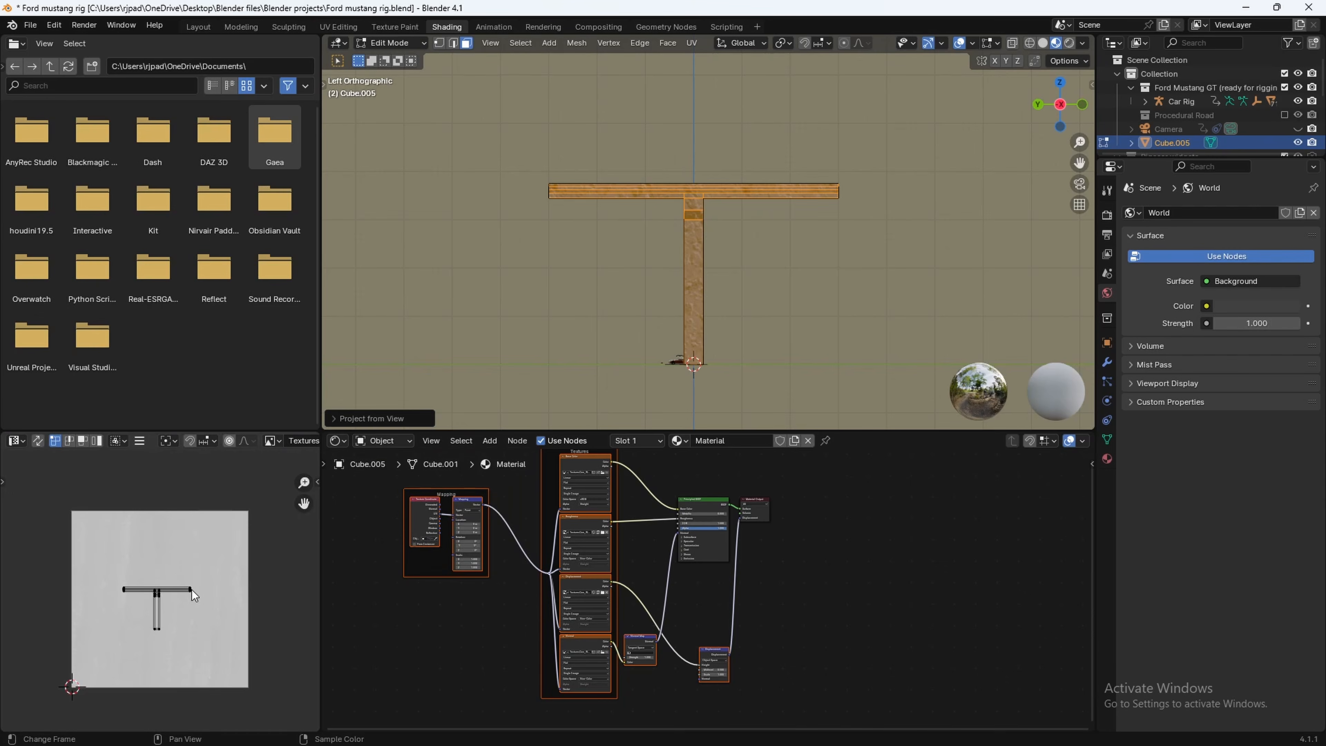
key(a)
scroll(224, 551, down, 2)
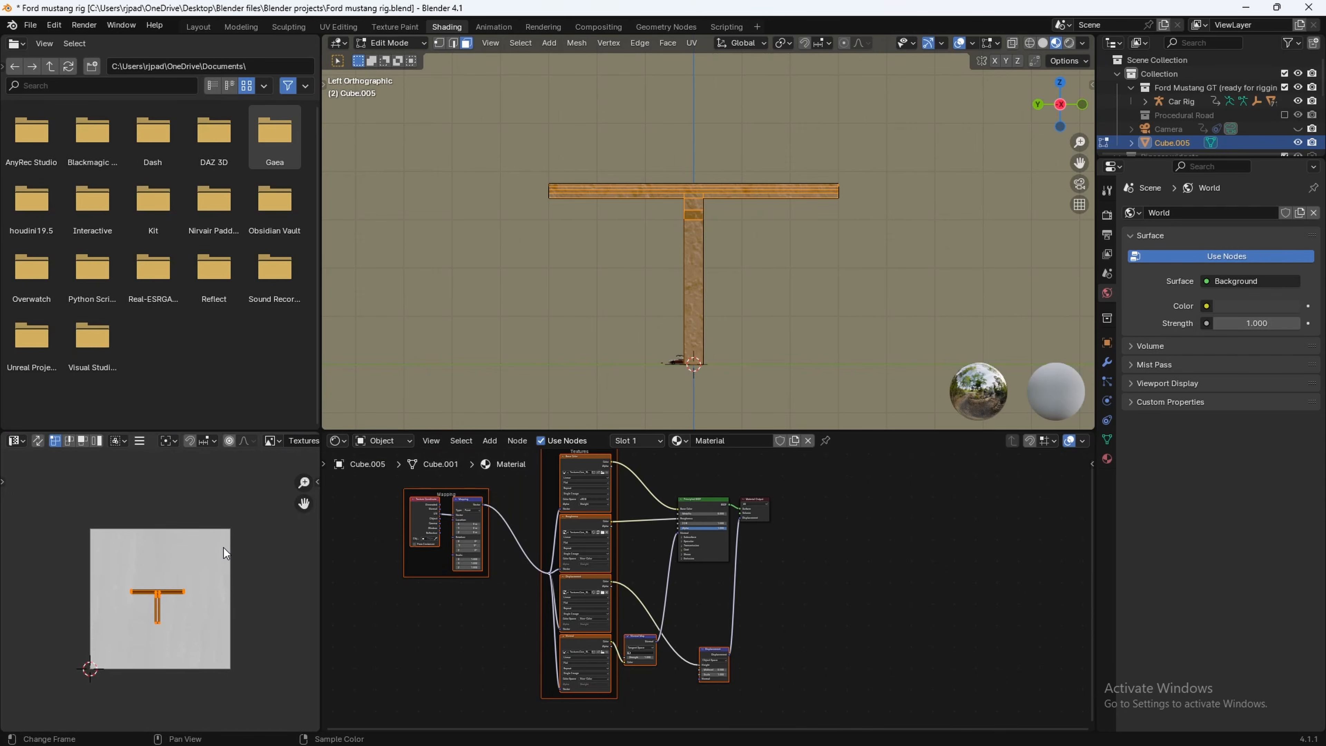
key(s)
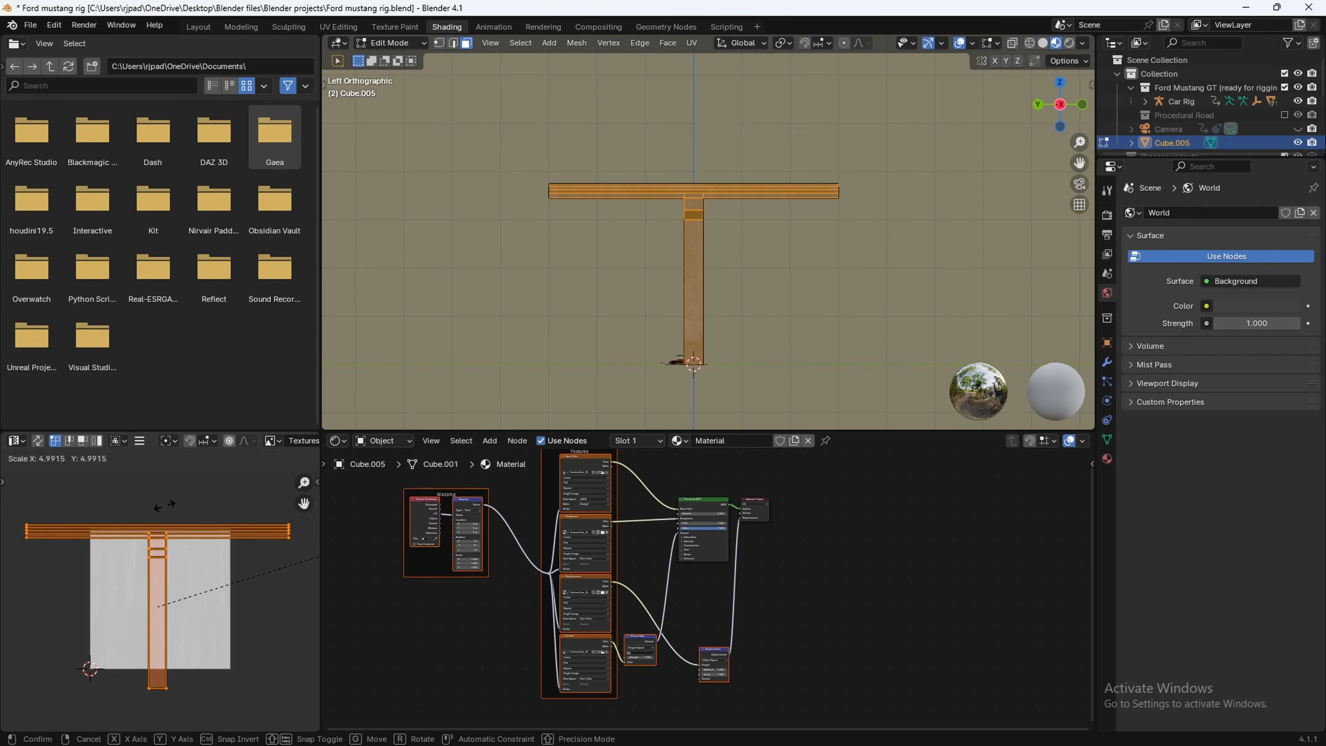
click(302, 485)
Enlarge the left-side UVs further so the concrete texture tiles more densely on the bridge
scroll(649, 327, up, 4)
scroll(379, 470, down, 1)
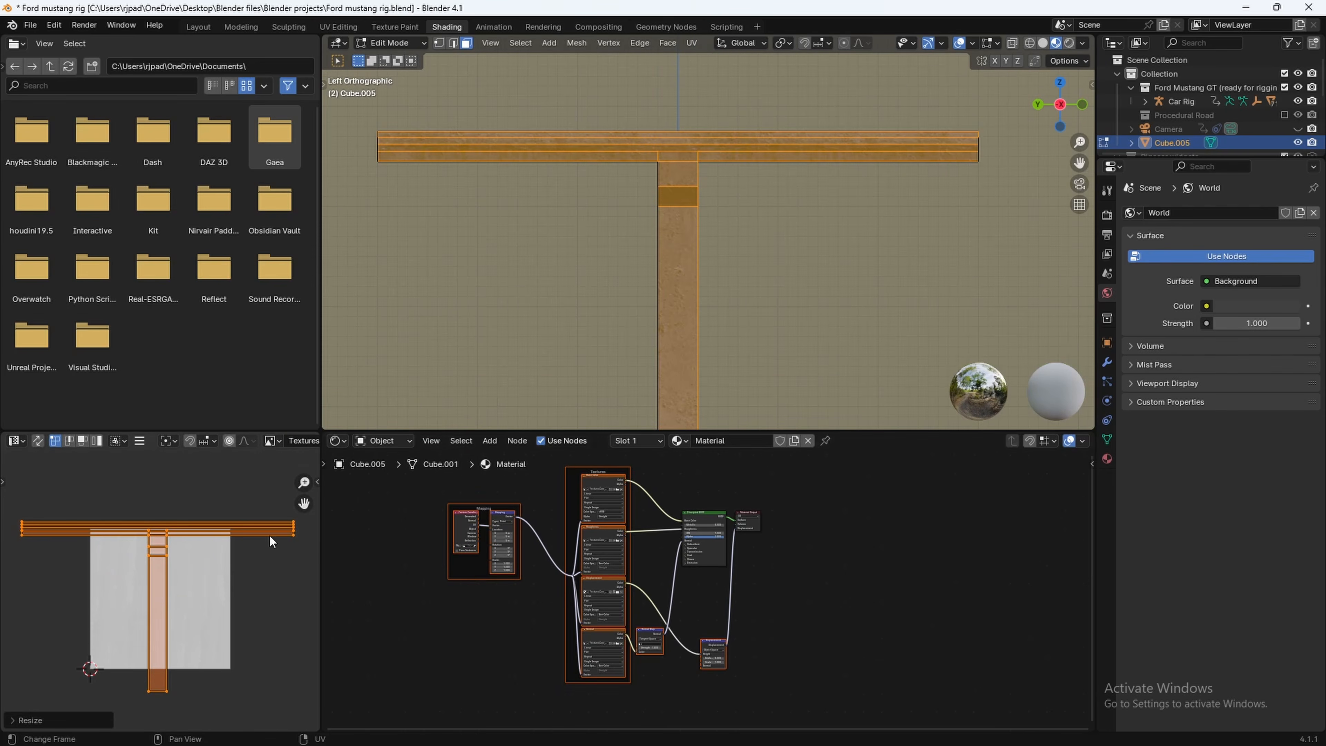
key(s)
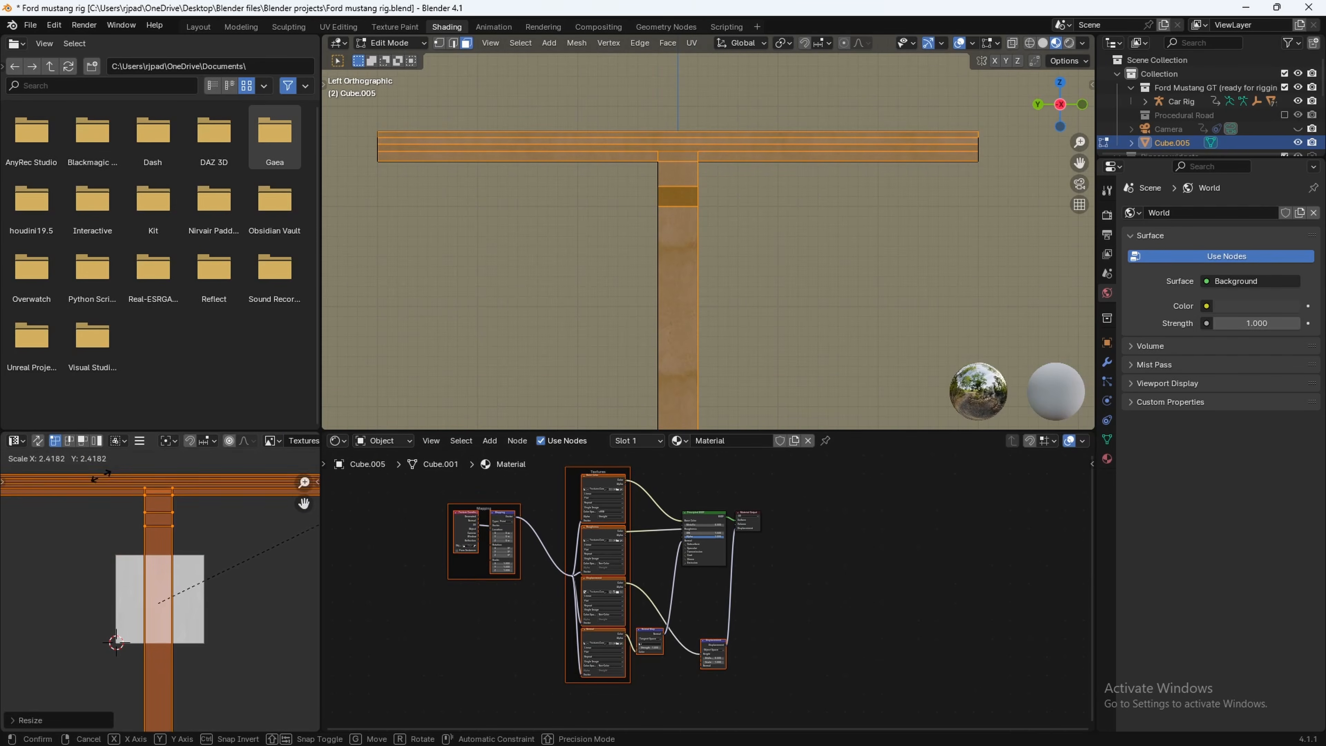
key(Return)
scroll(695, 261, down, 1)
scroll(238, 568, down, 3)
scroll(238, 568, up, 1)
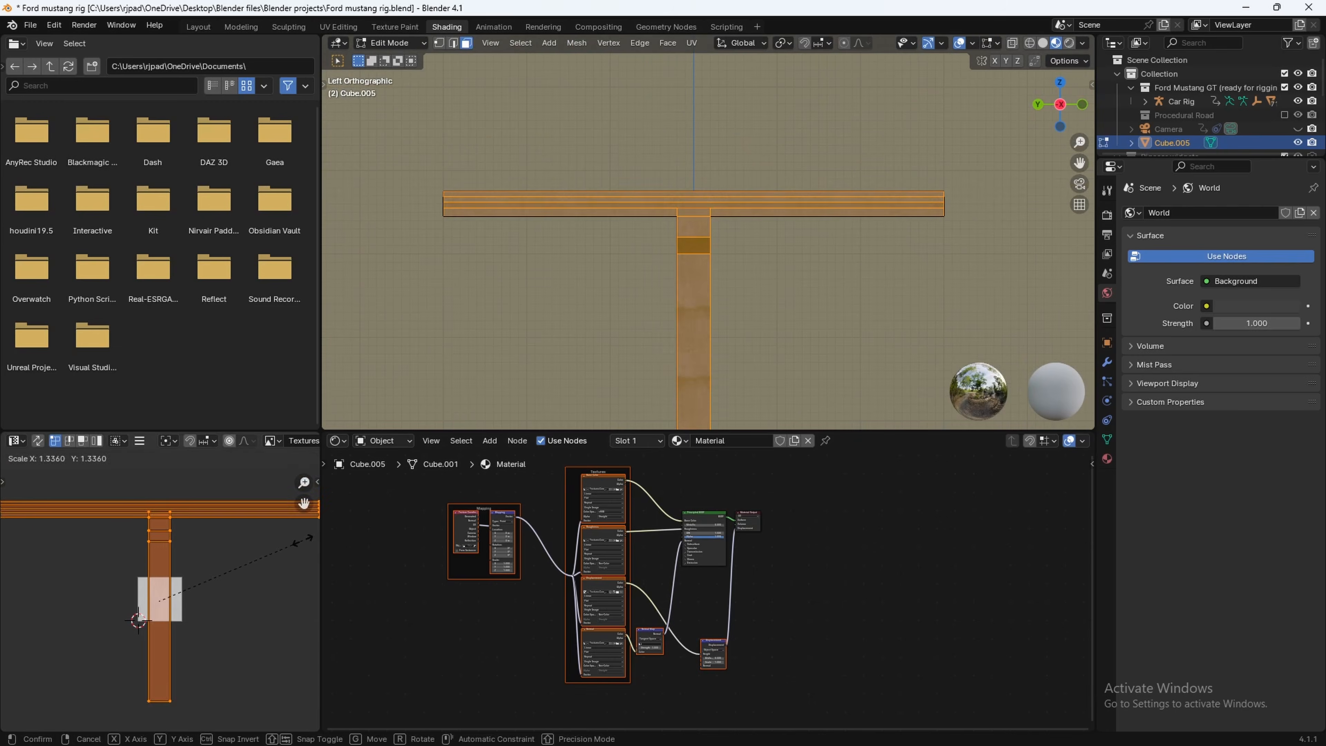
Select the bridge faces visible in the front orthographic view and unwrap them with Project from View
key(Tab)
middle_drag(679, 311, 1091, 88)
click(1082, 105)
scroll(863, 218, down, 3)
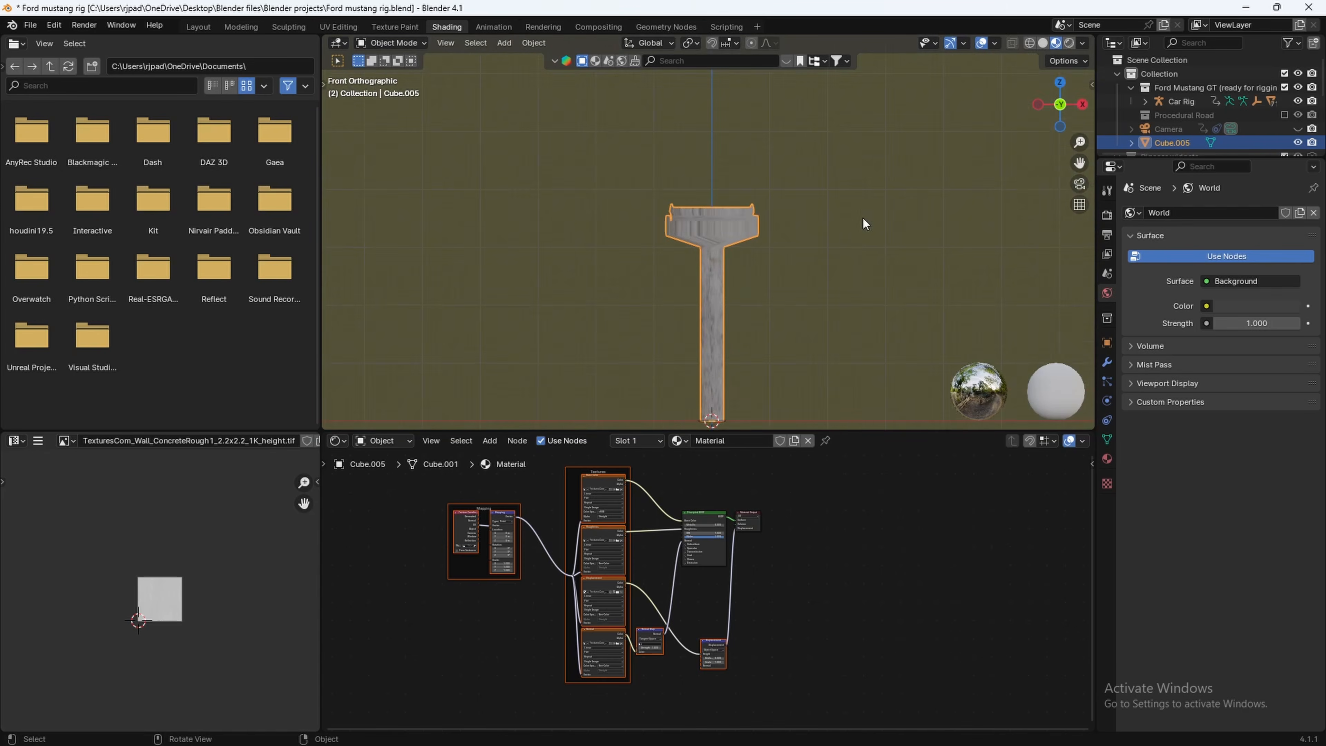
shift+middle_drag(847, 243, 804, 235)
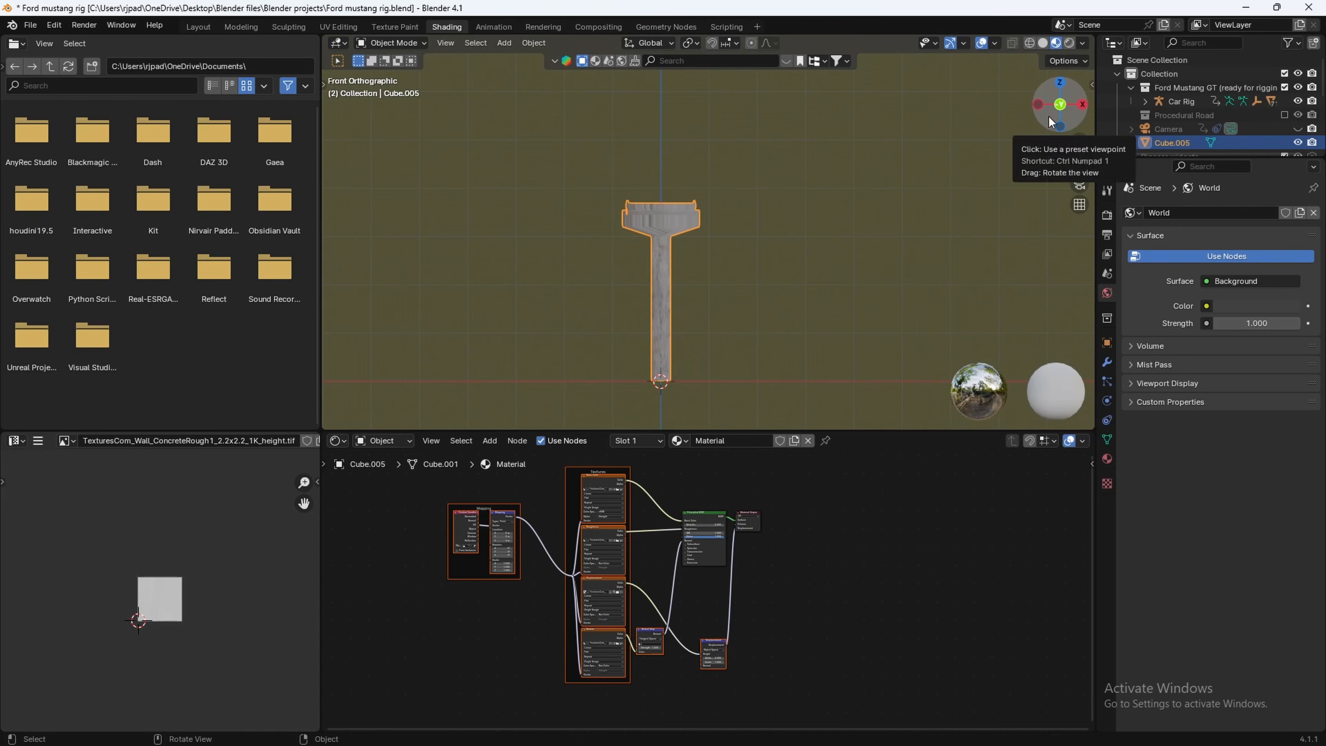
key(Tab)
click(588, 175)
drag(570, 129, 789, 418)
shift+middle_drag(789, 418, 796, 395)
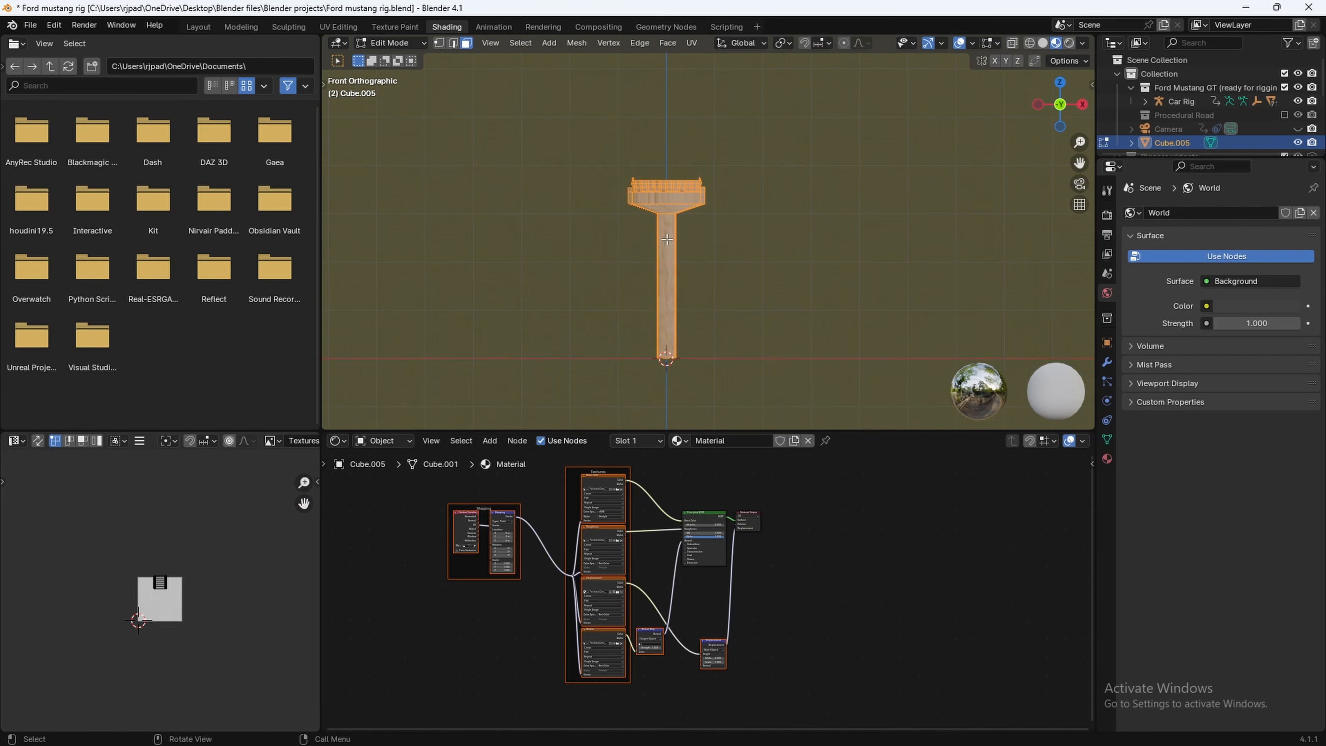
key(u)
click(615, 239)
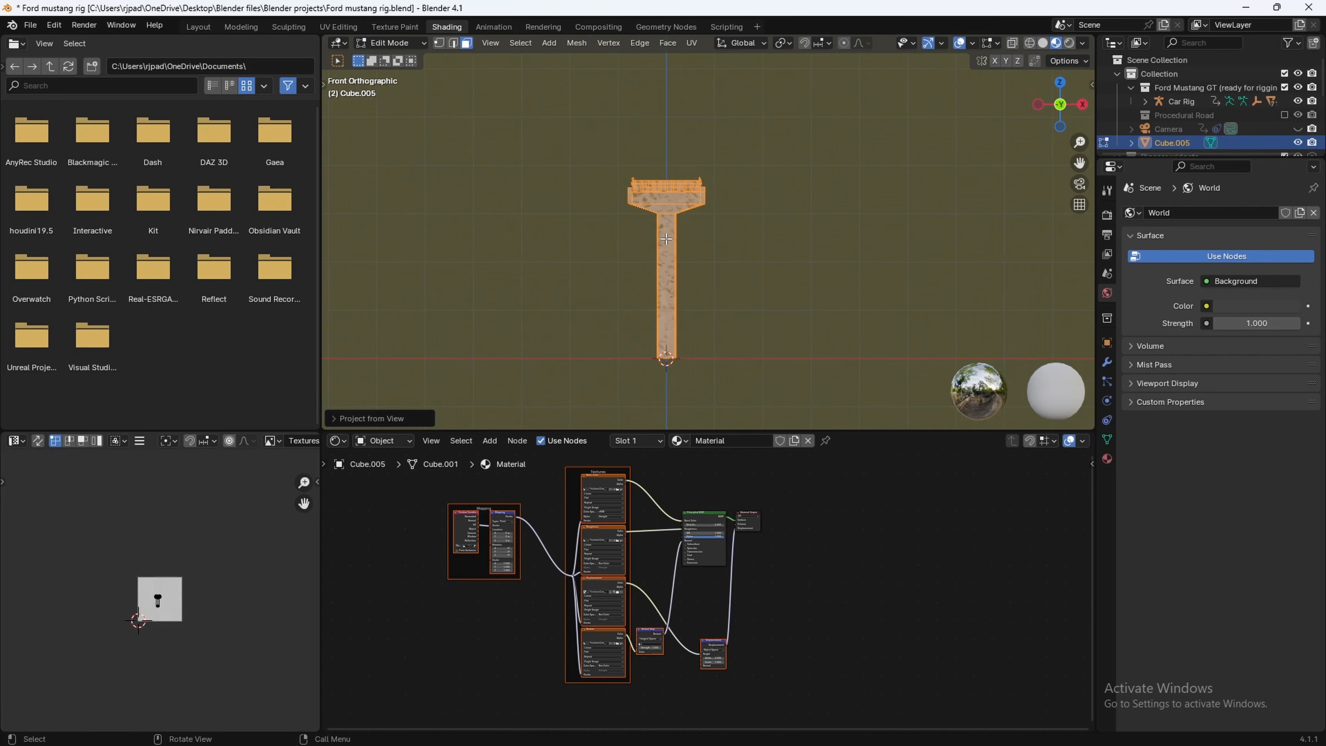
Scale the front projection's UVs up until they extend well beyond the texture image
scroll(206, 584, up, 6)
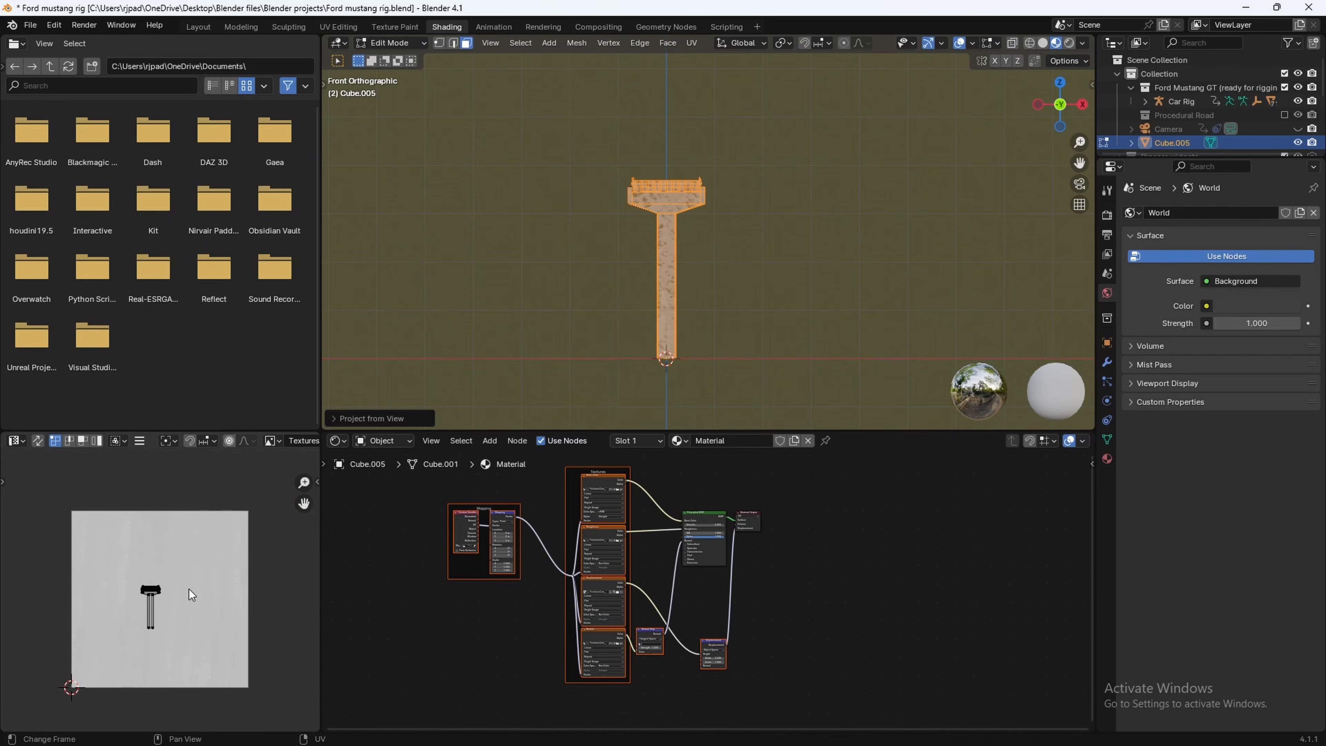
scroll(195, 575, down, 7)
key(s)
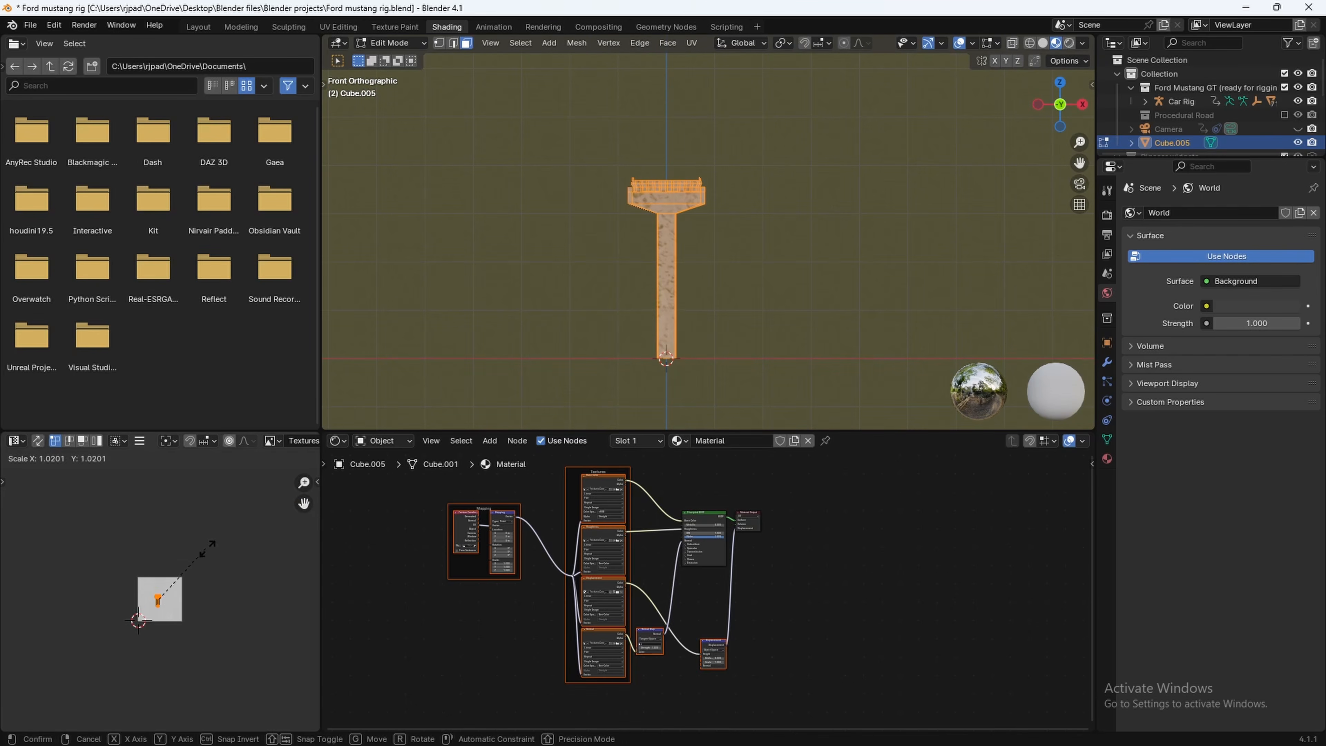
click(154, 531)
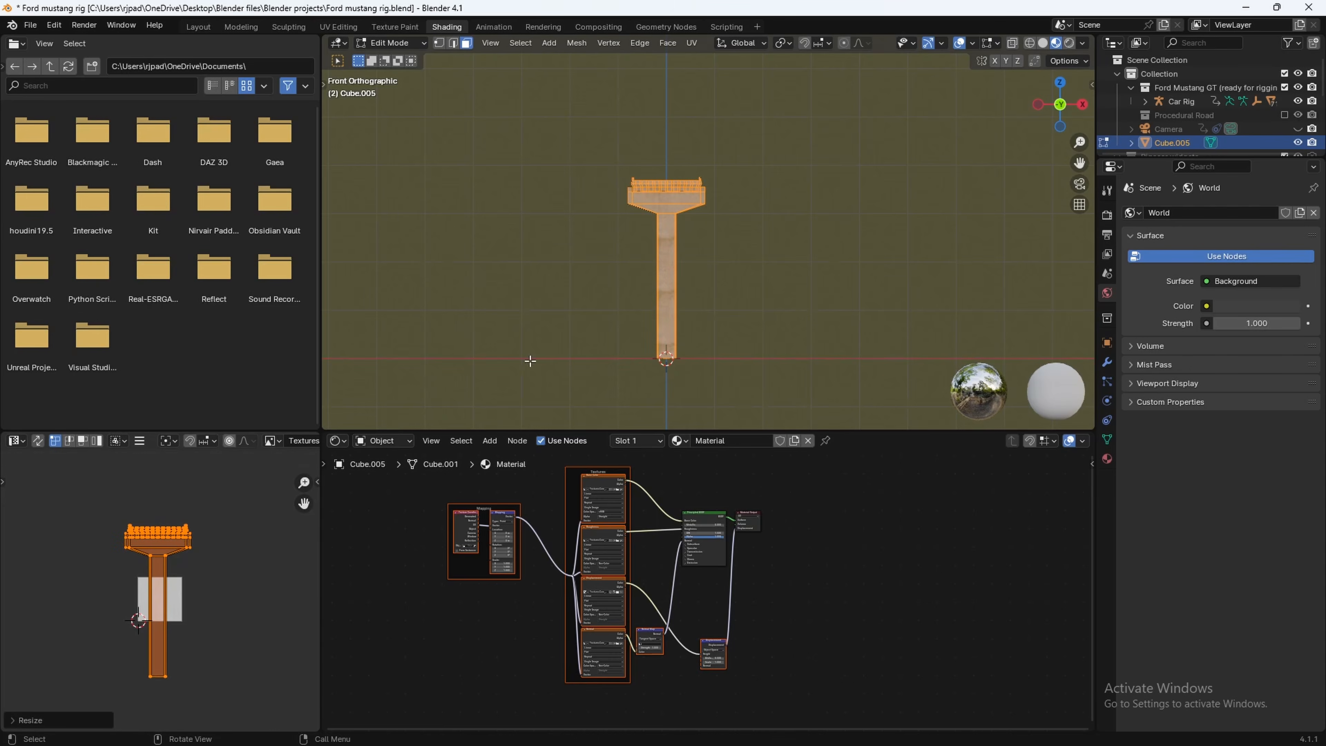
Select the bridge faces visible in the right orthographic view and unwrap them with Project from View
click(1083, 106)
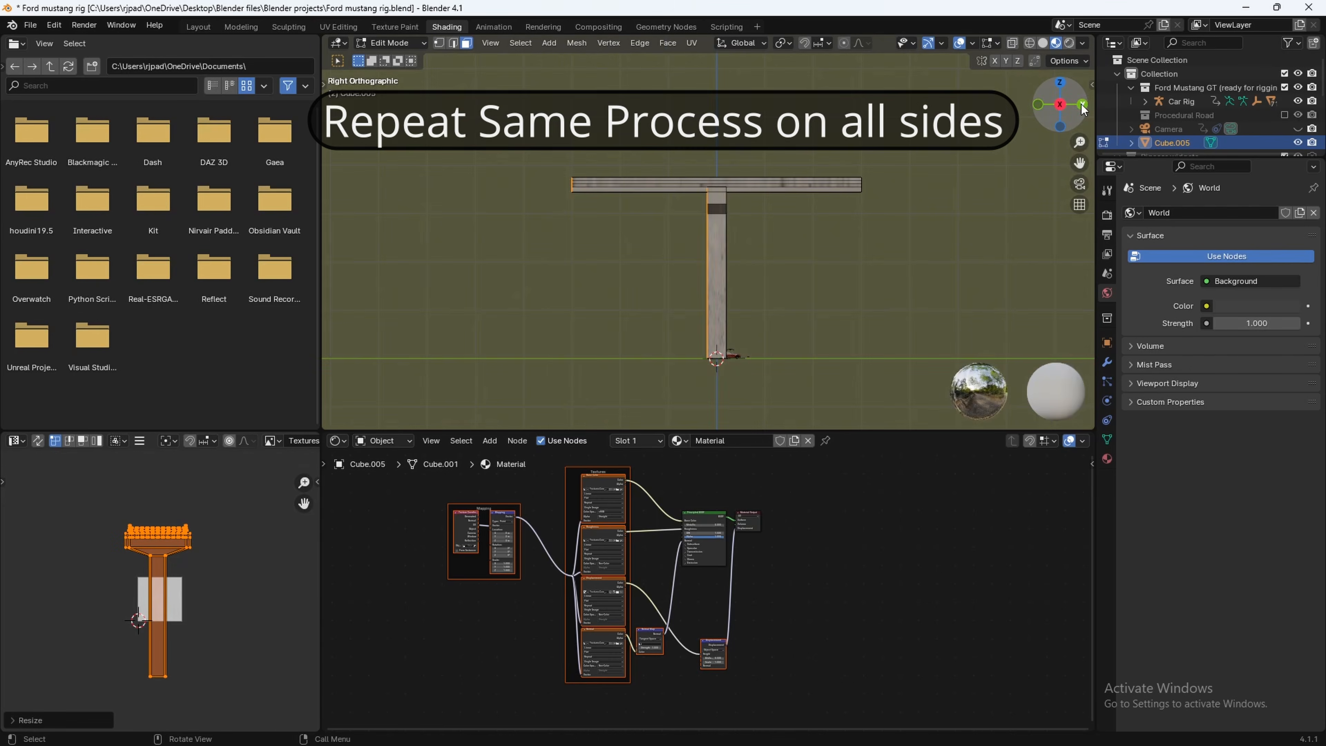
click(485, 130)
drag(464, 121, 902, 412)
key(u)
click(902, 412)
scroll(166, 577, up, 8)
scroll(166, 578, down, 4)
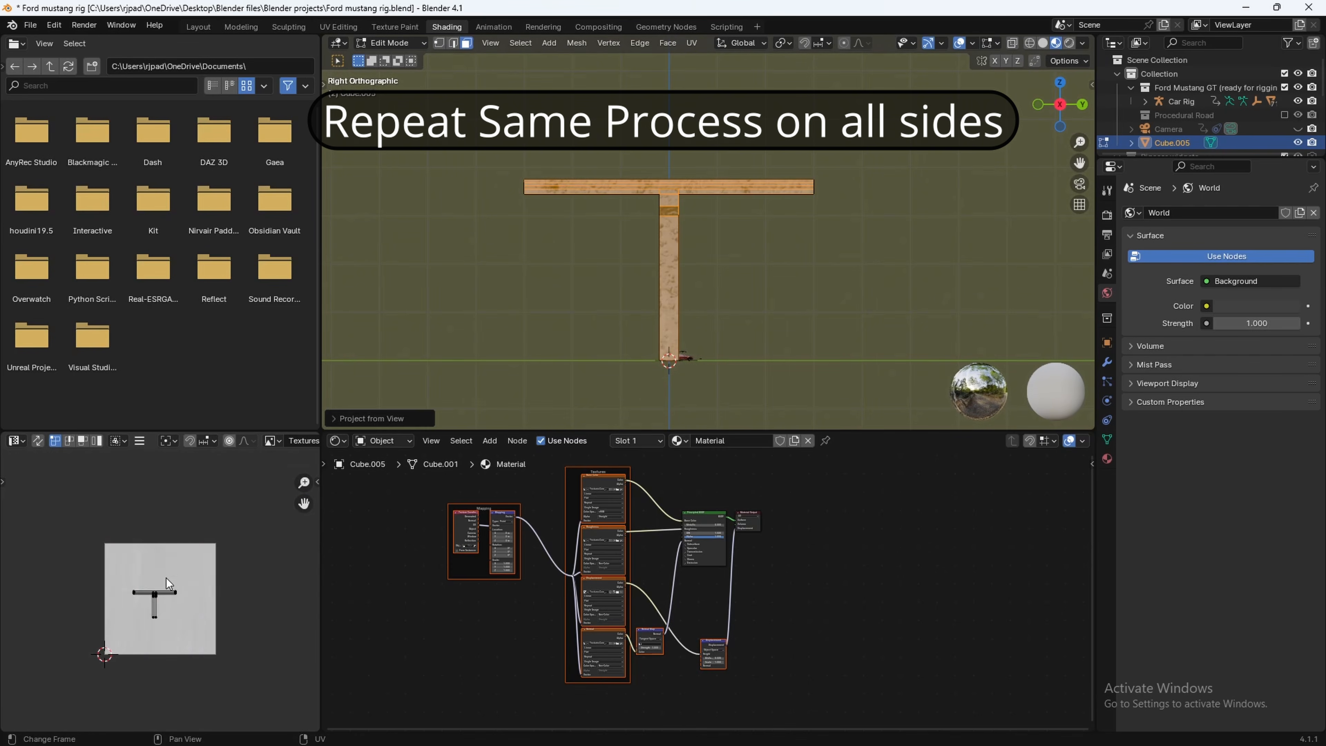
Scale the right projection's UVs up until they extend well beyond the texture image
scroll(166, 579, down, 3)
key(s)
click(312, 716)
Select the bridge faces visible in the back orthographic view and unwrap them with Project from View
click(1083, 103)
shift+middle_drag(827, 222, 751, 226)
drag(502, 151, 750, 401)
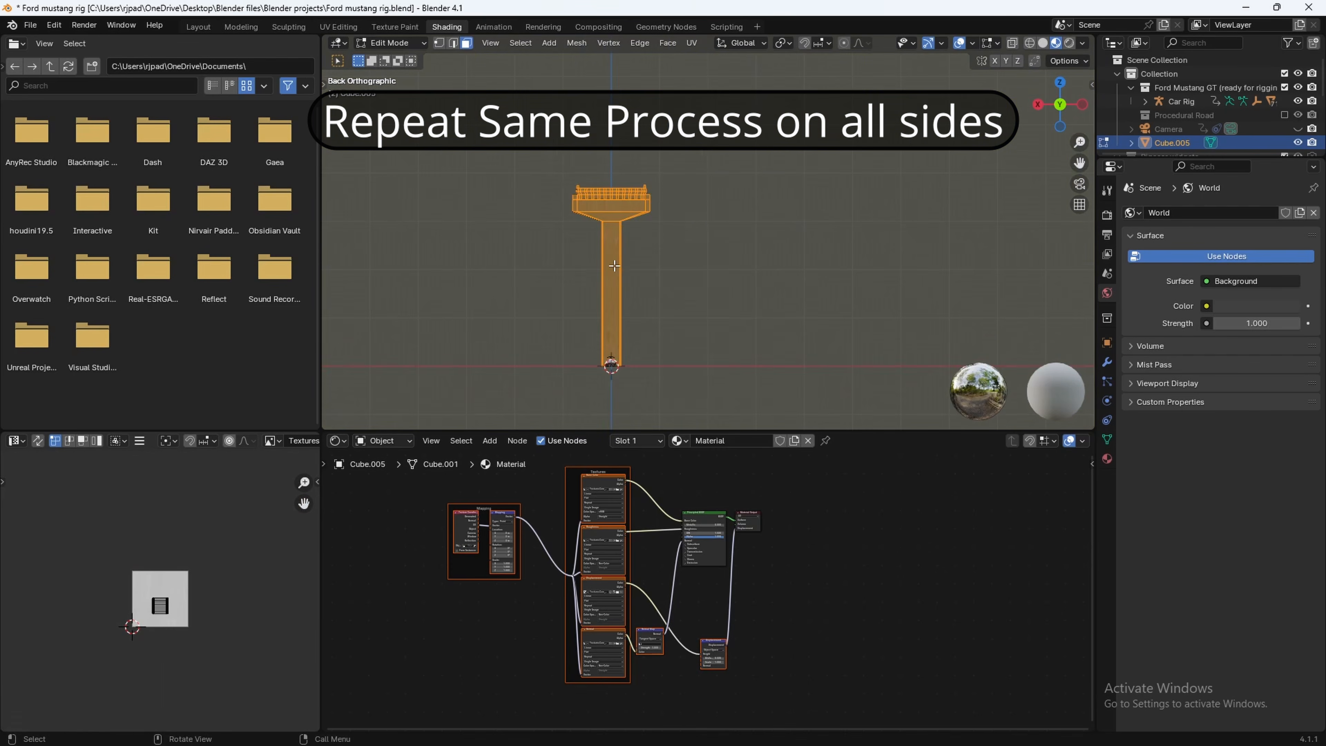
shift+middle_drag(598, 244, 637, 249)
key(u)
click(638, 250)
Scale the back projection's UVs up so the concrete texture tiles across the end of the bridge
scroll(180, 595, up, 3)
key(s)
click(242, 590)
scroll(210, 528, down, 3)
scroll(627, 270, down, 1)
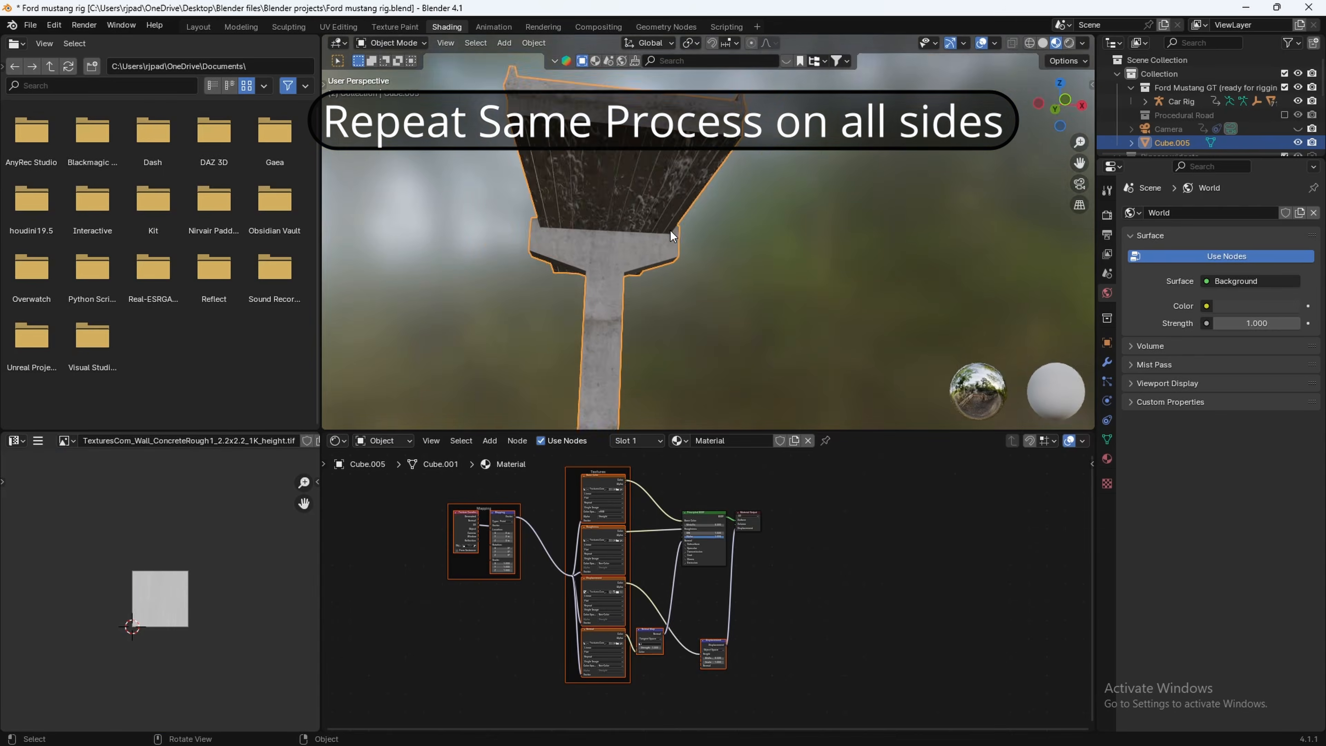
Select the bridge faces visible in the bottom orthographic view and unwrap them with Project from View
click(1060, 126)
scroll(647, 227, down, 3)
key(Tab)
drag(624, 160, 731, 407)
key(u)
click(699, 334)
Scale all UVs of the bottom projection up far beyond the texture image
scroll(189, 616, up, 4)
middle_drag(189, 622, 207, 557)
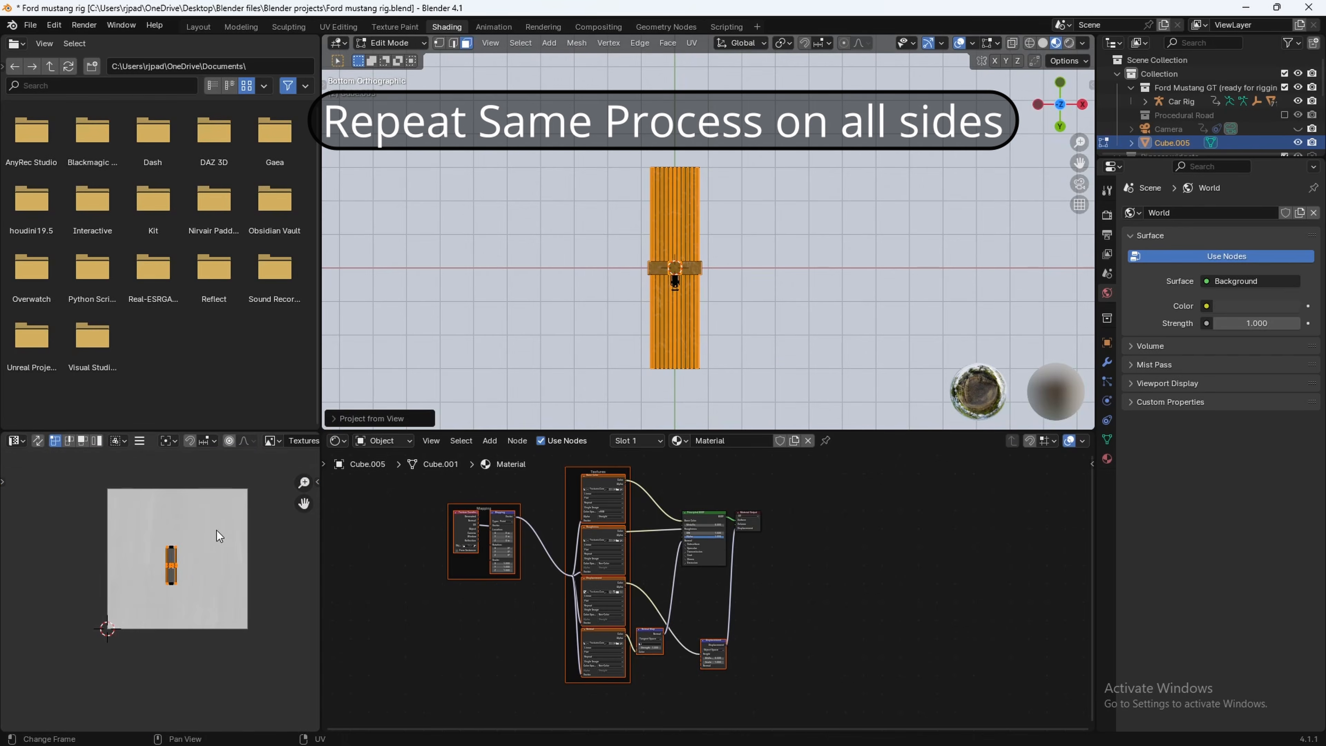
key(a)
key(s)
click(252, 676)
Examine the concrete texture on the bridge's underside, pillar and deck from several angles
scroll(681, 230, up, 10)
key(Tab)
scroll(678, 262, down, 3)
key(Tab)
scroll(161, 598, down, 7)
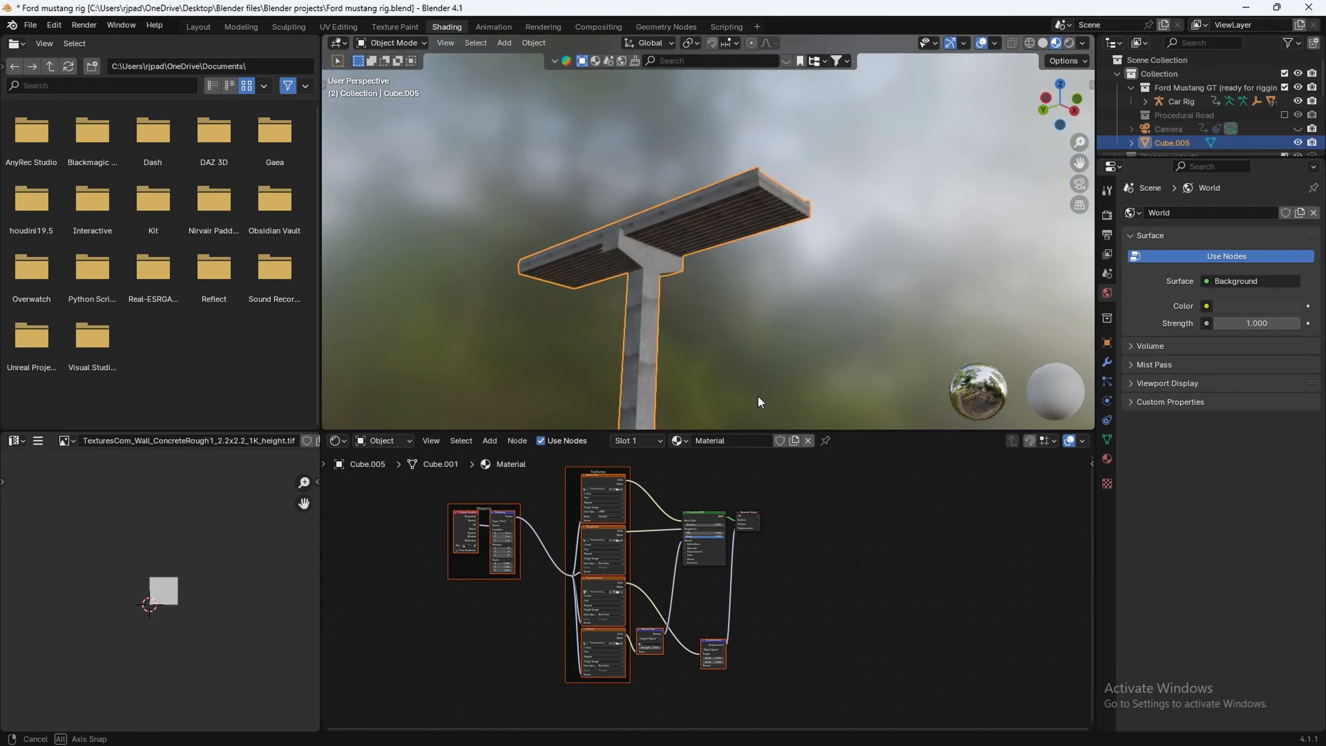
middle_drag(757, 395, 624, 265)
scroll(687, 228, up, 3)
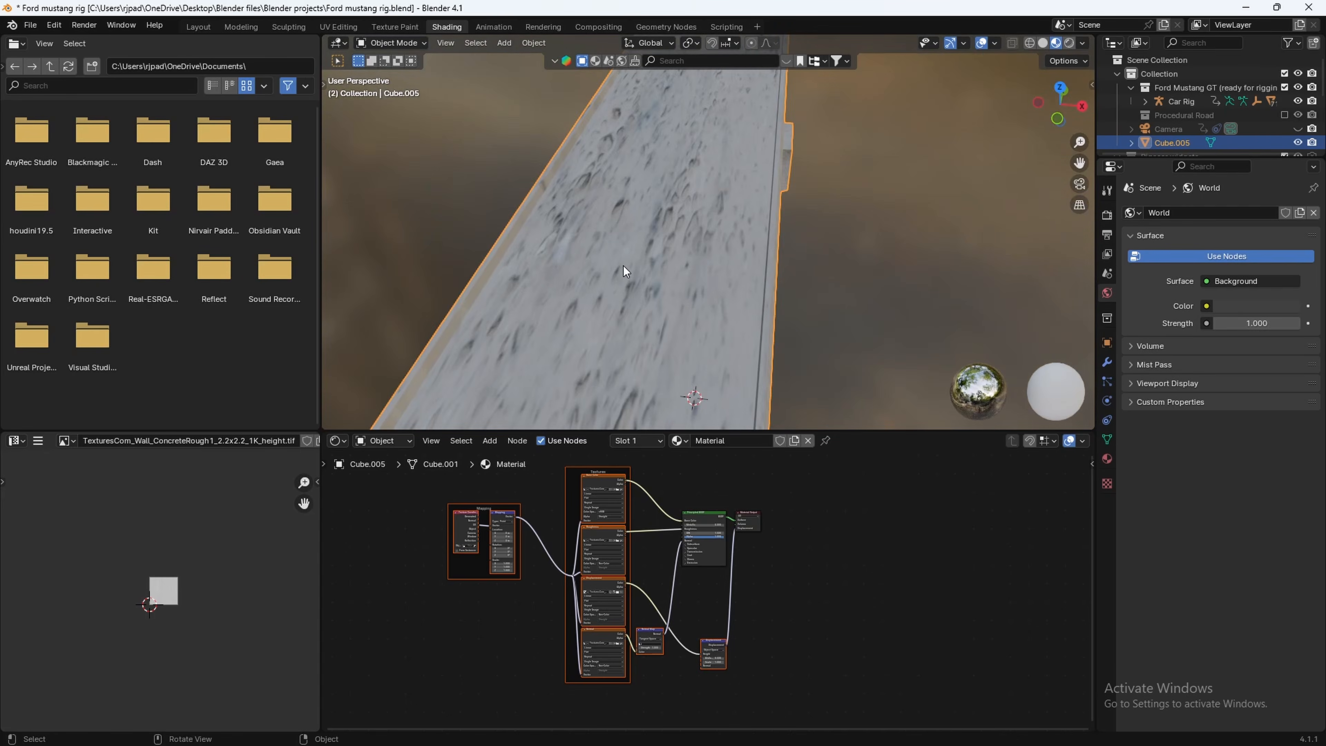
scroll(679, 218, down, 4)
middle_drag(687, 214, 704, 244)
scroll(715, 239, down, 3)
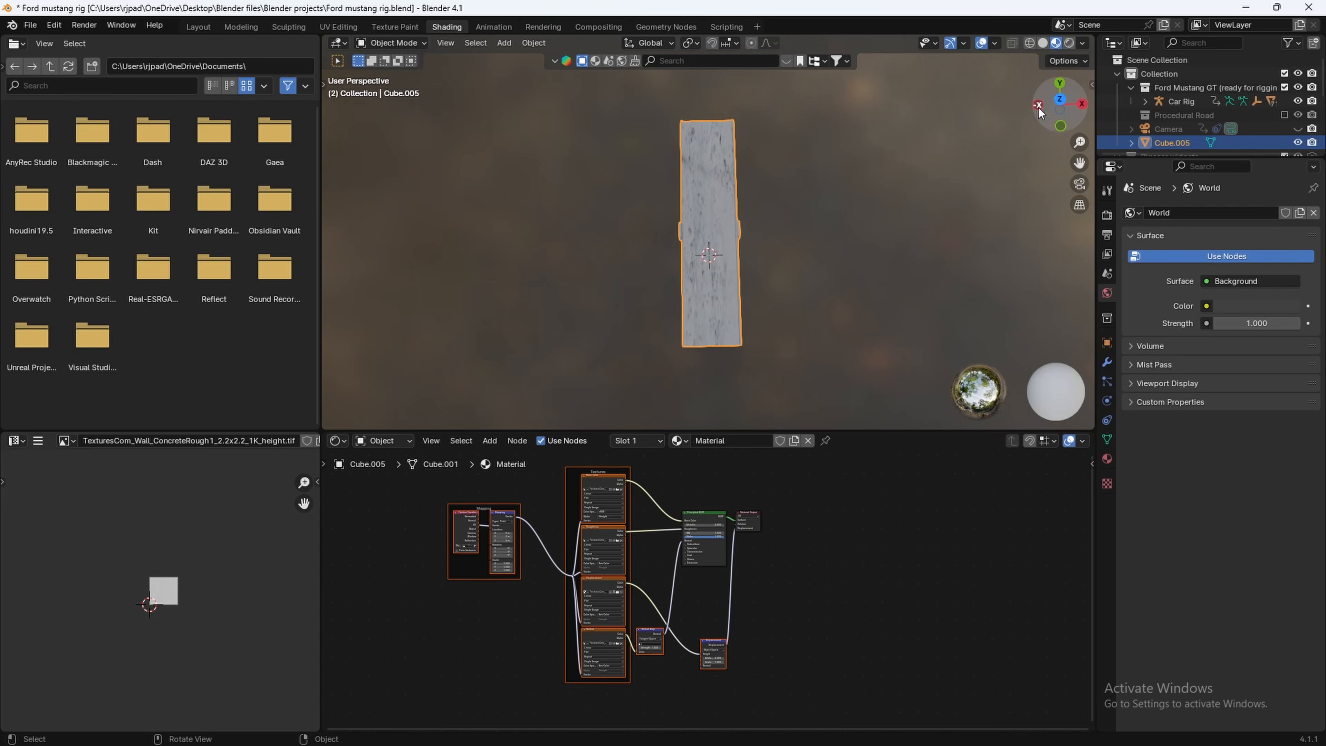
Select the long strip faces that make up the deck's driving surface in the top orthographic view
click(1061, 101)
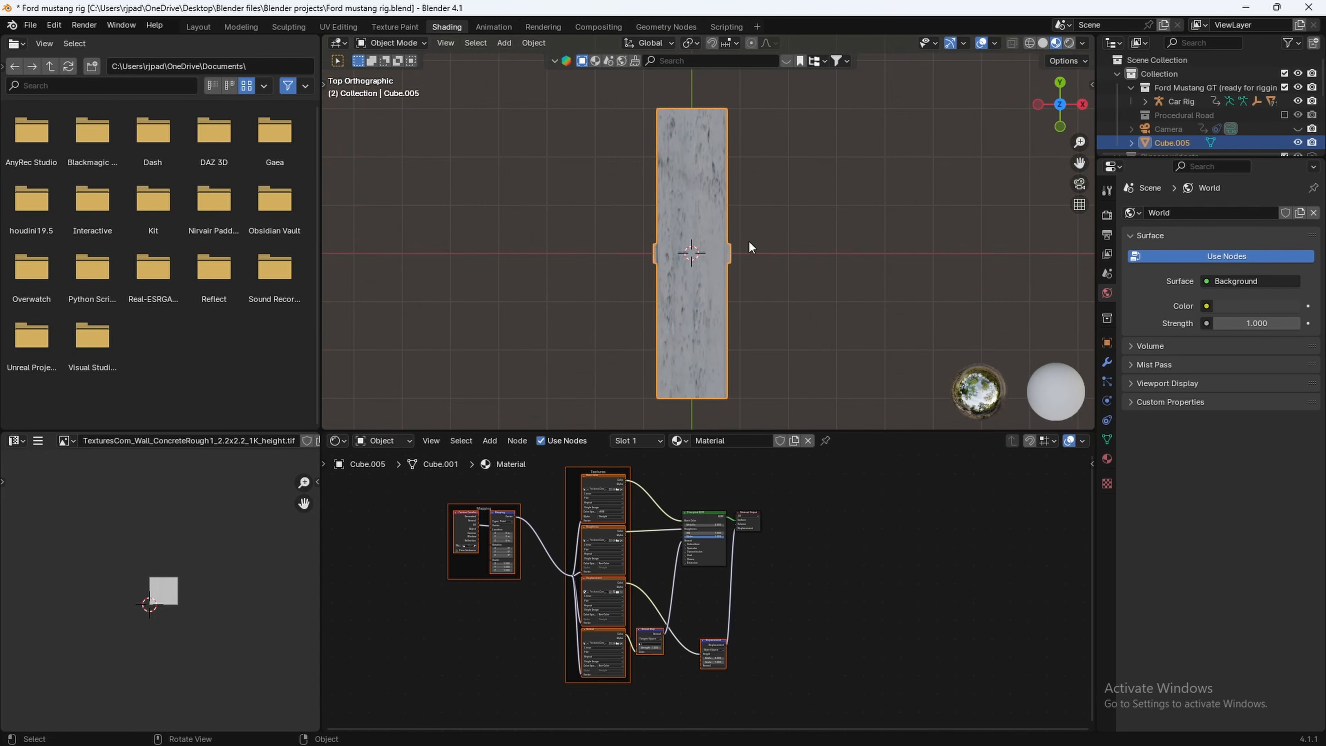
key(Tab)
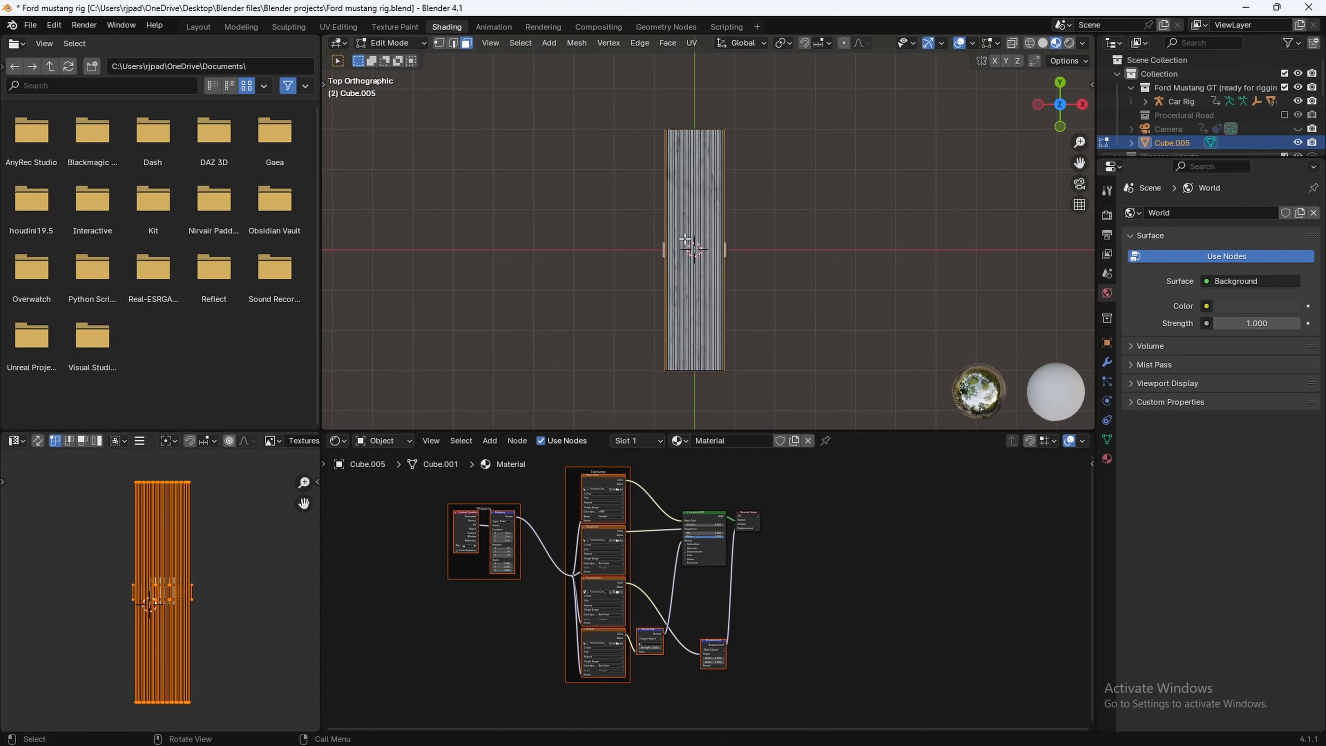
scroll(685, 240, up, 5)
scroll(617, 240, up, 2)
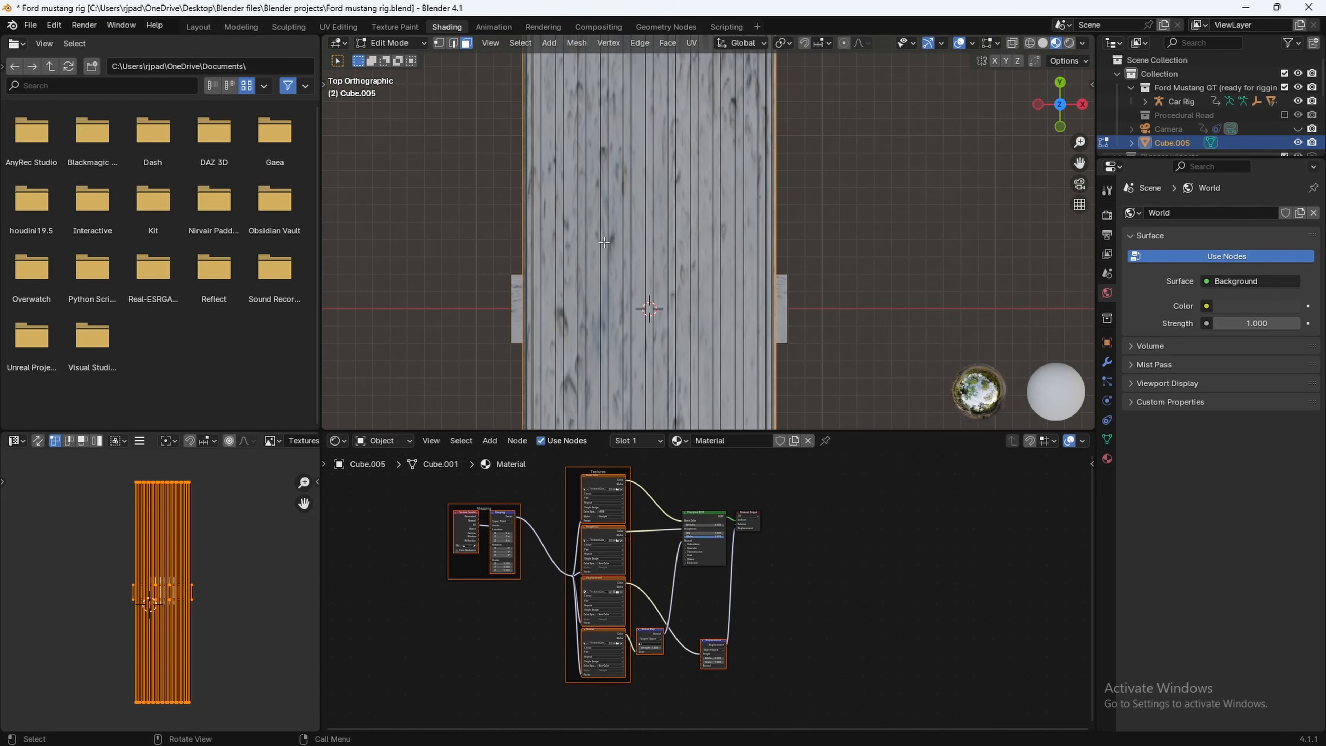
click(539, 249)
shift+click(549, 248)
shift+click(557, 238)
shift+click(571, 235)
scroll(597, 212, down, 5)
key(a)
scroll(673, 287, up, 2)
scroll(562, 276, down, 4)
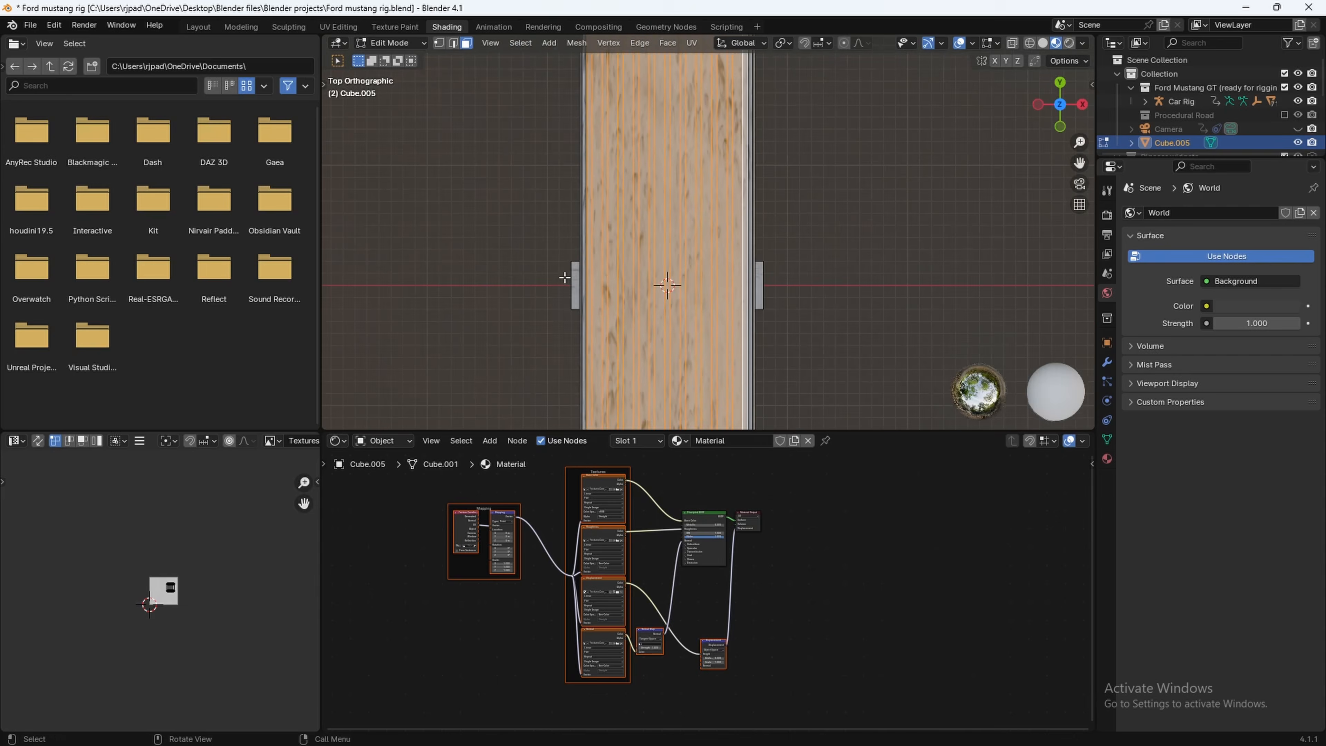
middle_drag(562, 275, 1055, 77)
click(1056, 81)
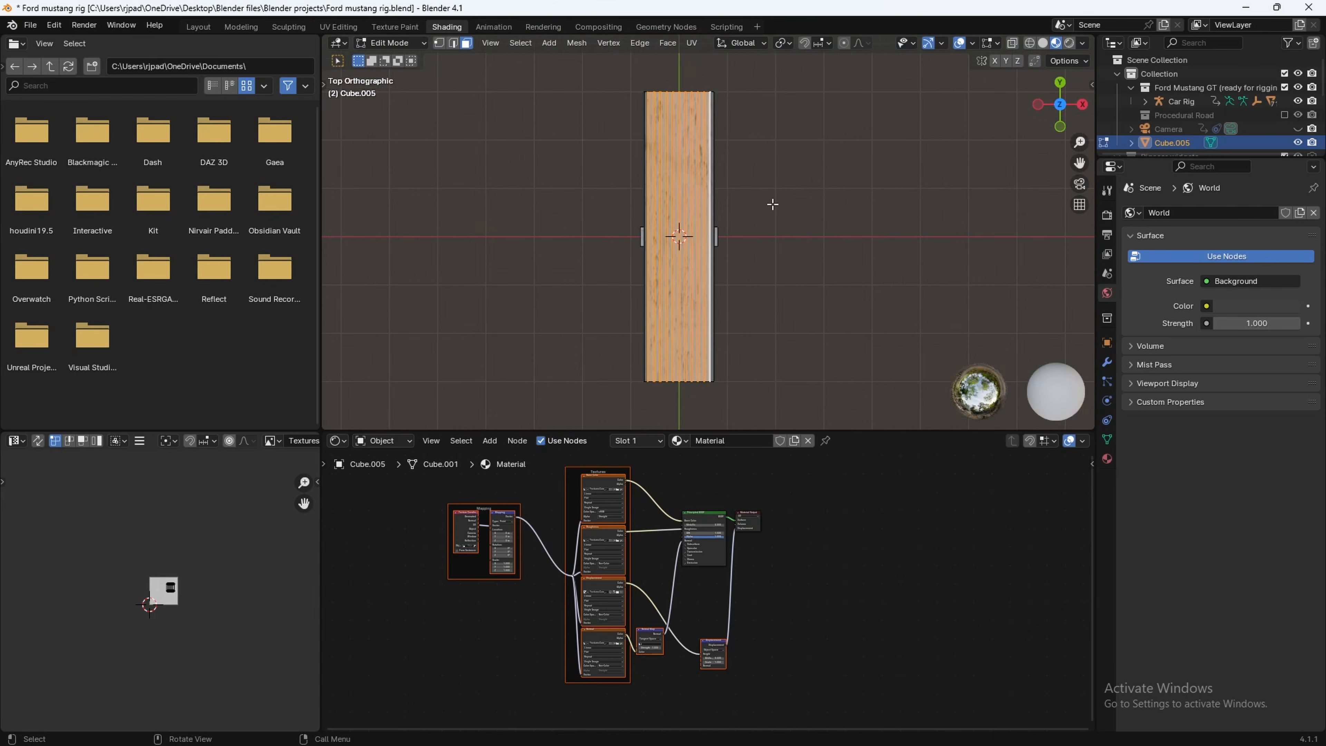
Add a second material to the bridge and assign it to the selected deck faces
click(1107, 459)
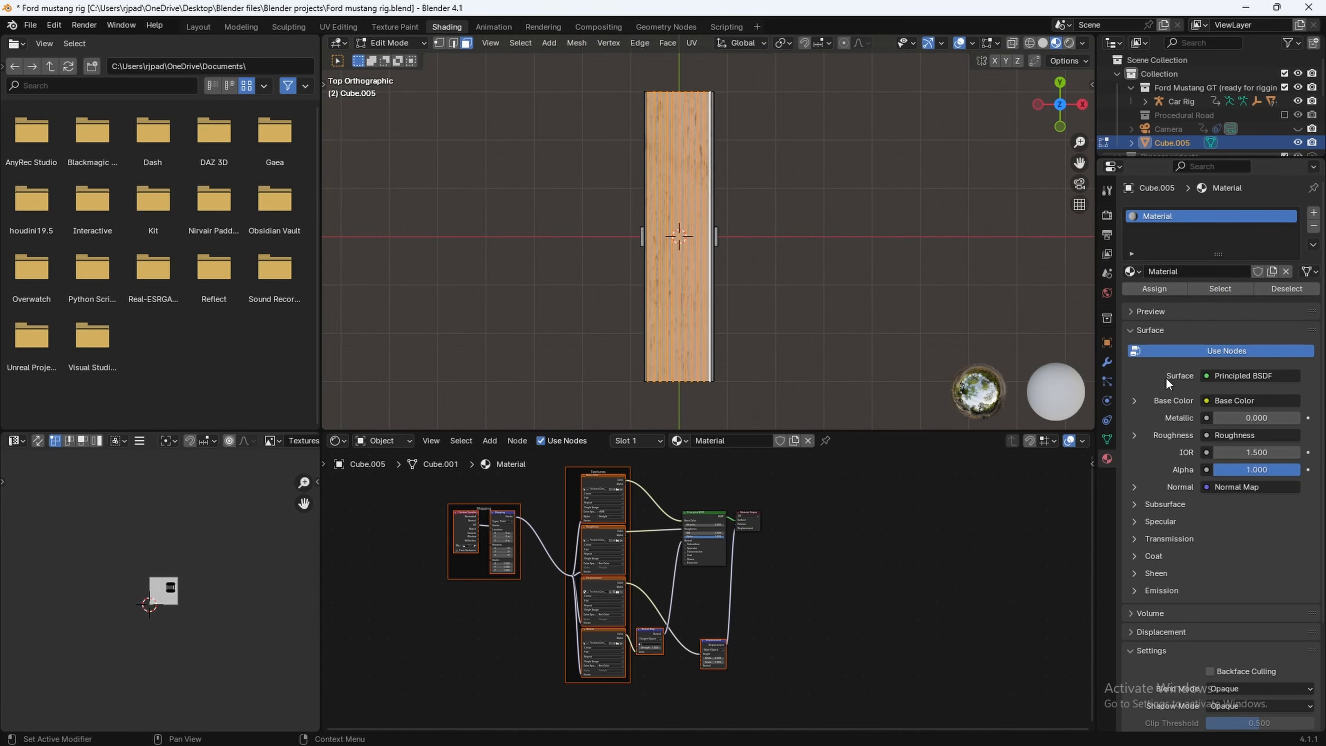
click(1314, 213)
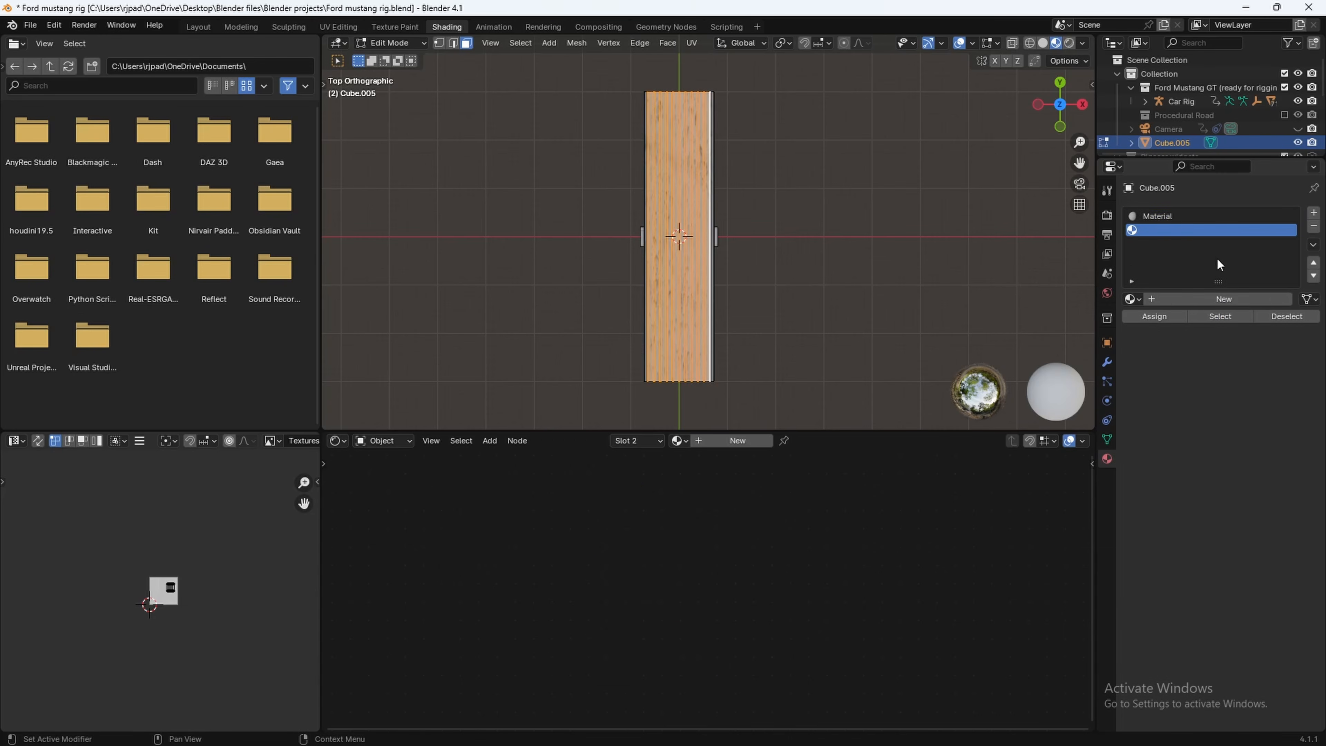
click(1204, 300)
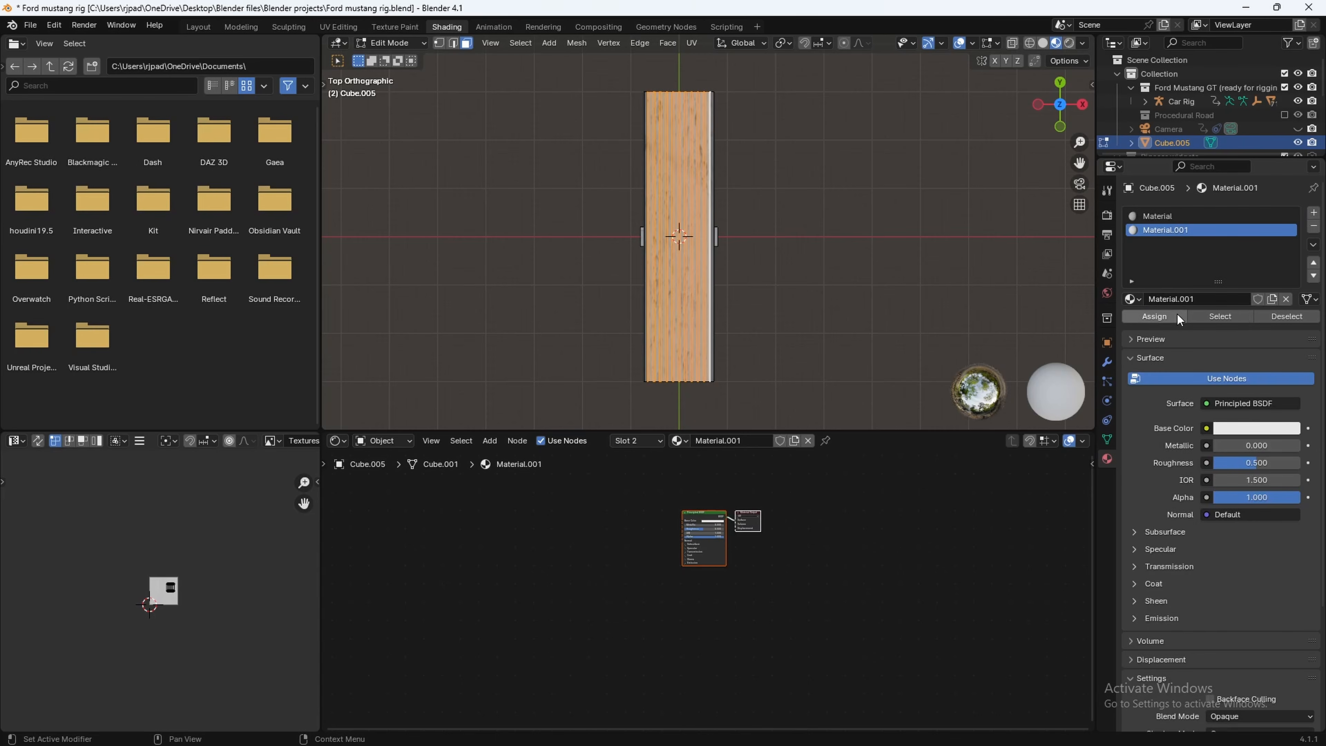
click(1162, 314)
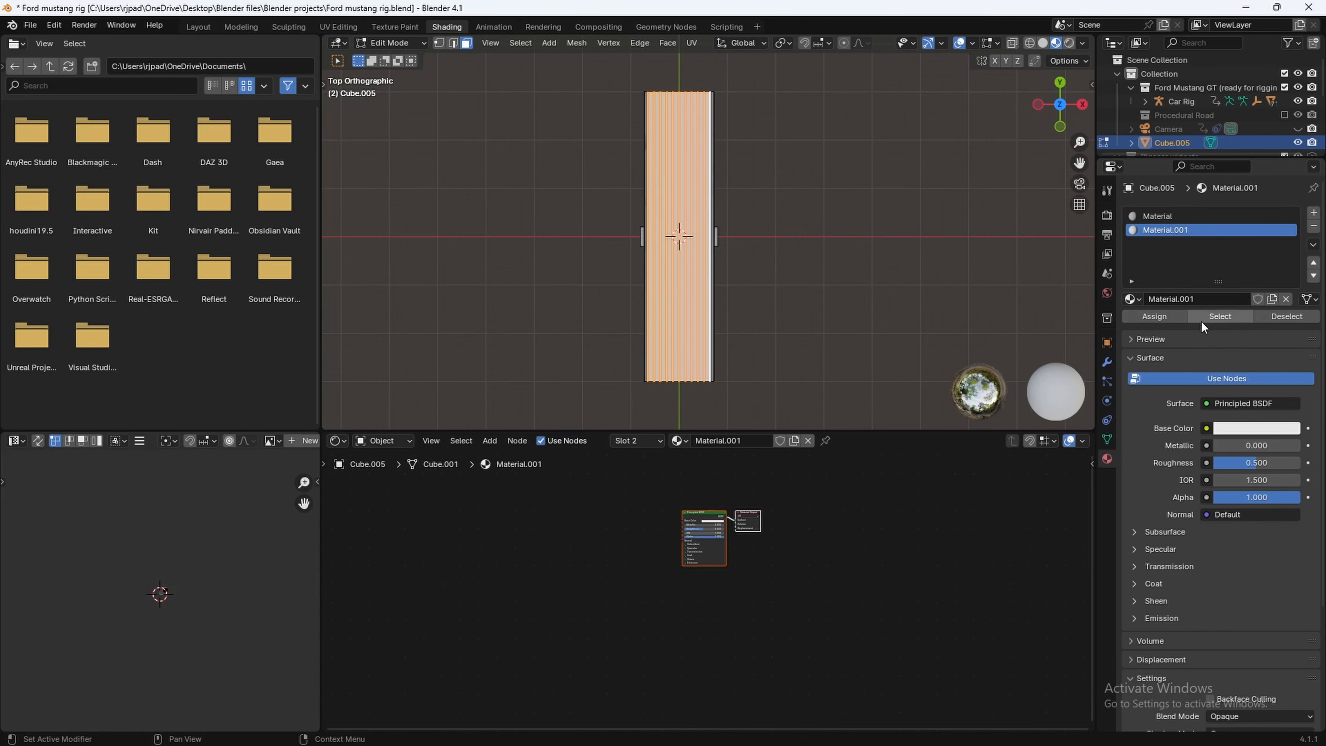
Load the Road007_4K NormalGL, displacement, color and roughness maps from White Line Road_4k into the new material with Principled Texture Setup
scroll(549, 627, up, 3)
scroll(622, 613, up, 2)
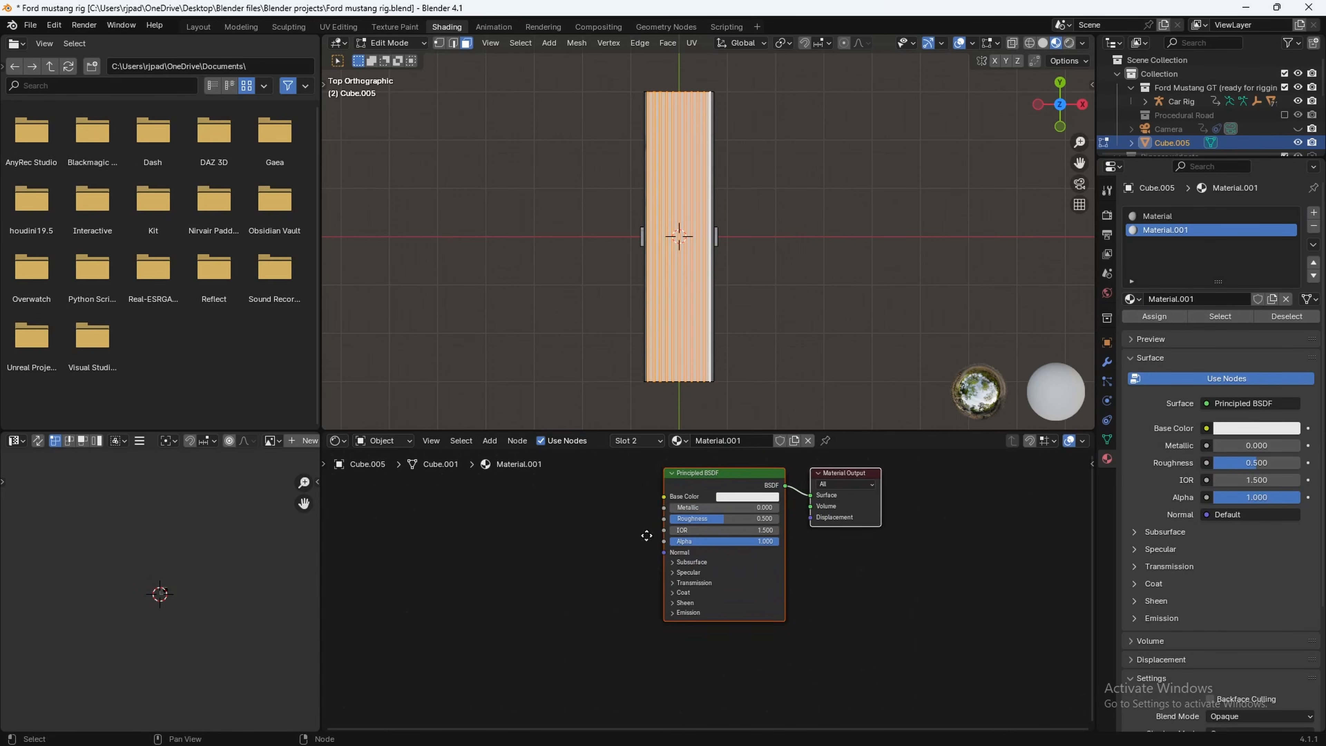
scroll(645, 515, up, 1)
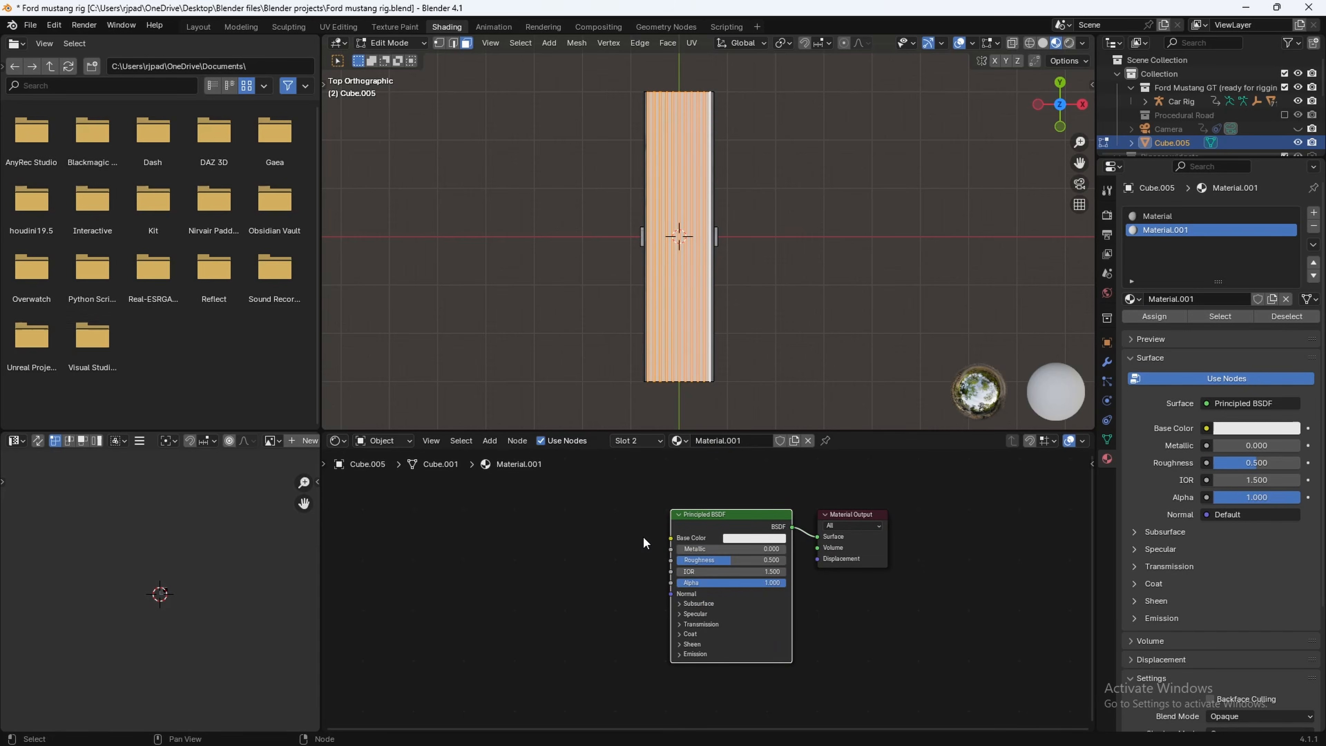
key(ctrl+shift+t)
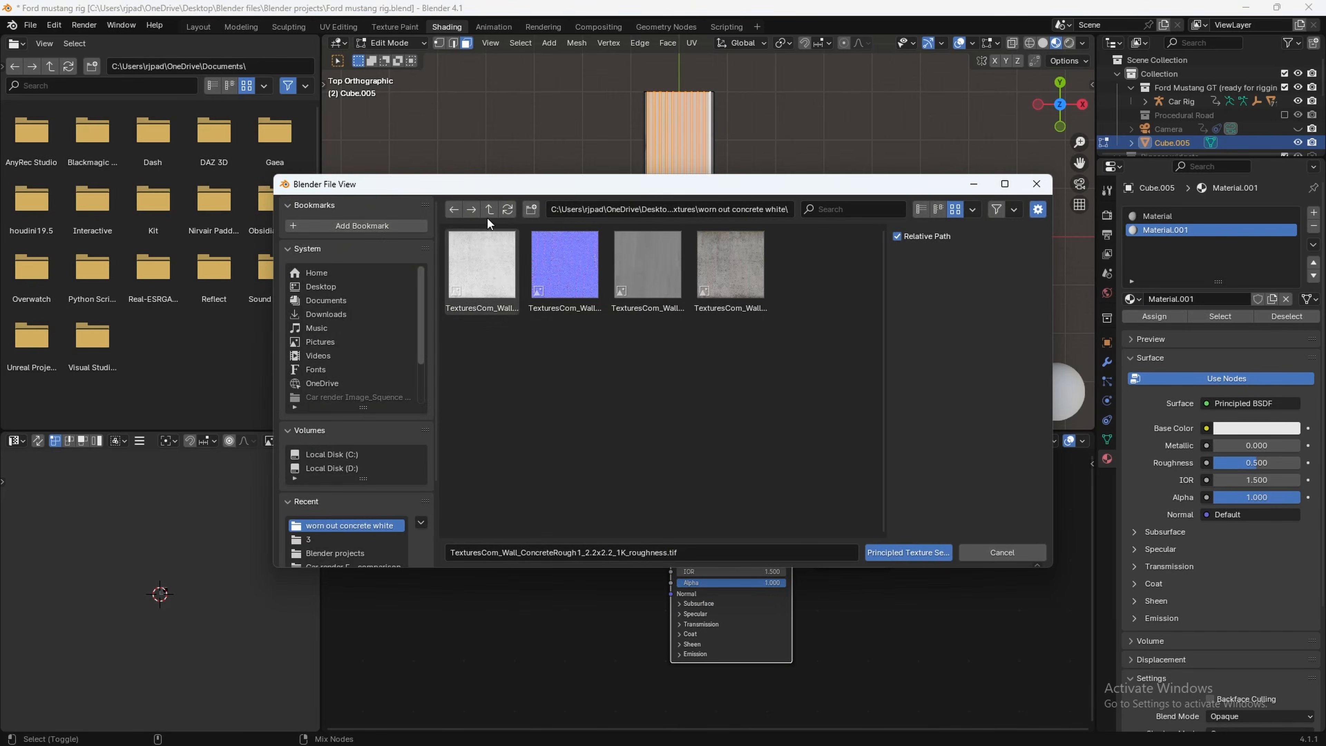
scroll(339, 530, down, 4)
click(338, 529)
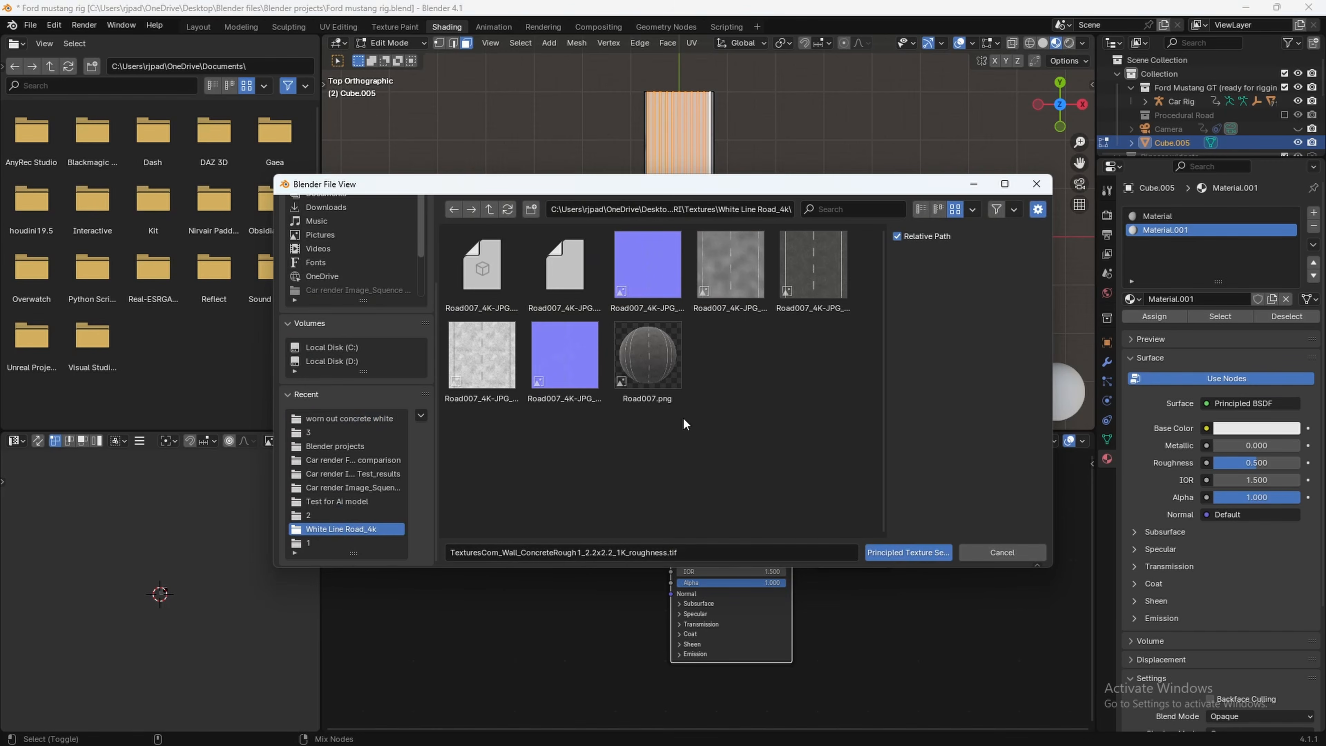
click(655, 290)
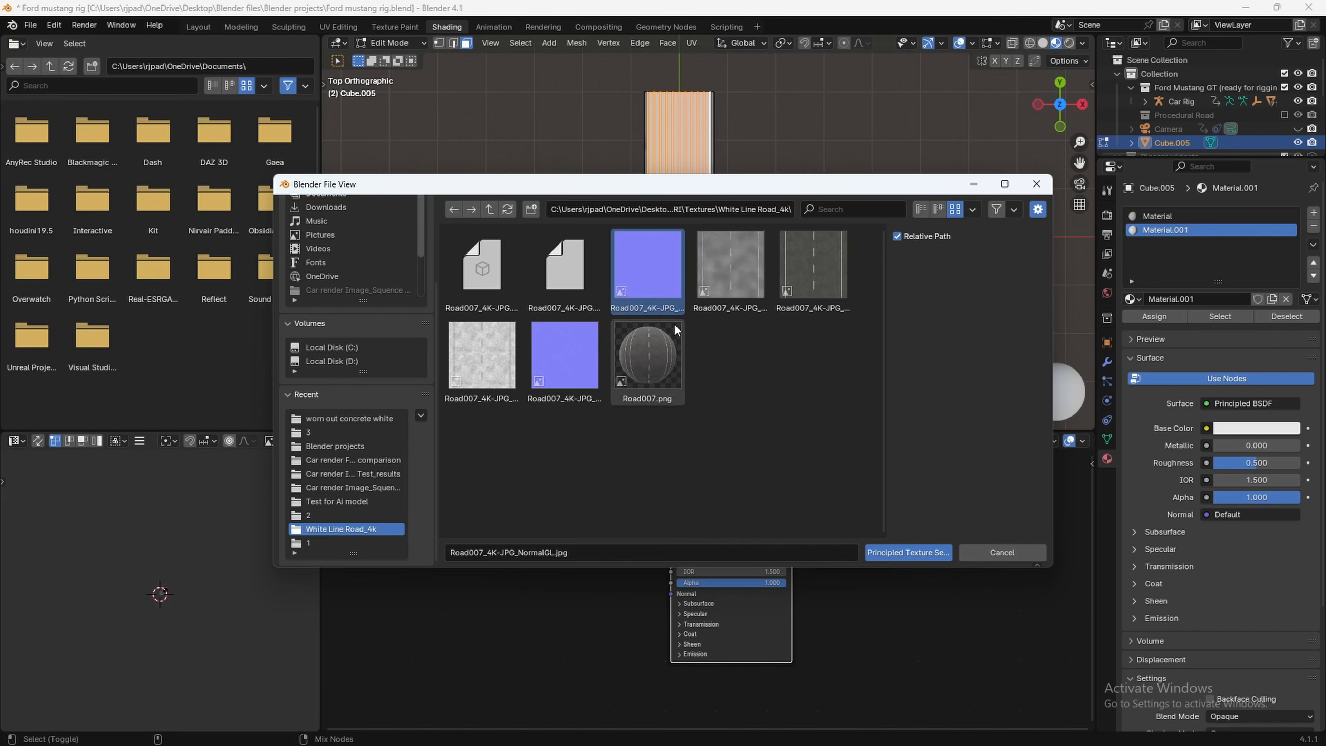
shift+click(728, 288)
shift+click(823, 299)
shift+click(490, 380)
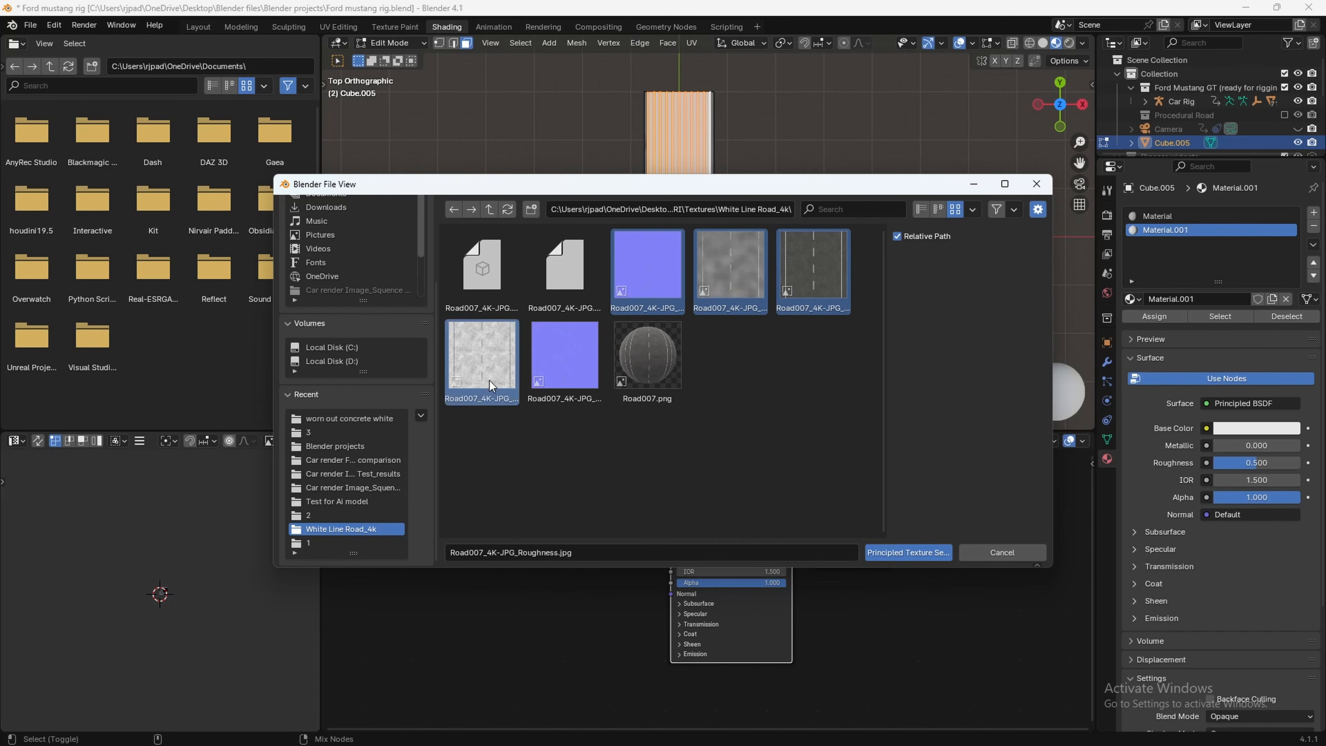
click(899, 553)
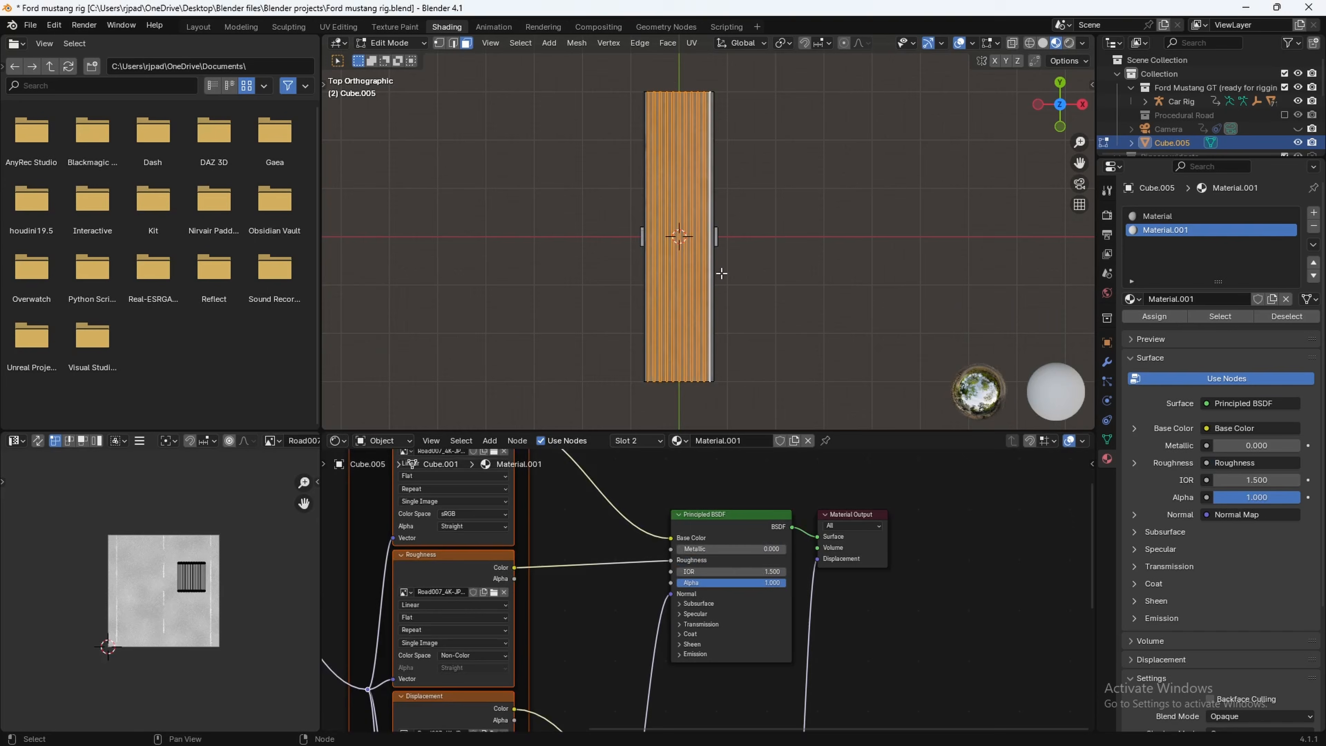
Unwrap the selected deck faces with Project from View in the top orthographic view
scroll(721, 277, up, 1)
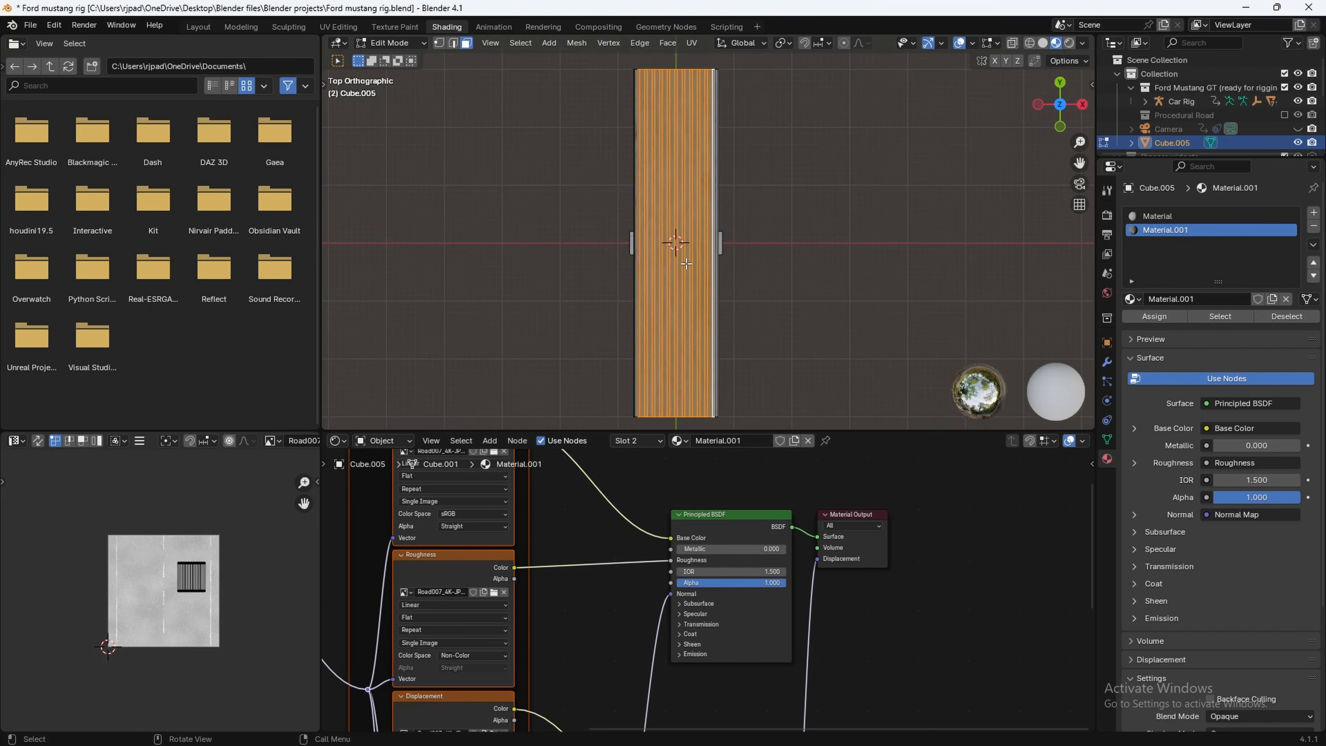
scroll(684, 260, down, 1)
key(u)
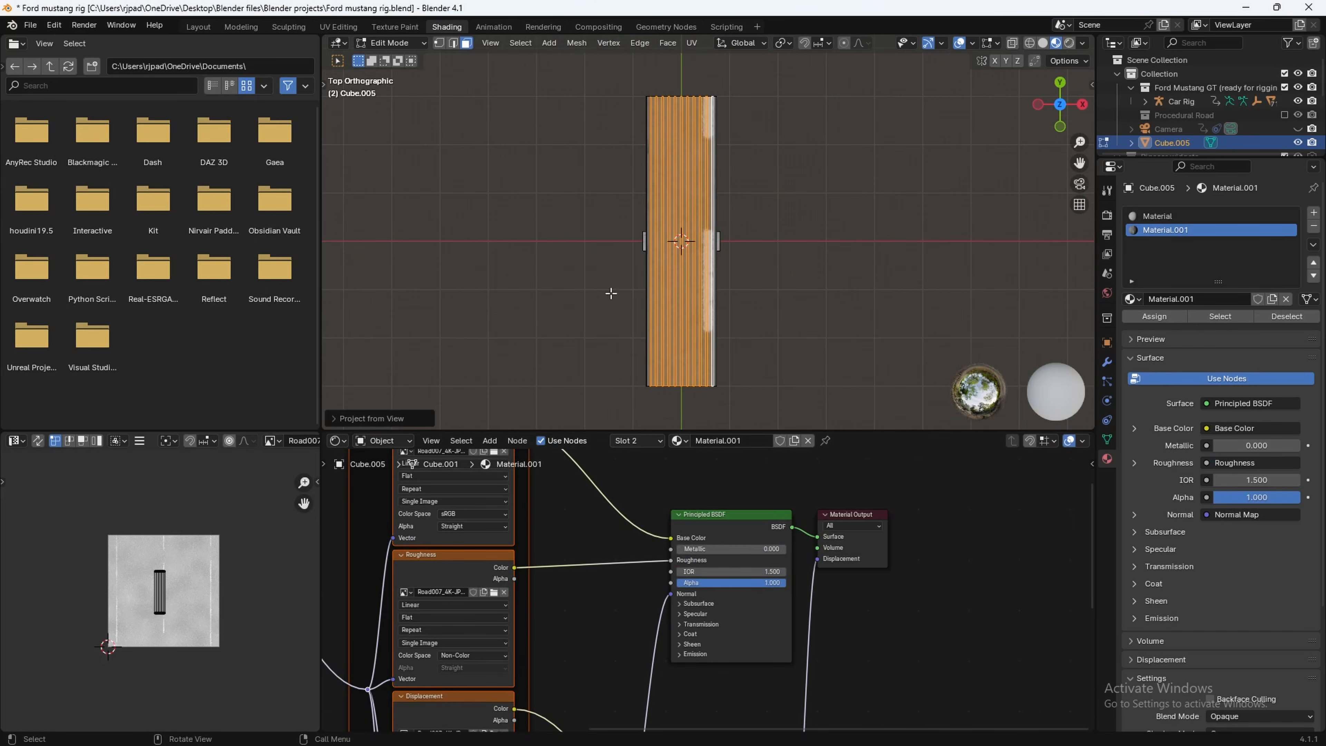
Scale all deck UVs by about 10.9 along X and center them horizontally on the road texture
scroll(176, 580, up, 4)
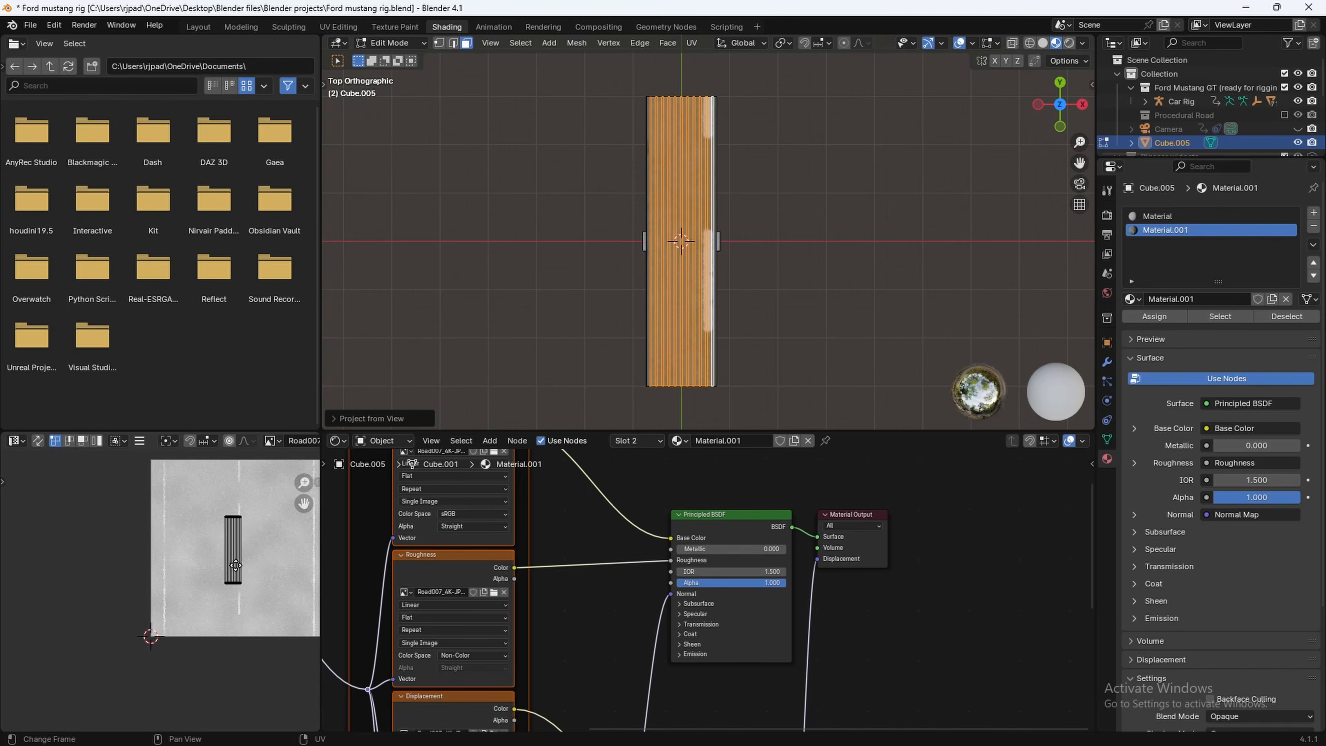
scroll(161, 565, down, 2)
key(a)
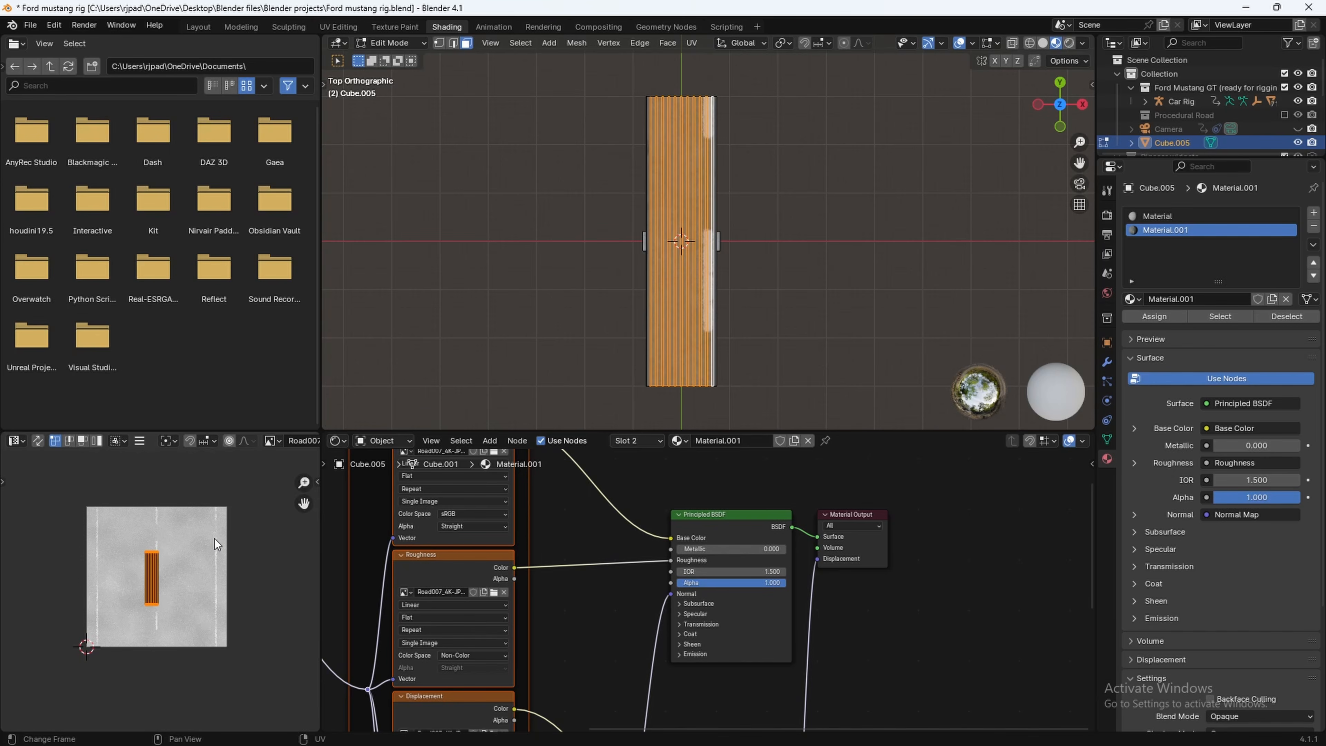
key(s)
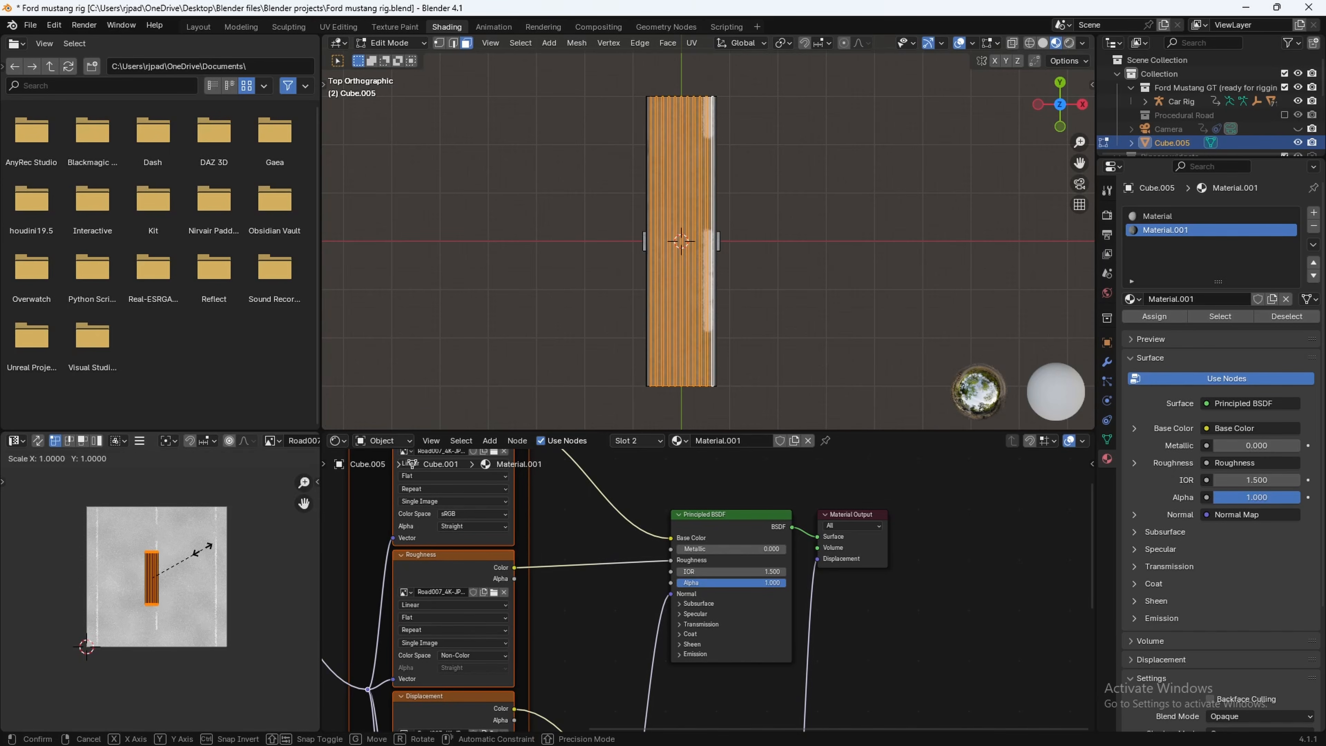
key(x)
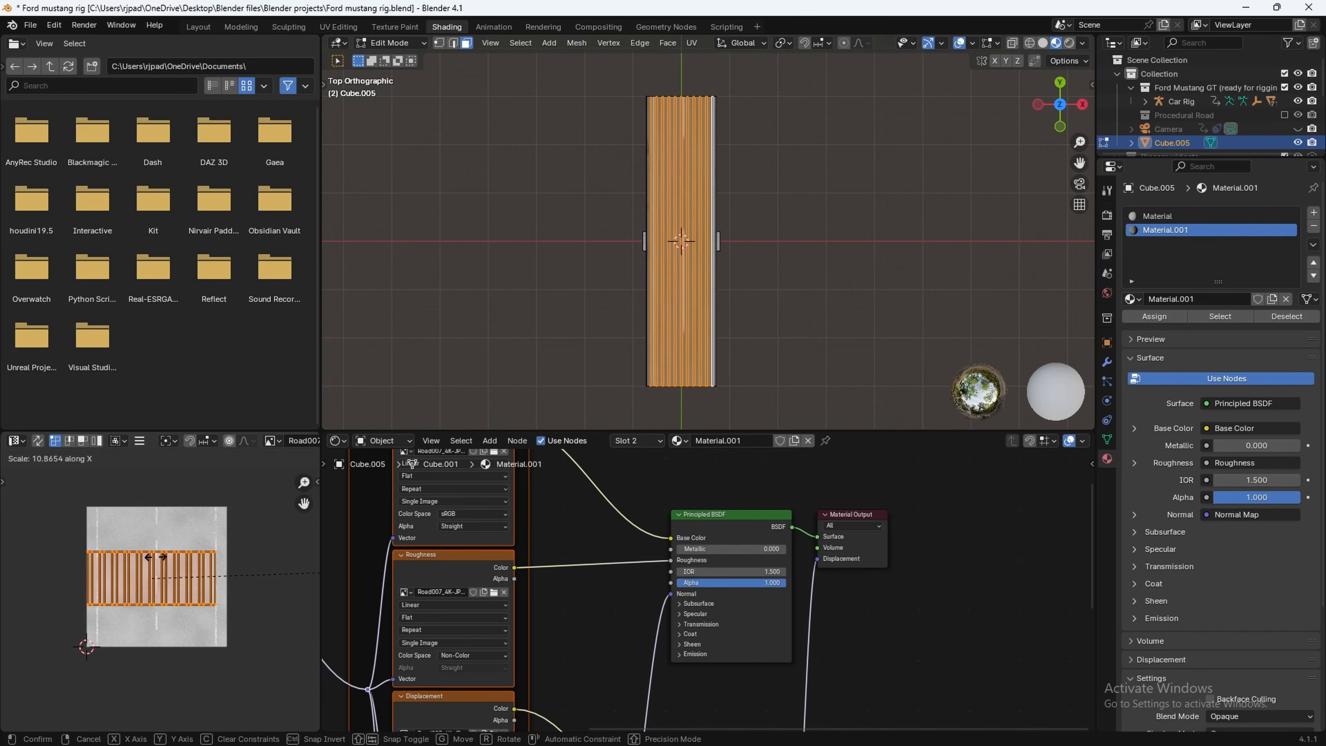
click(156, 549)
key(g)
key(x)
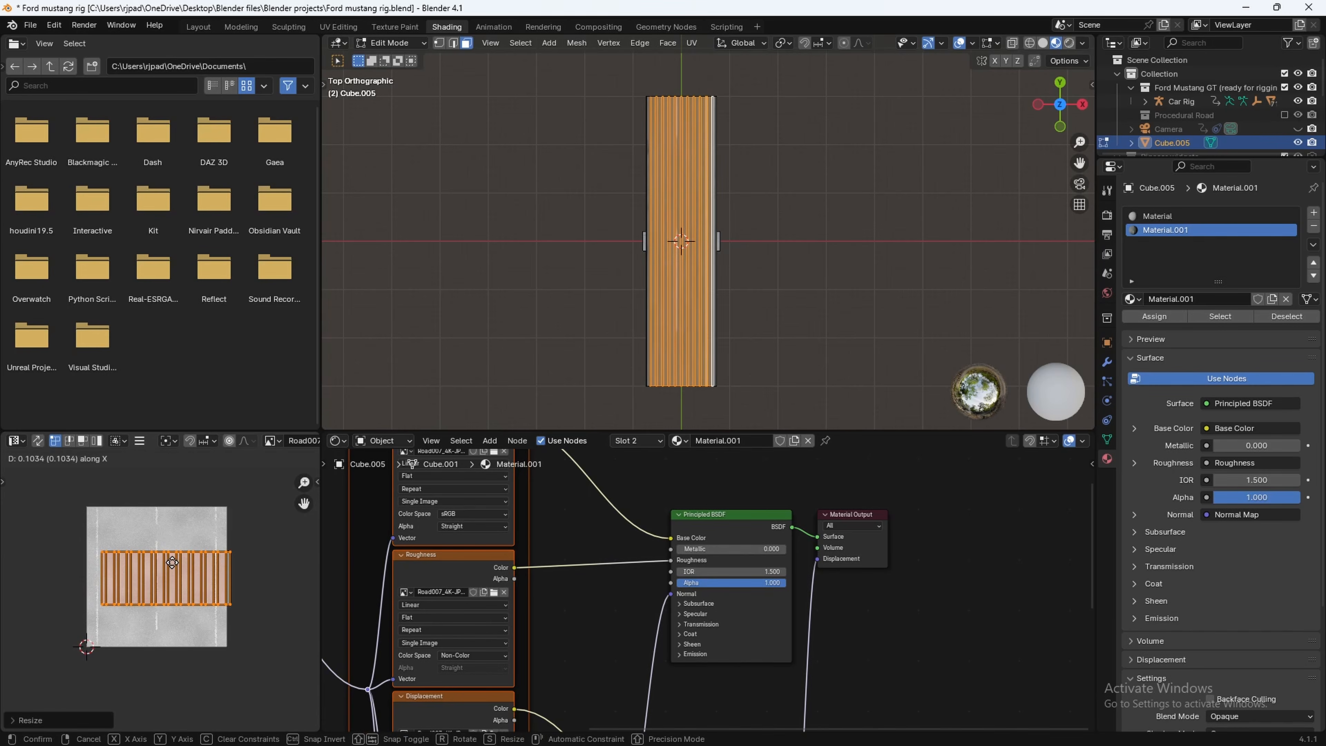
click(164, 565)
Stretch the deck UVs along Y to lengthen the road texture's coverage and return to Object Mode
key(s)
key(y)
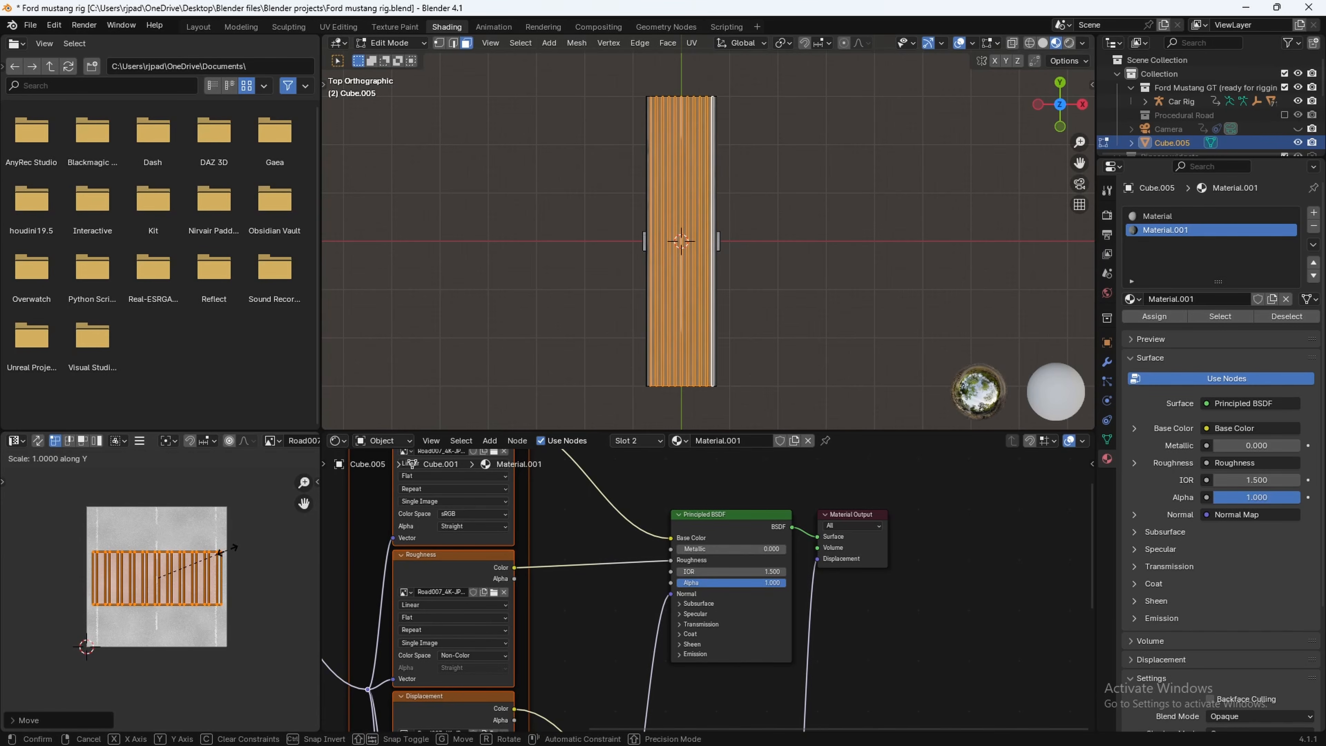
click(260, 548)
key(Tab)
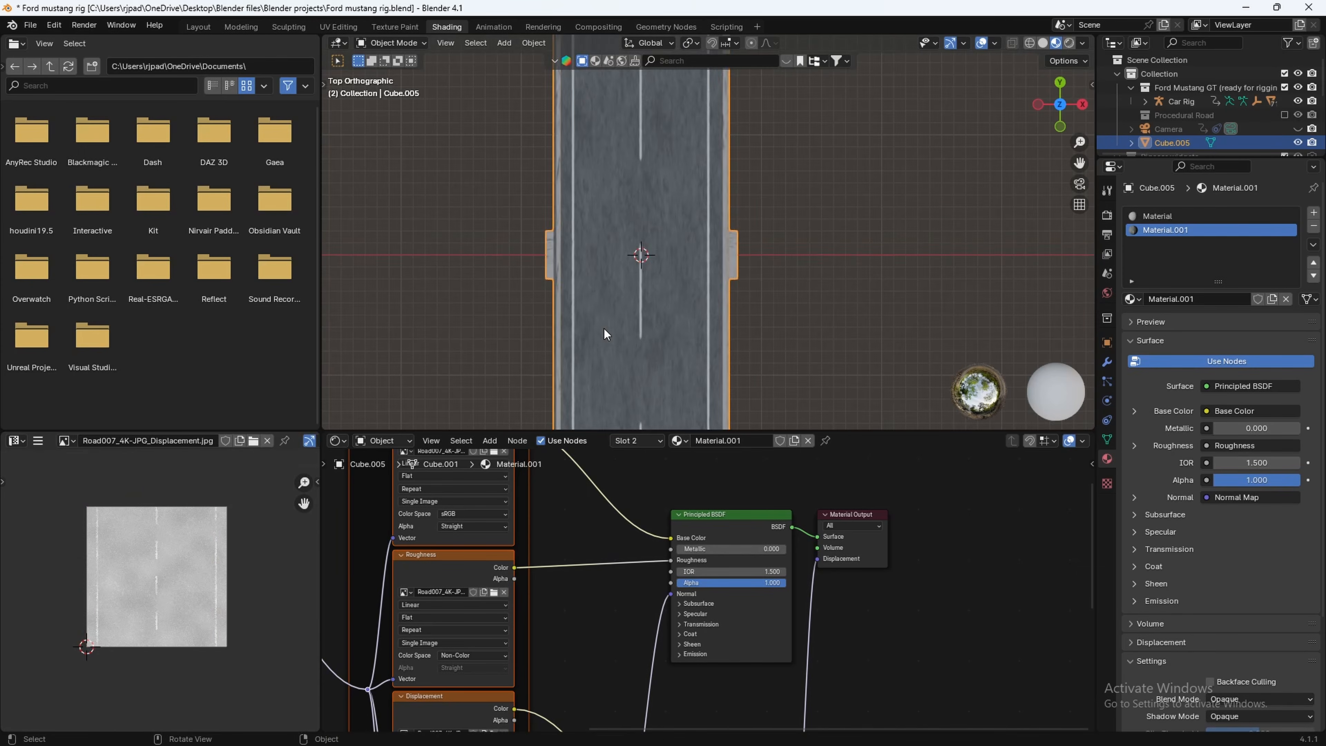
Scale all deck UVs along Y by a further factor of about 2.37
key(Tab)
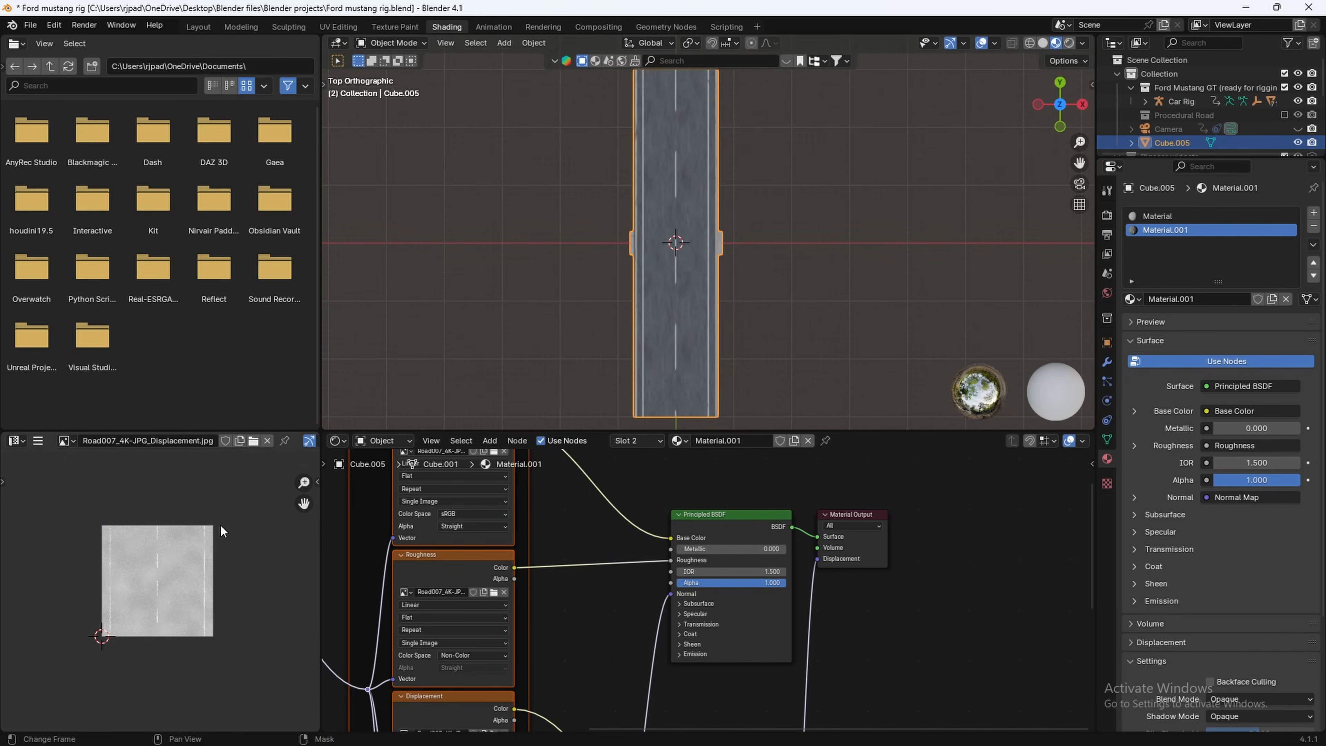
key(a)
key(s)
key(y)
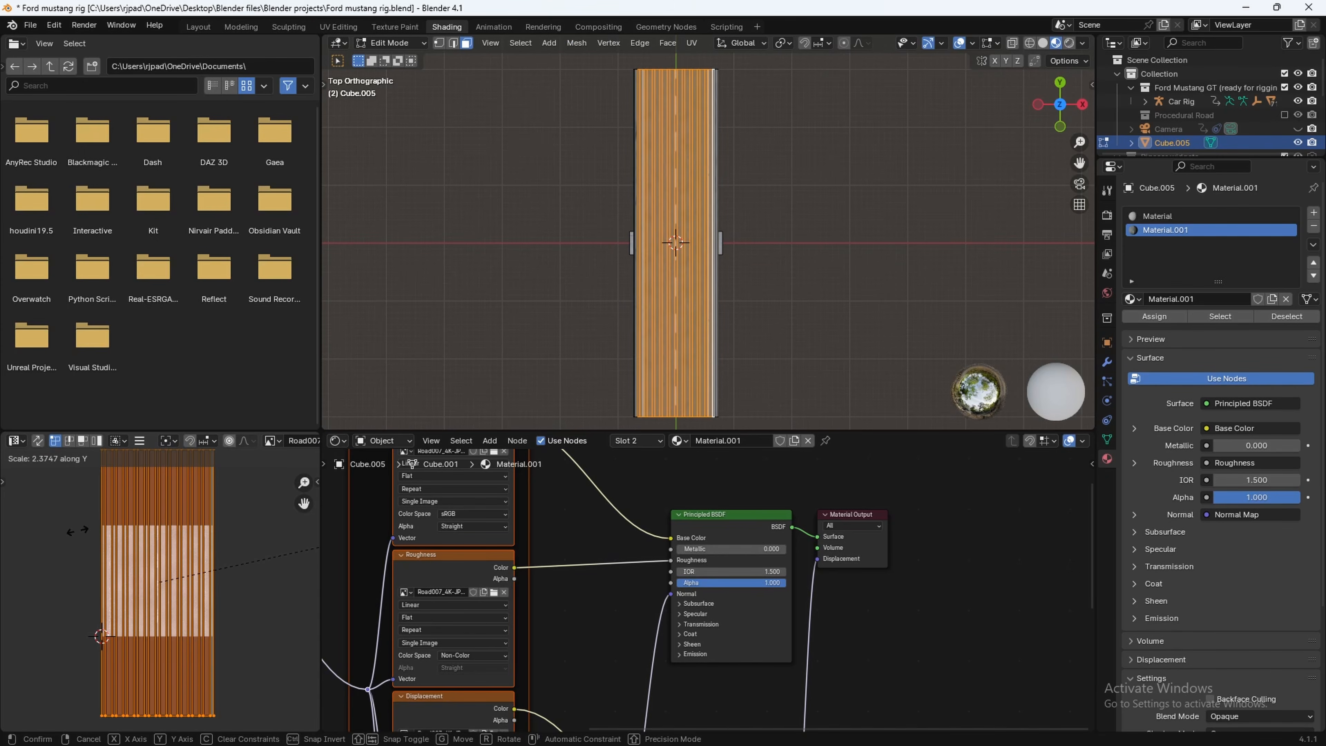
click(67, 537)
Shift the deck UVs slightly down along Y, return to Object Mode and check the textured bridge
key(g)
key(y)
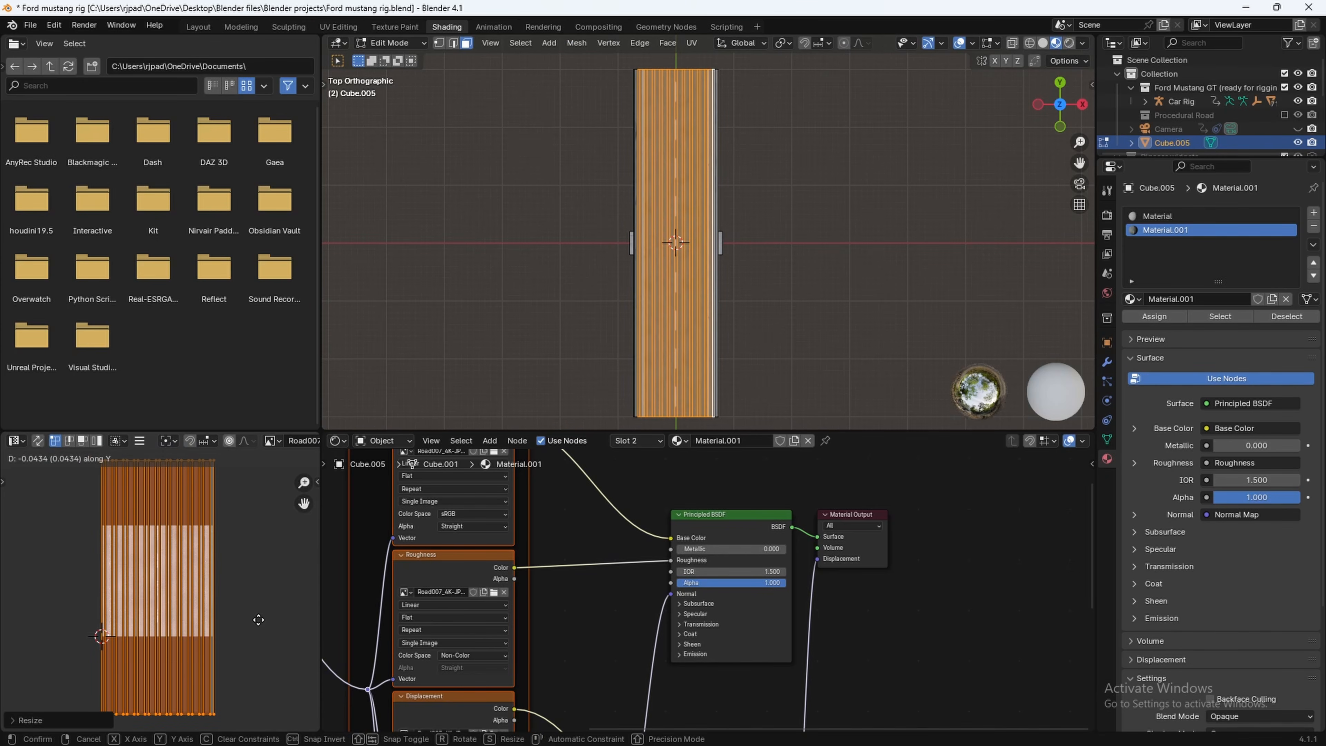
click(258, 620)
key(Tab)
middle_drag(683, 358, 704, 284)
scroll(704, 284, down, 3)
middle_drag(514, 308, 607, 260)
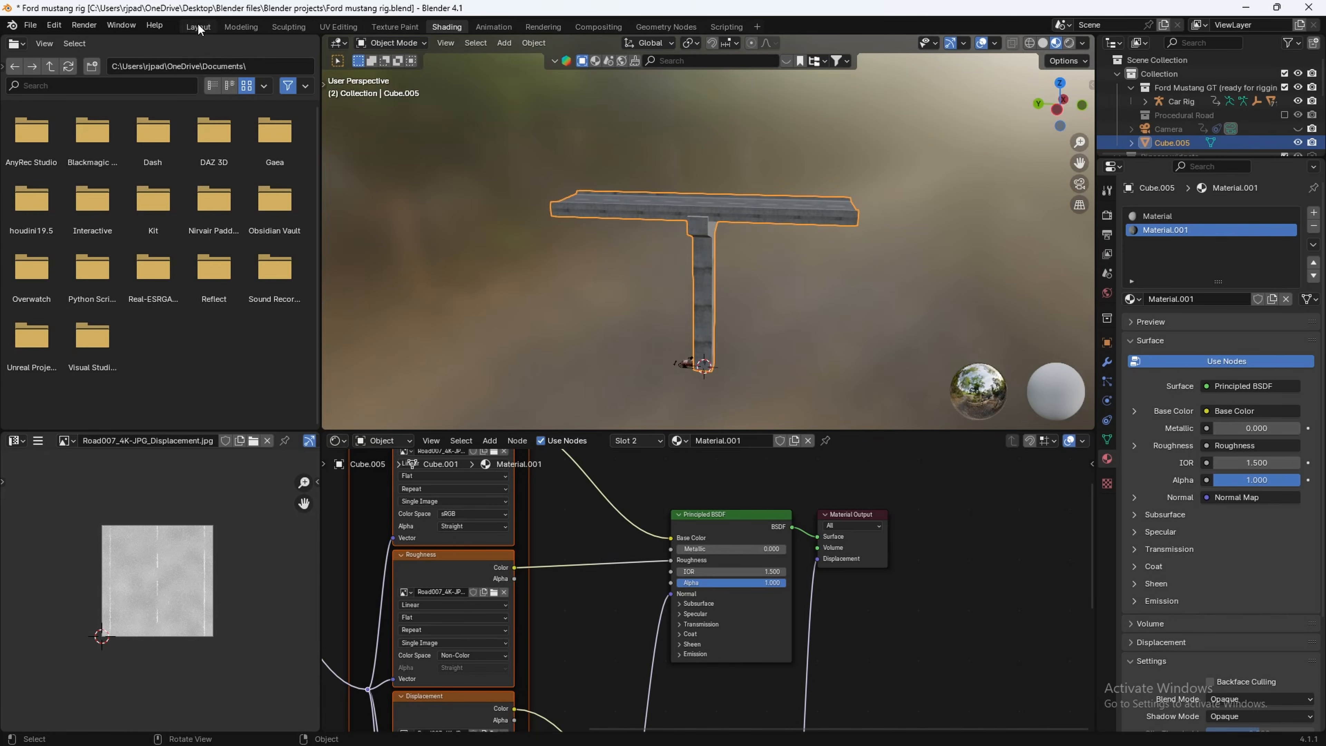
Switch to the Layout workspace and add an Array modifier to the bridge
click(199, 27)
middle_drag(649, 319, 705, 319)
scroll(619, 328, down, 3)
middle_drag(618, 328, 686, 350)
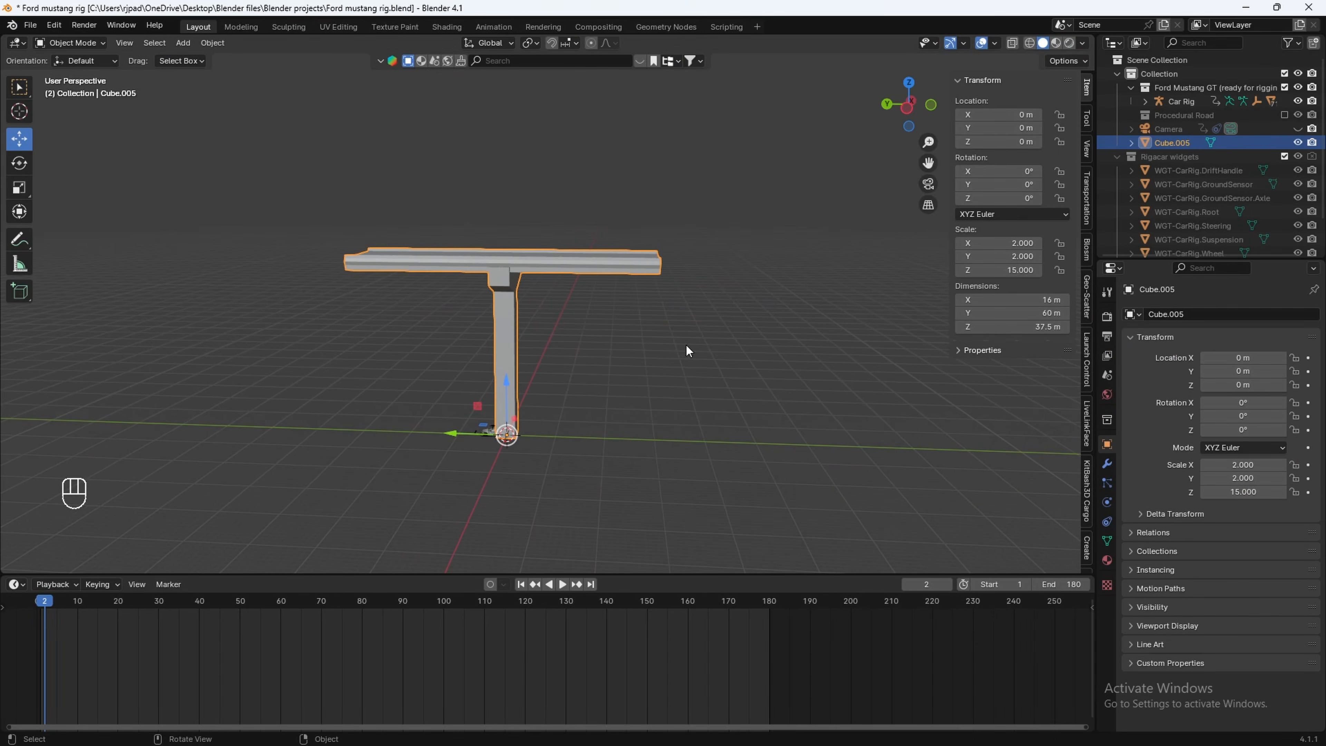
click(1107, 464)
click(1181, 314)
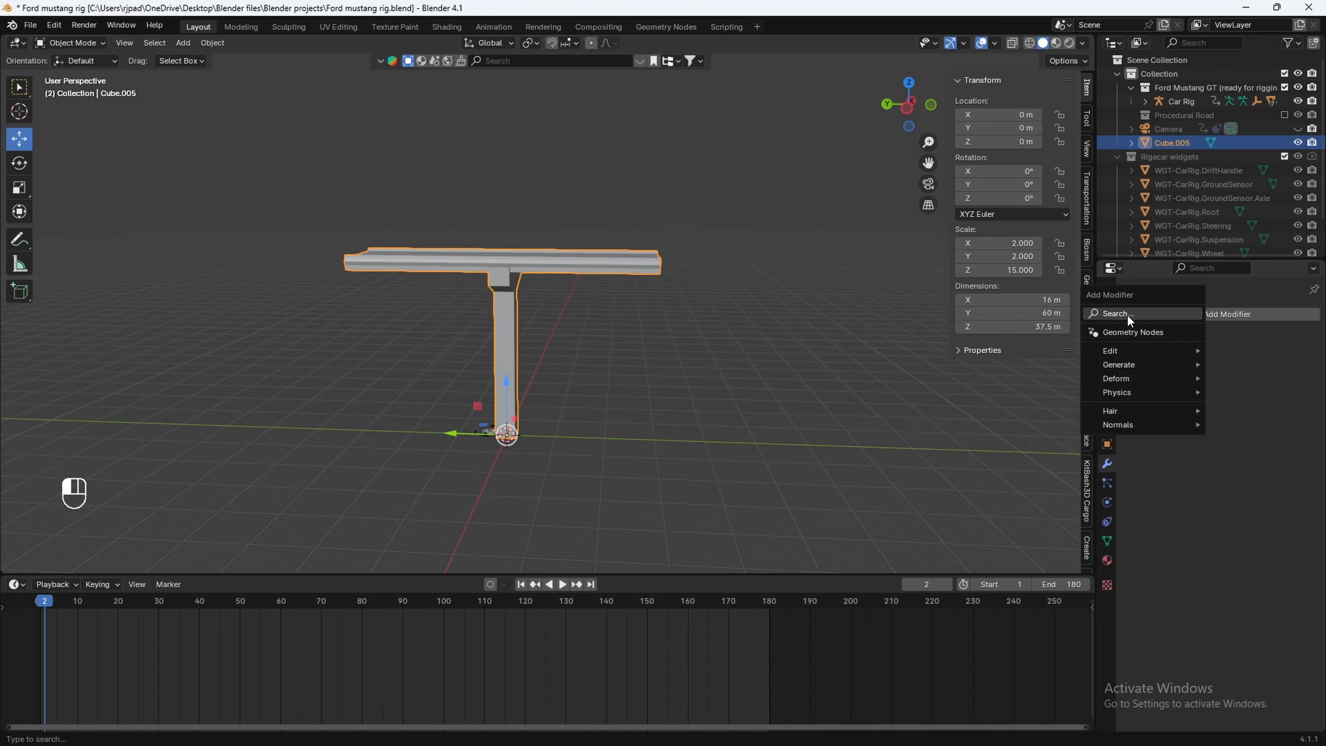
mouse_move(1121, 364)
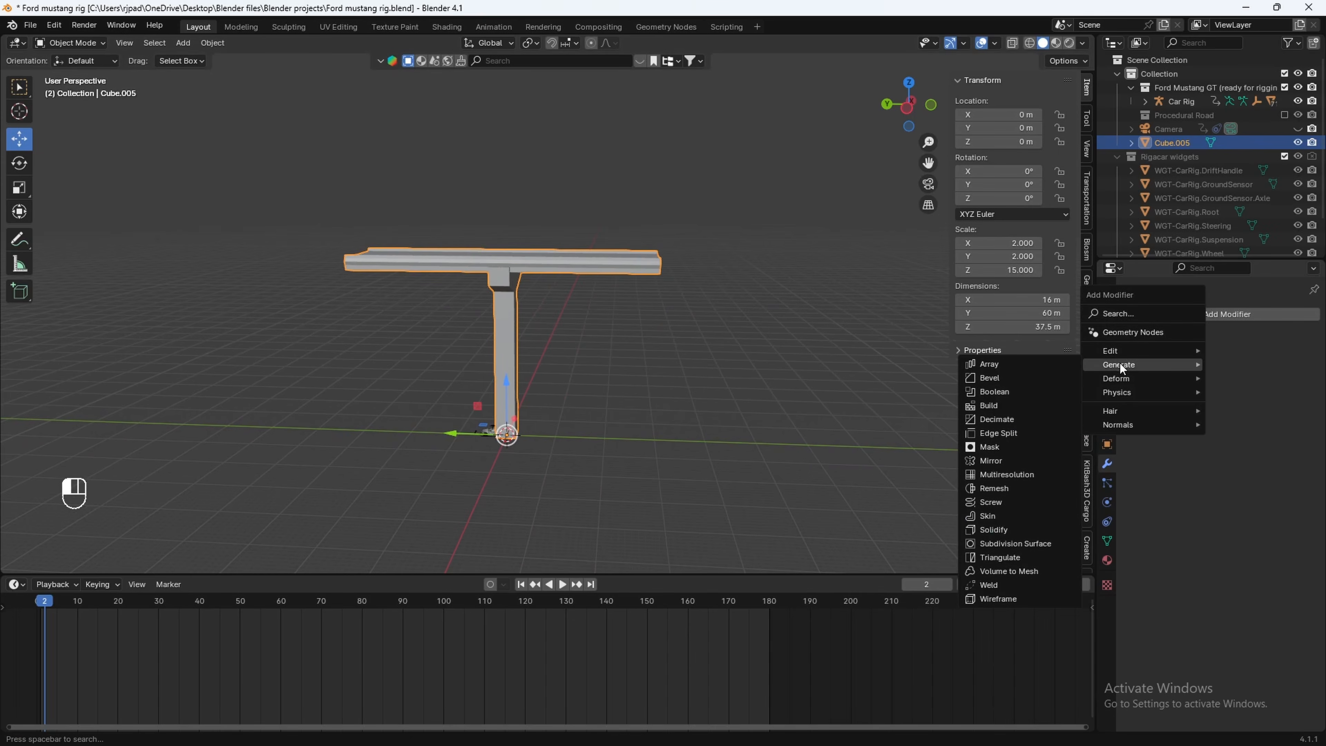
click(1063, 364)
scroll(811, 370, down, 1)
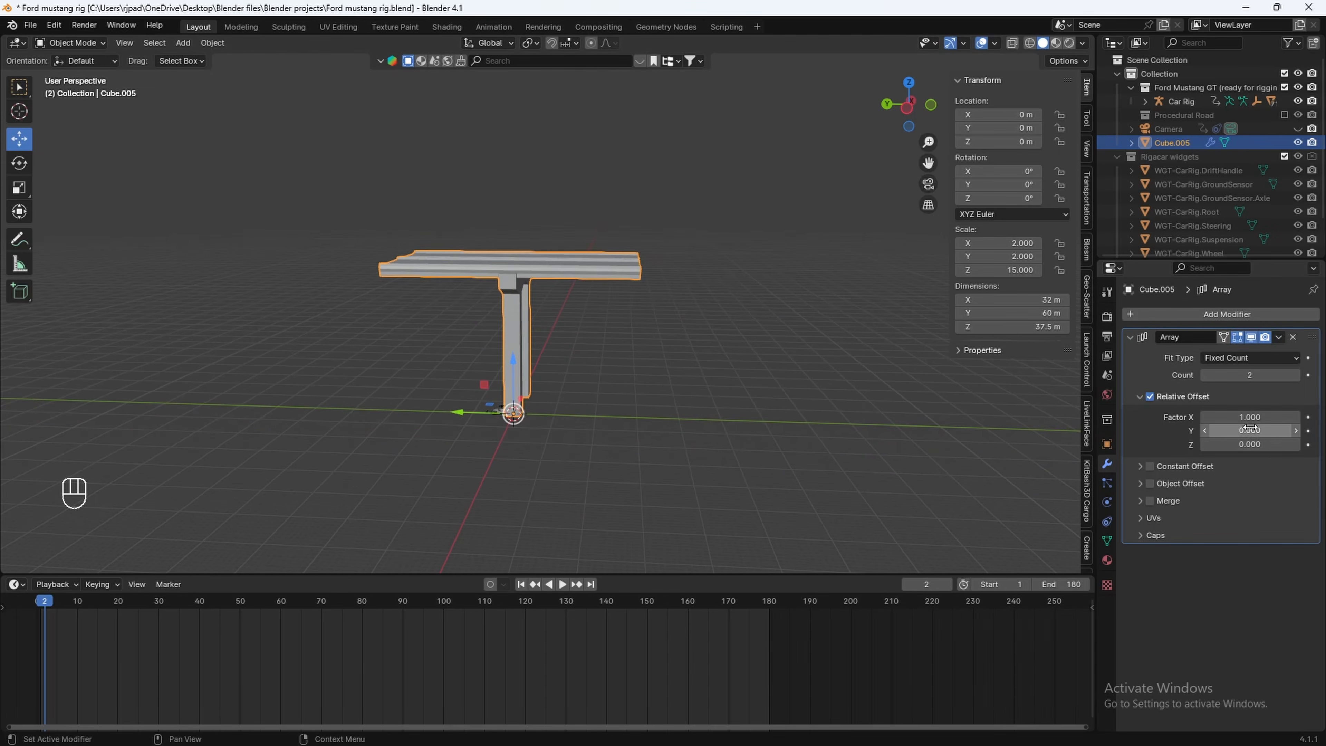
Set the array's relative offset to 0 along X and 1 along Y so the bridge repeats lengthwise
click(1245, 418)
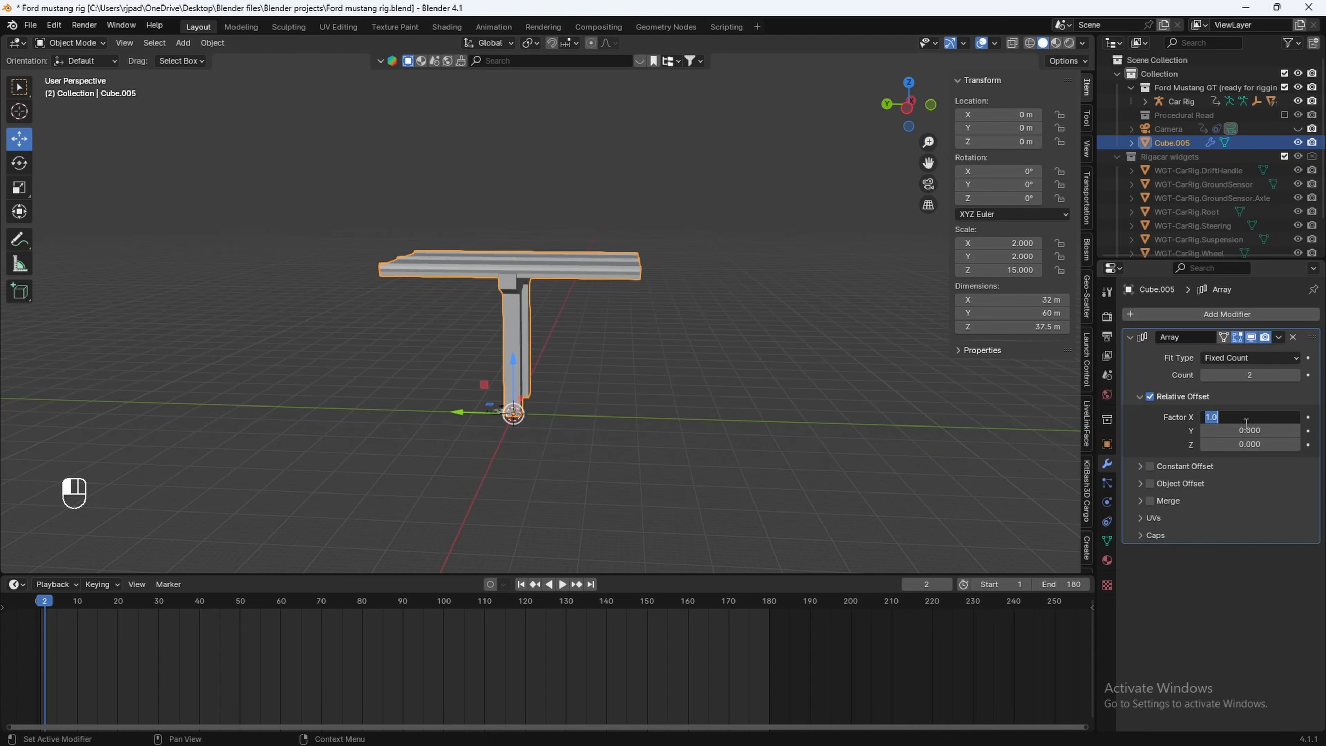
key(Return)
click(1245, 430)
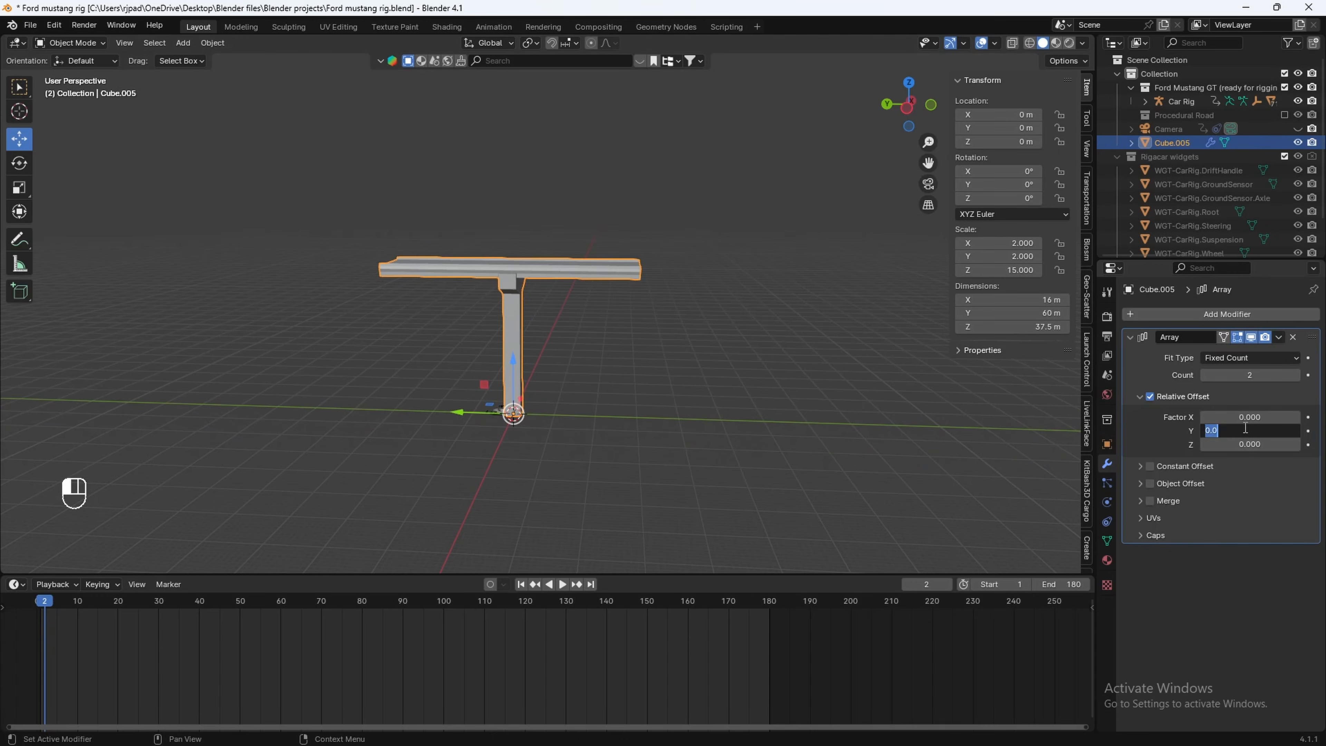
text(1)
key(Return)
shift+middle_drag(448, 306, 541, 307)
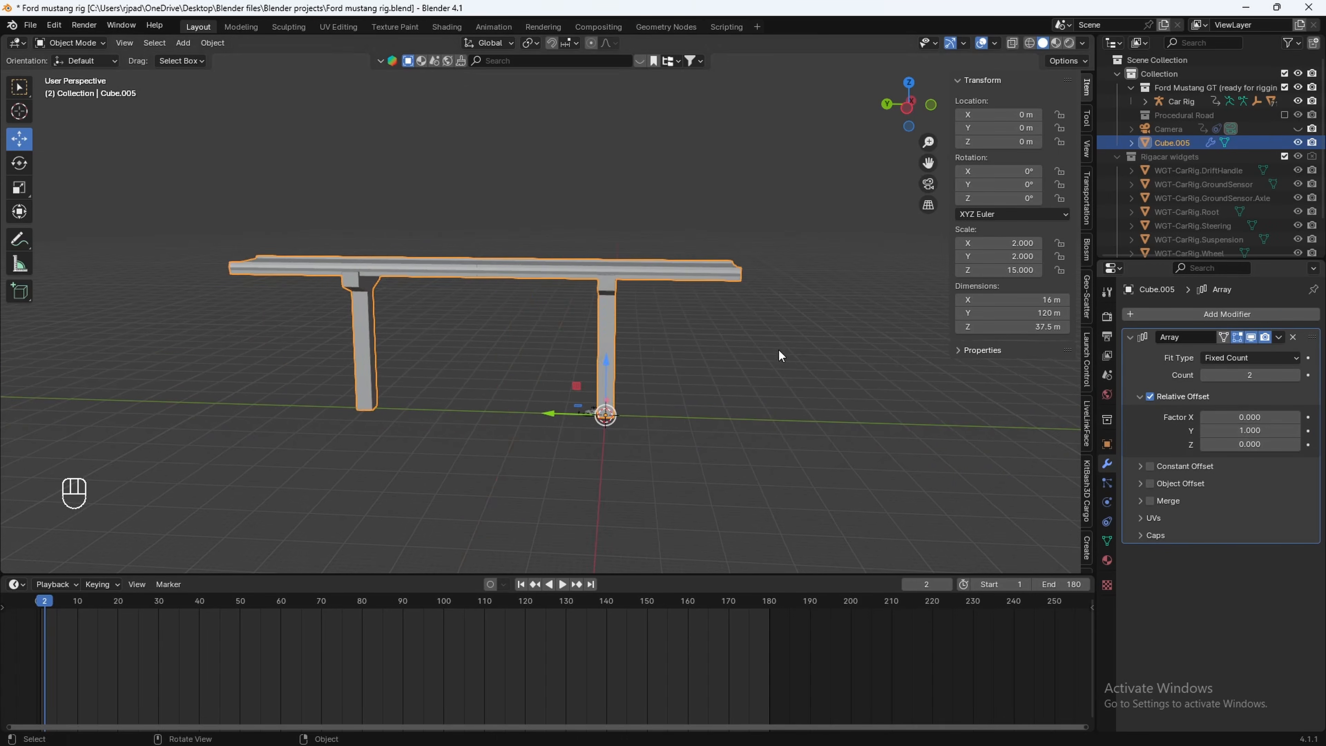
Raise the bridge array's count to 10
scroll(797, 338, down, 2)
click(1297, 375)
click(1296, 375)
click(1297, 375)
click(1297, 375)
middle_drag(537, 405, 496, 407)
shift+middle_drag(389, 369, 465, 384)
middle_drag(465, 384, 543, 378)
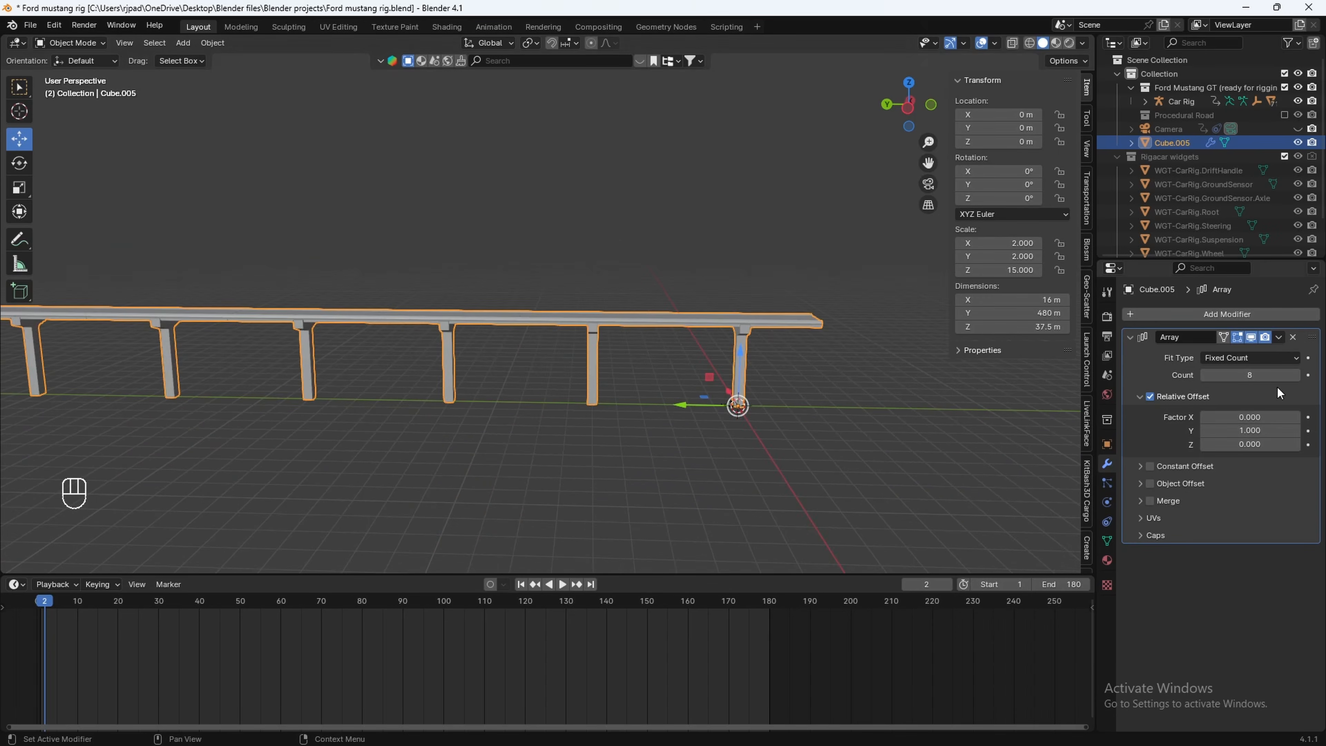
click(1296, 375)
click(1297, 375)
middle_drag(674, 386, 611, 392)
shift+middle_drag(611, 391, 565, 364)
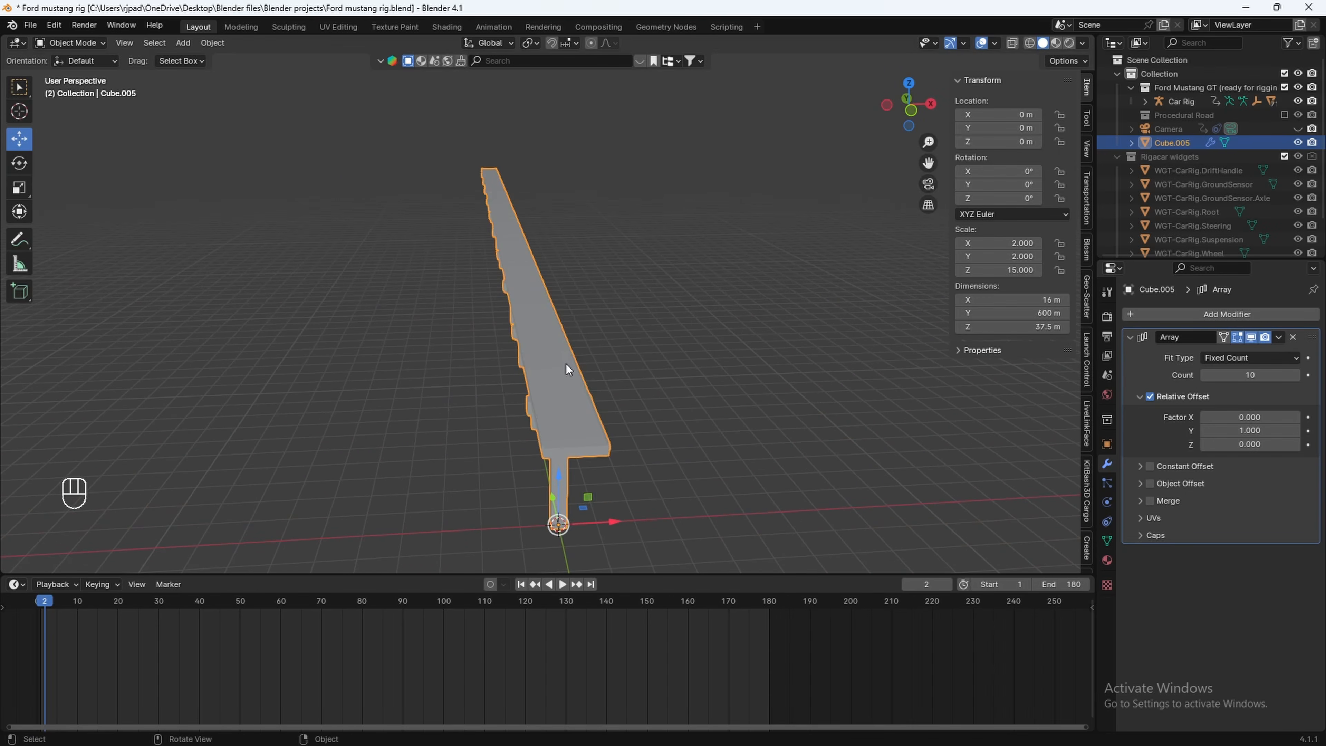
Duplicate the arrayed bridge and move the copy about 84.9 m along X
key(shift+d)
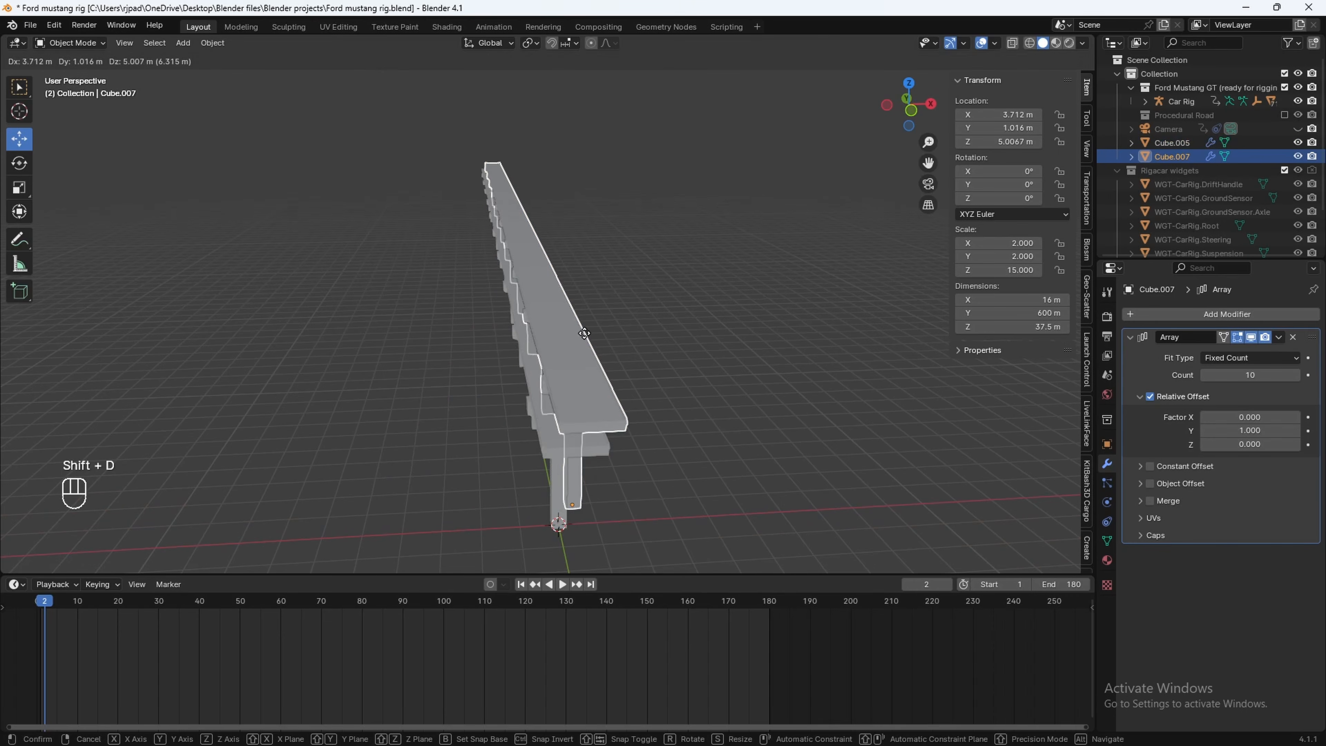
right_click(559, 308)
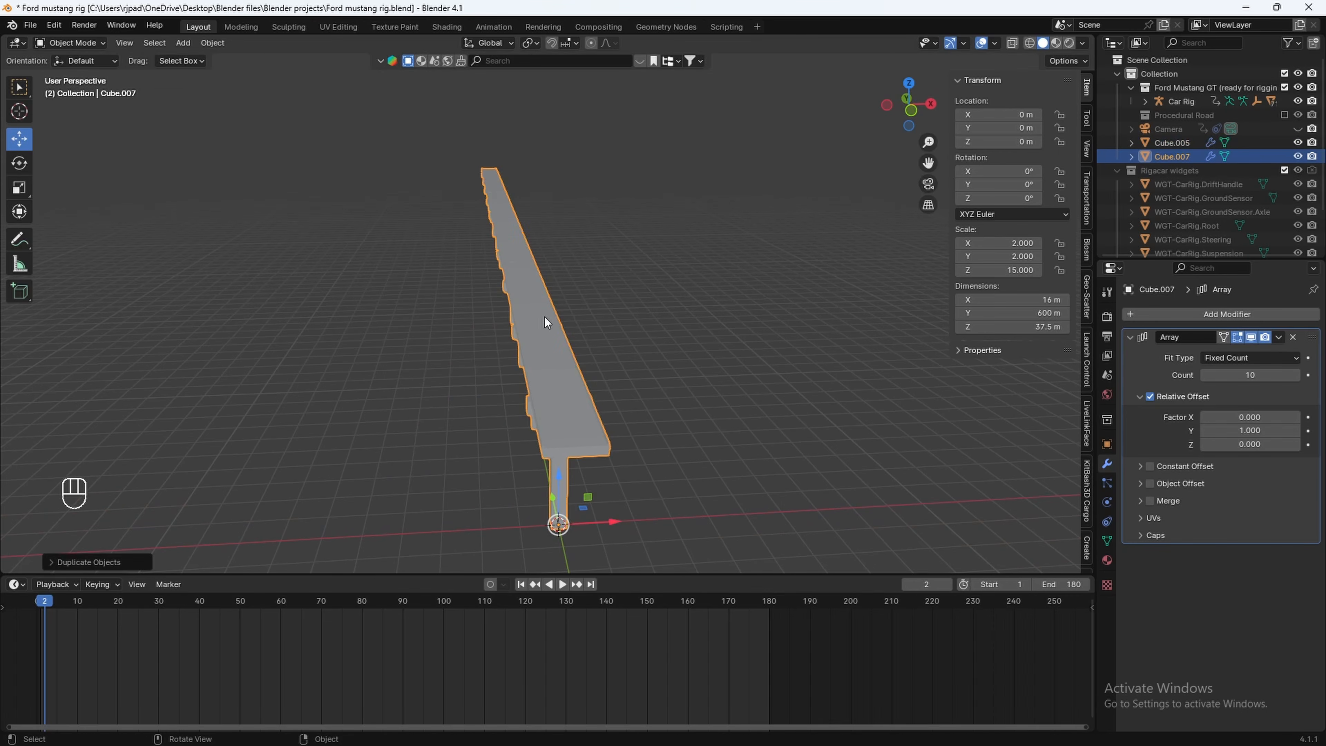
drag(612, 520, 930, 469)
shift+middle_drag(929, 469, 699, 407)
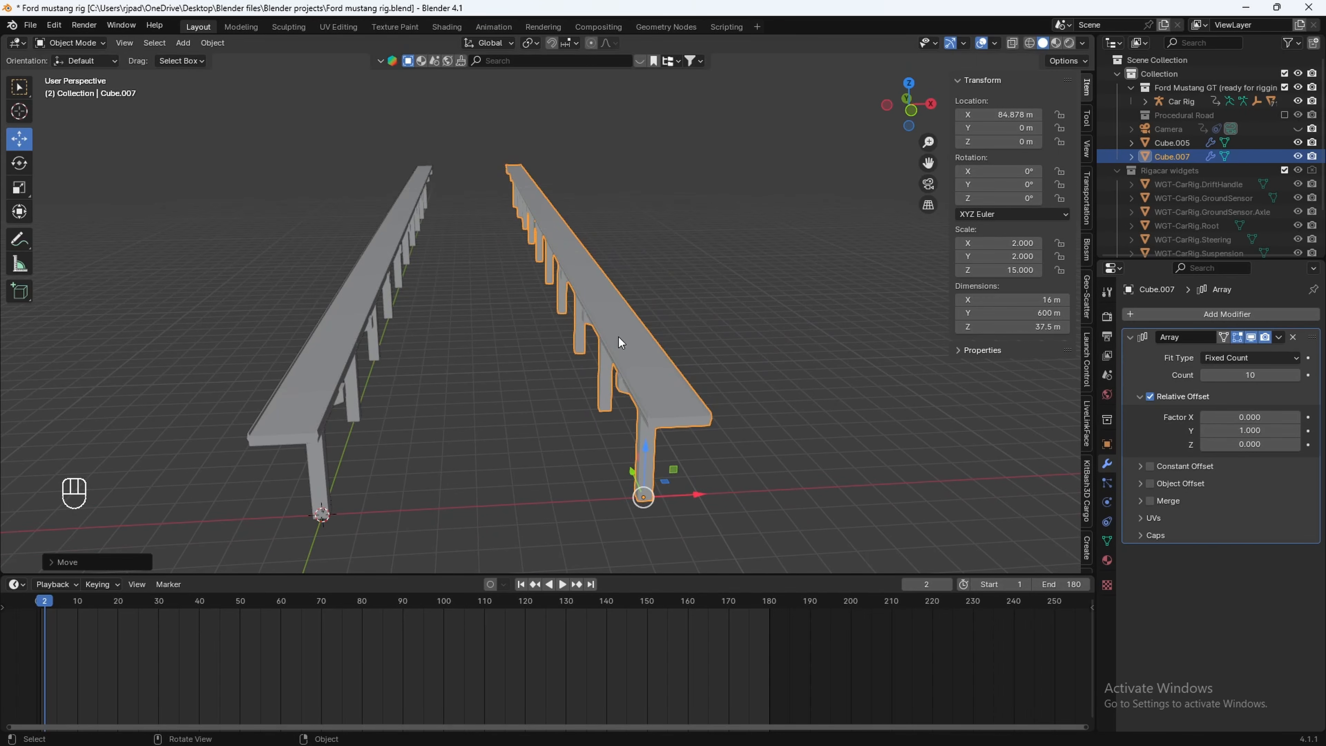
Rename the duplicated bridge as Curvey Highway
key(F2)
text(Curvey )
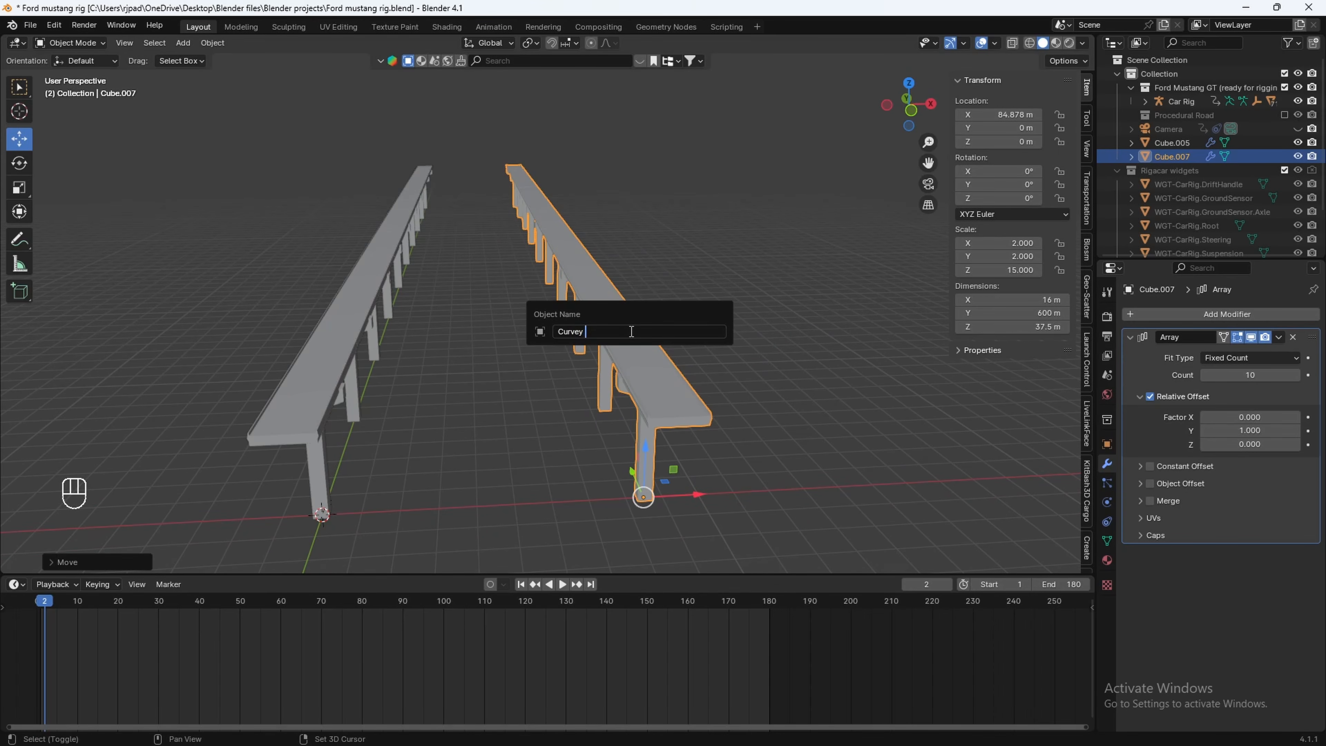
text(Highway)
key(Return)
Rename the original bridge as Straight Highway
click(333, 329)
shift+middle_drag(334, 329, 425, 321)
key(F2)
text(Straigh)
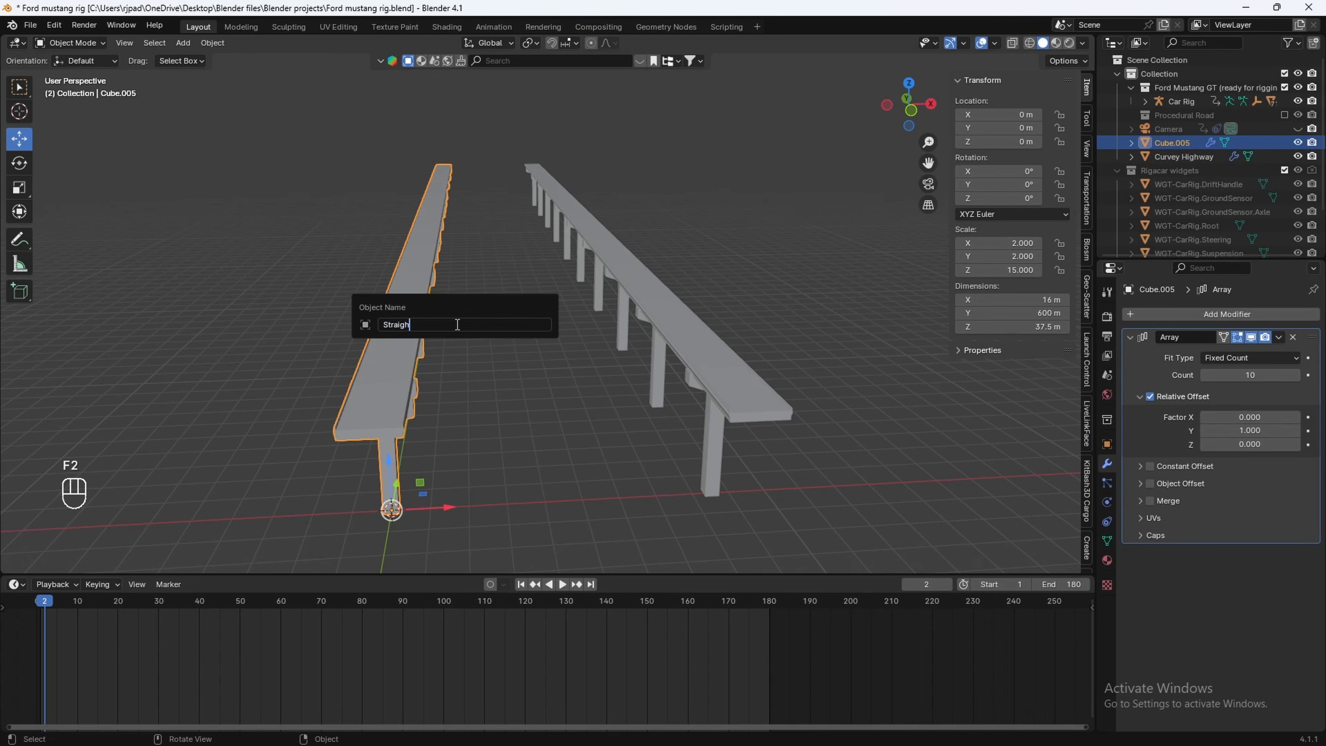
text(t Highway)
key(Return)
Select Curvey Highway and snap the 3D cursor to its origin
middle_drag(457, 324, 490, 371)
click(567, 349)
middle_drag(567, 348, 541, 328)
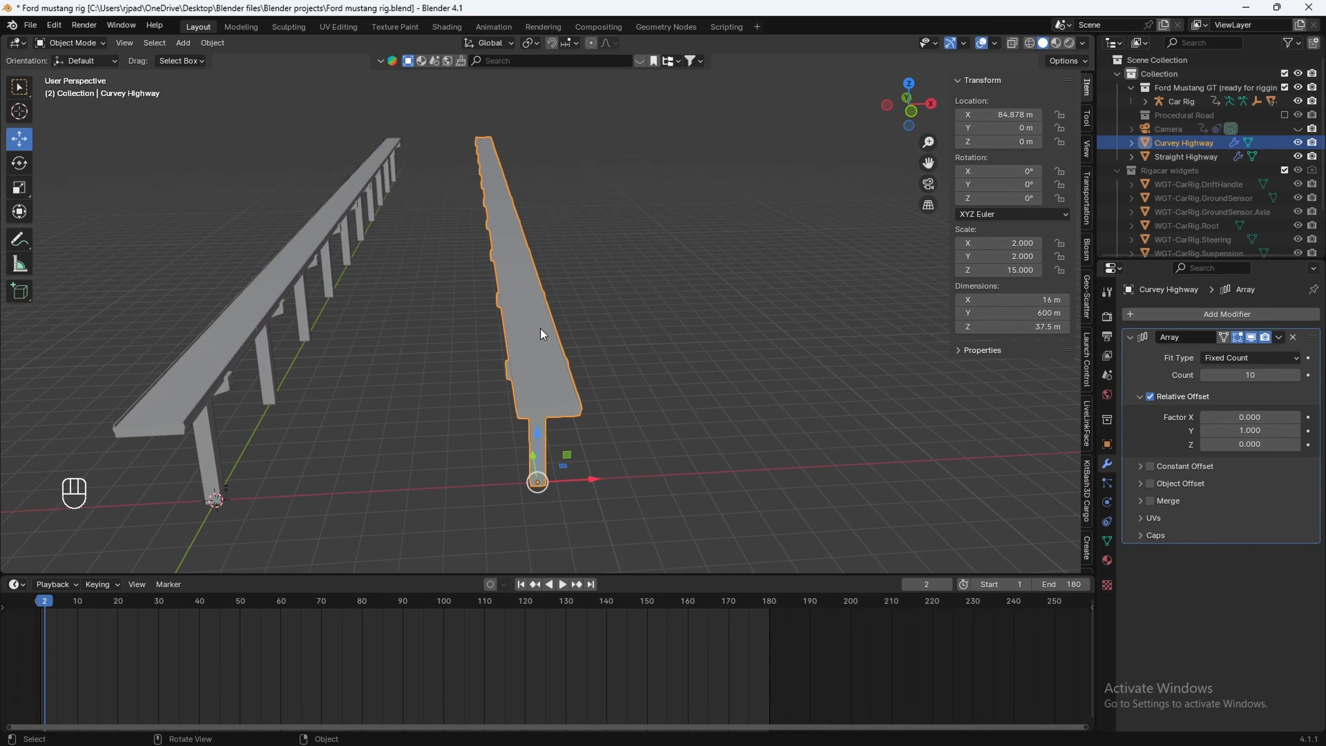
key(shift+s)
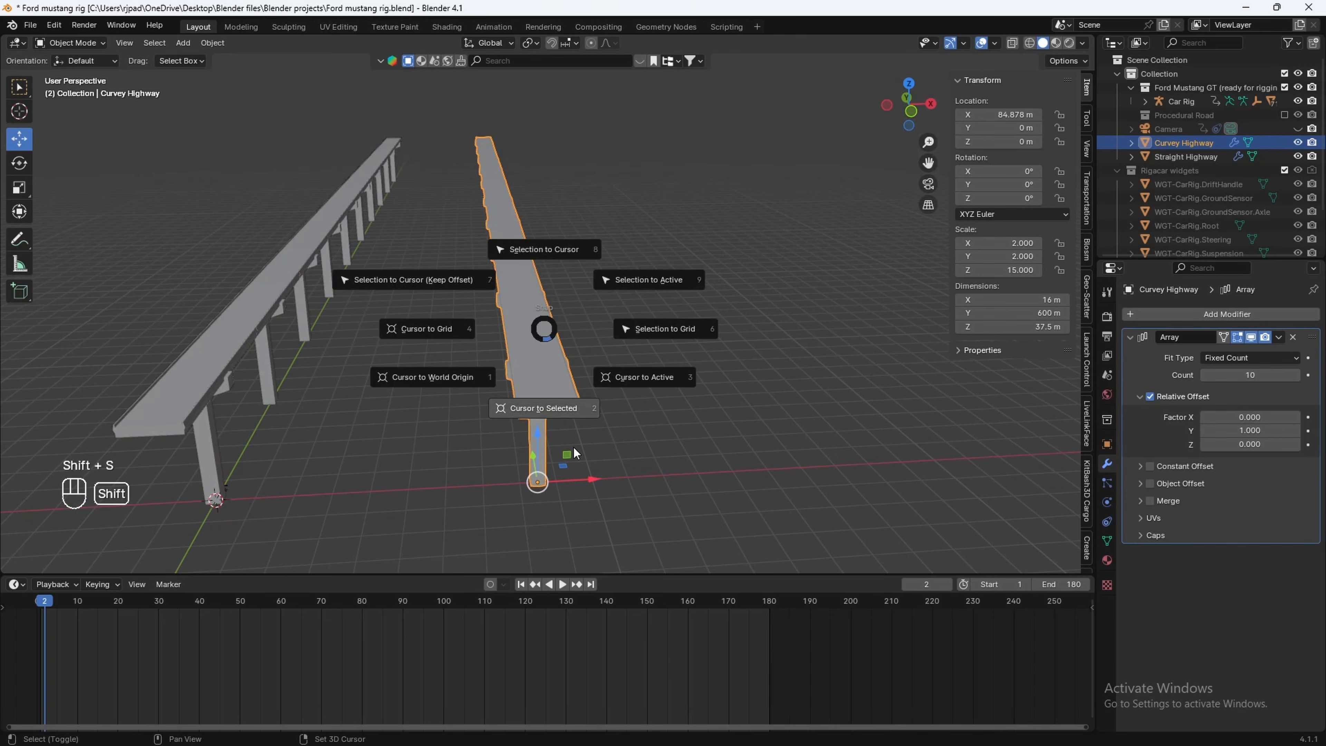
click(553, 419)
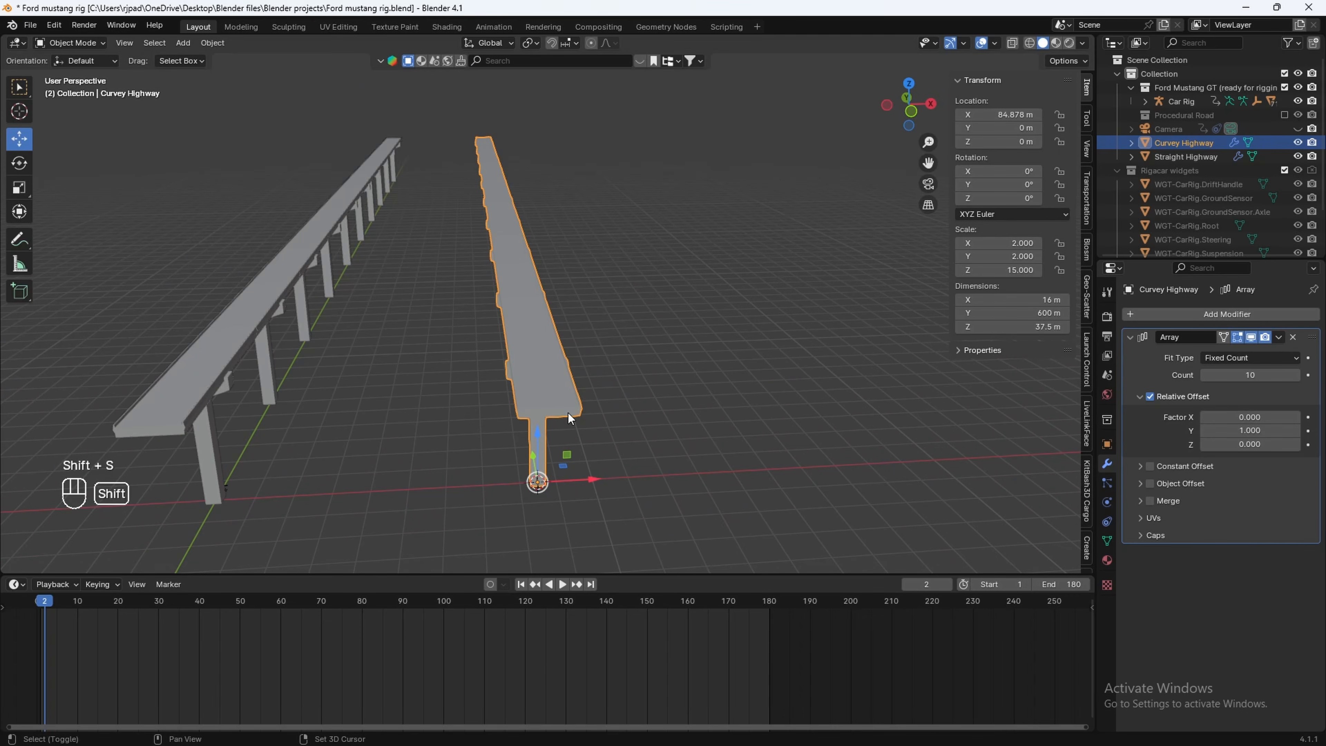
Add a Path curve at the 3D cursor, at the base of Curvey Highway's first pillar
key(shift+a)
mouse_move(534, 433)
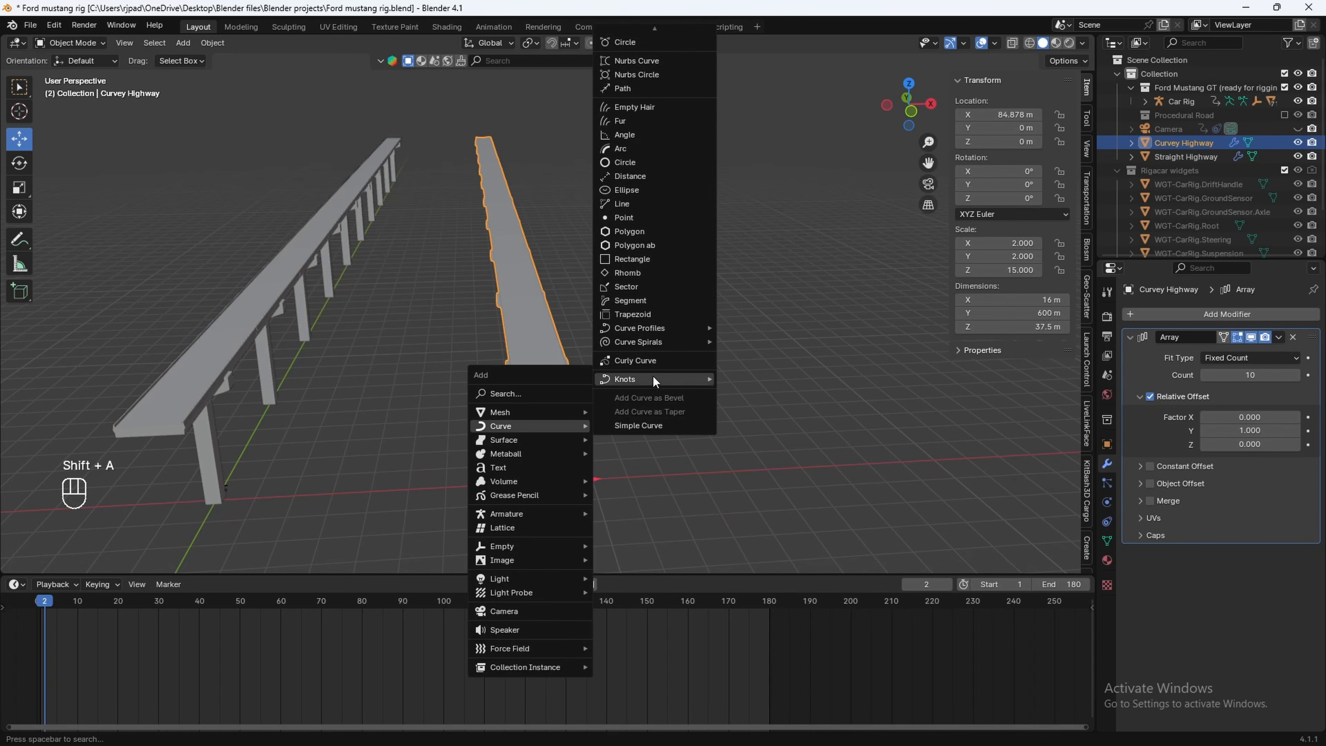
click(647, 85)
middle_drag(604, 405, 576, 388)
scroll(562, 464, up, 5)
middle_drag(562, 464, 602, 390)
scroll(543, 458, up, 3)
scroll(602, 390, down, 4)
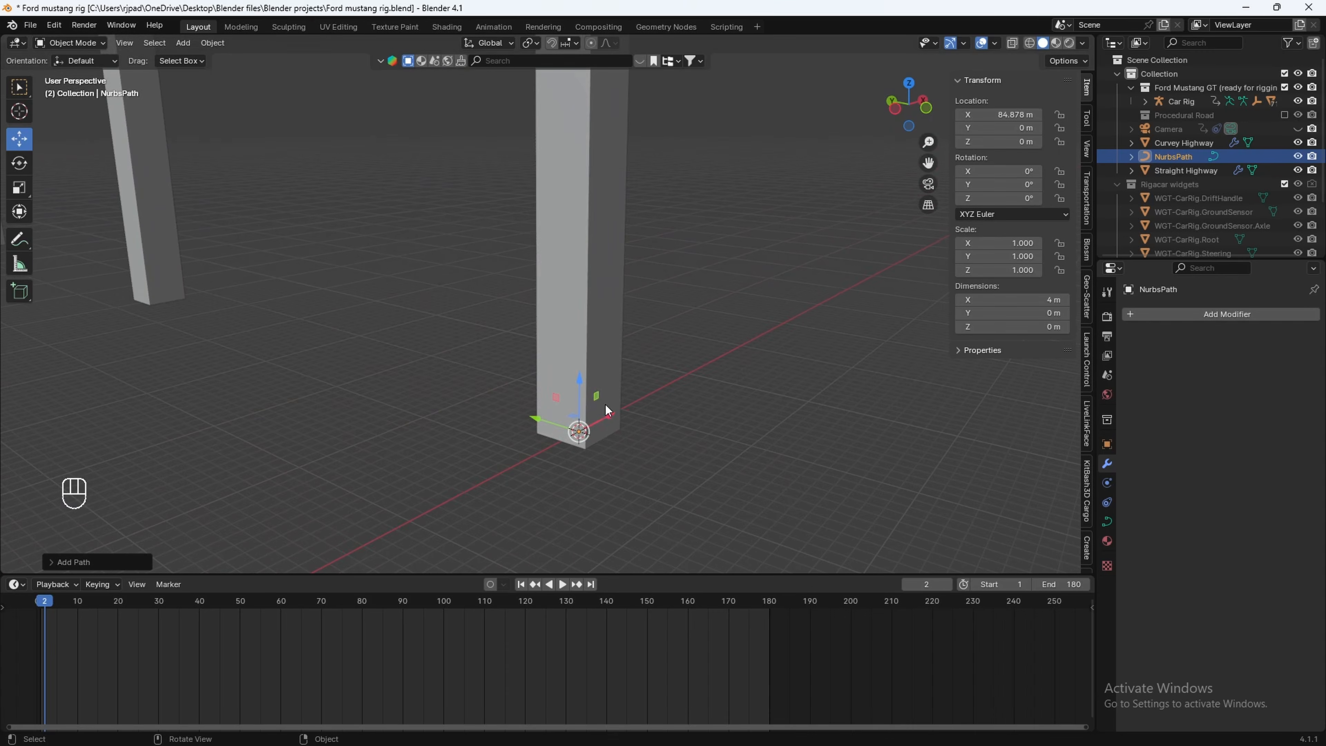
scroll(613, 437, down, 1)
scroll(613, 431, up, 3)
Rotate the path 90° about Z in Object Mode to align it with the bridge's length
key(Tab)
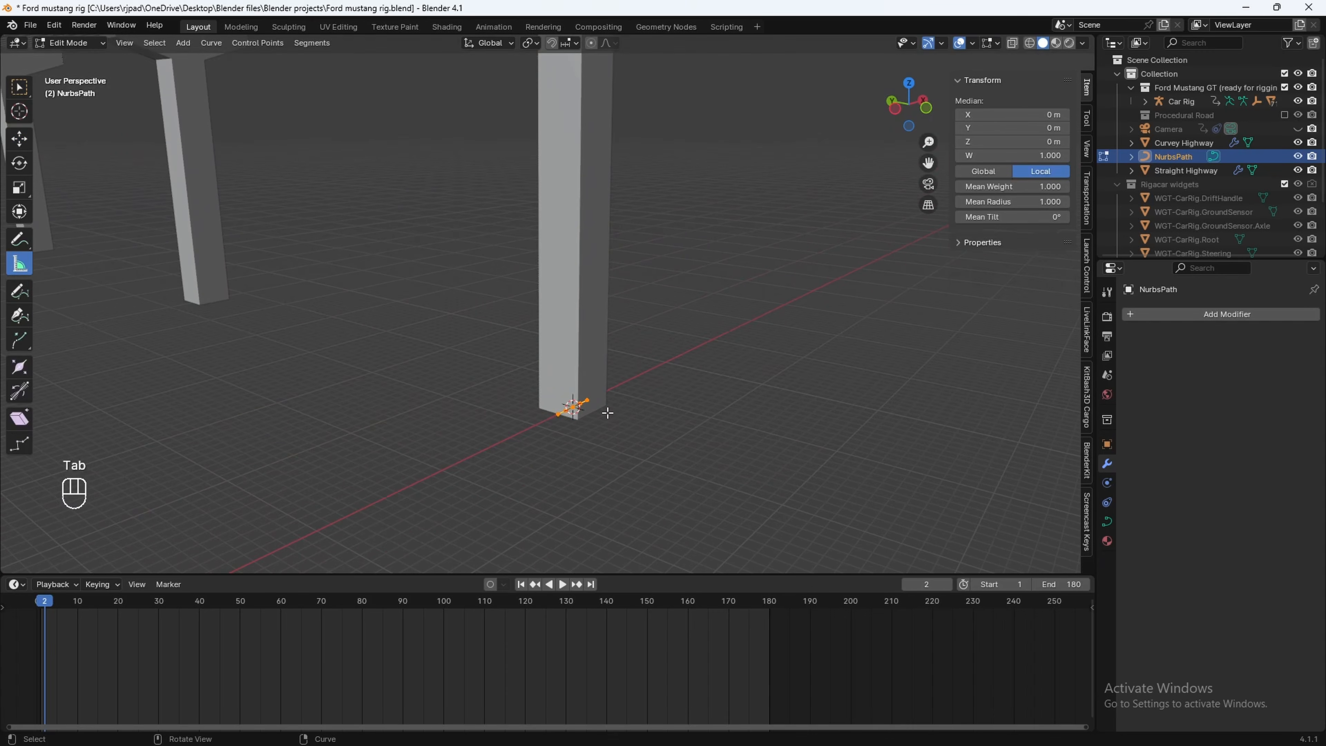
middle_drag(607, 413, 594, 436)
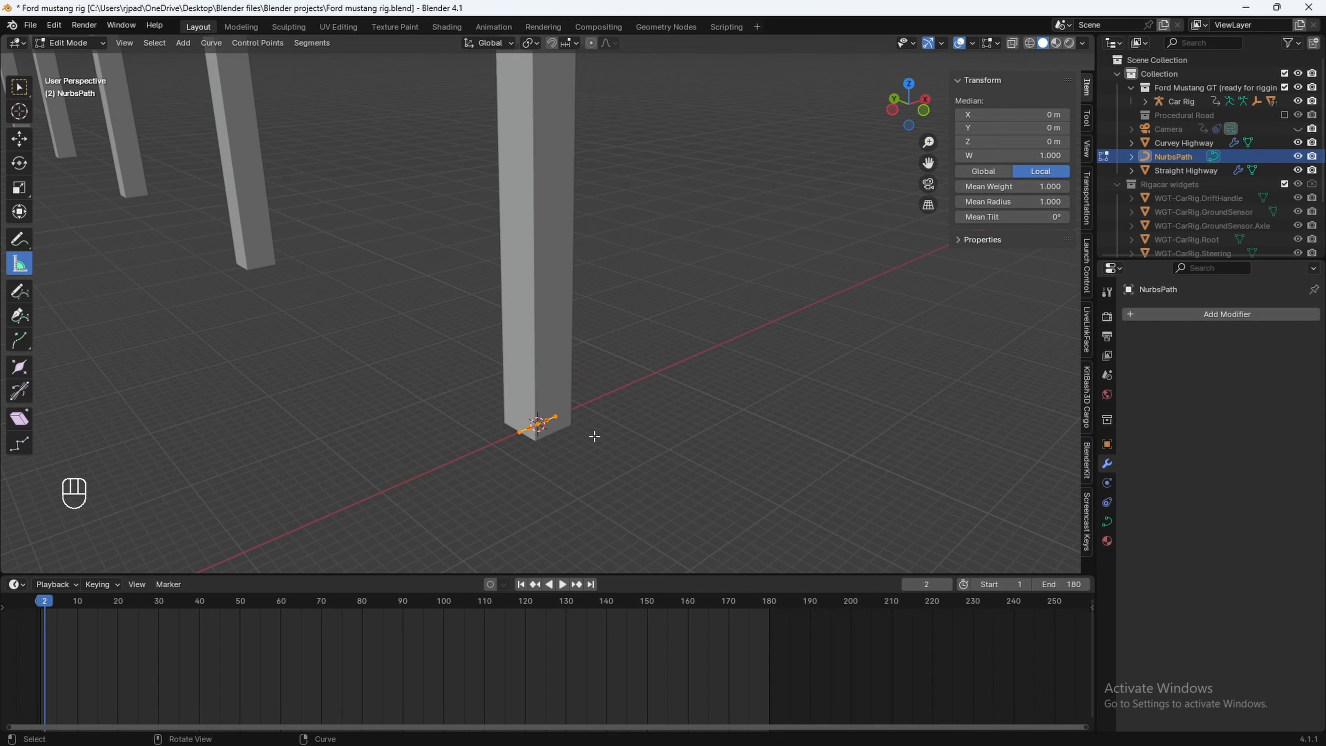
key(Tab)
key(r)
key(z)
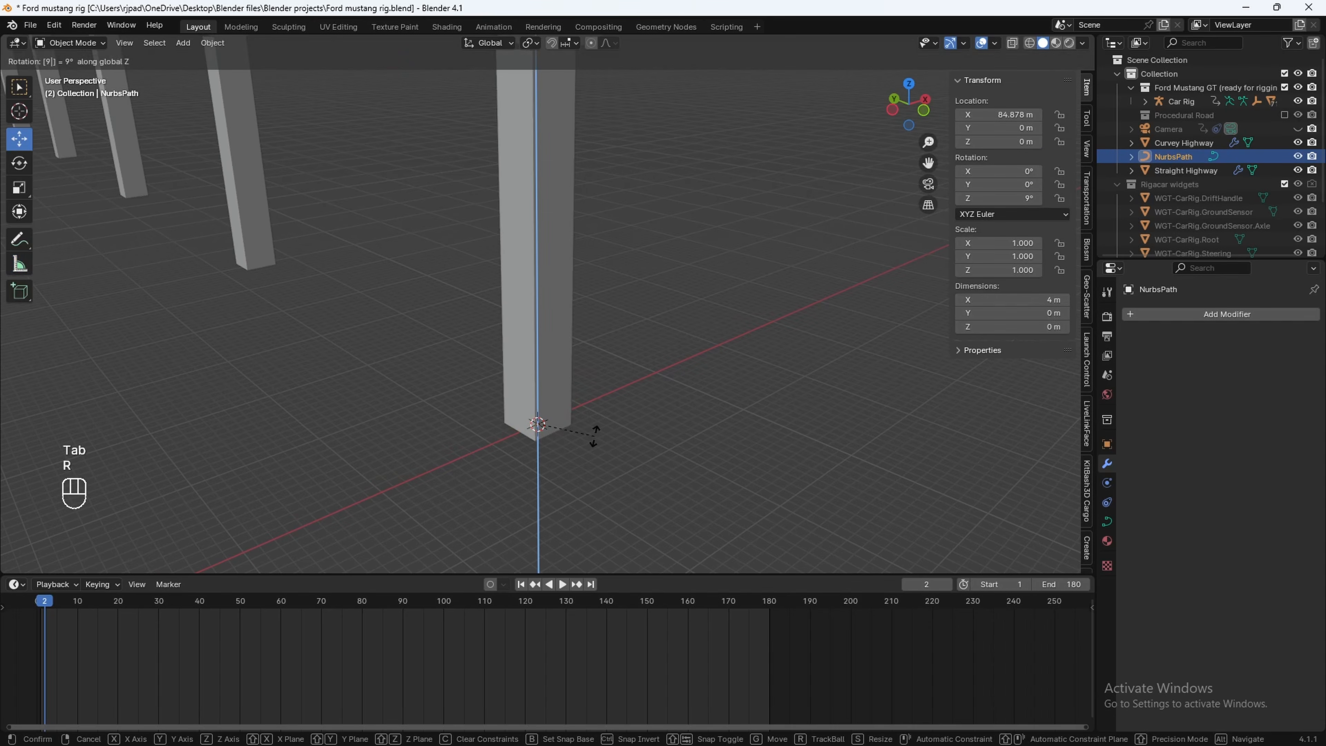
click(594, 435)
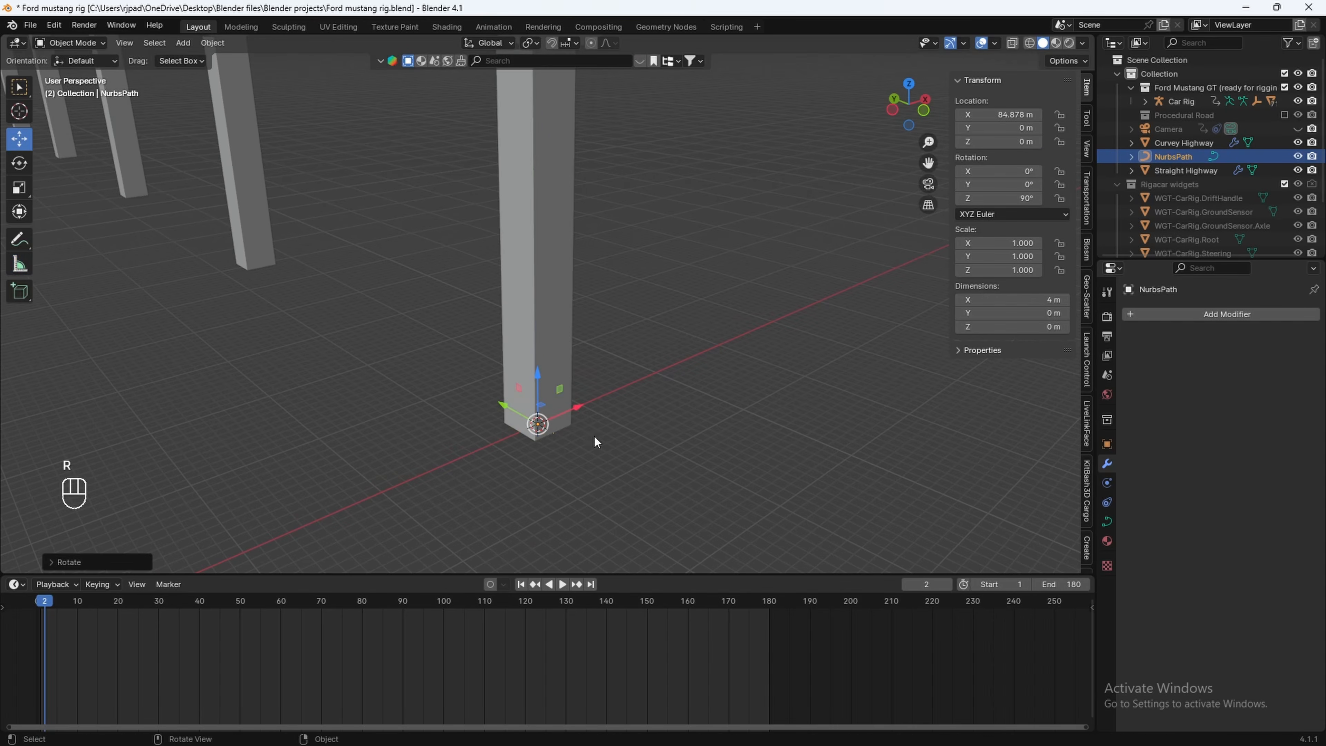
Put the path in Edit Mode, look at it from directly below and activate the Select Box tool
key(Tab)
middle_drag(571, 439, 526, 464)
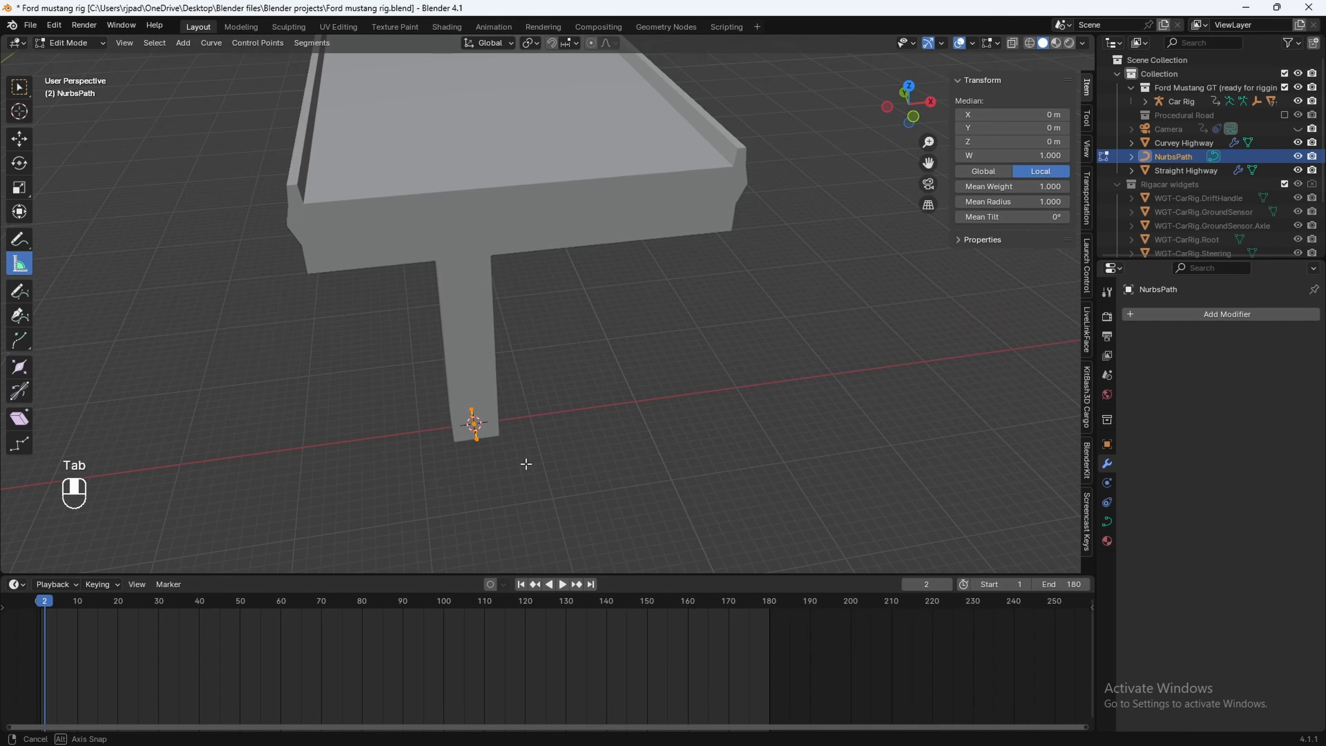
mouse_move(475, 409)
middle_down()
mouse_move(447, 393)
mouse_move(464, 393)
middle_up()
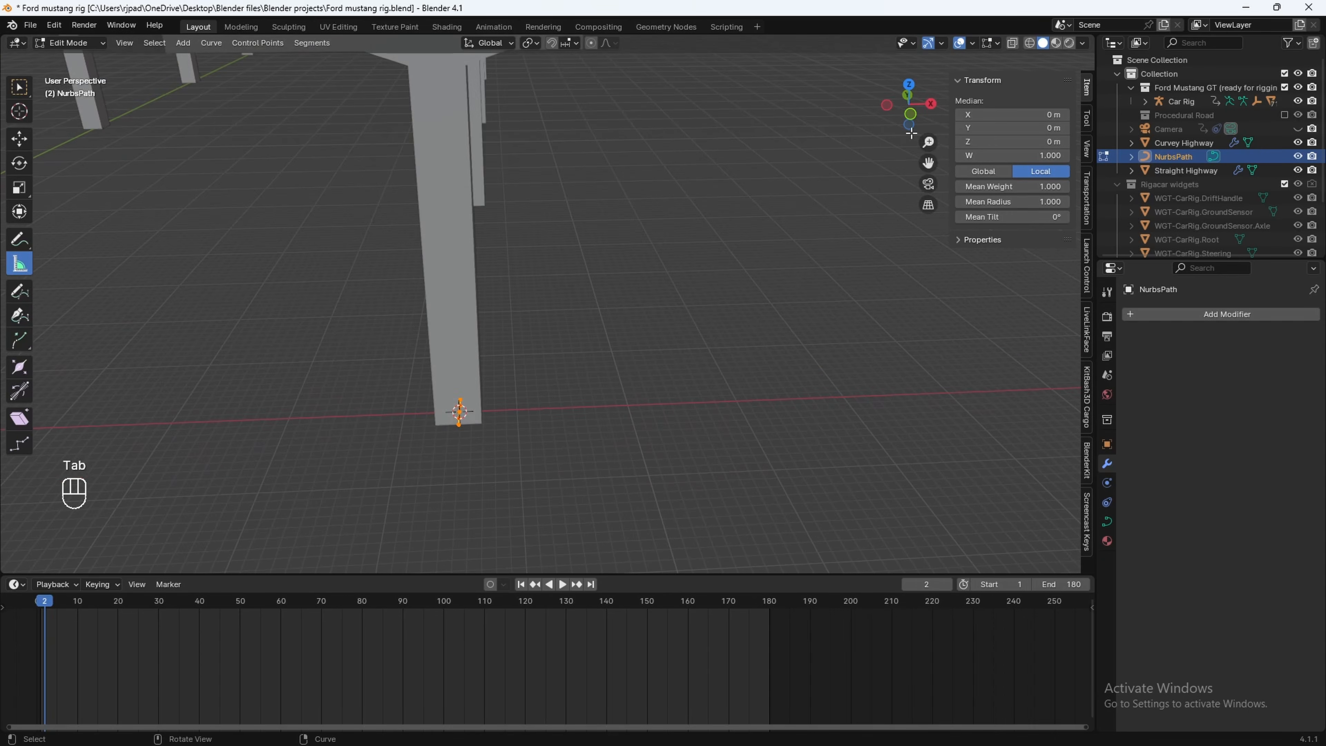
click(907, 127)
scroll(527, 287, down, 5)
shift+middle_drag(532, 303, 531, 314)
scroll(490, 319, up, 8)
drag(475, 310, 594, 302)
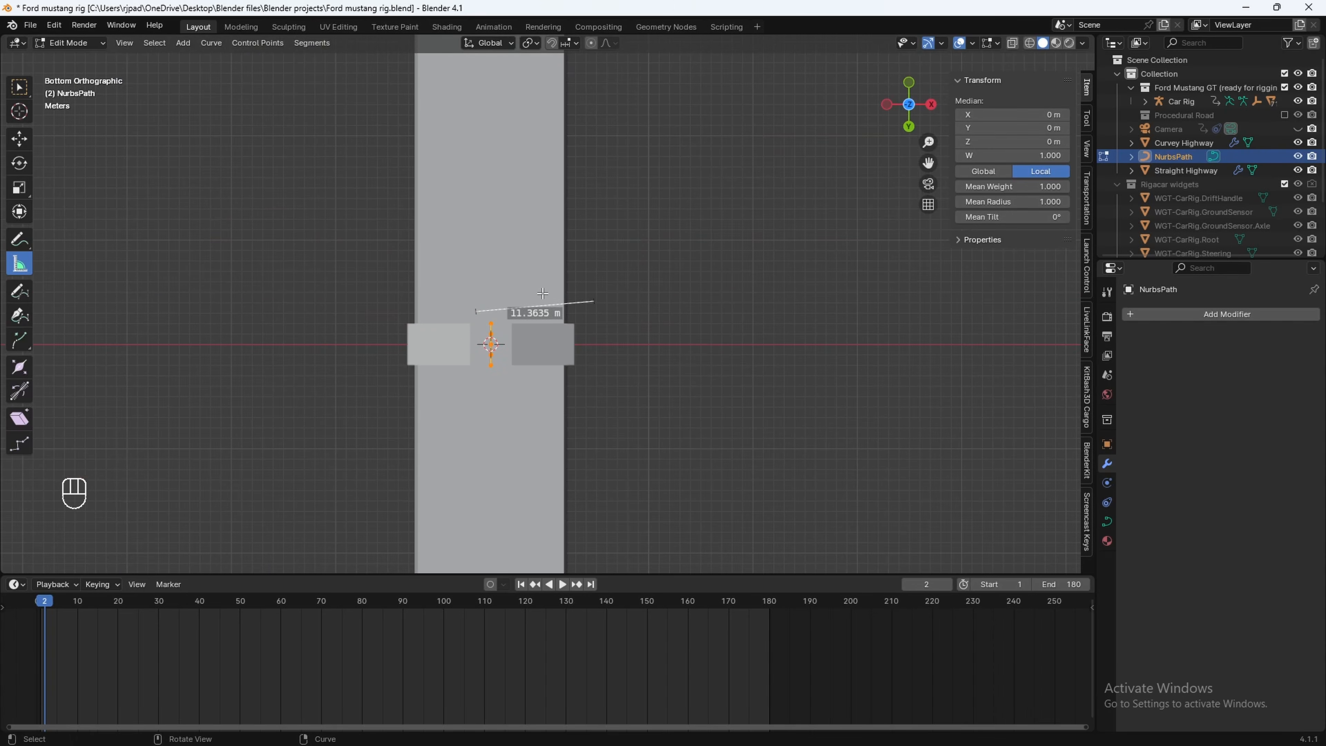
click(18, 88)
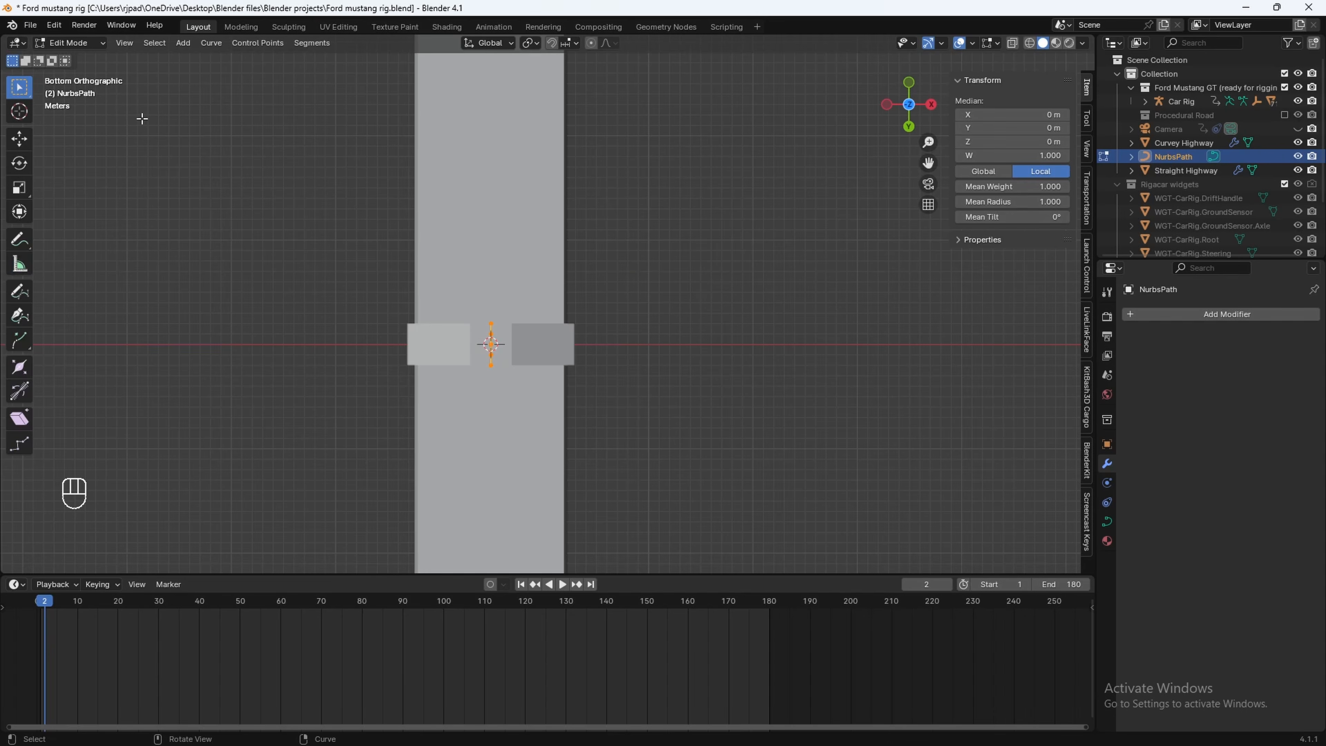
Move the path's first control point along Y to the bridge's near end, at about -29.8 m local X
drag(472, 302, 510, 328)
scroll(547, 303, down, 6)
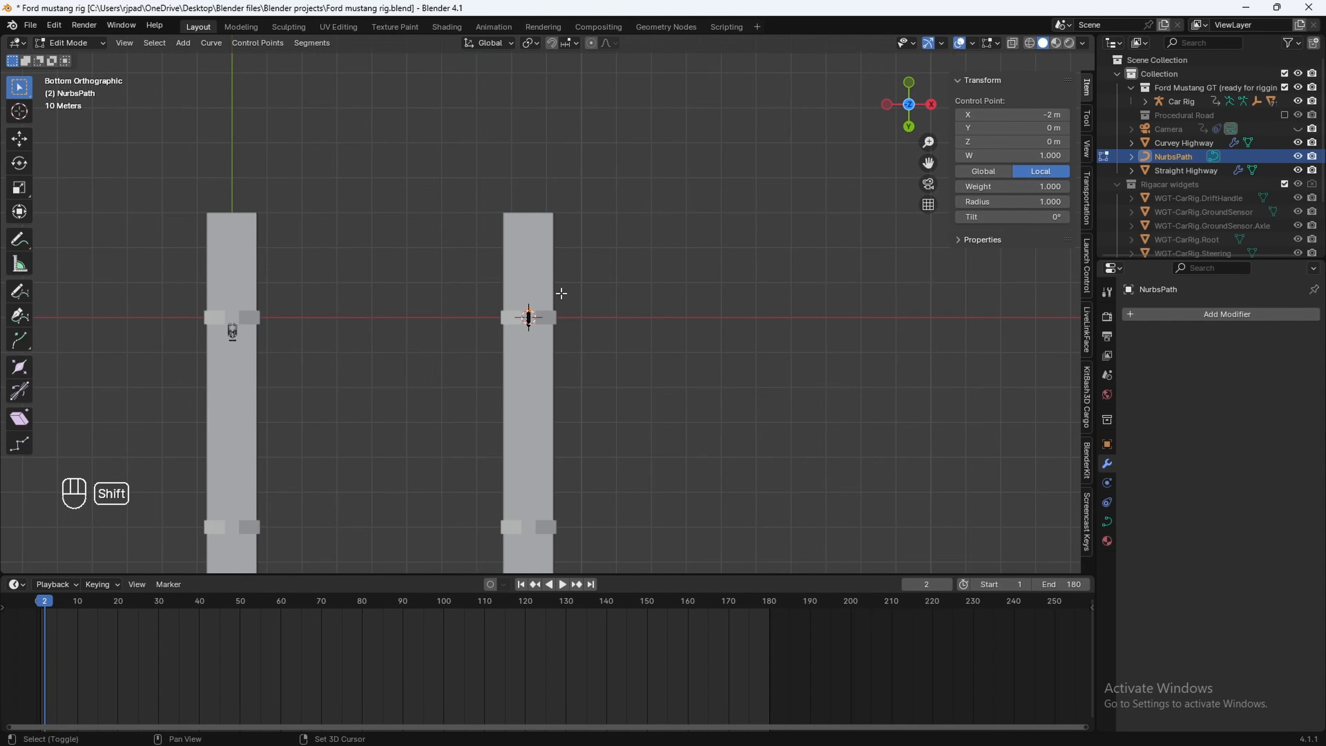
shift+middle_drag(559, 293, 564, 311)
scroll(564, 311, up, 3)
key(g)
key(y)
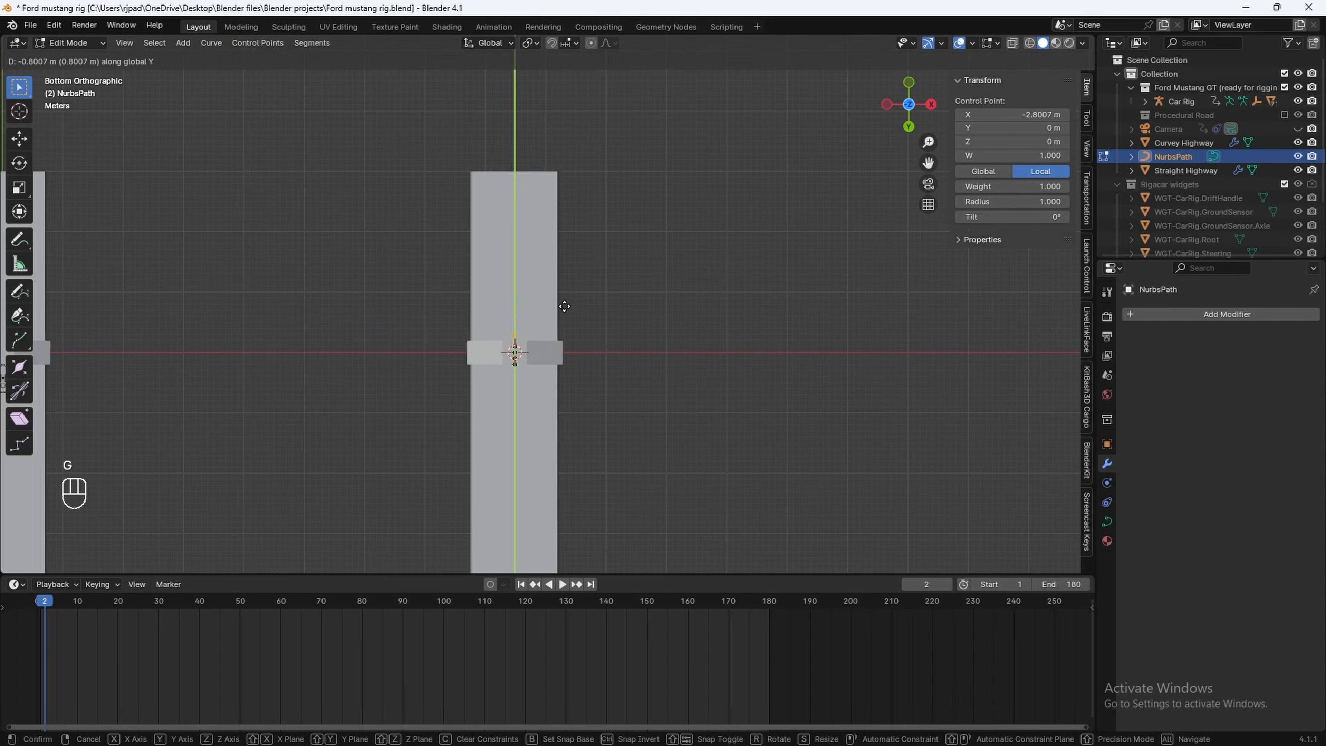
click(574, 145)
shift+middle_drag(569, 300, 566, 257)
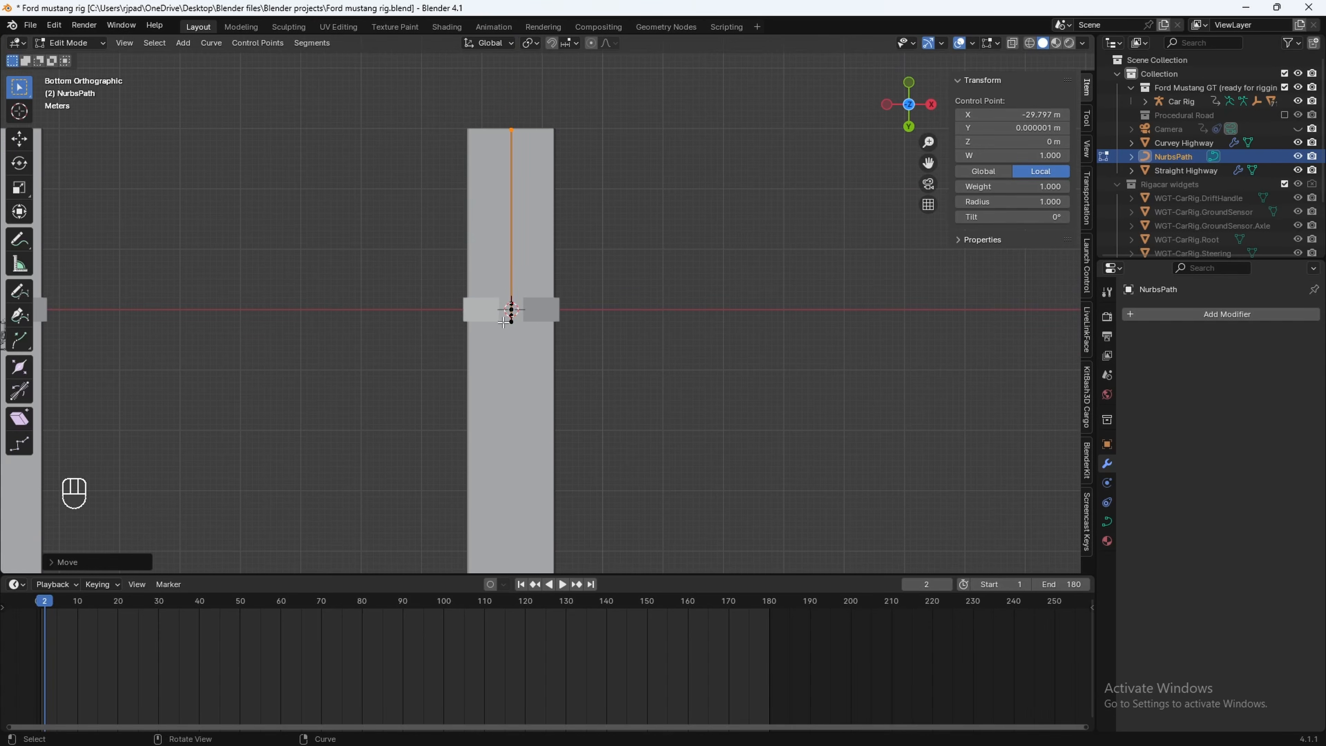
Move the path's opposite end control point along Y toward the bridge's far end, at about 566.8 m local X
scroll(522, 330, up, 3)
scroll(470, 356, down, 7)
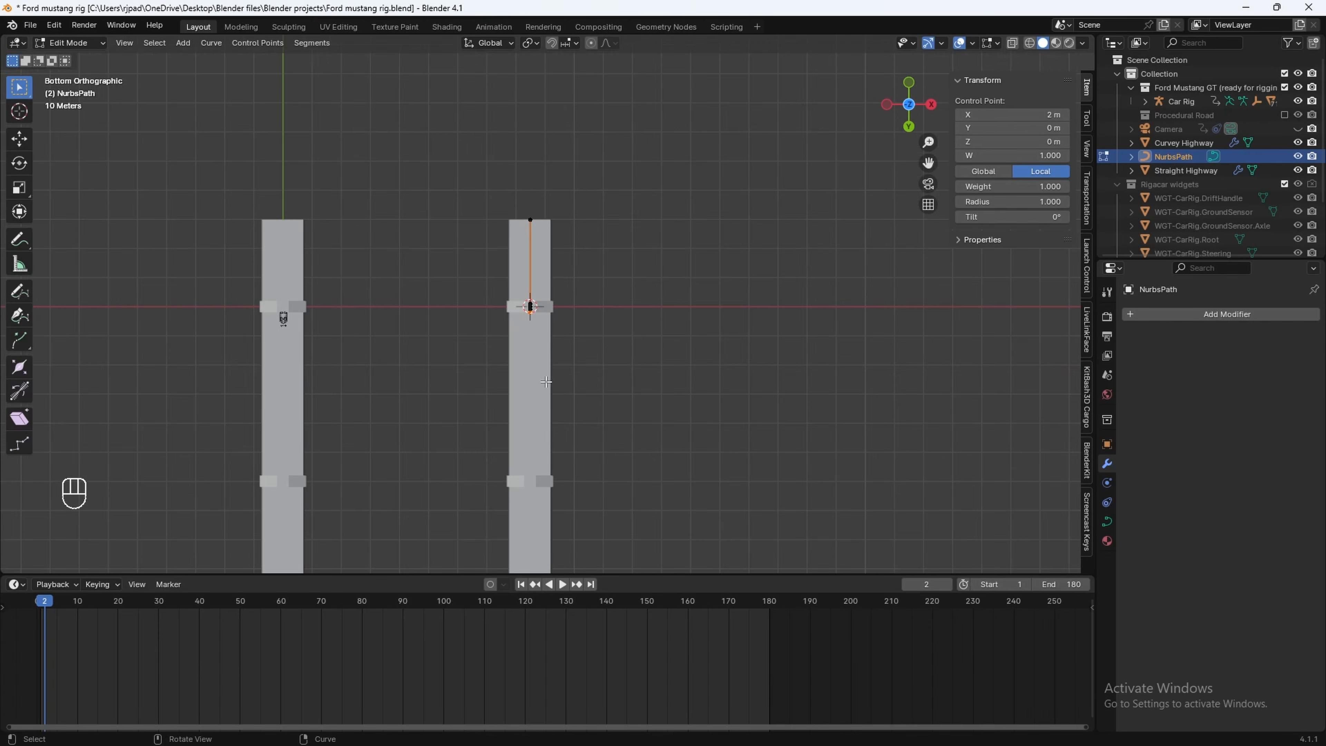
key(g)
key(y)
click(562, 501)
shift+middle_drag(562, 504, 555, 271)
scroll(627, 349, down, 7)
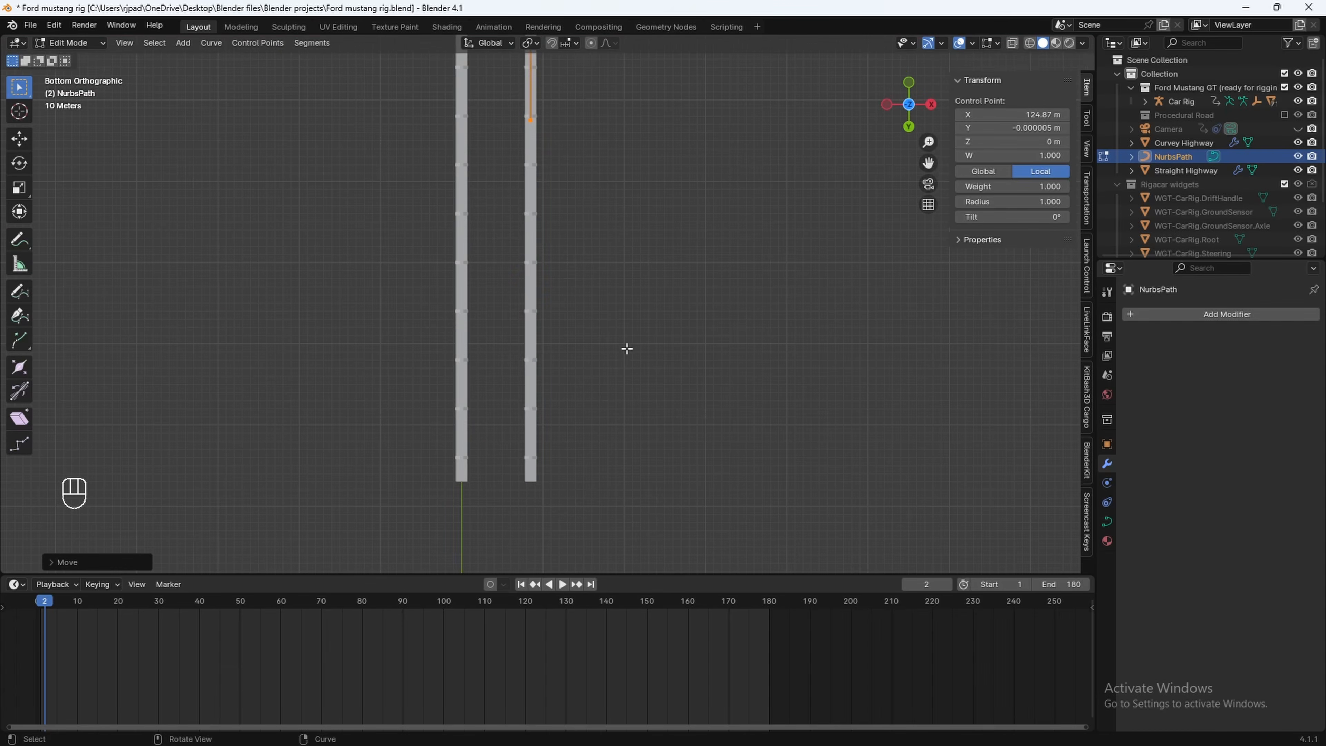
key(g)
key(y)
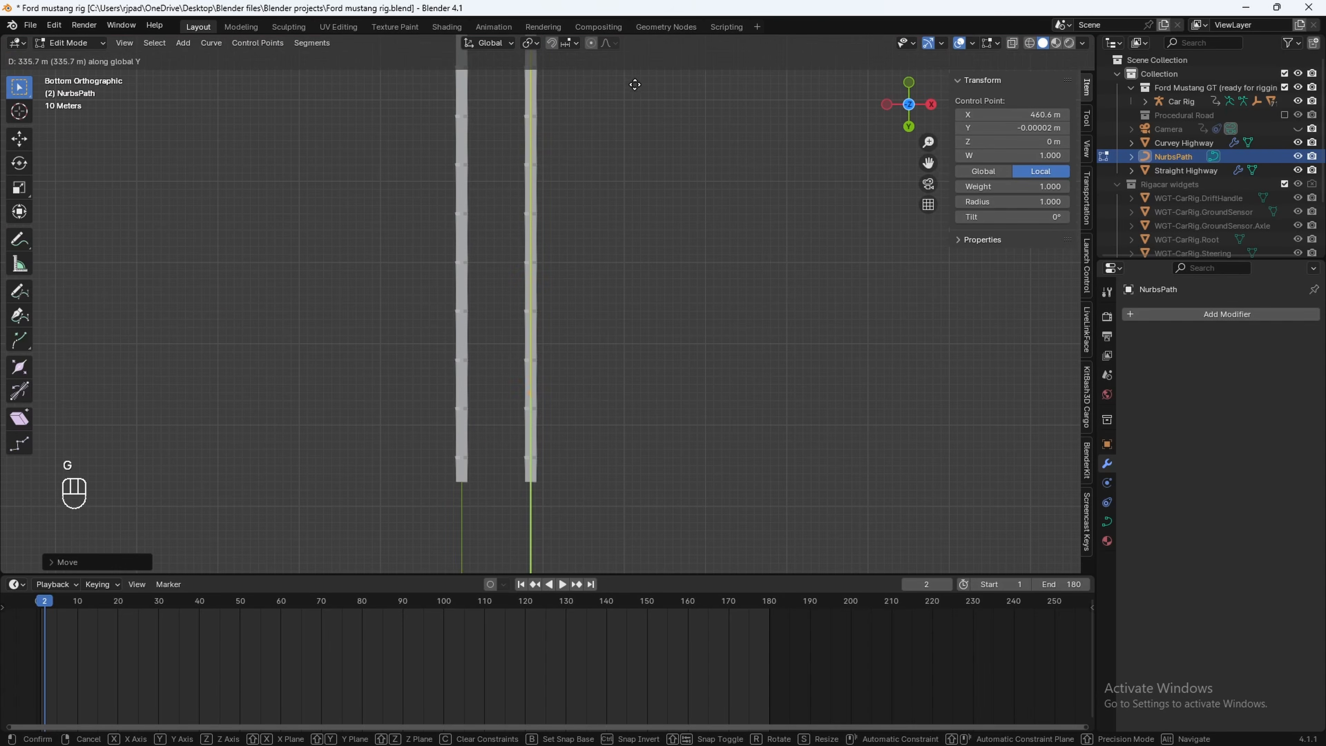
click(614, 171)
Select the path's control point at 1 m local X and move it along Y to about 299.7 m local X
shift+middle_drag(606, 171, 611, 345)
scroll(591, 316, up, 8)
shift+middle_drag(573, 111, 598, 455)
scroll(548, 262, up, 4)
shift+middle_drag(500, 153, 543, 258)
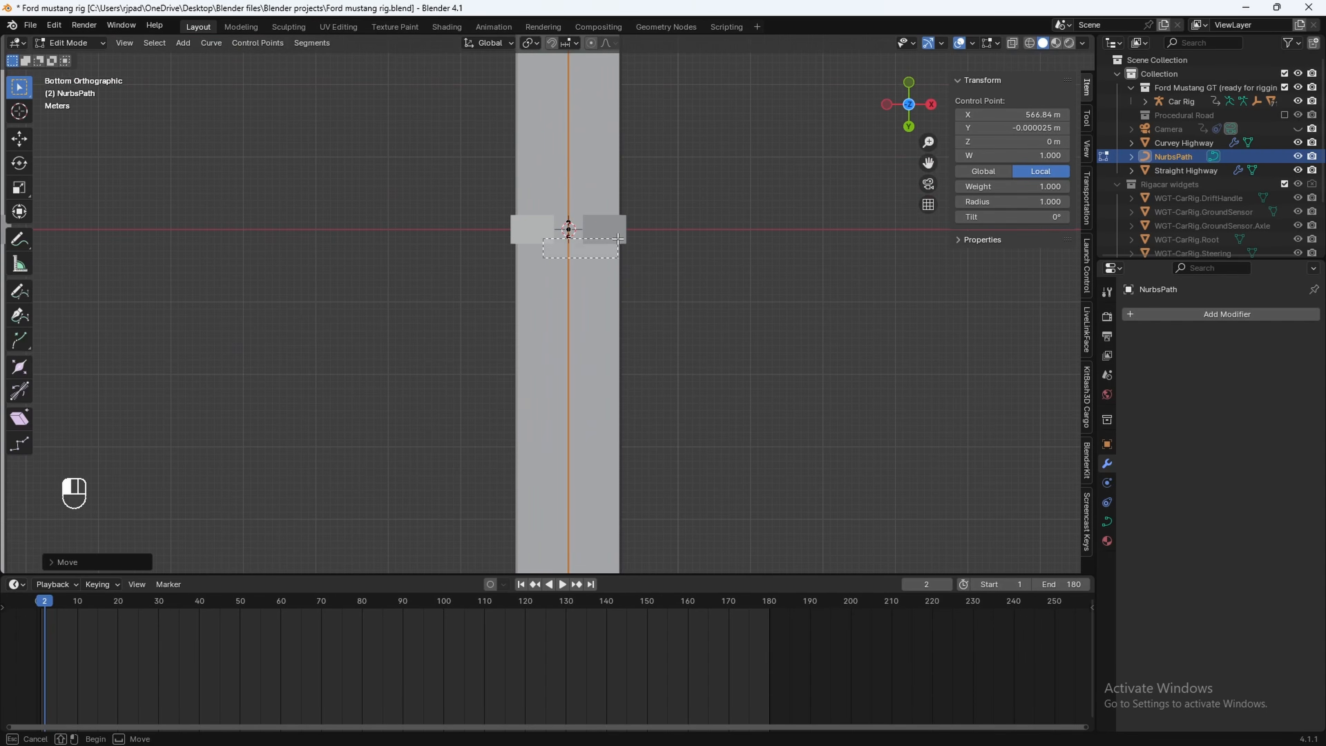
drag(624, 235, 624, 236)
scroll(624, 236, down, 10)
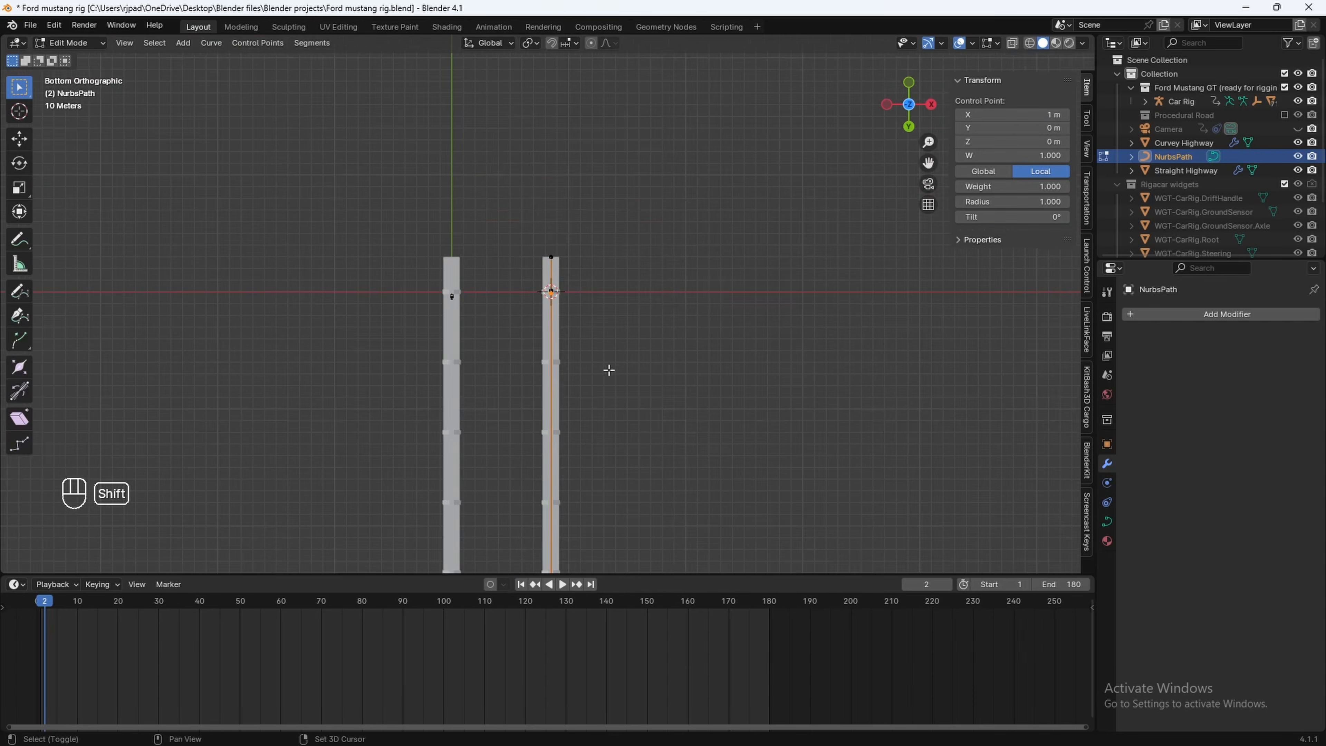
shift+middle_drag(613, 364, 587, 252)
key(g)
key(y)
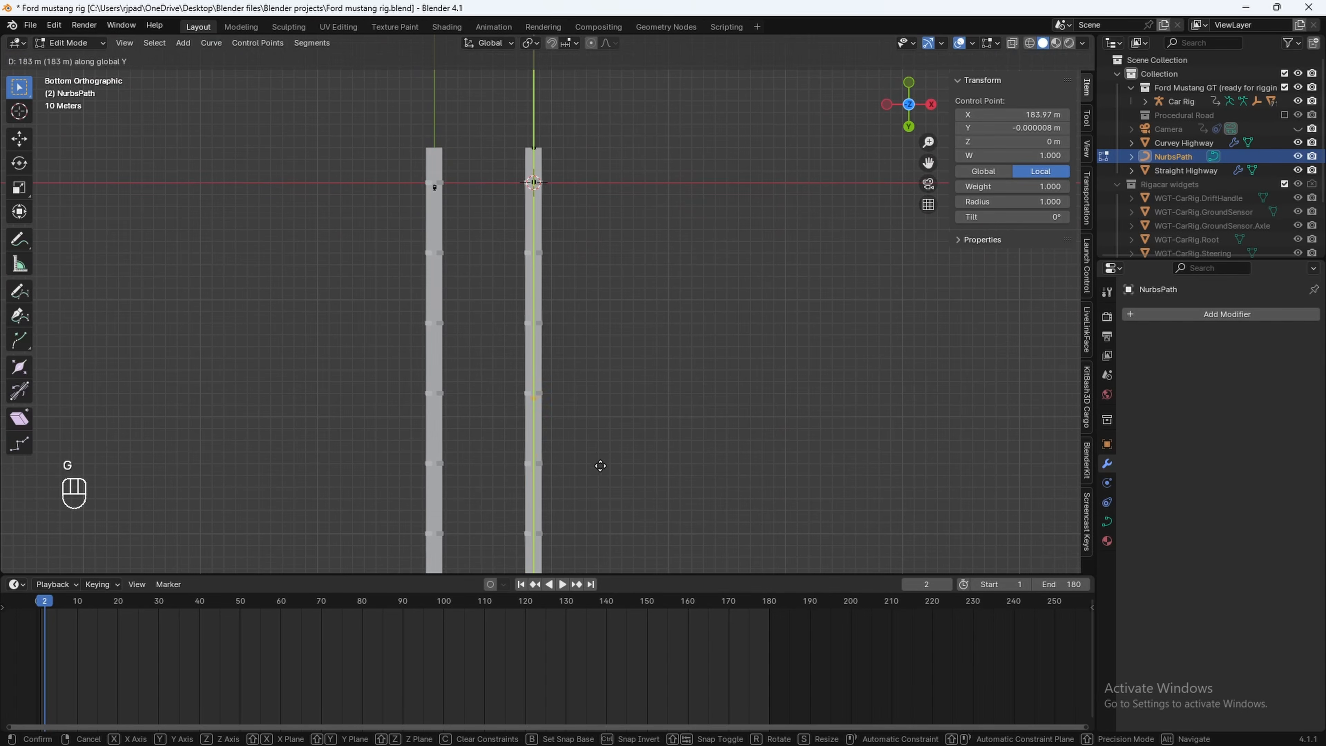
click(573, 64)
Select the next control point near the path's origin and move it along Y to about 179.5 m local X
shift+middle_drag(616, 243, 598, 527)
scroll(503, 320, up, 4)
shift+middle_drag(501, 228, 571, 281)
scroll(572, 281, up, 4)
scroll(569, 251, down, 11)
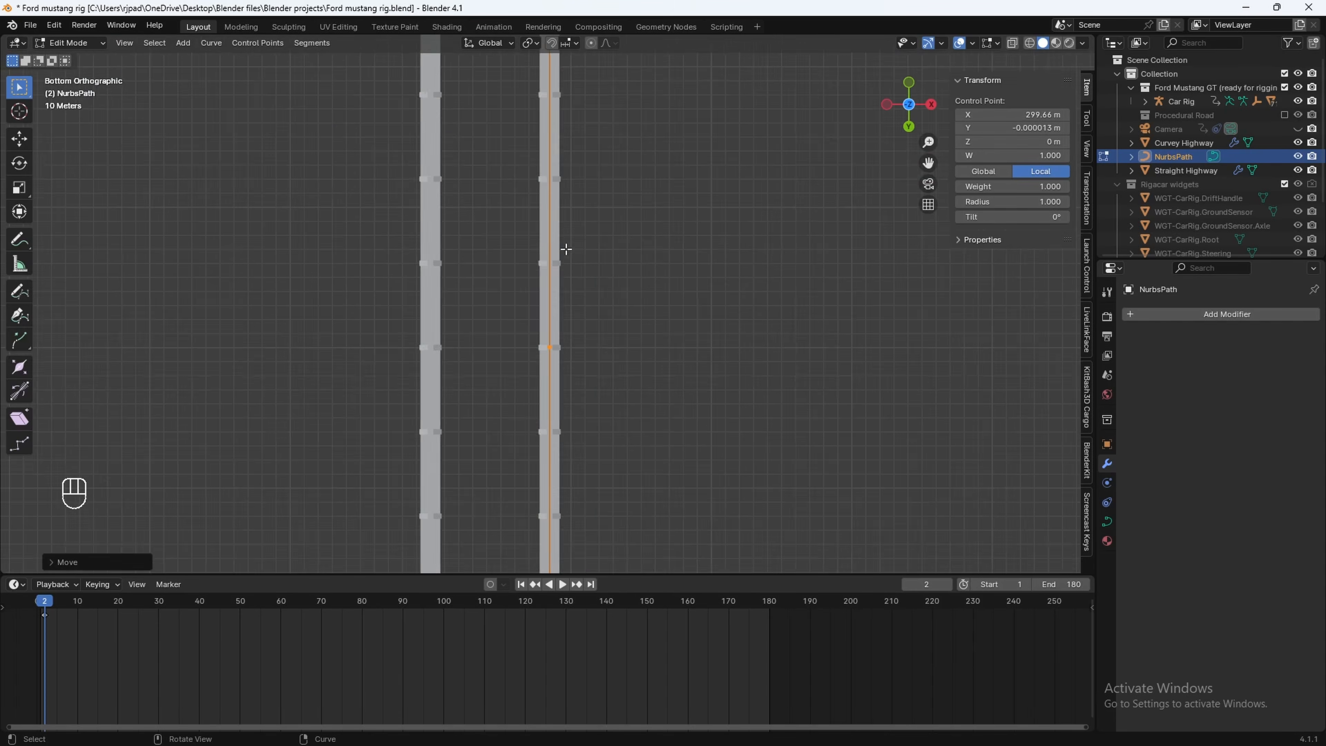
scroll(562, 186, up, 6)
shift+middle_drag(572, 216, 544, 393)
scroll(544, 392, up, 2)
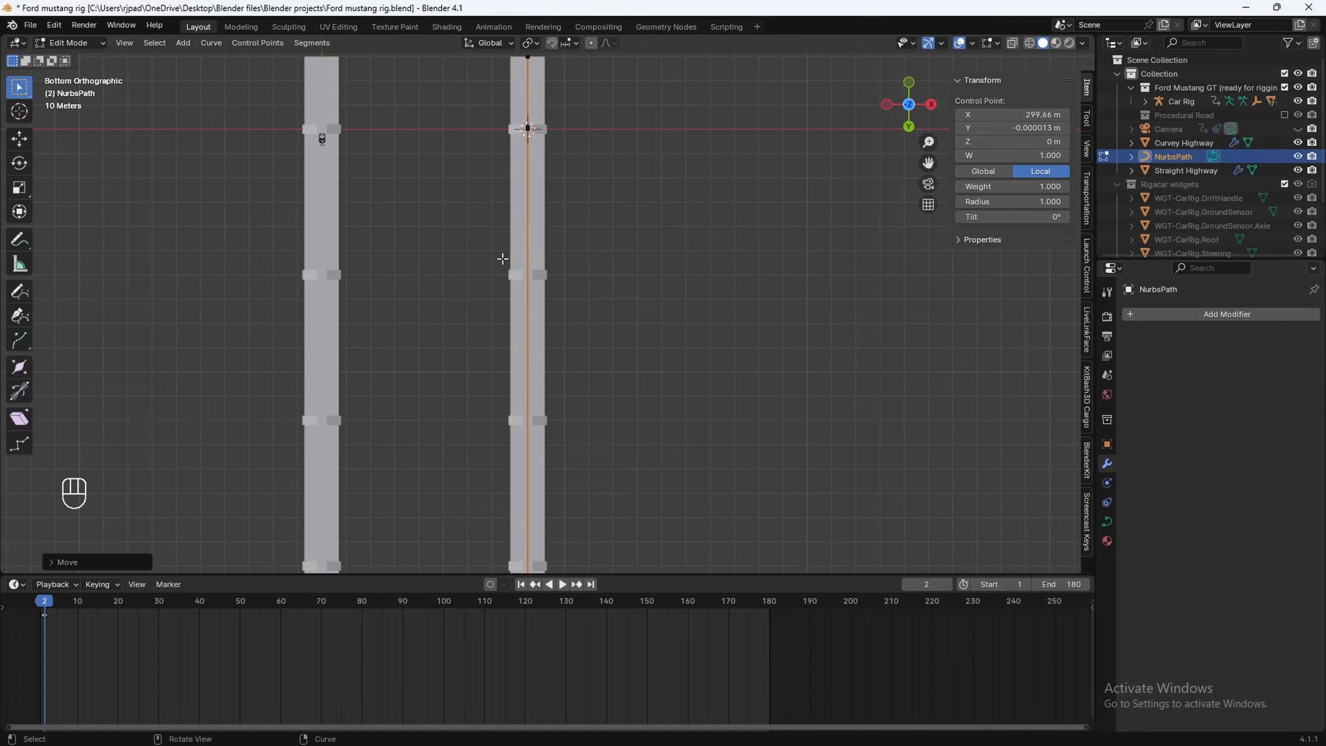
scroll(574, 235, up, 3)
shift+middle_drag(591, 193, 604, 368)
scroll(604, 368, up, 3)
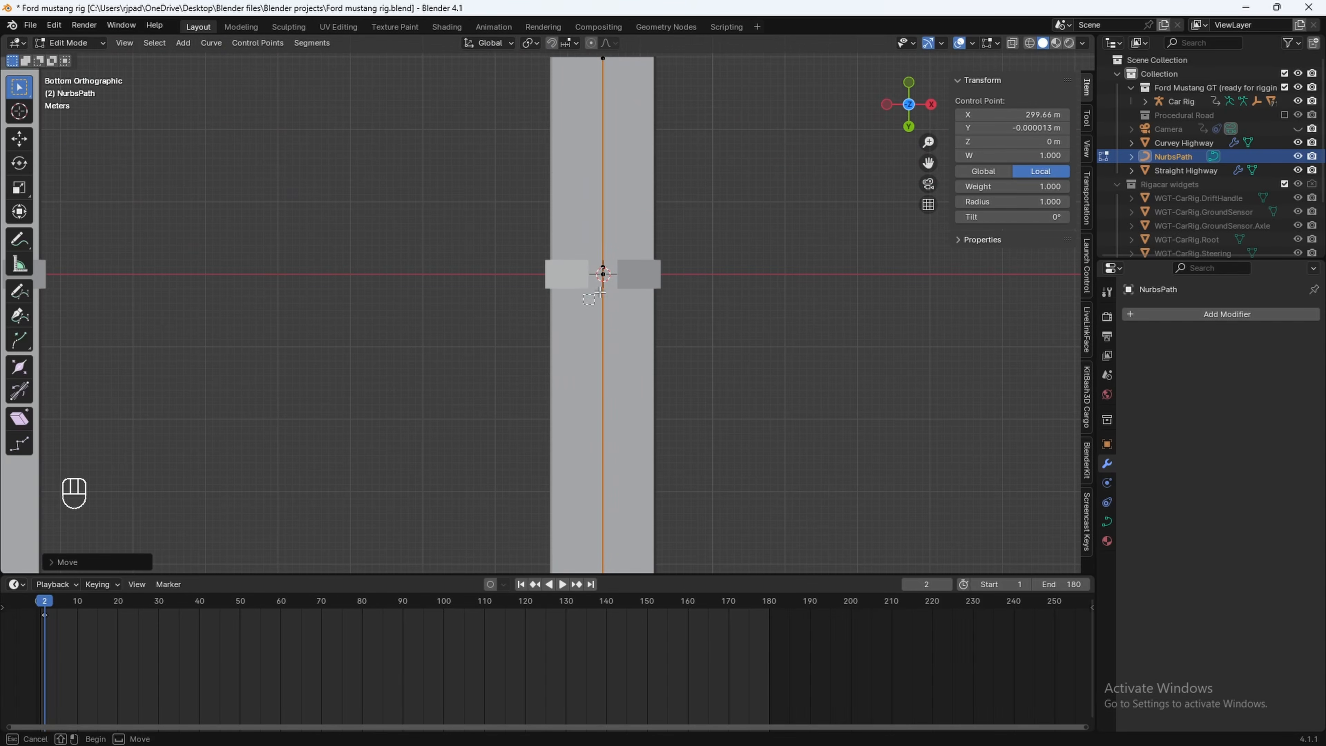
drag(634, 273, 633, 274)
scroll(608, 366, down, 12)
shift+middle_drag(606, 394, 592, 249)
key(g)
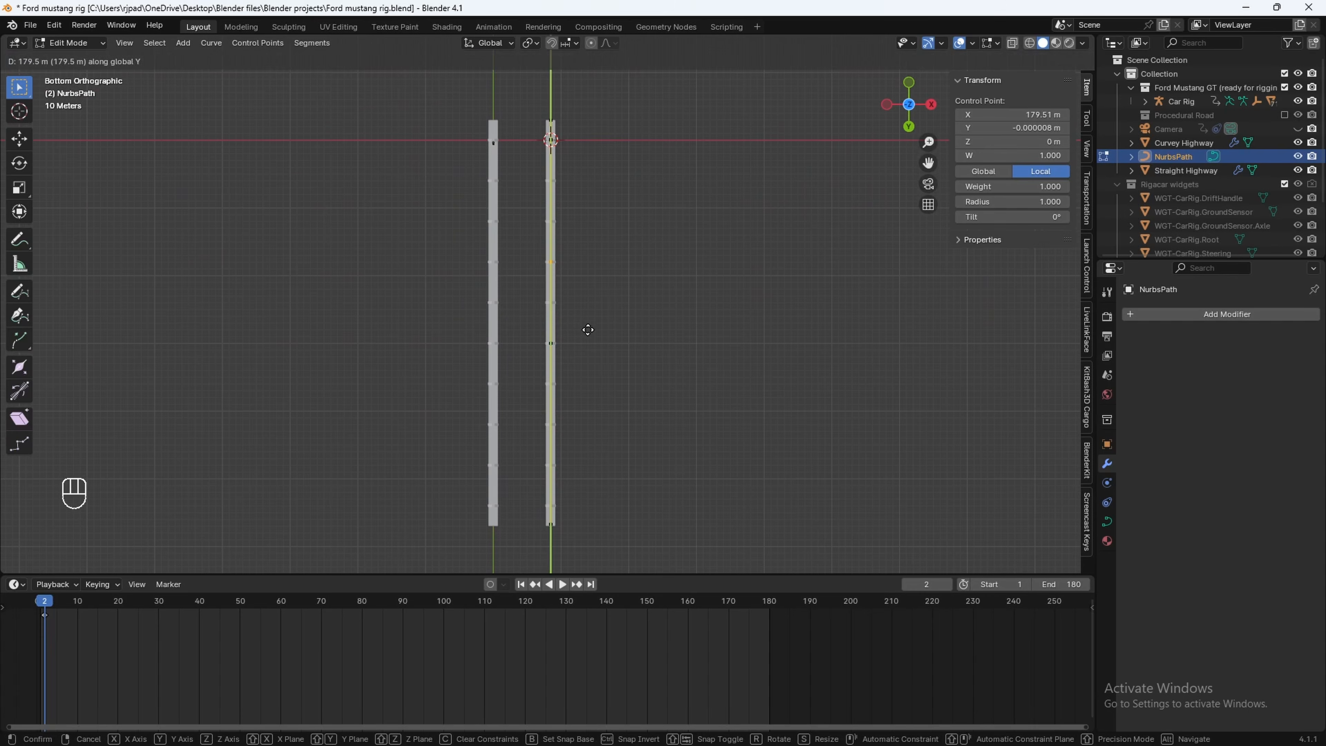
click(608, 261)
Delete the leftover control point at -1 m local X near the path's origin
scroll(617, 279, down, 1)
shift+middle_drag(600, 189, 630, 350)
scroll(601, 255, up, 4)
drag(556, 314, 638, 253)
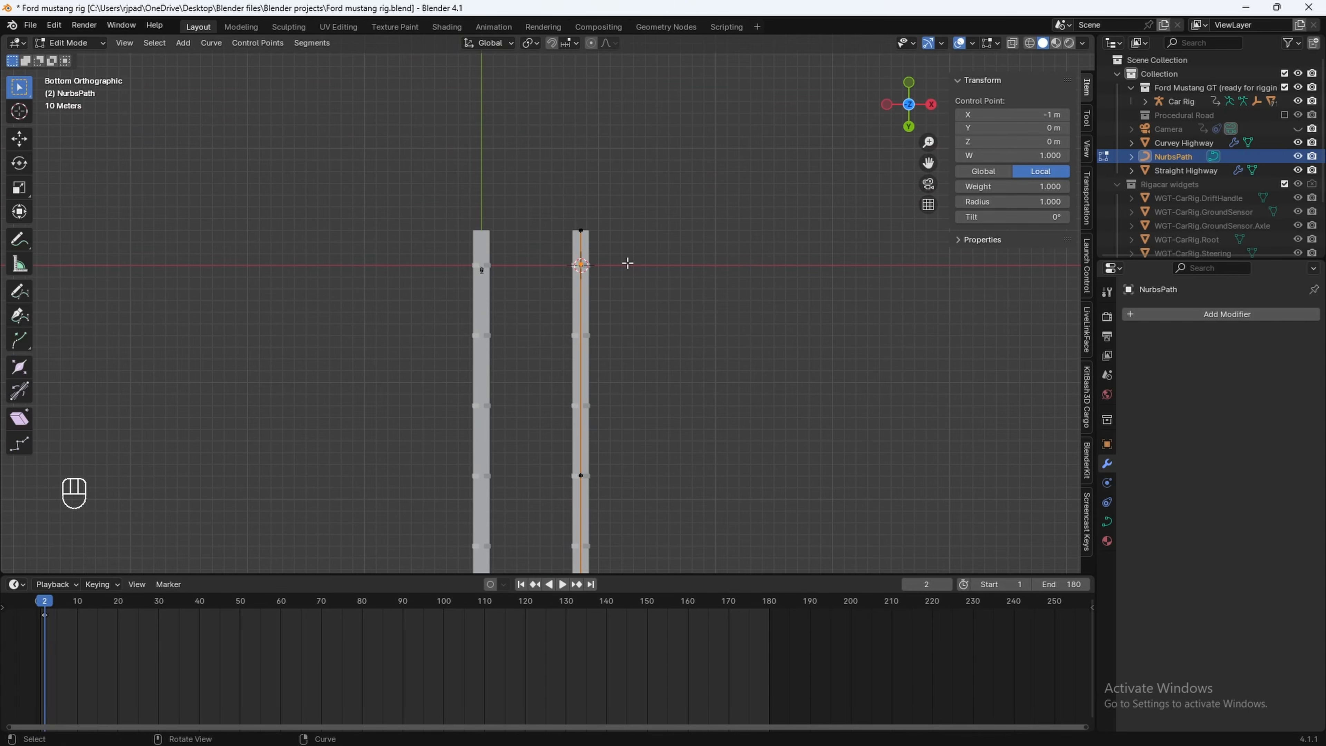
key(x)
click(631, 262)
Move the control point at about 179.5 m along the path outward in global X by about 250 m
scroll(667, 287, down, 3)
shift+middle_drag(563, 411, 518, 292)
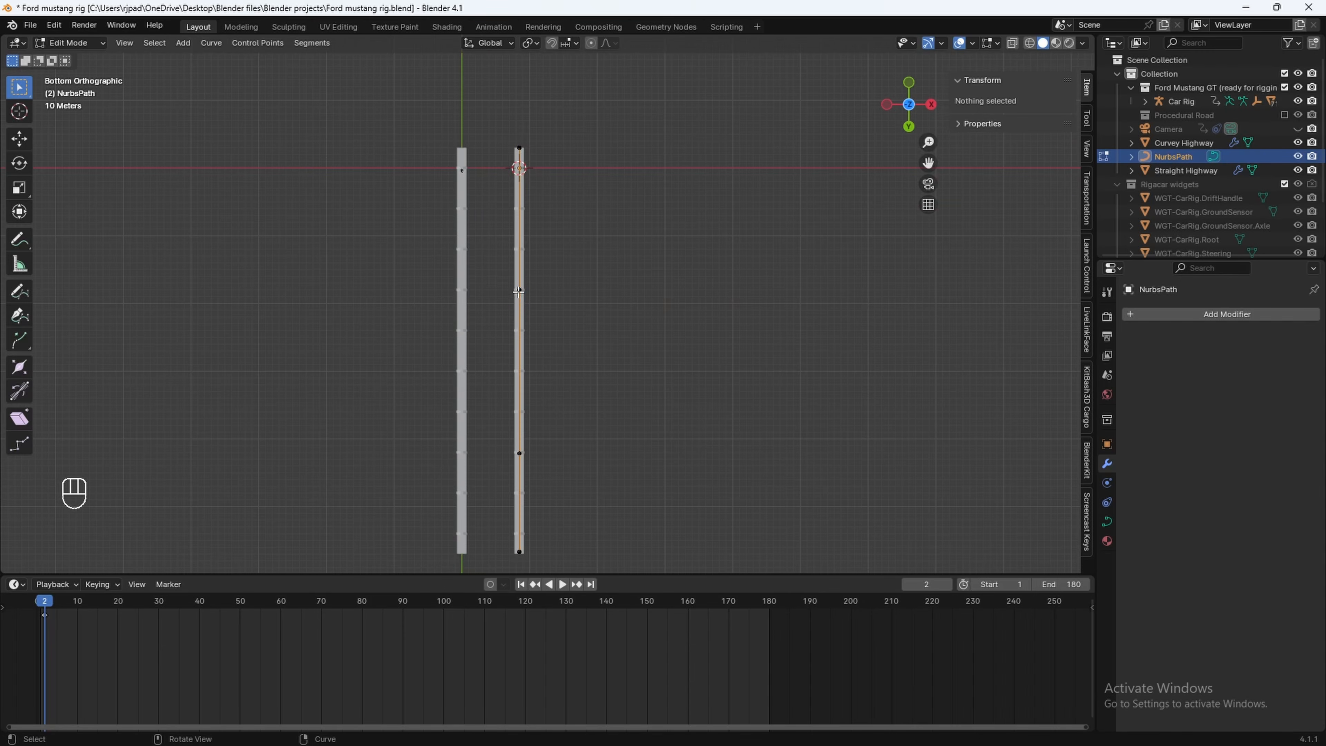
drag(506, 272, 574, 348)
key(g)
key(y)
key(x)
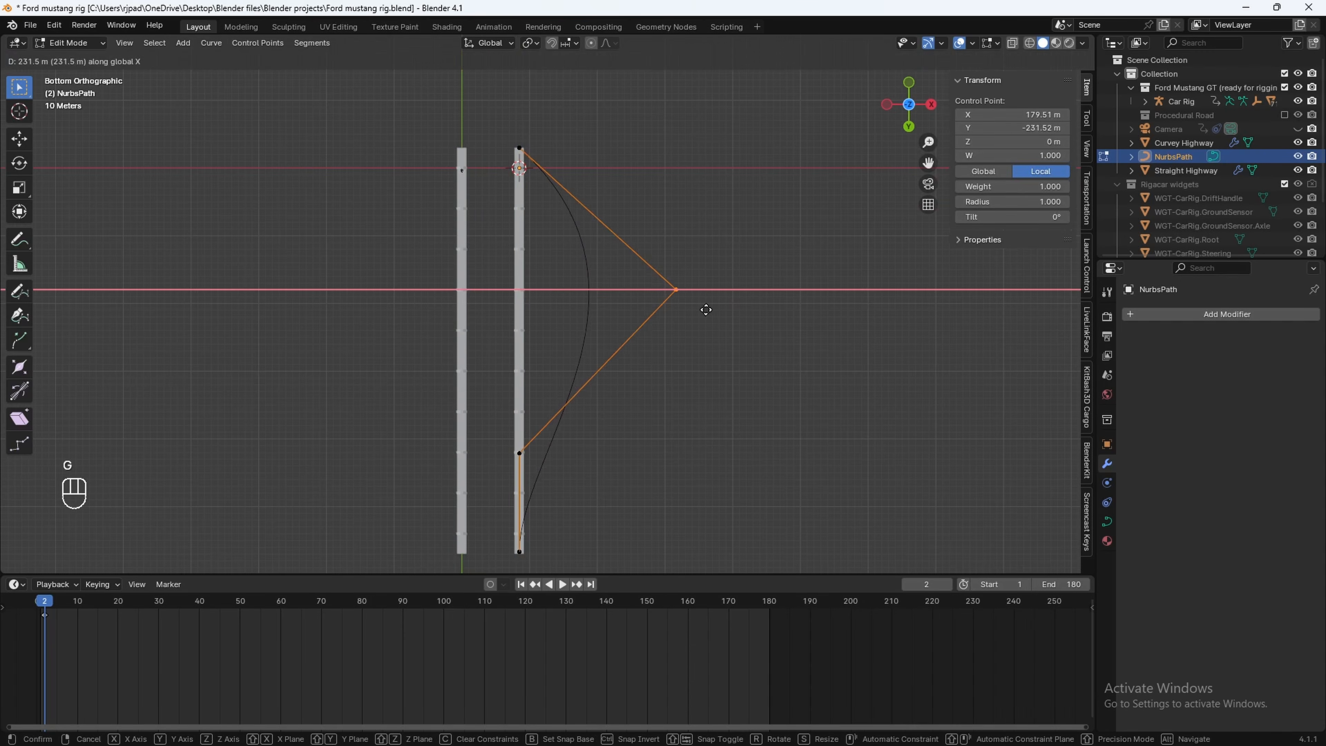
click(713, 322)
Move the path's other middle control point, at 421.2 m local X, along global X to the same side to round the curve
click(513, 448)
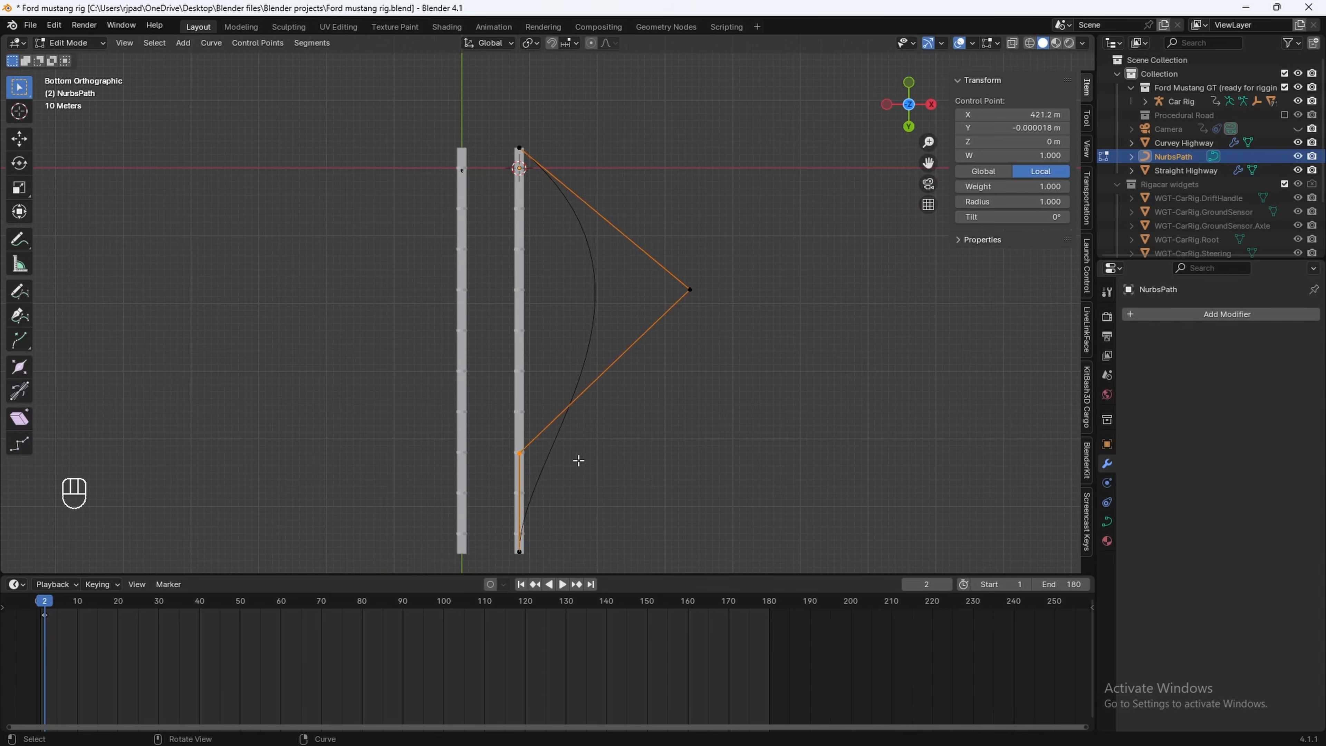
key(g)
key(x)
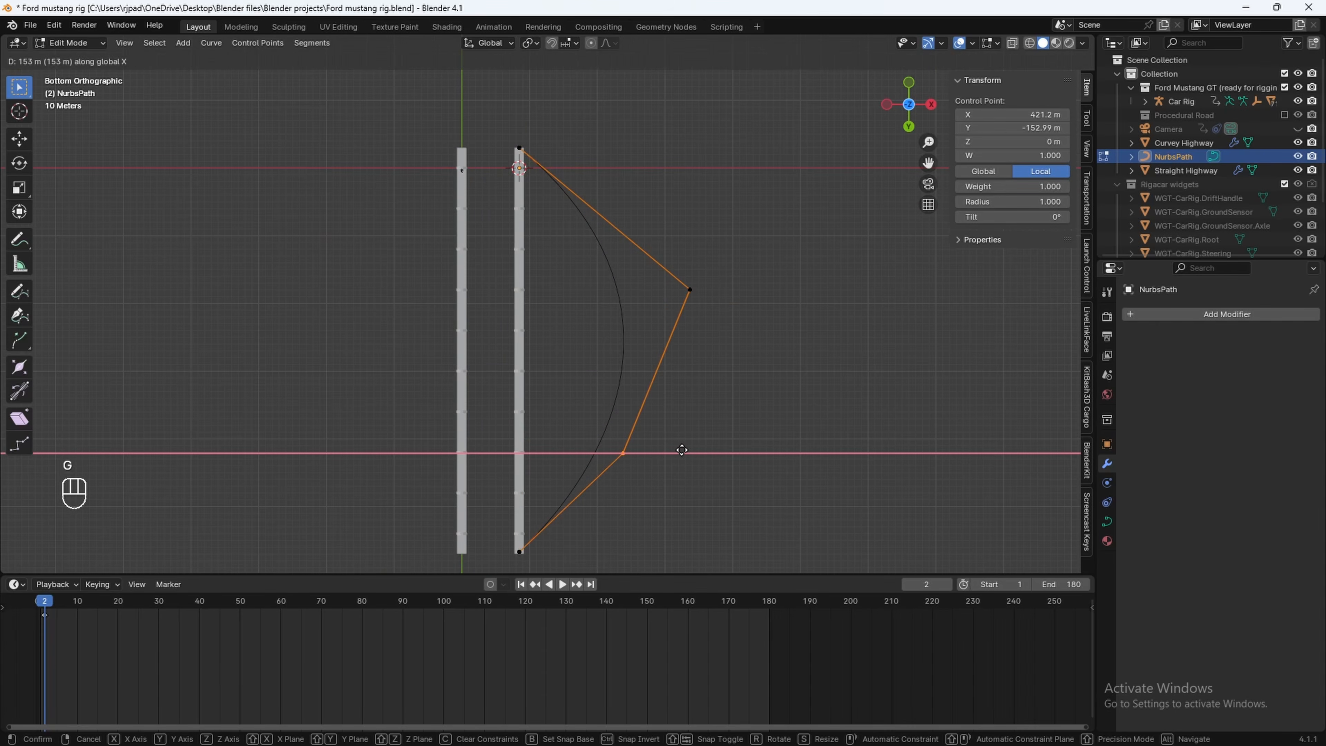
click(671, 366)
Pull the outermost control point back along global X to about -190.7 m local Y, and leave Edit Mode
drag(661, 263, 728, 333)
key(g)
key(y)
key(x)
click(682, 321)
key(KP_7)
key(Tab)
Select the Curvey Highway bridge and frame it together with the curved path
middle_drag(634, 381, 543, 79)
key(KP_Decimal)
click(565, 390)
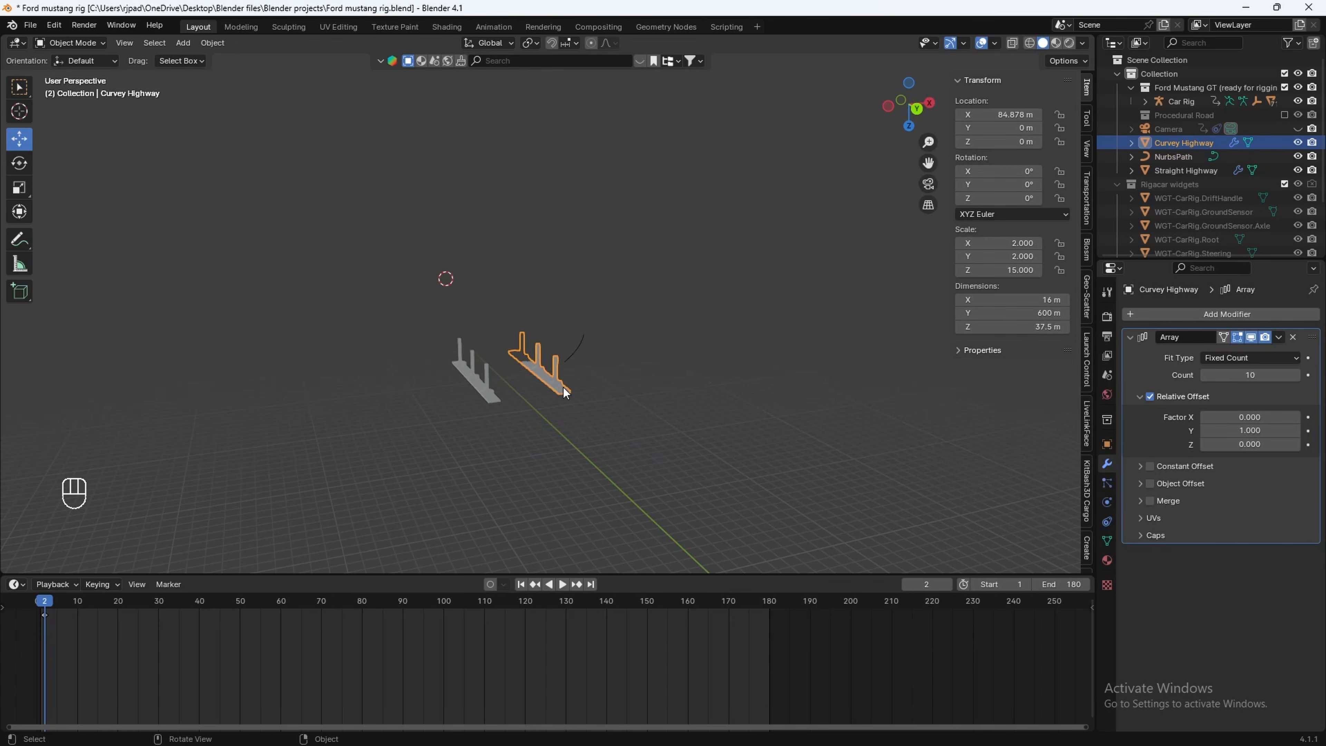
key(KP_Decimal)
middle_drag(642, 408, 543, 88)
scroll(390, 353, up, 6)
shift+middle_drag(390, 353, 504, 365)
middle_drag(504, 365, 555, 294)
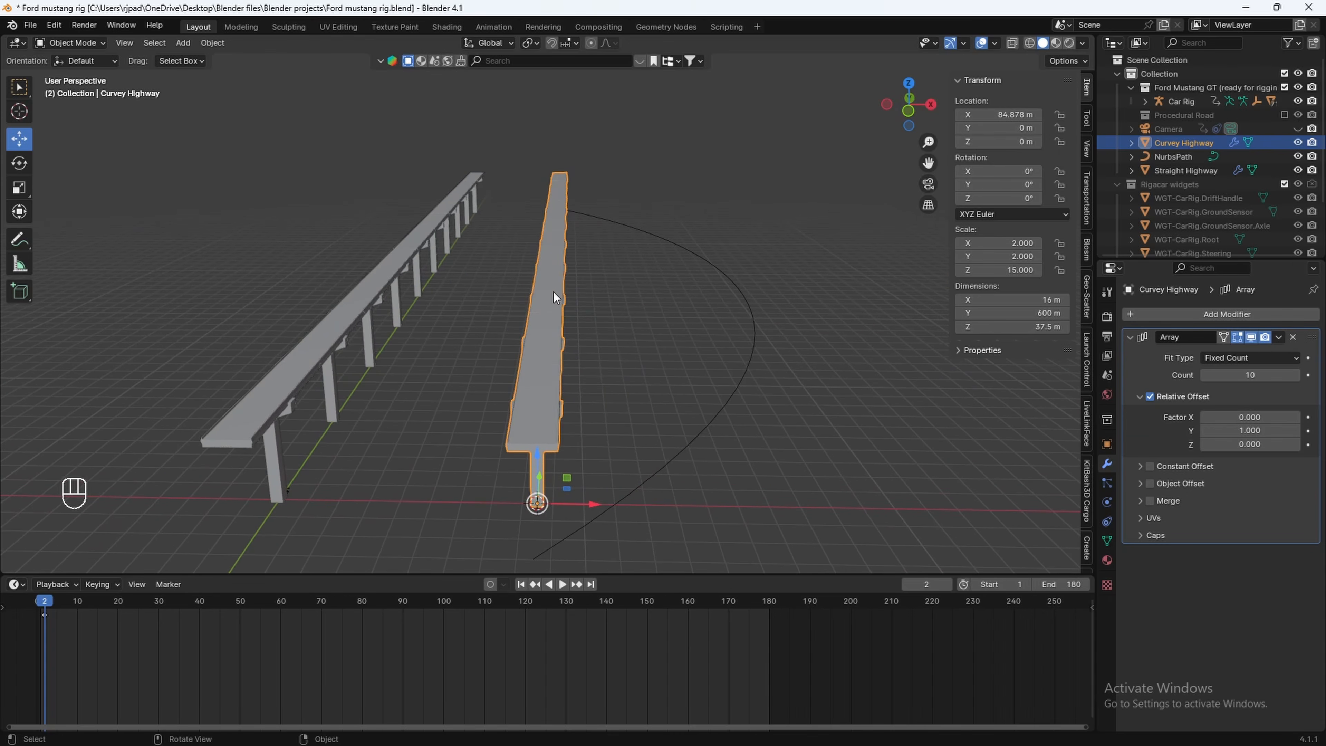
Add a Curve modifier to the Curvey Highway with NurbsPath as its curve object
click(1163, 311)
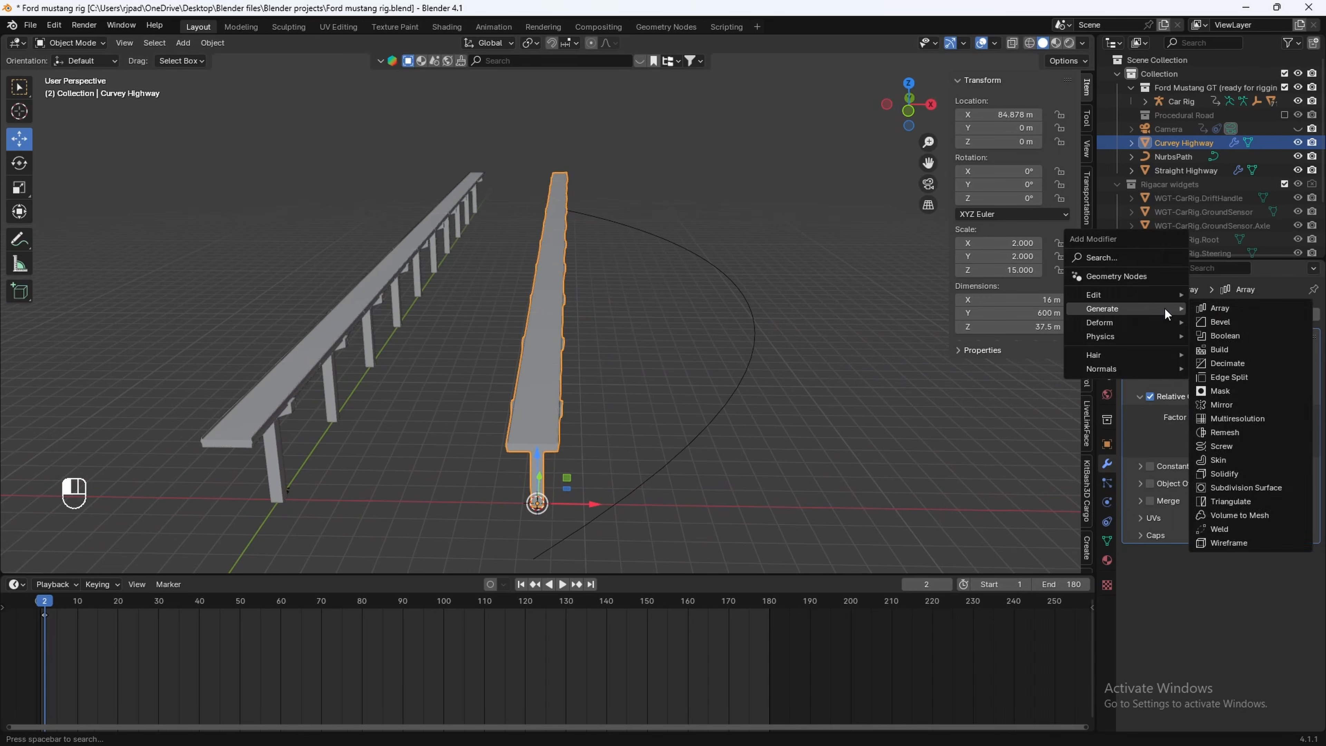
click(1109, 256)
text(curve)
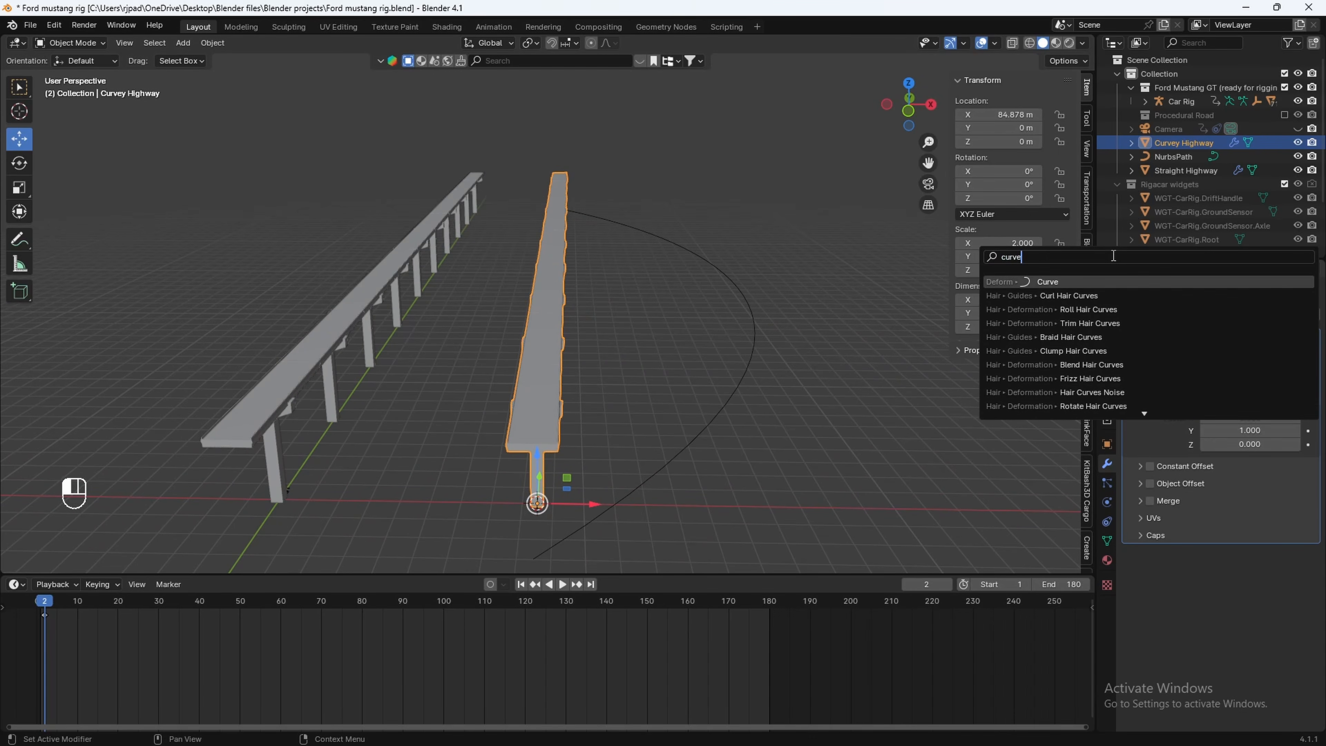
click(1065, 283)
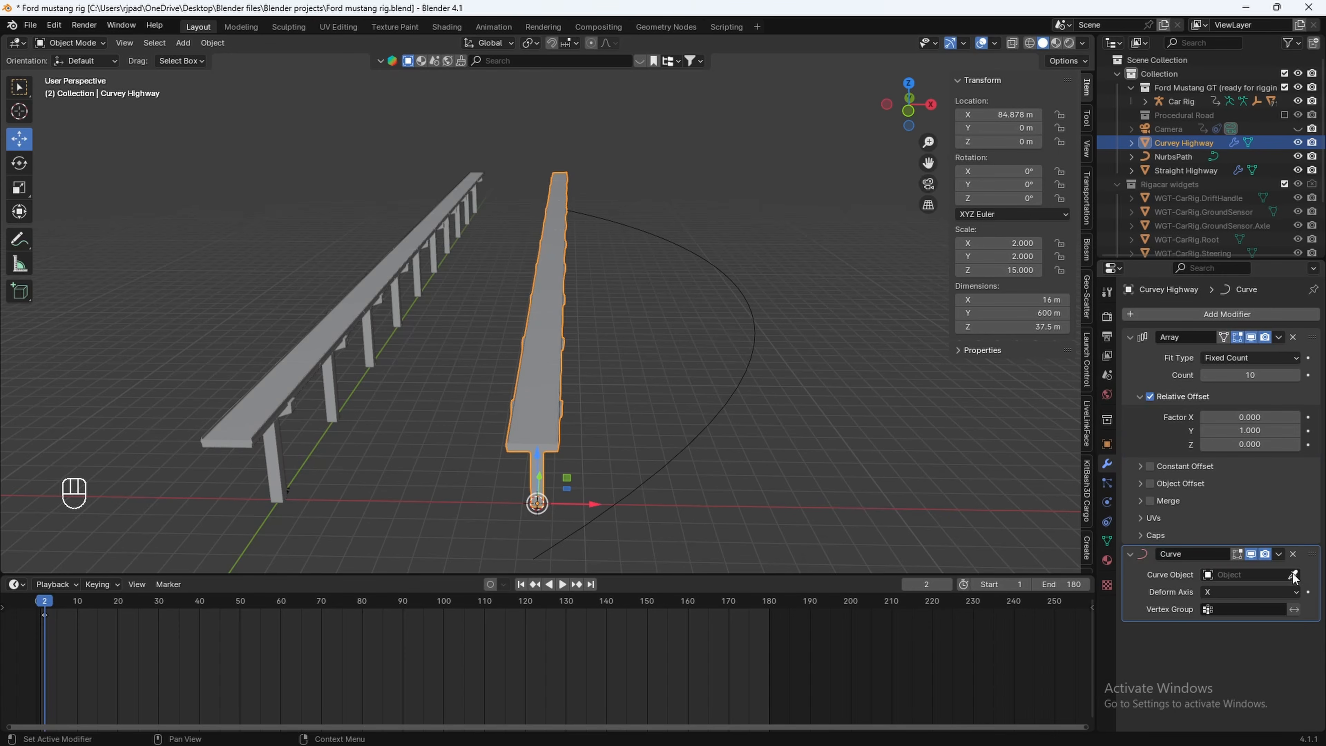
click(753, 357)
Examine how smoothly the Curvey Highway's deck bends along the path
mouse_move(700, 415)
middle_down()
mouse_move(845, 416)
mouse_move(714, 425)
middle_up()
shift+middle_drag(715, 424, 576, 390)
scroll(580, 386, up, 2)
scroll(580, 385, up, 2)
scroll(622, 329, up, 2)
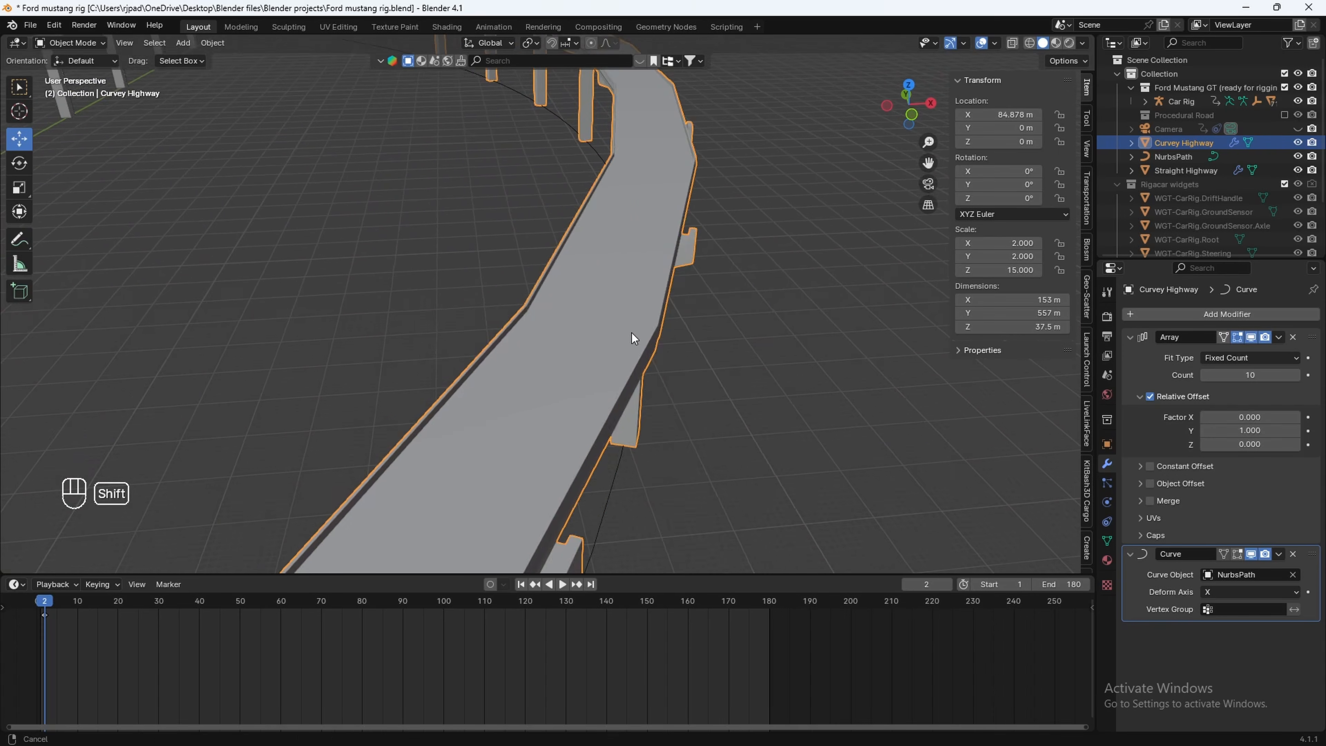
shift+middle_drag(632, 329, 620, 371)
scroll(654, 423, up, 1)
middle_drag(652, 423, 688, 491)
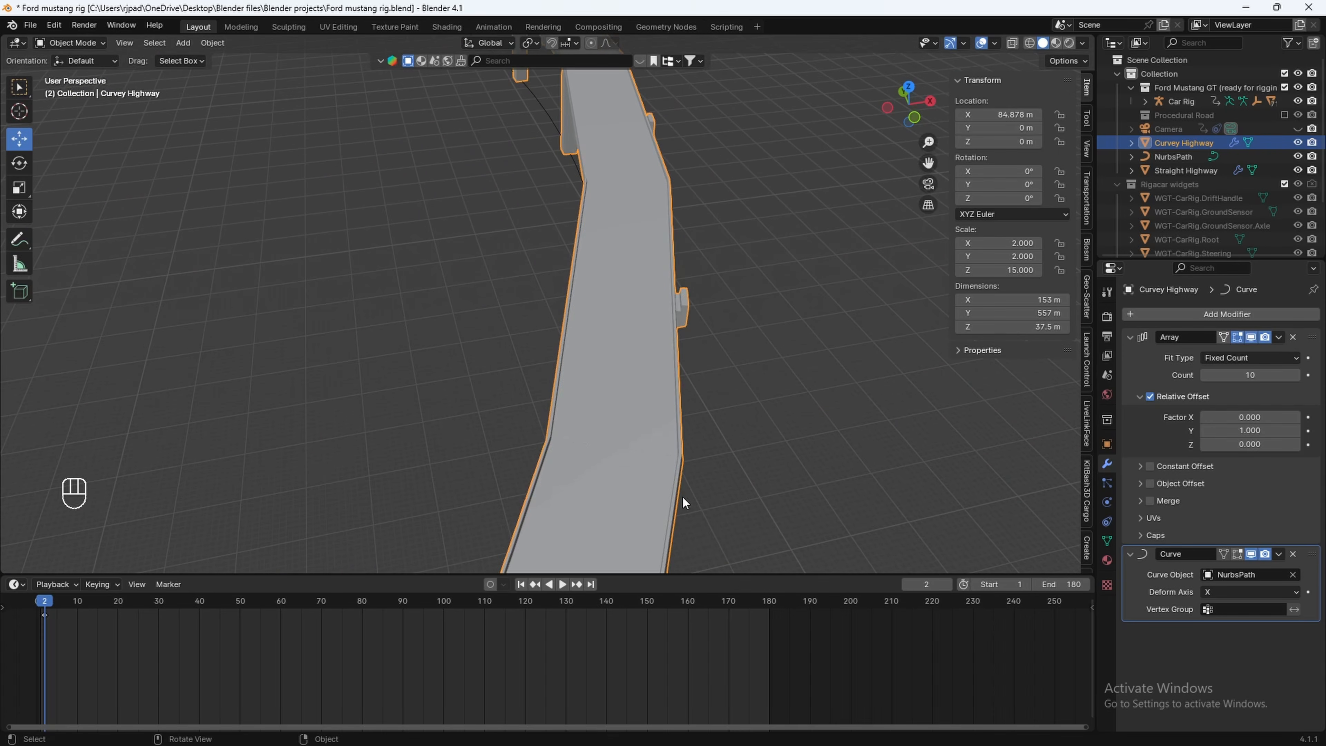
scroll(673, 485, down, 8)
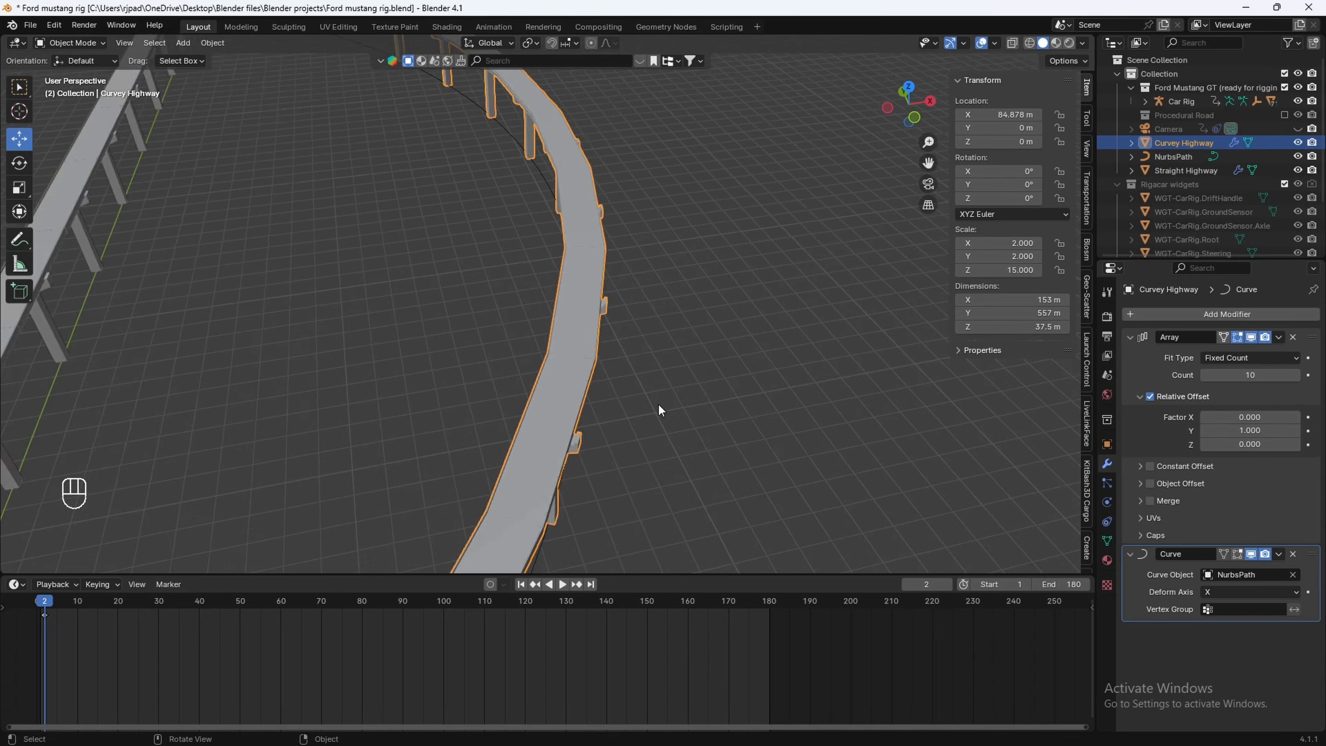
scroll(620, 405, down, 1)
In Edit Mode, add many evenly spaced loop cuts across the Curvey Highway's deck segment so it can bend smoothly
key(Tab)
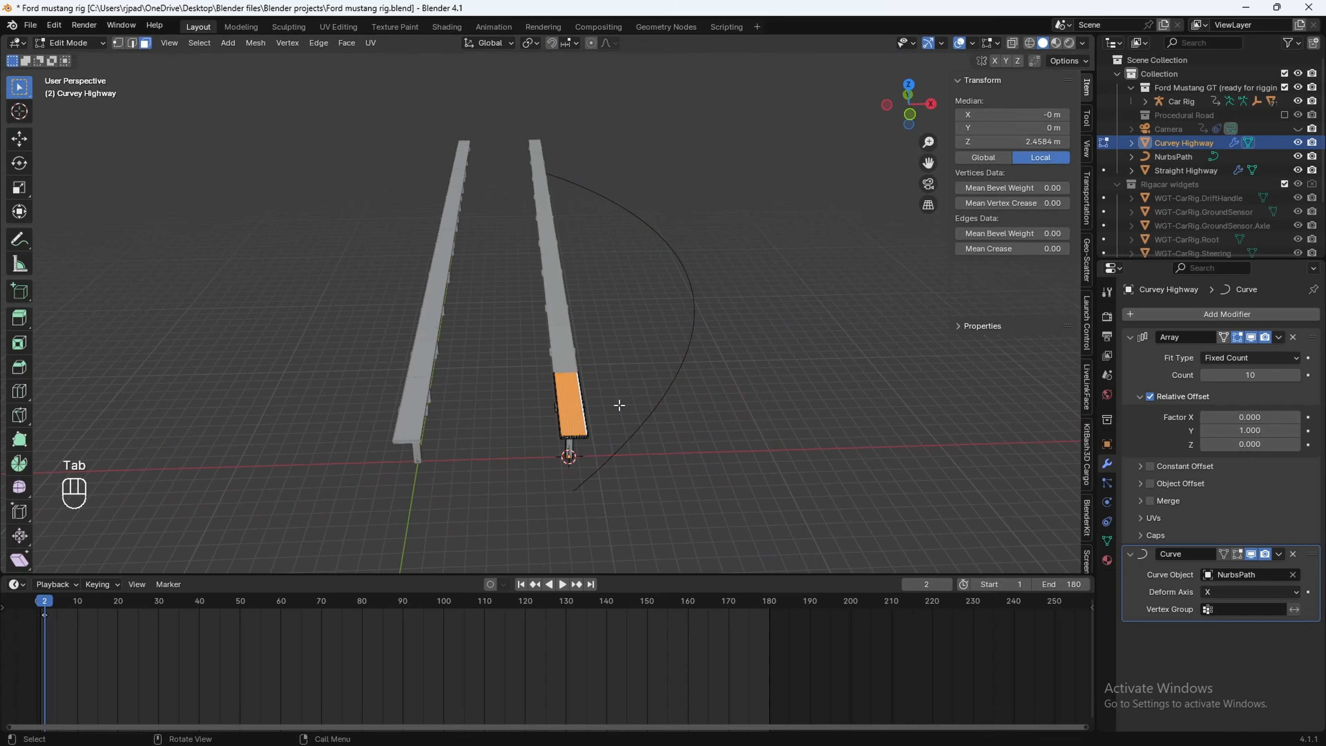
shift+middle_drag(590, 447, 555, 410)
scroll(561, 411, up, 8)
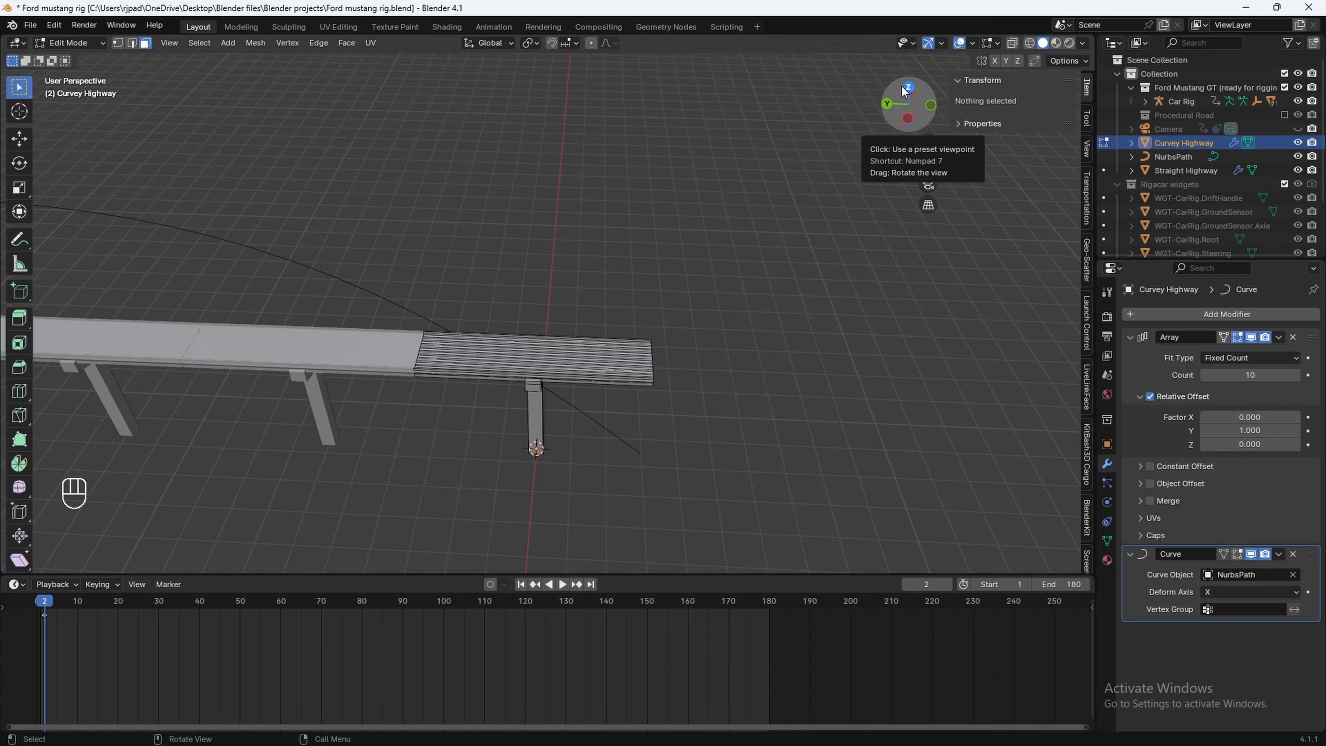
click(905, 84)
shift+middle_drag(425, 327, 595, 368)
scroll(621, 364, up, 2)
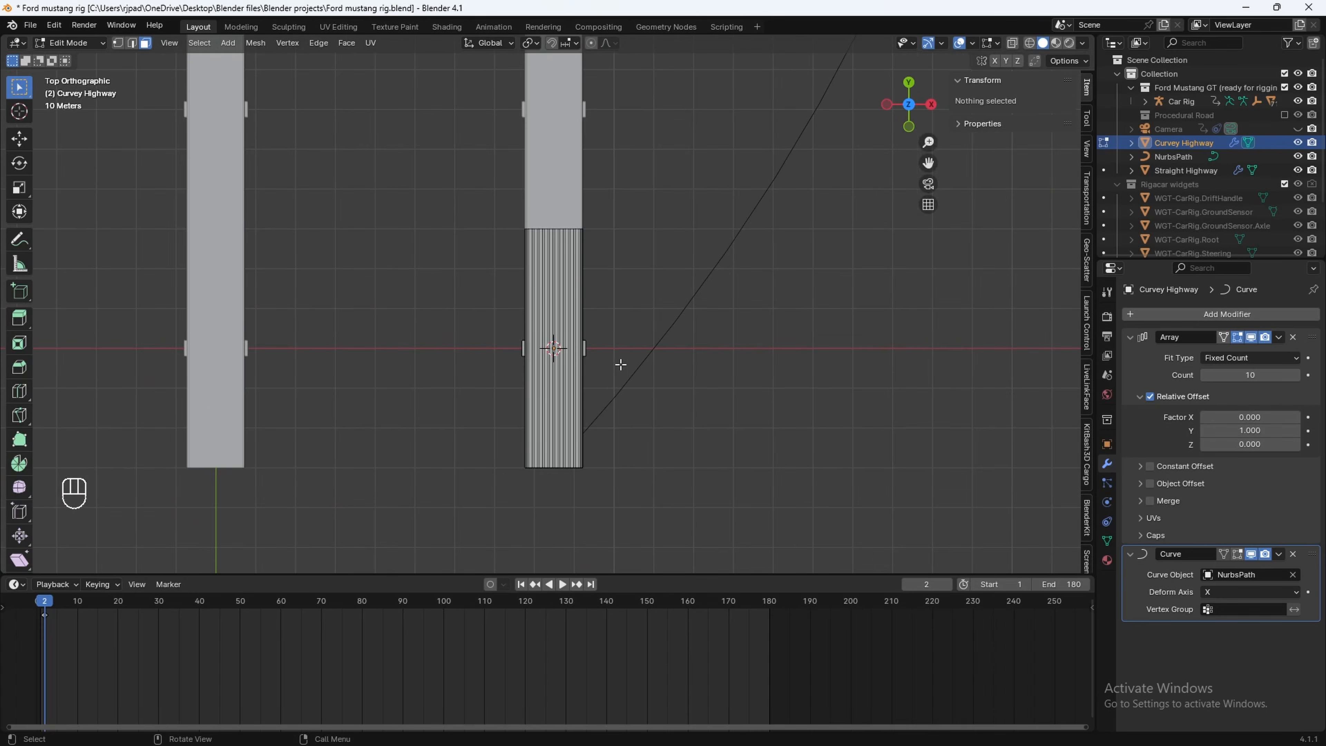
scroll(555, 349, up, 18)
click(555, 349)
click(562, 358)
middle_drag(622, 413, 647, 367)
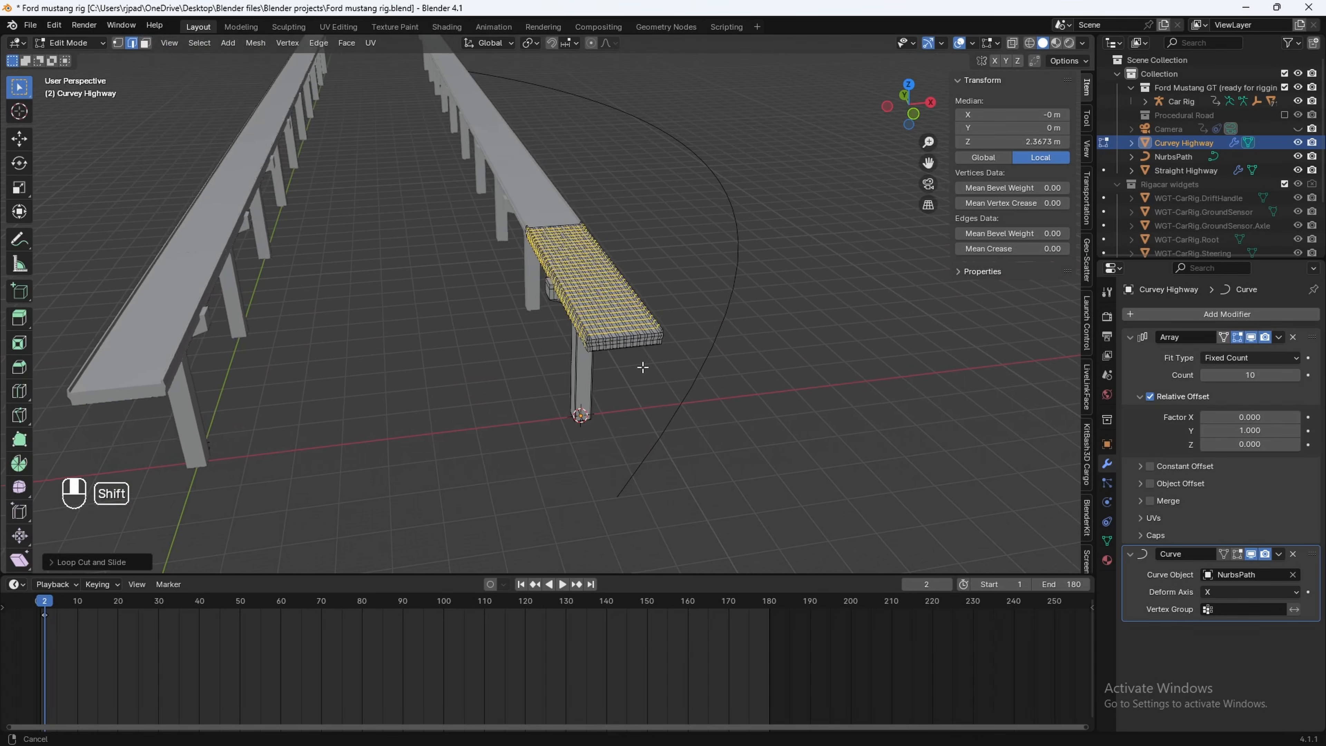
scroll(613, 367, up, 3)
scroll(662, 328, down, 8)
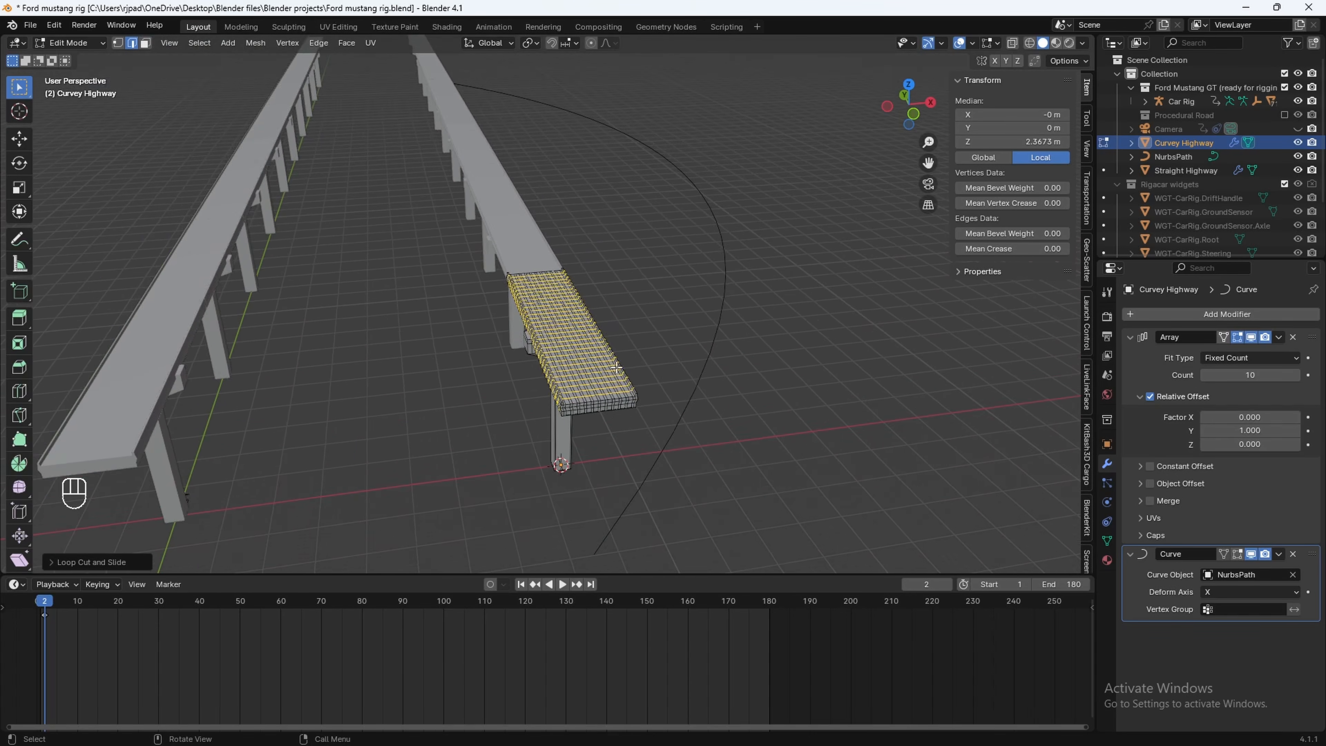
Return to Object Mode and set the Curvey Highway's Array count to 11
key(Tab)
middle_drag(657, 318, 479, 364)
scroll(480, 364, up, 3)
scroll(480, 364, down, 4)
middle_drag(565, 352, 498, 344)
shift+middle_drag(499, 345, 603, 351)
scroll(530, 361, down, 2)
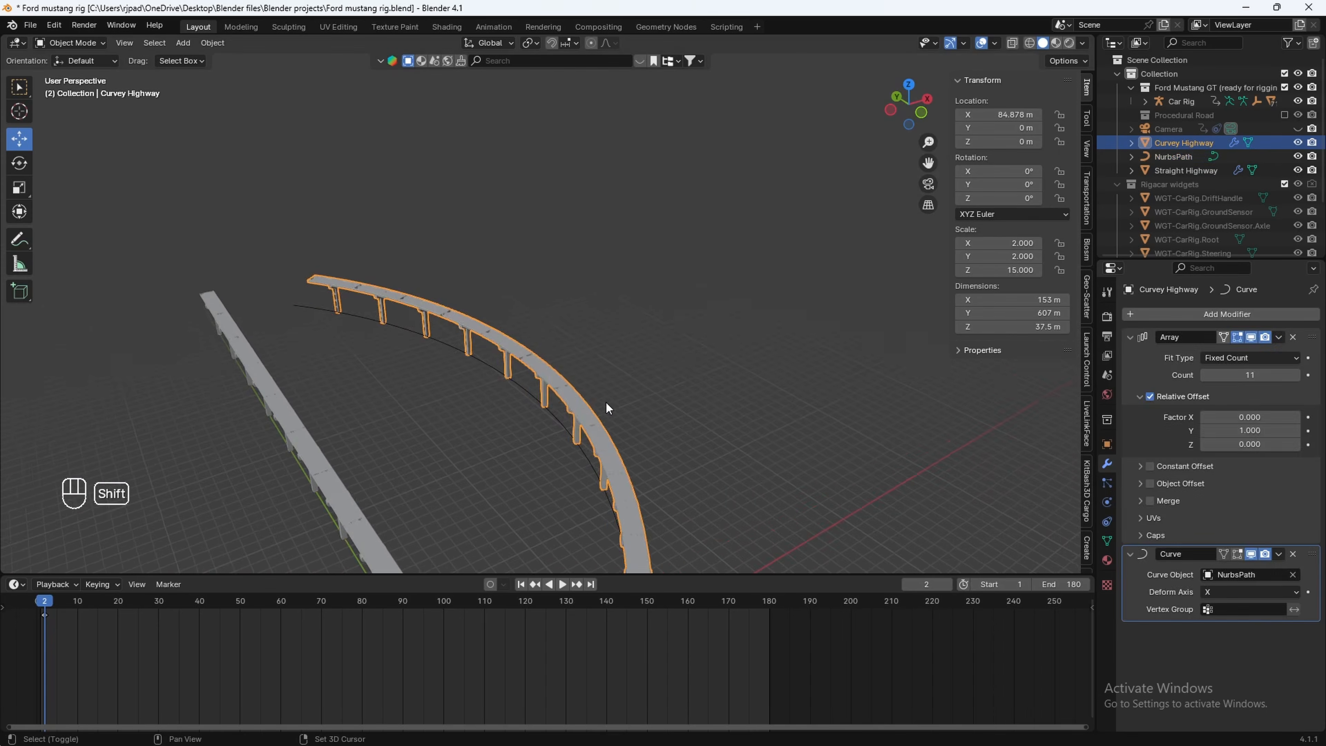
Try bending the bridge into an S-shape by moving the path's near middle control point along X past the straight highway, and undo it
shift+middle_drag(607, 408, 571, 424)
click(559, 418)
key(Tab)
middle_drag(621, 361, 603, 425)
scroll(632, 334, up, 2)
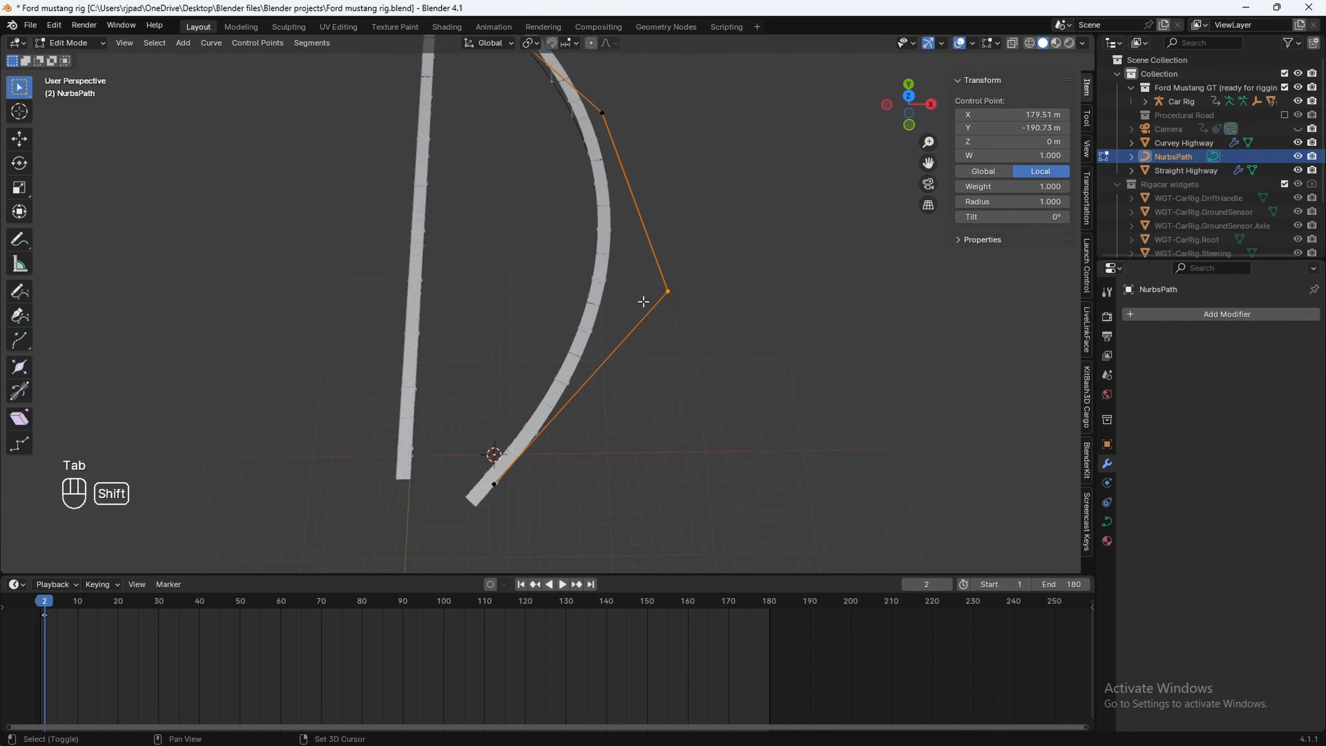
shift+middle_drag(640, 305, 641, 385)
key(g)
key(y)
key(x)
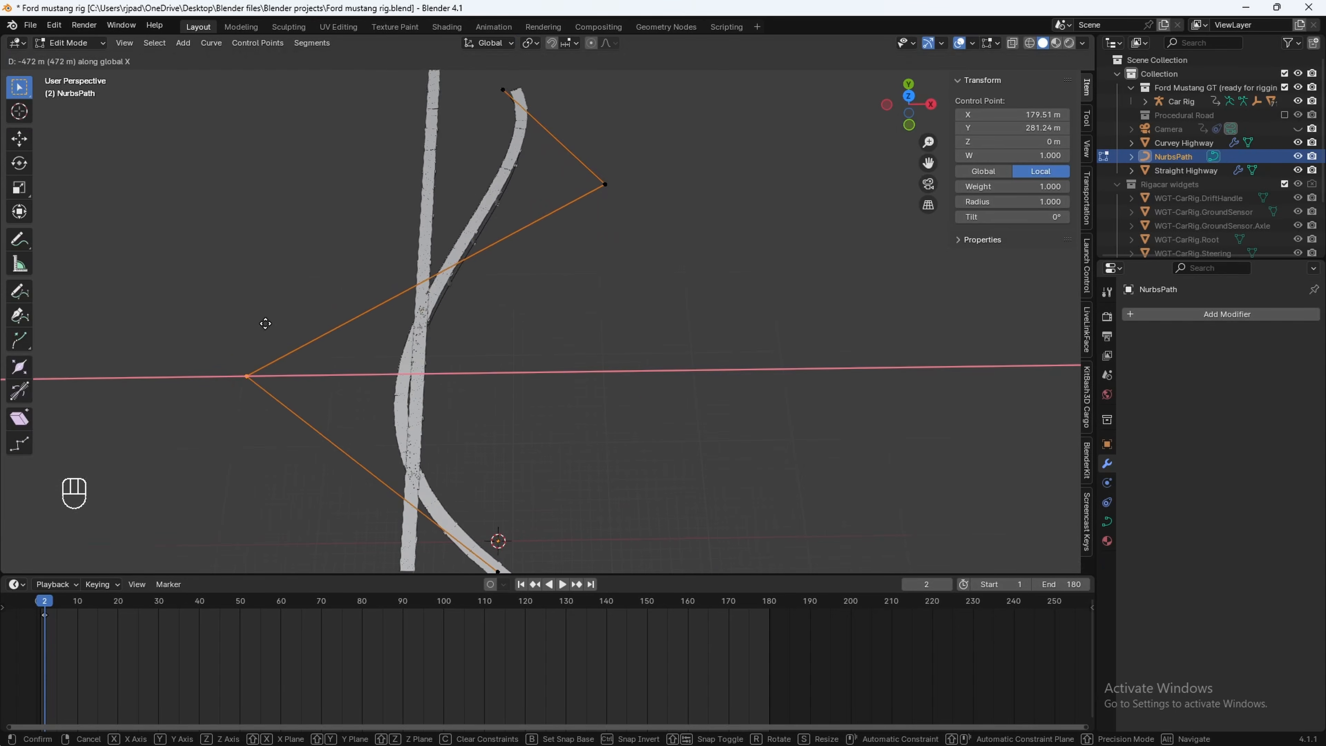
click(177, 340)
shift+middle_drag(423, 353, 595, 284)
key(ctrl+z)
middle_drag(643, 321, 485, 366)
key(Tab)
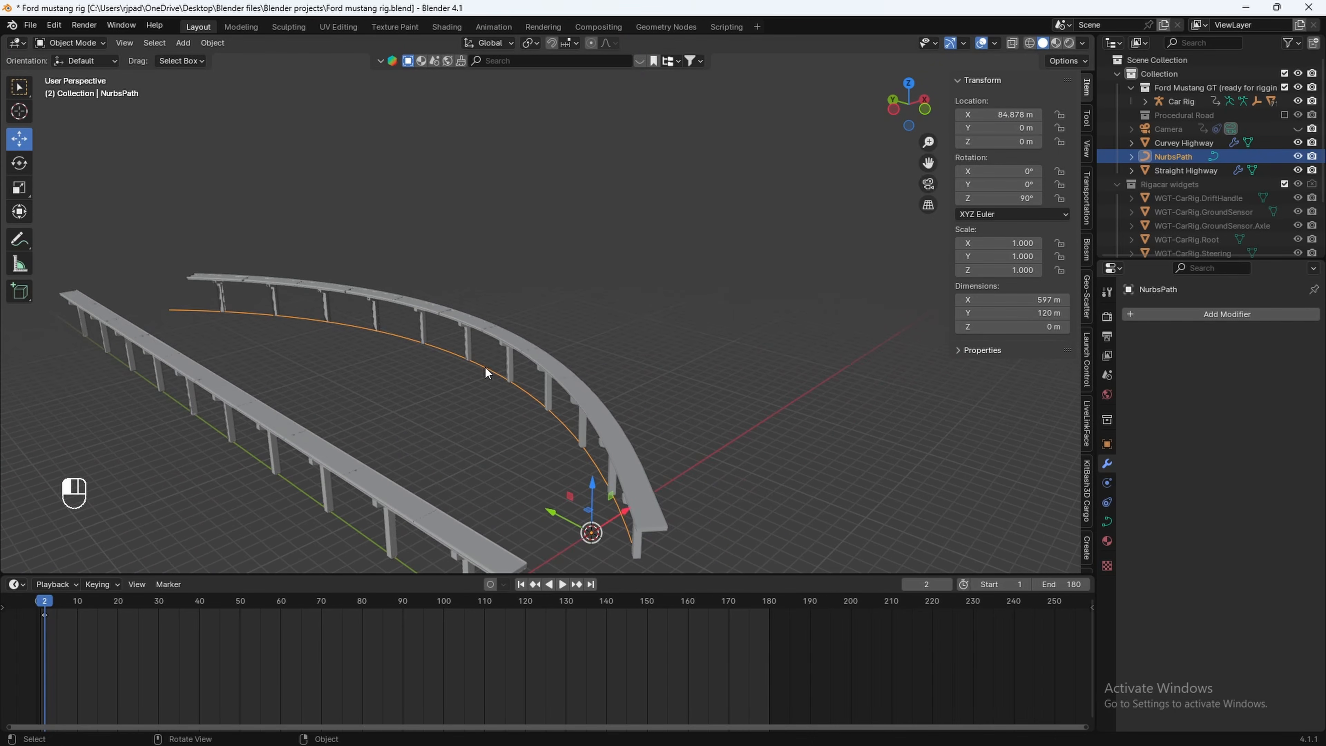
Add a sphere empty at the 3D cursor and set its display size to about 36 m
shift+middle_drag(541, 461, 494, 413)
key(shift+a)
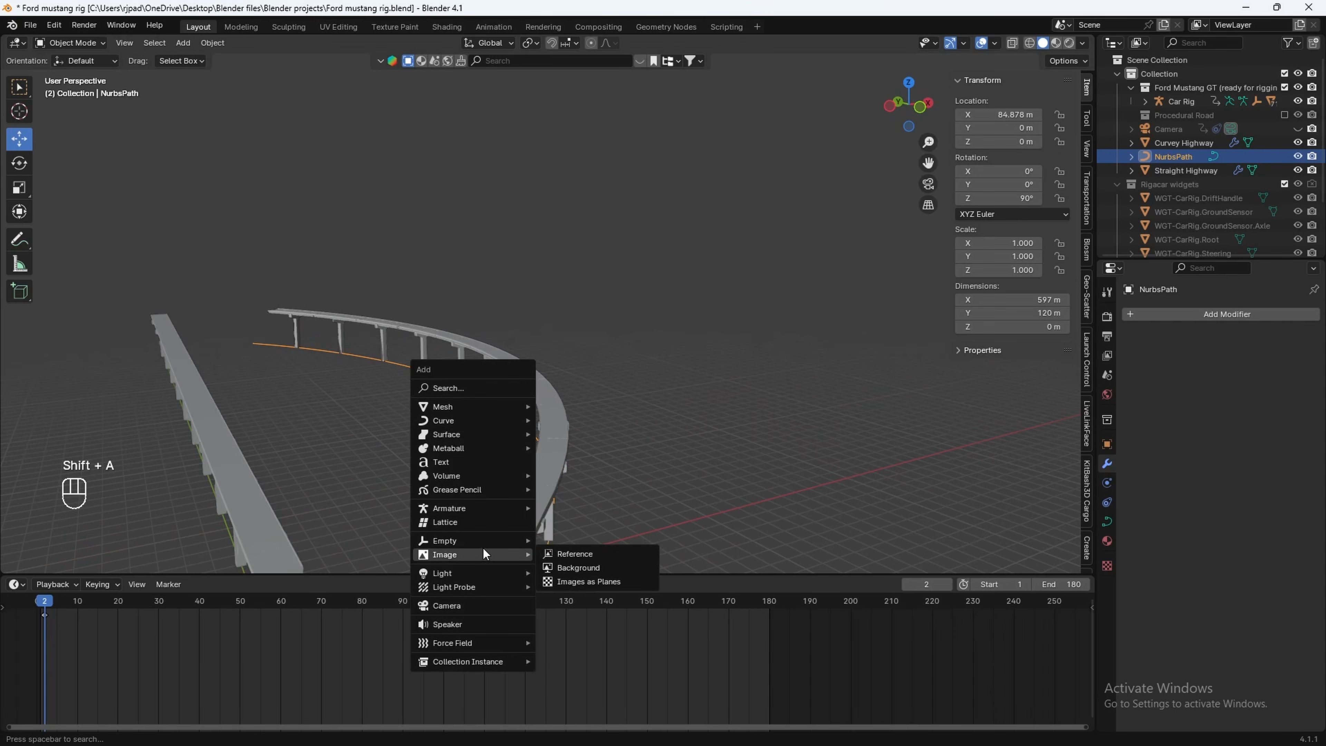
mouse_move(488, 541)
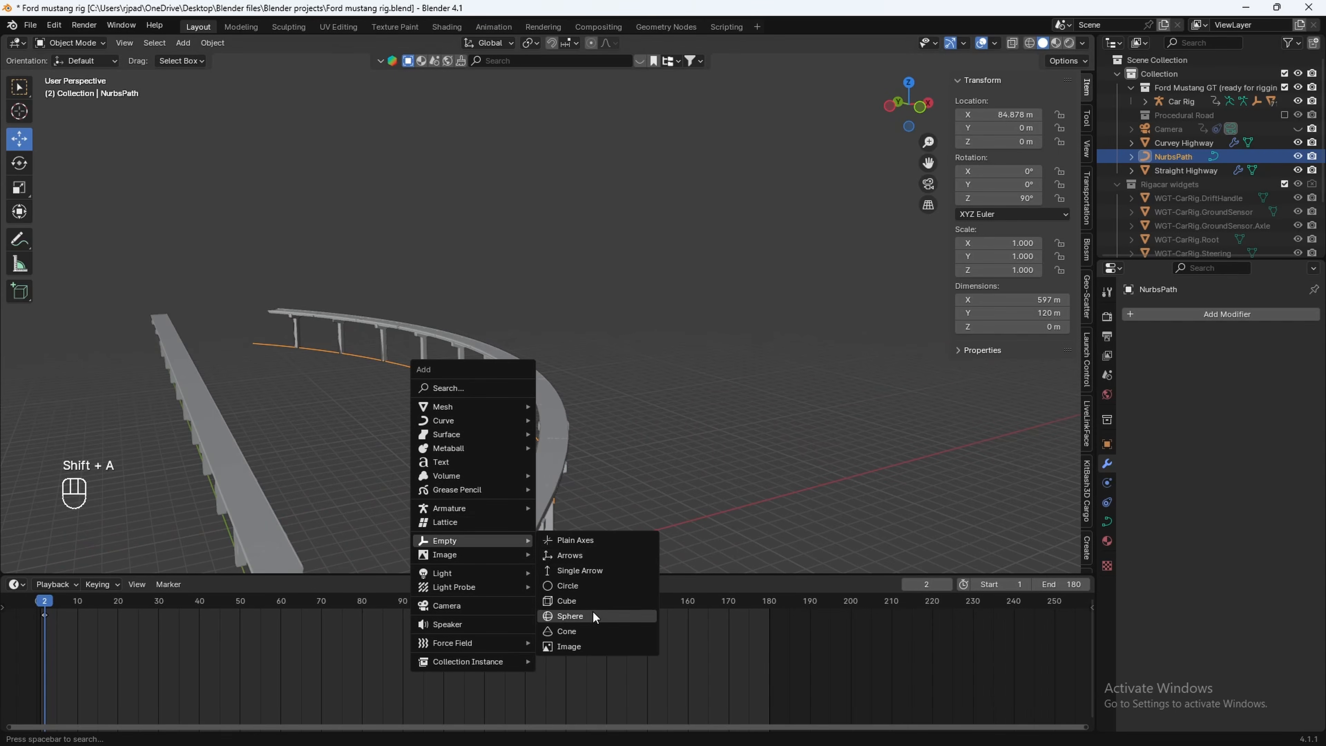
click(572, 617)
shift+middle_drag(578, 618, 627, 486)
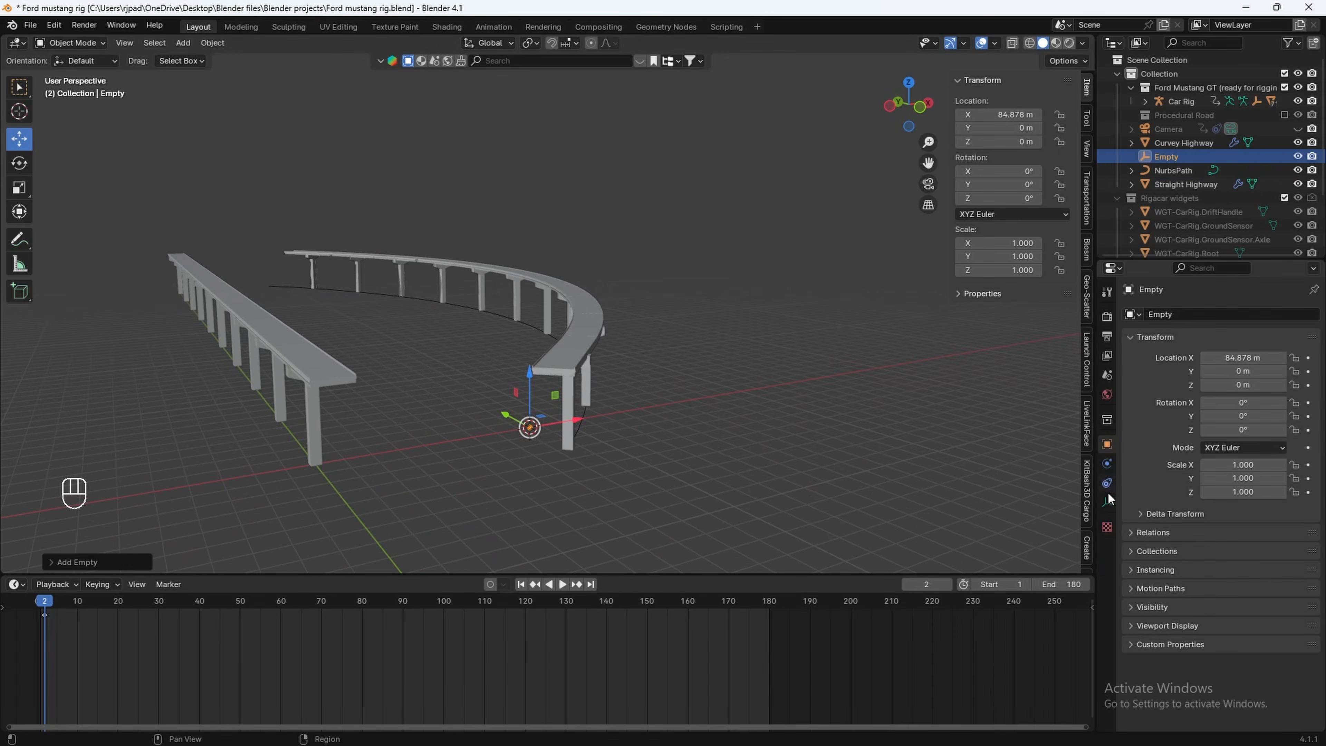
click(1107, 502)
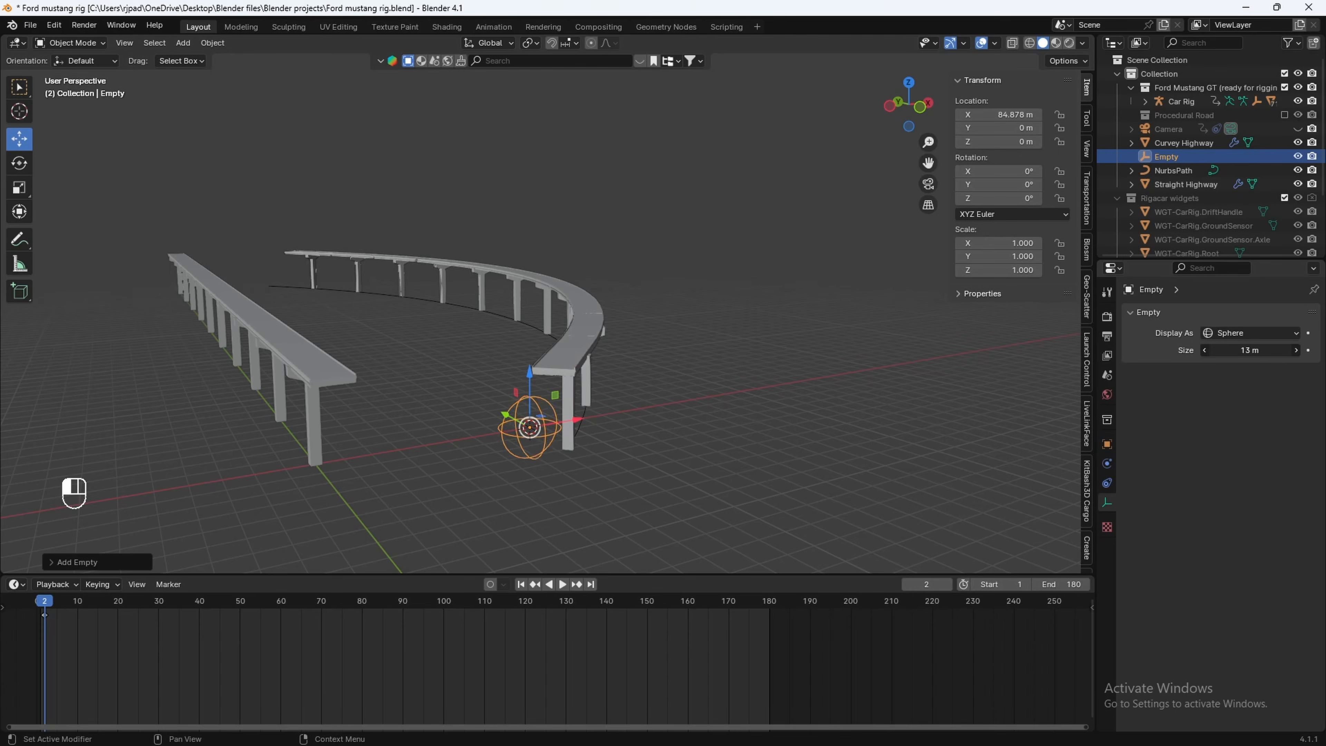
drag(1250, 350, 1271, 350)
Move the empty along Y until it sits alongside the middle of the curved bridge
middle_drag(640, 316, 765, 355)
shift+middle_drag(765, 355, 826, 392)
key(g)
key(y)
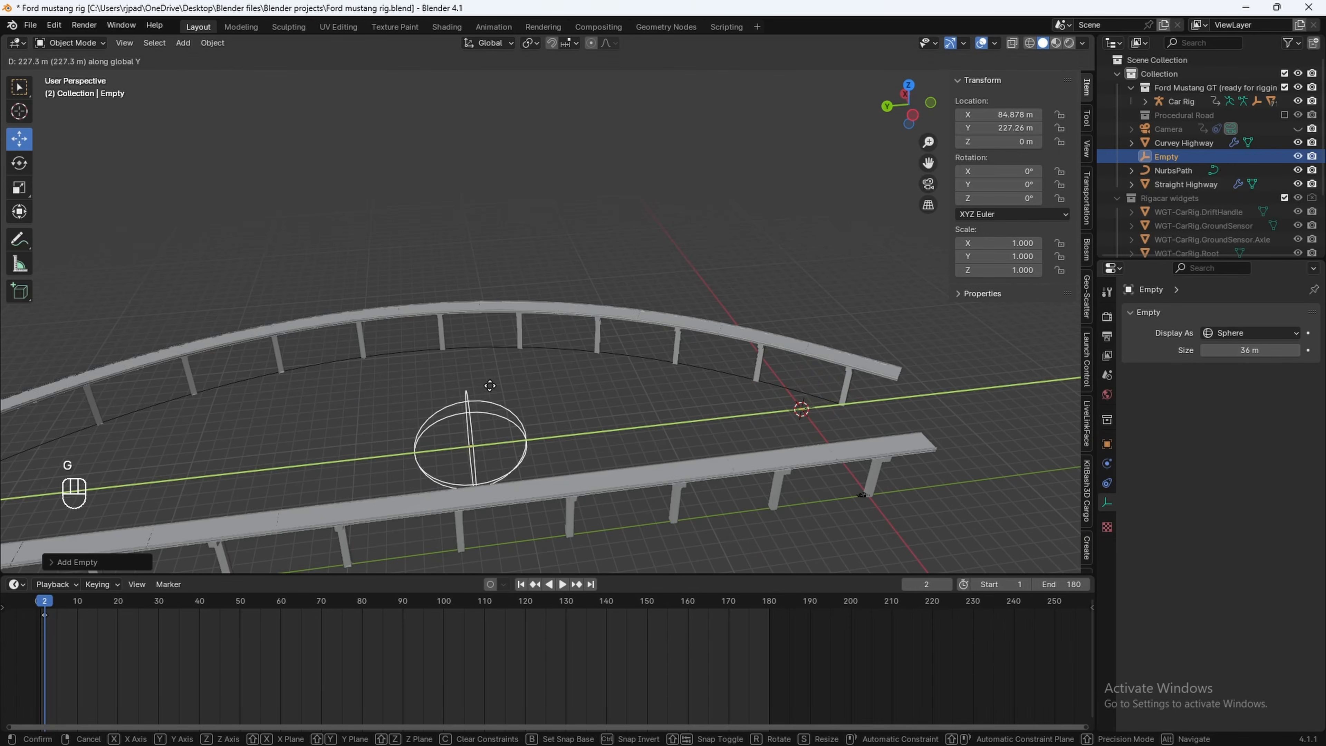
ctrl+click(434, 388)
Move the empty along X to the curved bridge, raise it along Z to deck level, and enlarge its sphere display
shift+middle_drag(435, 388, 566, 427)
key(g)
key(x)
click(553, 351)
middle_drag(552, 351, 556, 308)
key(g)
key(z)
click(597, 299)
drag(1249, 350, 1301, 349)
Parent the curved highway and its NURBS path to the sphere empty with the Object (Keep Transform) option
middle_drag(522, 403, 276, 412)
middle_drag(654, 384, 402, 360)
click(406, 362)
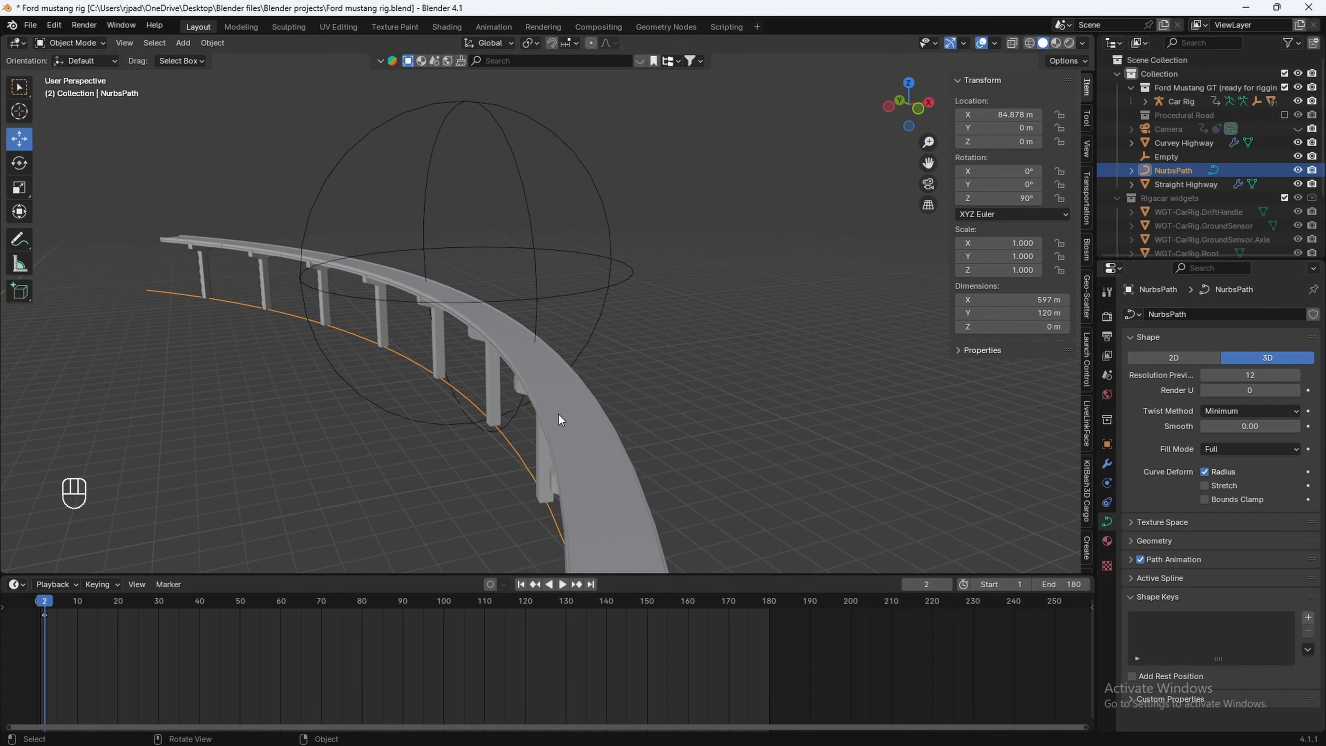
shift+click(583, 398)
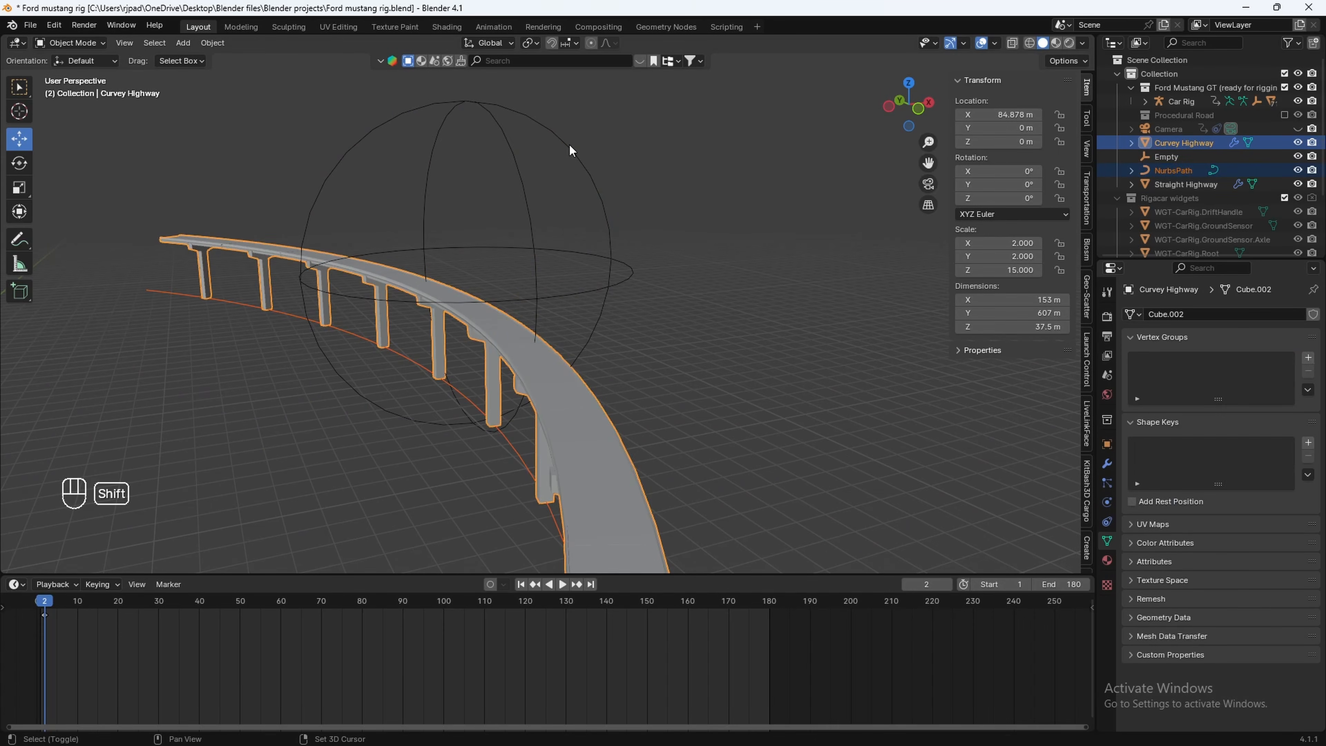
shift+click(572, 155)
key(ctrl+p)
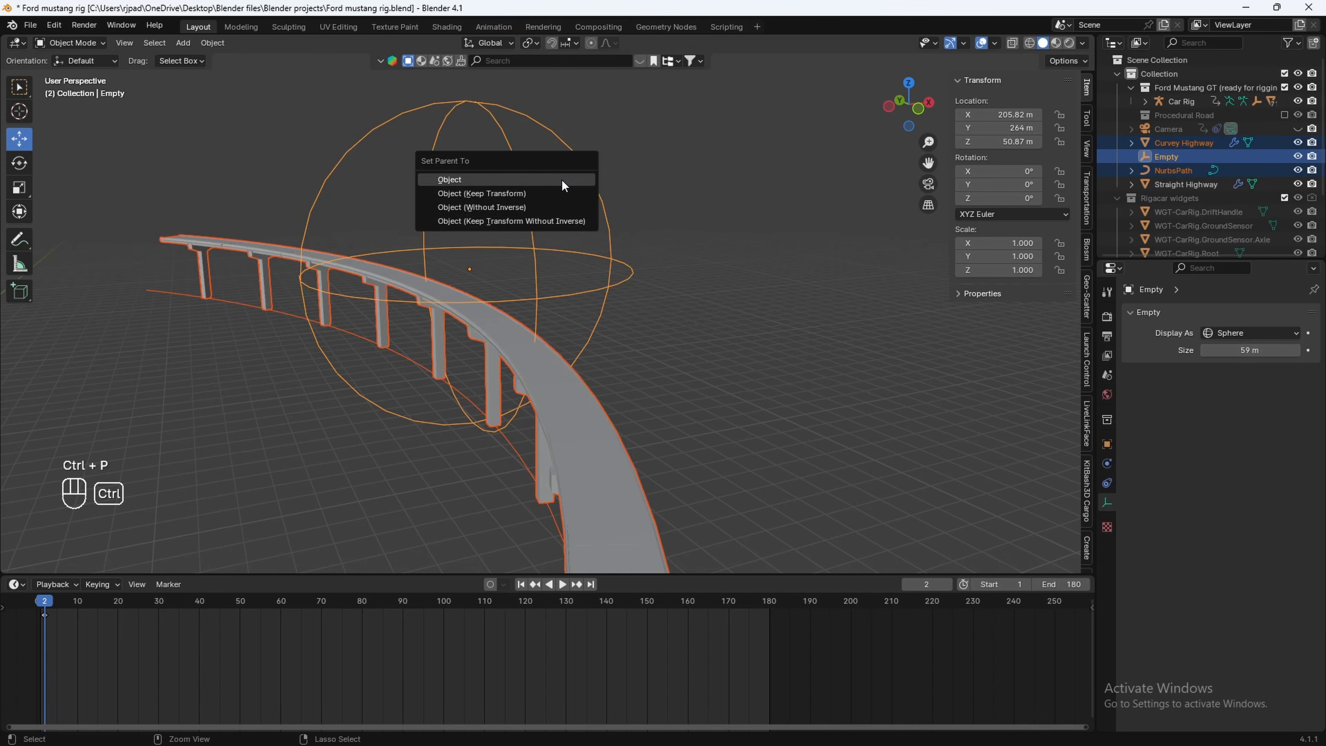
click(482, 193)
Try moving the empty freely to test that it carries the curved bridge, and undo the move
scroll(539, 318, down, 3)
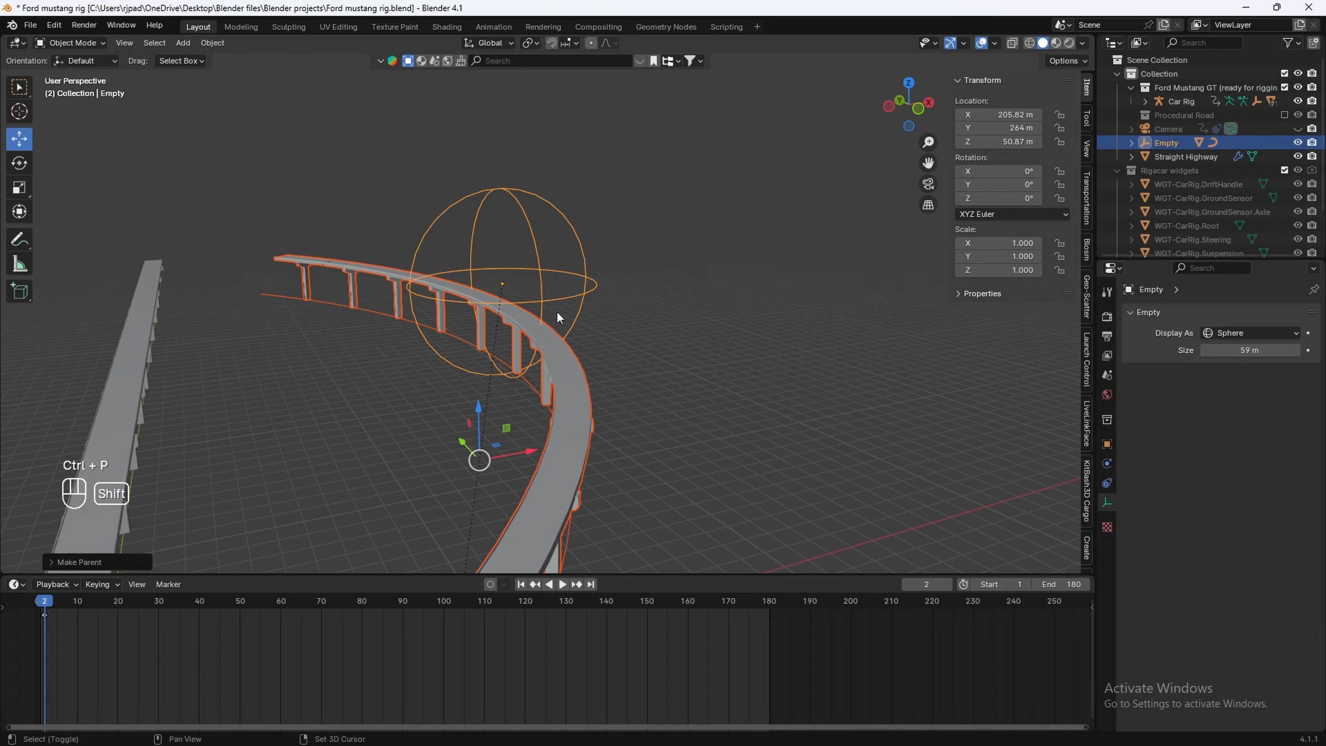
key(g)
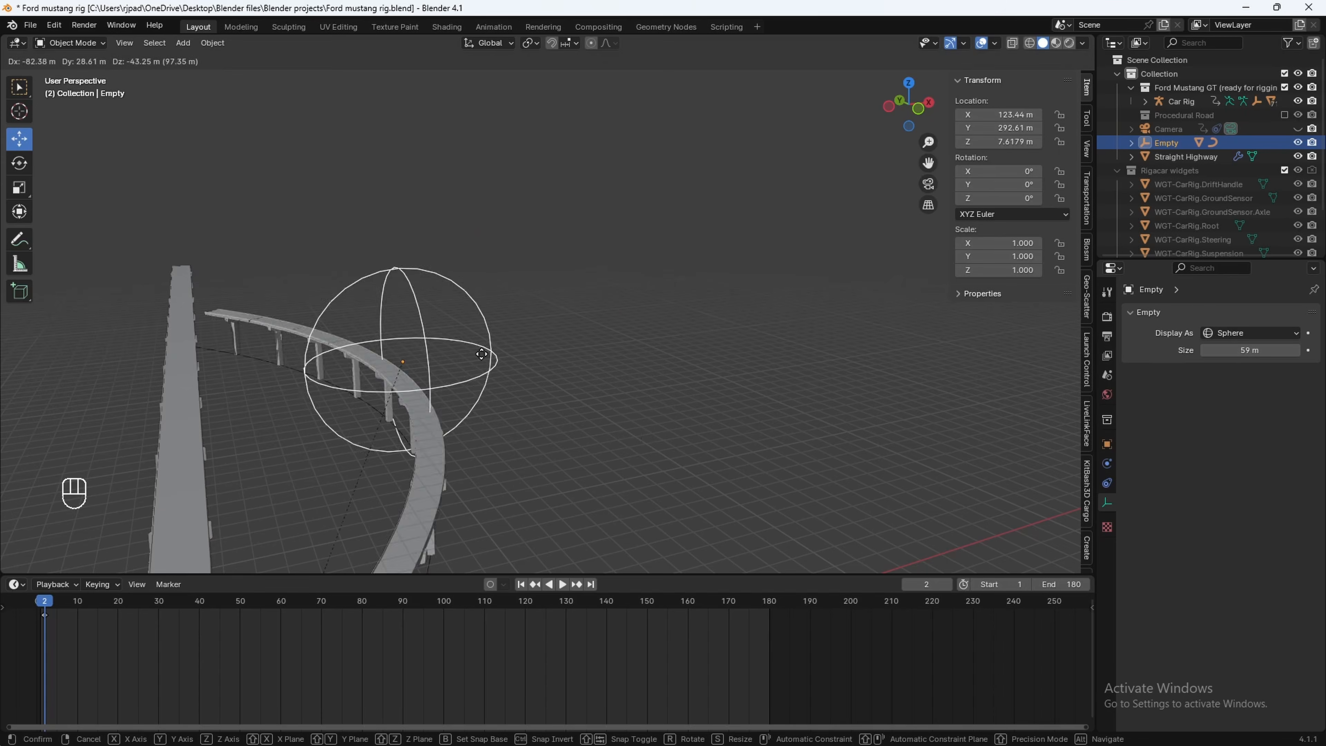
click(800, 227)
key(ctrl+z)
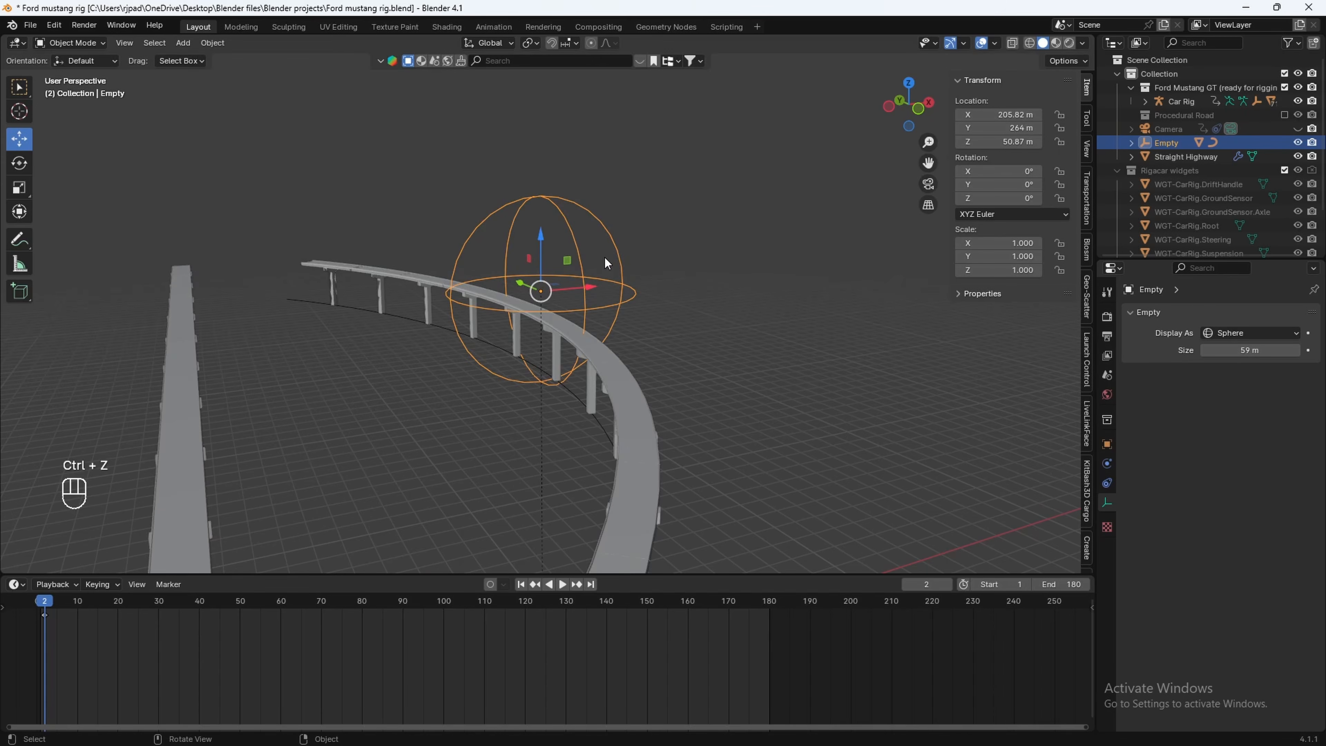
Rename the sphere empty as Curve High Controller
key(F2)
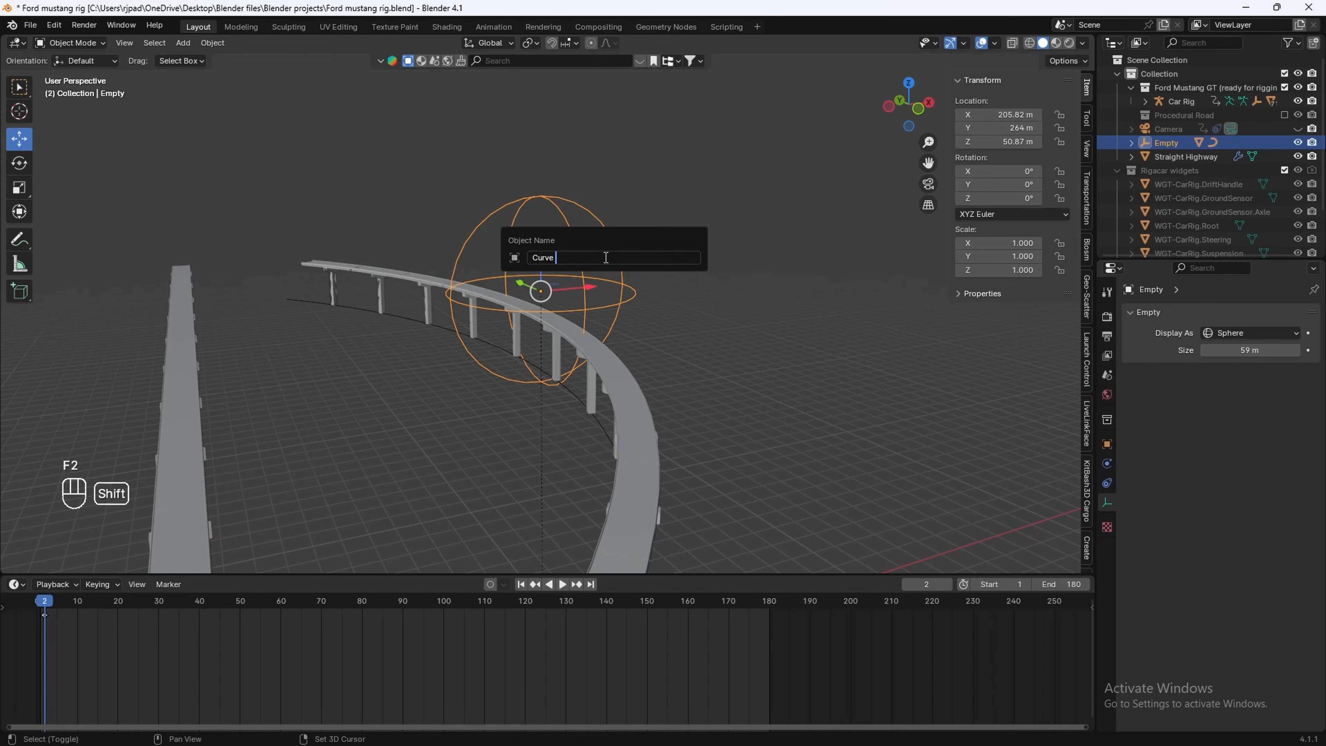
text(Curve High Controller)
key(Return)
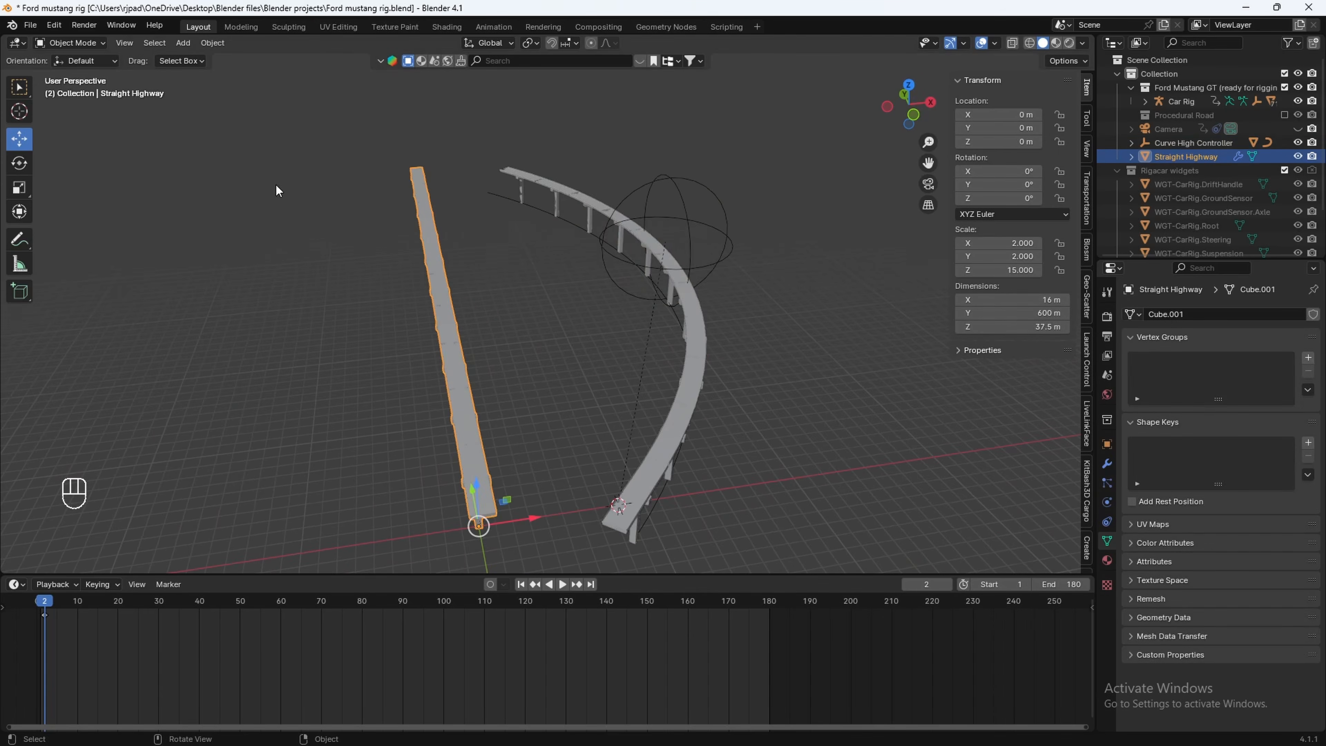
Move the straight highway and the curved highway with its controller into a new collection named Highway Collection
drag(301, 202, 910, 317)
key(m)
click(567, 277)
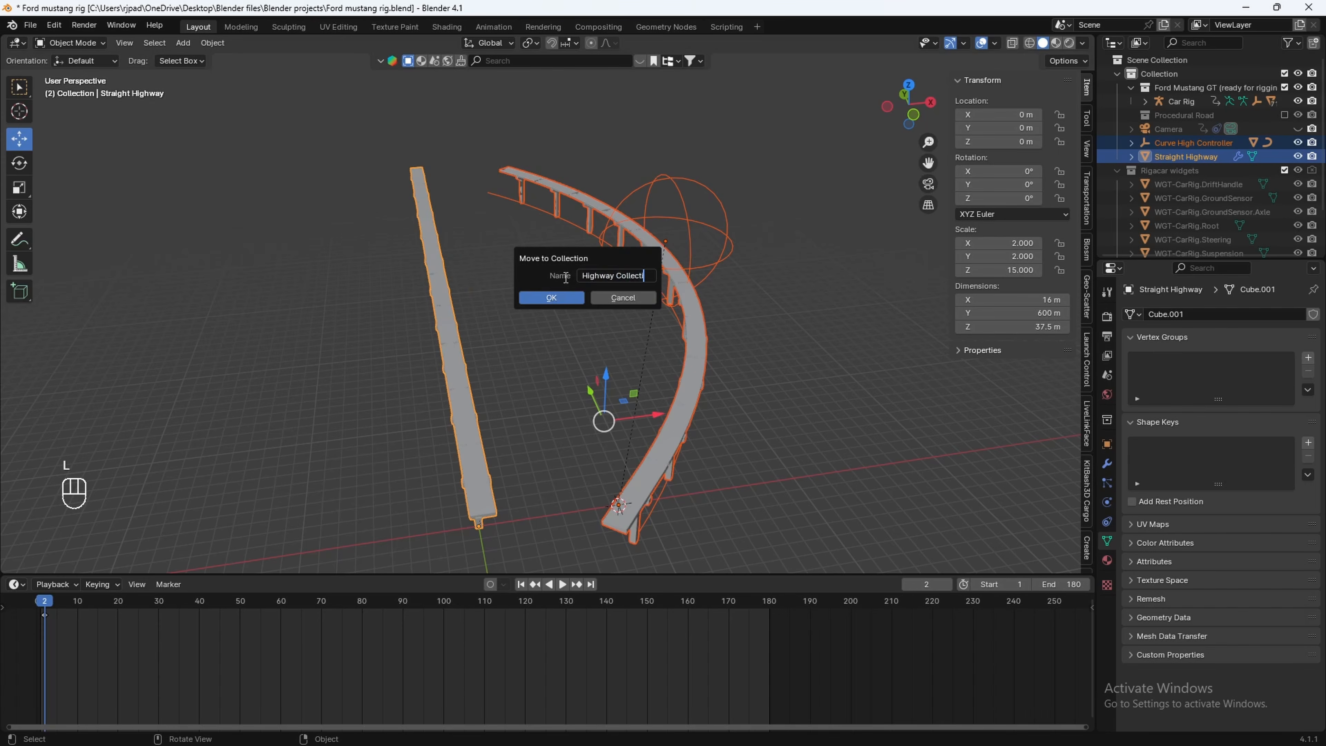
click(551, 298)
Rotate the straight highway 90° about Z and move it about 193 m along Y
click(551, 295)
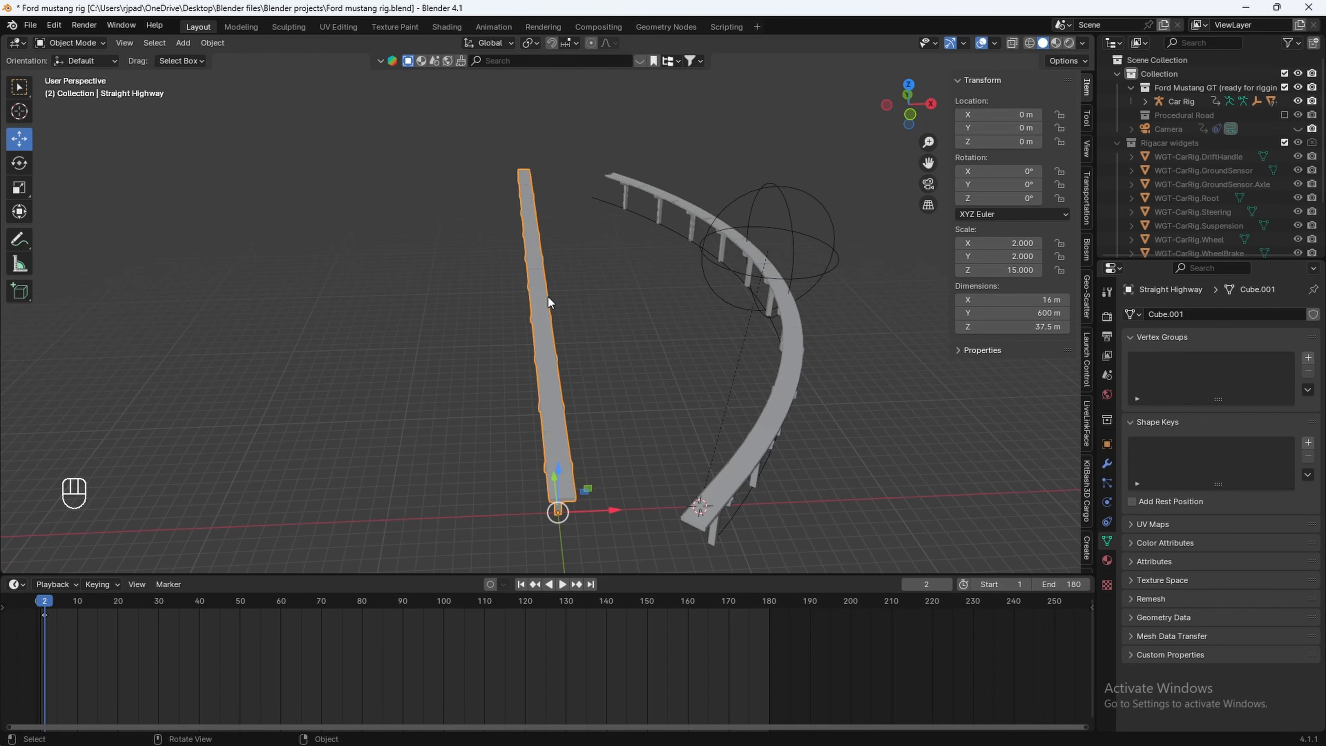
text(rz90)
key(Return)
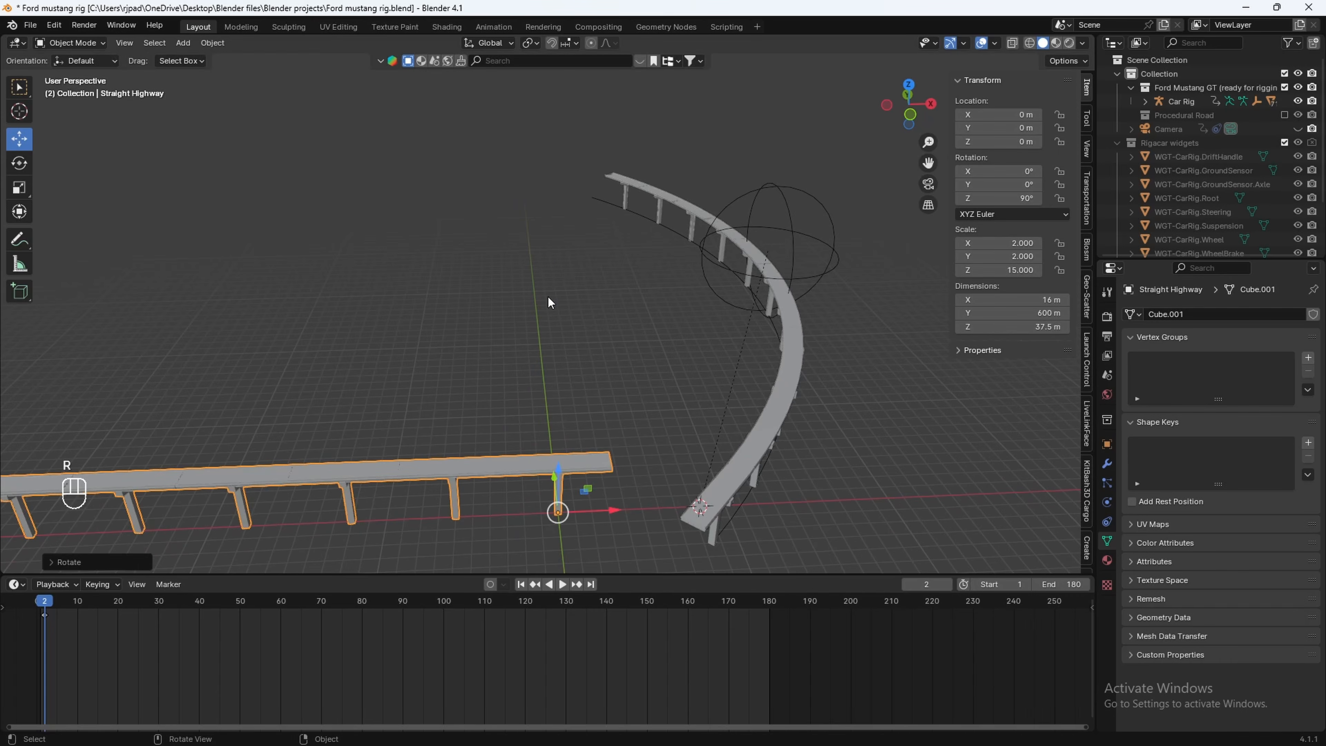
key(g)
key(y)
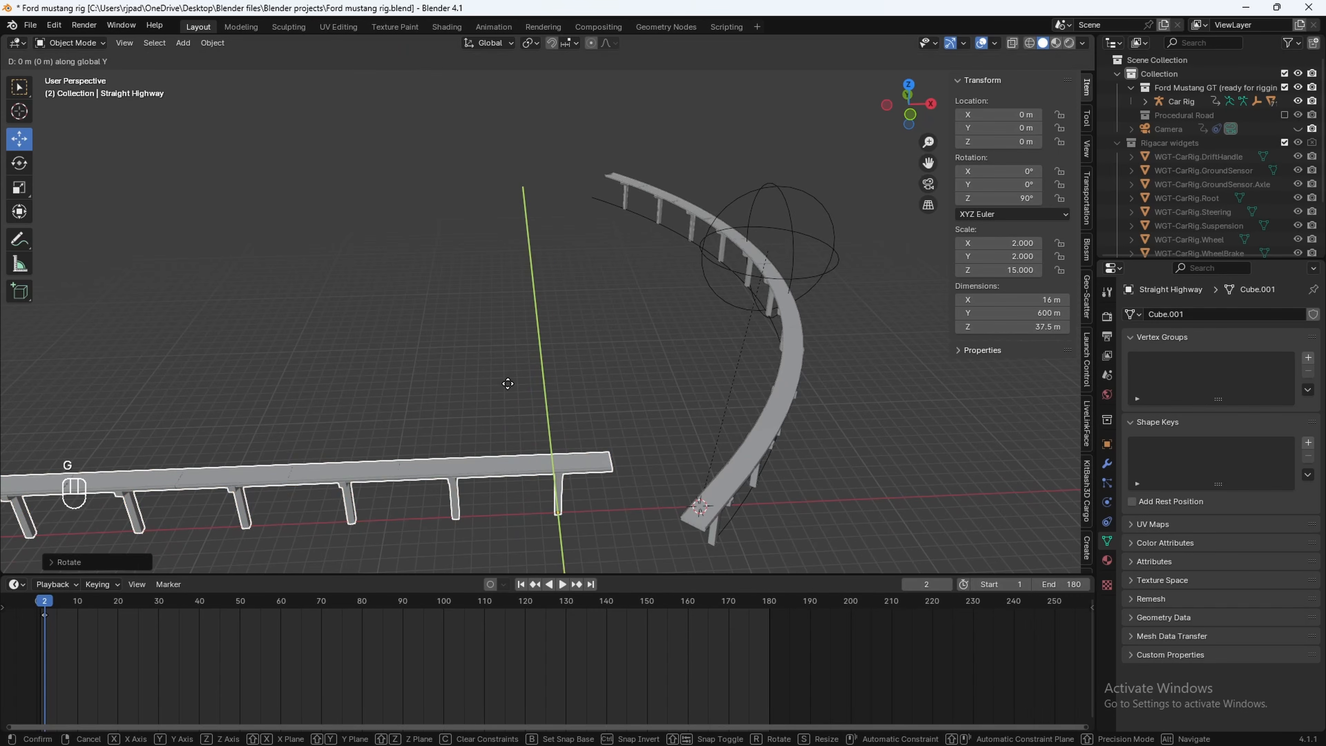
click(522, 222)
scroll(1190, 167, down, 5)
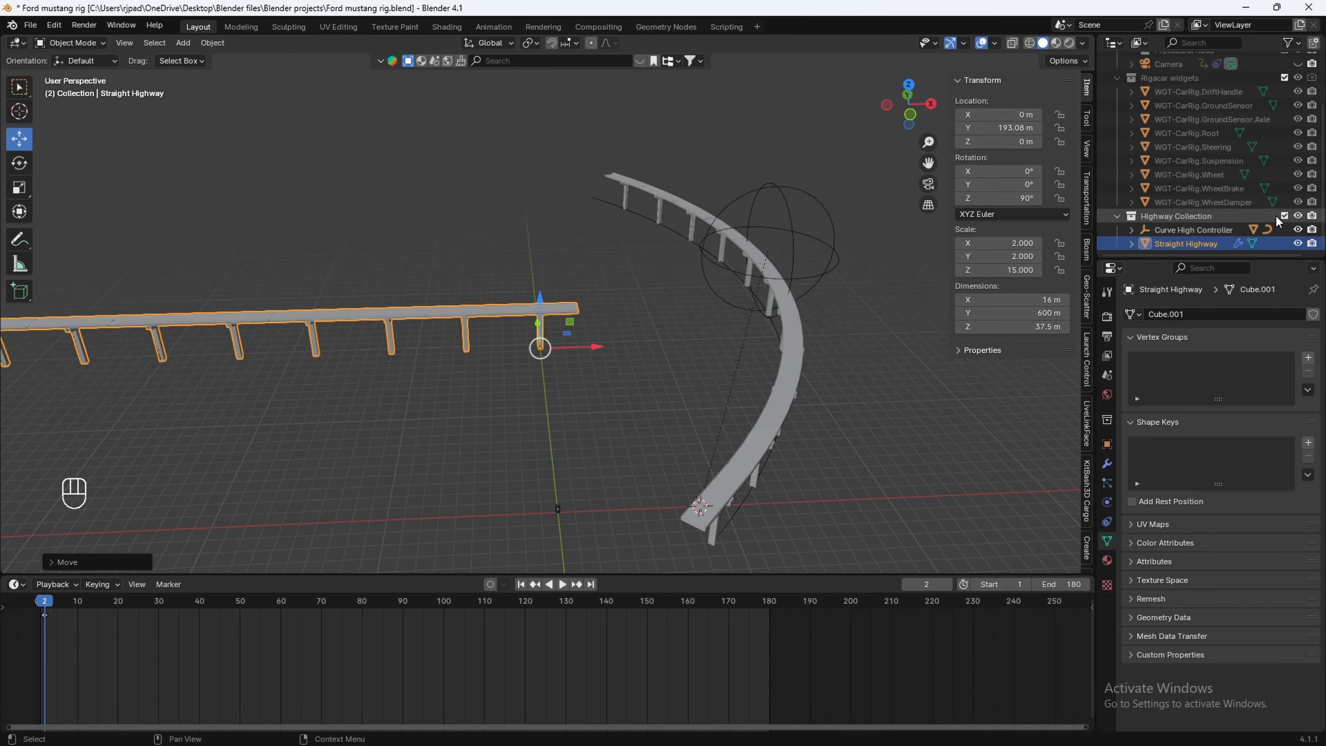
Exclude the Highway Collection from the view layer and include the Procedural Road collection
click(1285, 216)
shift+middle_drag(820, 350, 577, 282)
scroll(1264, 171, up, 2)
scroll(1264, 171, up, 3)
click(1285, 115)
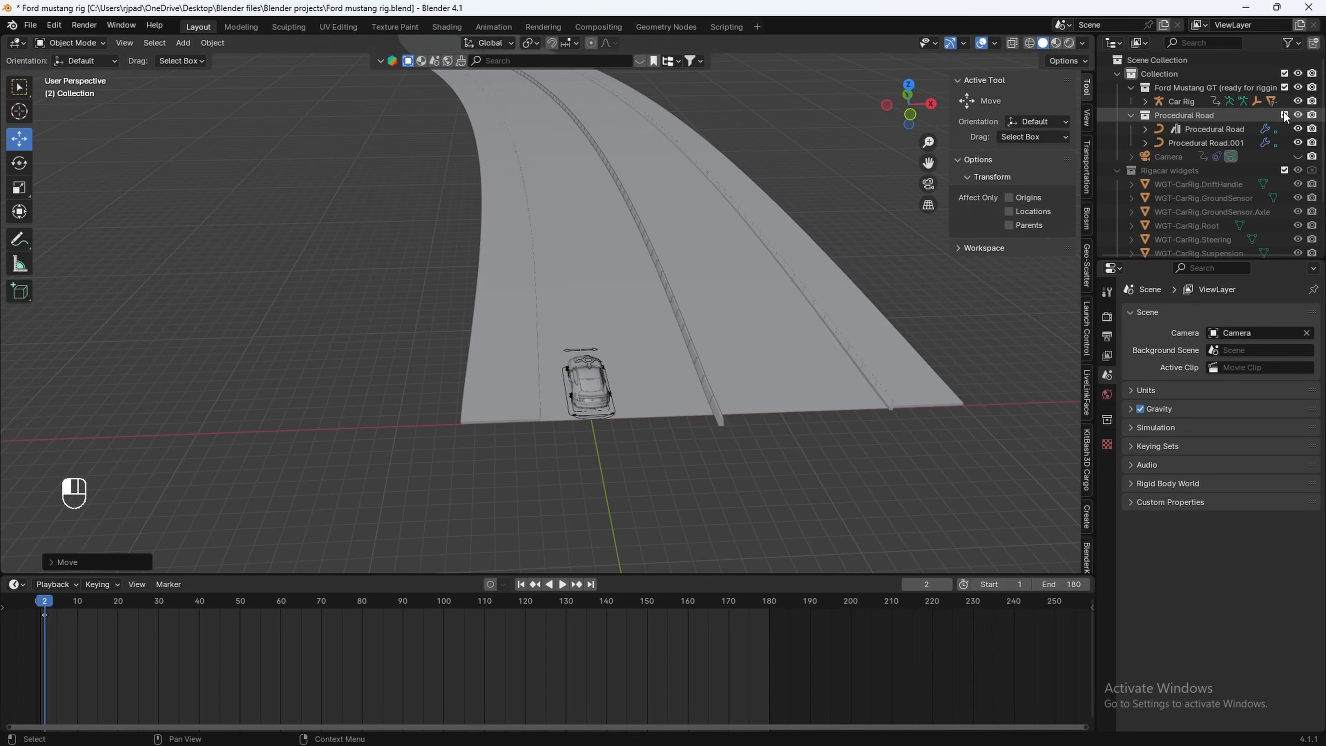
Duplicate both procedural road segments and move the copies about 28 m along negative X, beside the originals
scroll(813, 299, down, 9)
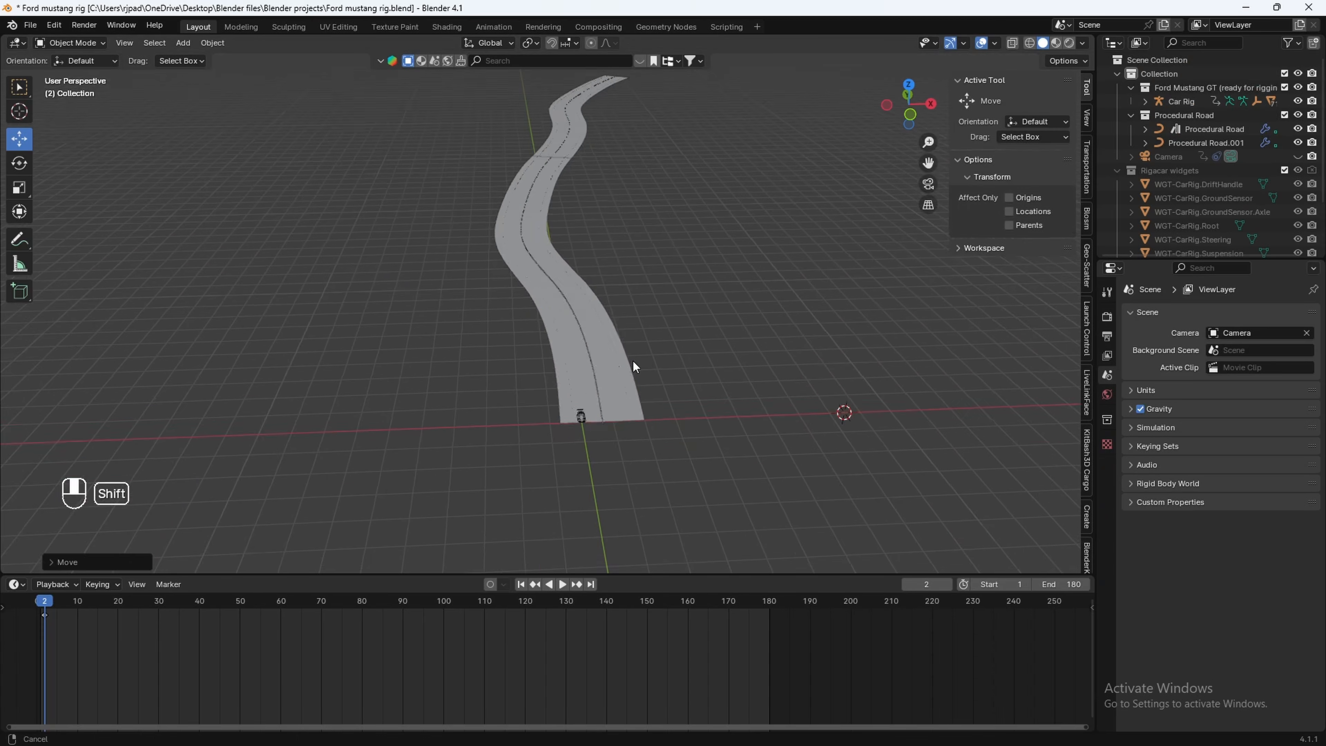
click(609, 391)
shift+click(573, 167)
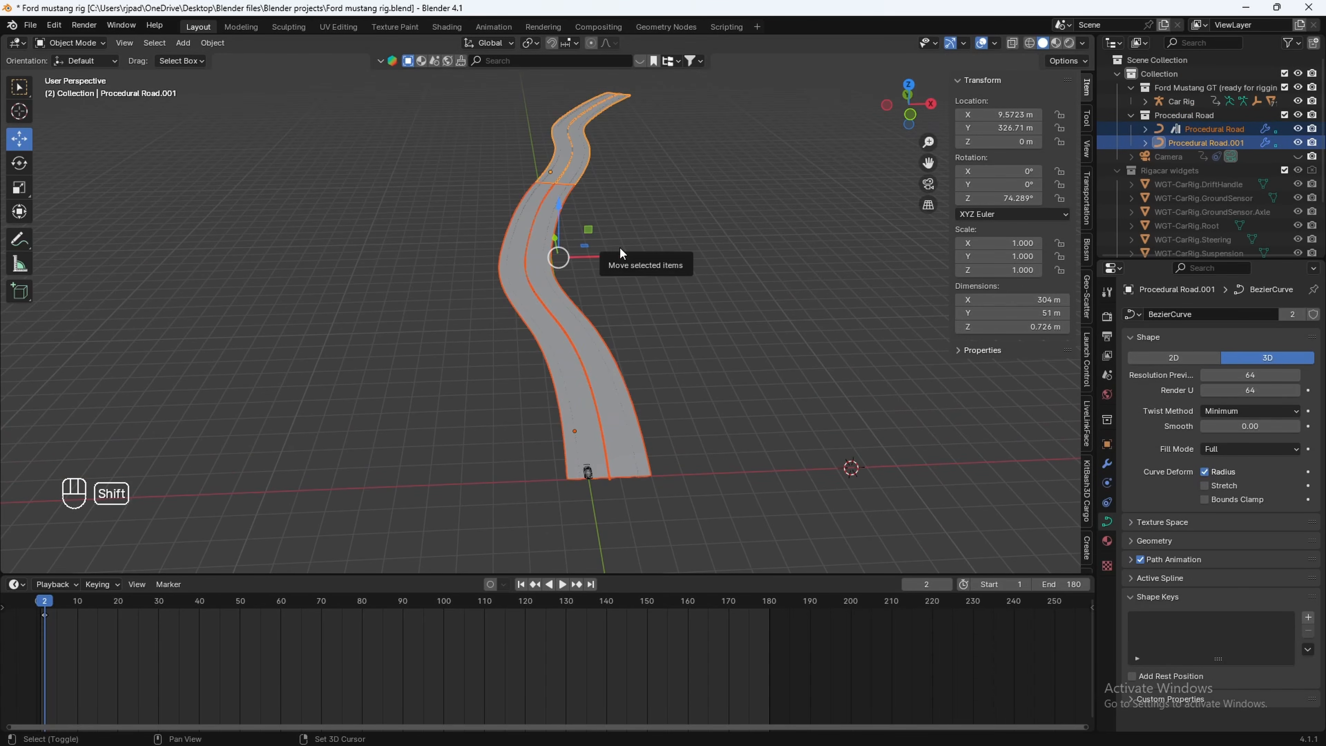
key(shift+d)
key(x)
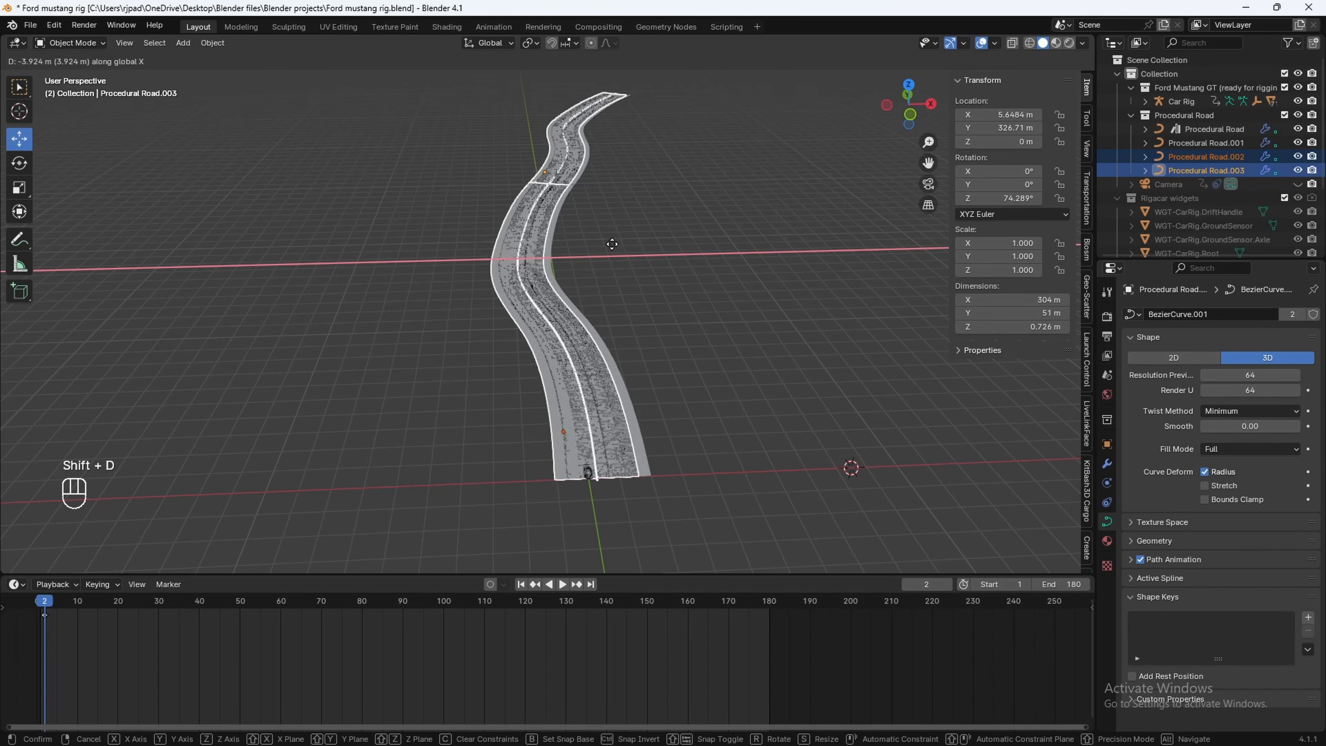
click(556, 170)
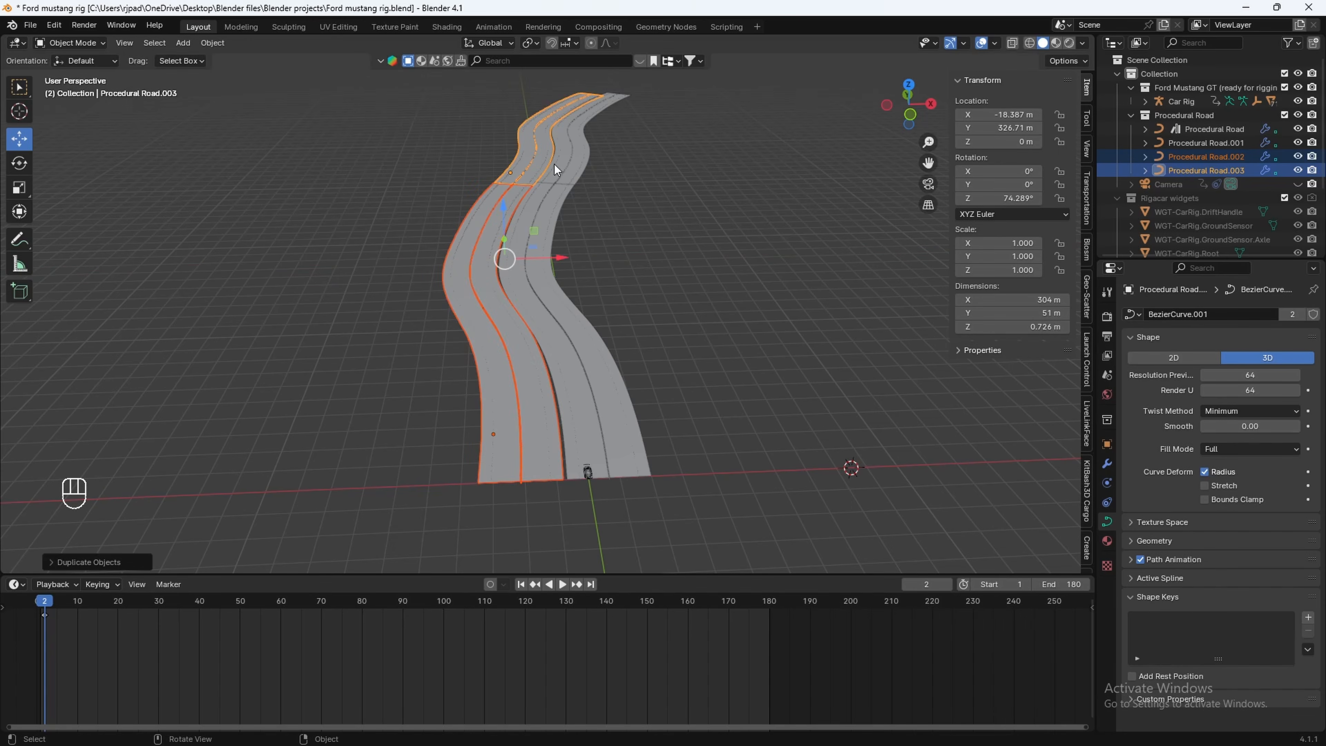
Make linked duplicates of the two copied road segments and move them about 57 m along X to the originals' opposite side
key(alt+d)
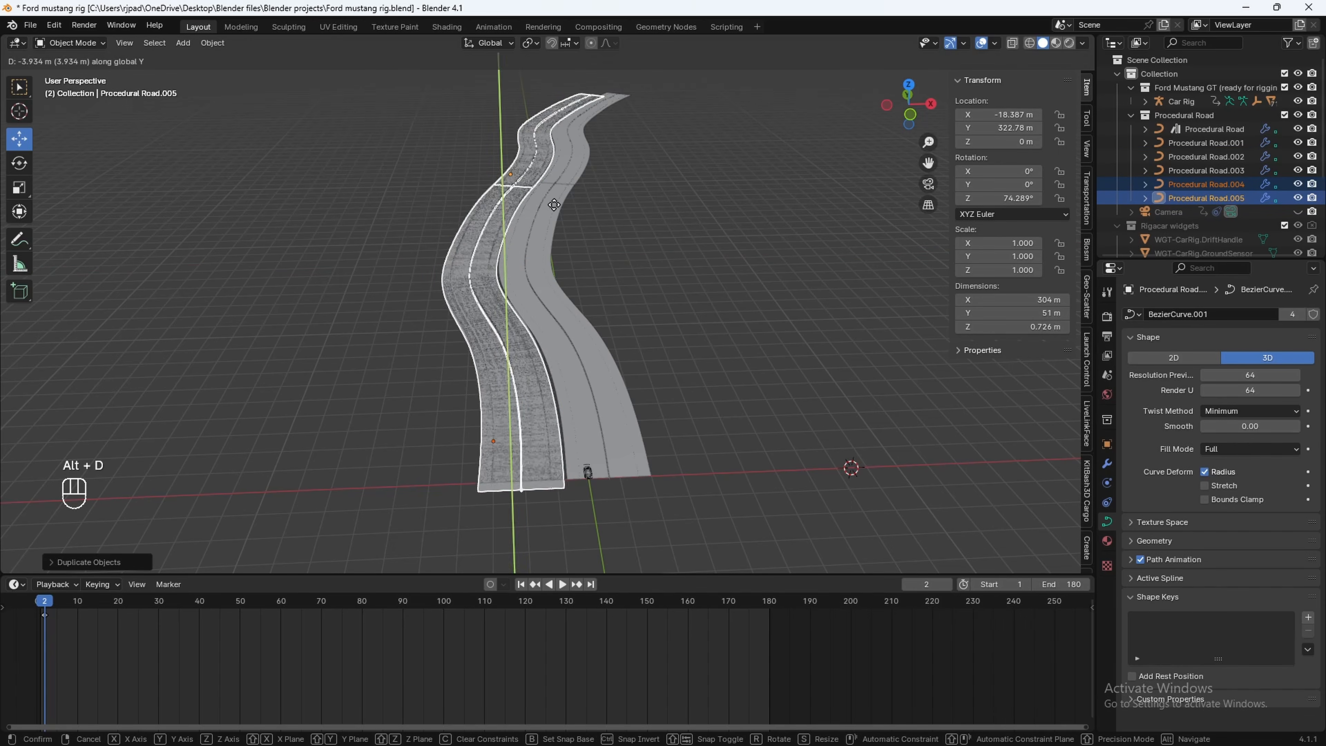
key(x)
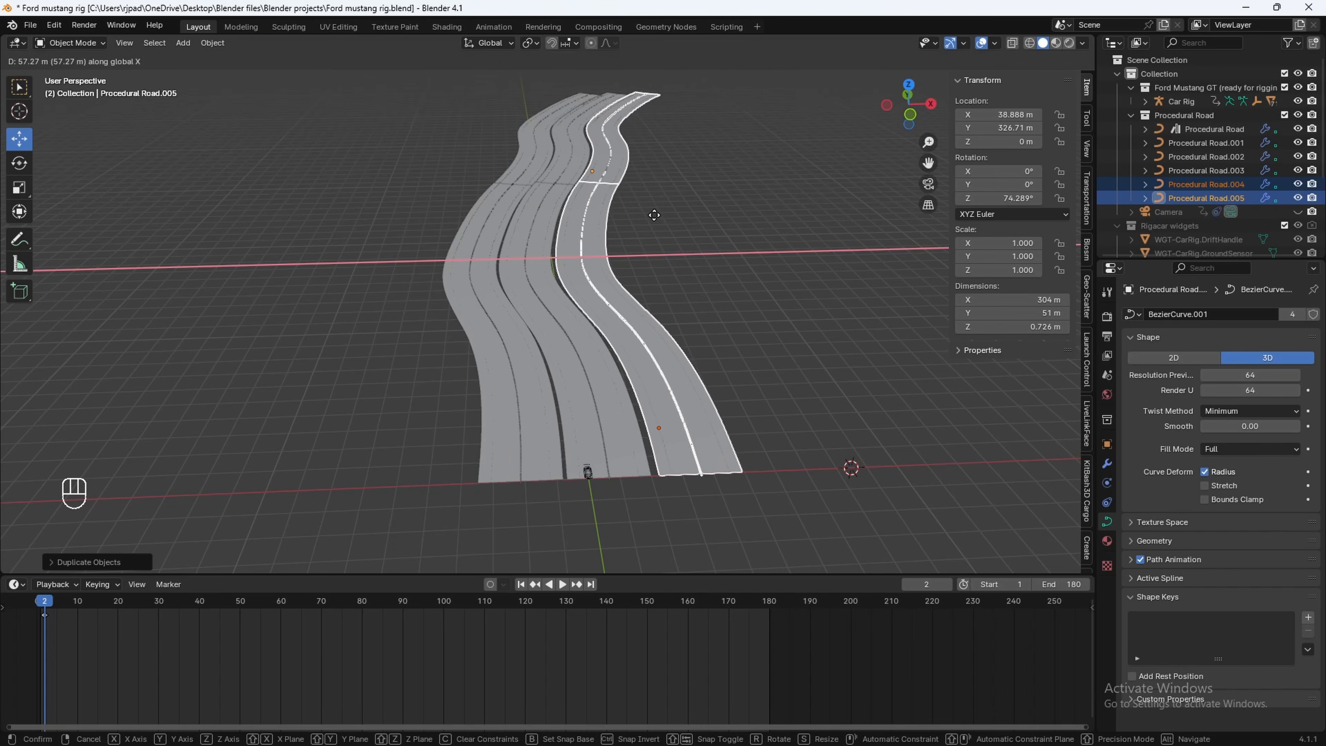
click(651, 212)
Set the Rail Height in the Geometry Nodes modifier of Procedural Road.002 to 0.69 m
scroll(585, 324, up, 1)
shift+middle_drag(522, 430, 497, 392)
click(531, 370)
scroll(540, 413, up, 3)
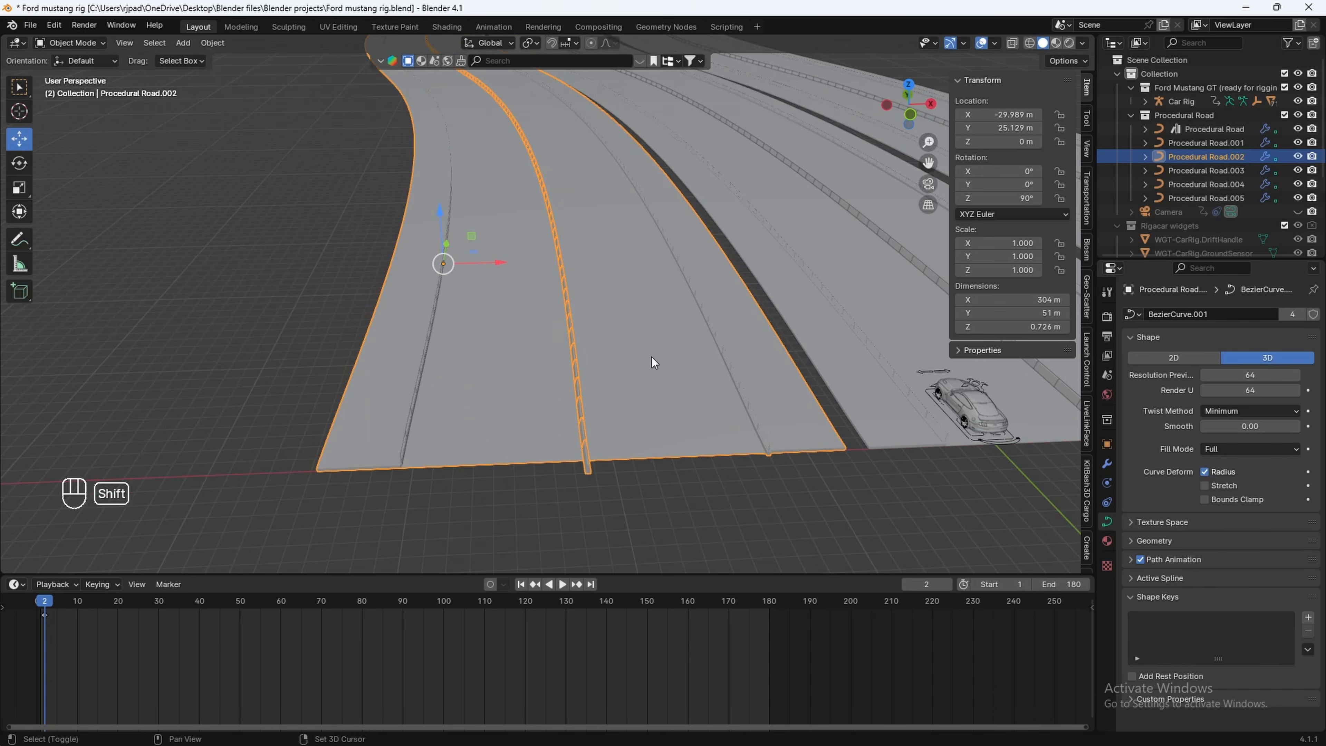
shift+middle_drag(652, 357, 640, 361)
click(1106, 466)
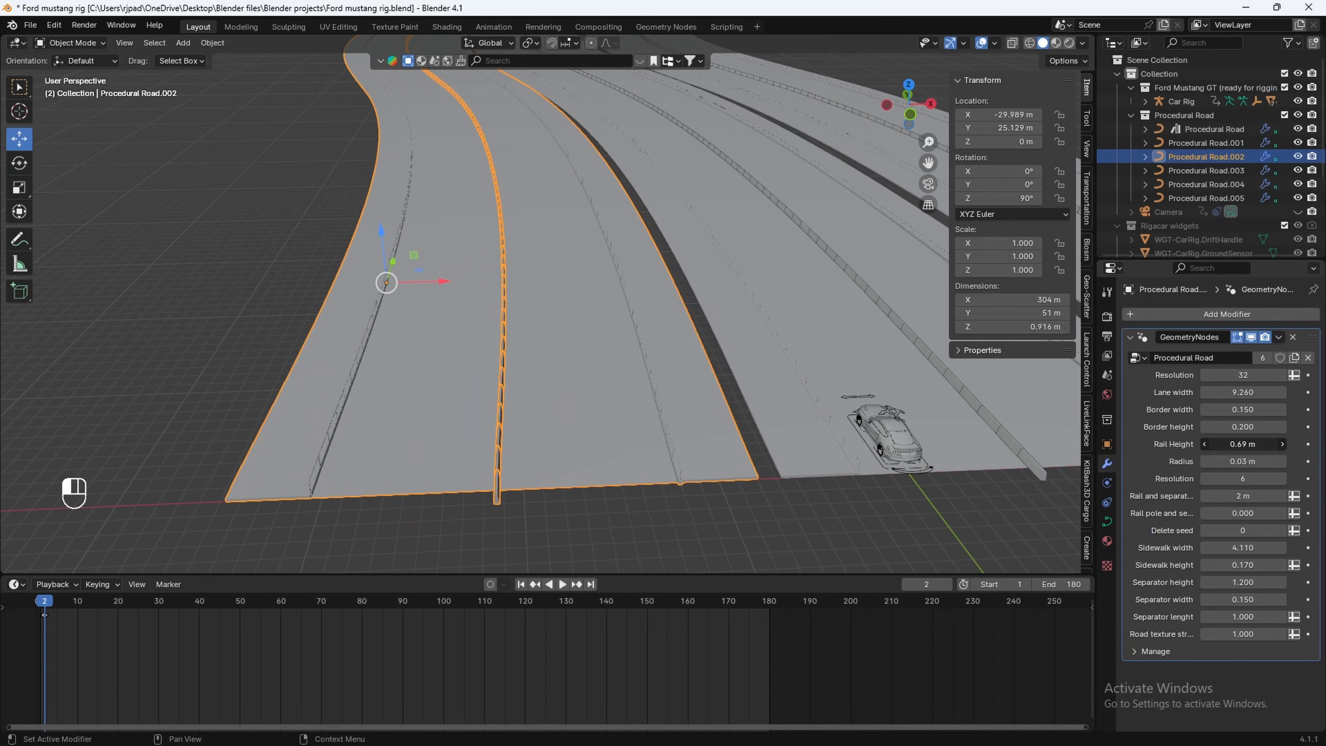
Make a linked duplicate of the central road segment under the car and rotate it 180° about Z
middle_drag(710, 474, 602, 394)
shift+middle_drag(579, 303, 519, 350)
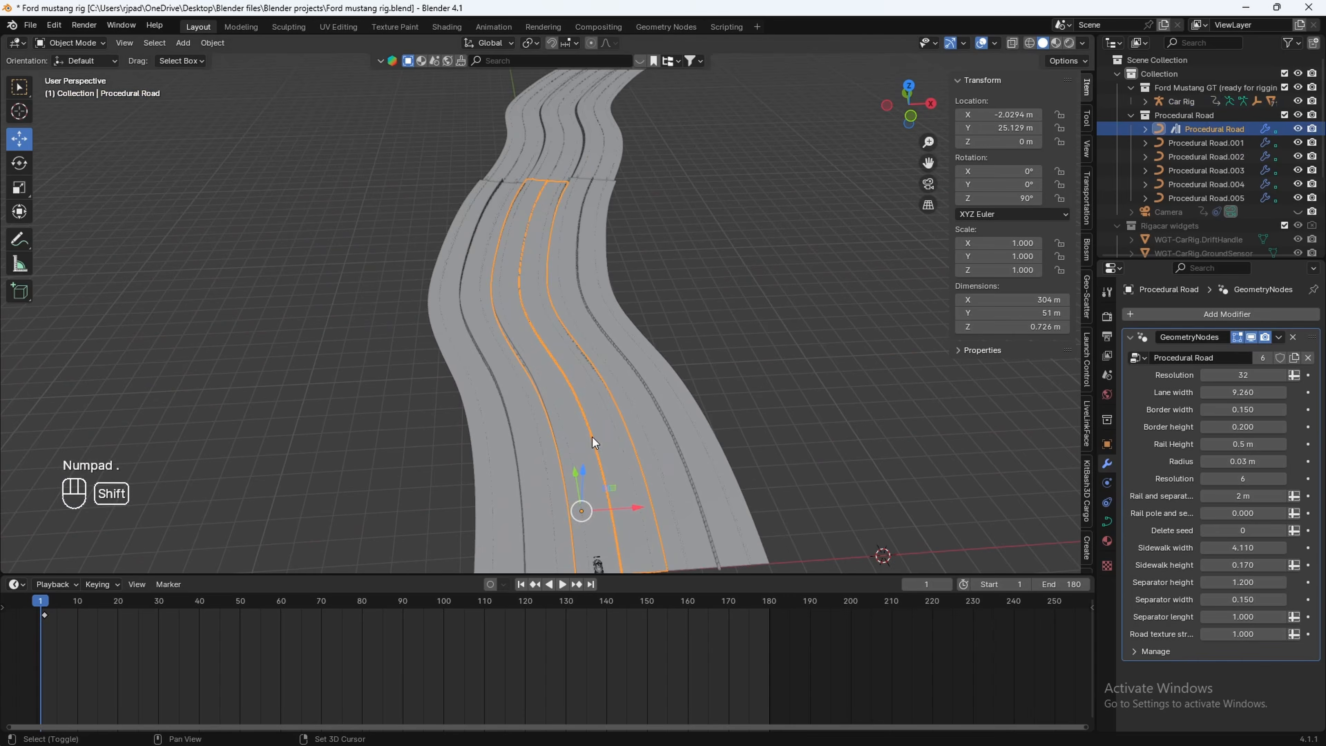
mouse_move(592, 437)
middle_down()
mouse_move(538, 344)
mouse_move(573, 443)
middle_up()
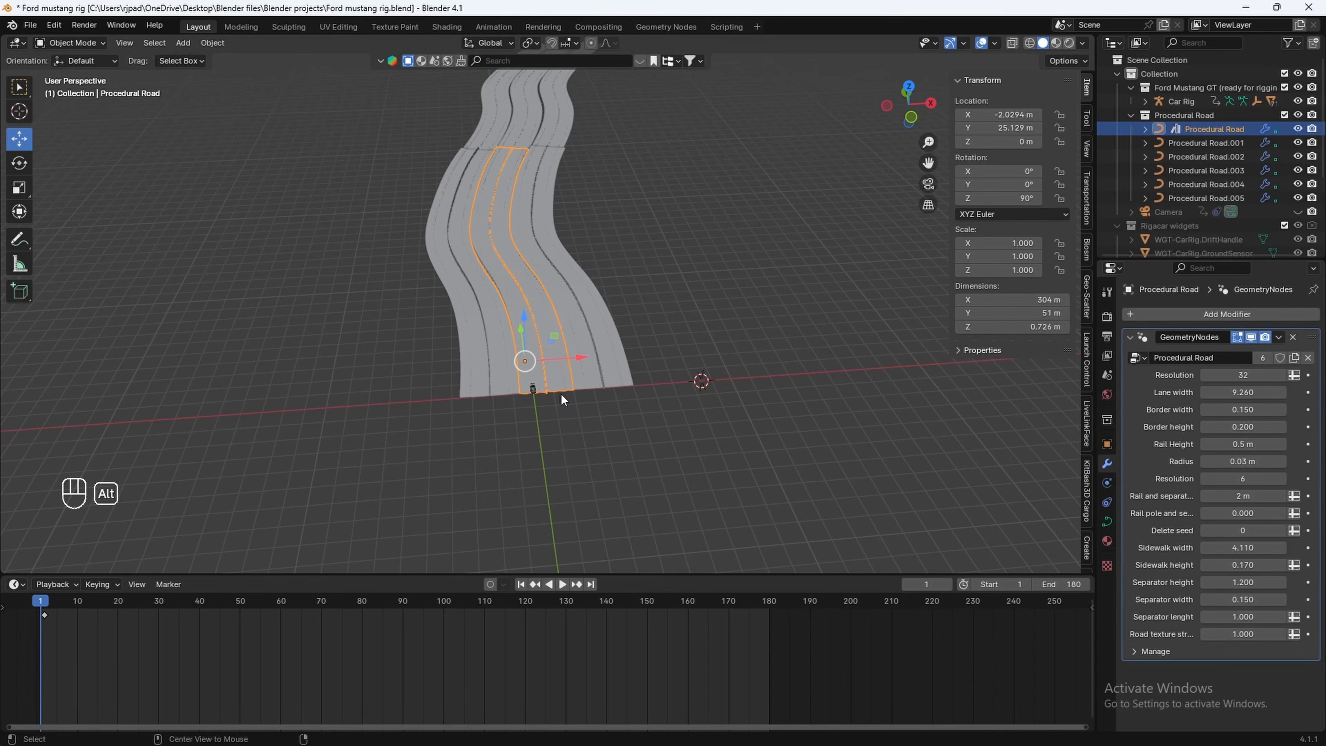
key(alt+d)
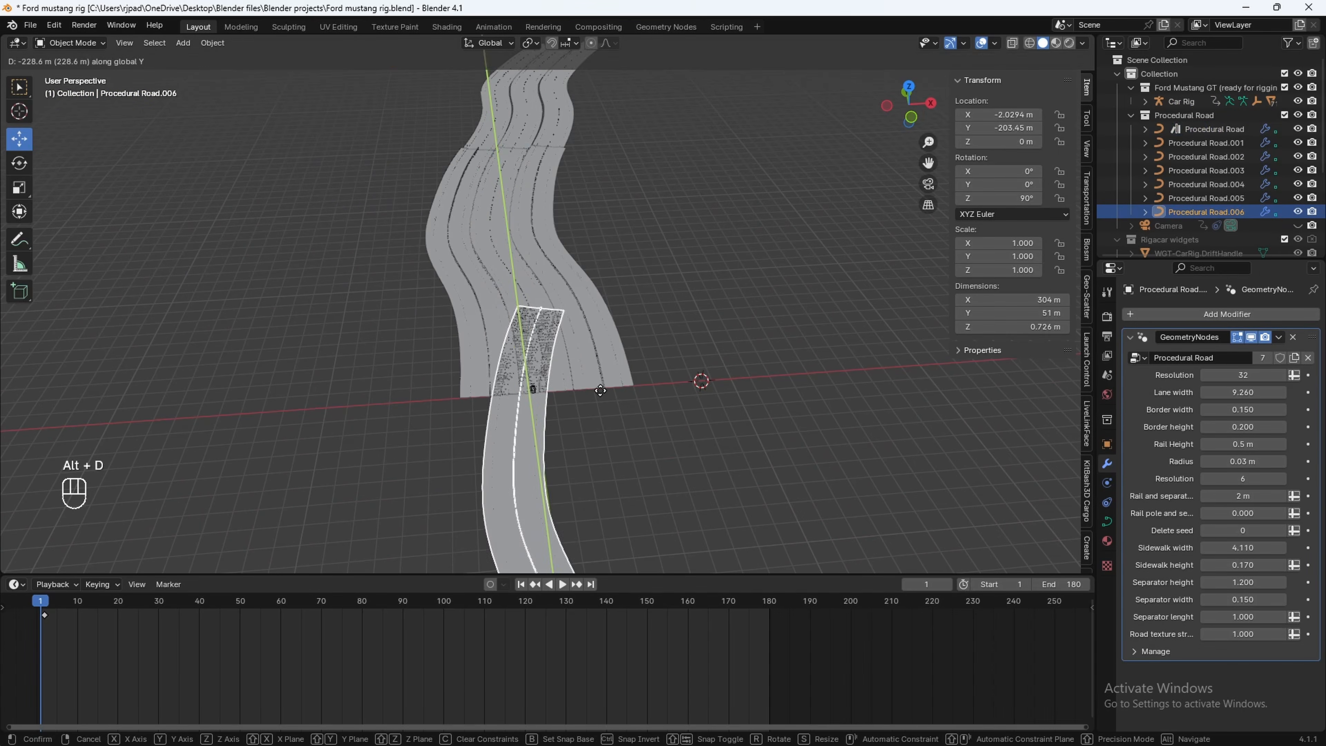
text(rz180)
key(Return)
Move the rotated road copy to about X 15.18 m, Y -25.09 m, so its end meets the central road's start
key(KP_7)
key(g)
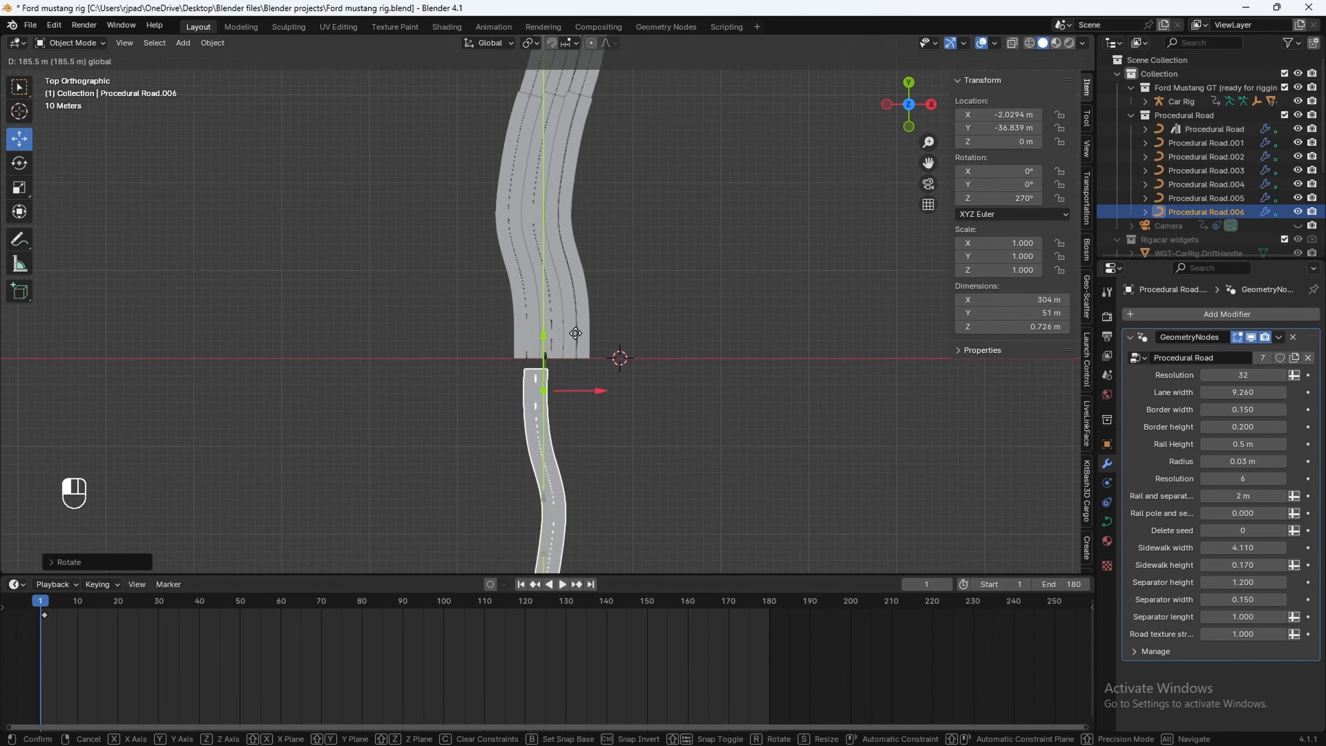
key(x)
scroll(546, 462, up, 6)
click(642, 470)
scroll(666, 463, up, 2)
scroll(666, 464, down, 4)
key(KP_0)
middle_drag(592, 412, 692, 311)
shift+middle_drag(669, 359, 588, 394)
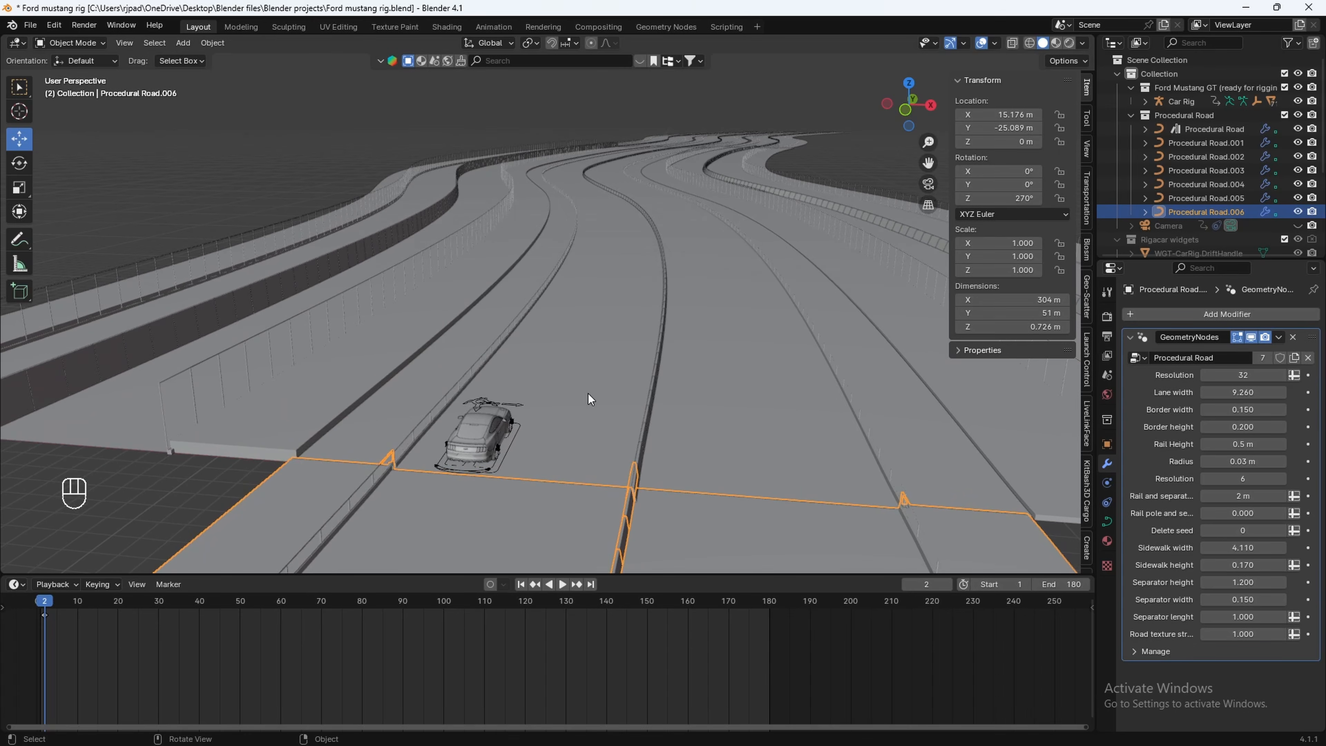
Assign an Environment Texture to the world background color
click(1107, 395)
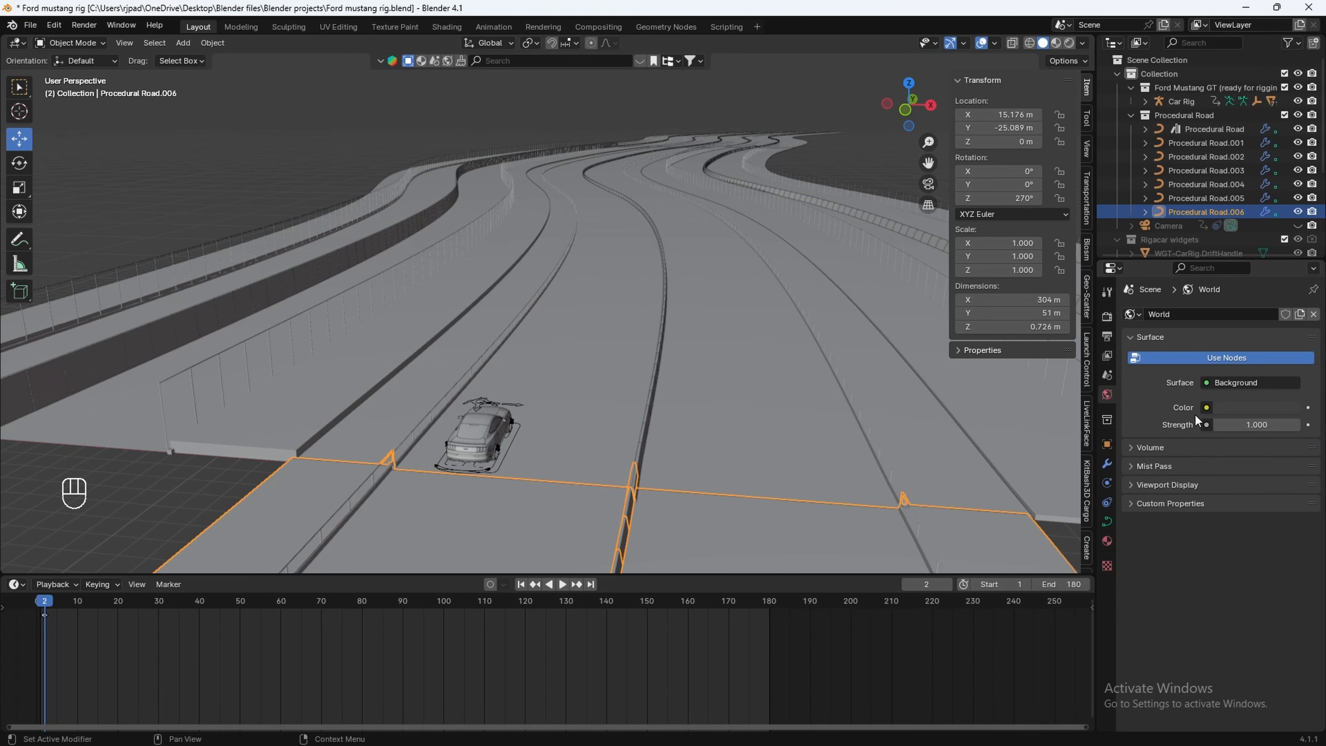
click(1206, 407)
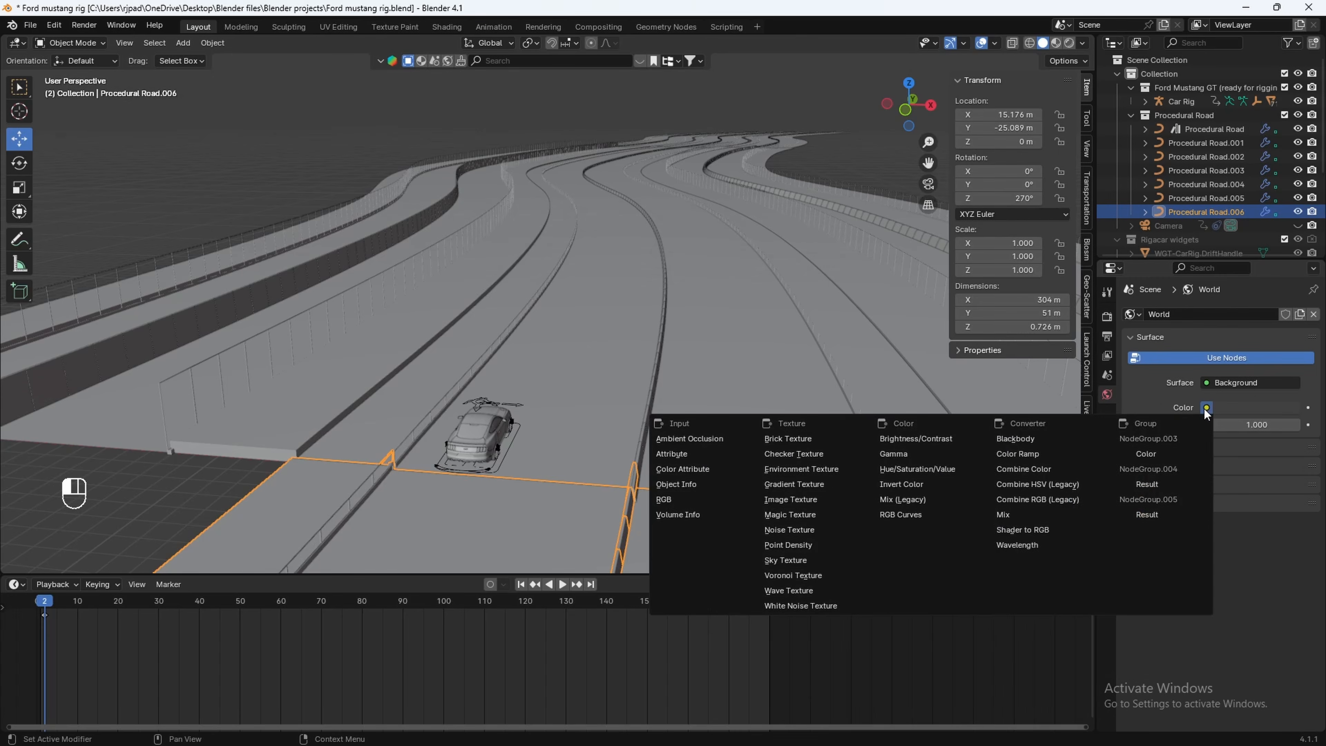
click(827, 470)
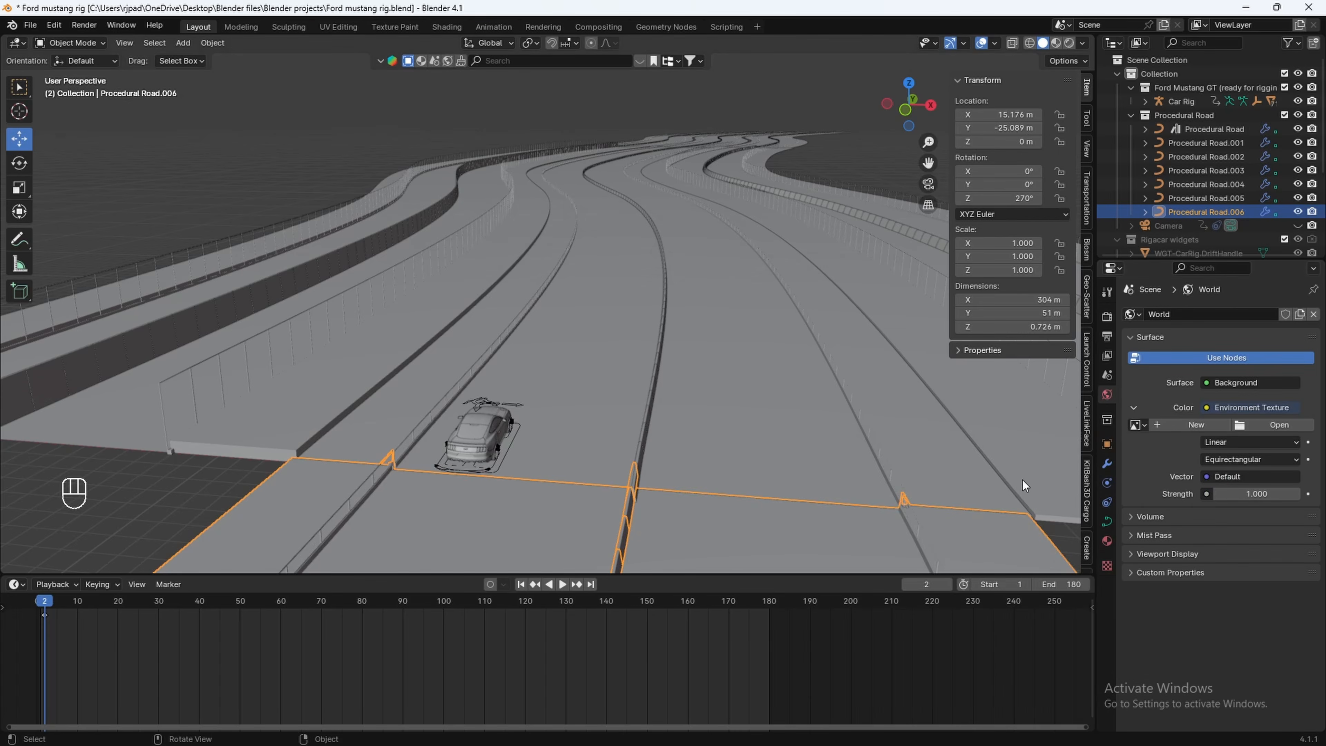
Find the HDRI with the search "shan" and load shanghai_riverside_8k.exr as the world's environment image
click(1274, 428)
scroll(383, 536, down, 3)
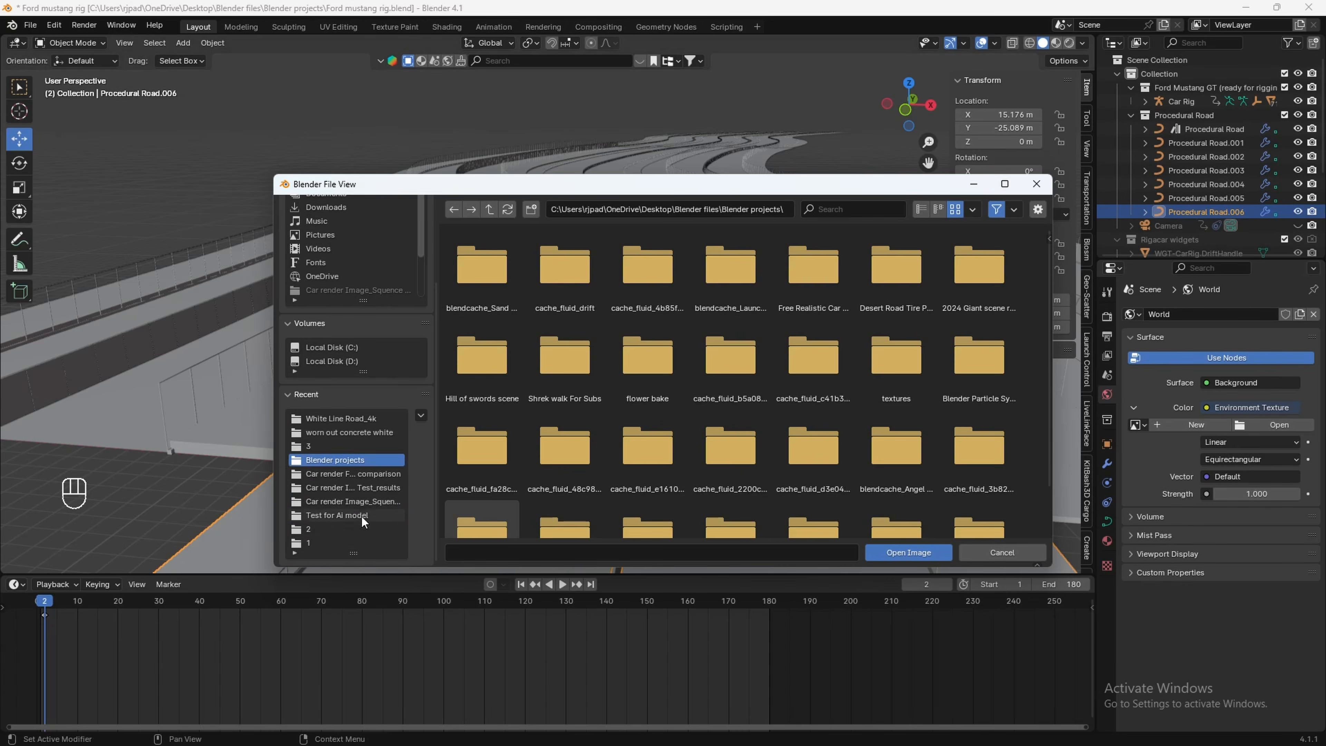
double_click(639, 296)
scroll(679, 398, down, 3)
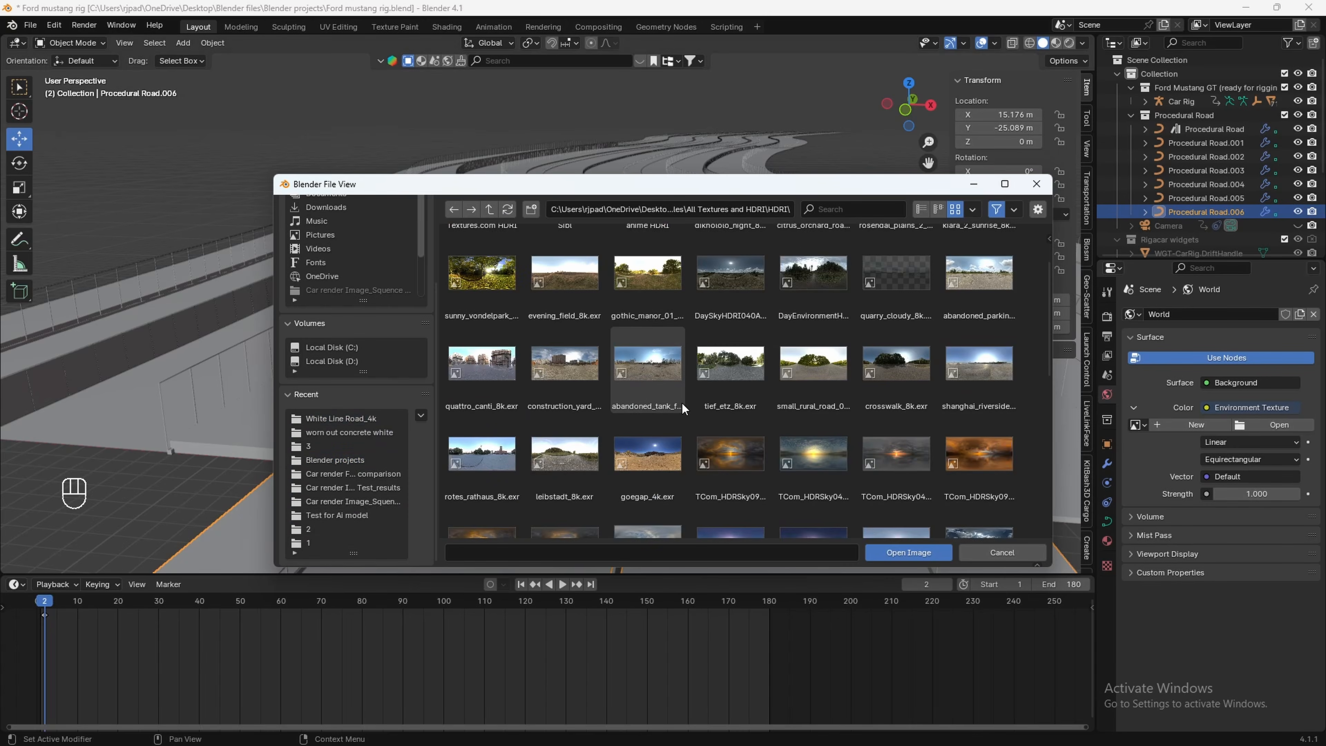
click(891, 210)
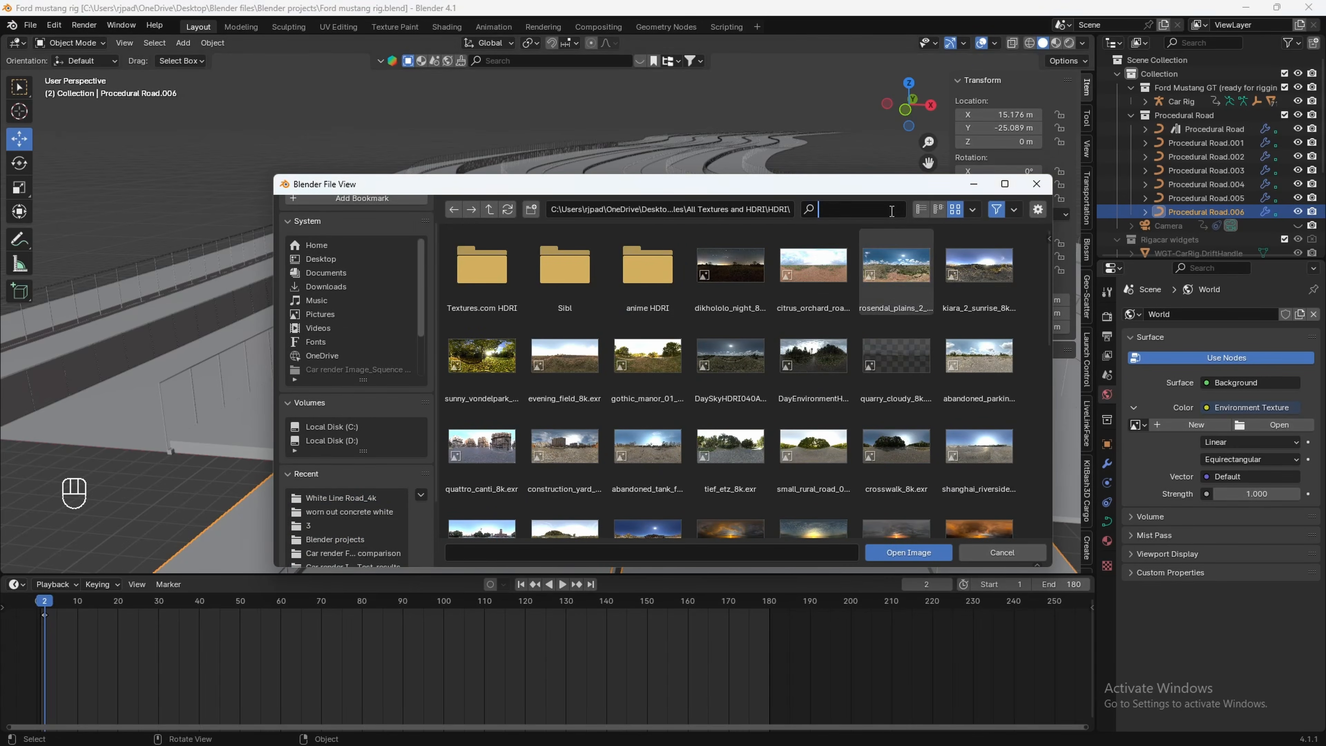
text(shan)
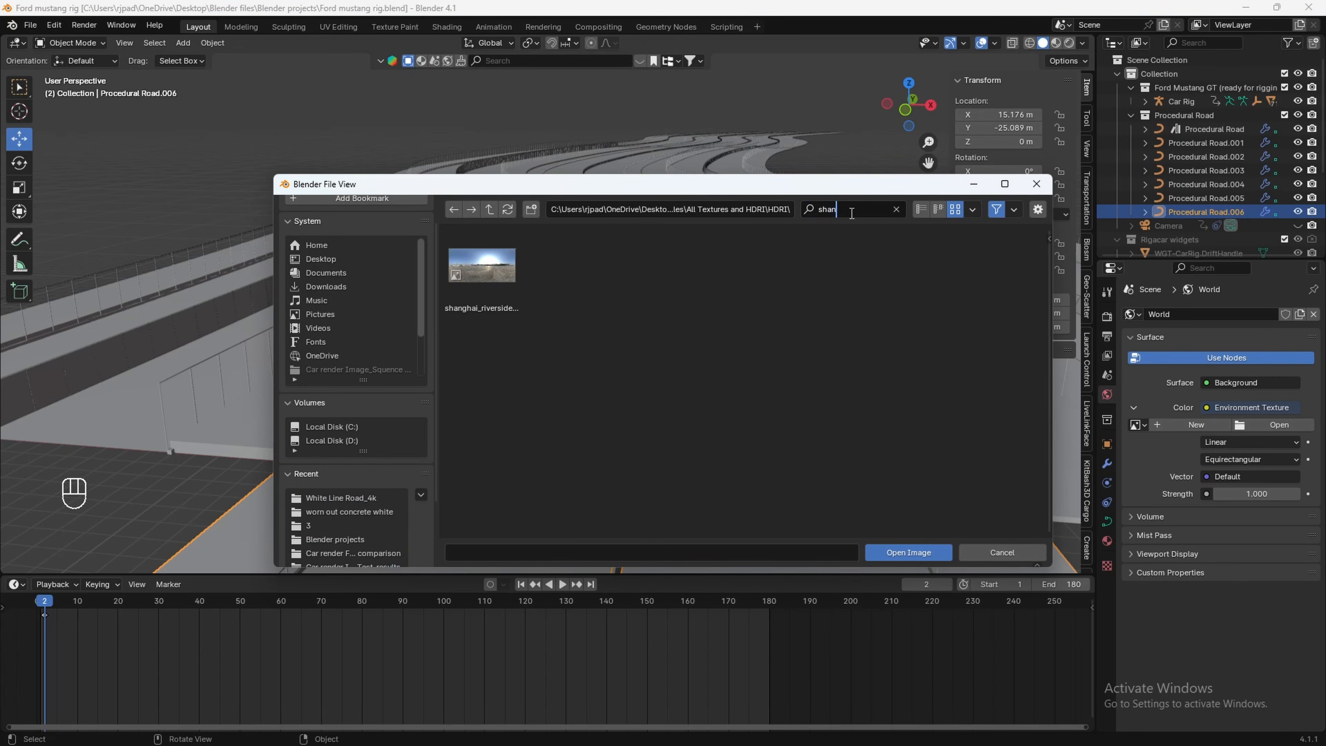
click(482, 267)
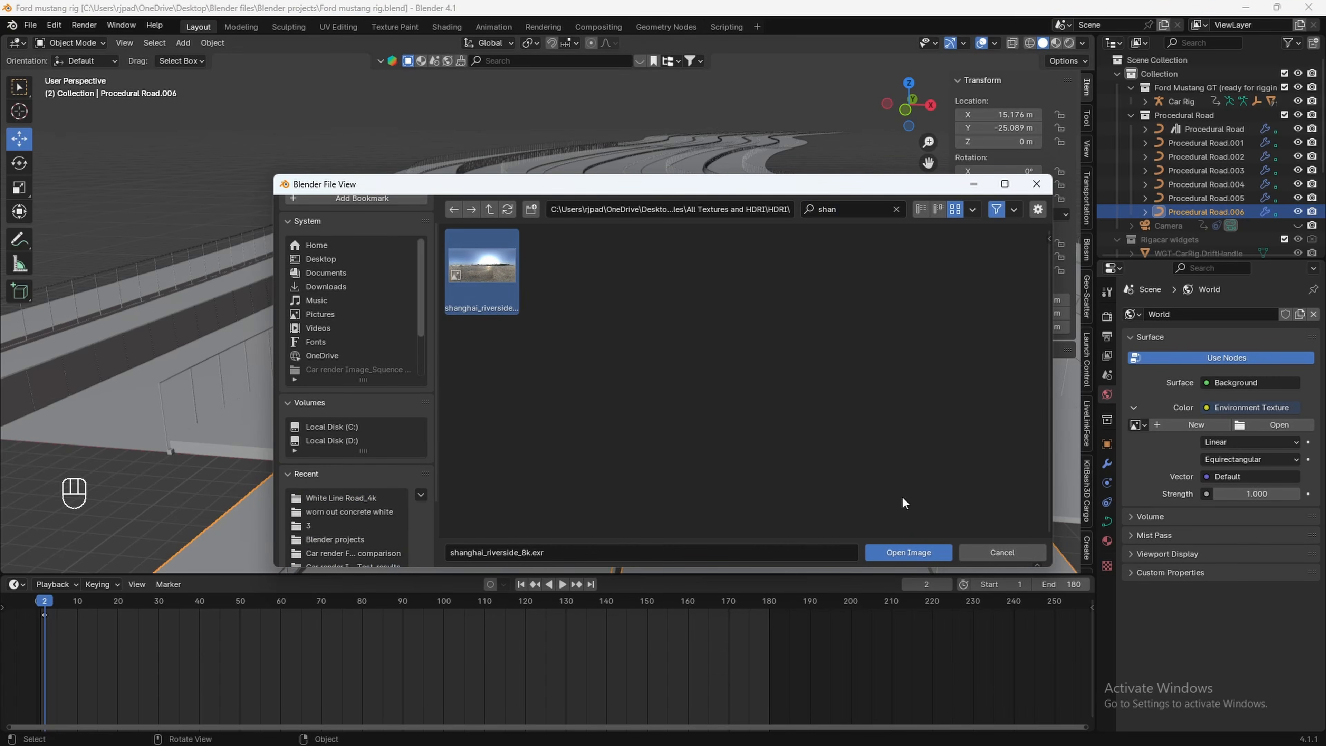
click(908, 552)
Play the car animation through the scene camera and stop it partway
key(KP_0)
key(KP_0)
key(space)
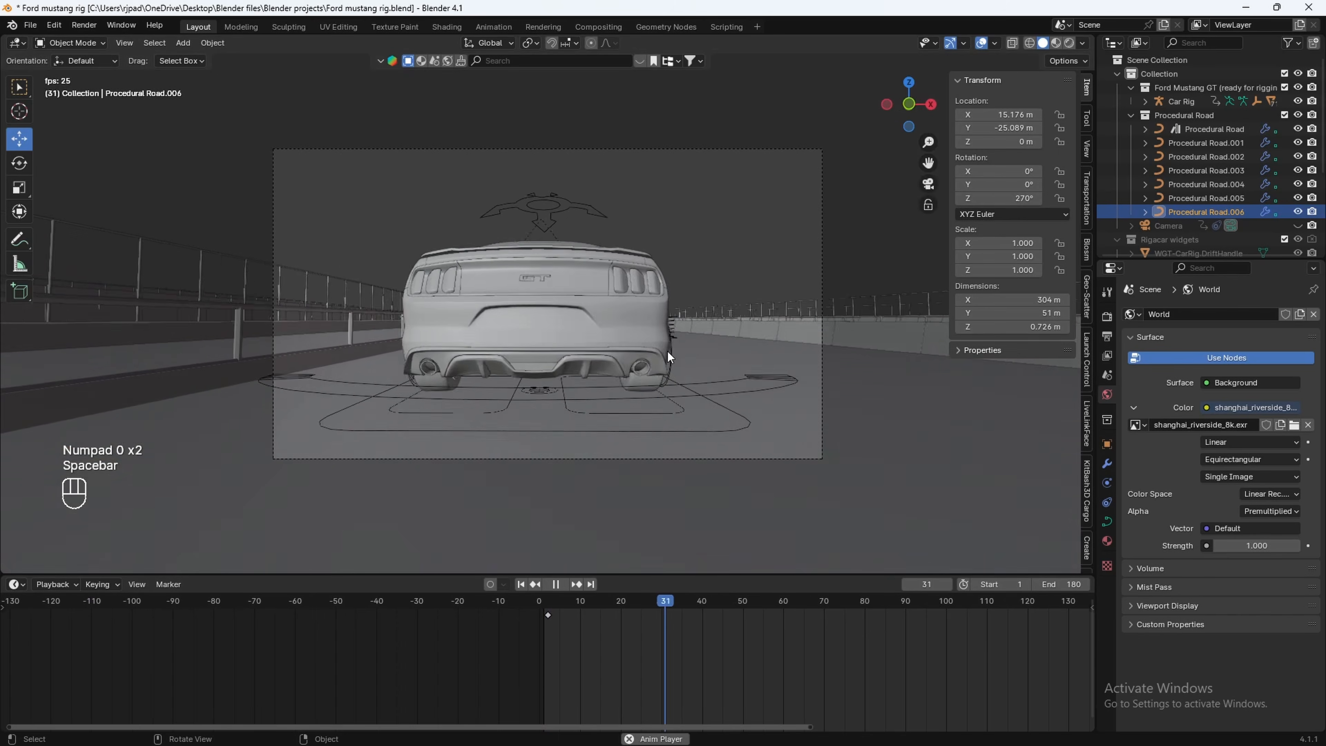
key(space)
Set the render engine to Cycles with the Experimental feature set and GPU Compute as the device
click(1107, 317)
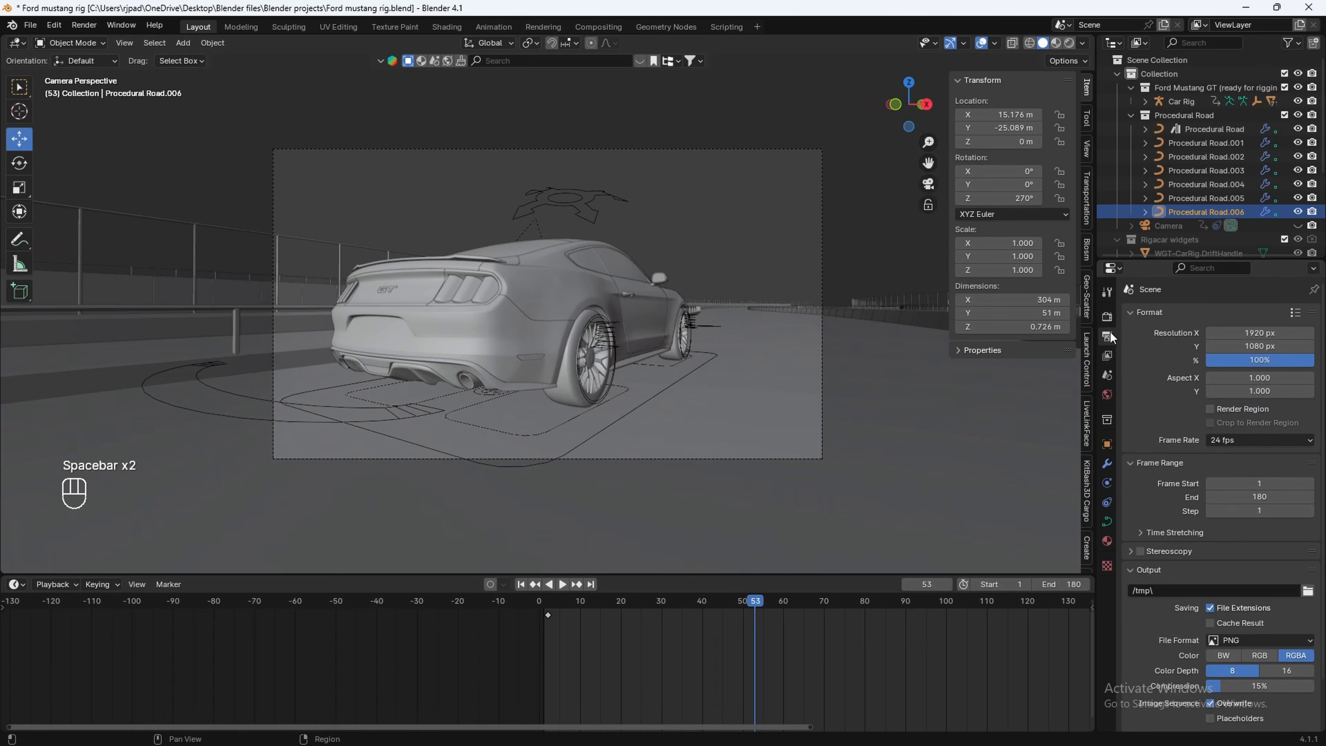
click(1217, 316)
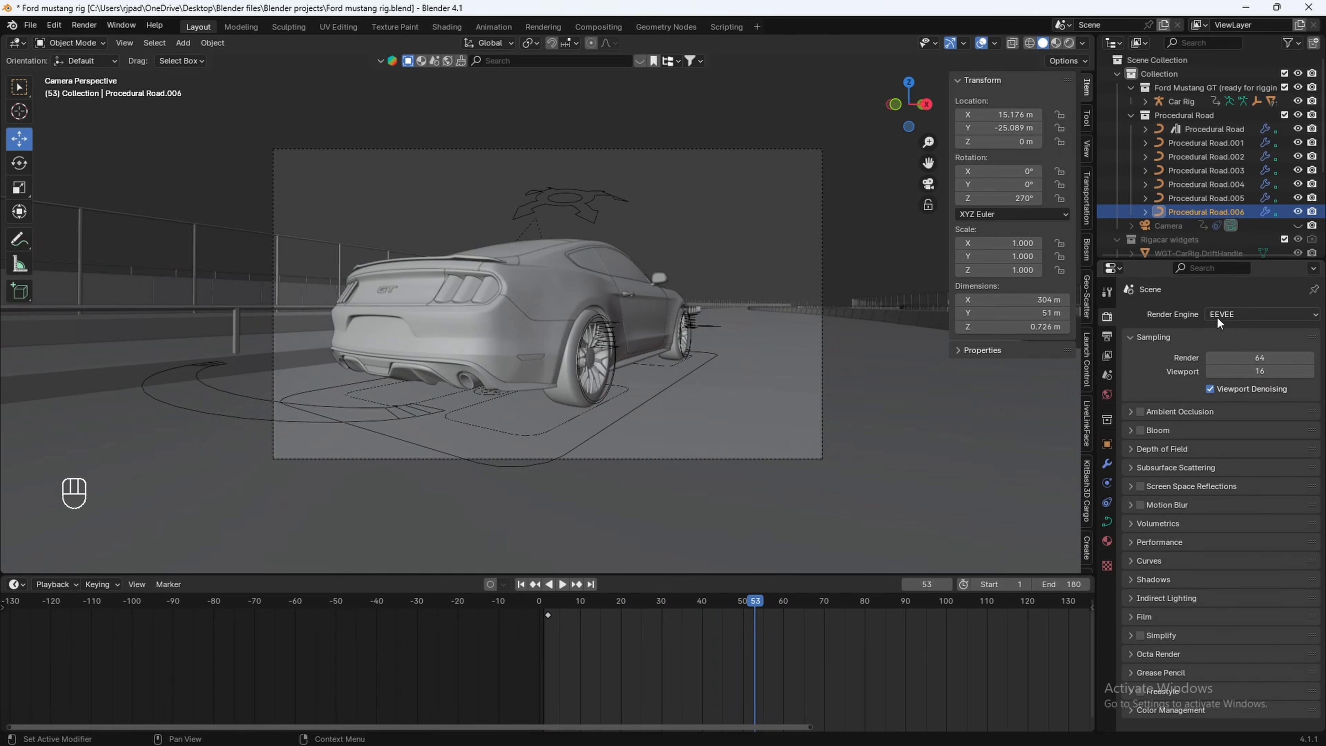
click(1224, 366)
click(1239, 331)
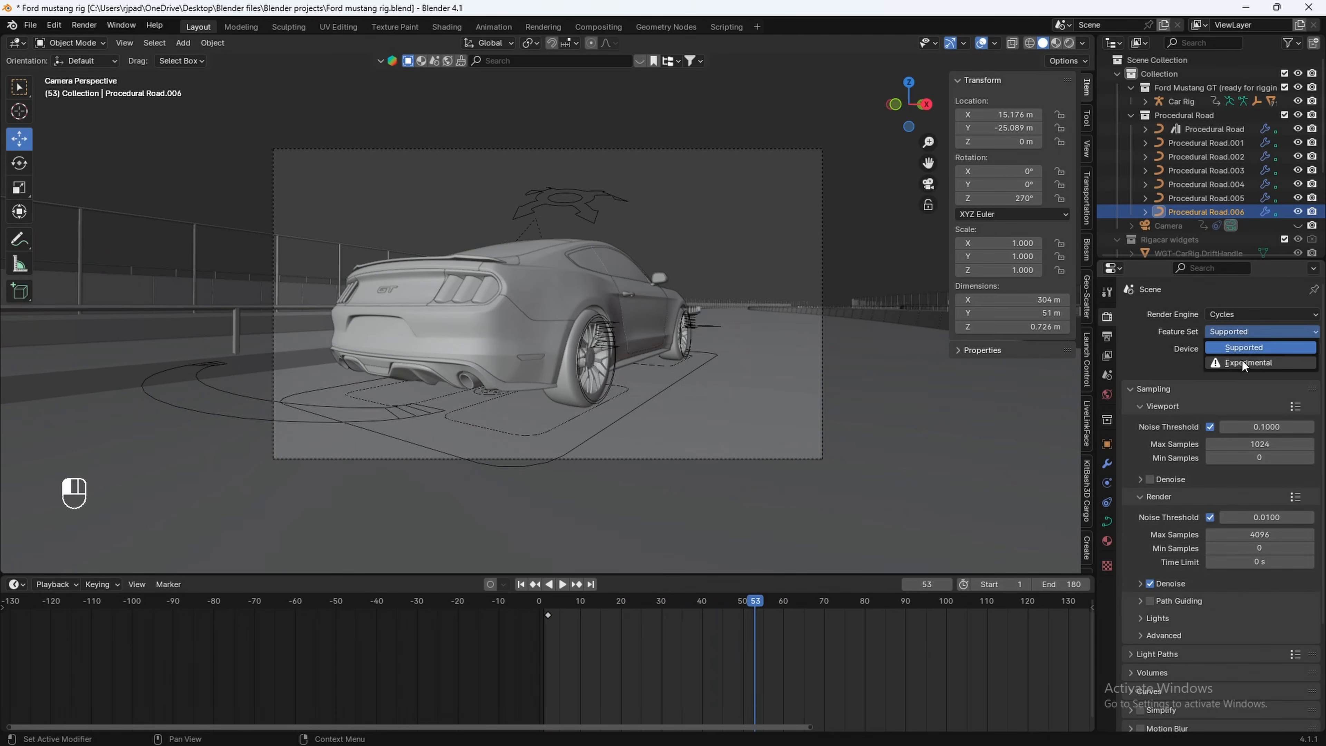
click(1241, 362)
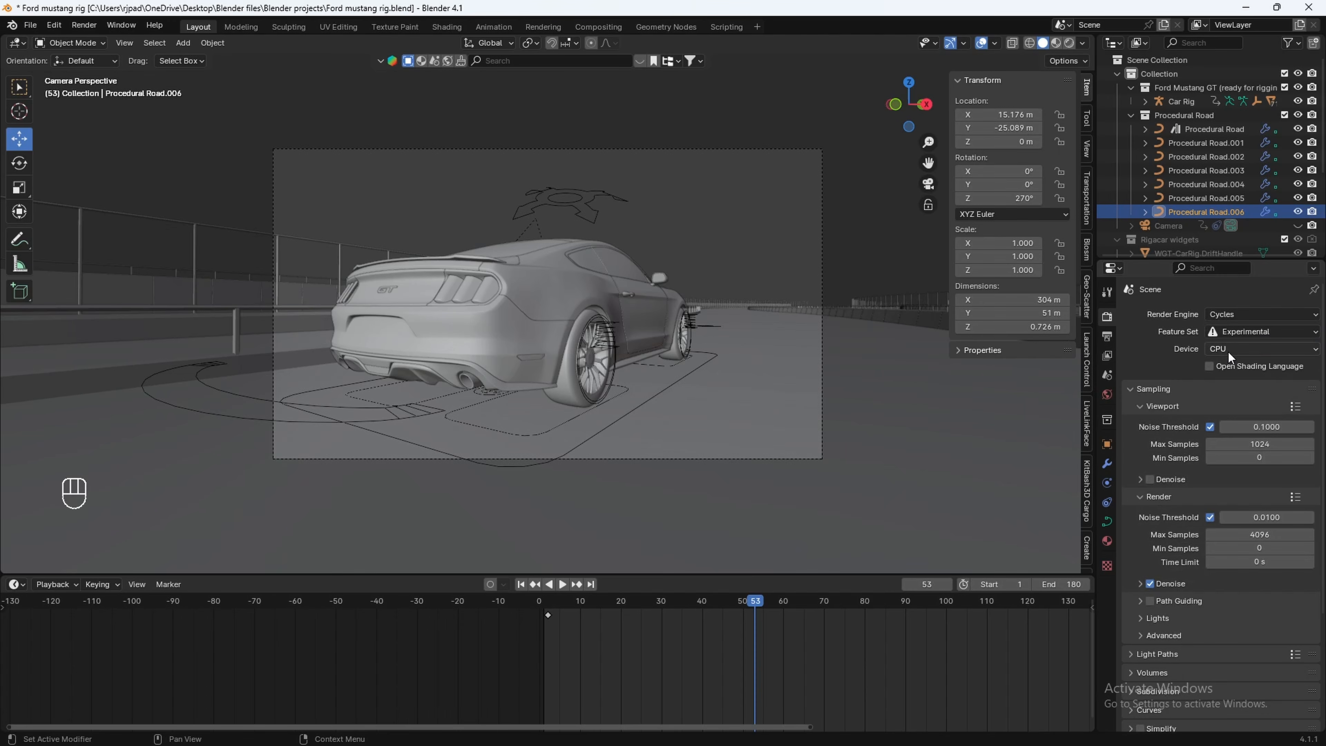
click(1228, 351)
click(1218, 380)
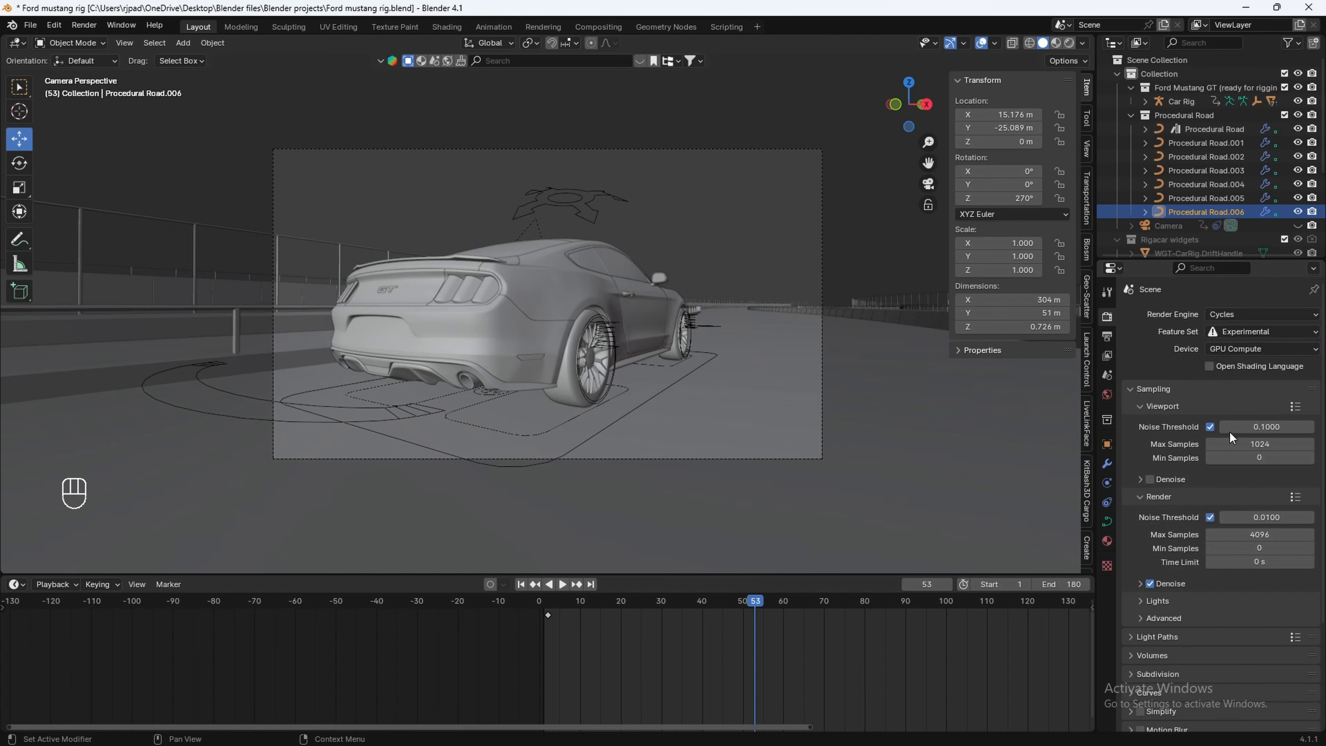
Preview the car and road in Rendered viewport shading, then inspect the whole scene from a wider view
key(z)
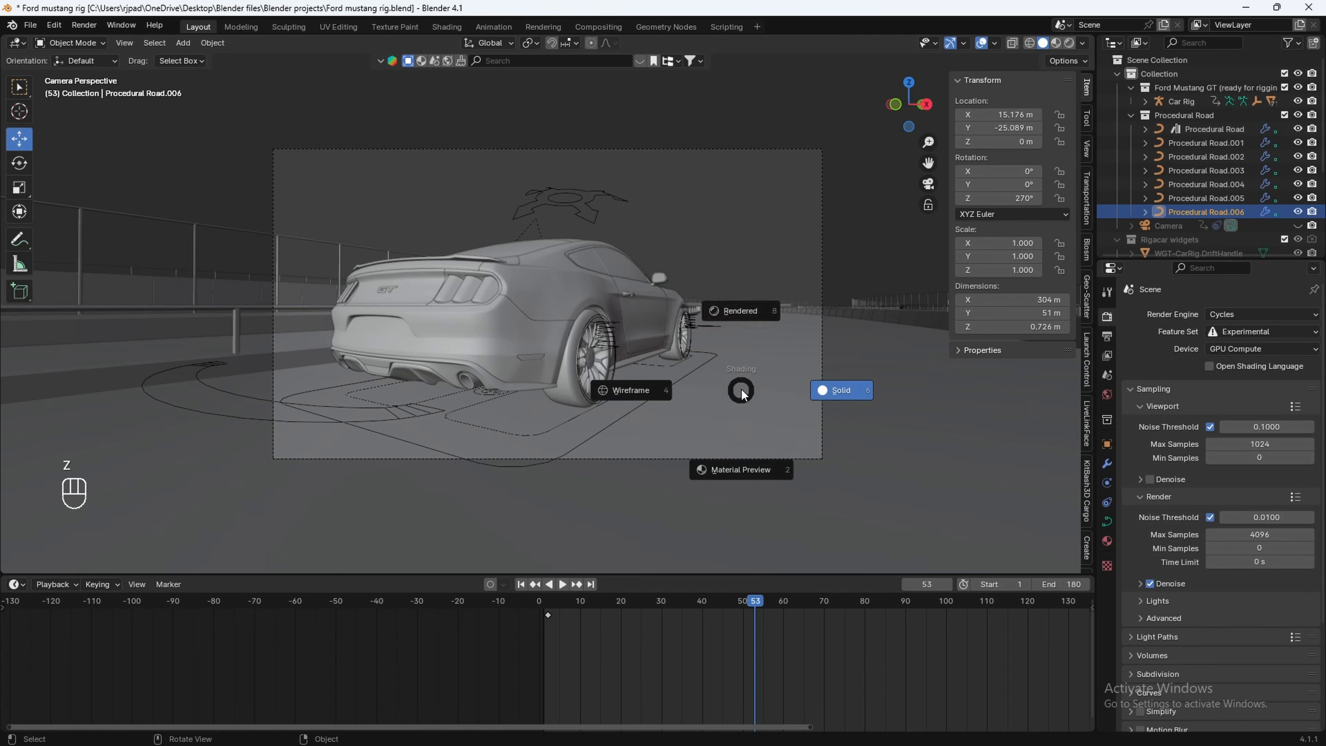
click(745, 282)
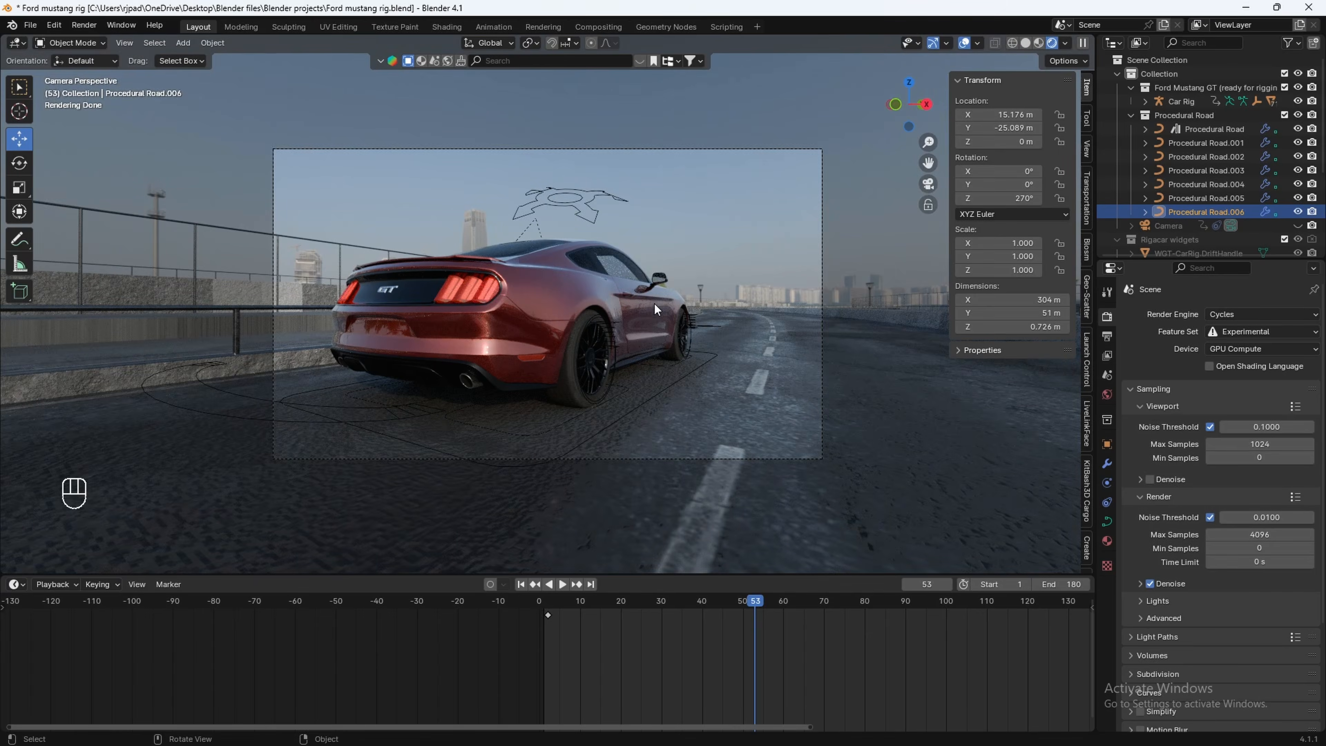
middle_drag(656, 302, 650, 327)
scroll(651, 328, down, 10)
mouse_move(636, 264)
shift+middle_down()
mouse_move(622, 424)
mouse_move(655, 402)
mouse_move(515, 394)
mouse_move(652, 411)
mouse_move(813, 398)
shift+middle_up()
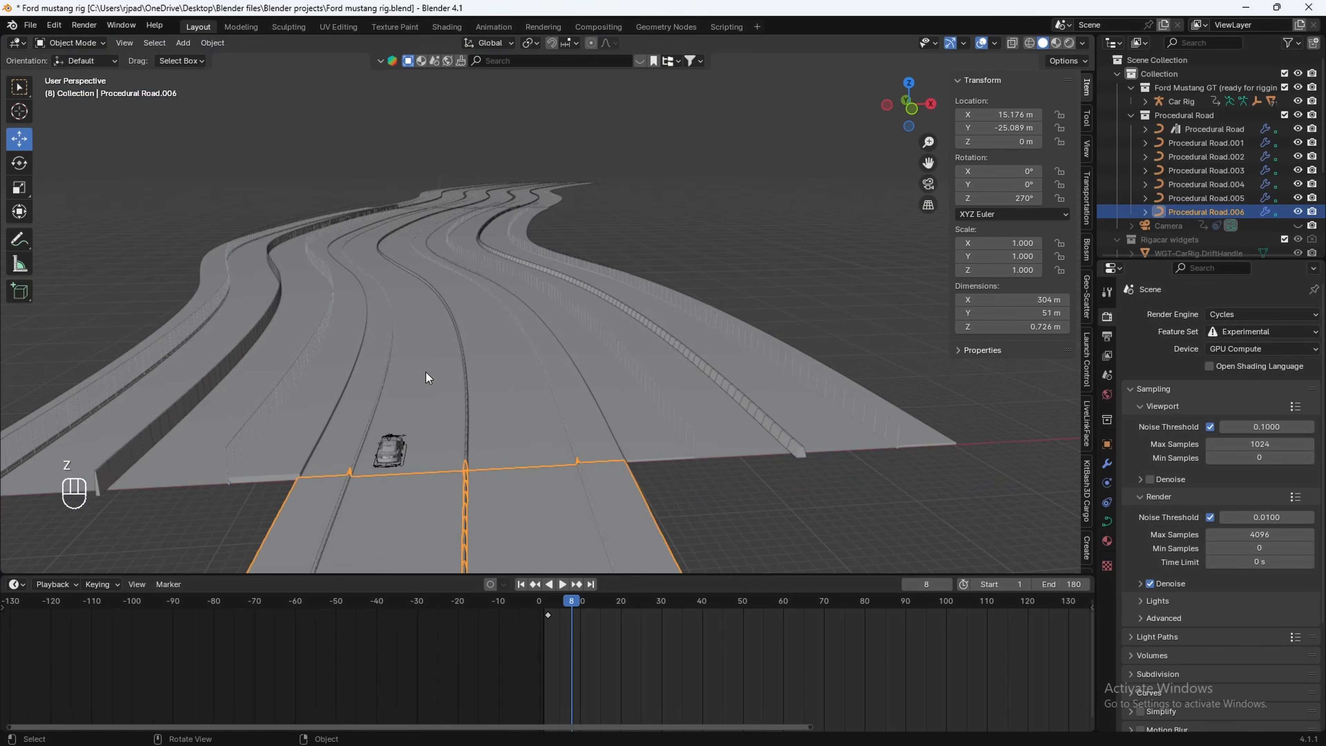
Include the Highway Collection in the view layer again
mouse_move(426, 372)
middle_down()
mouse_move(510, 353)
mouse_move(456, 376)
mouse_move(527, 367)
mouse_move(510, 377)
middle_up()
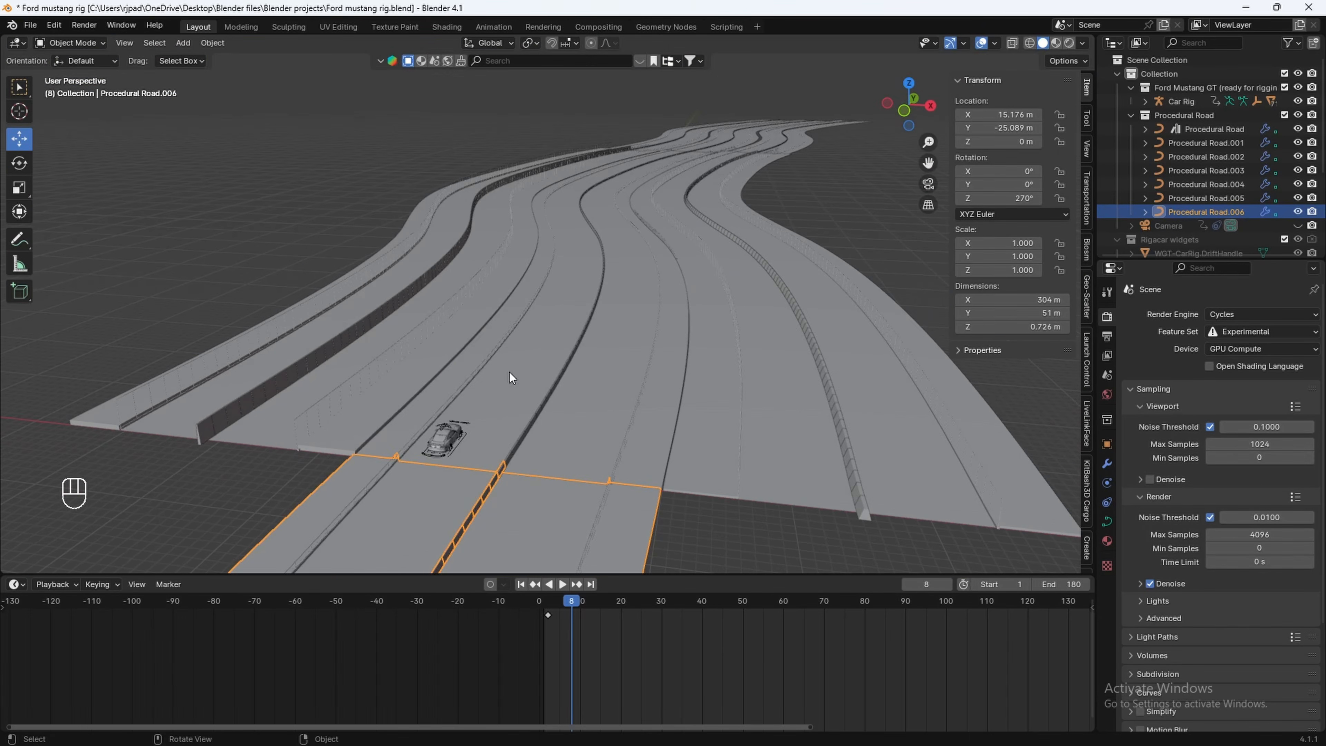
scroll(1238, 157, down, 5)
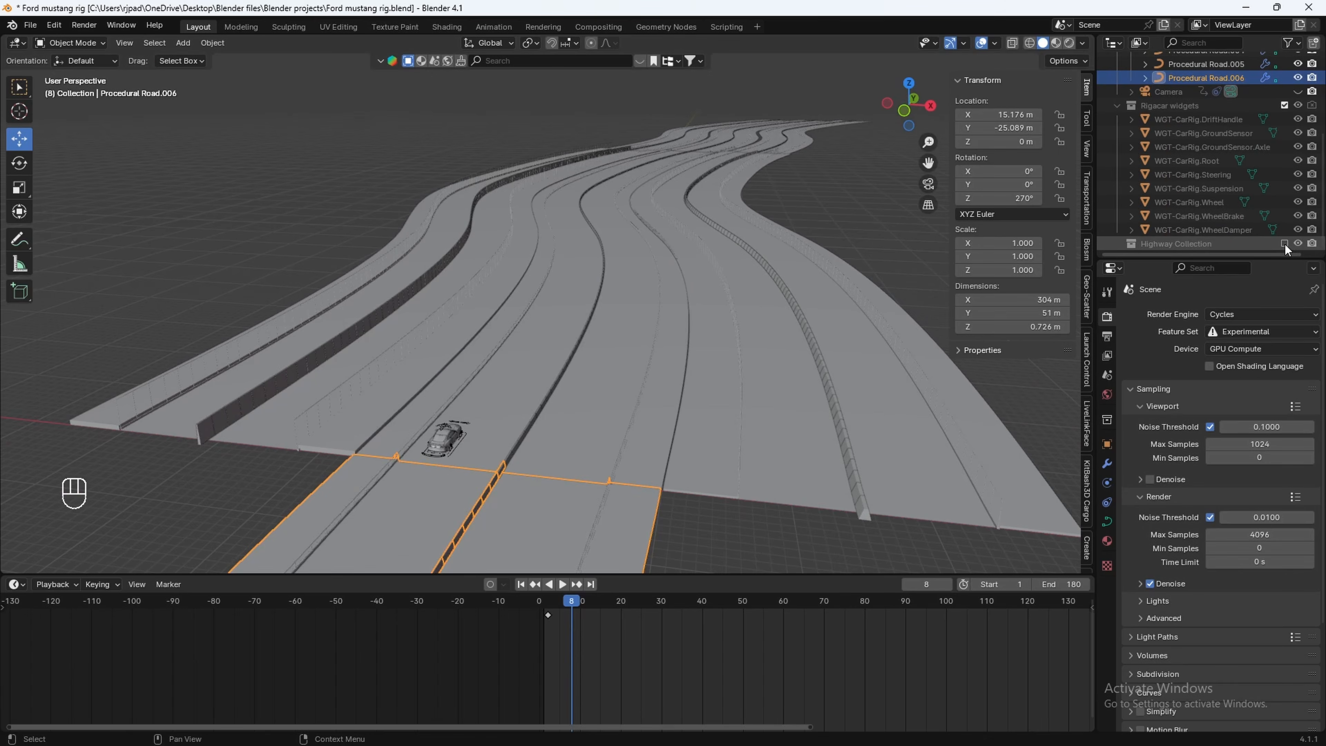
click(1284, 243)
shift+middle_drag(821, 280, 392, 230)
Move the straight highway along X to about 229 m so it spans across the road
click(421, 239)
middle_drag(392, 230, 422, 257)
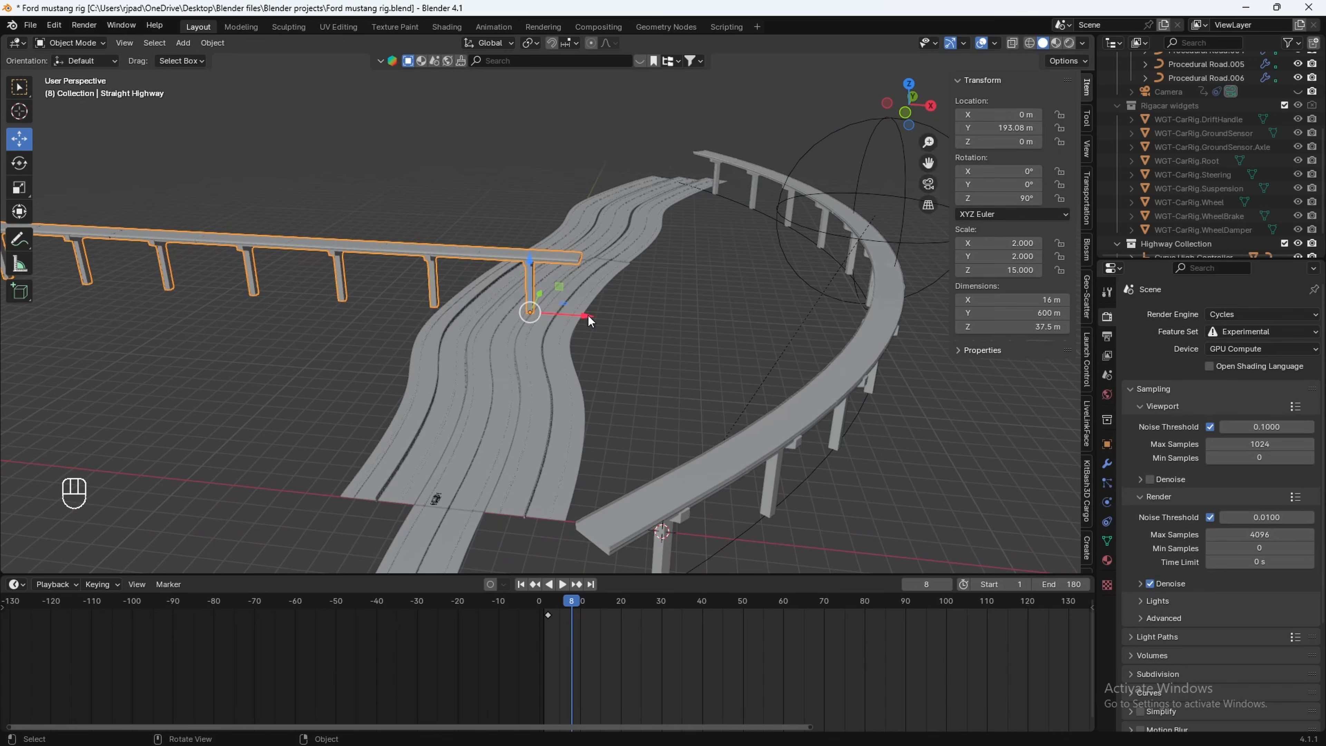
drag(587, 316, 841, 327)
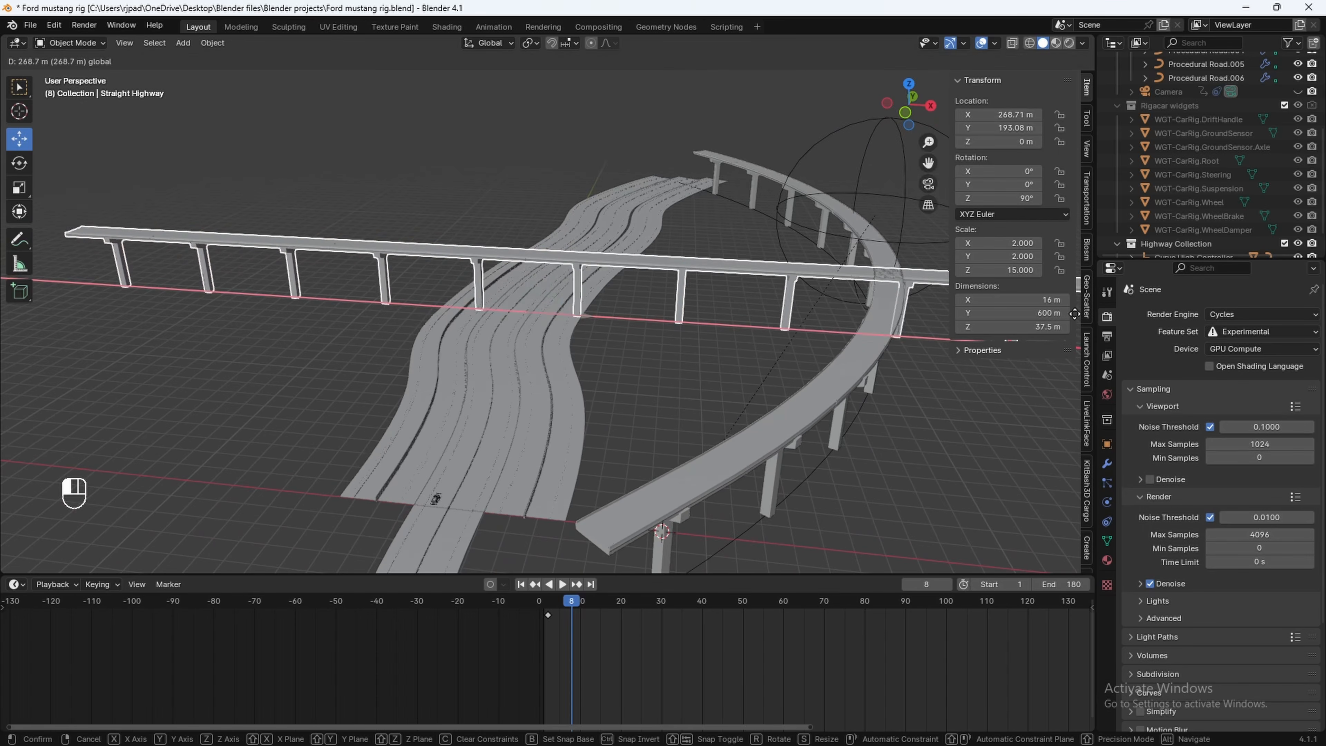
drag(965, 299, 994, 303)
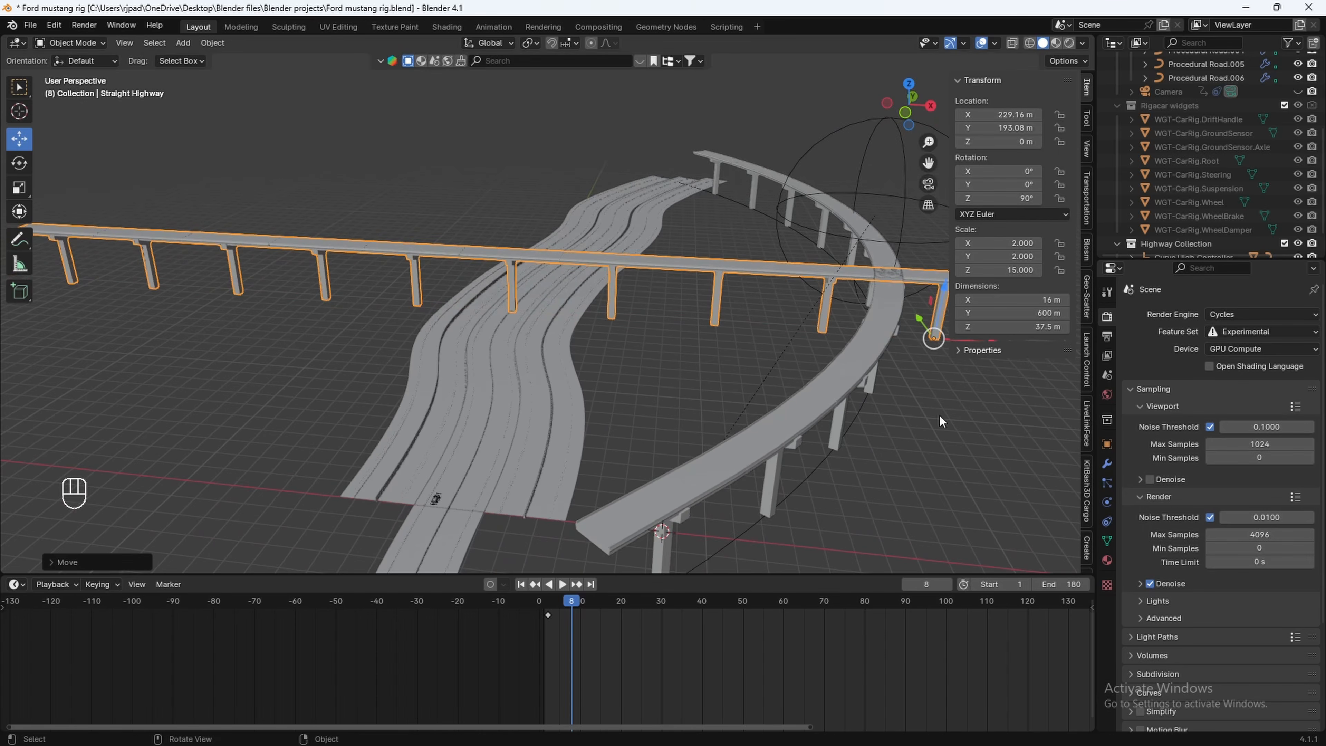
Move the curved highway's controller along negative X so the curved highway passes over the road
click(880, 123)
key(g)
key(x)
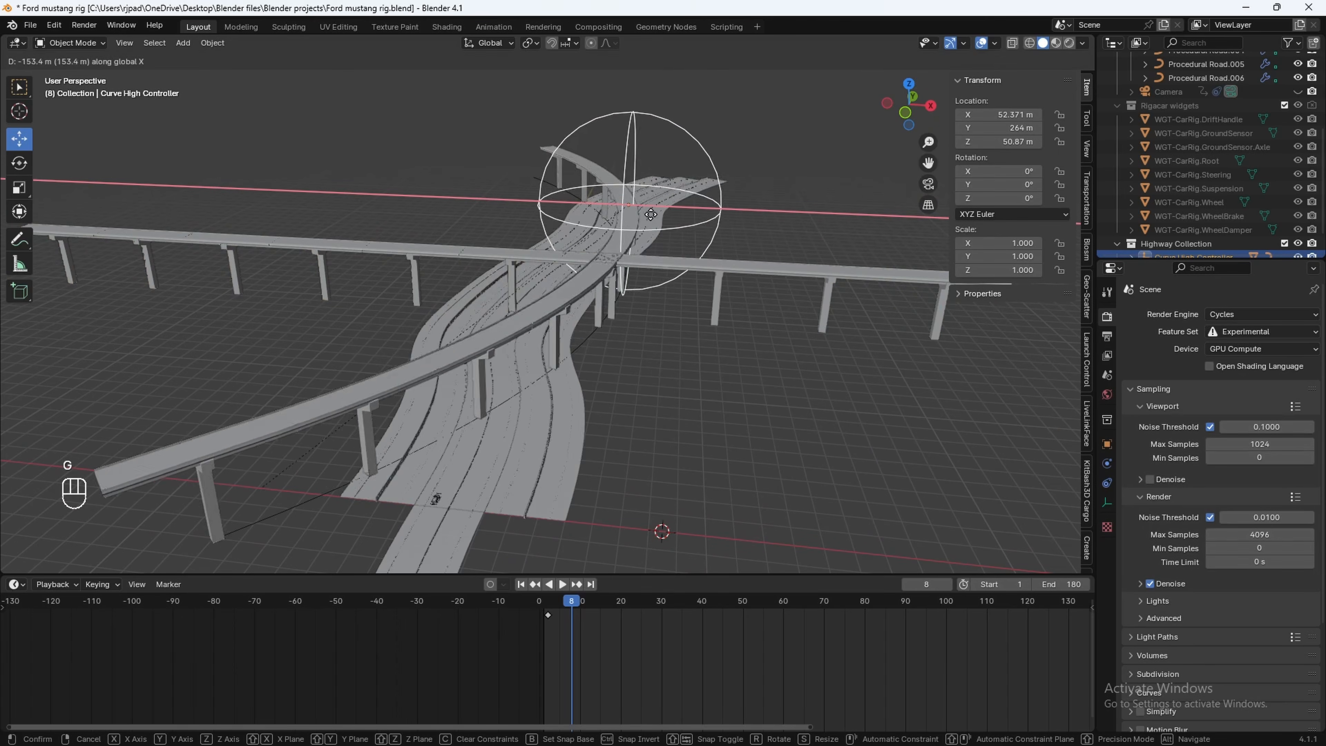
Raise the straight highway along Z to about 18.9 m so it sits above the curved highway
middle_drag(601, 250, 683, 281)
scroll(682, 288, up, 3)
mouse_move(734, 379)
shift+middle_down()
mouse_move(676, 351)
mouse_move(713, 369)
mouse_move(704, 374)
mouse_move(742, 354)
shift+middle_up()
click(742, 354)
key(g)
key(z)
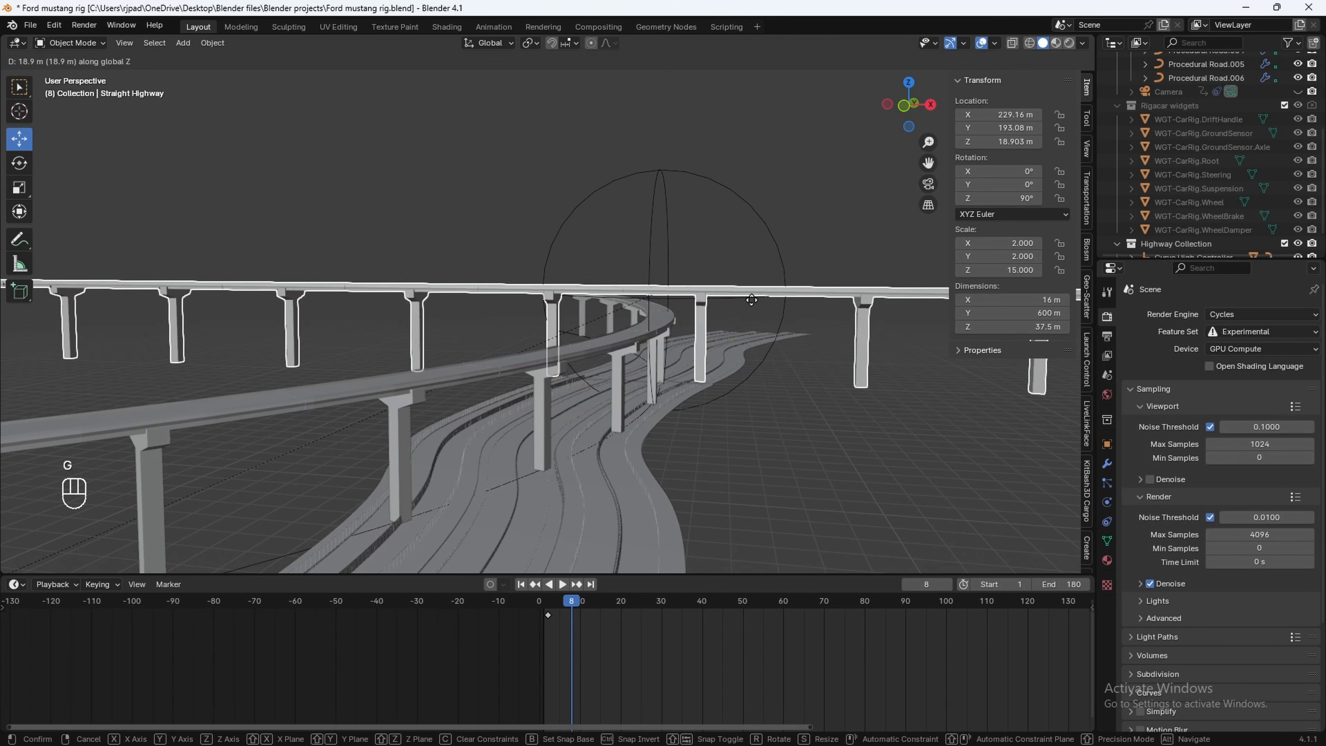
click(752, 300)
Play the animation through the scene camera to check how the two elevated highways frame the car
key(KP_0)
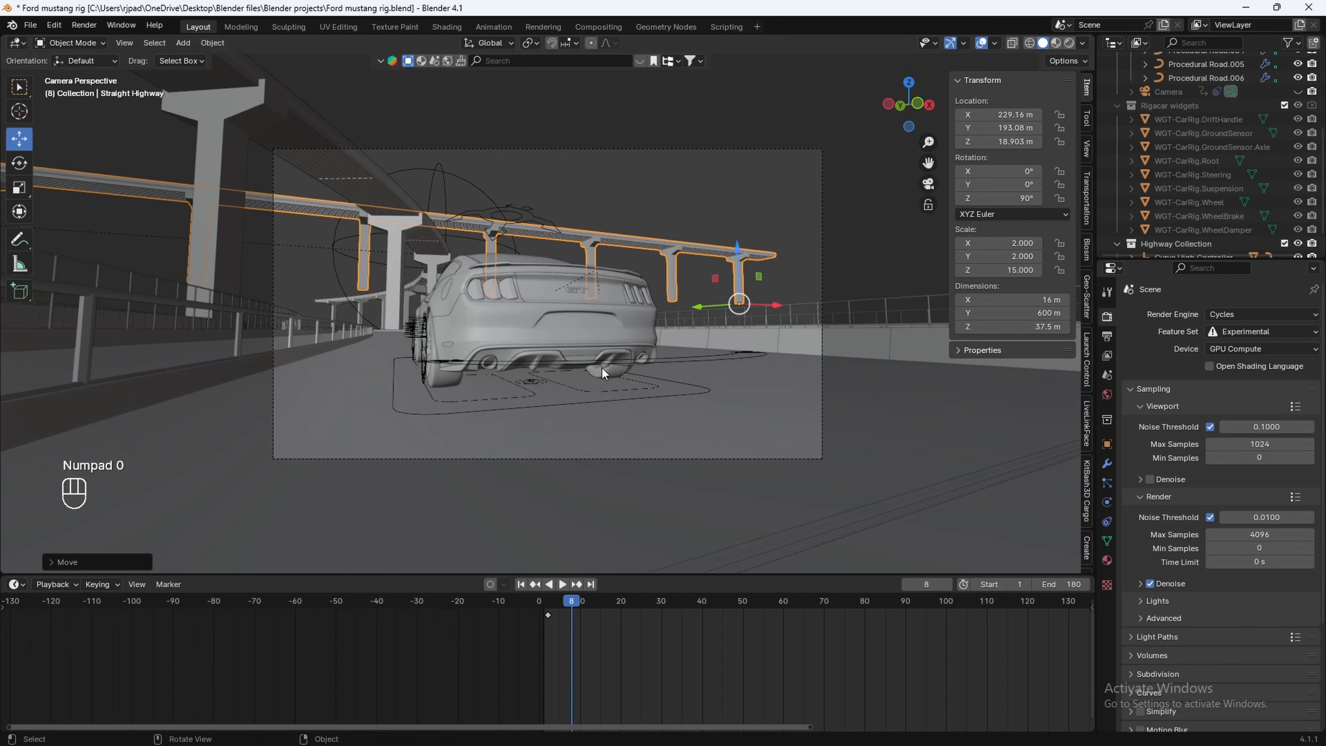
key(space)
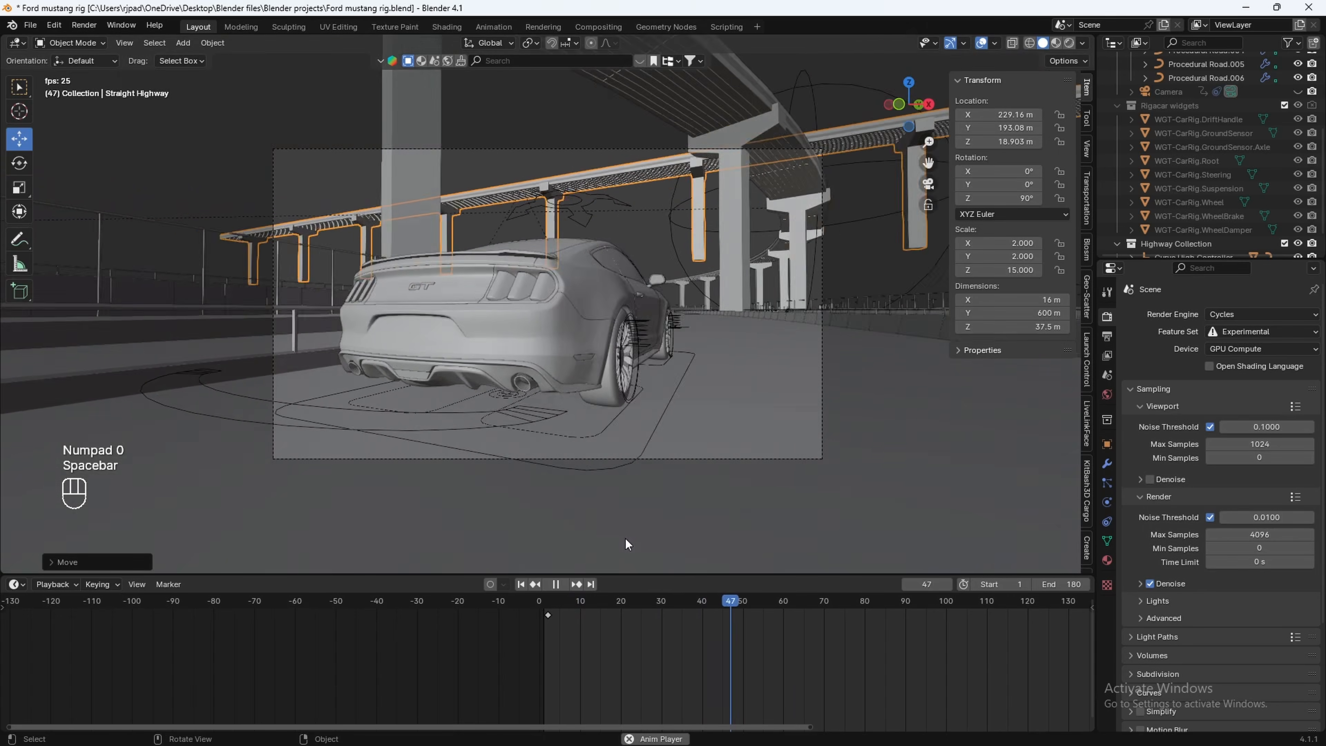
key(space)
Extrude the straight highway's pillar base downward, flare its end face to about 2.2 times, and extrude it again into a footing
middle_drag(723, 296, 666, 252)
scroll(724, 320, down, 5)
scroll(724, 327, down, 5)
key(Tab)
shift+middle_drag(588, 79, 592, 172)
key(KP_Decimal)
scroll(592, 172, down, 7)
scroll(541, 260, up, 3)
middle_drag(533, 250, 665, 267)
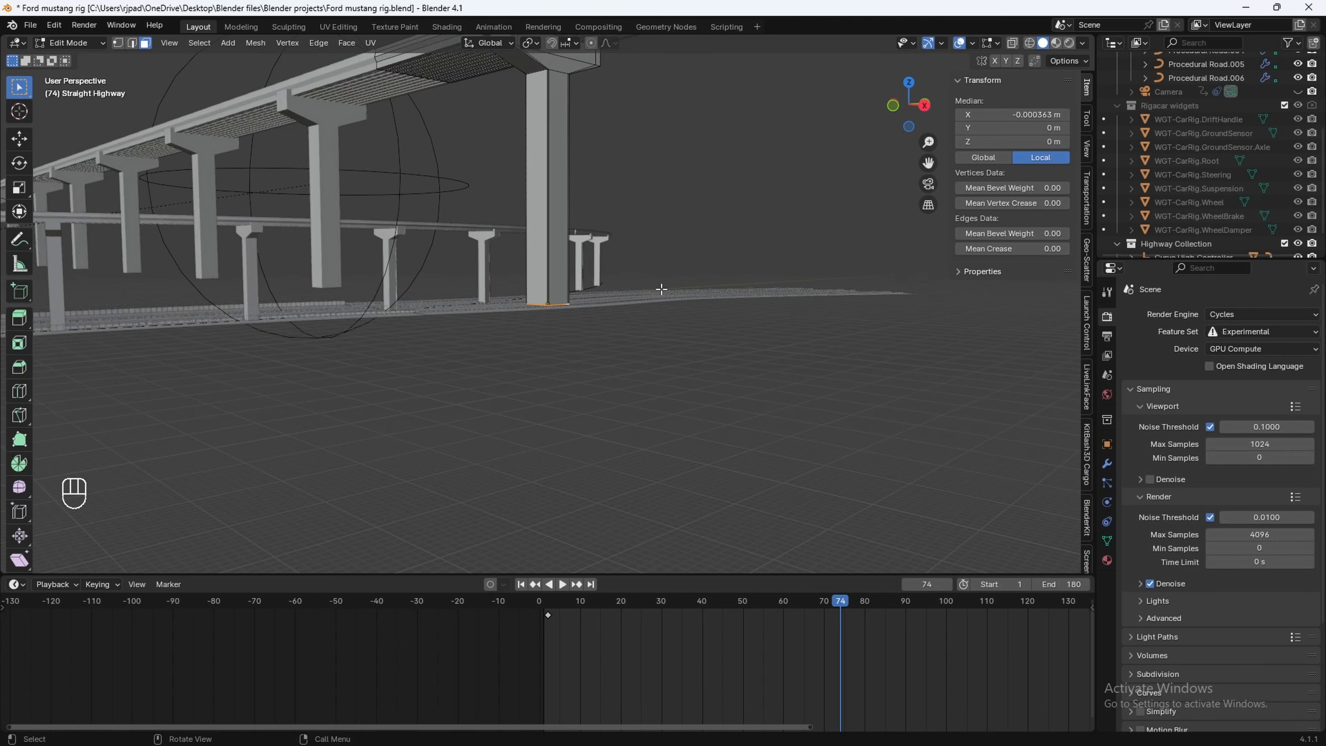
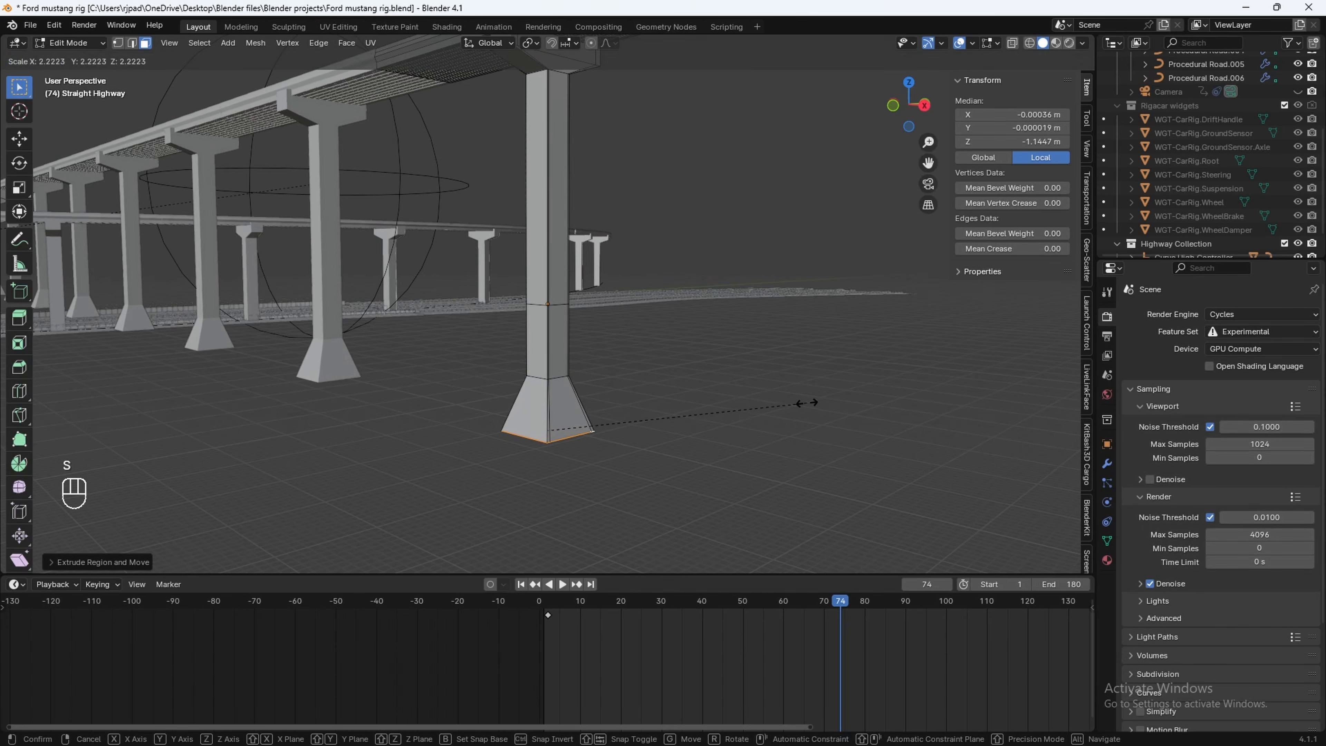
click(819, 405)
key(e)
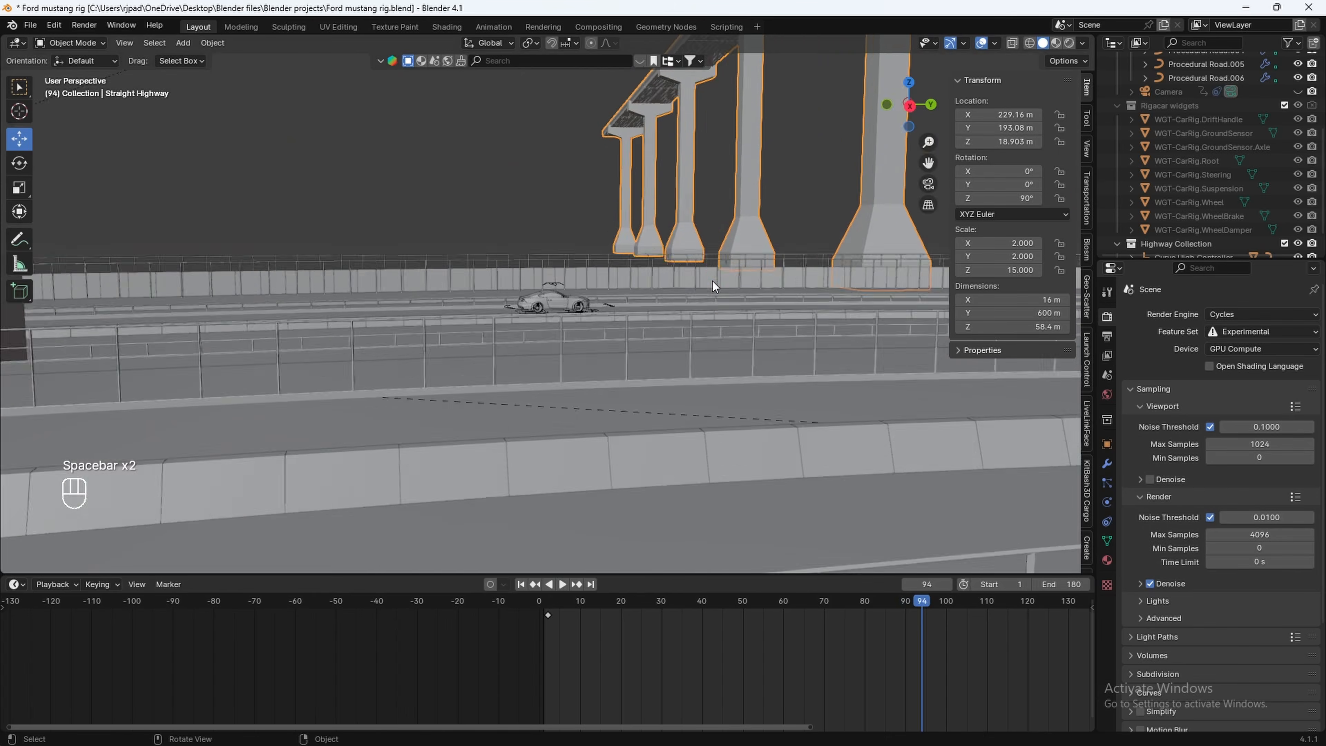
Make a linked duplicate of the straight highway and place it along Y at about 96 m
middle_drag(712, 281, 752, 368)
scroll(724, 327, down, 10)
scroll(698, 284, up, 3)
middle_drag(661, 313, 628, 281)
key(alt+d)
key(y)
click(269, 369)
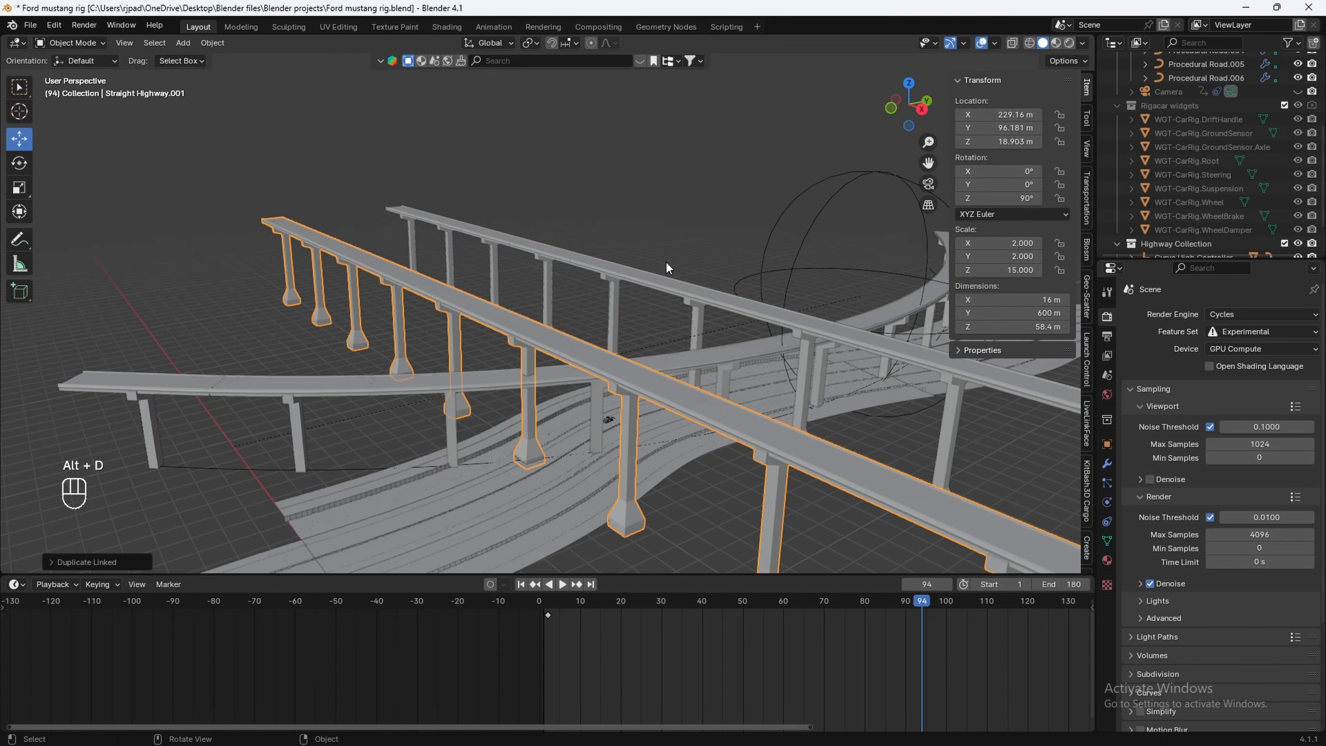
Rotate the duplicated straight highway 90° about Z and move it beside the road to about X -190 m, Y 471 m
text(rz90)
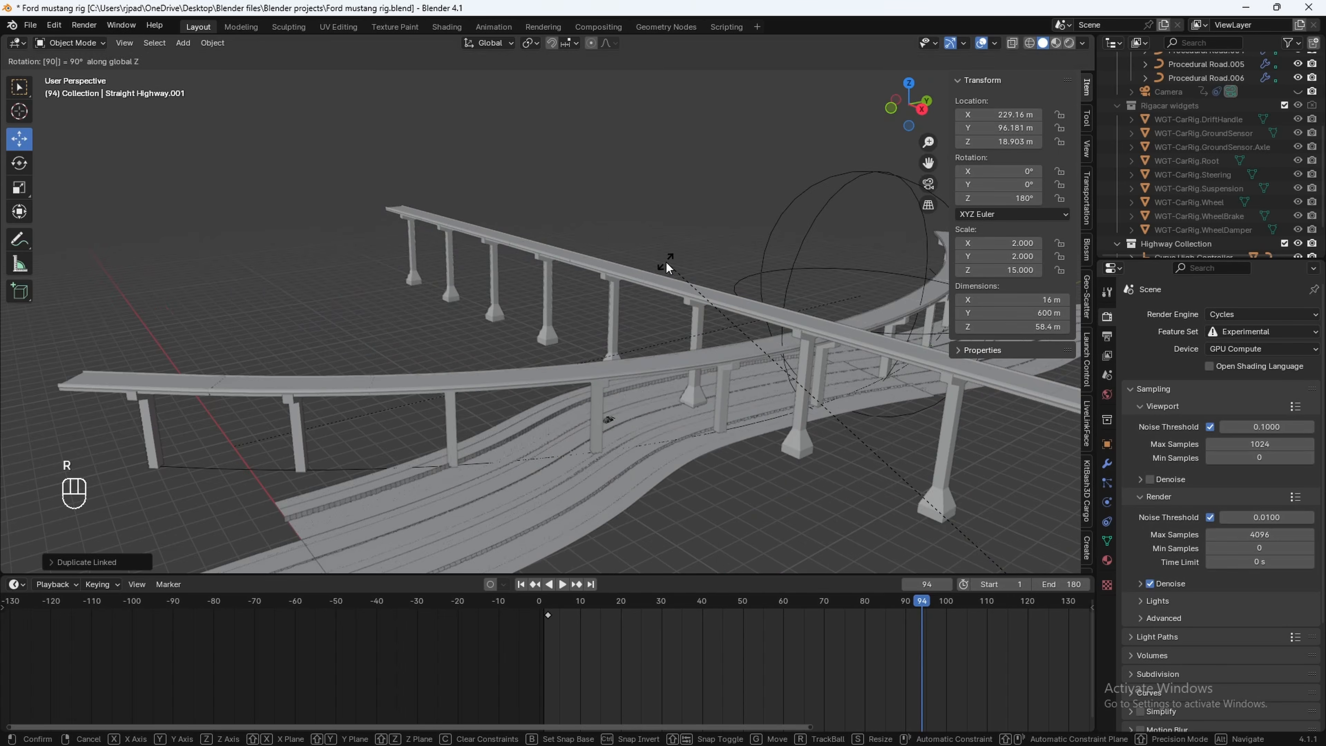
key(Return)
scroll(666, 262, down, 4)
drag(799, 476, 501, 296)
click(745, 237)
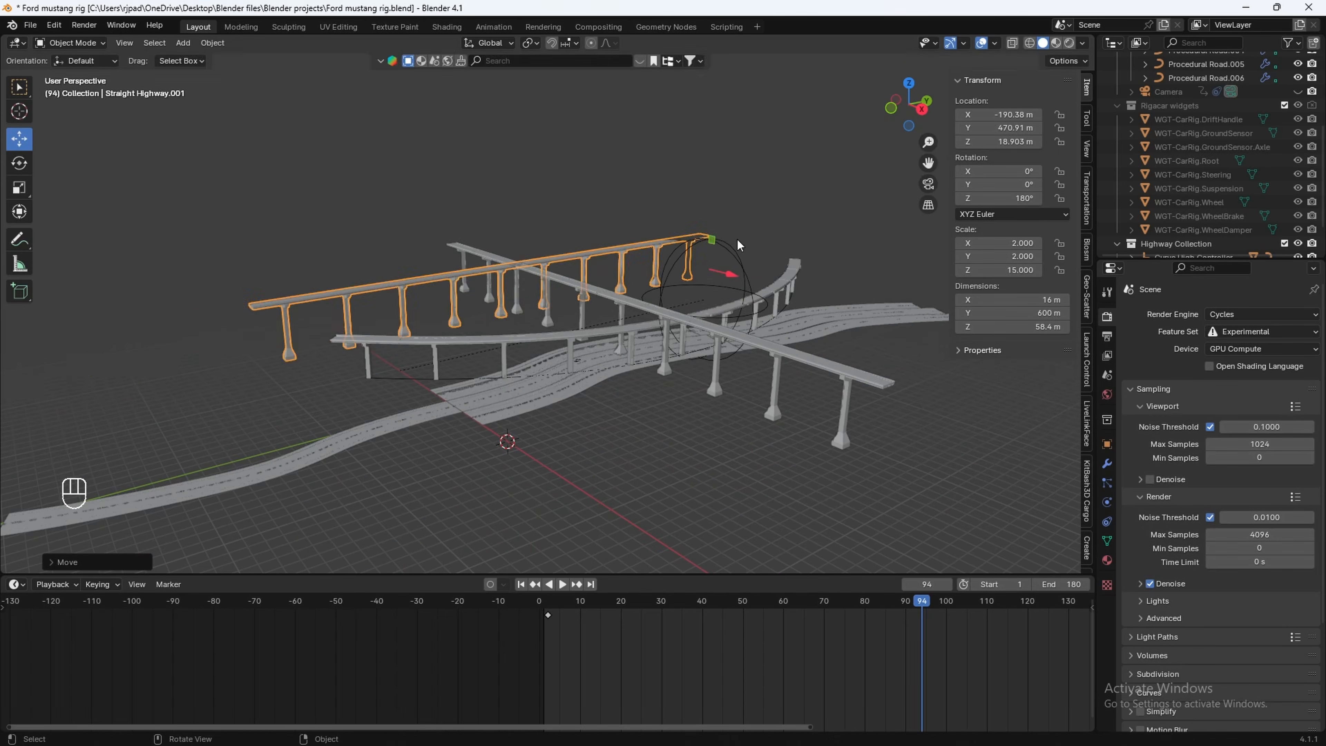
Lower the rotated straight highway along Z to about 2 m while looking through the scene camera
key(KP_0)
key(g)
key(z)
click(667, 203)
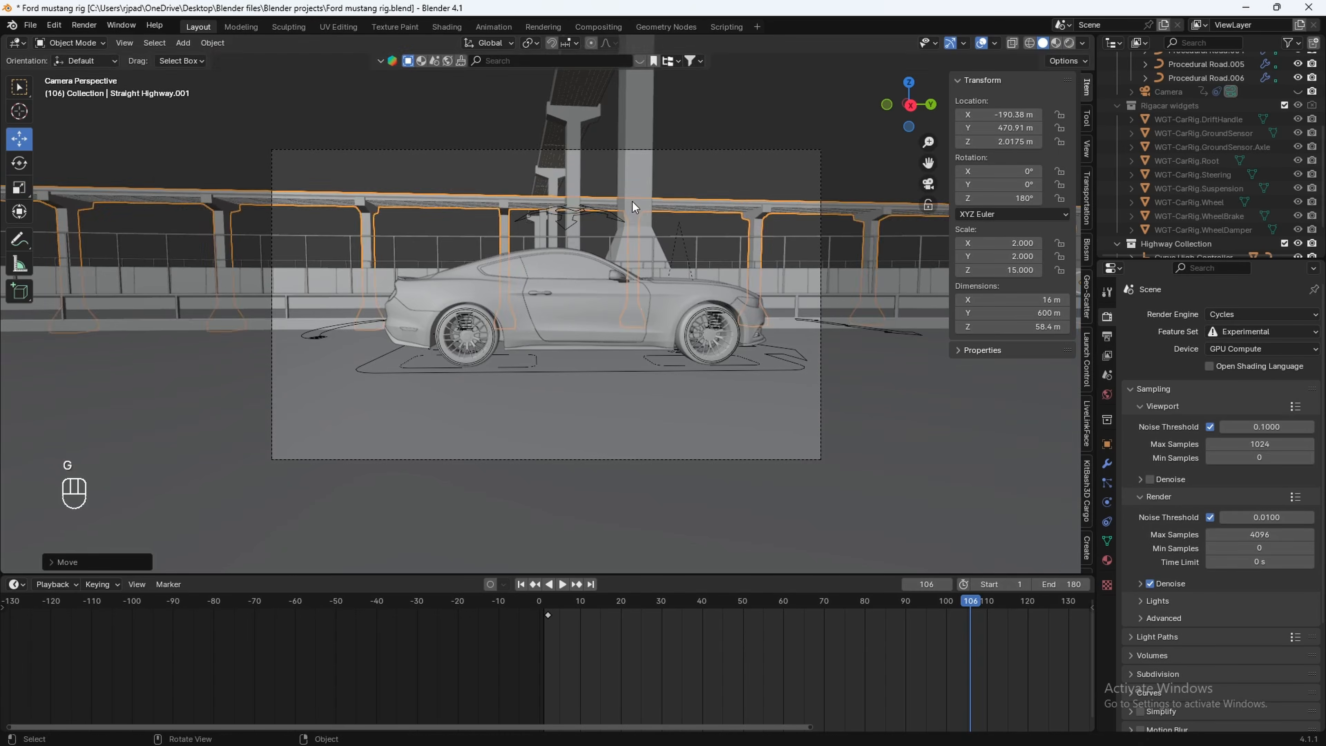
Shift the rotated straight highway along X to about -166 m and play the animation to check its placement
key(KP_0)
key(g)
key(y)
key(x)
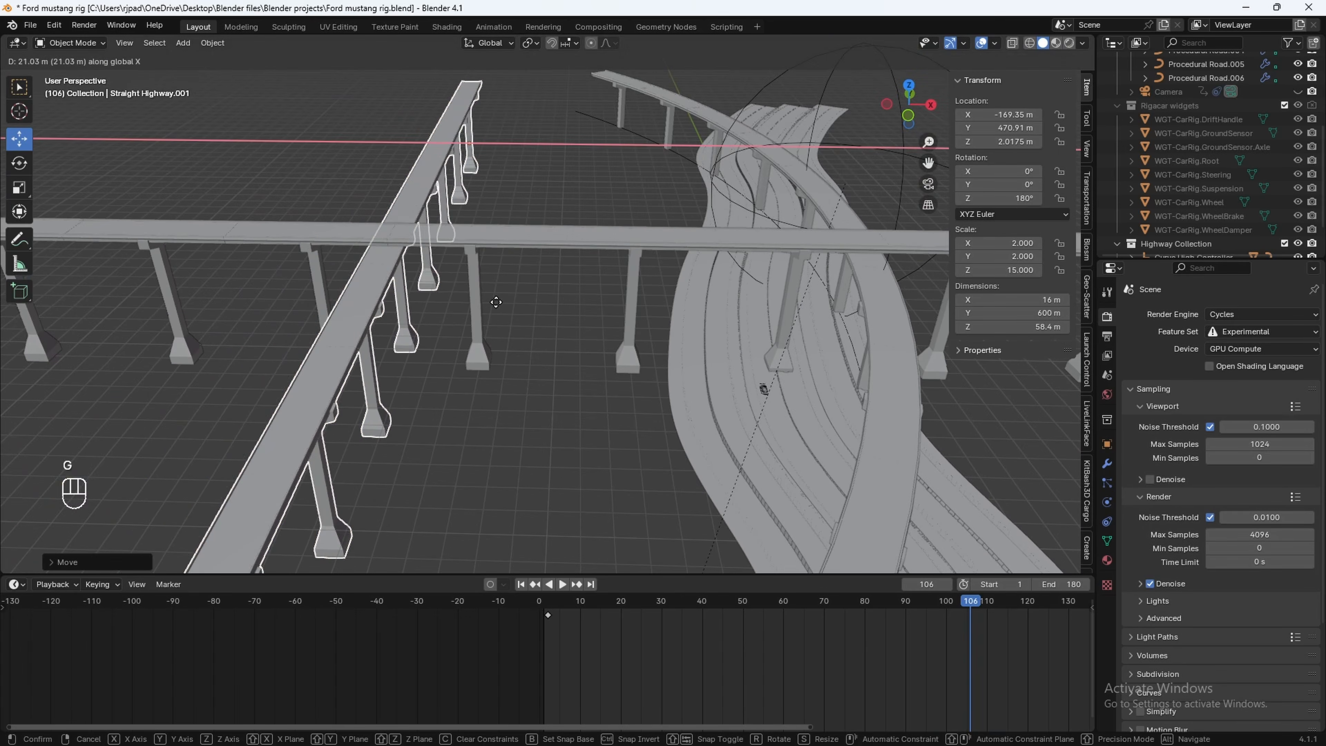
click(503, 306)
middle_drag(503, 306, 379, 284)
key(space)
key(space)
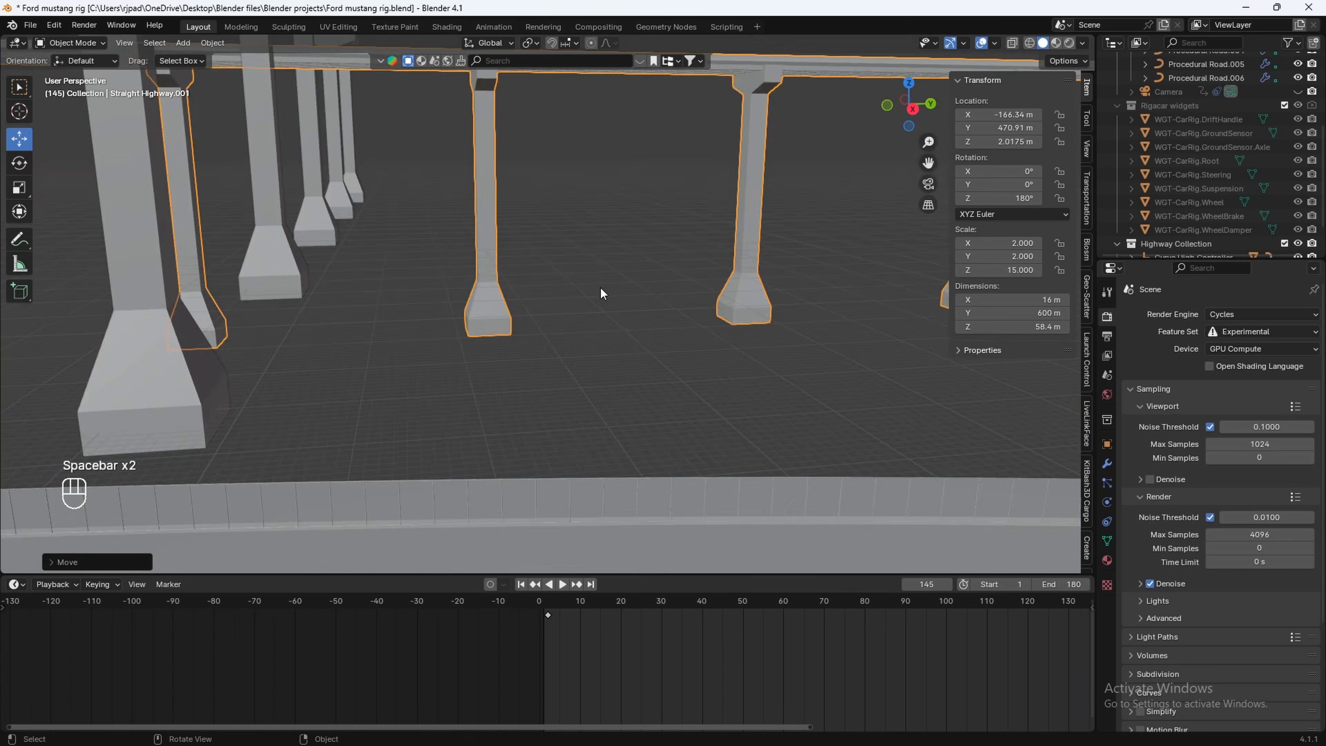
Duplicate the curved highway together with its path and controller, offsetting the copy about 160 m in negative X
middle_drag(661, 324, 709, 342)
click(809, 230)
click(674, 516)
middle_drag(675, 521, 715, 328)
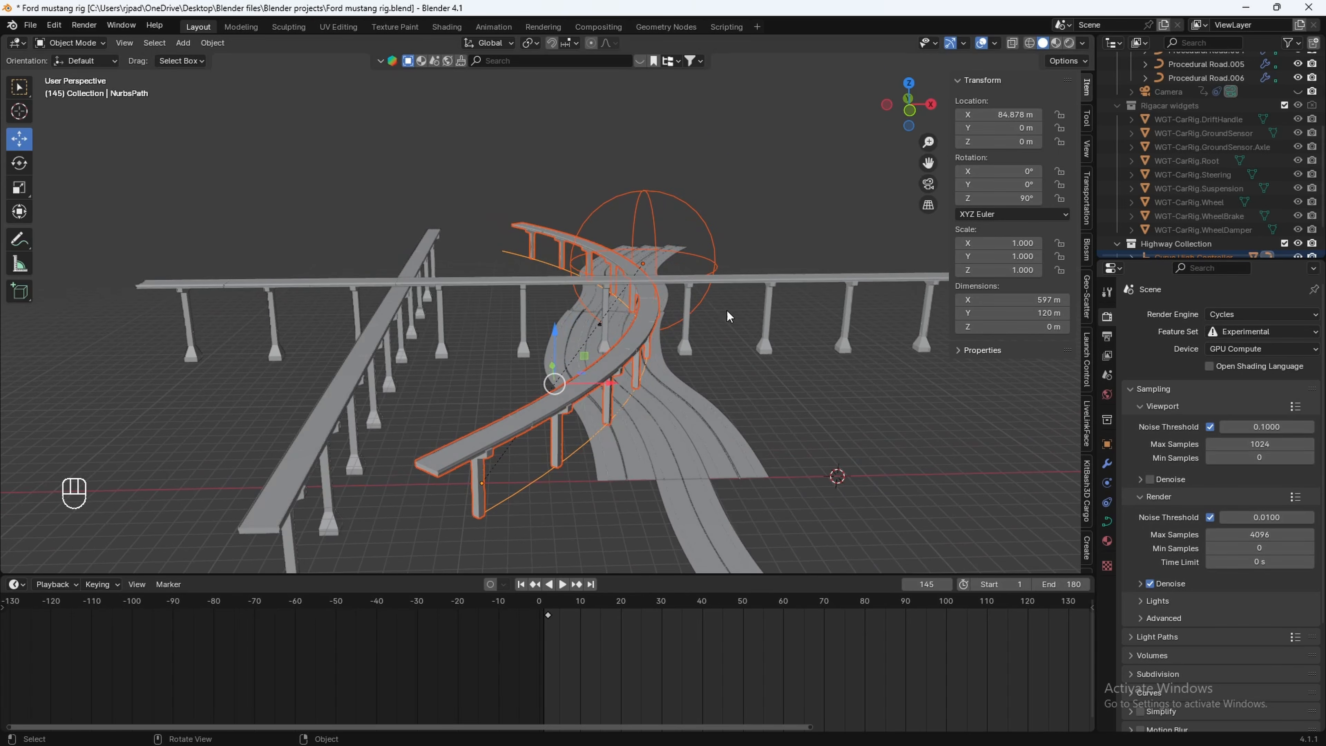
key(shift+d)
key(y)
key(x)
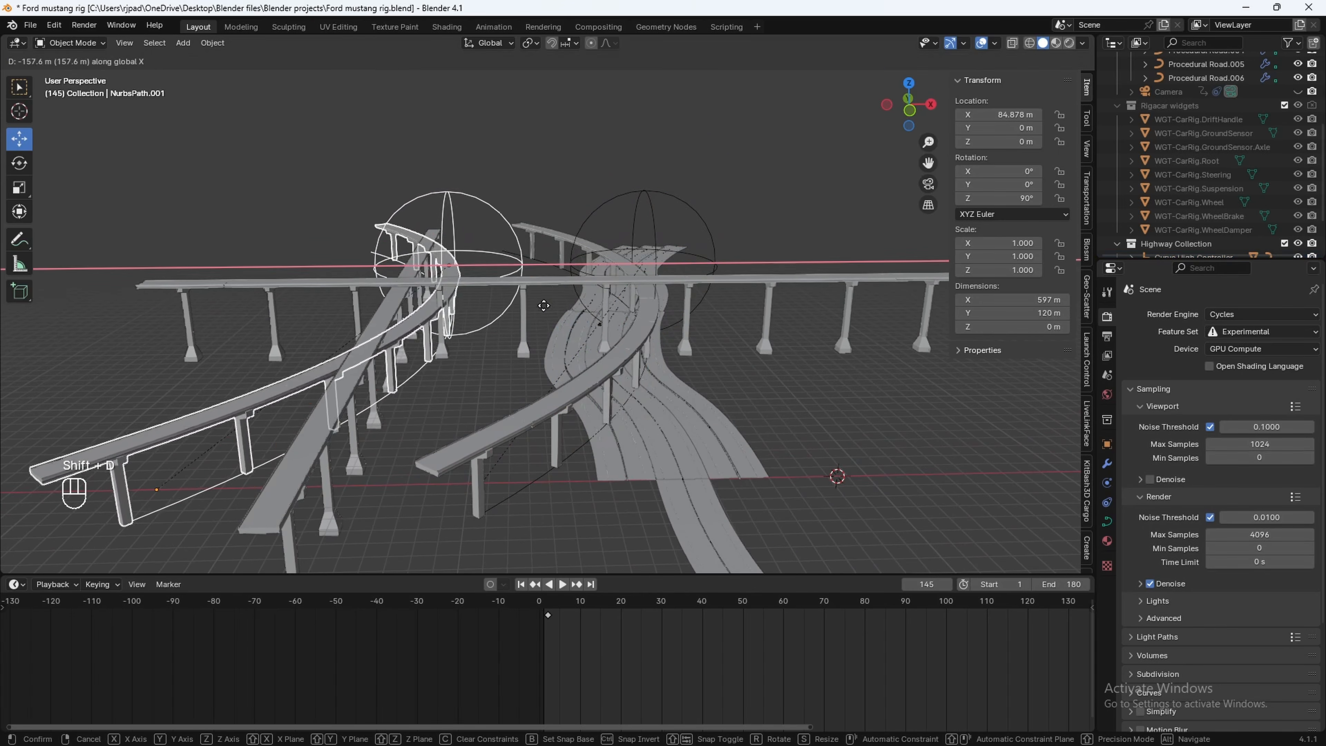
click(534, 306)
Rotate the duplicated curved highway about 33° around Z
key(r)
key(z)
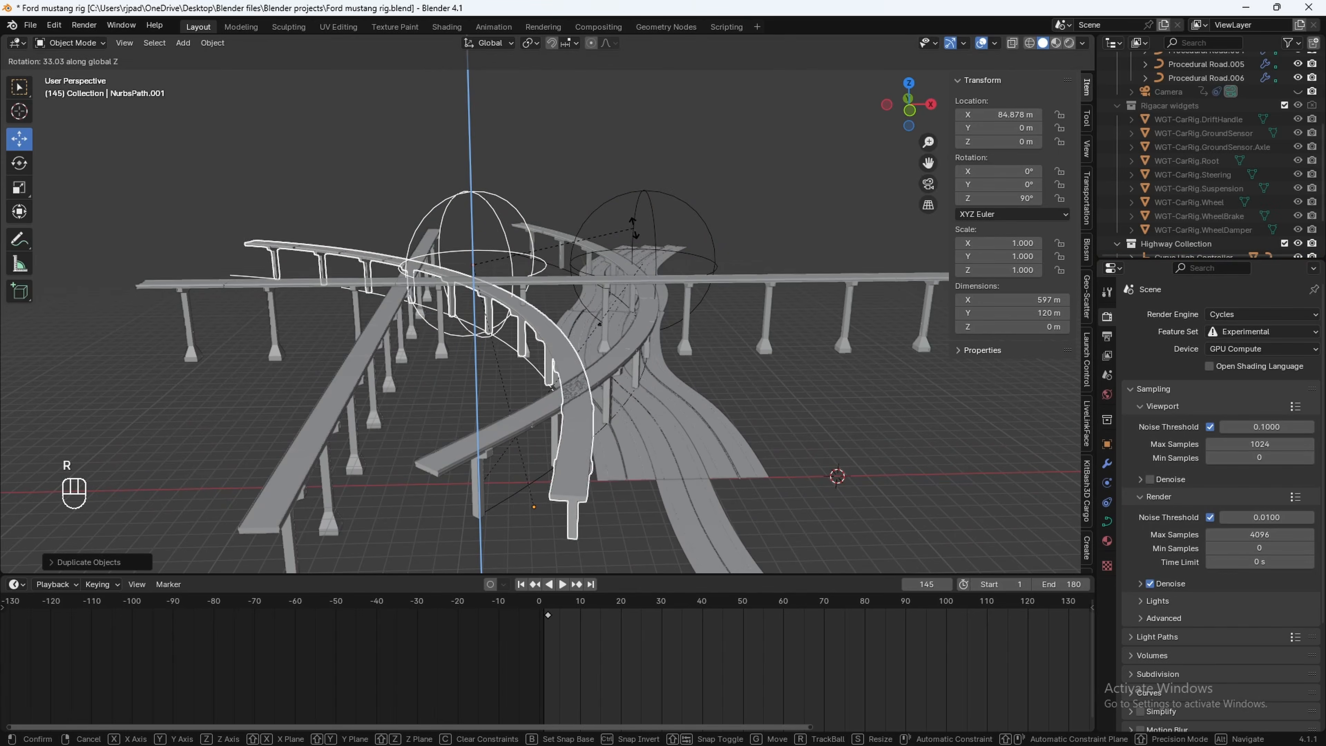
click(642, 318)
Review the rotated curved highway behind the car by playing and scrubbing the animation in camera view
key(KP_0)
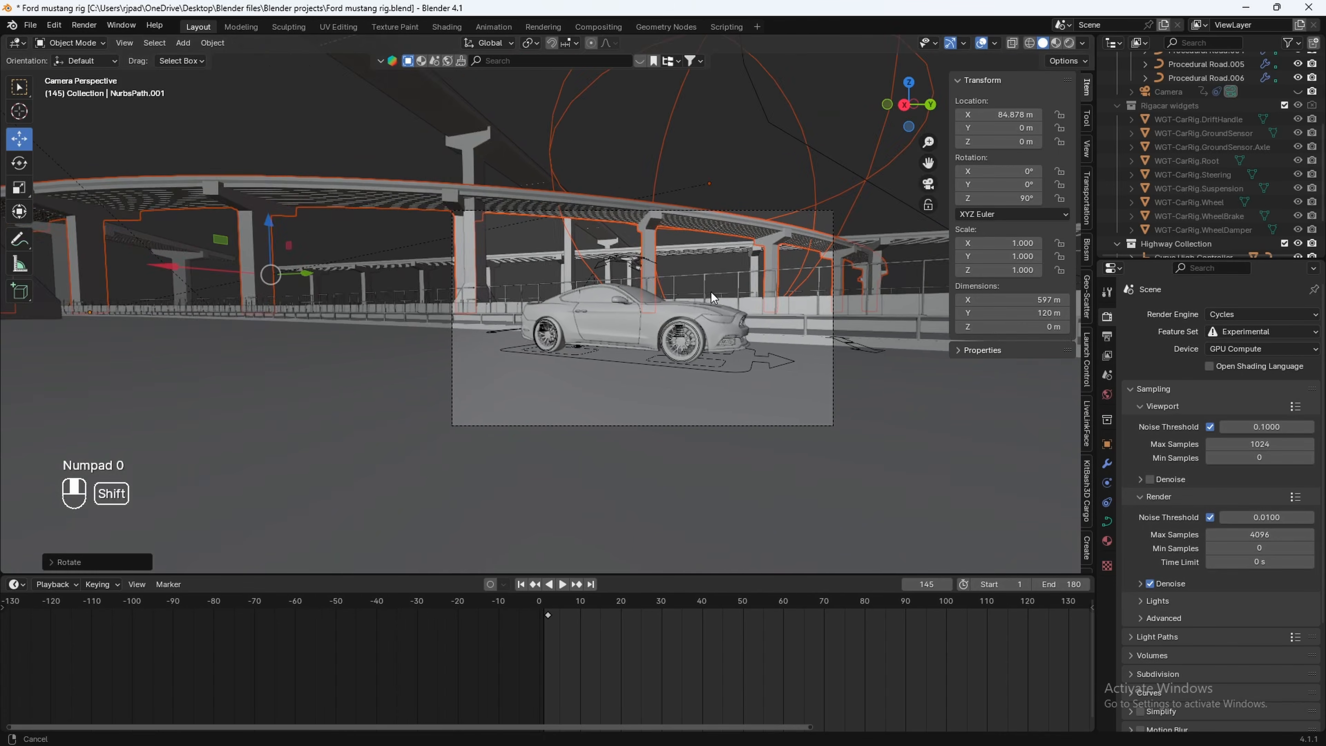
shift+middle_drag(774, 301, 604, 292)
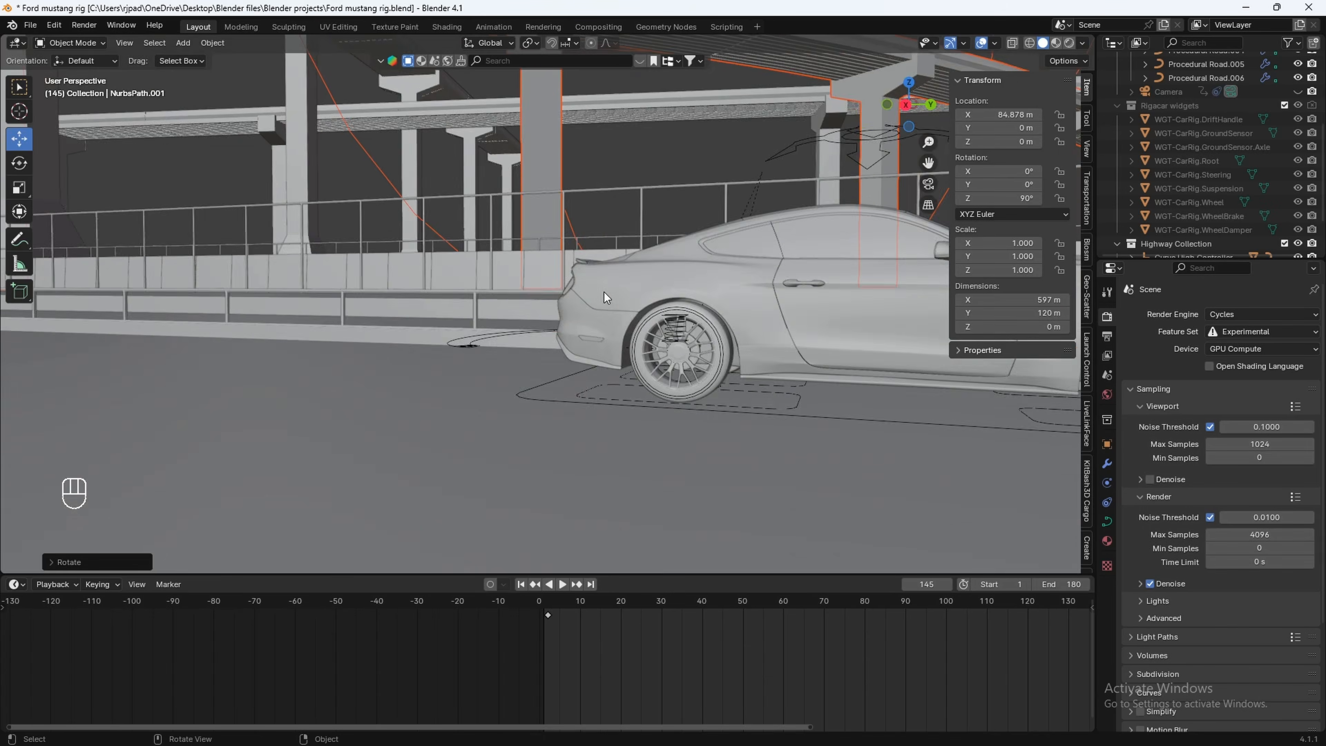
key(KP_0)
key(space)
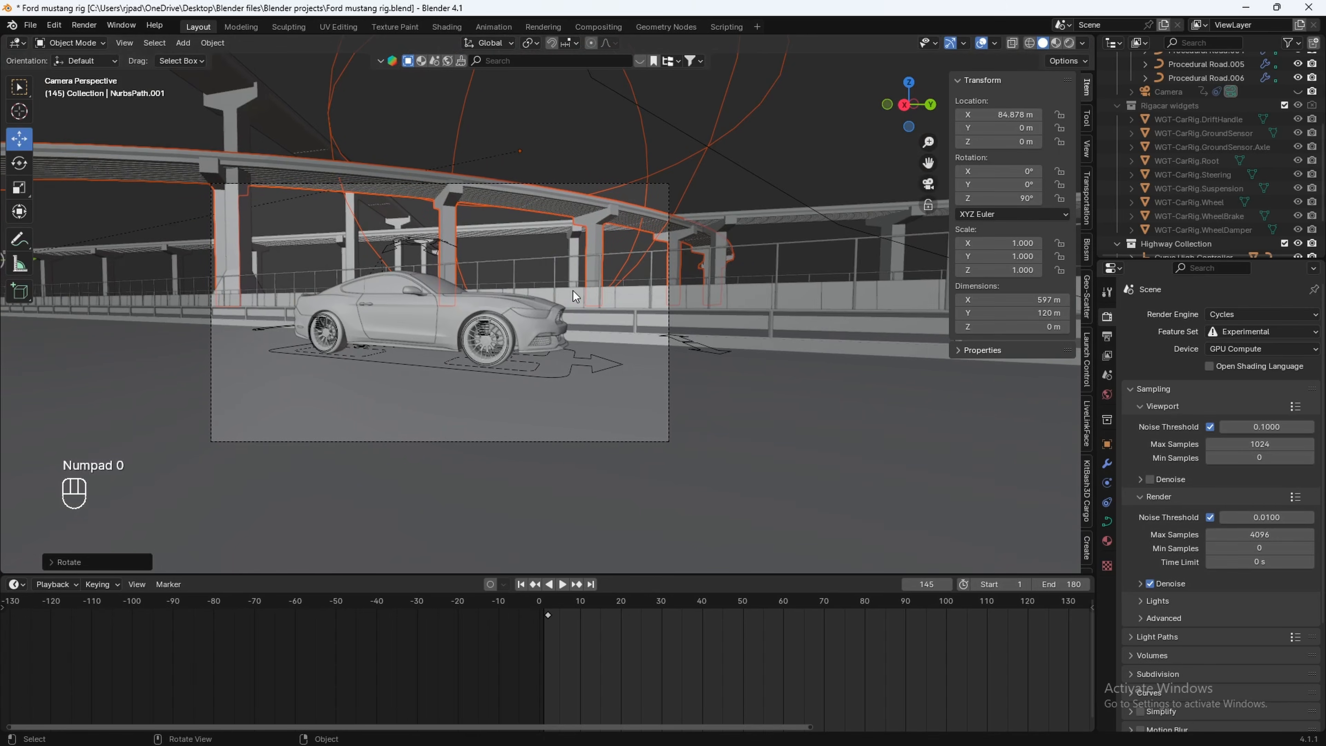
key(space)
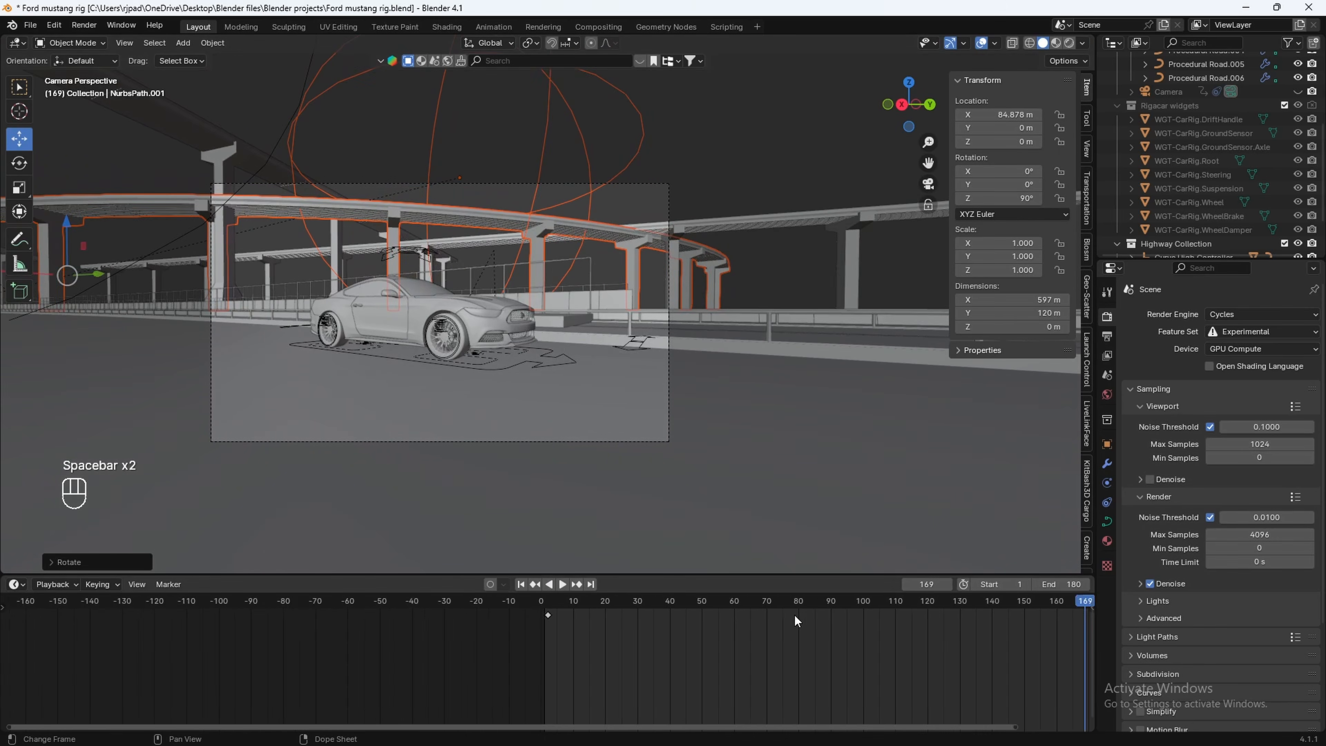
drag(834, 595, 649, 605)
key(space)
key(space)
Move the duplicated curved highway about 17 m farther in negative X, away from the road
middle_drag(361, 209, 614, 308)
key(g)
key(y)
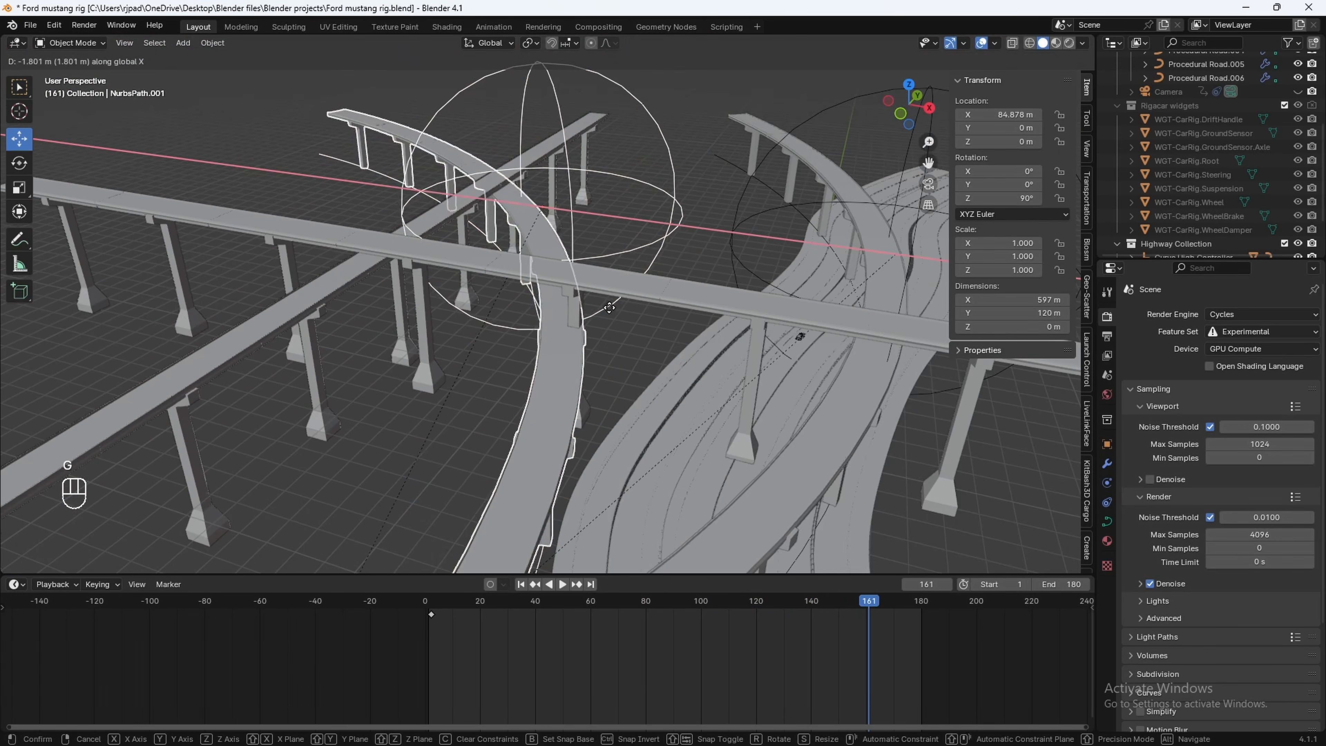
key(x)
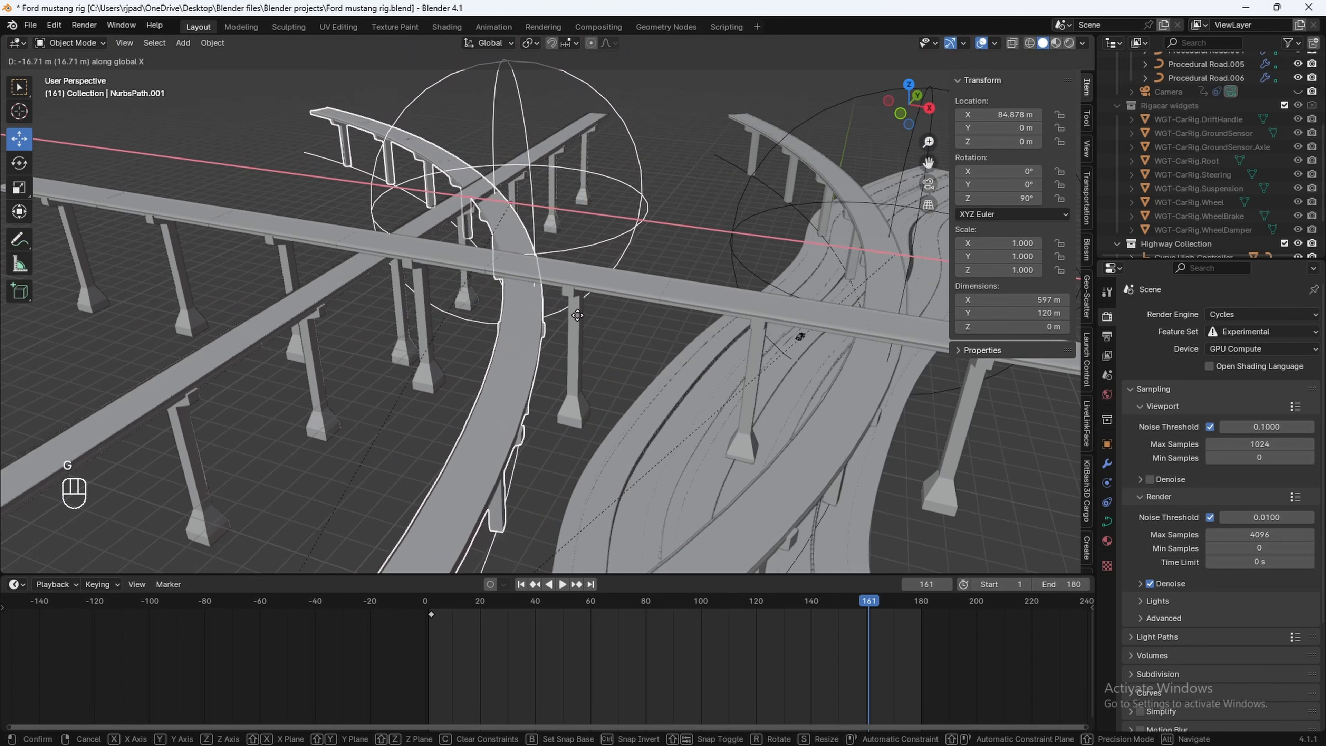
click(578, 316)
Make a linked duplicate of the straight highway crossing the road and place it along Y at about 86 m
middle_drag(579, 316, 483, 306)
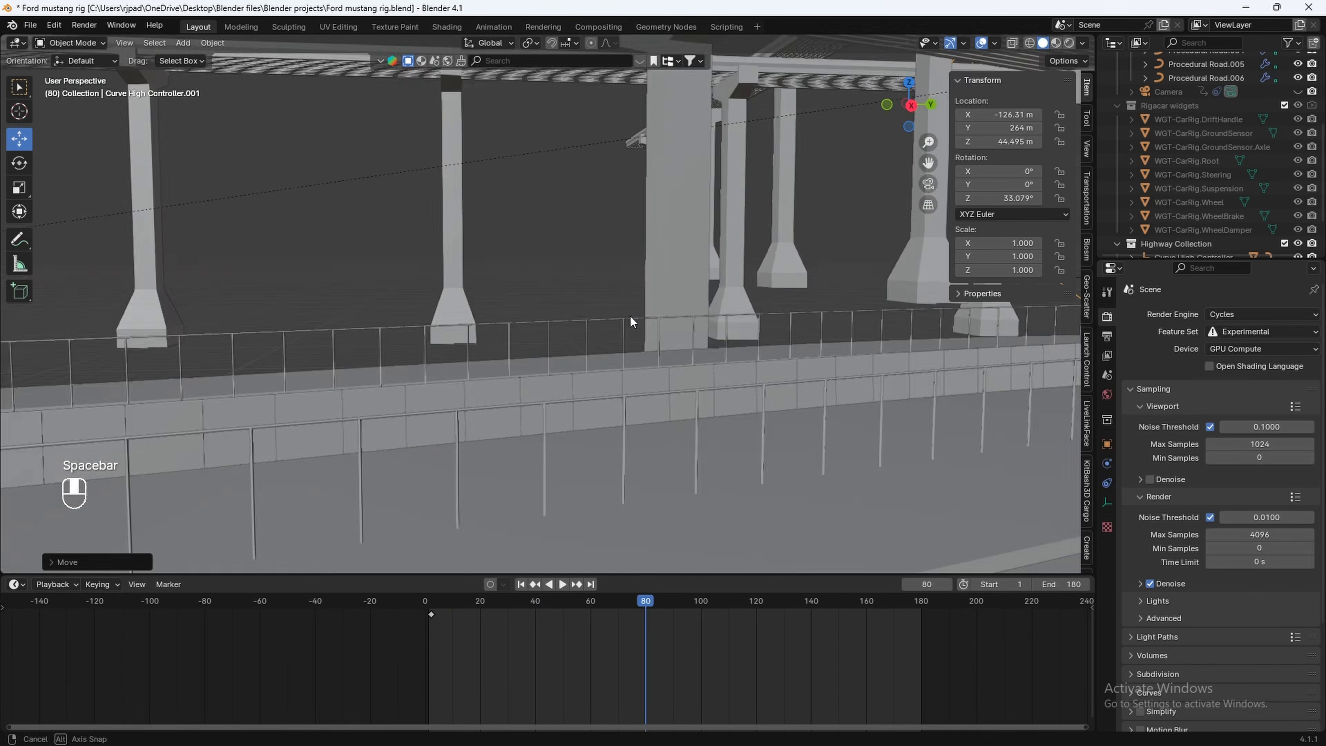
mouse_move(630, 318)
middle_down()
mouse_move(700, 314)
mouse_move(652, 309)
mouse_move(646, 327)
middle_up()
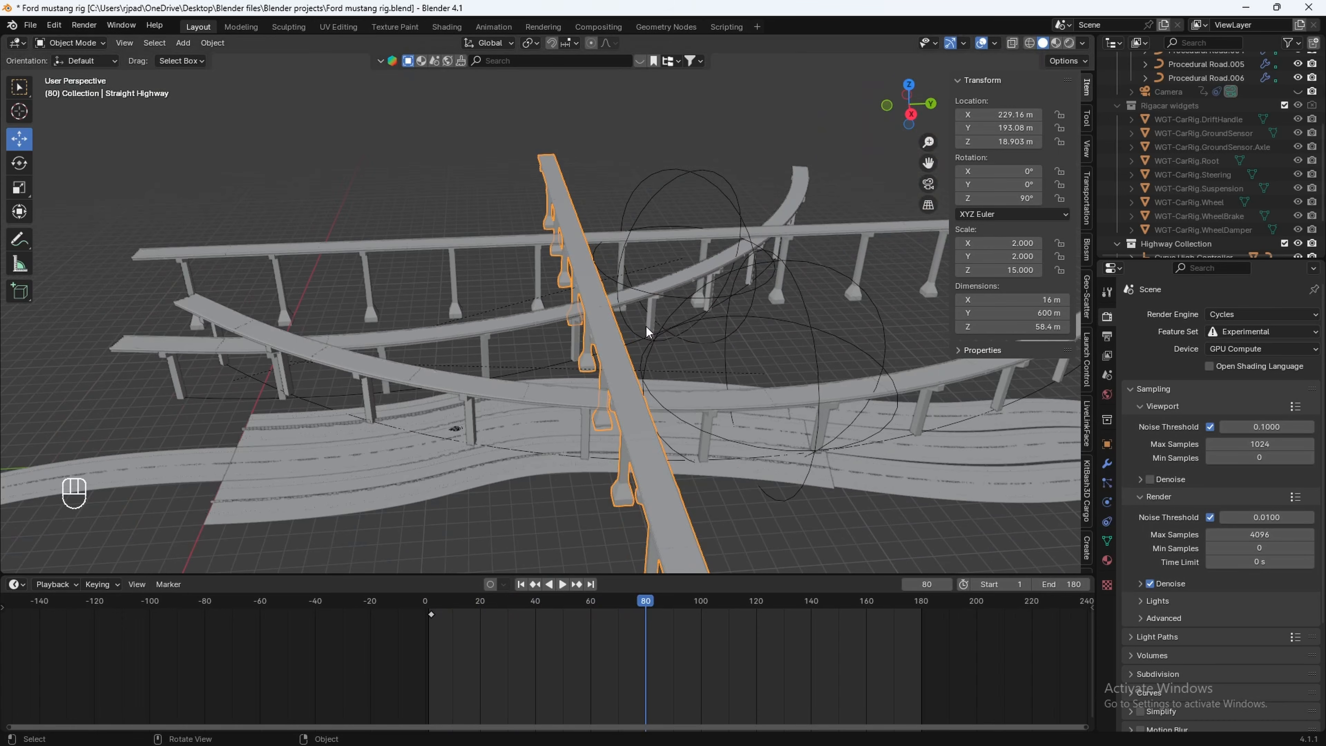
key(alt+d)
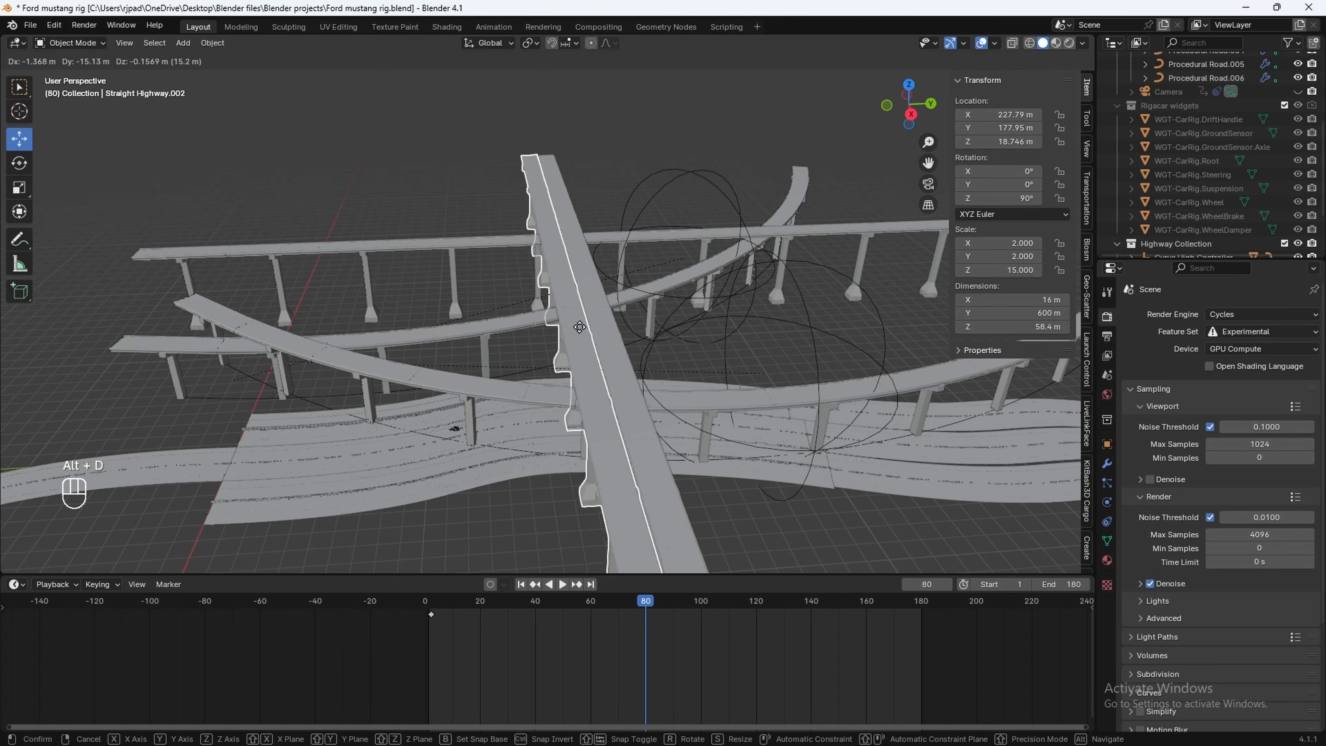
key(y)
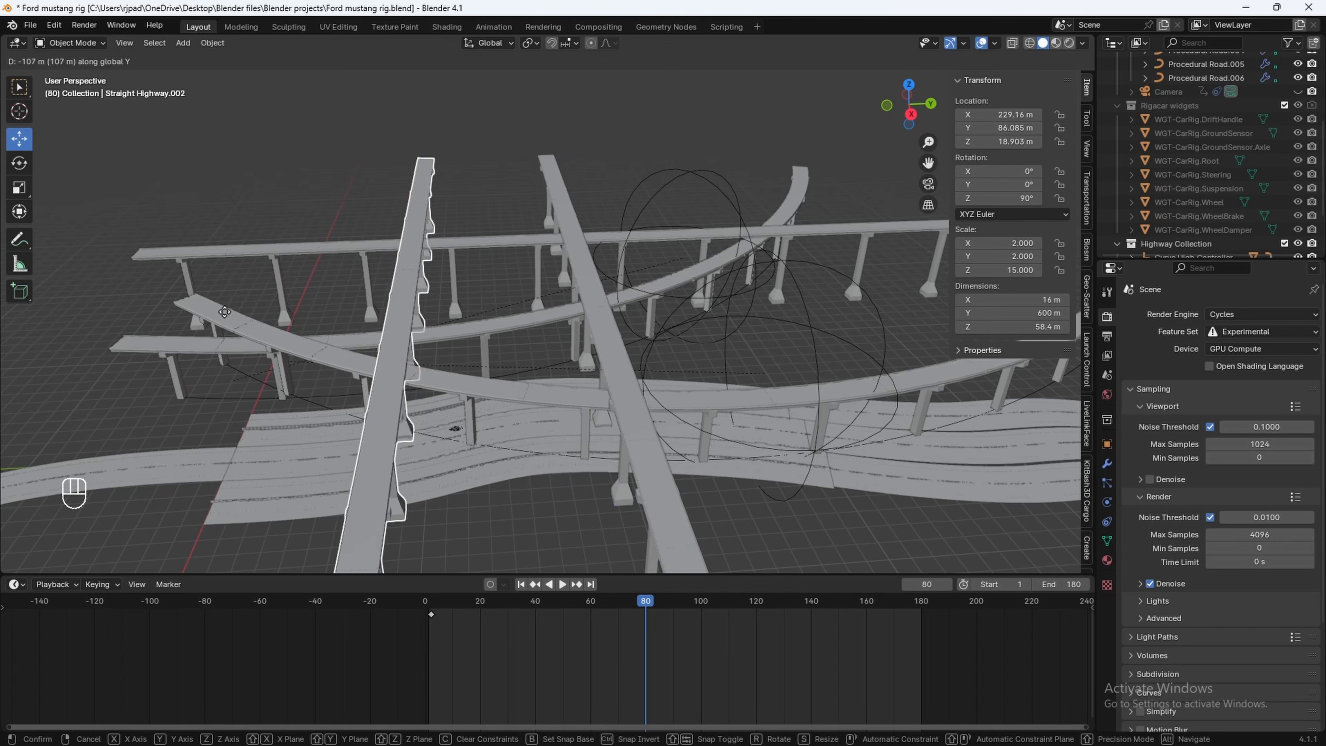
Play the animation through the scene camera to check the newly added straight highway
key(KP_0)
key(space)
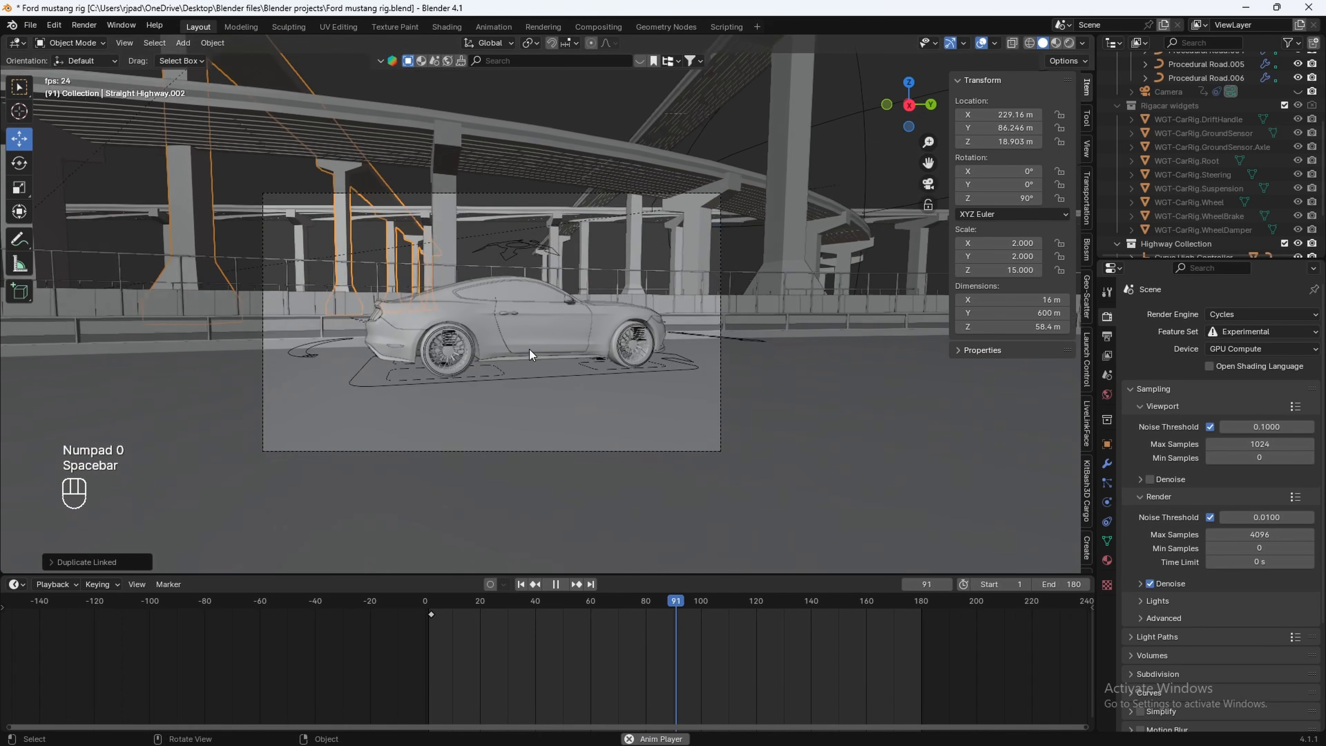
key(space)
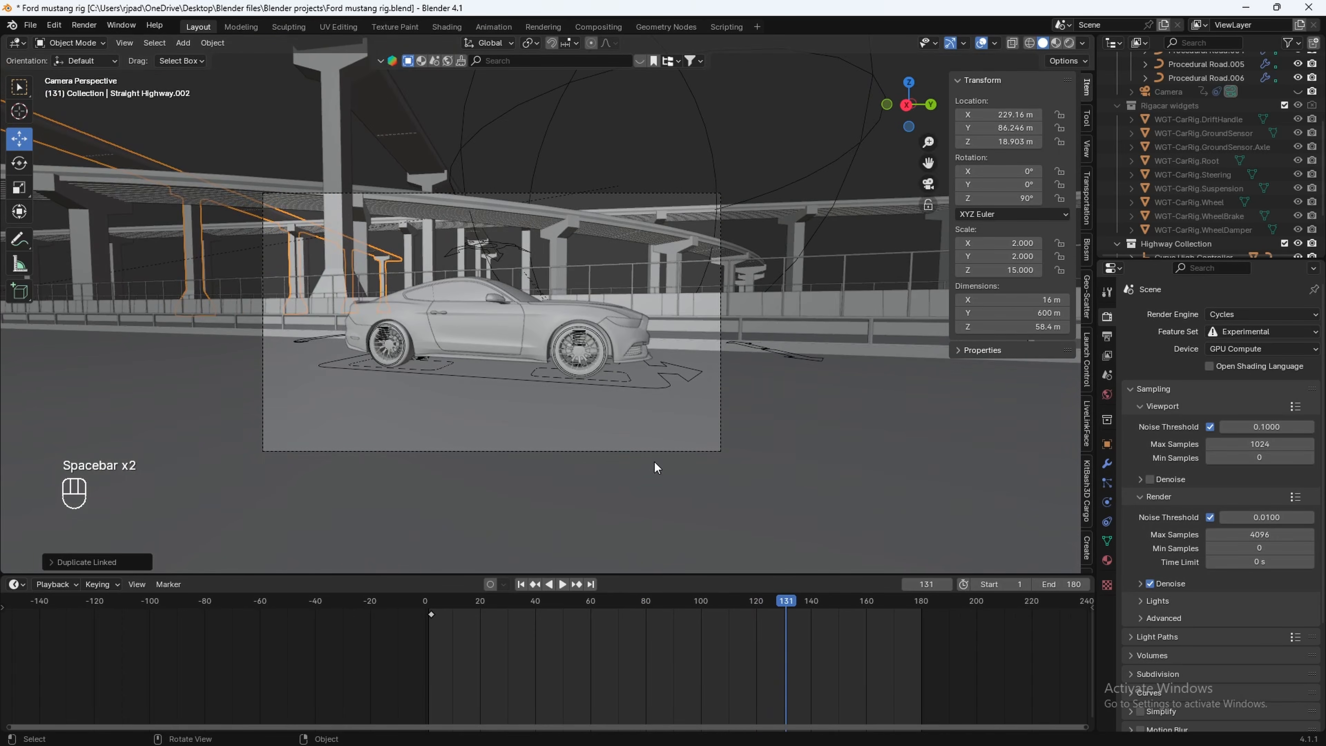
Select the original curved highway with its controller and path, and make a linked duplicate offset along X
middle_drag(529, 349, 518, 308)
key(alt+d)
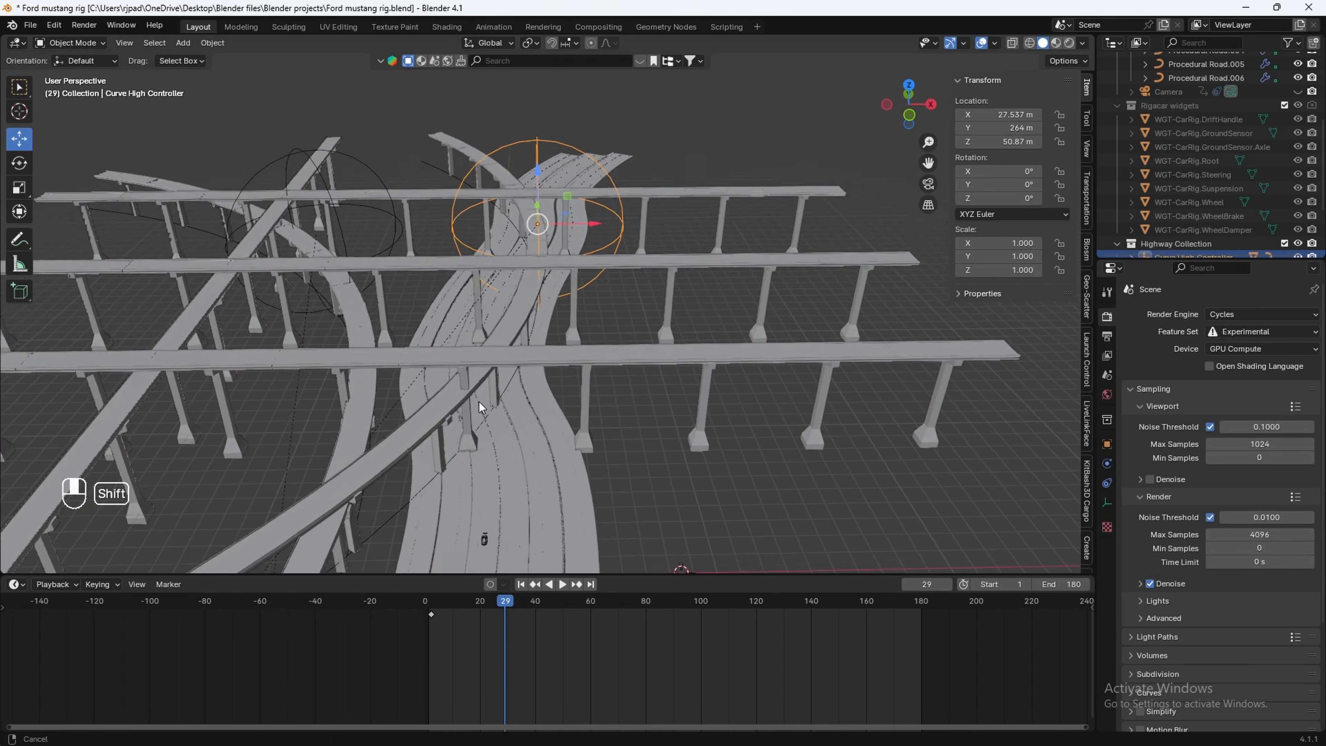
shift+middle_drag(478, 403, 441, 317)
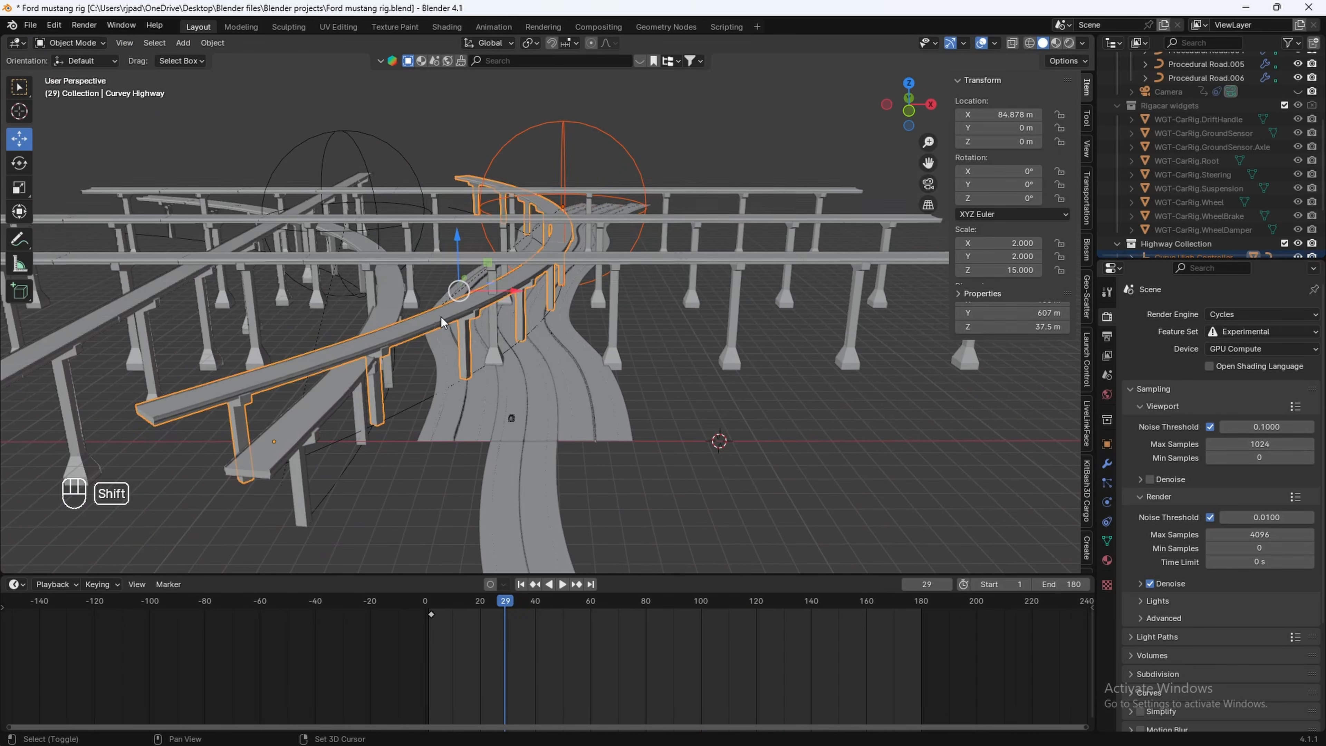
shift+click(416, 405)
shift+middle_drag(581, 265, 535, 343)
key(alt+d)
key(y)
key(x)
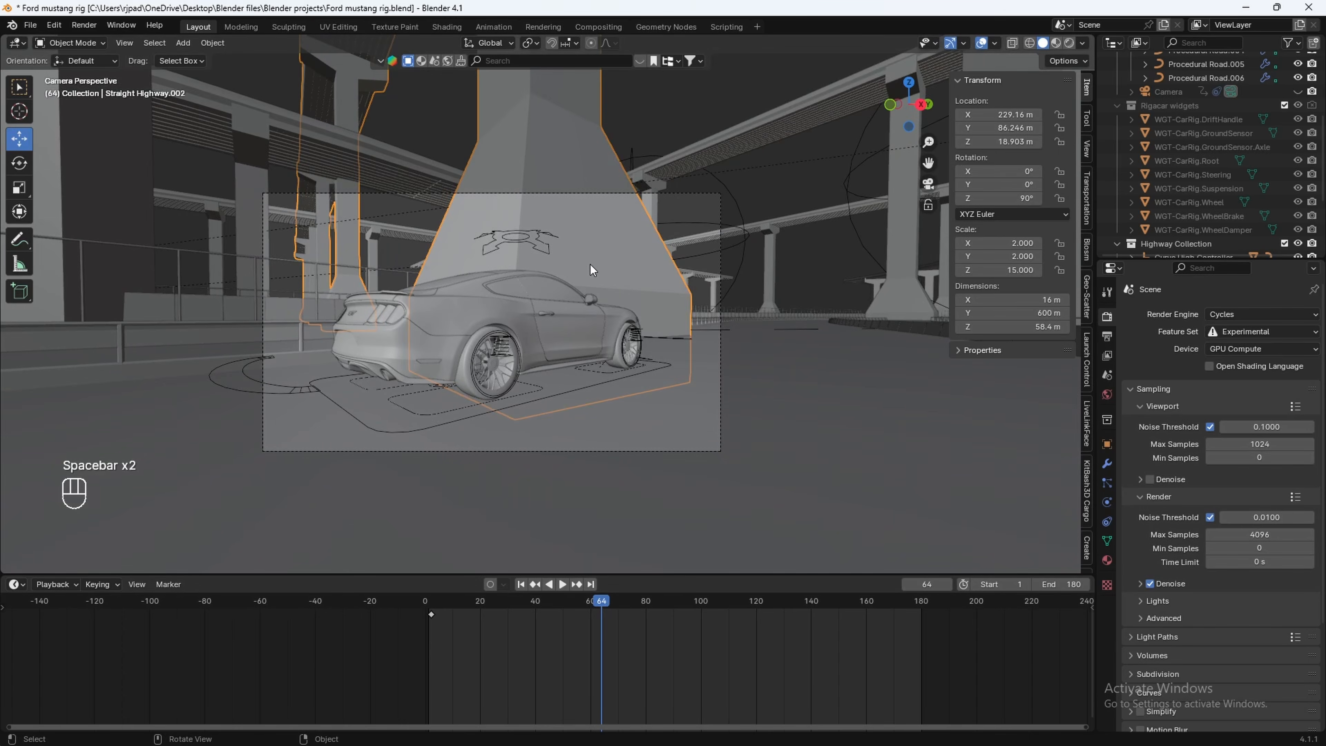
Move the straight highway crossing the road about 9 m in negative X so its pillar clears the car
mouse_move(596, 287)
middle_down()
mouse_move(628, 353)
mouse_move(645, 335)
mouse_move(575, 275)
middle_up()
key(g)
key(x)
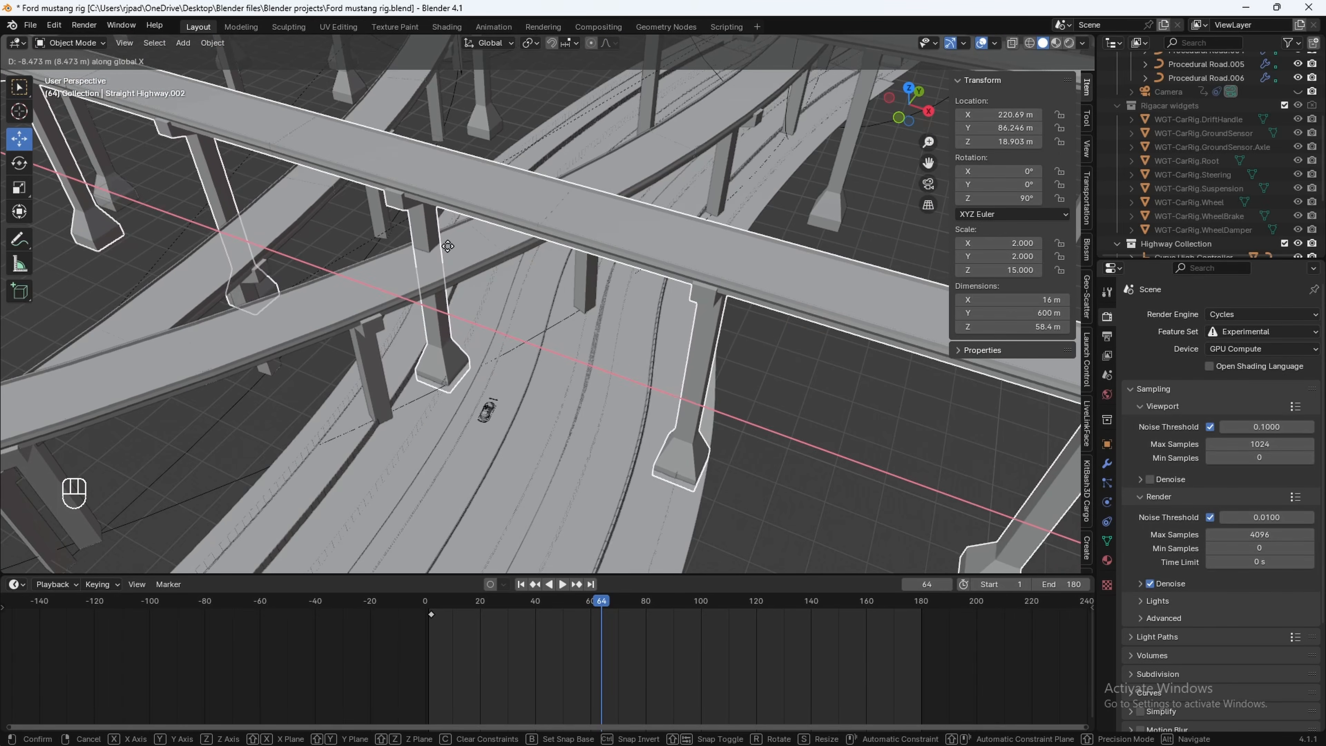
click(511, 334)
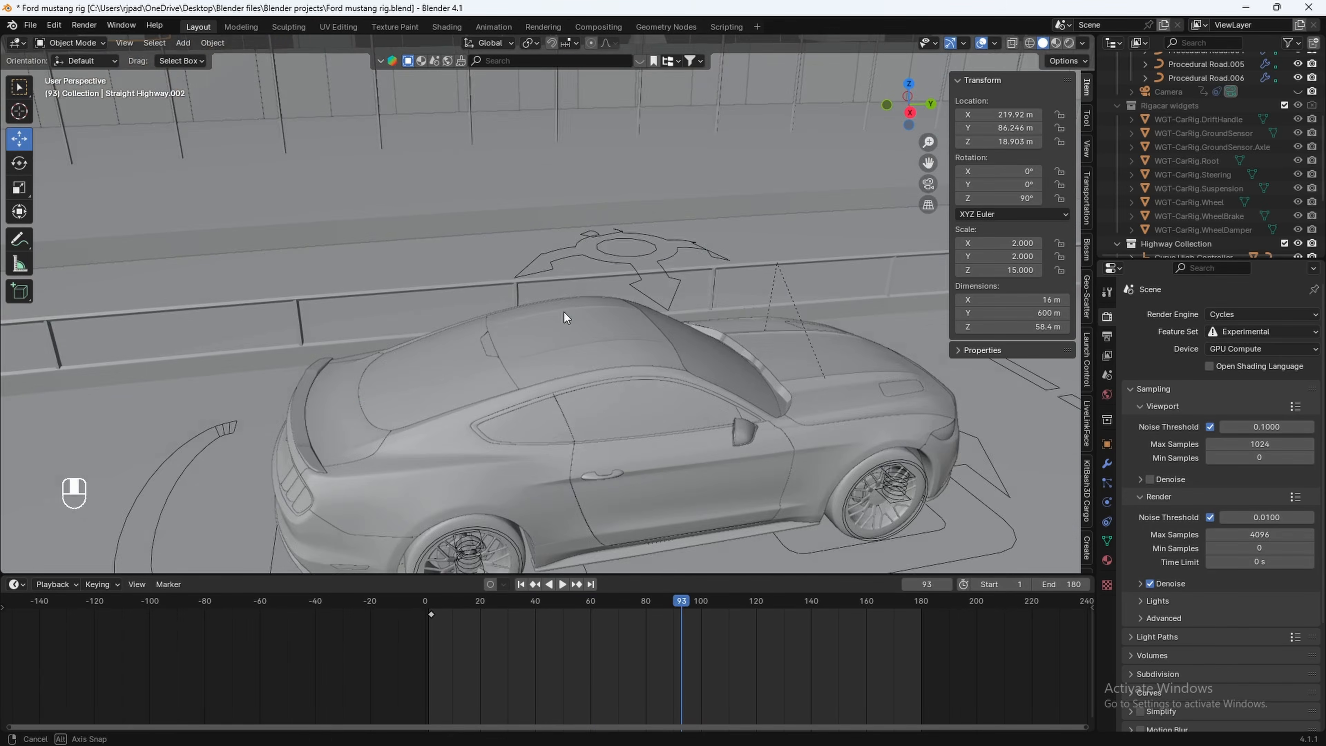
Place a linked duplicate of the long straight highway at about X -360 m and raise it about 9.5 m
middle_drag(564, 298, 522, 324)
key(alt+d)
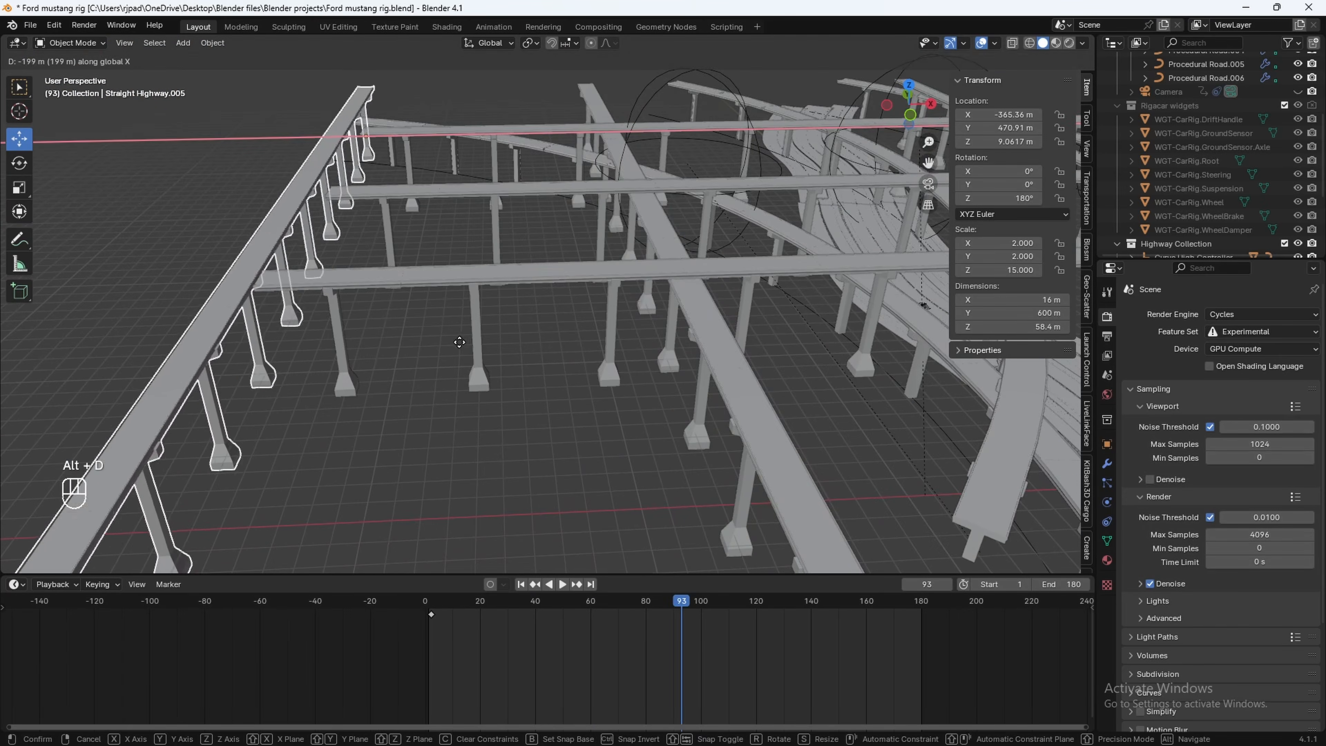
click(465, 341)
middle_drag(601, 354, 562, 306)
key(g)
key(z)
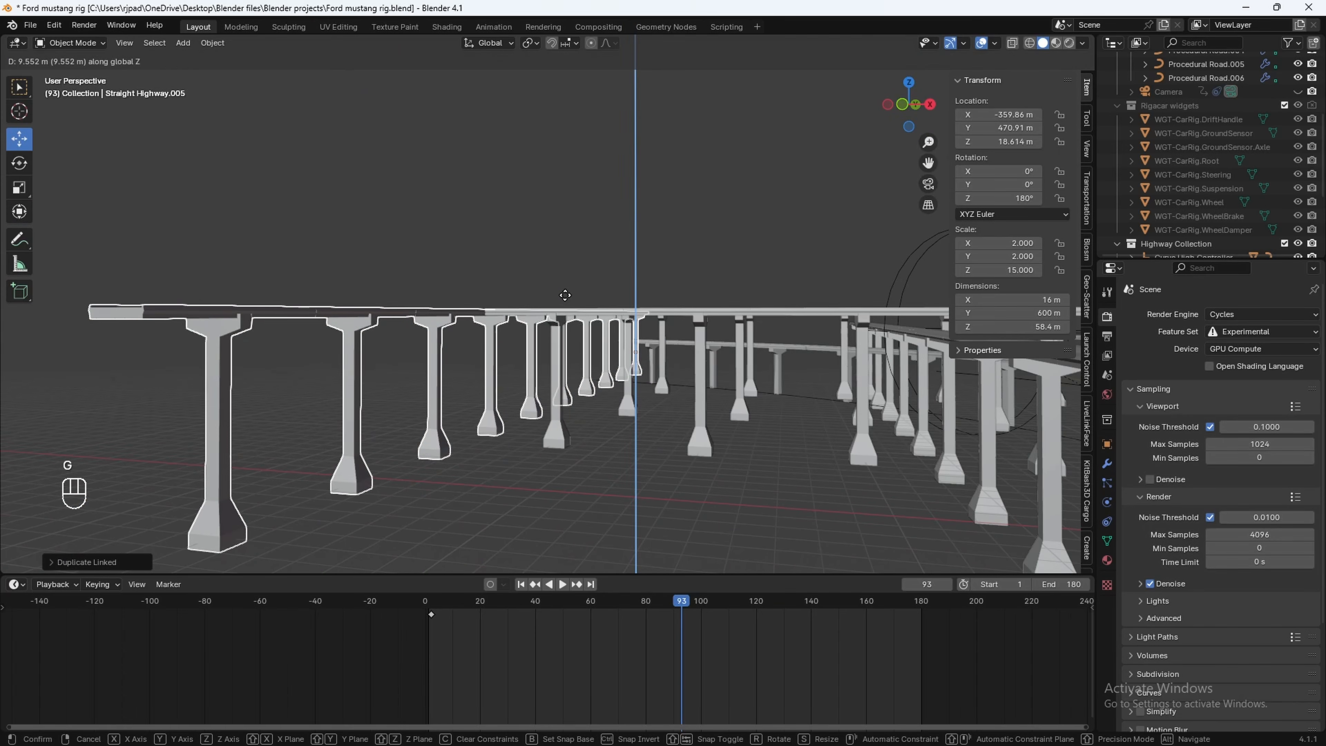
click(565, 295)
Show the scene in rendered shading and inspect the concrete texture on the highway pillars
middle_drag(565, 295, 557, 344)
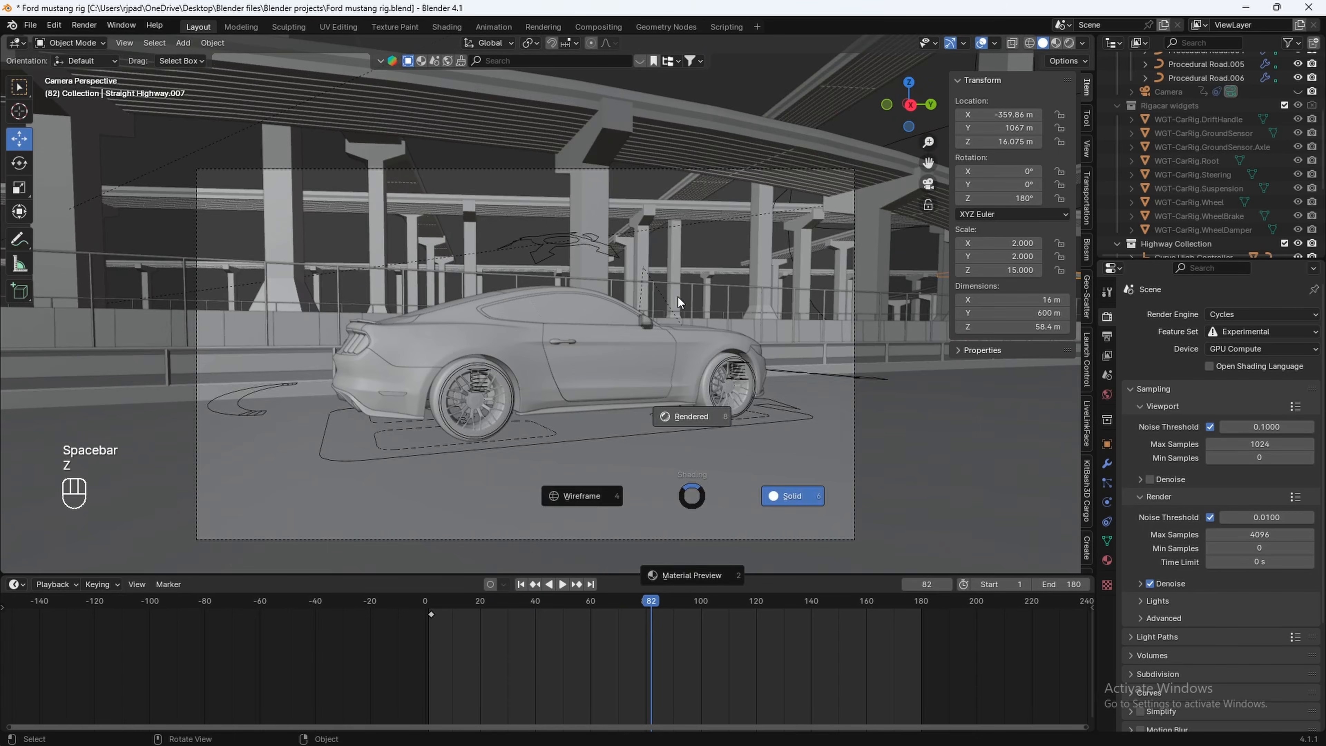
click(678, 296)
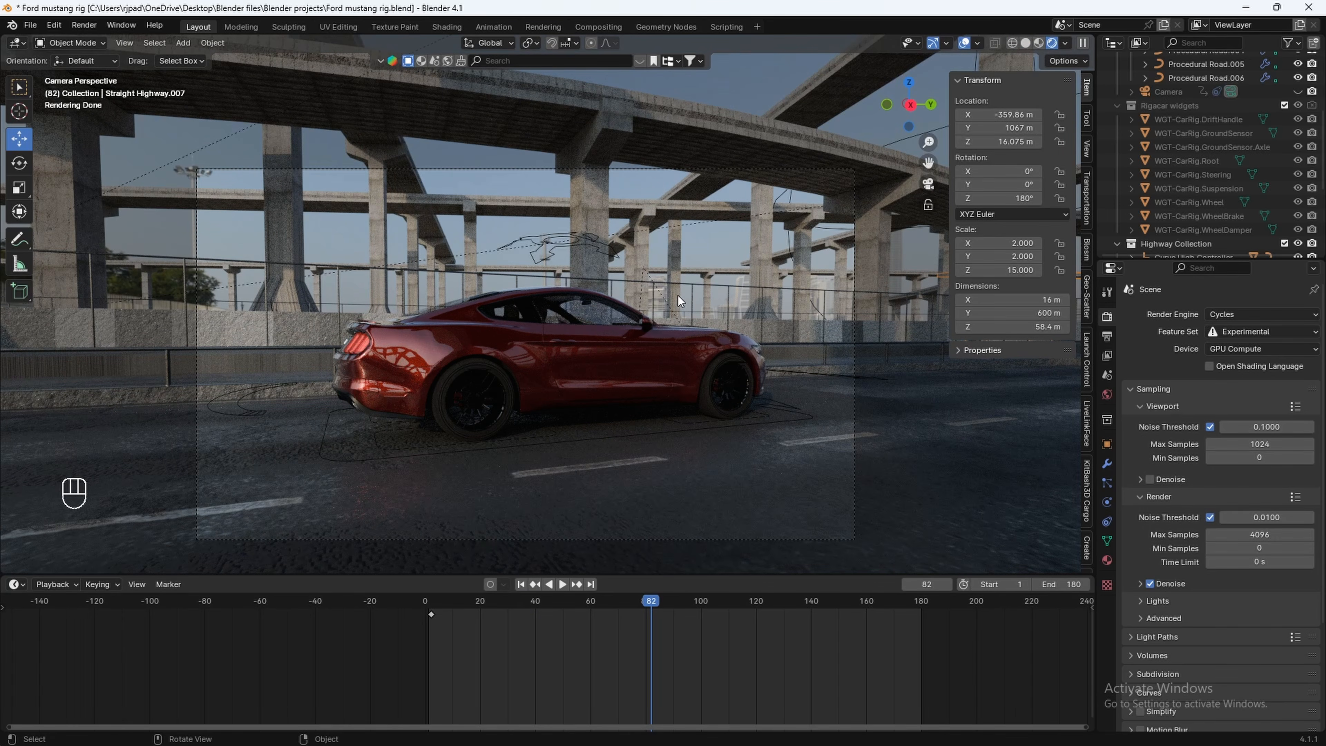
middle_drag(608, 299, 517, 279)
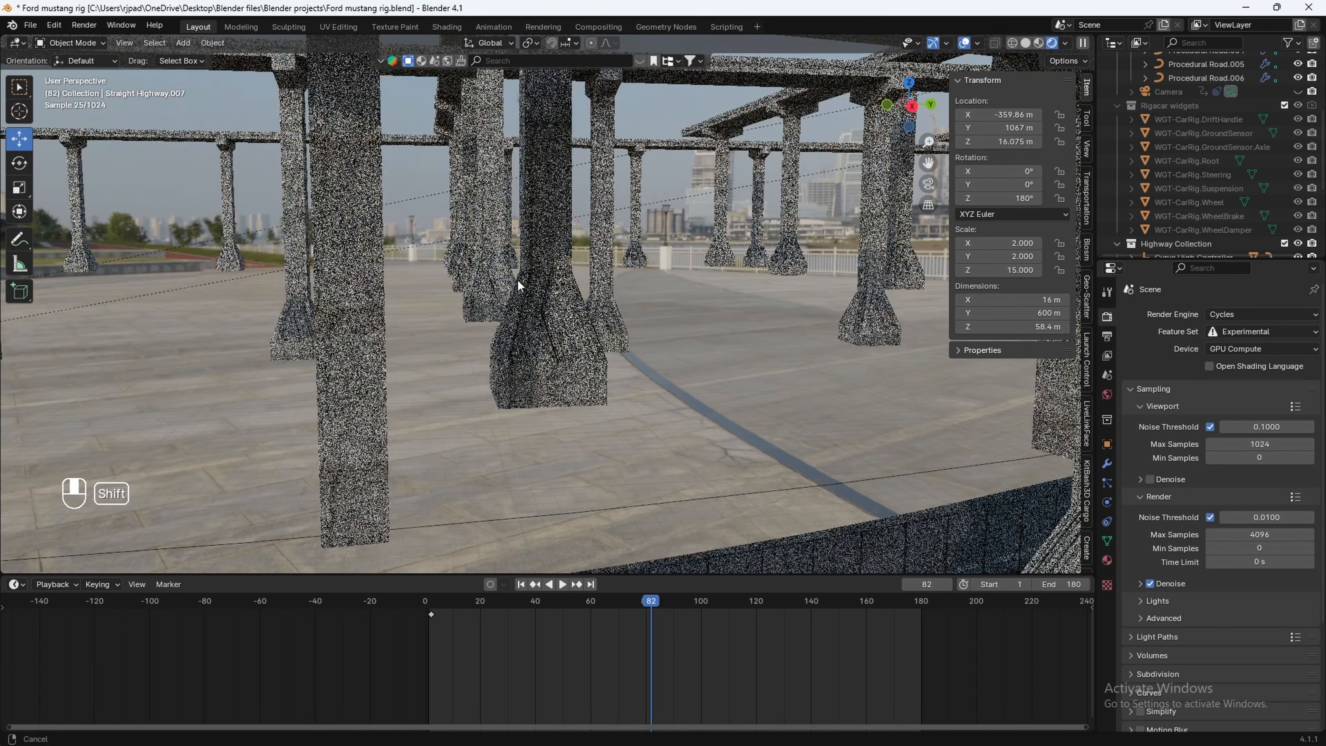
scroll(553, 306, up, 5)
scroll(562, 312, down, 5)
Select the straight highway crossing the road, enter Edit Mode and select a side face of a pillar's base block
click(562, 312)
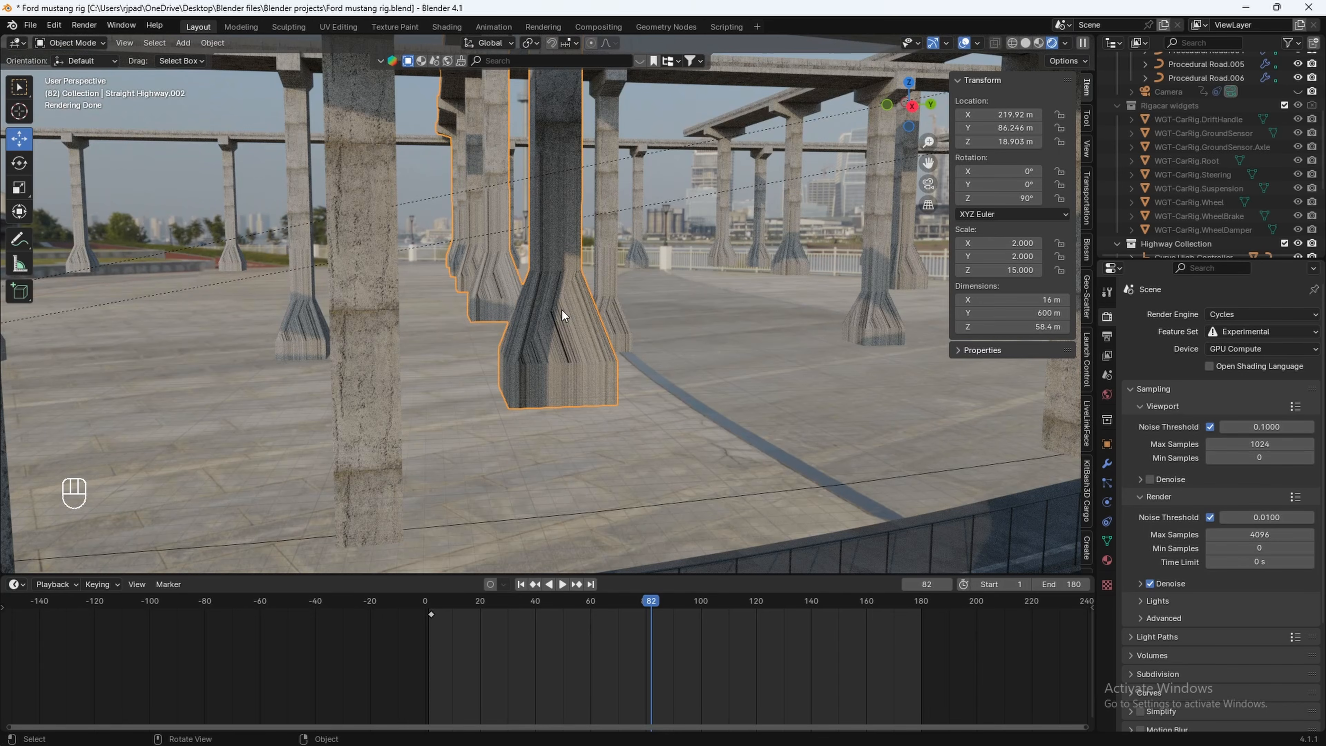
shift+middle_drag(568, 322, 562, 321)
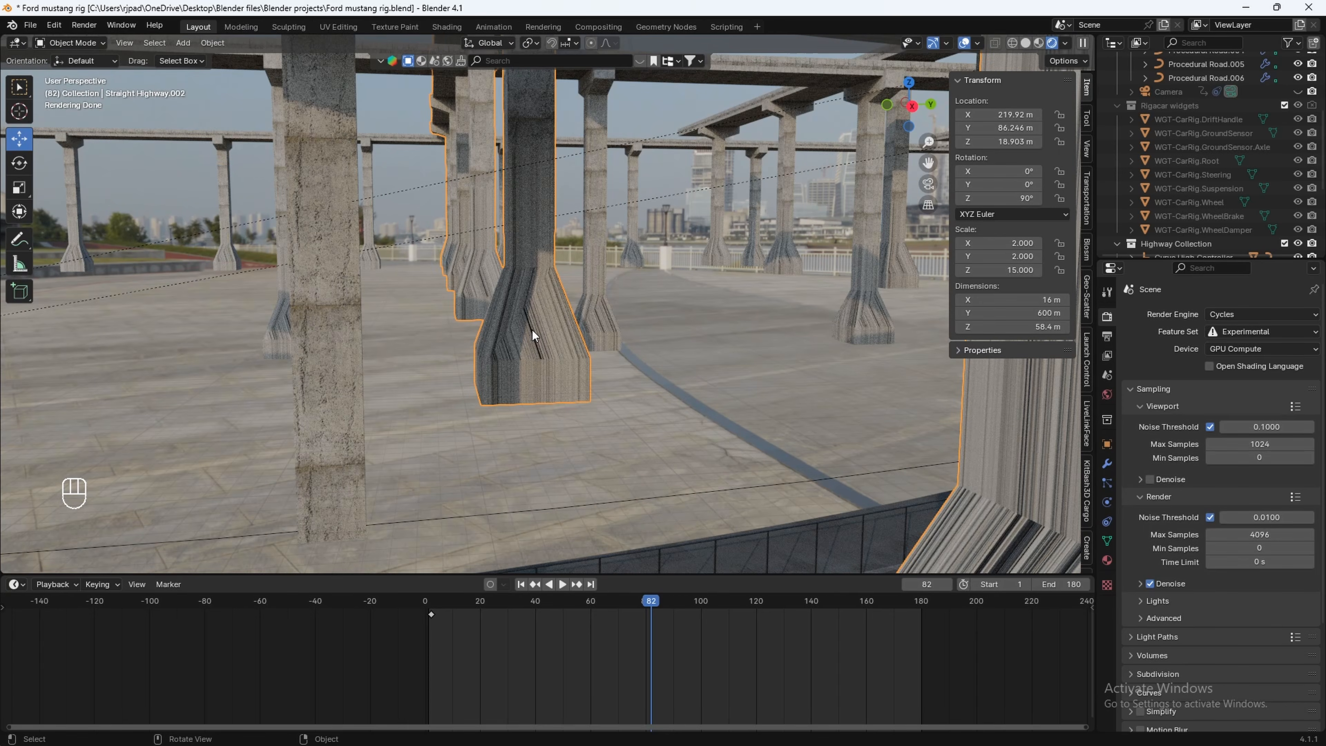
key(Tab)
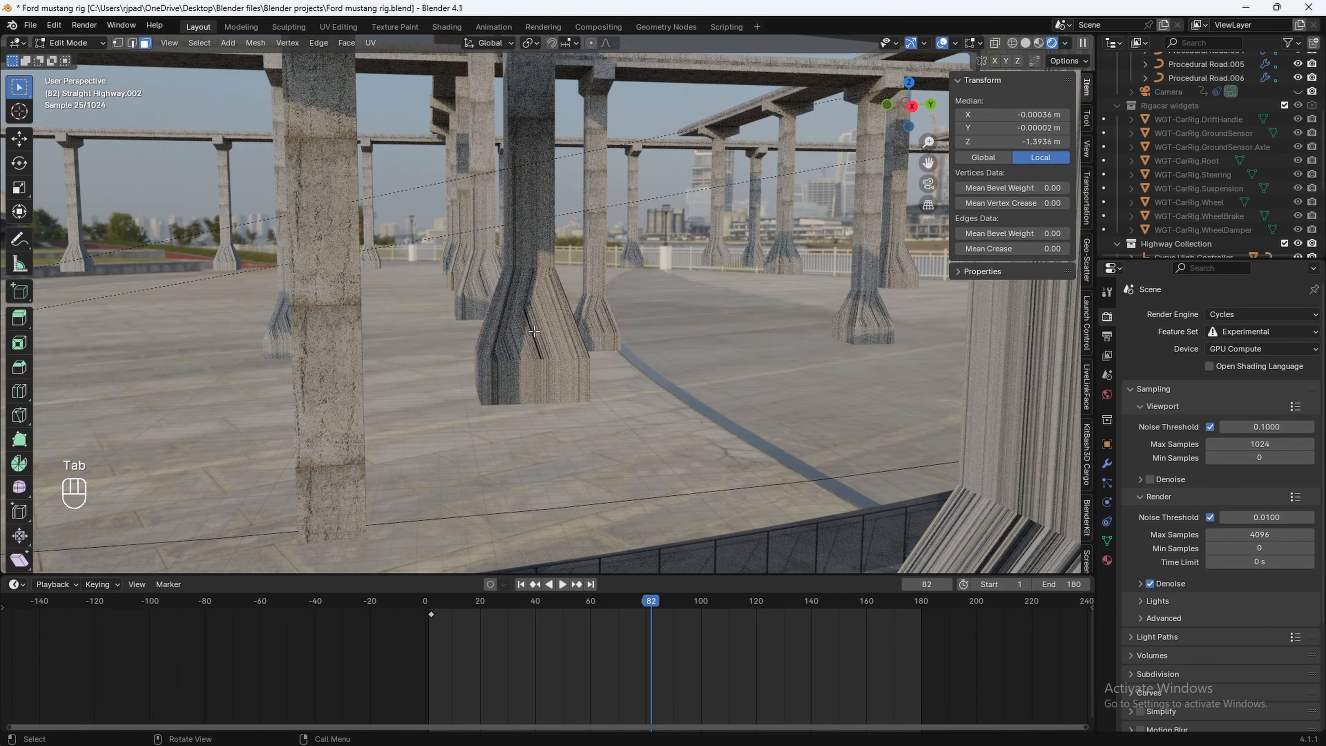
click(538, 326)
scroll(548, 330, down, 8)
middle_drag(617, 349, 509, 361)
key(Tab)
key(Tab)
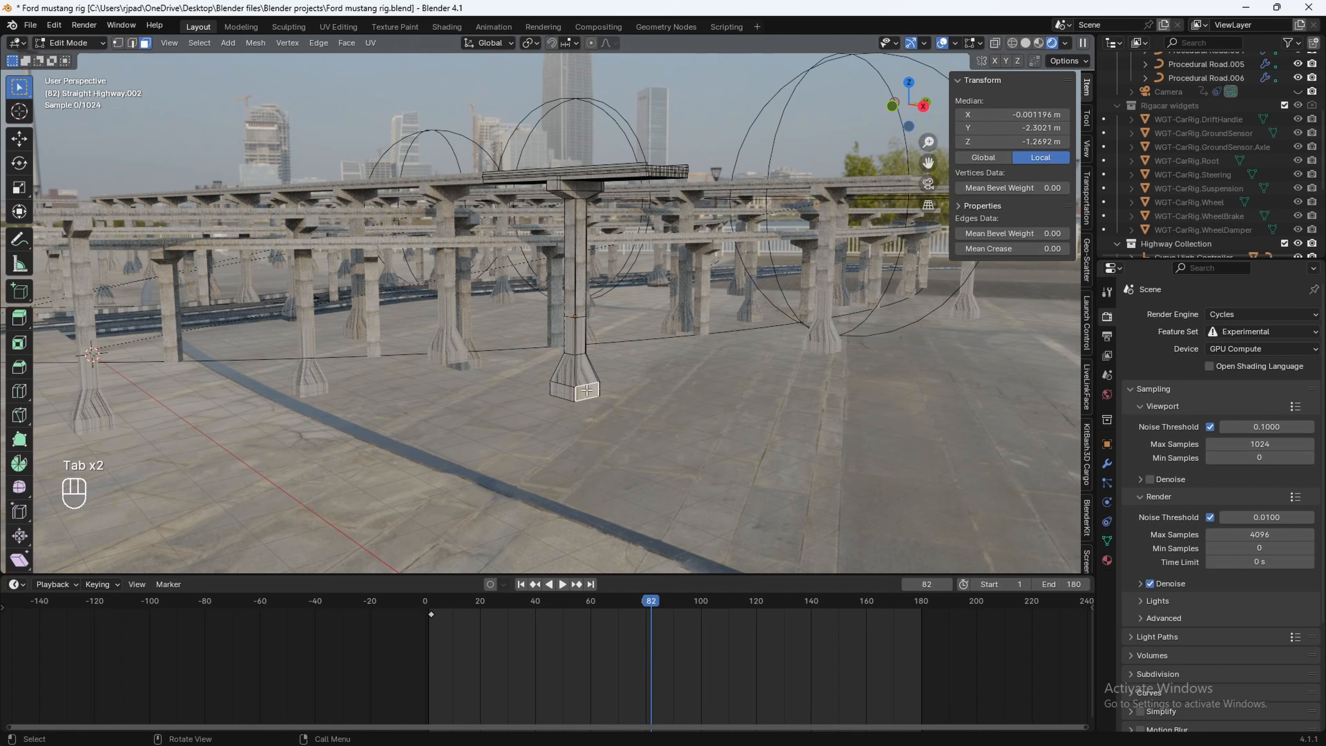
Add neighbouring side faces of the pillar's base block and flared section to the face selection
key(KP_Decimal)
middle_drag(502, 401, 480, 433)
scroll(474, 394, down, 3)
middle_drag(482, 433, 573, 428)
shift+middle_drag(573, 428, 662, 459)
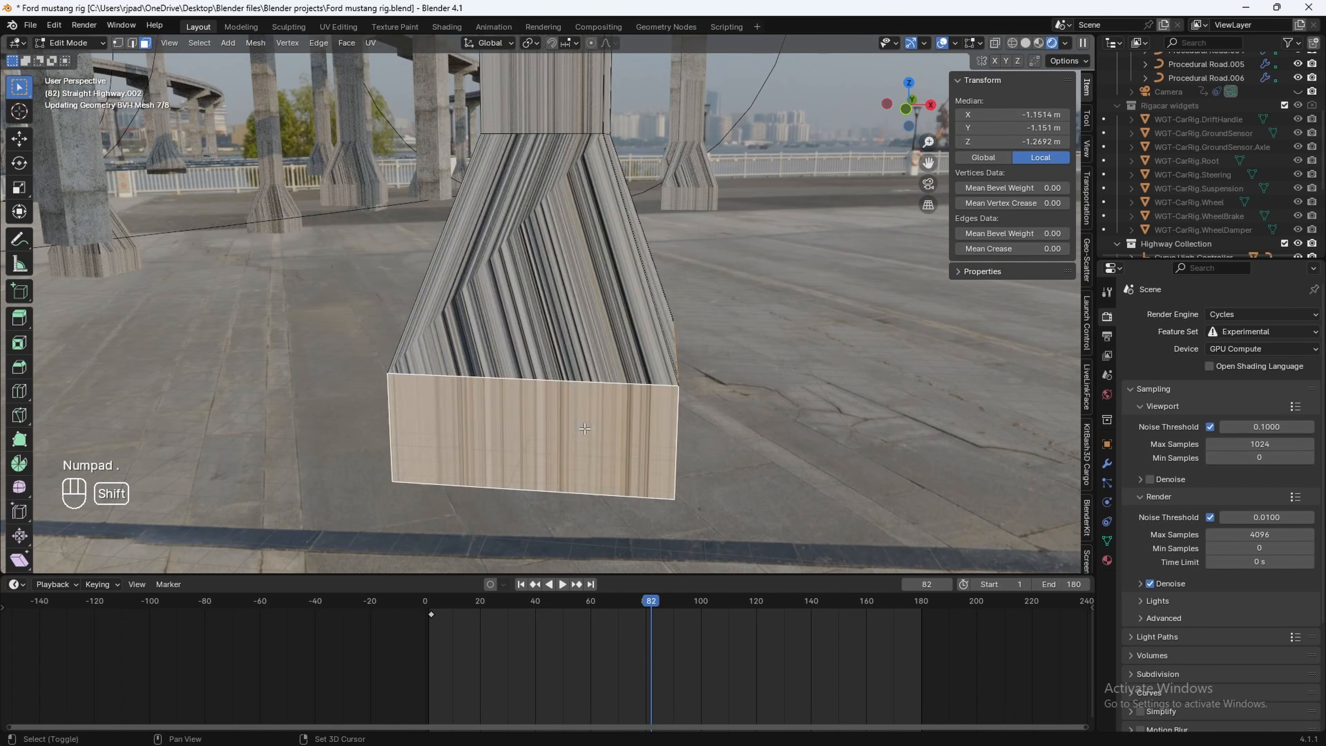
shift+click(603, 431)
shift+click(591, 339)
middle_drag(591, 337, 455, 344)
shift+click(540, 319)
mouse_move(541, 318)
middle_down()
mouse_move(460, 319)
mouse_move(583, 346)
mouse_move(631, 423)
middle_up()
shift+click(565, 320)
Box-select the rest of the pillar base and the column section above it in wireframe, and return to rendered shading
scroll(631, 423, down, 3)
key(z)
click(295, 421)
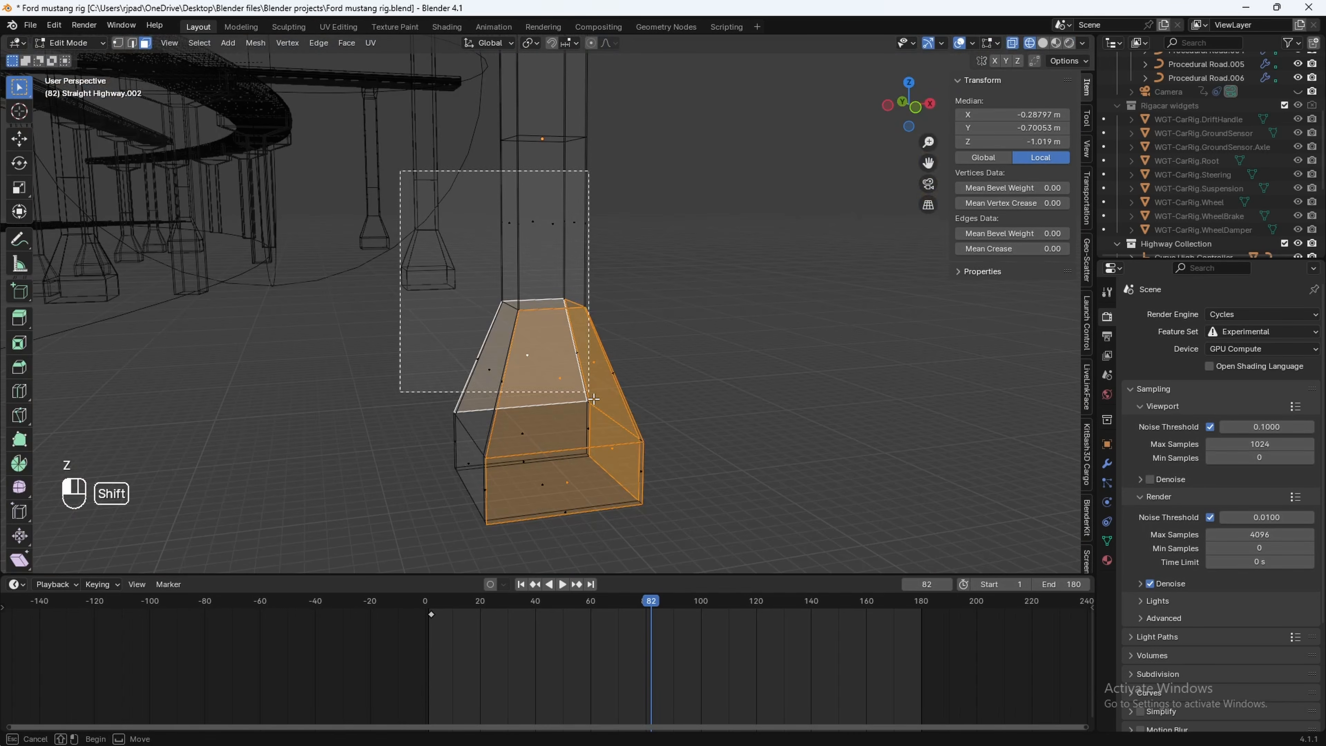
shift+drag(731, 523, 731, 524)
middle_drag(568, 354, 564, 335)
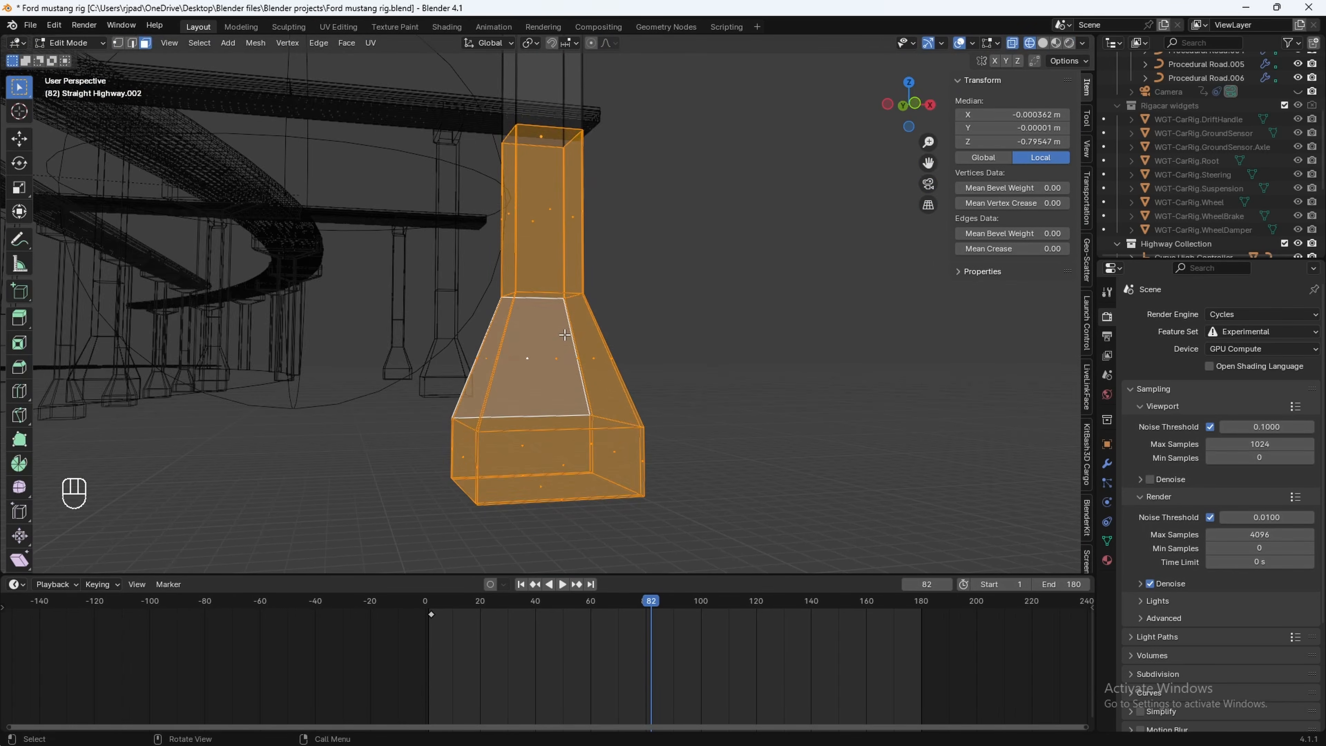
click(558, 208)
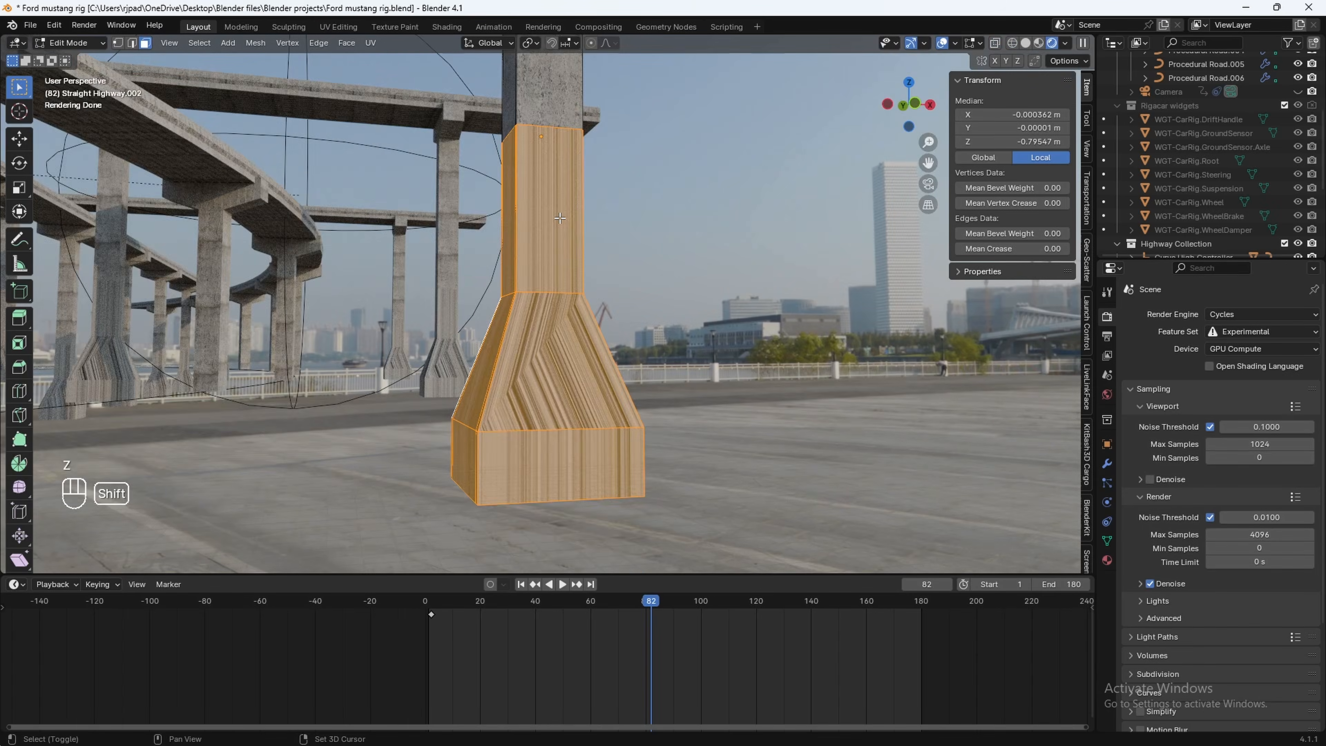
Leave Edit Mode and inspect the concrete texture on the pillar base from several sides
middle_drag(560, 205, 539, 287)
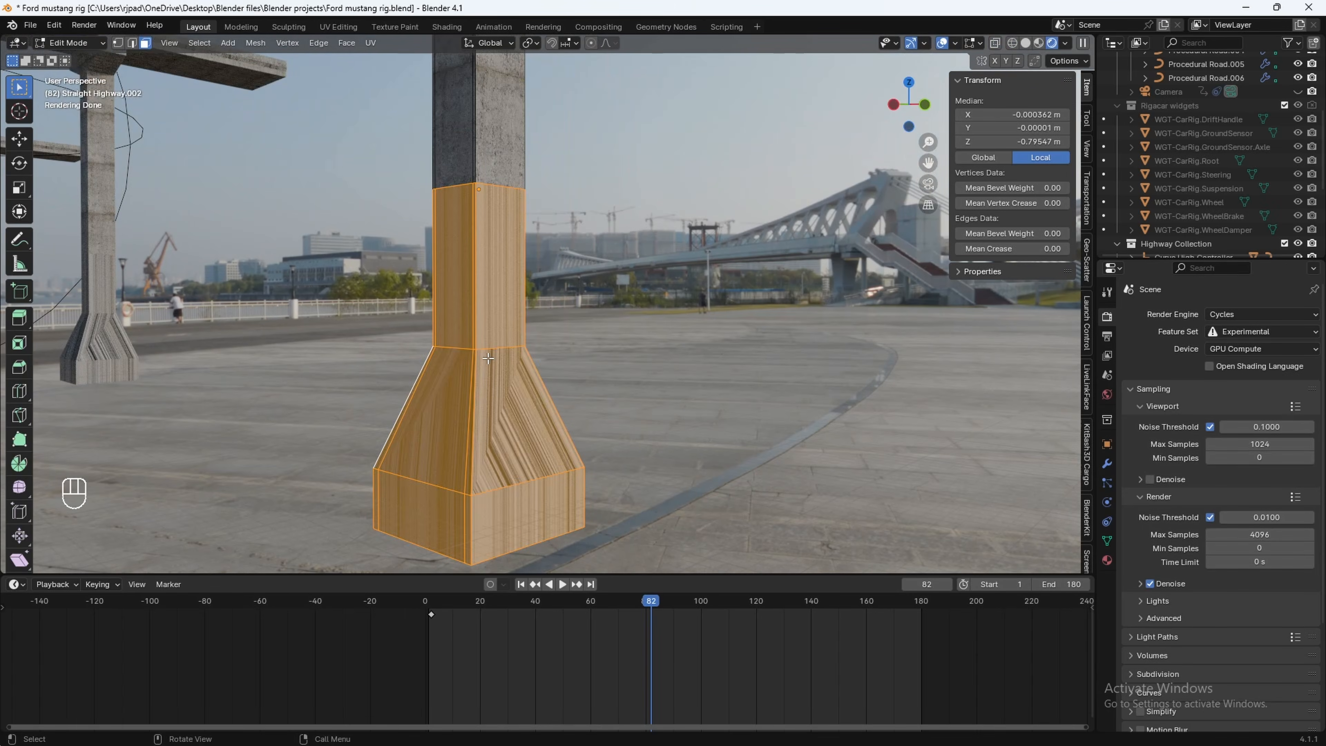
middle_drag(518, 382, 523, 429)
key(Tab)
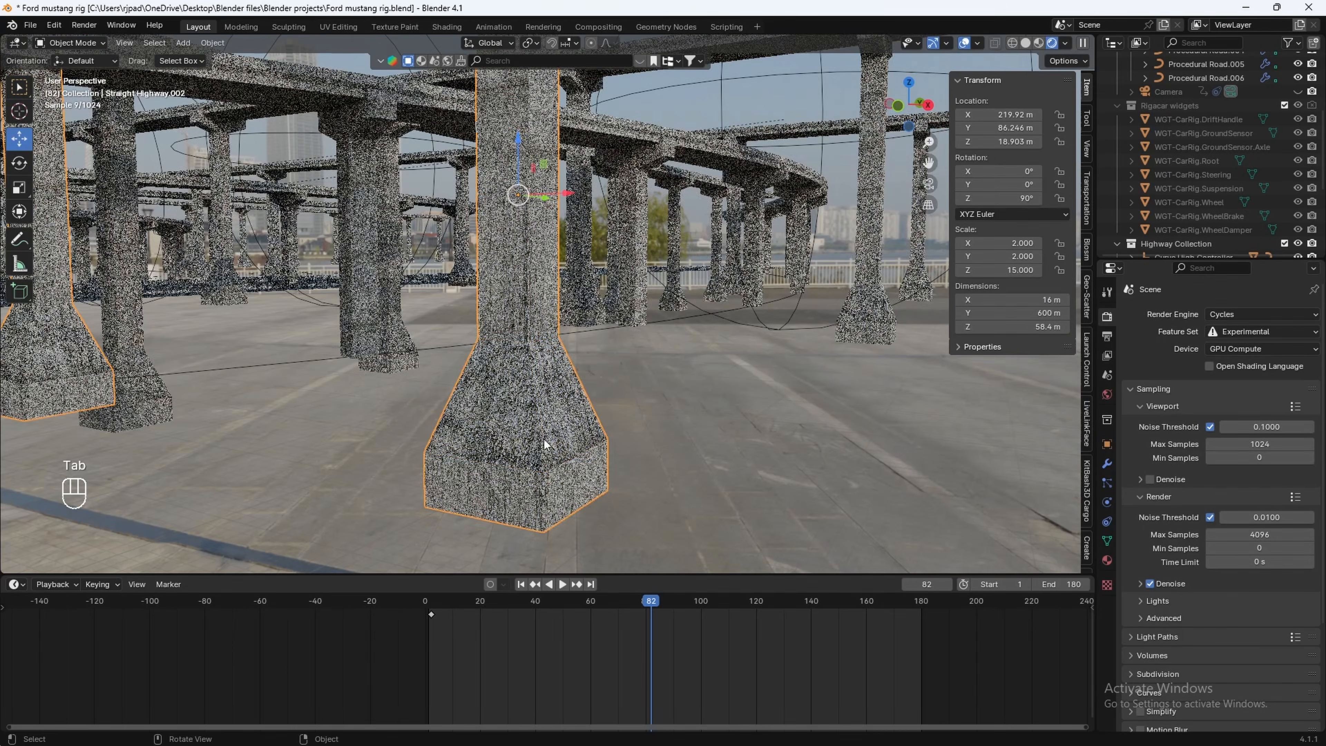
shift+middle_drag(555, 485, 499, 436)
mouse_move(499, 436)
middle_down()
mouse_move(548, 424)
mouse_move(466, 416)
middle_up()
Select only the faces of the pillar's bottom block in Edit Mode and UV unwrap them
key(Tab)
shift+click(558, 407)
mouse_move(608, 402)
middle_down()
mouse_move(504, 414)
mouse_move(555, 398)
middle_up()
shift+click(566, 412)
key(z)
click(356, 409)
shift+drag(377, 380, 856, 490)
middle_drag(551, 405, 765, 406)
key(z)
click(518, 272)
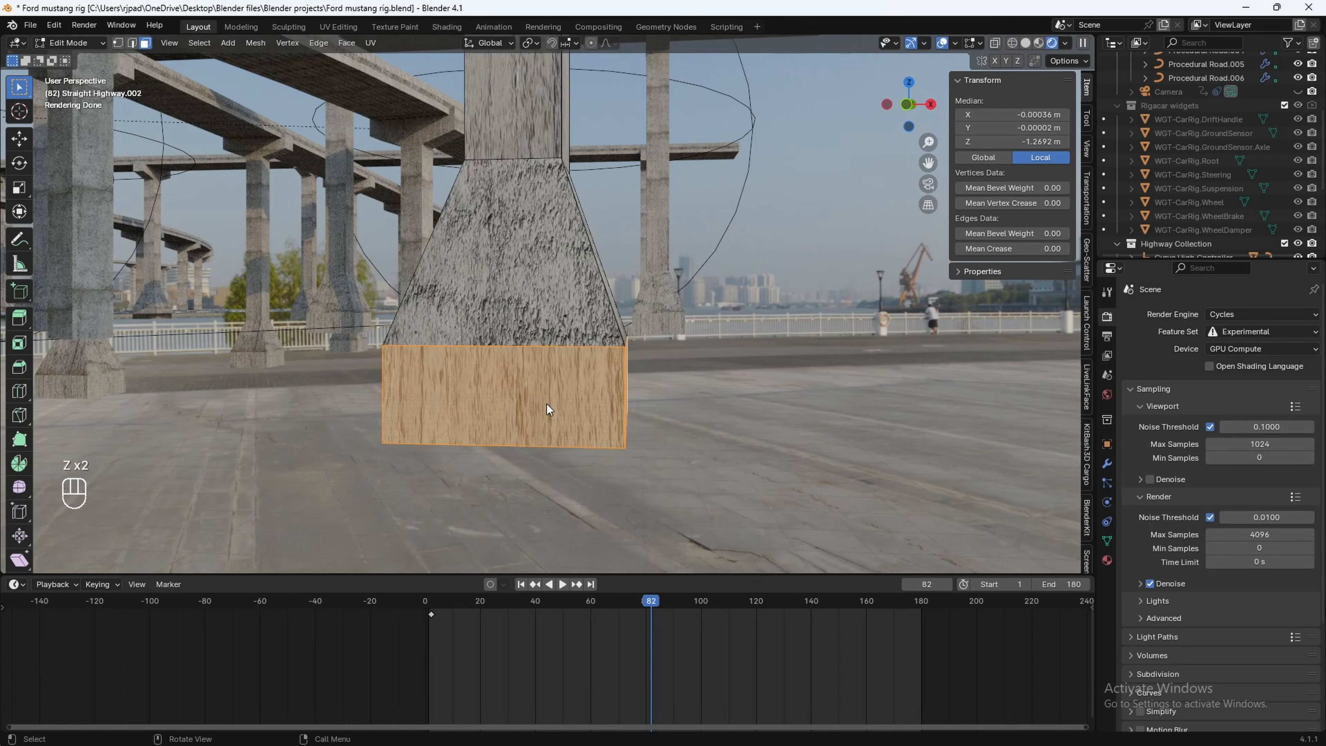
key(u)
click(548, 418)
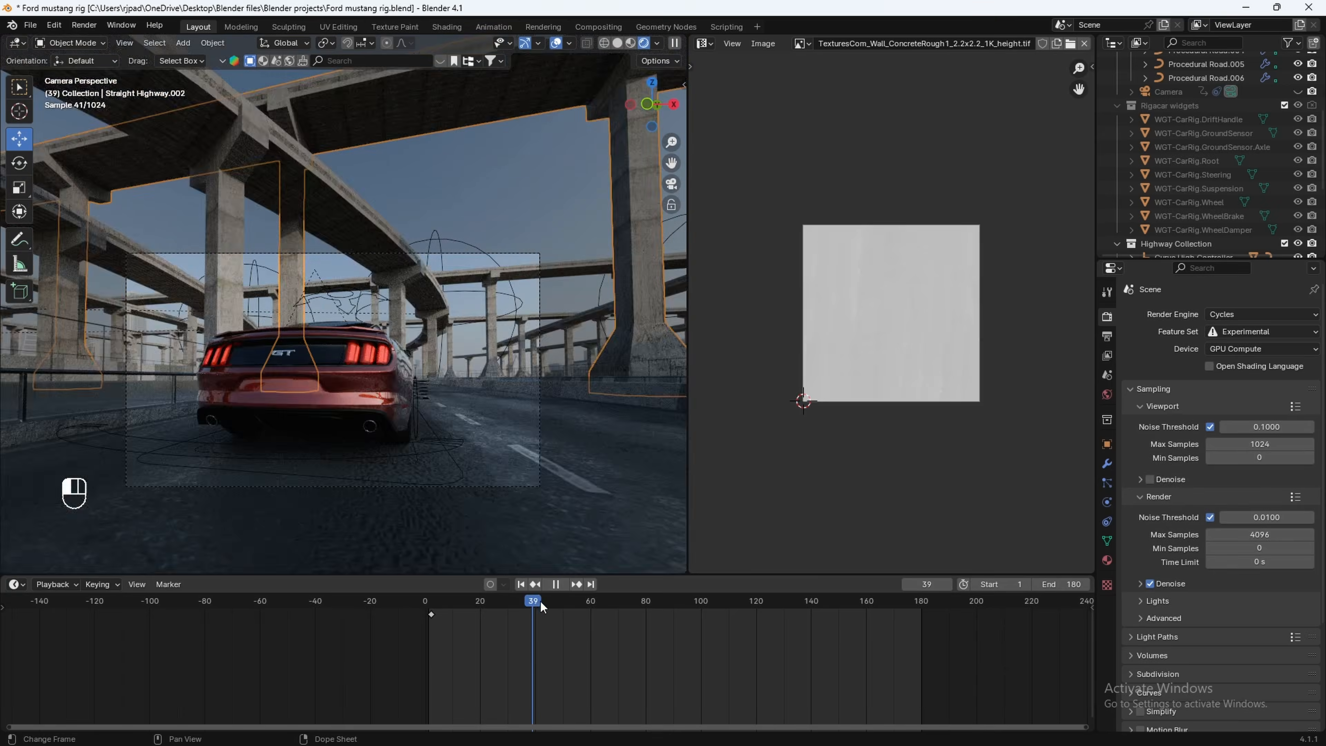
Scrub the animation to frame 92, change the UV editor area to the Shader Editor and hide its sidebar
drag(540, 600, 679, 605)
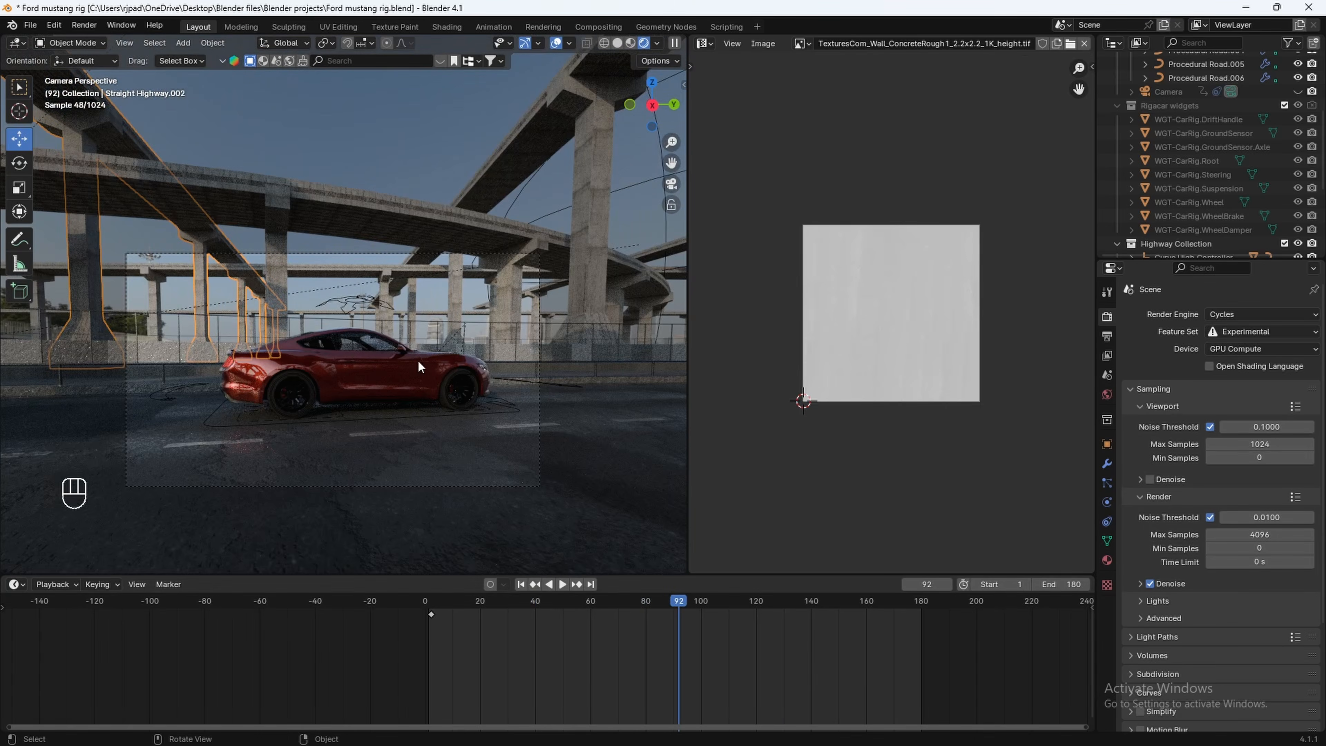
click(705, 44)
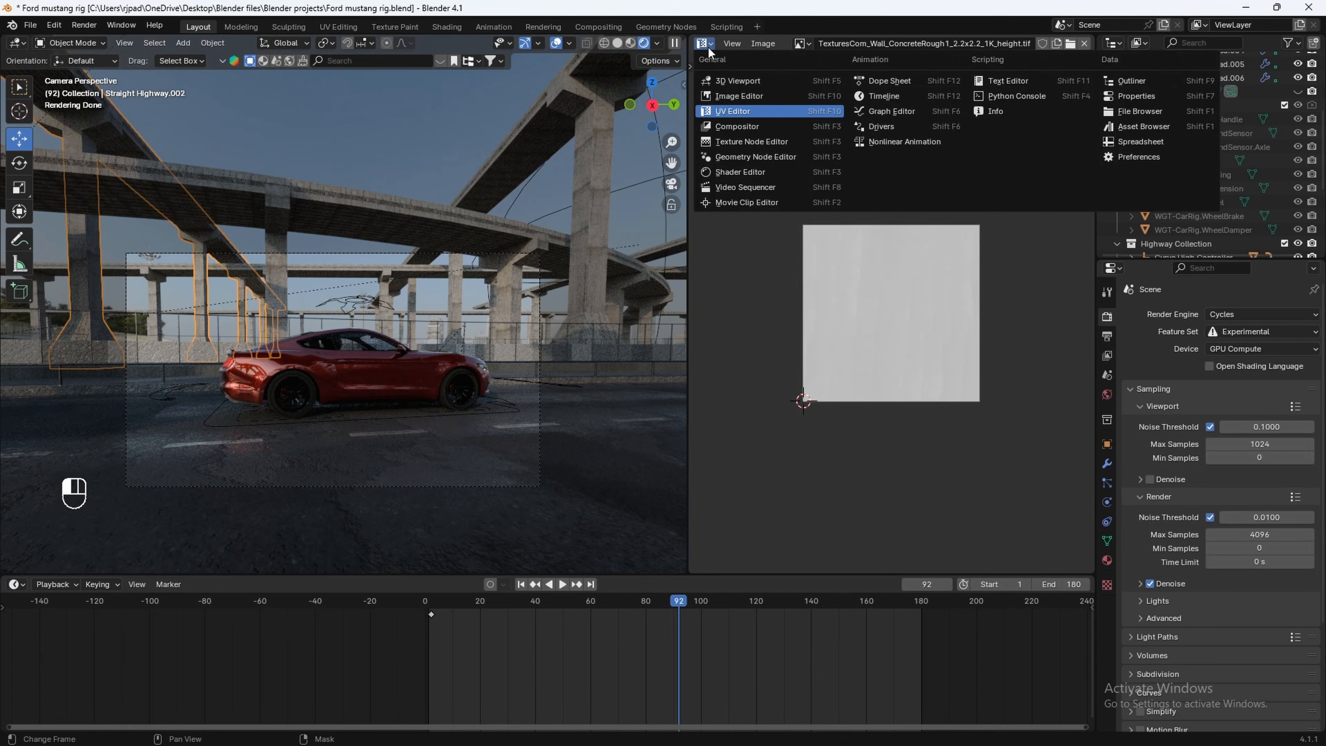
click(763, 170)
middle_drag(846, 177, 873, 180)
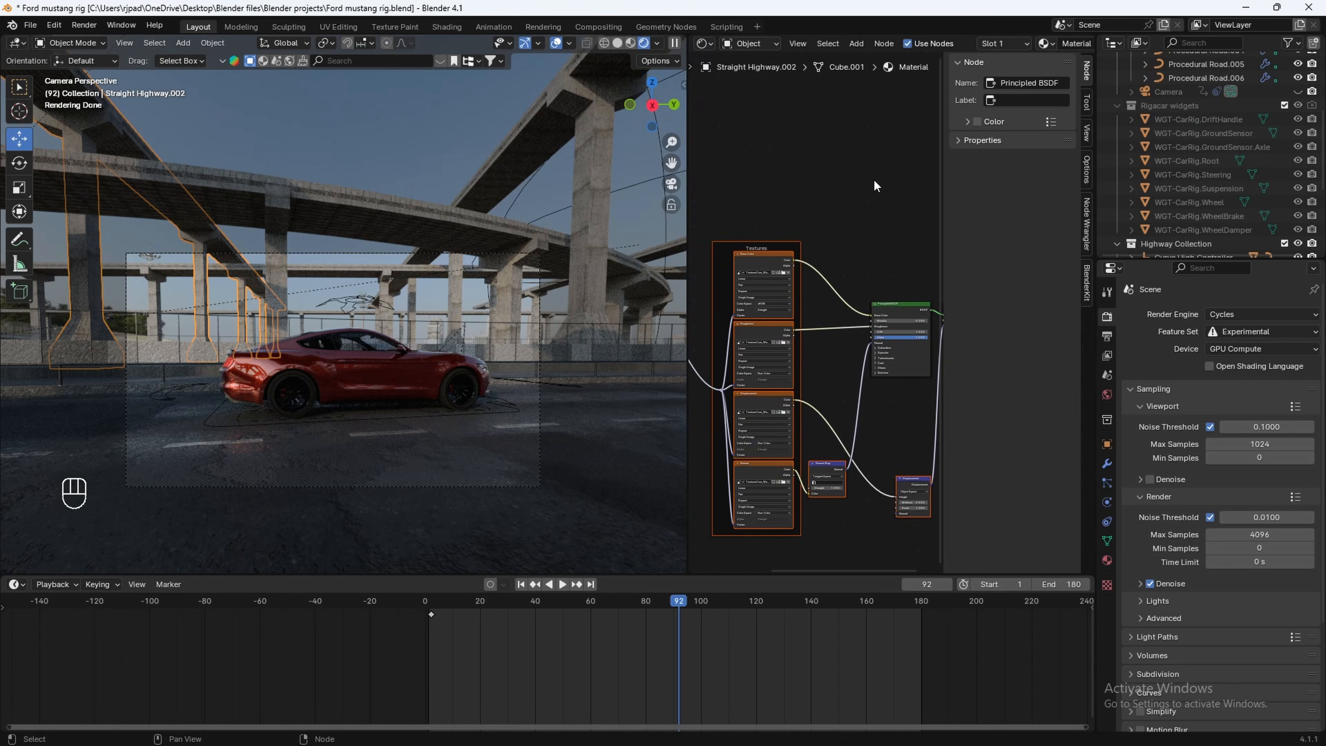
key(n)
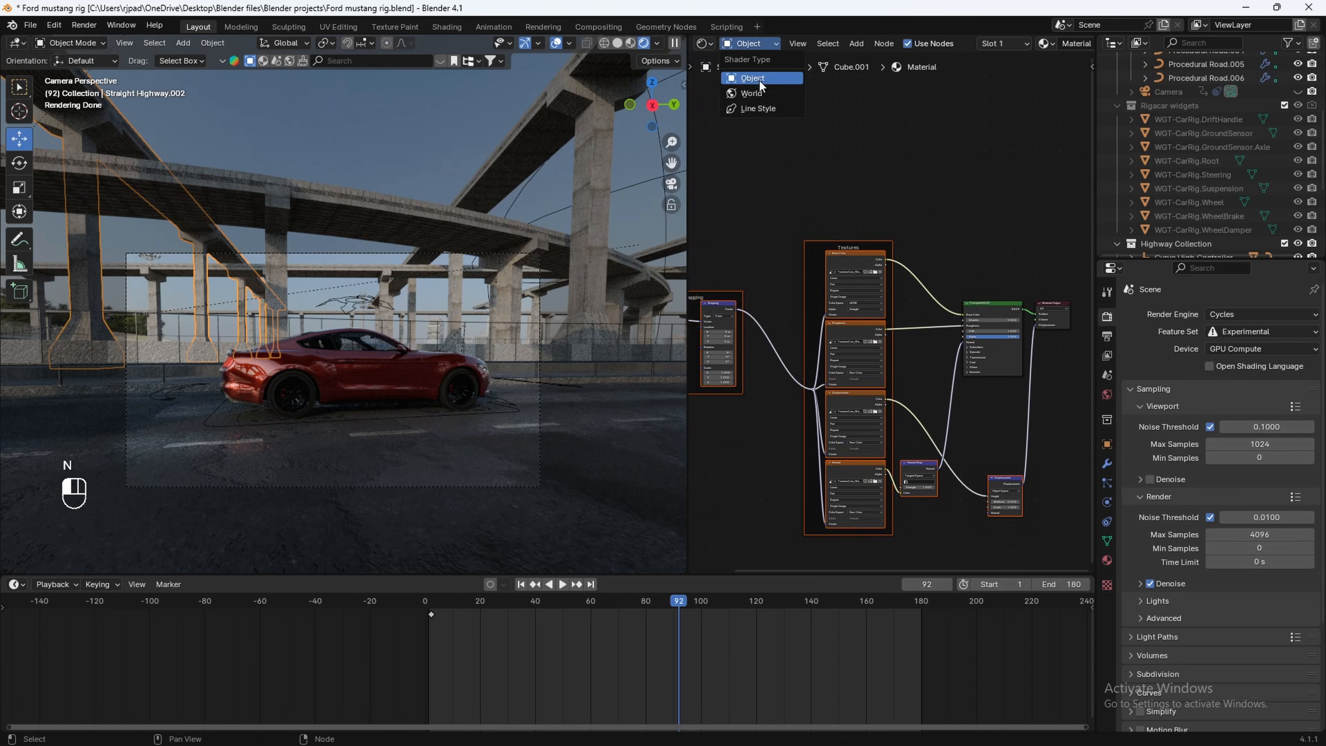
Show the World shader and add Texture Coordinate and Mapping nodes to the shanghai_riverside_8k.exr environment texture
click(762, 93)
middle_drag(812, 265, 735, 289)
scroll(864, 251, up, 6)
click(830, 293)
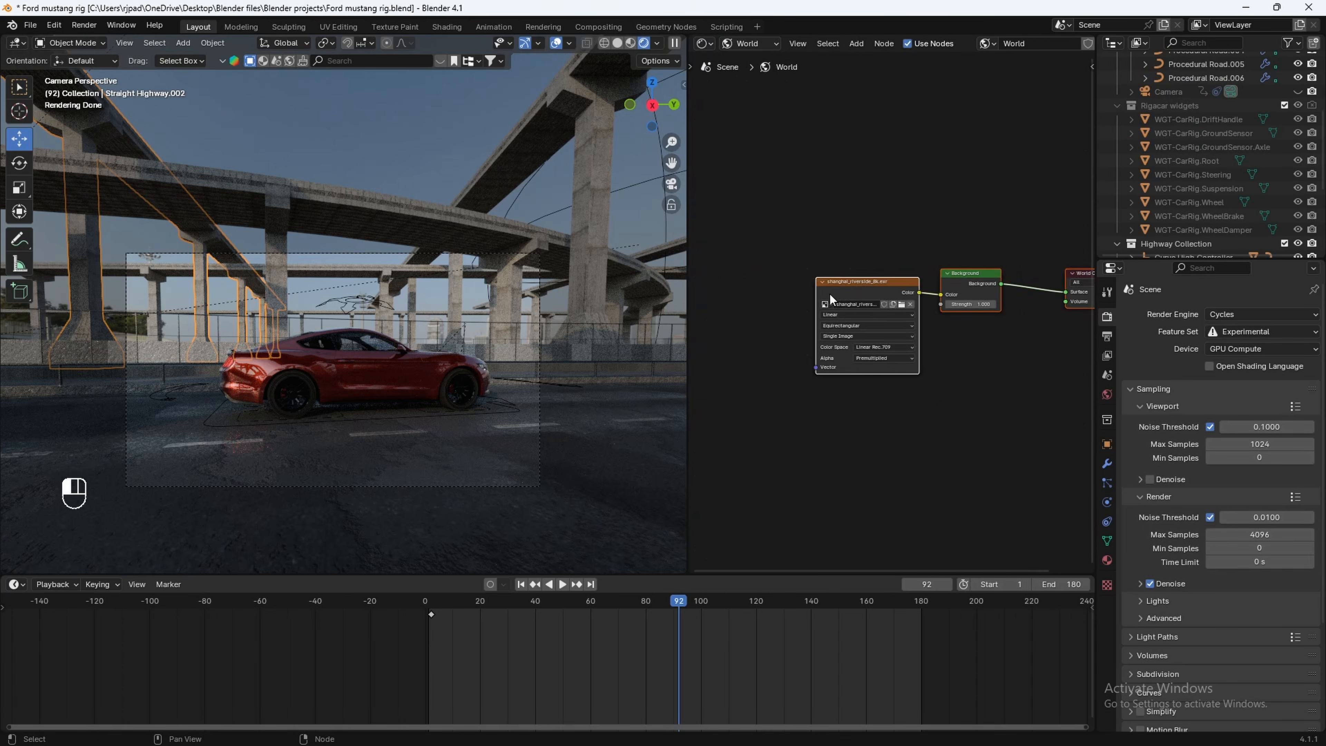
scroll(855, 288, up, 1)
key(ctrl+t)
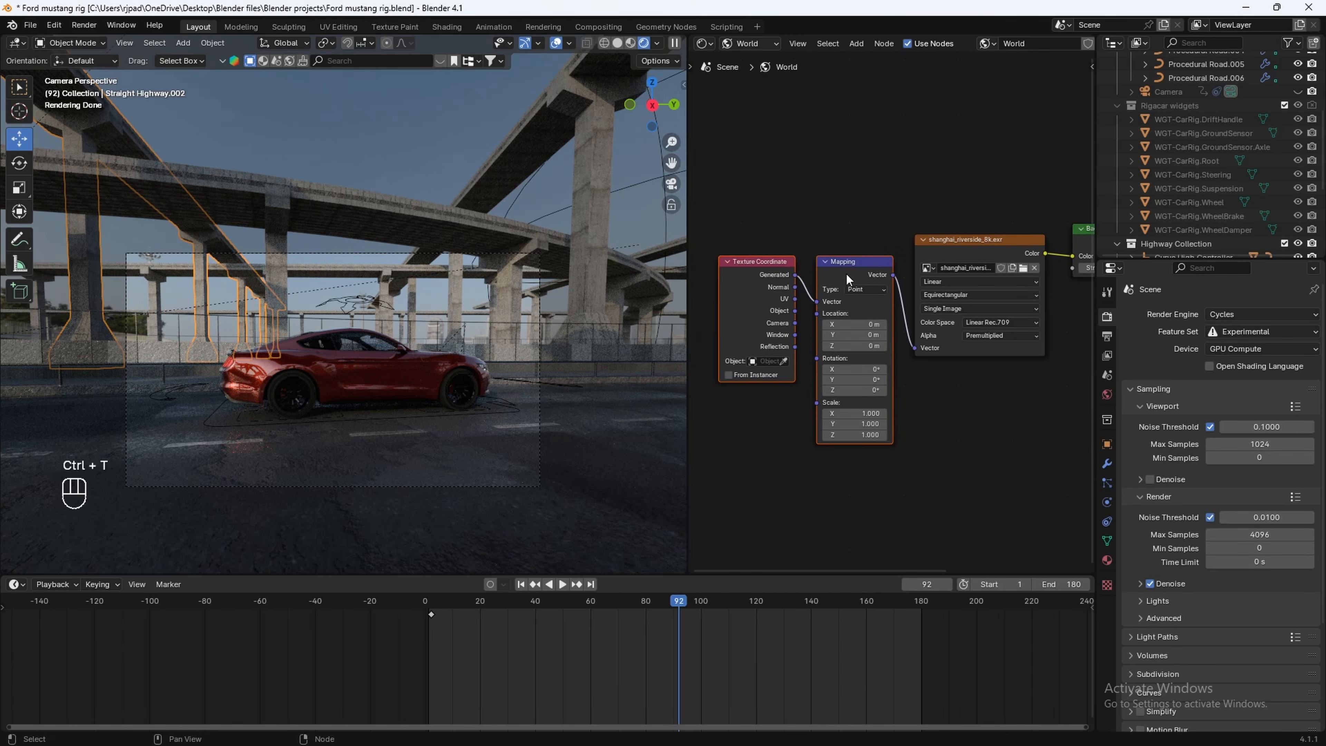
Rotate the HDRI by setting the Mapping node's Z rotation to about -154°
scroll(924, 414, up, 3)
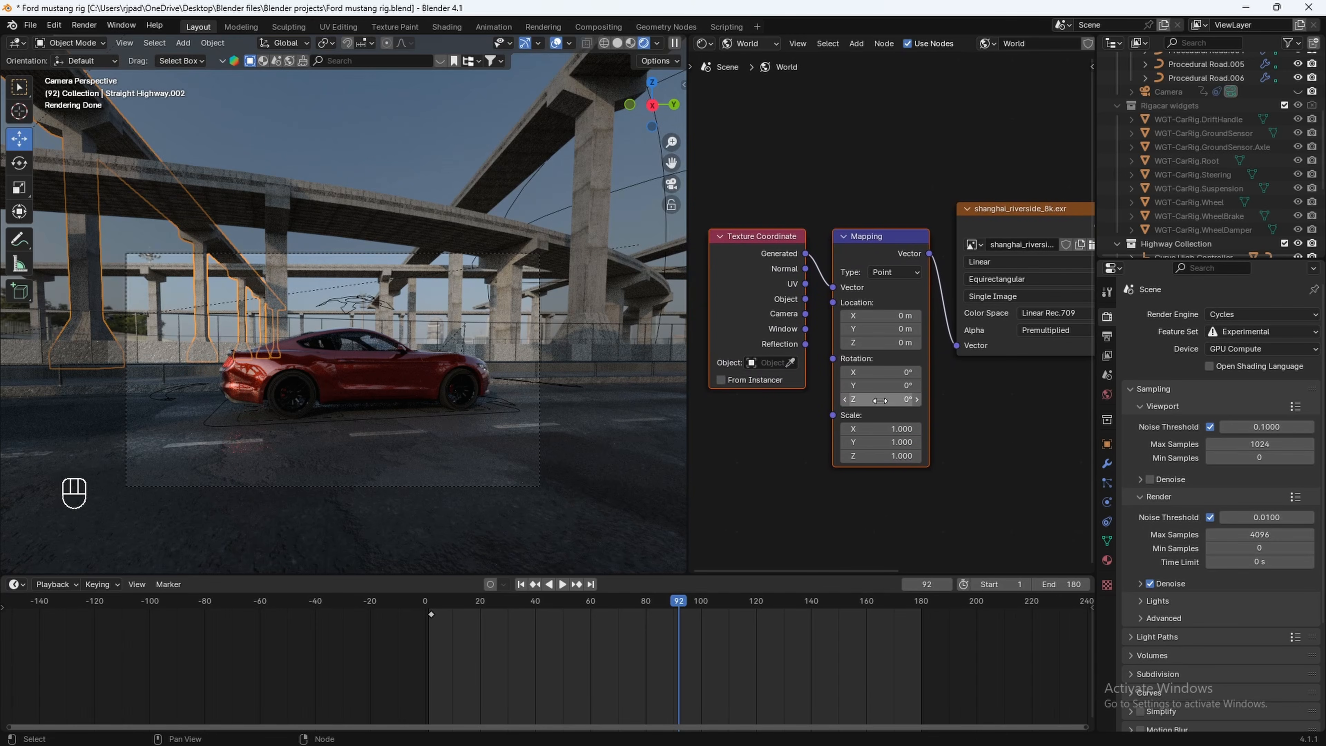
drag(880, 400, 818, 401)
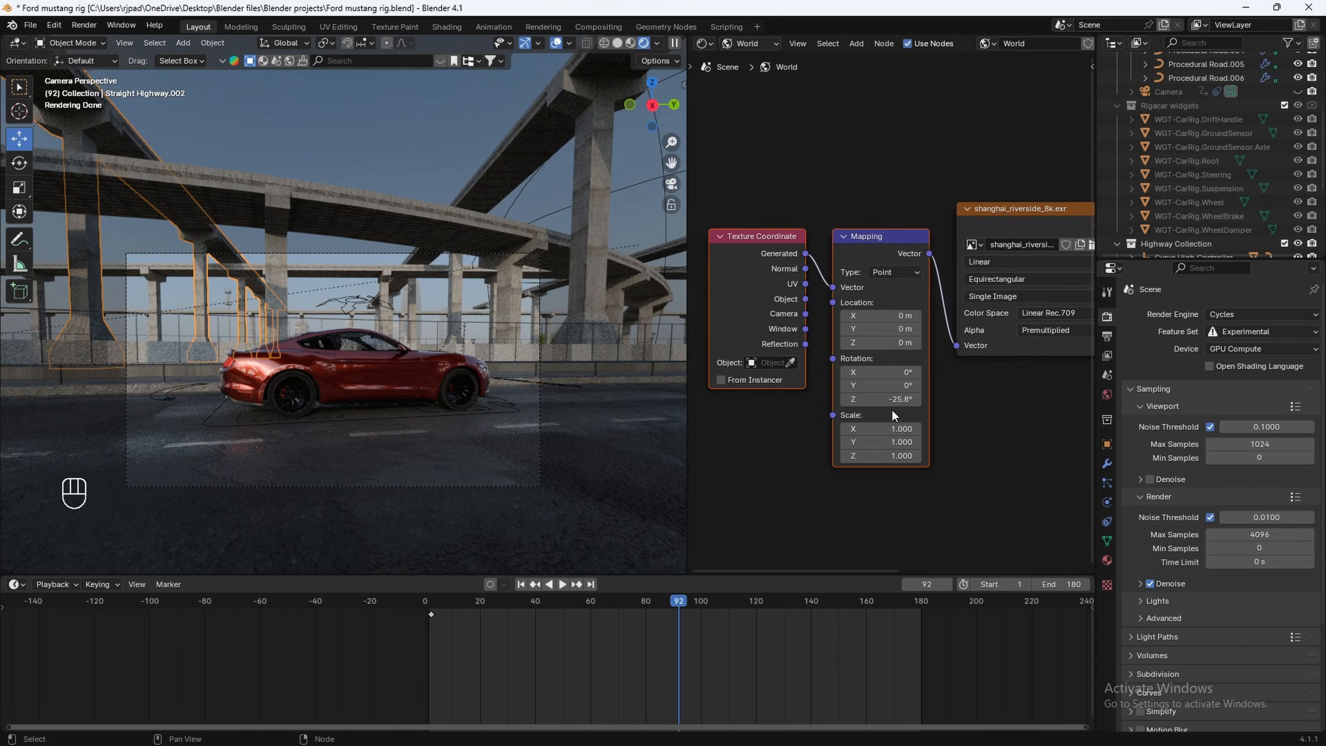
drag(880, 399, 839, 399)
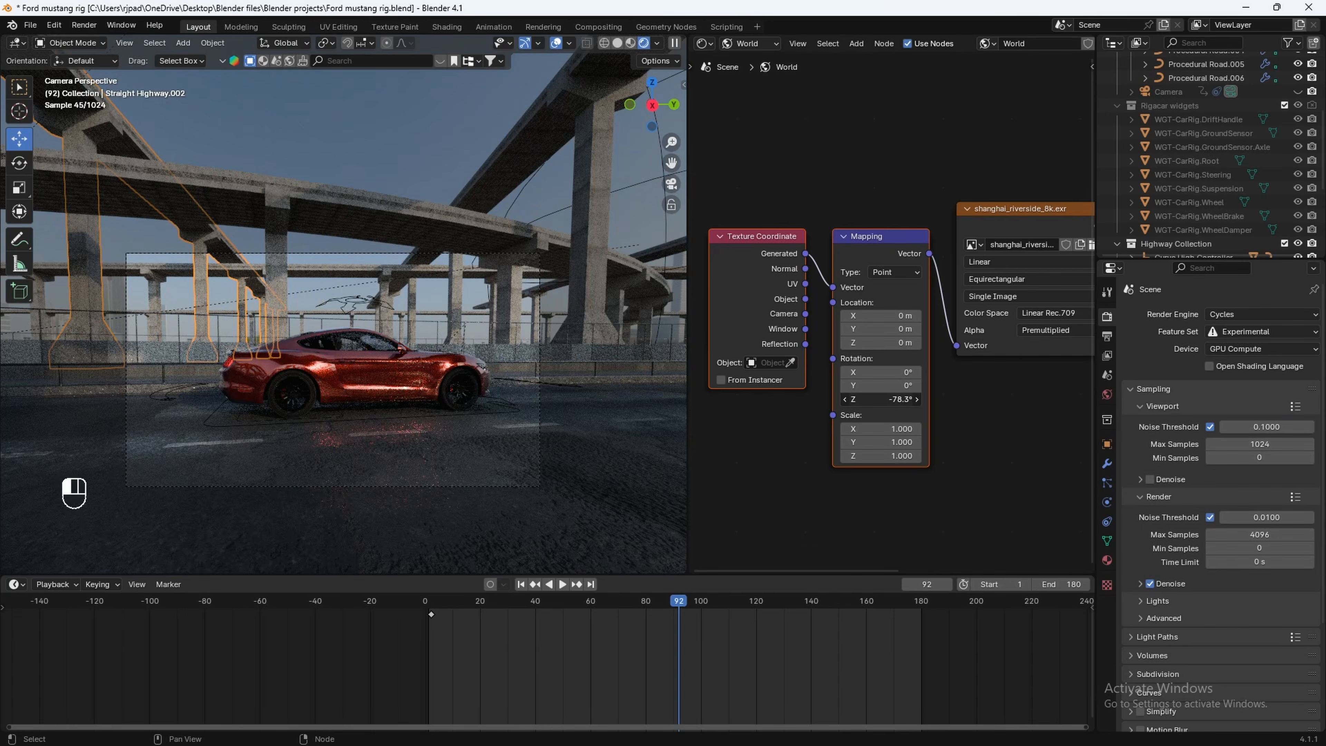
drag(881, 399, 853, 399)
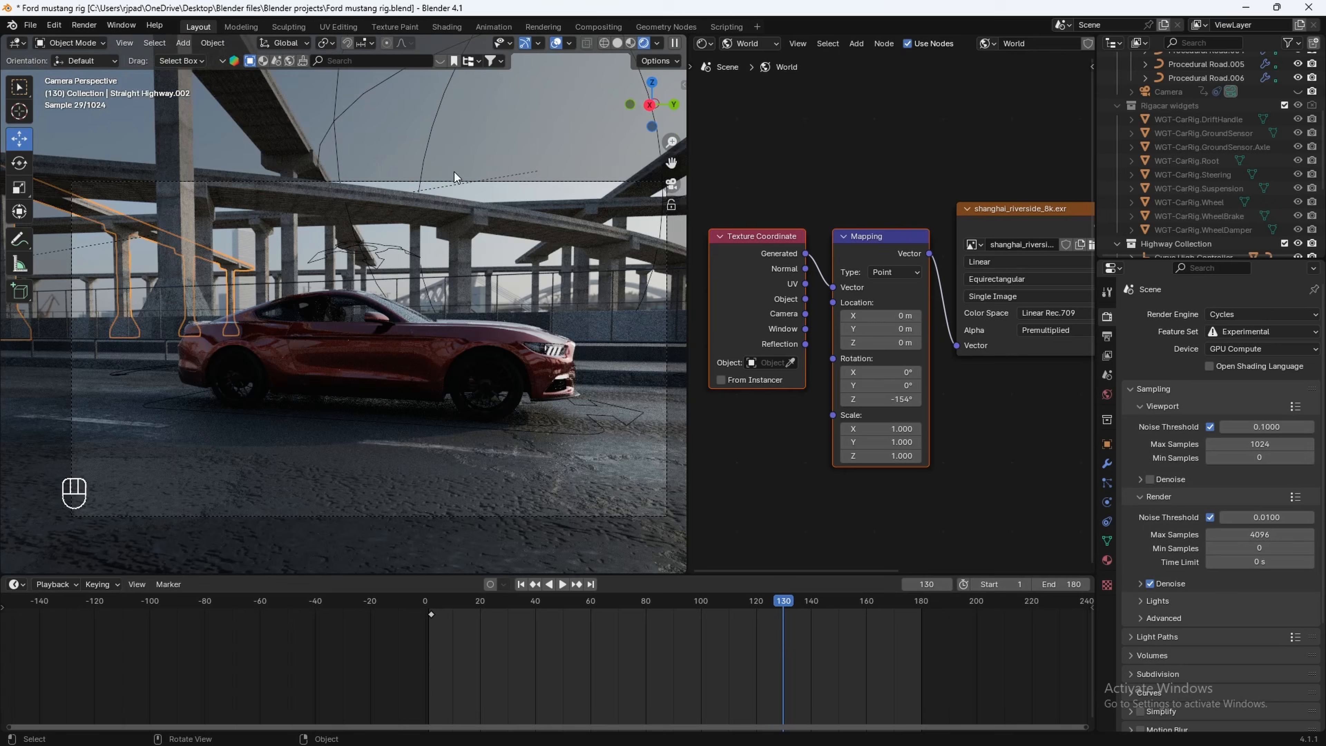
Switch the viewport to solid shading and select the scene camera
scroll(454, 175, down, 1)
key(z)
click(730, 322)
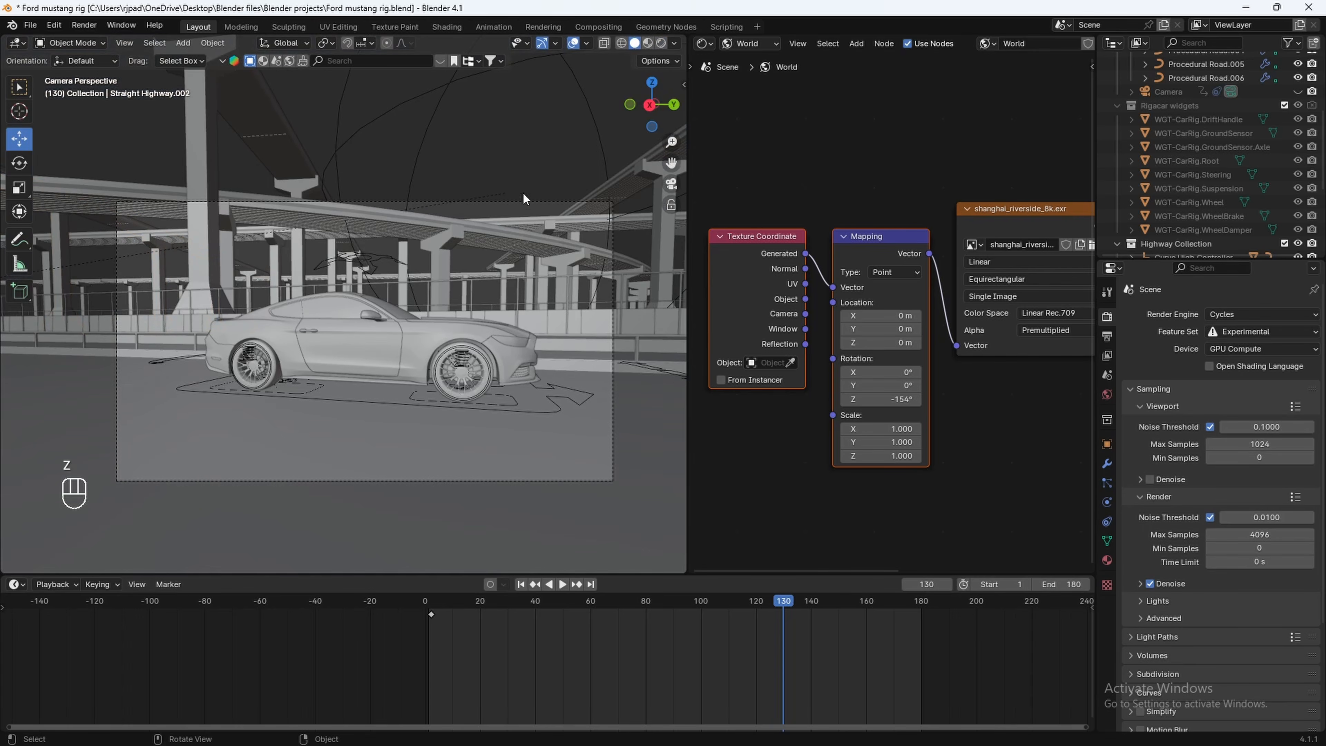
click(303, 205)
scroll(1270, 167, up, 5)
scroll(1232, 165, down, 7)
scroll(1231, 128, up, 2)
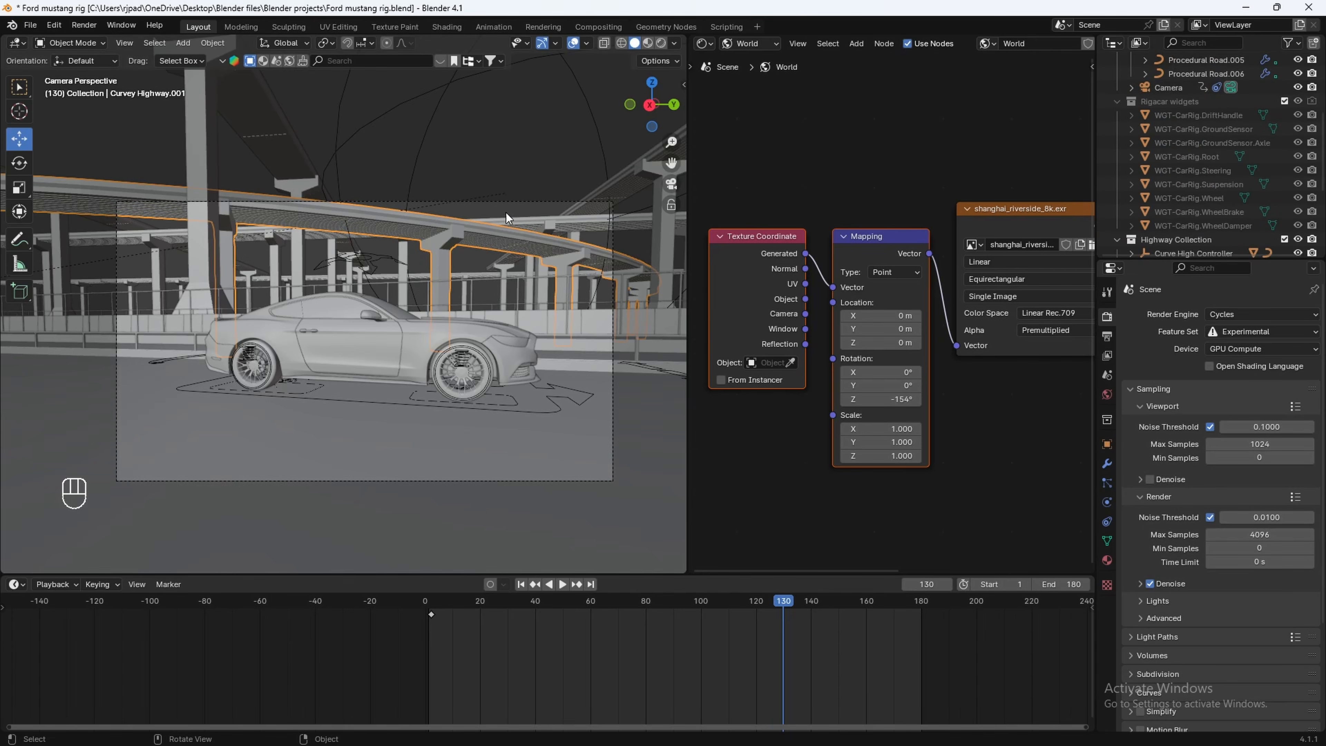
click(504, 201)
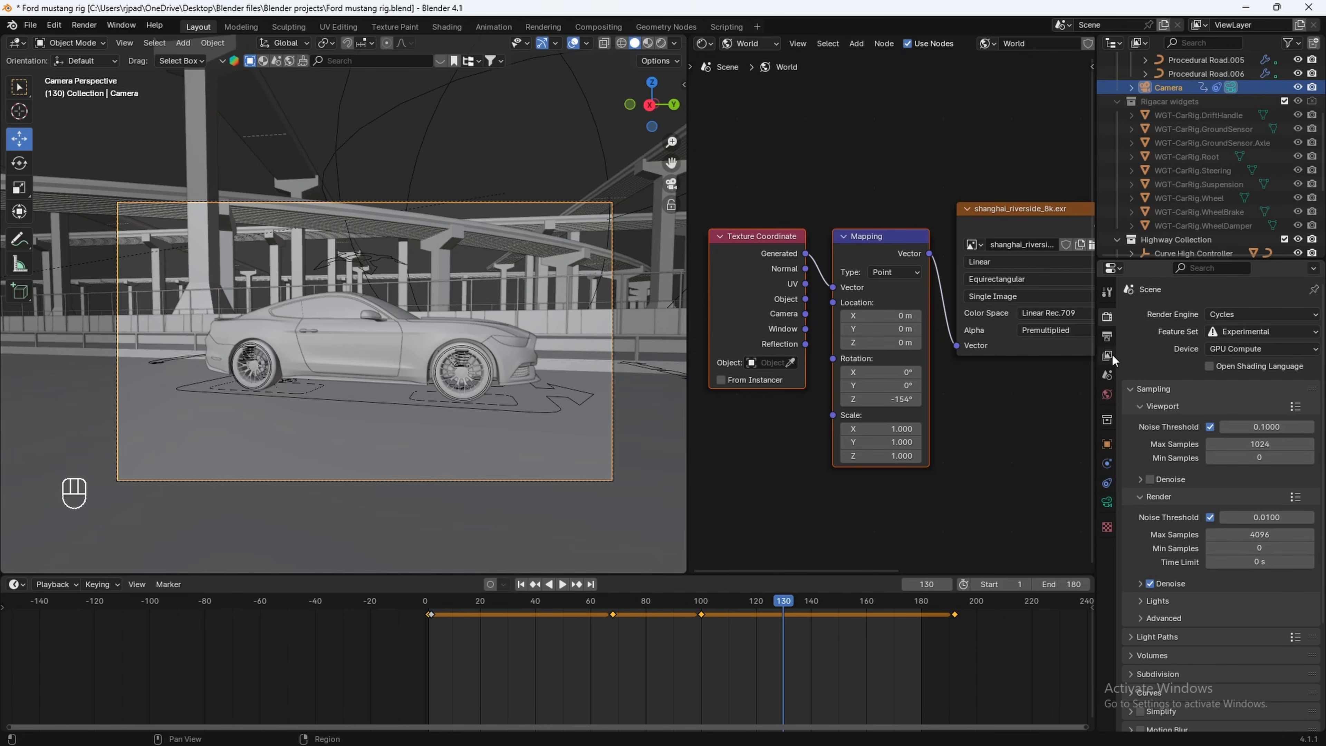
Enable Render Region and Crop to Render Region in the output settings, and show the camera view in rendered shading
click(1106, 336)
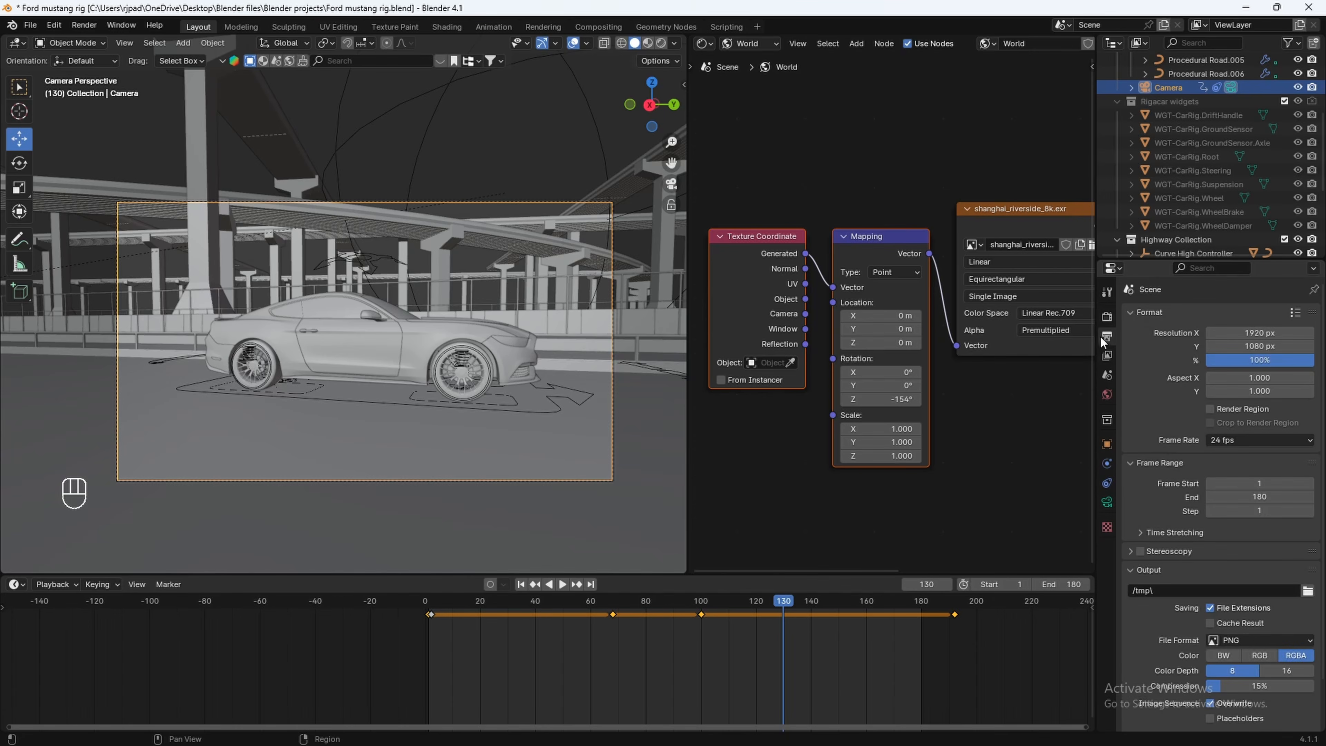
click(1214, 410)
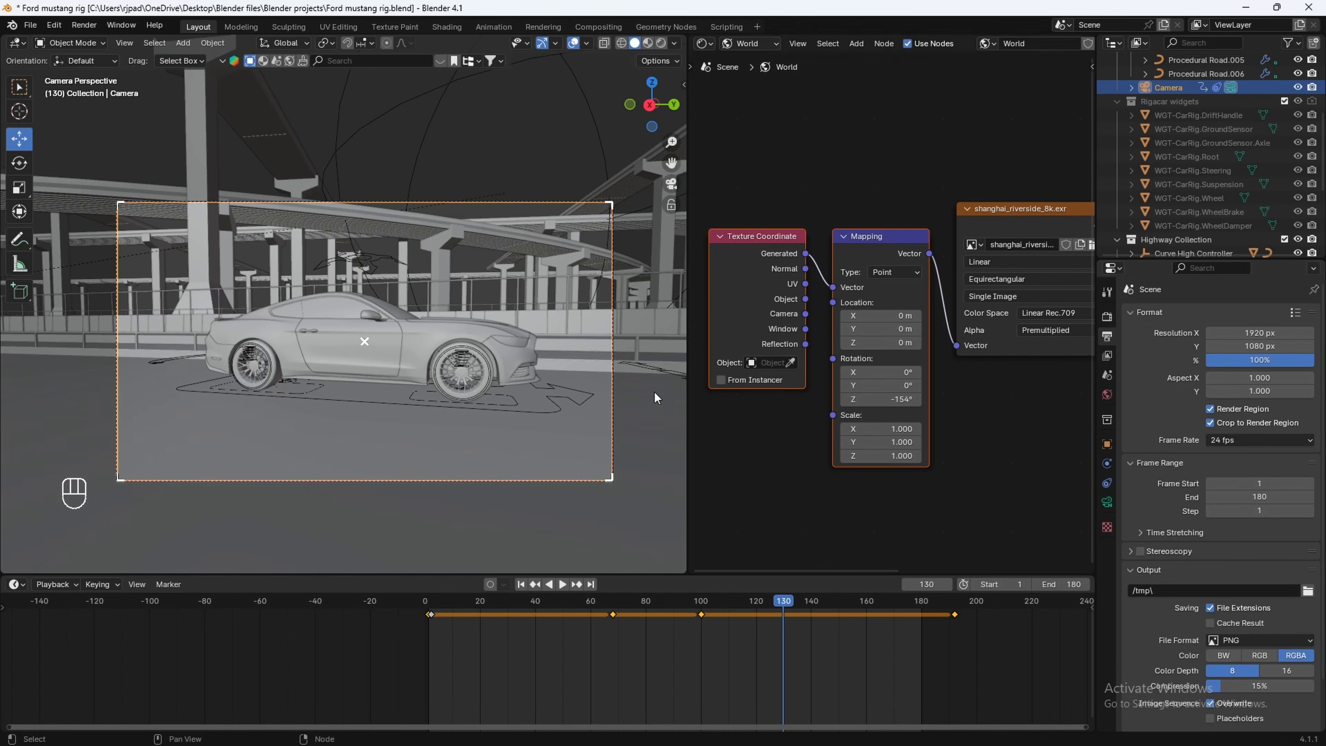
click(415, 187)
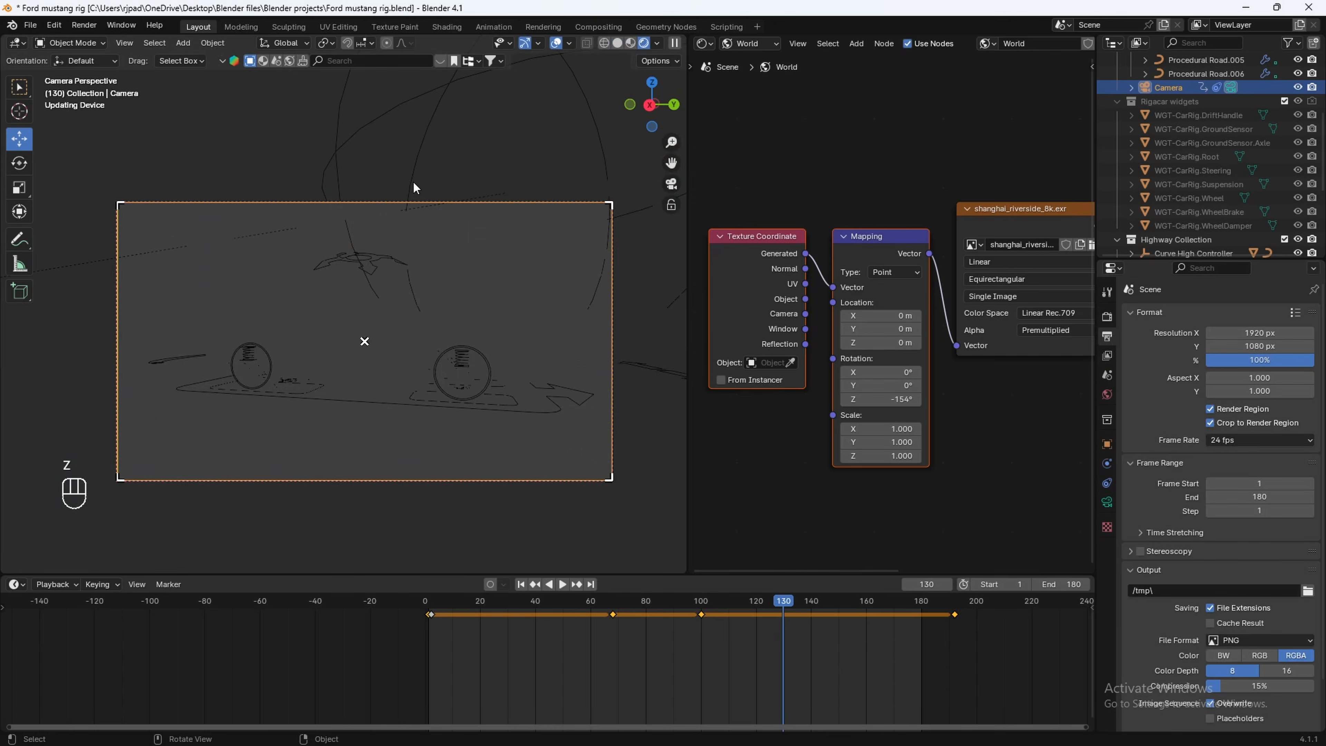
Make a linked duplicate of the straight highway behind the car and offset it about -599 m along X
scroll(429, 299, up, 2)
scroll(431, 299, down, 1)
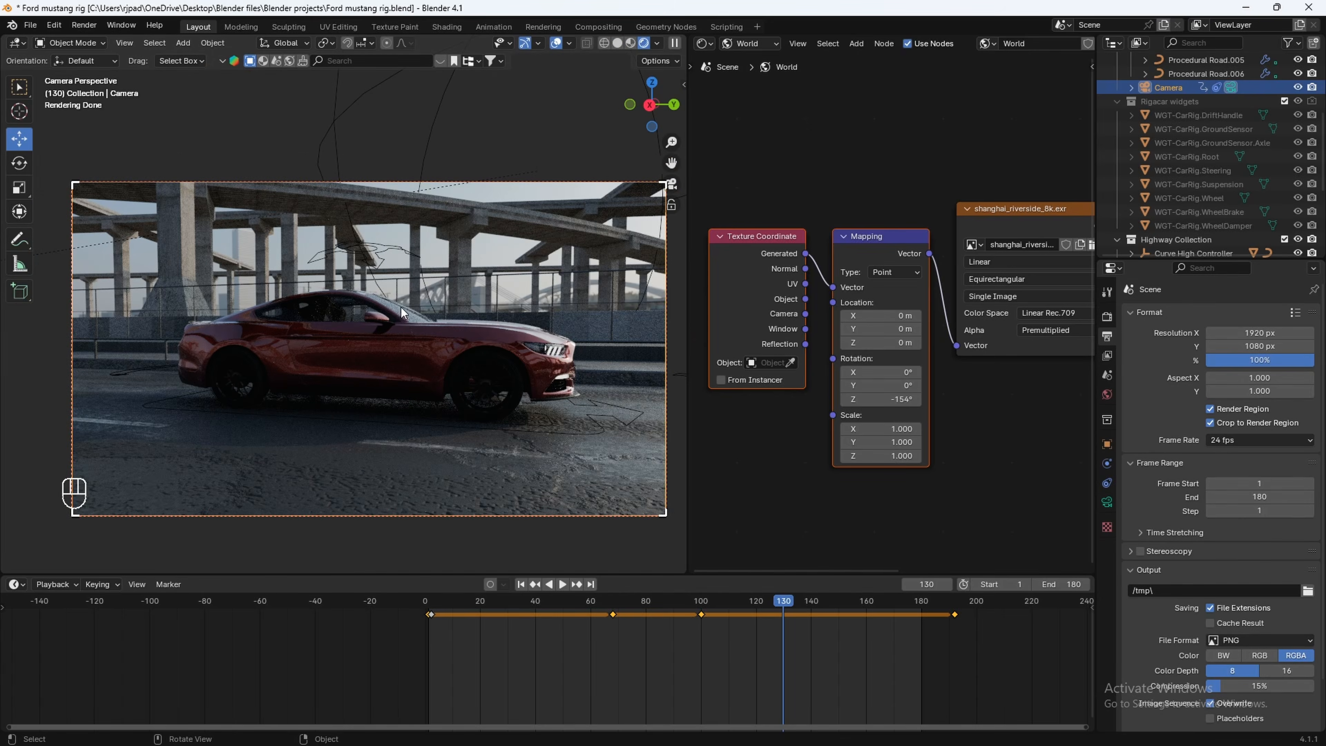
scroll(504, 280, down, 2)
click(501, 278)
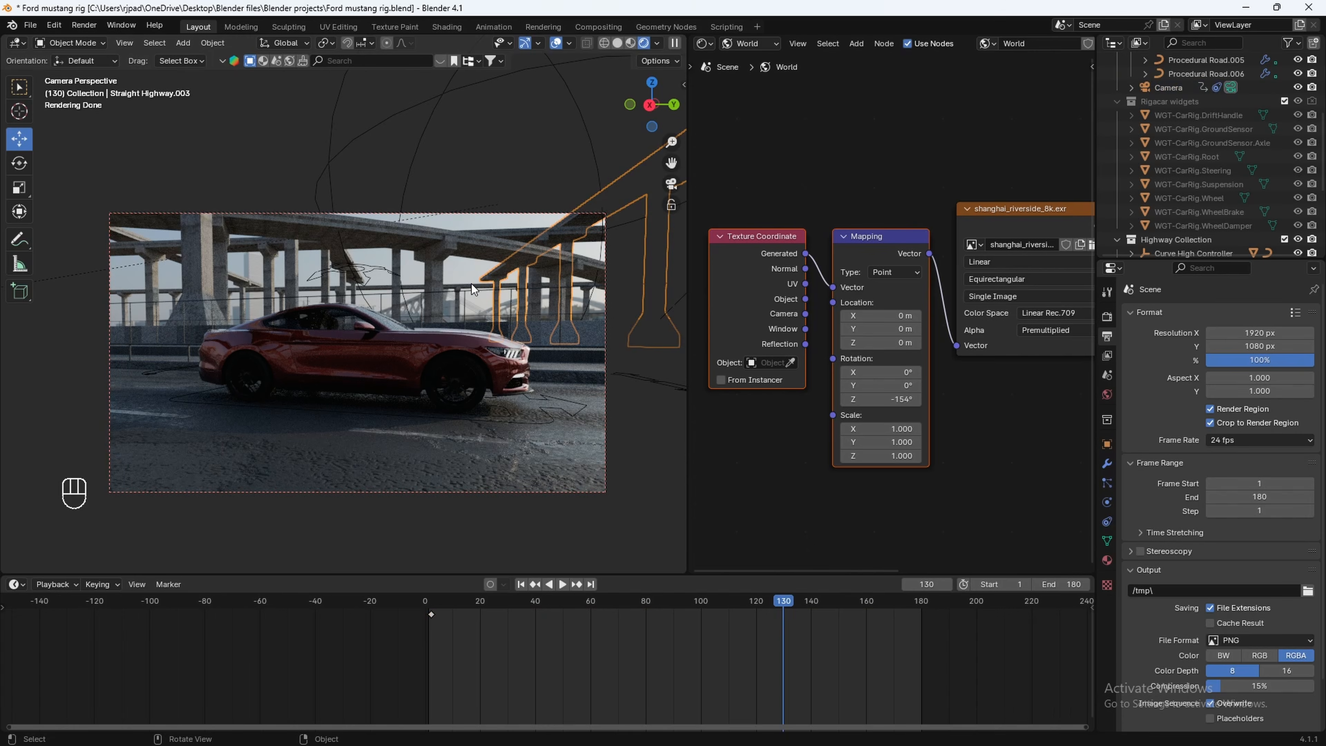
middle_drag(504, 273, 536, 299)
scroll(534, 292, down, 16)
shift+middle_drag(461, 183, 489, 304)
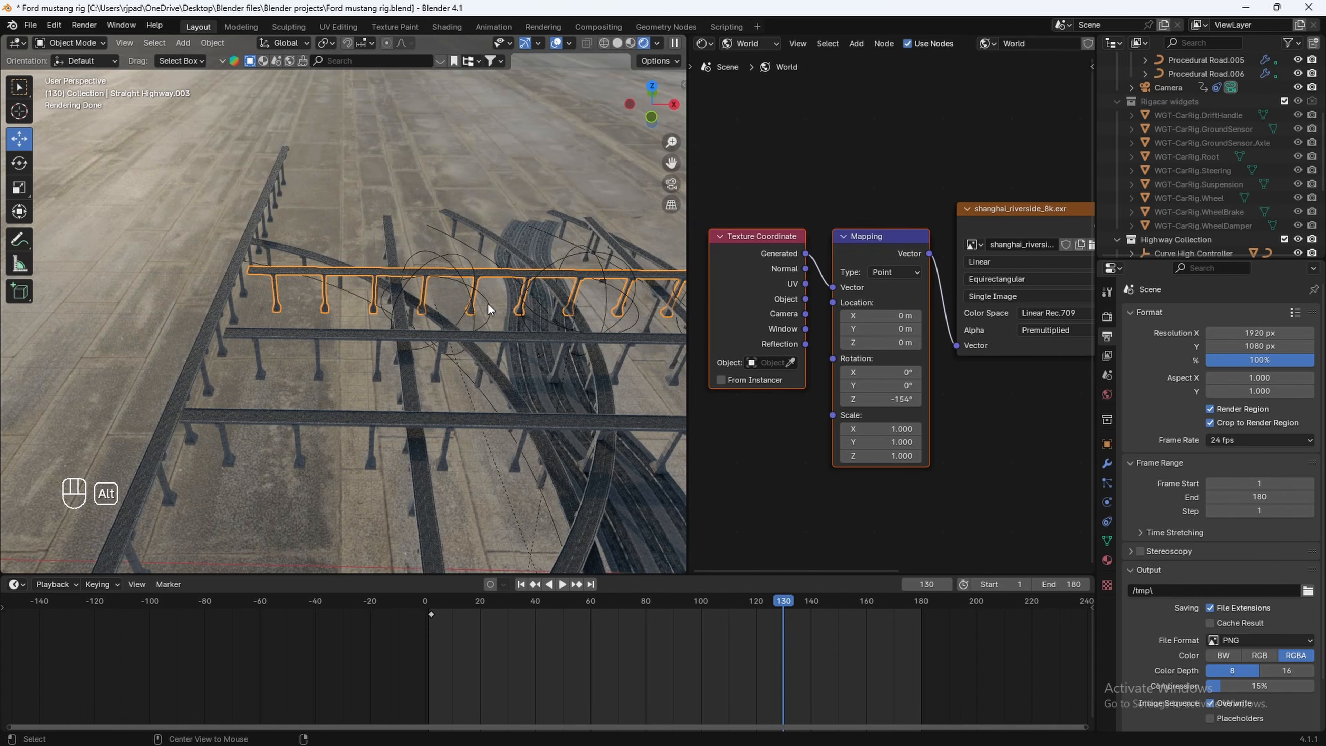
key(alt+d)
key(x)
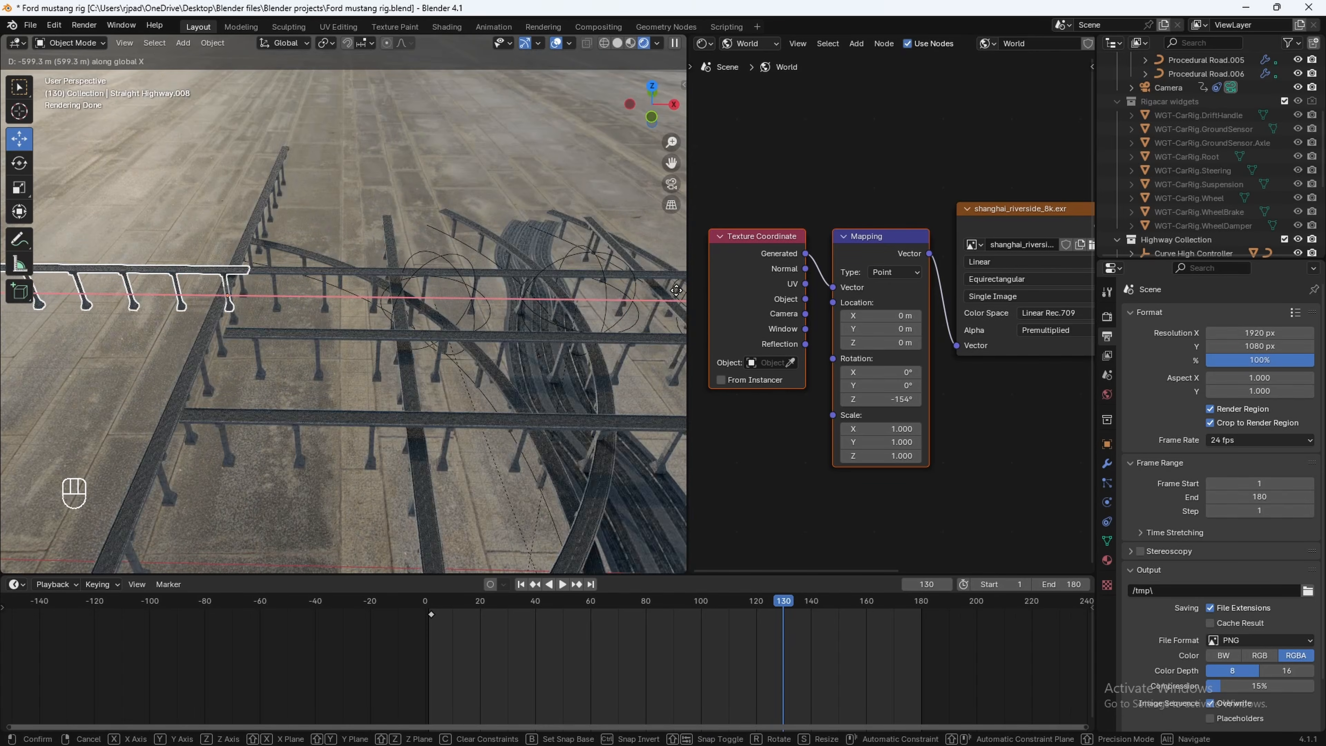
click(231, 296)
Return the animation to frame 2, switch the viewport to solid shading and select the procedural road ahead of the Mustang
key(KP_0)
drag(472, 606, 432, 600)
key(z)
click(542, 400)
middle_drag(546, 395, 334, 464)
middle_drag(355, 397, 437, 364)
click(408, 326)
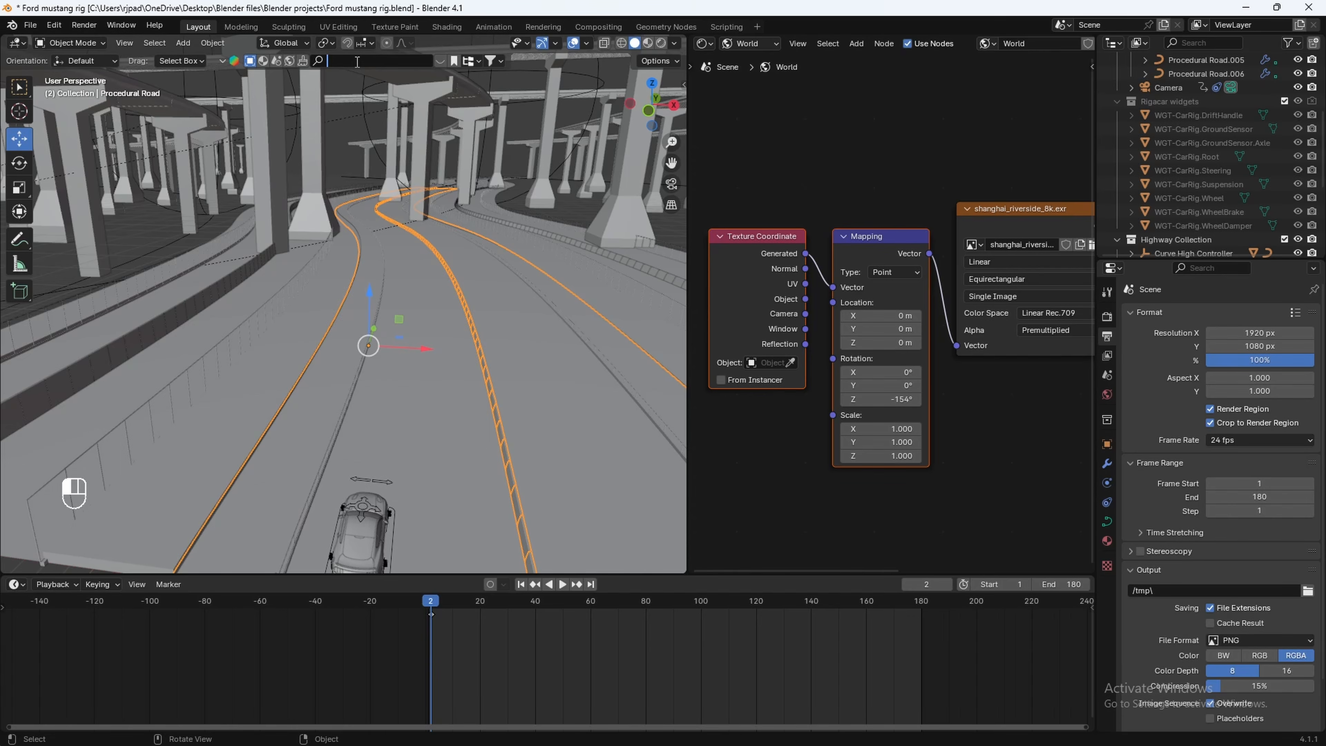
Search the asset library for "car" and place the Muscle car on the road ahead of the Mustang
click(499, 63)
click(358, 61)
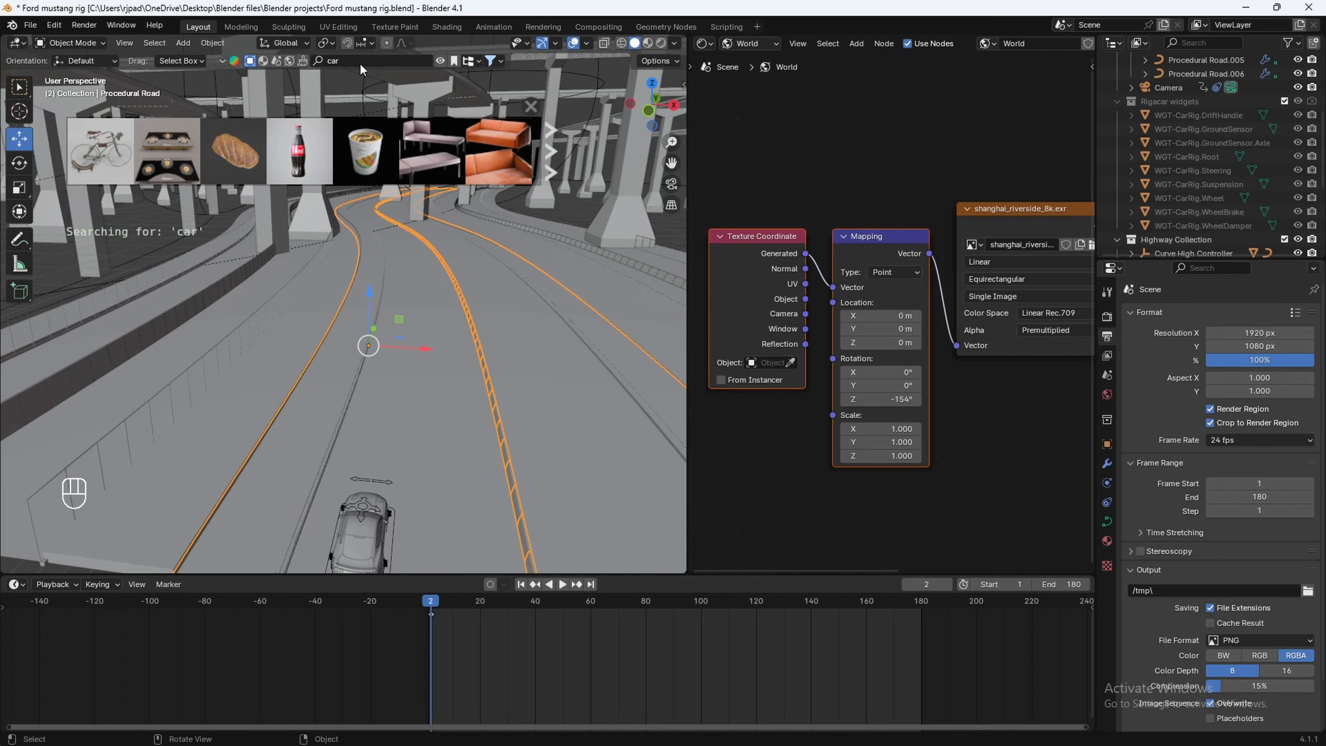
click(554, 163)
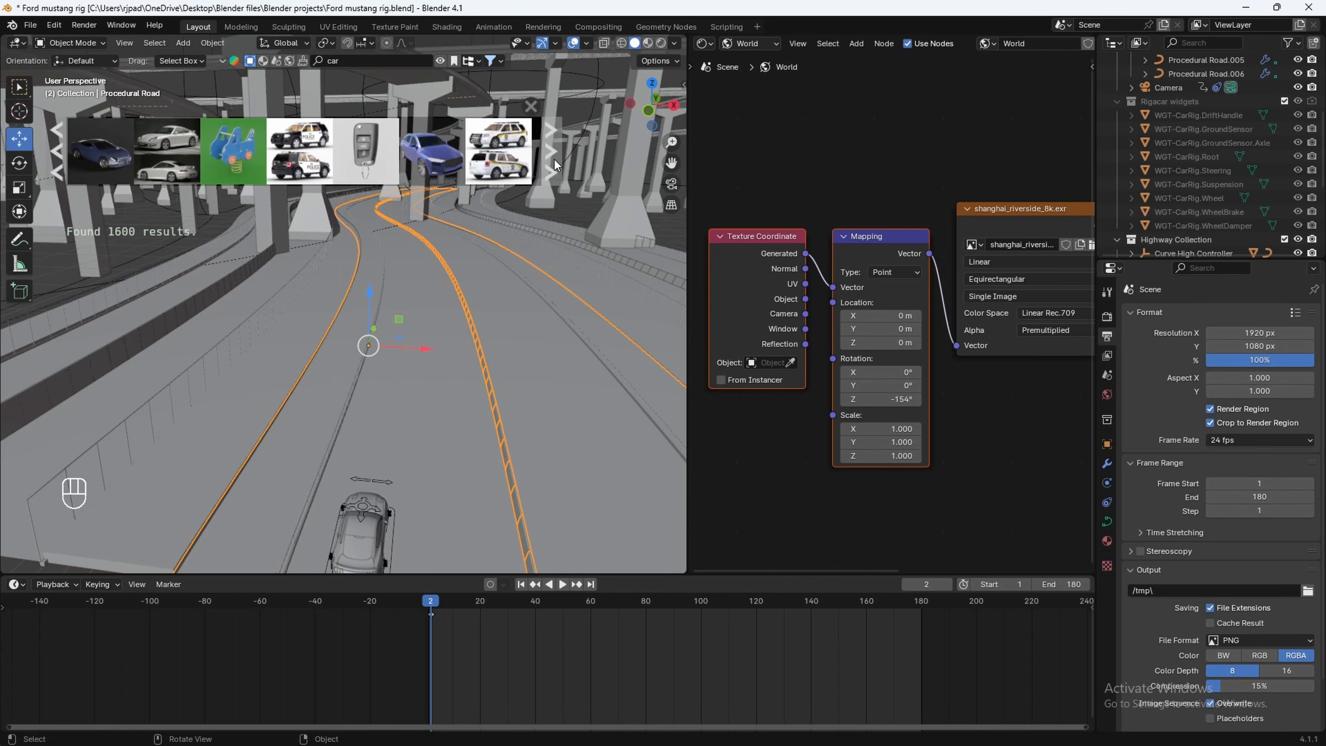
mouse_move(426, 156)
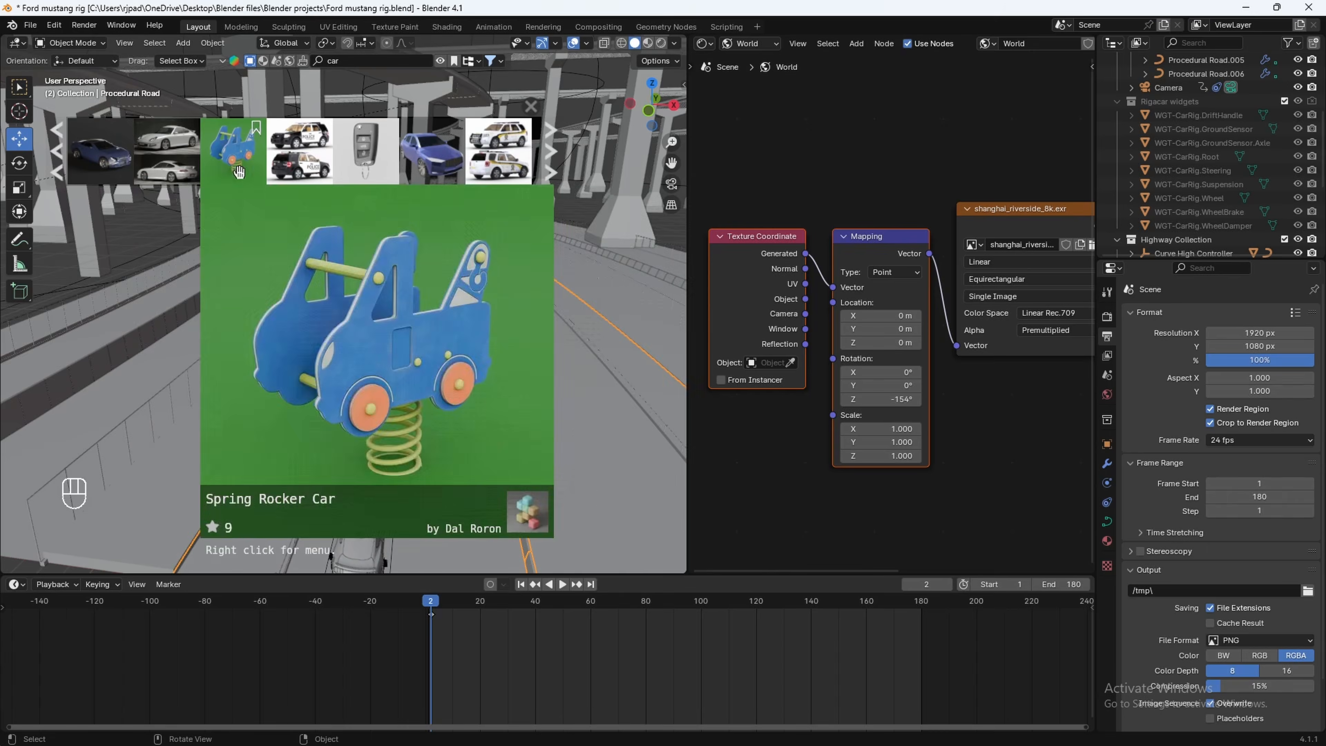
mouse_move(112, 171)
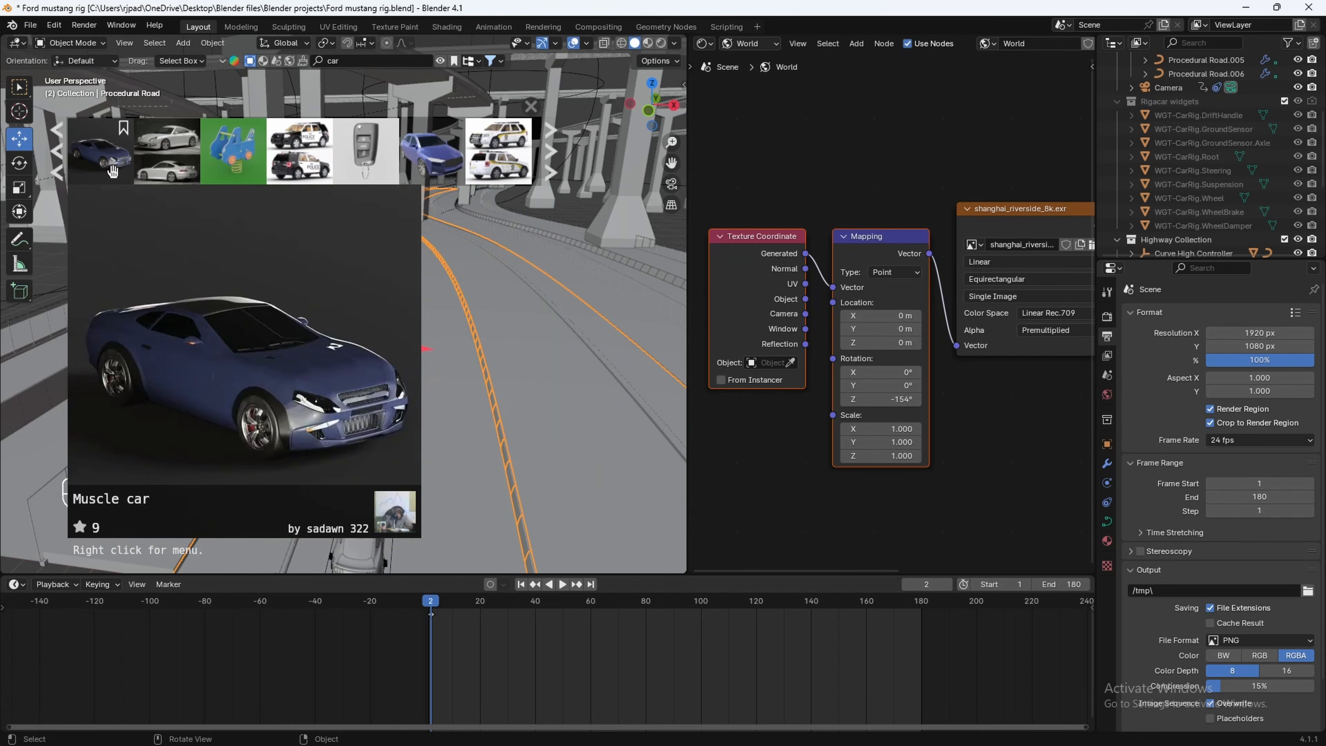
drag(114, 164, 465, 379)
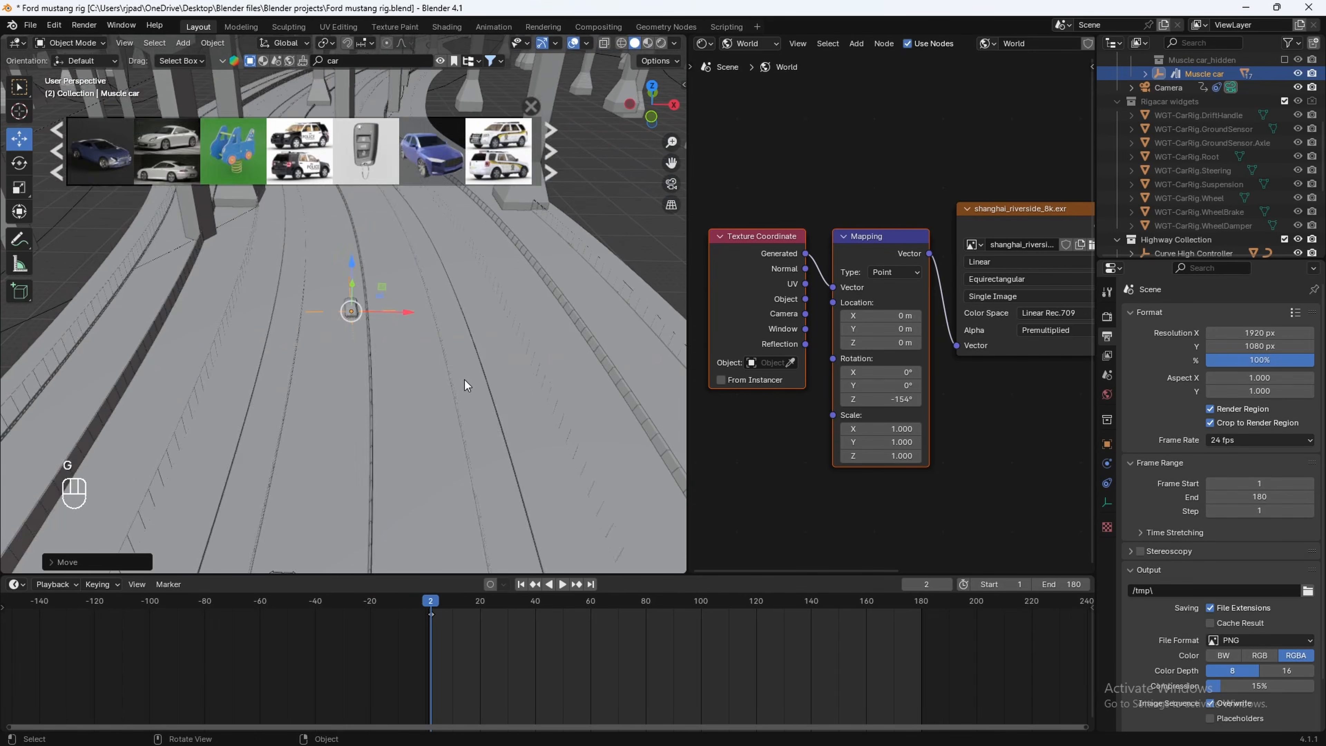
Play the animation to frame 55 and place the VAZ 2107 lada from the asset library on the road
key(space)
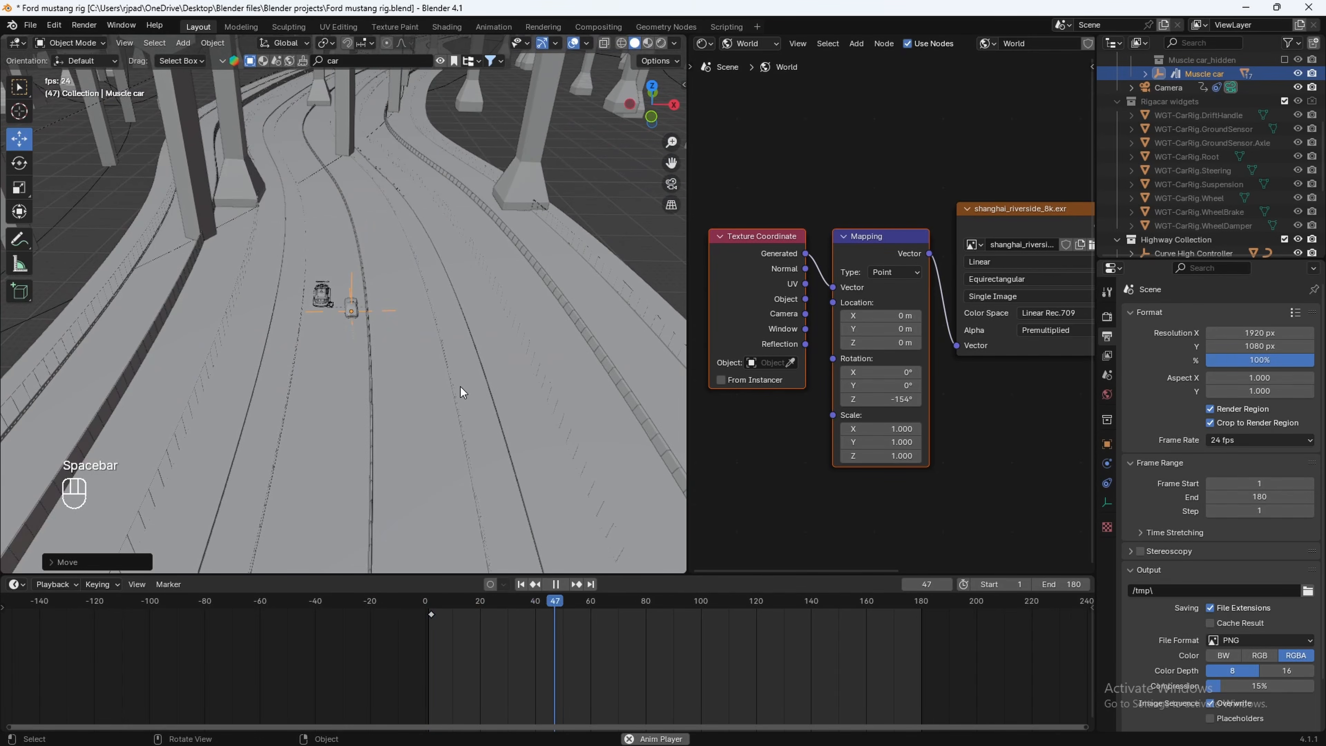
key(space)
shift+middle_drag(387, 335, 448, 383)
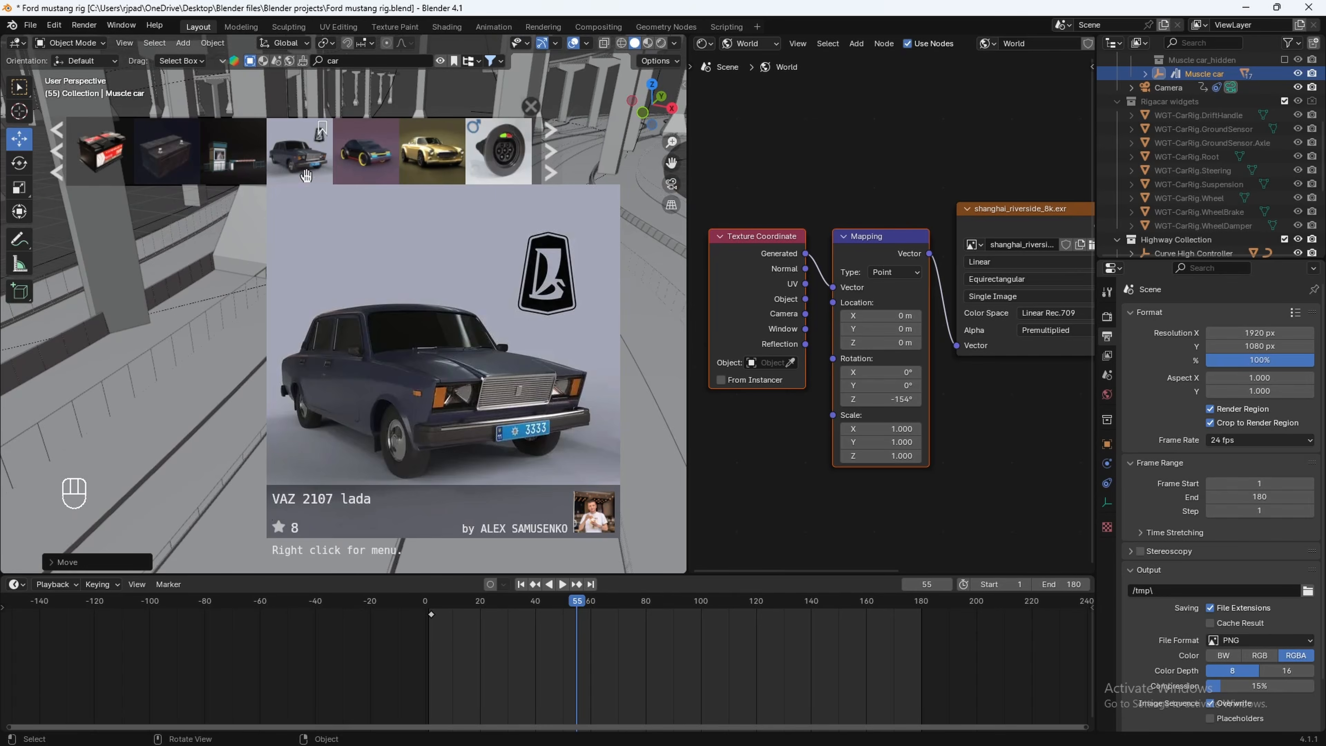
drag(322, 129, 468, 444)
key(KP_Decimal)
Remove the Bevel and other extra modifiers from the VAZ 2107 lada's body, keeping only its Mirror modifier
click(1107, 464)
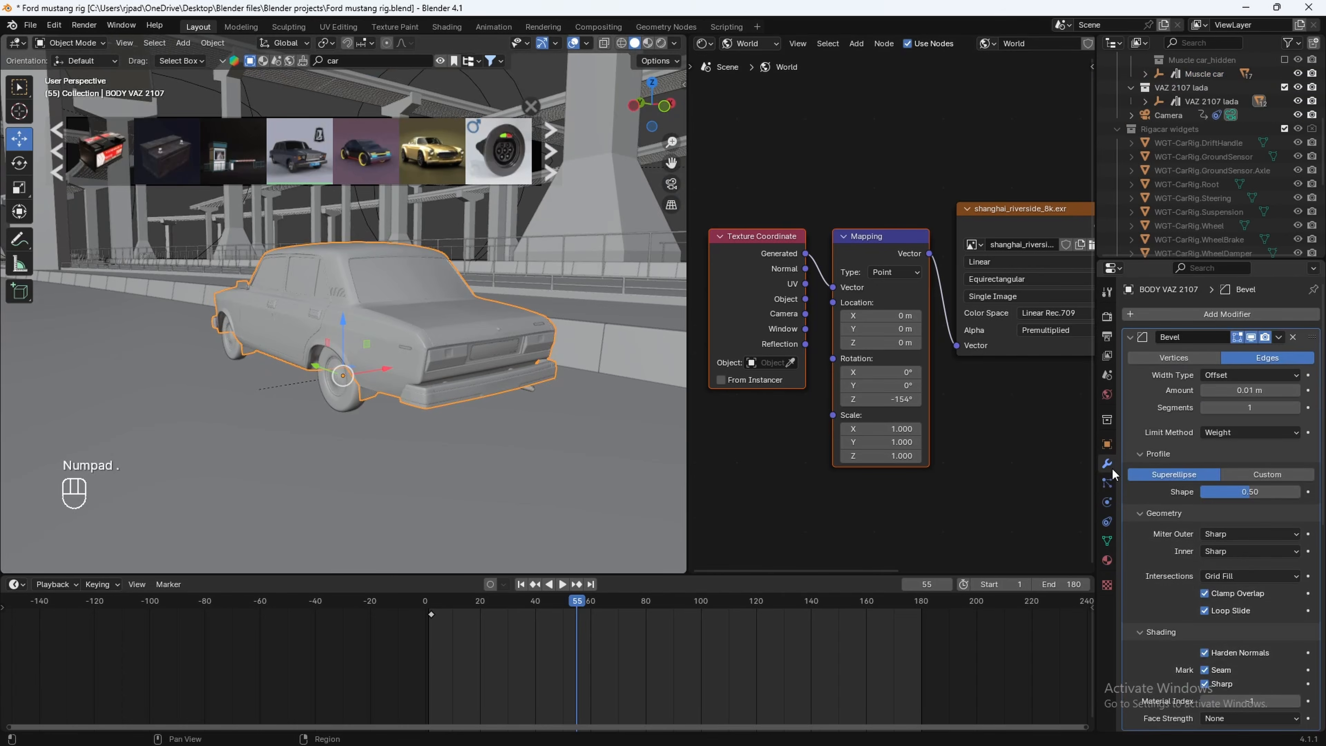
mouse_move(359, 320)
middle_down()
mouse_move(444, 316)
mouse_move(336, 324)
mouse_move(455, 348)
mouse_move(380, 330)
middle_up()
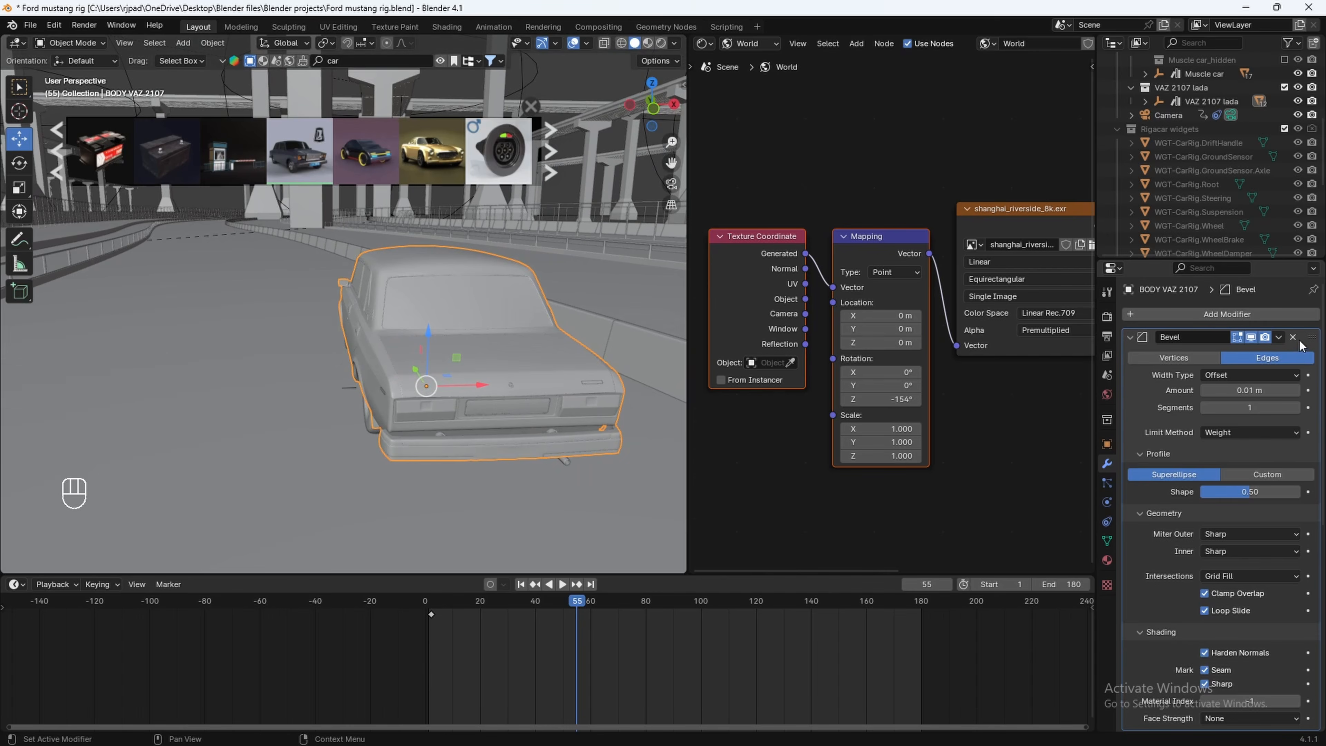
click(1294, 337)
click(1293, 337)
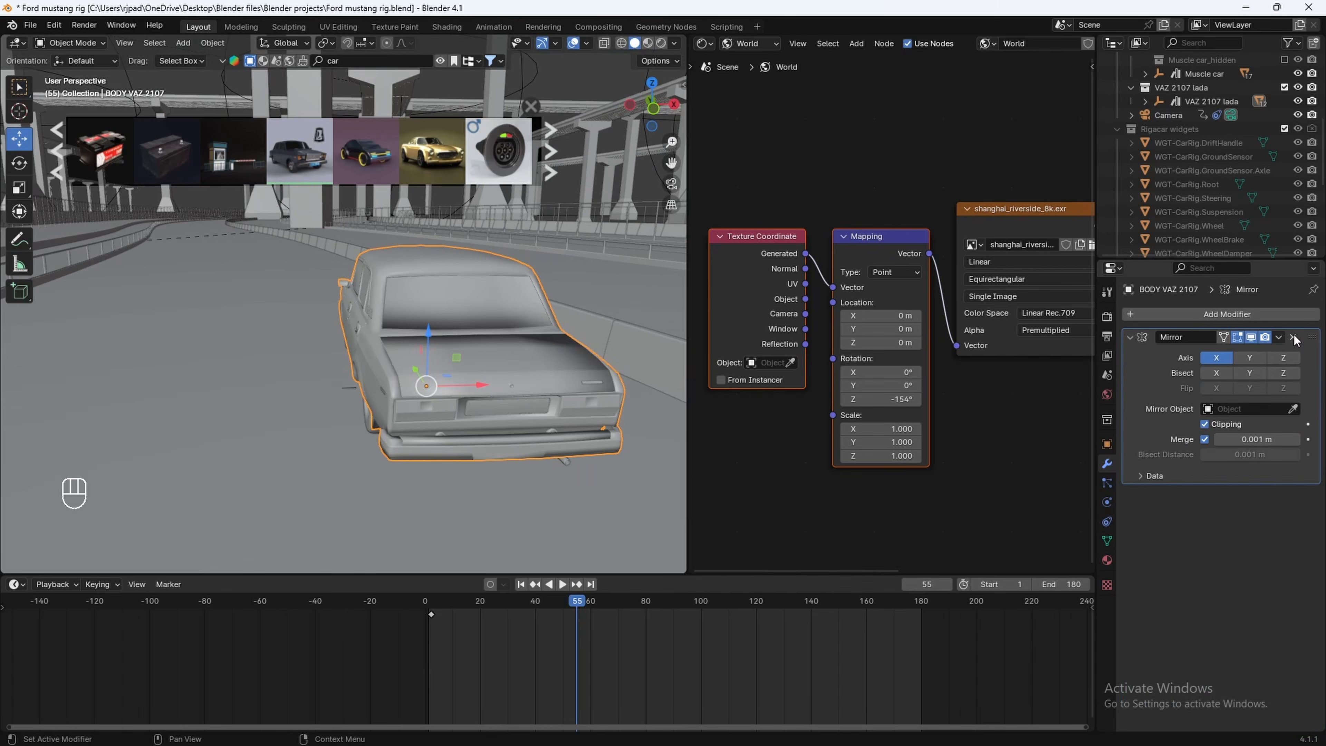
click(1294, 337)
key(ctrl+z)
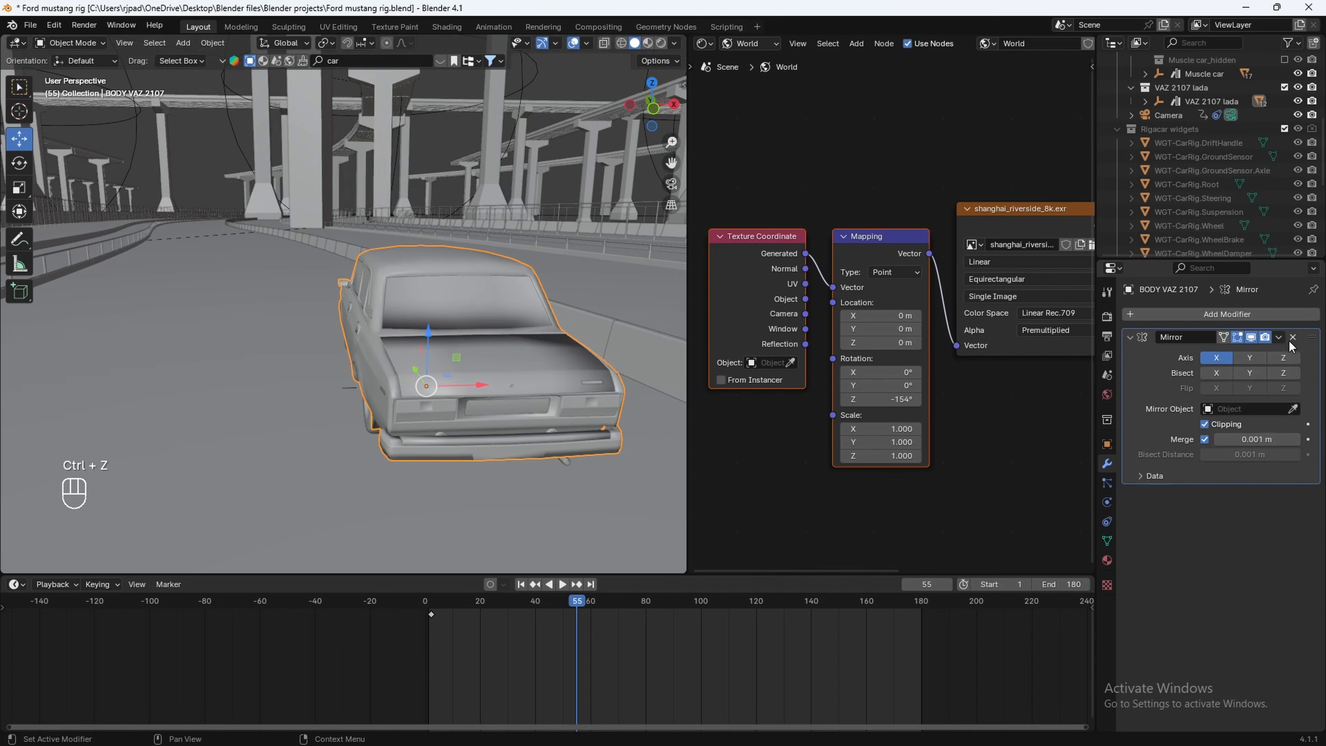
Try rotating the VAZ 2107 lada's body about the global Z axis and undo the rotation
middle_drag(501, 372, 481, 409)
key(r)
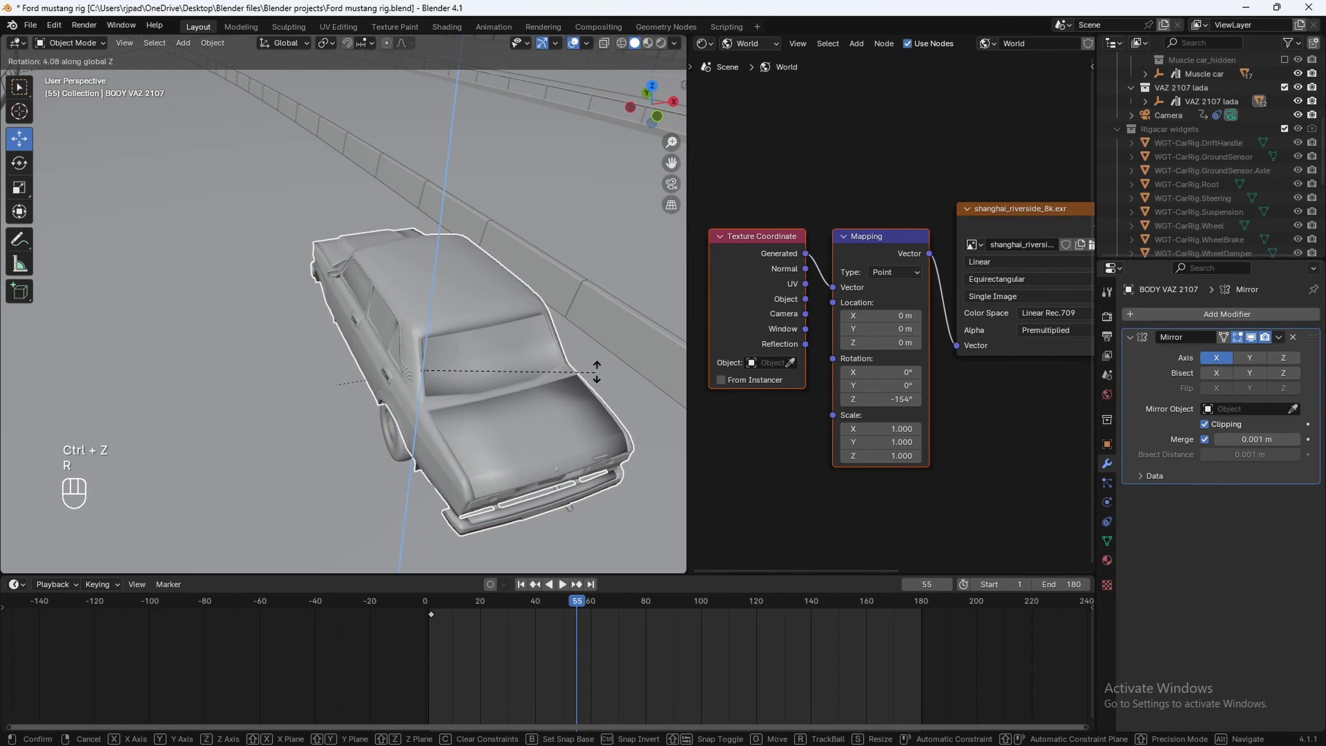
click(608, 364)
key(ctrl+z)
Remove the Subdivision modifier from the lada's back wheels and the Bevel and Subdivision modifiers from its front wheels
middle_drag(444, 468, 467, 388)
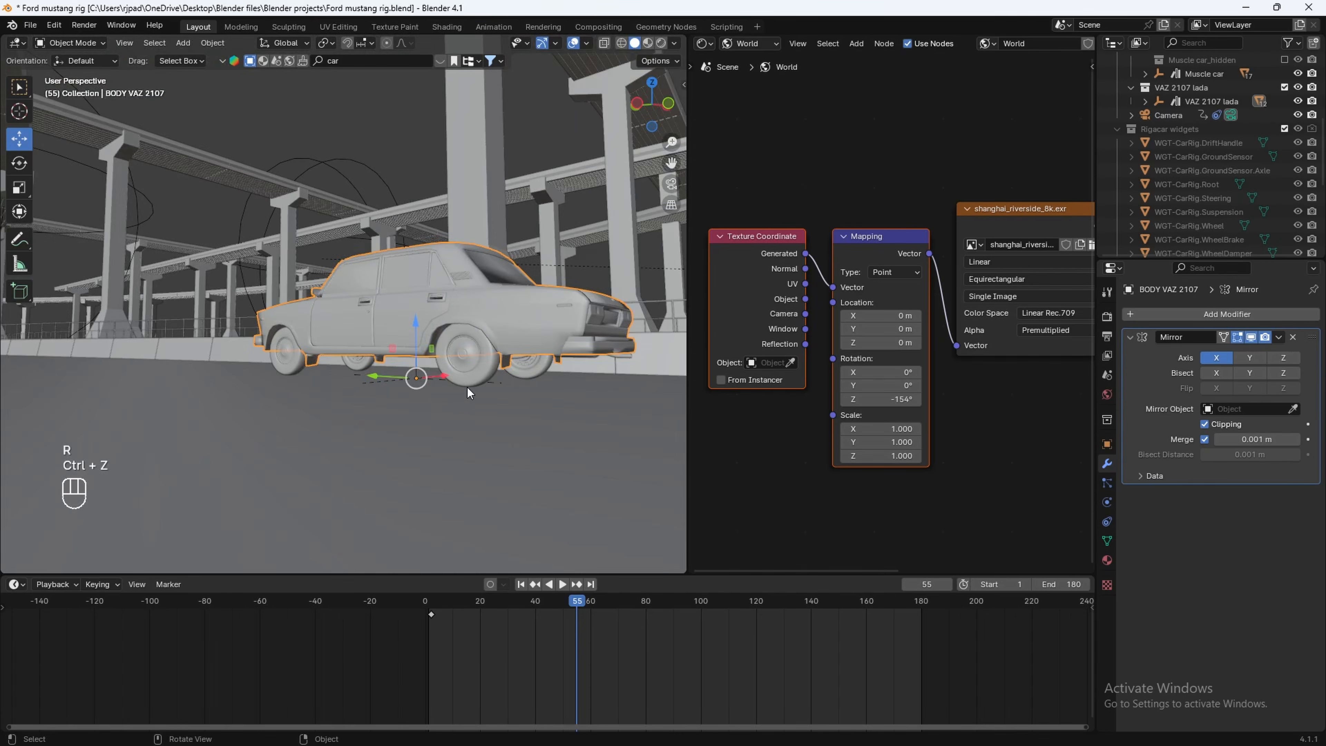
click(472, 379)
click(1293, 355)
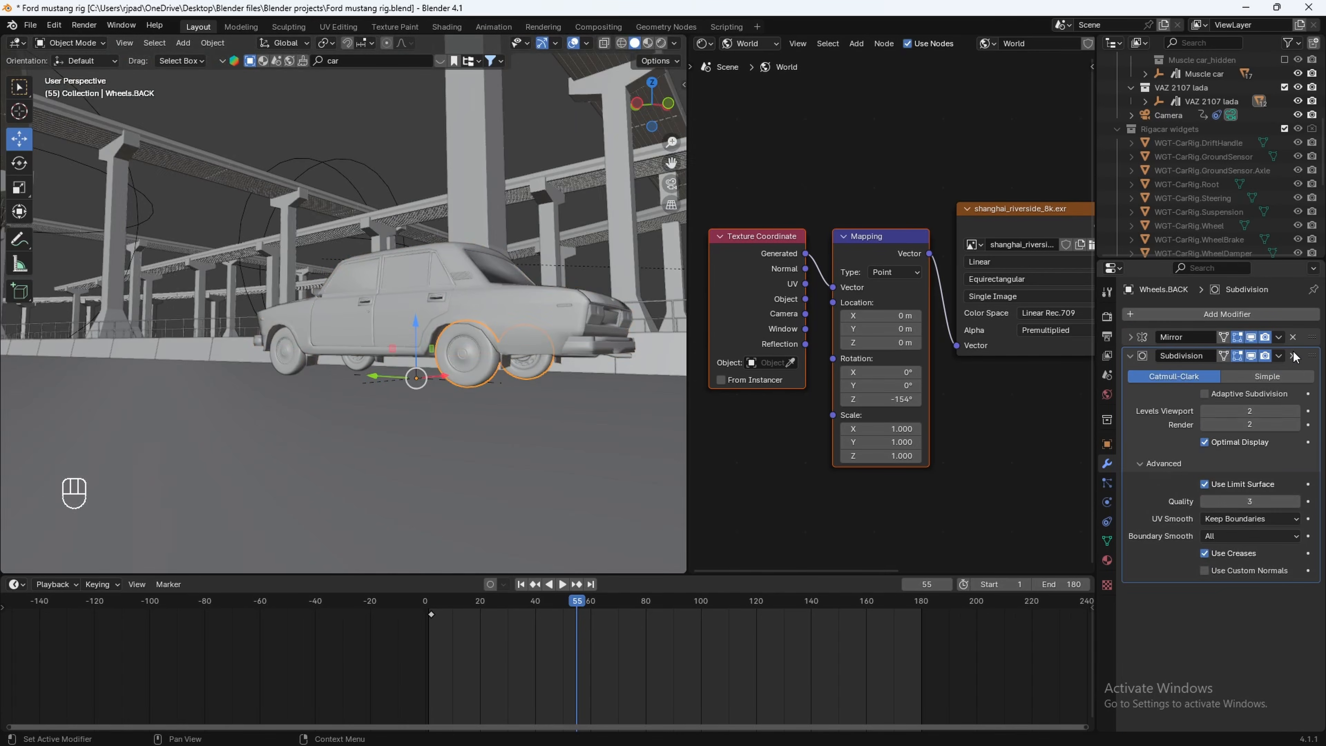
click(1292, 353)
middle_drag(194, 278, 349, 277)
click(266, 362)
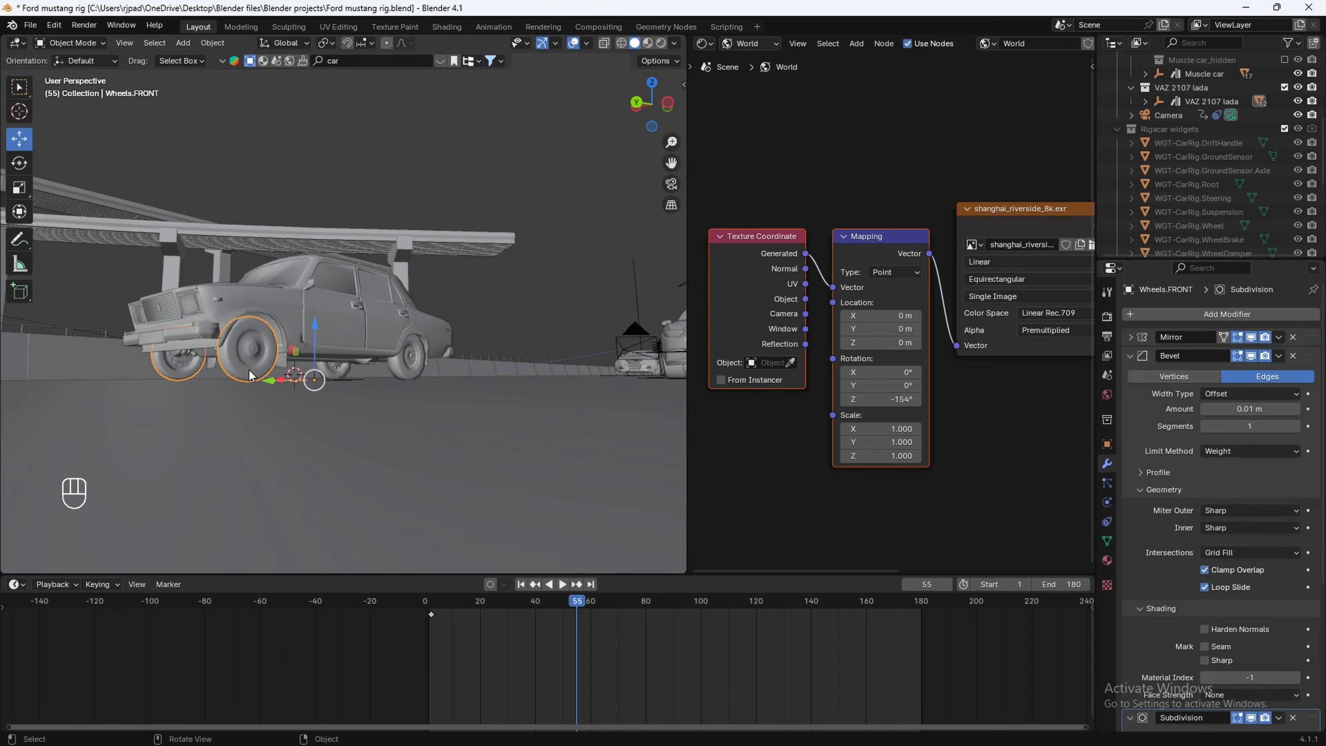
click(1292, 356)
click(1293, 356)
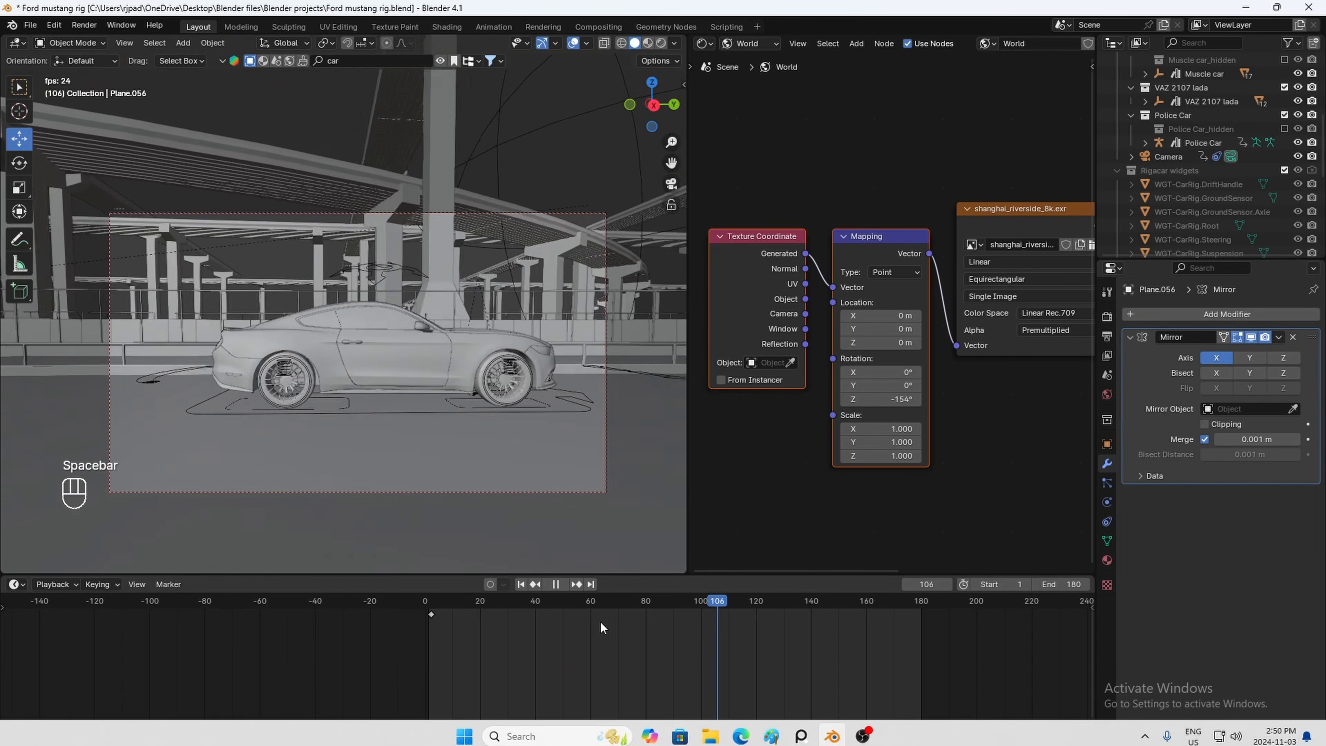
Stop playback, return to frame 2, focus the view on the Mustang and close the asset search results
key(space)
drag(587, 600, 450, 604)
middle_drag(429, 526, 288, 360)
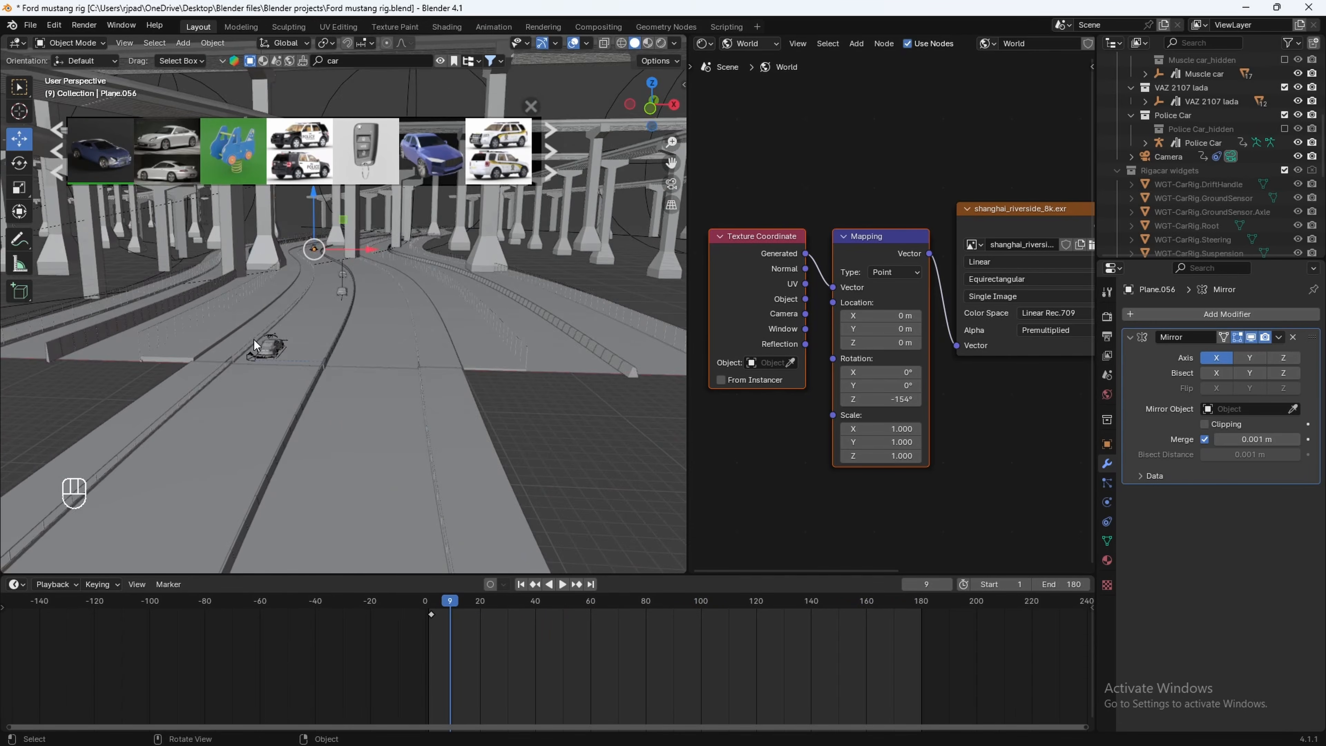
click(288, 360)
key(KP_Decimal)
scroll(447, 493, down, 3)
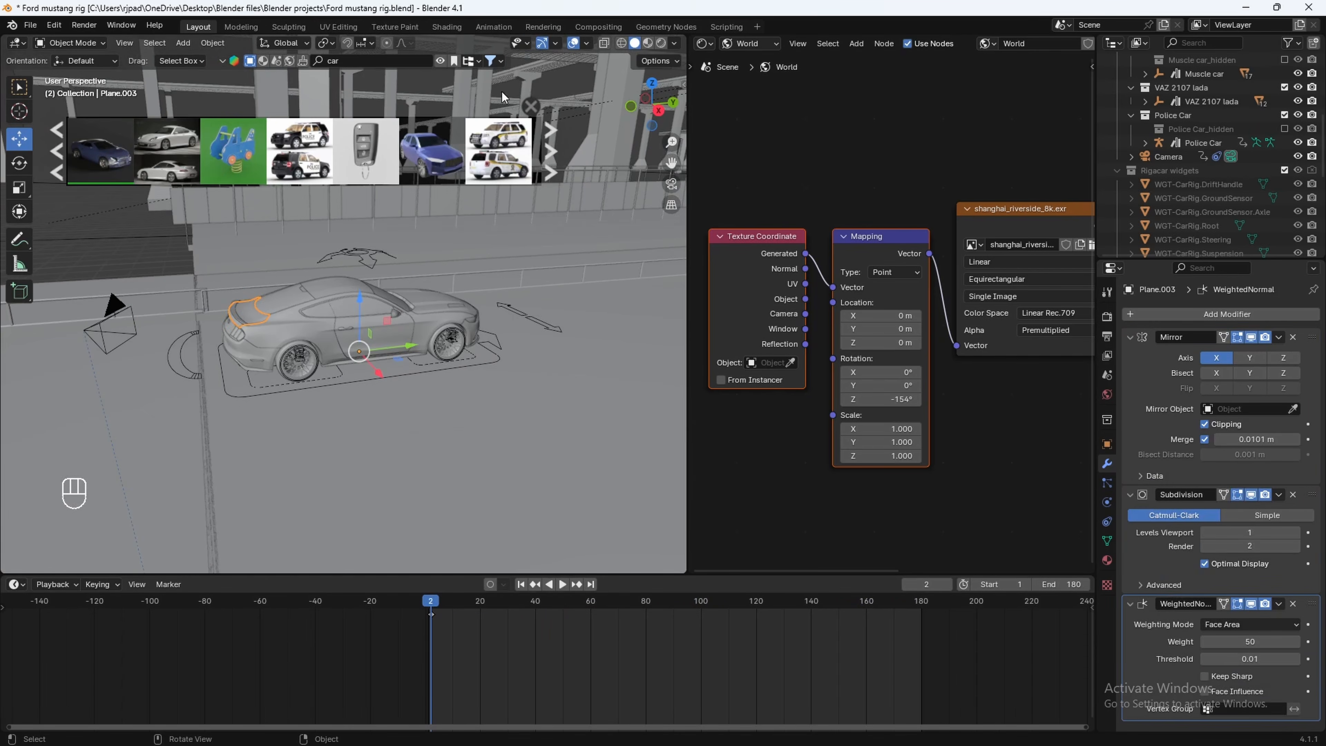
click(528, 107)
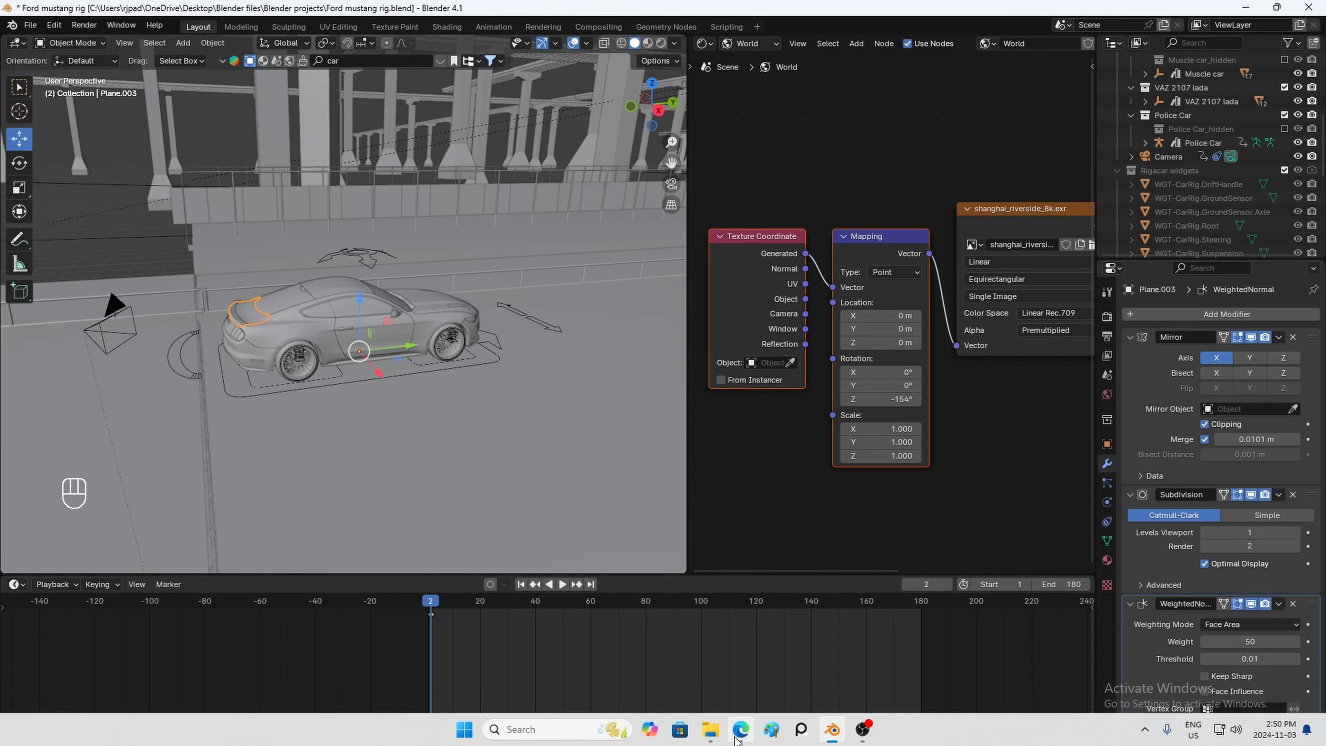
Switch to the Edge browser, open mixamo.com and log in with the saved account
click(631, 733)
click(404, 38)
text(mixamo.com)
key(Return)
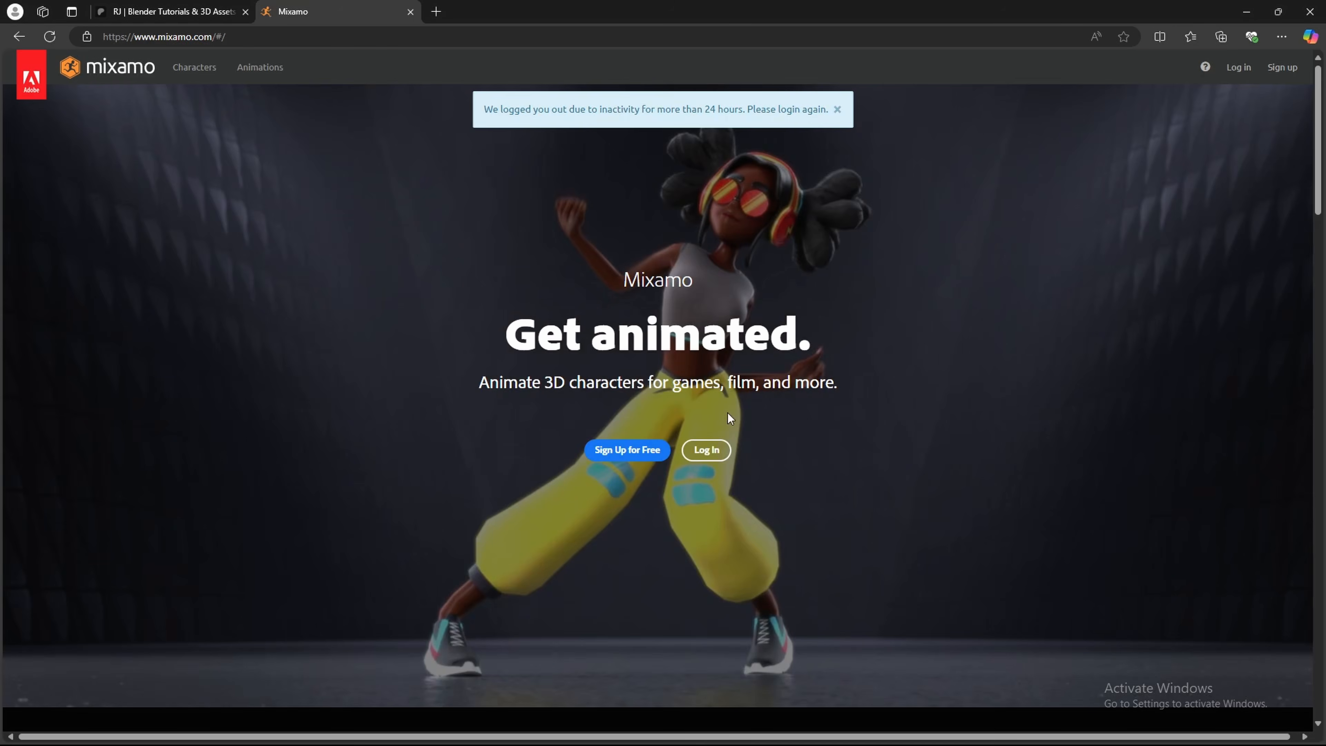
click(700, 460)
click(848, 408)
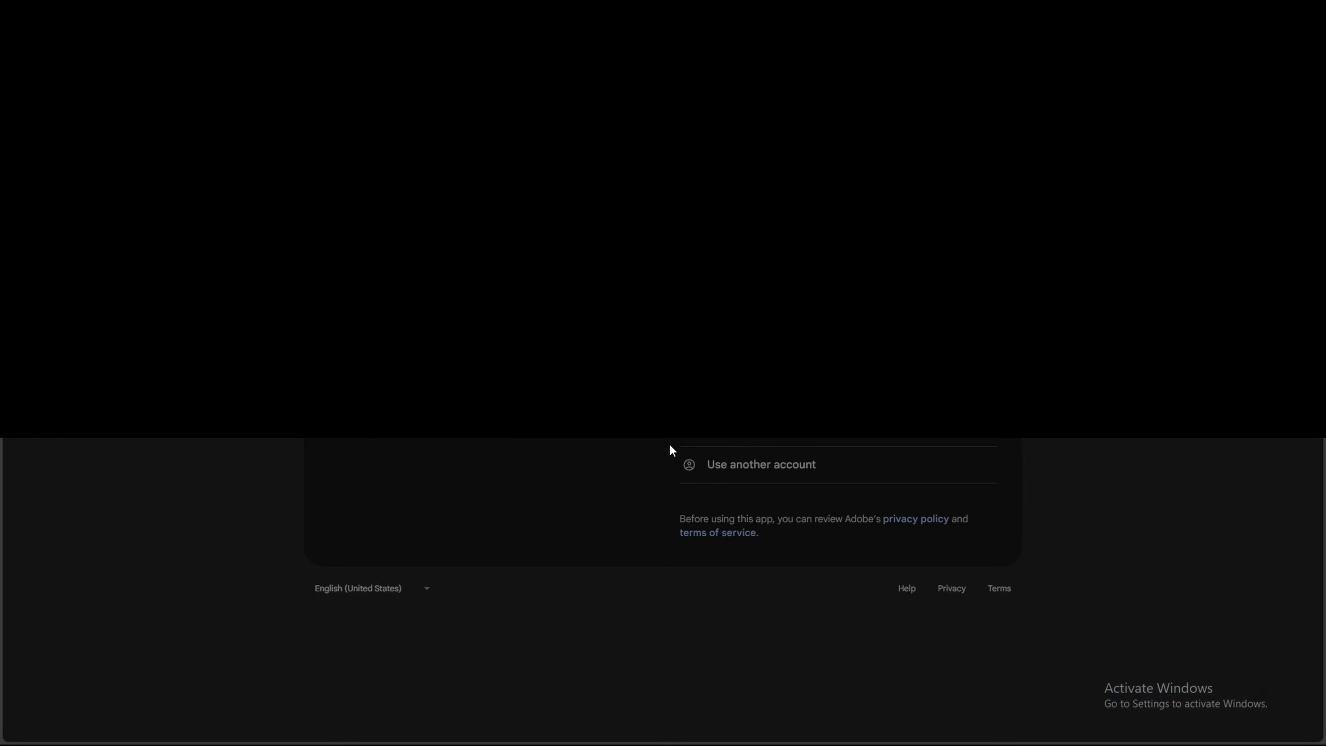
click(670, 443)
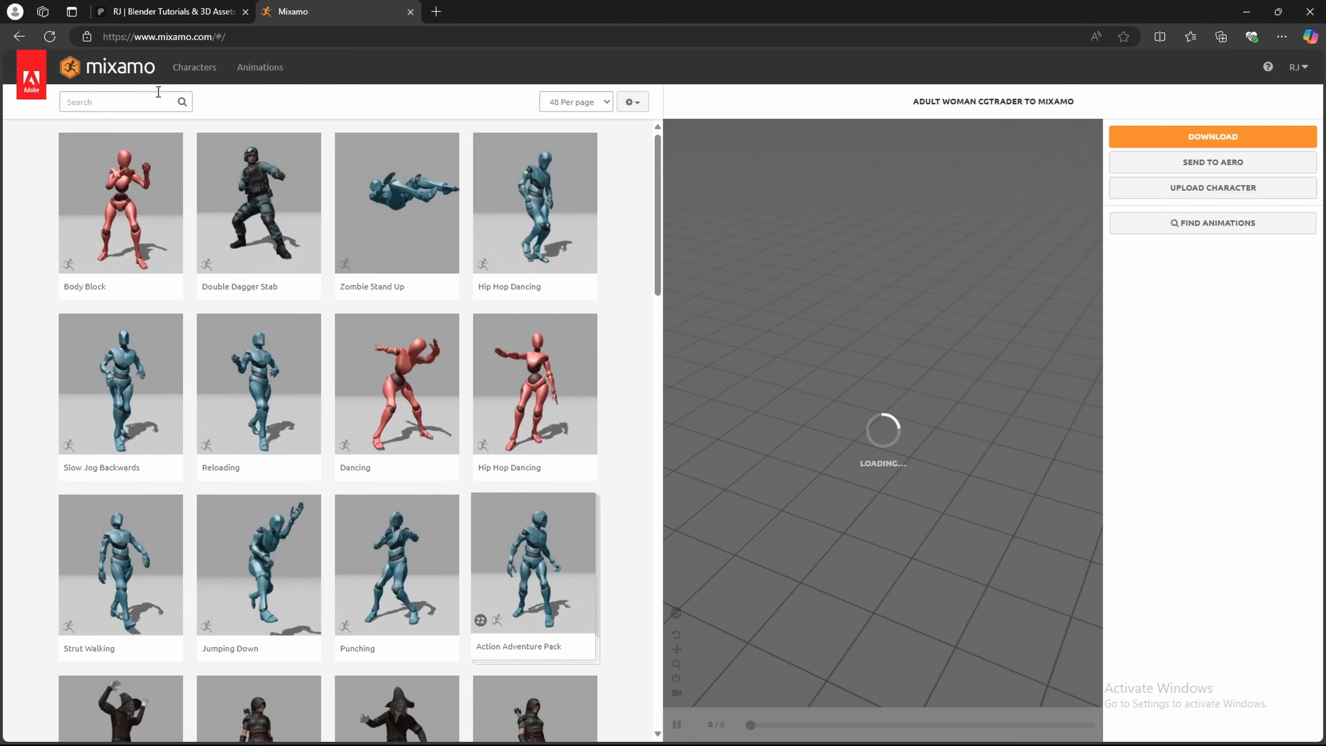
Search the Mixamo characters for "driver" and use the Racer as the new character
click(126, 101)
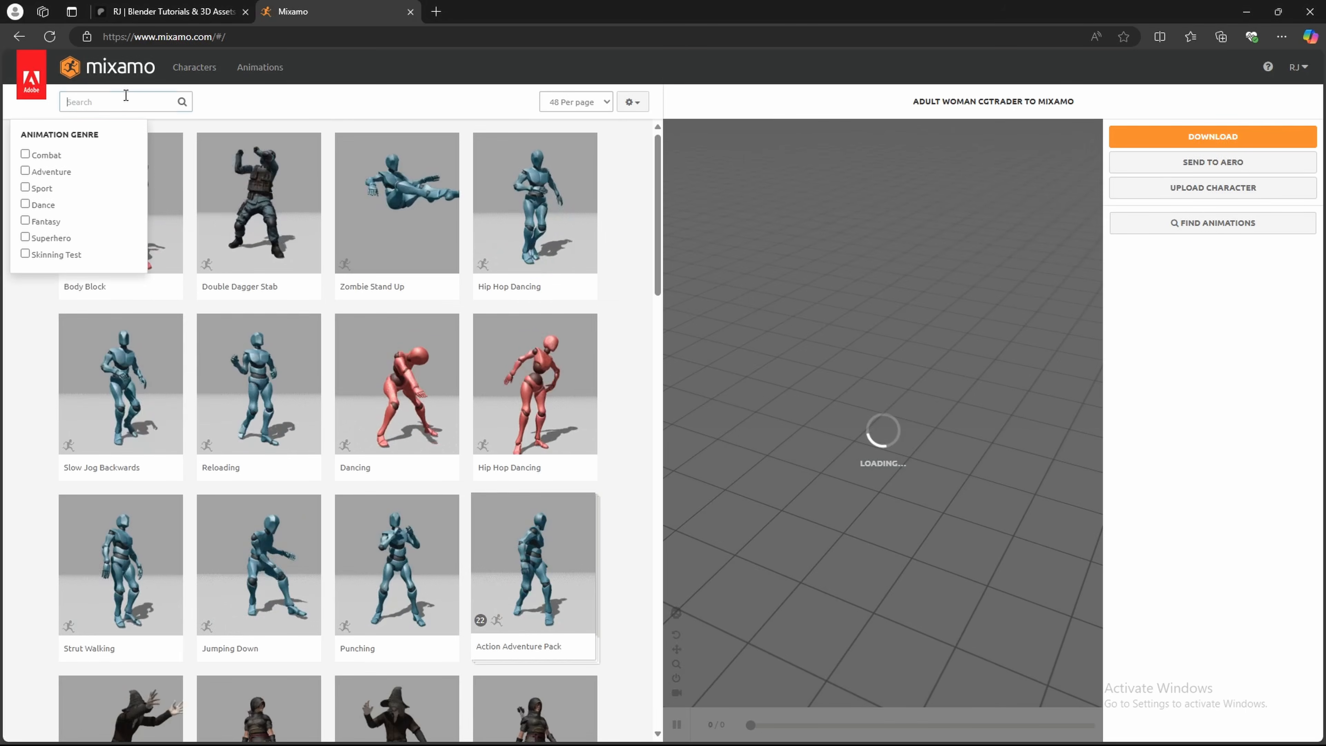
text(driver)
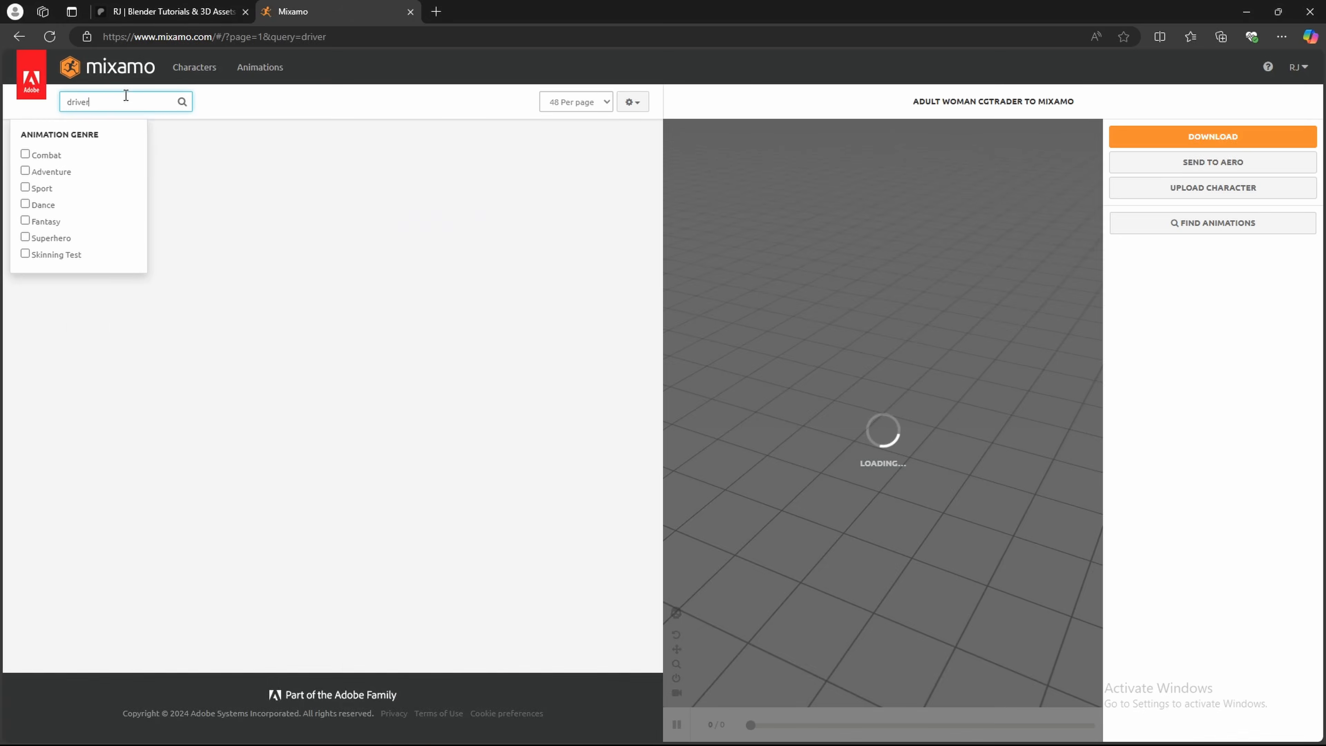
click(201, 67)
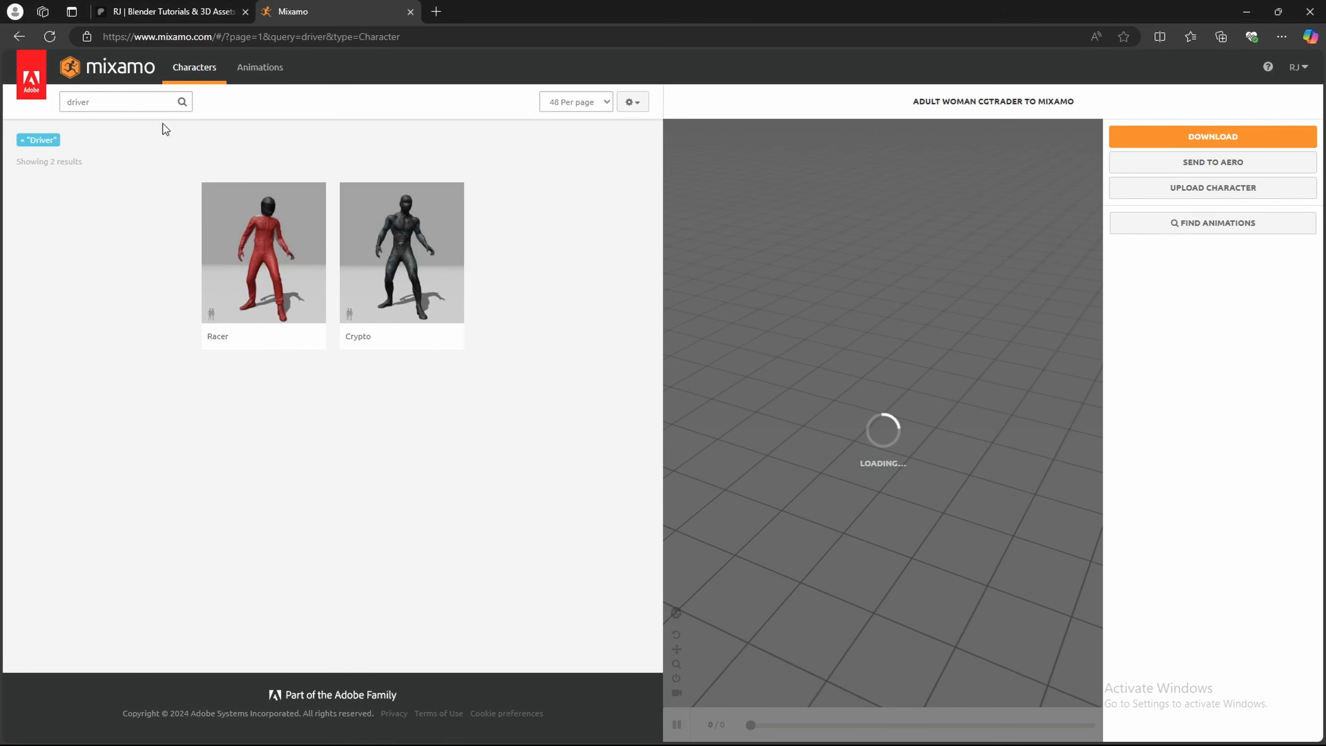
click(276, 252)
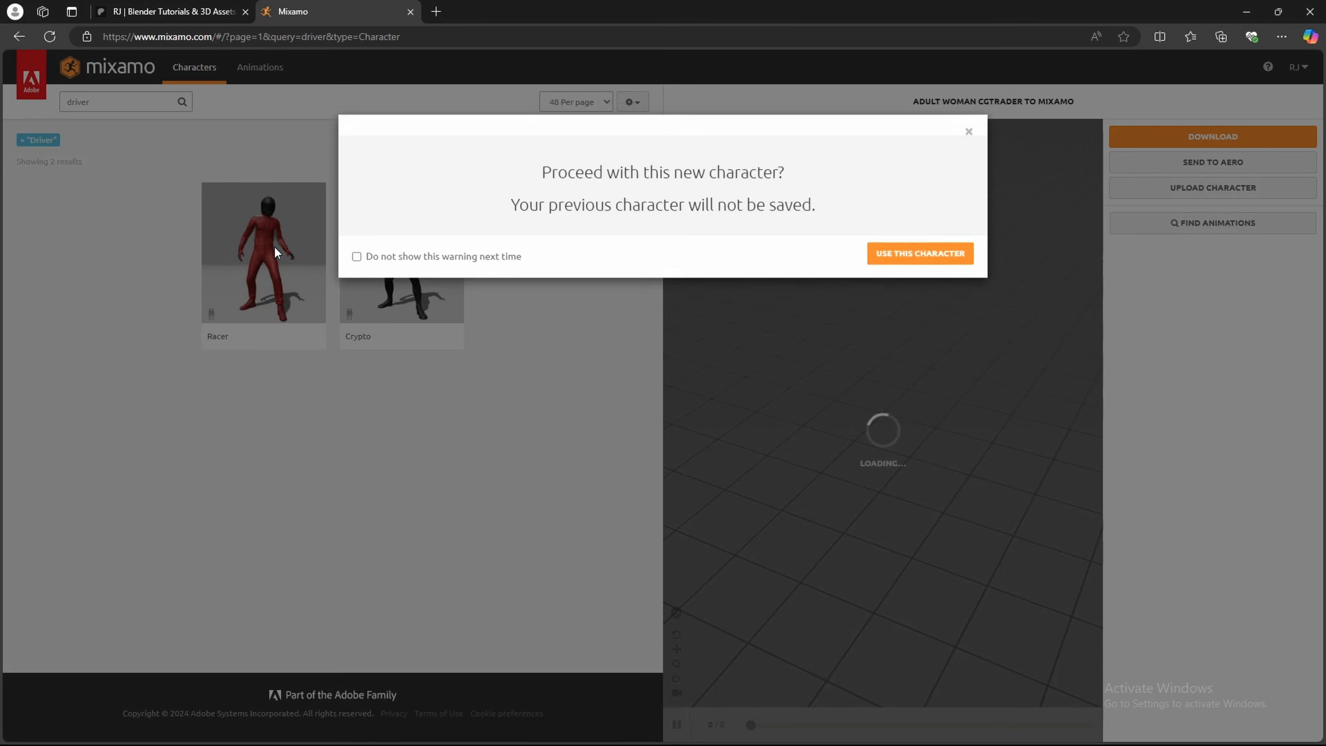
click(883, 250)
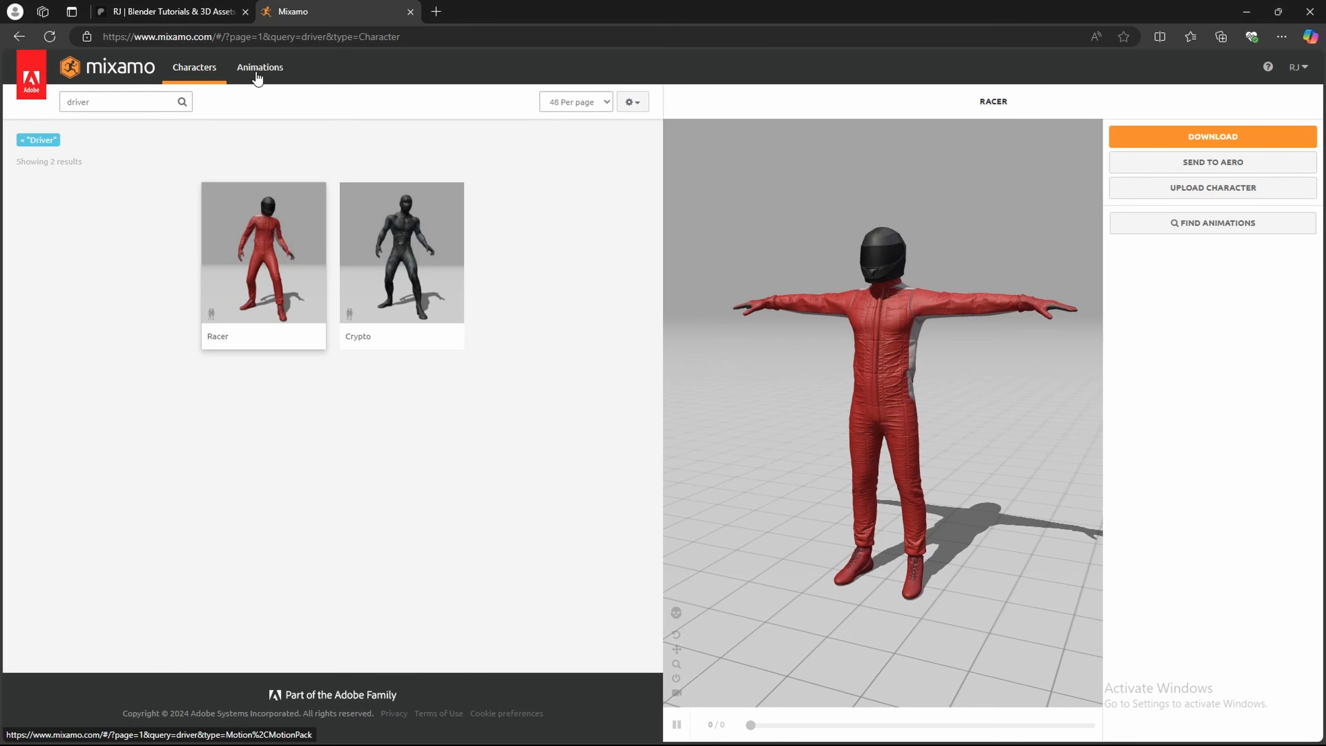
Search the animations for "drive", apply Driving to the Racer and download it as FBX Binary with skin at 30 fps
click(258, 73)
click(157, 103)
key(BackSpace)
scroll(459, 460, down, 4)
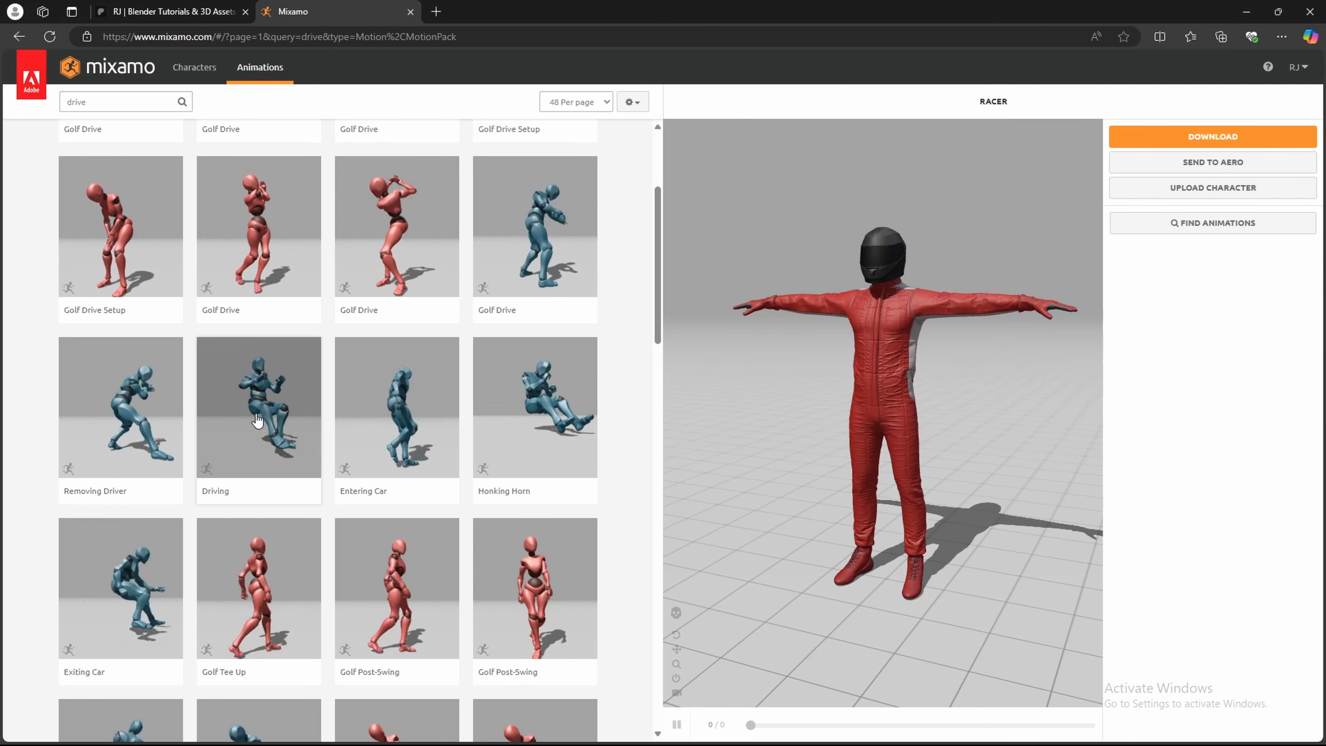
click(258, 419)
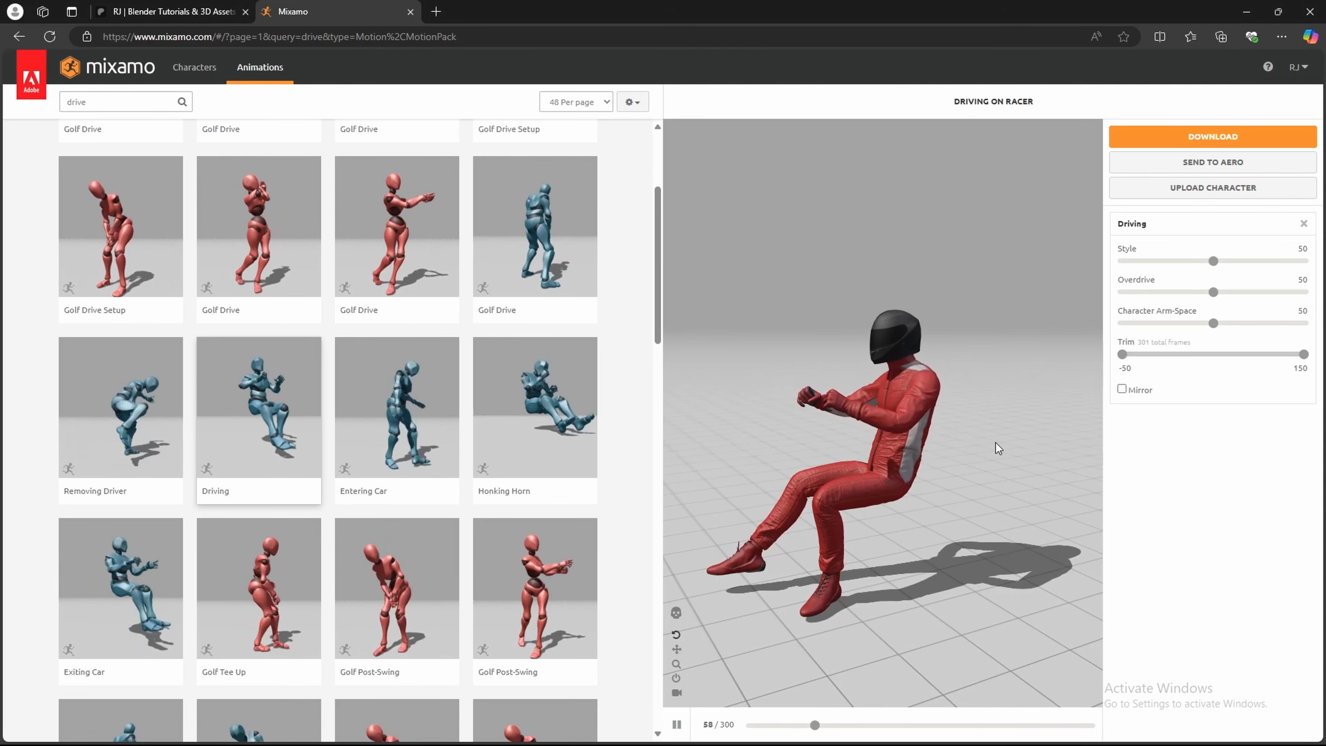
click(1212, 137)
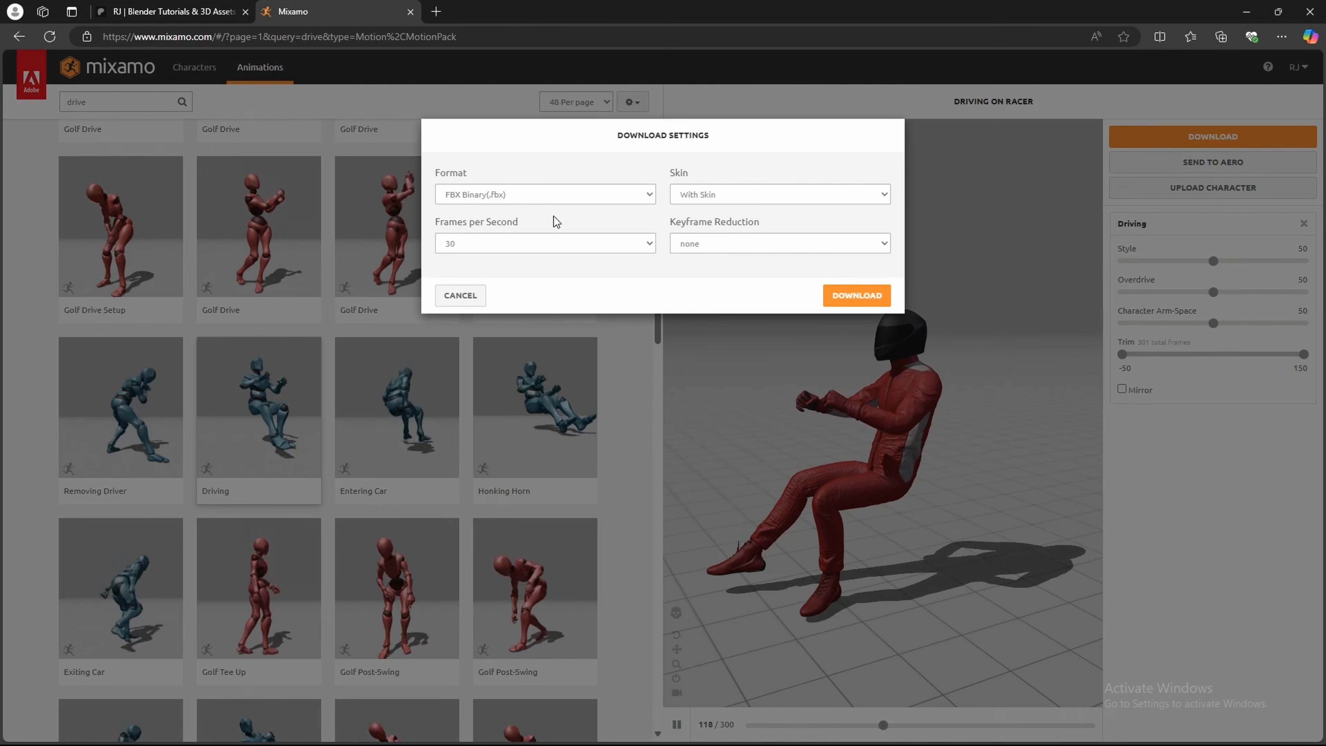
click(846, 296)
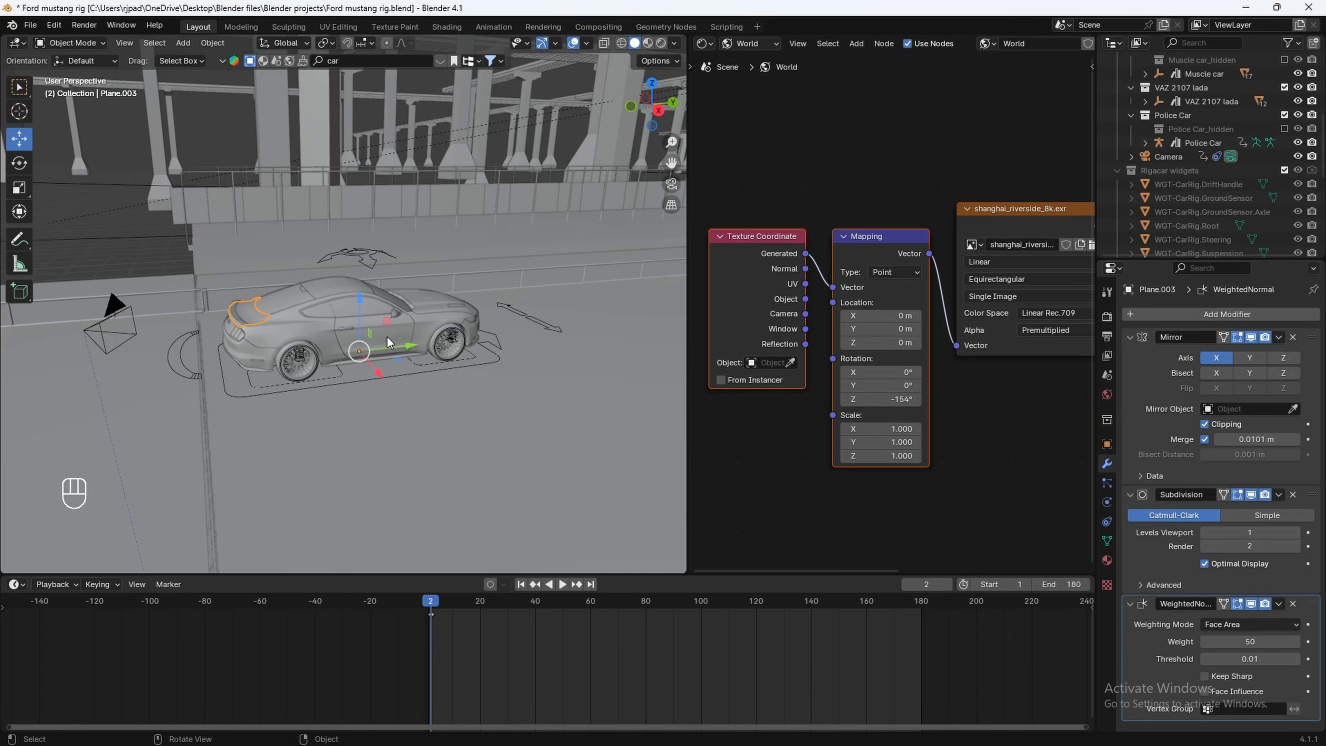
Switch back to Blender, widen the 3D viewport and snap the 3D cursor to the Mustang's selected door
middle_drag(574, 104, 686, 89)
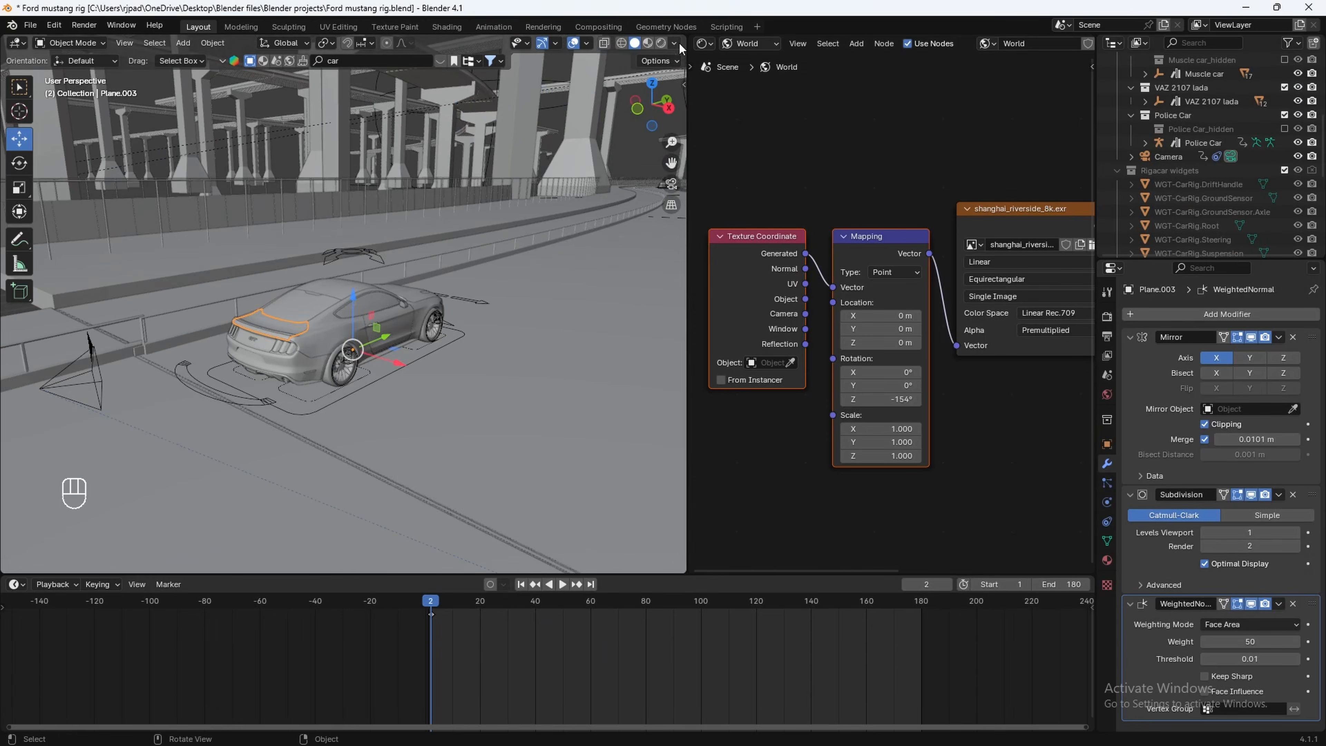
drag(684, 40, 859, 43)
click(644, 388)
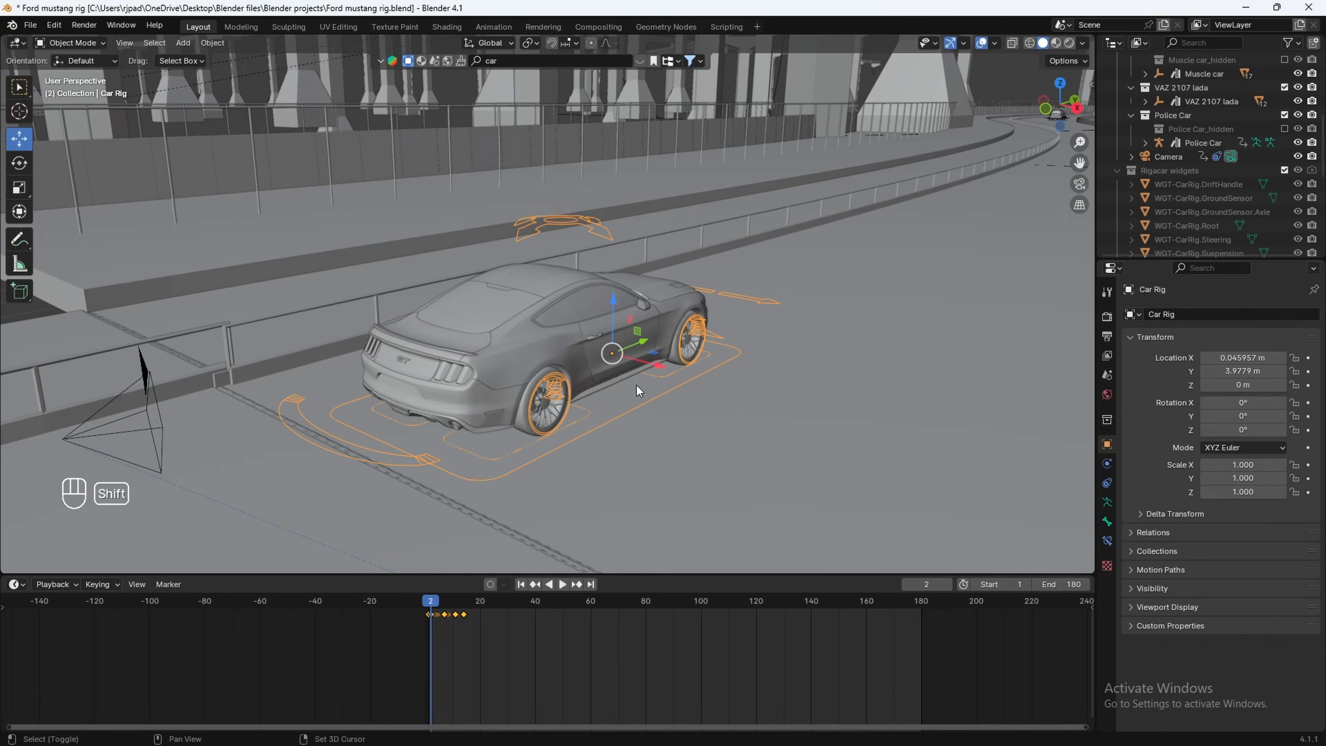
click(586, 356)
click(584, 371)
middle_drag(665, 373, 634, 346)
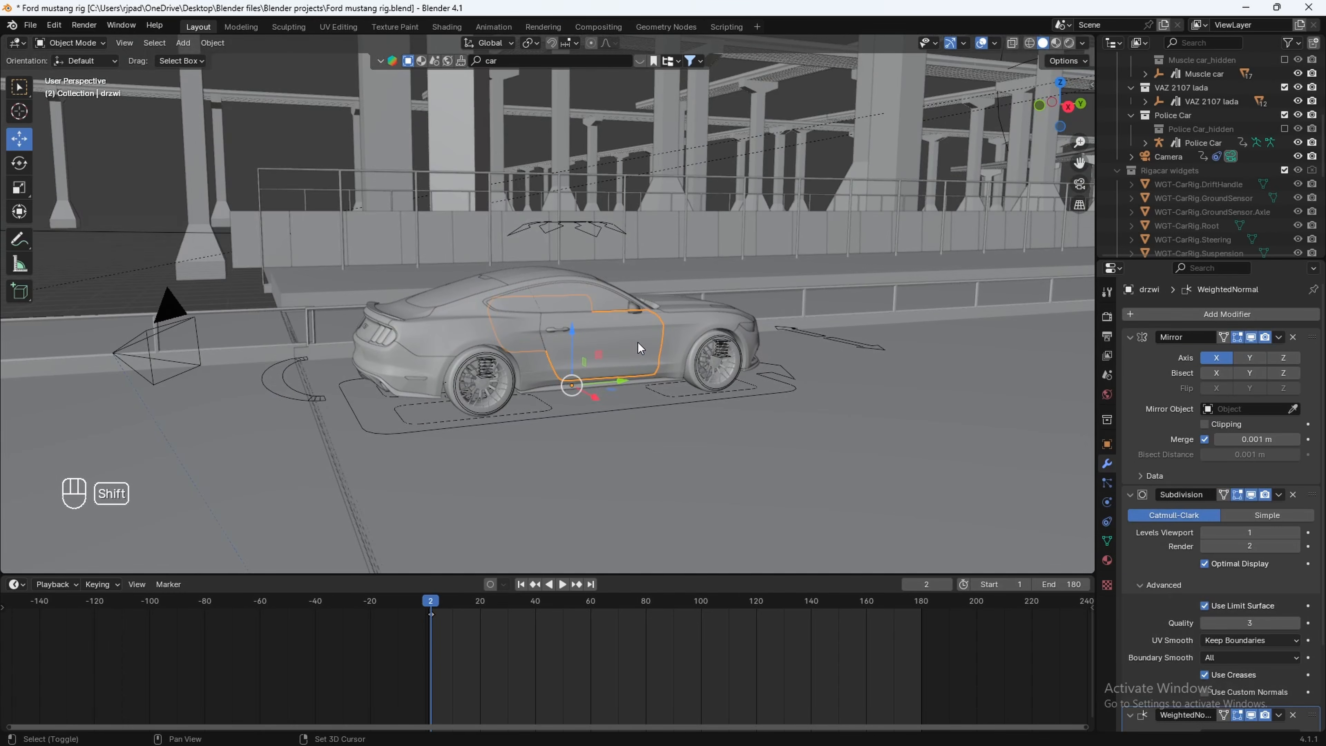
key(shift+s)
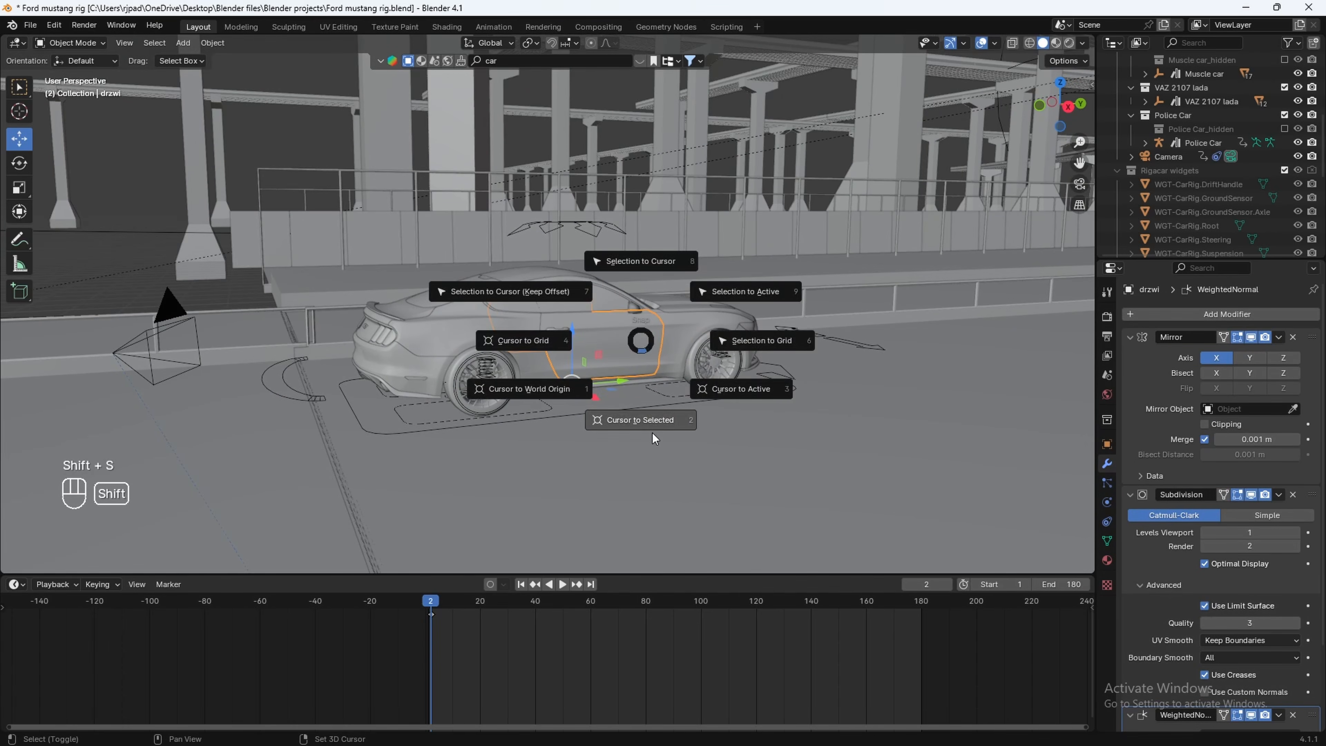
click(655, 434)
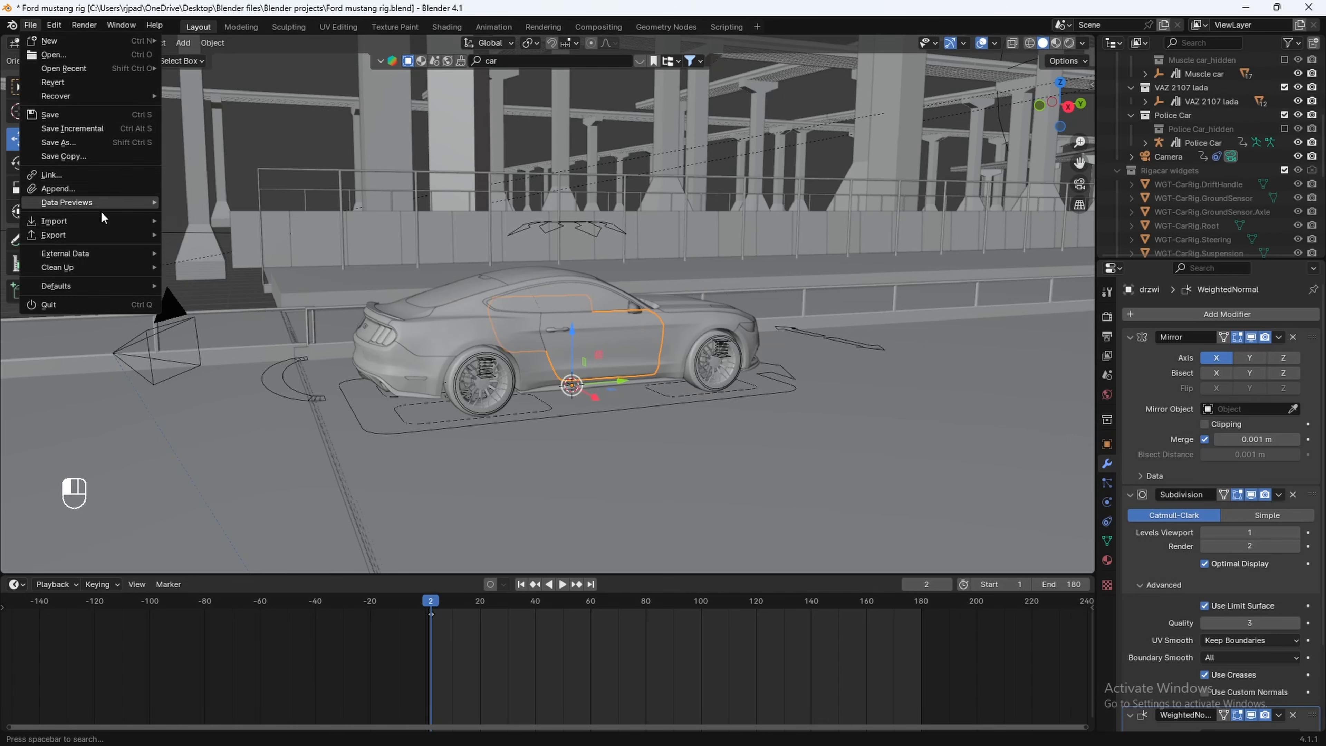
Import Driving.fbx from the Characters folder as an FBX file
mouse_move(102, 221)
click(251, 361)
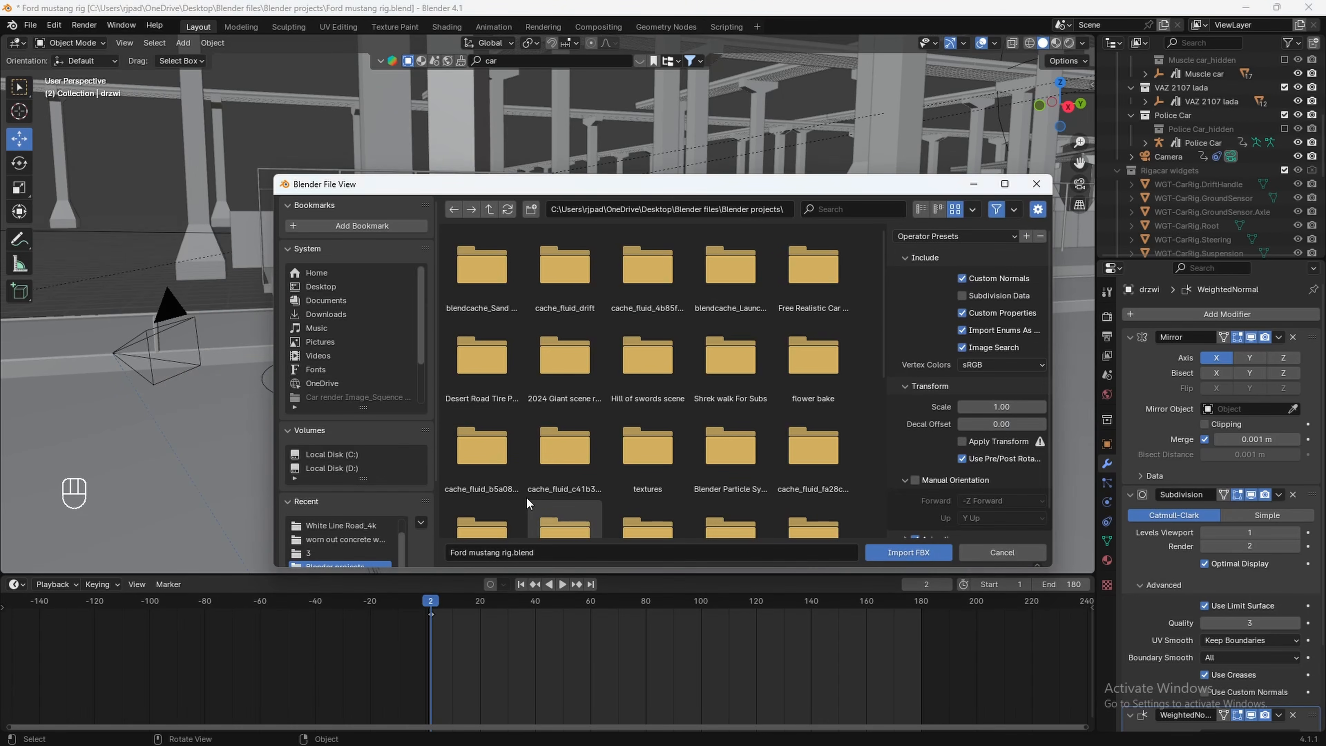
scroll(527, 494, down, 8)
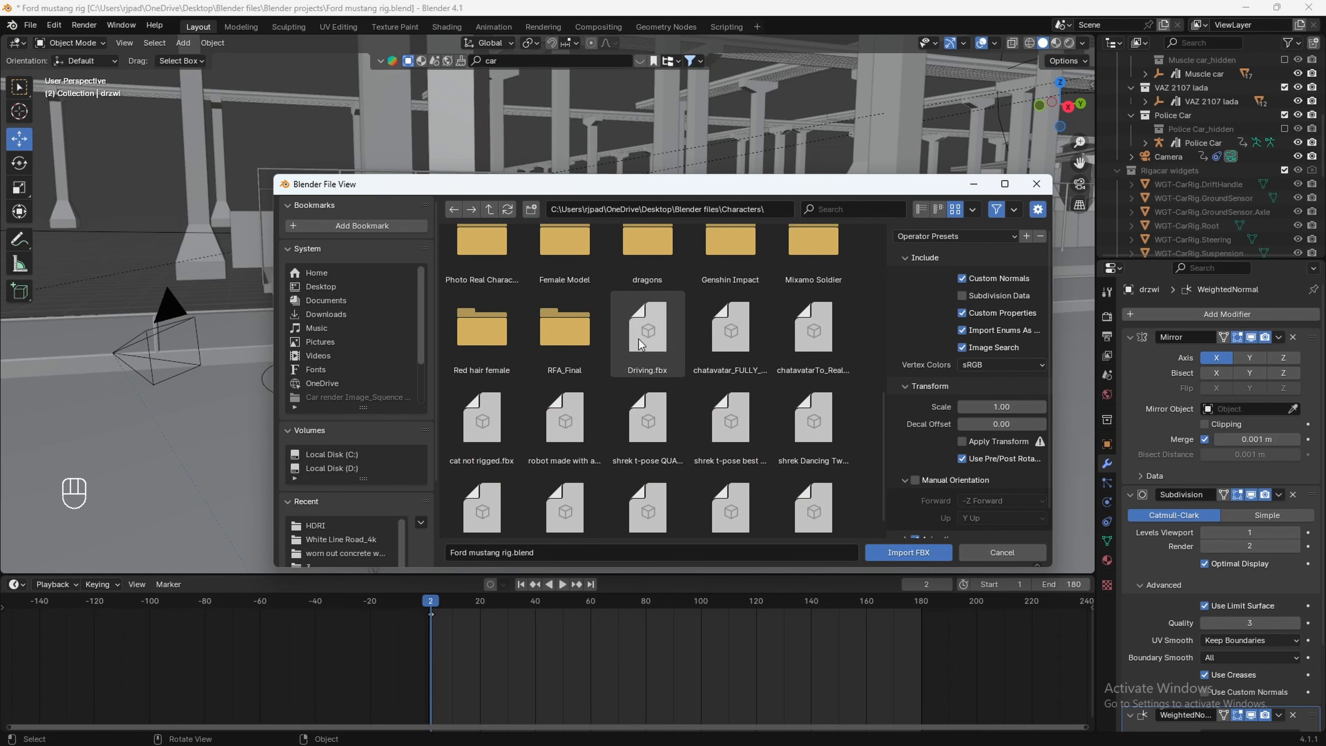
click(641, 345)
click(881, 552)
Rotate the imported driver armature 180 degrees about the Z axis to face the car's front
shift+middle_drag(322, 348, 522, 334)
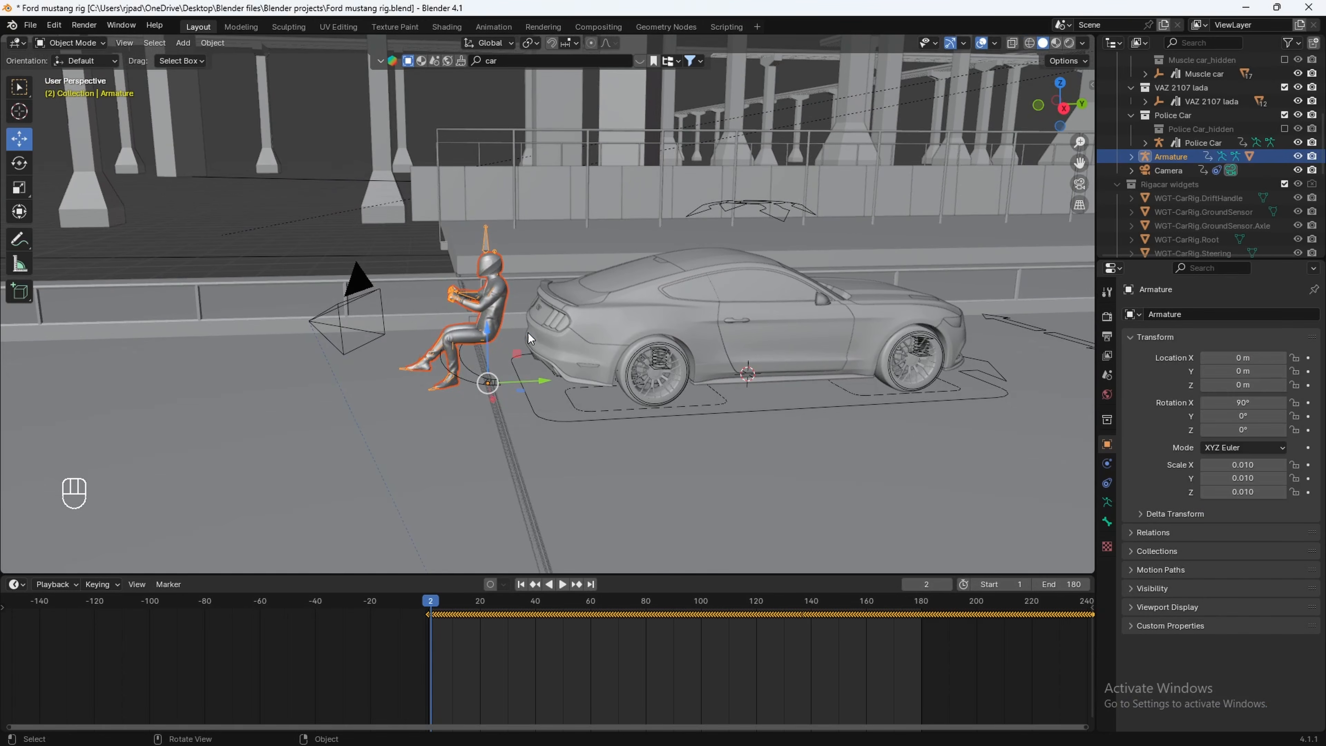
text(rz)
text(180)
key(Return)
Move the driver armature into the Mustang's driver seat with hands at the steering wheel, about X -0.33 m and Y 2.74 m
shift+middle_drag(587, 252, 472, 414)
drag(379, 430, 625, 419)
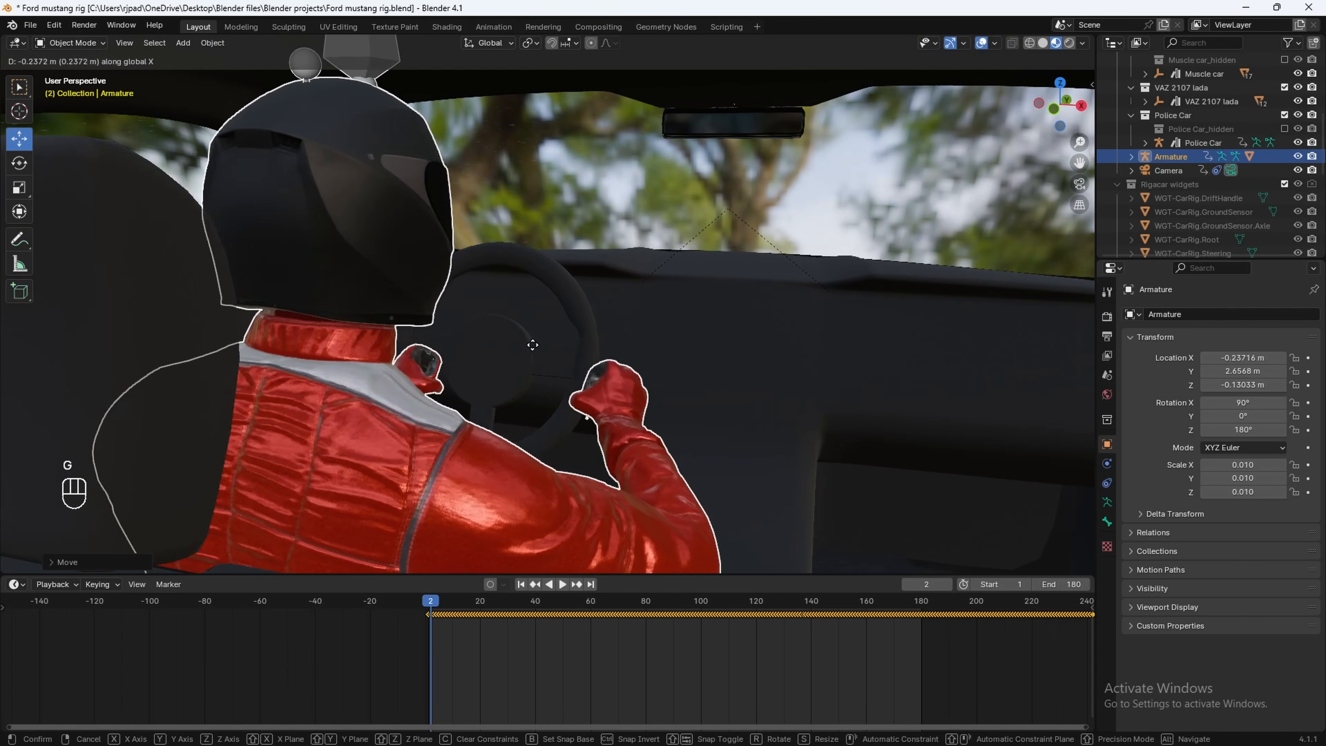
click(477, 339)
middle_drag(476, 338, 444, 362)
key(g)
key(y)
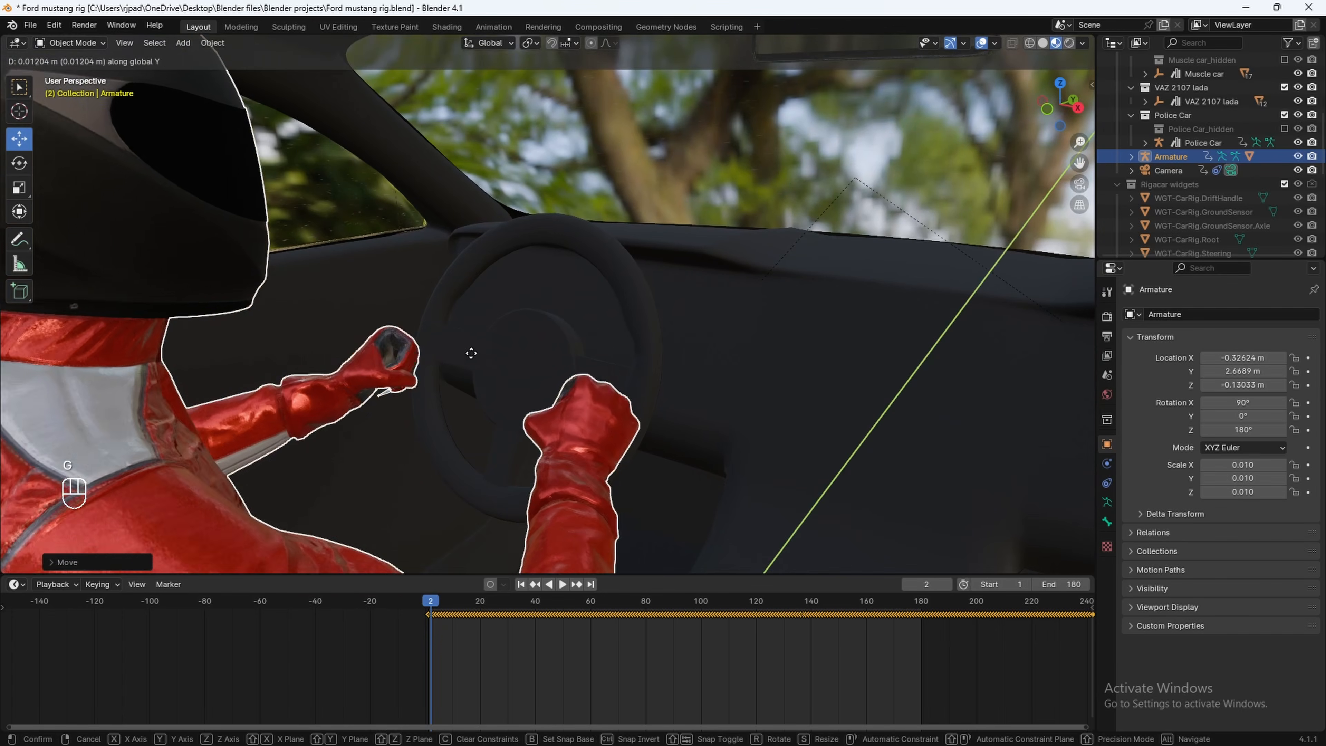
click(557, 364)
Delete the lower-body geometry of the driver's mesh in edit mode using wireframe display
mouse_move(557, 364)
middle_down()
mouse_move(488, 383)
mouse_move(461, 358)
middle_up()
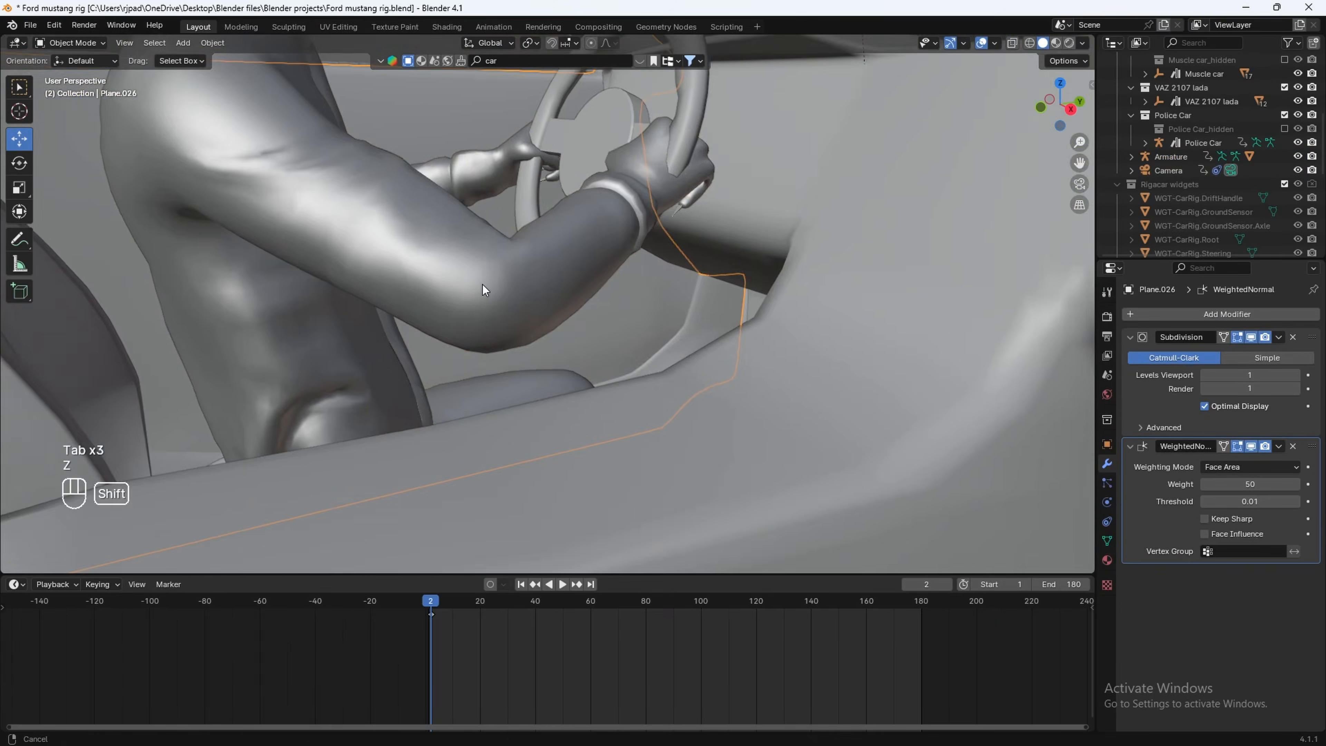
mouse_move(483, 285)
middle_down()
mouse_move(621, 424)
mouse_move(632, 411)
mouse_move(611, 411)
middle_up()
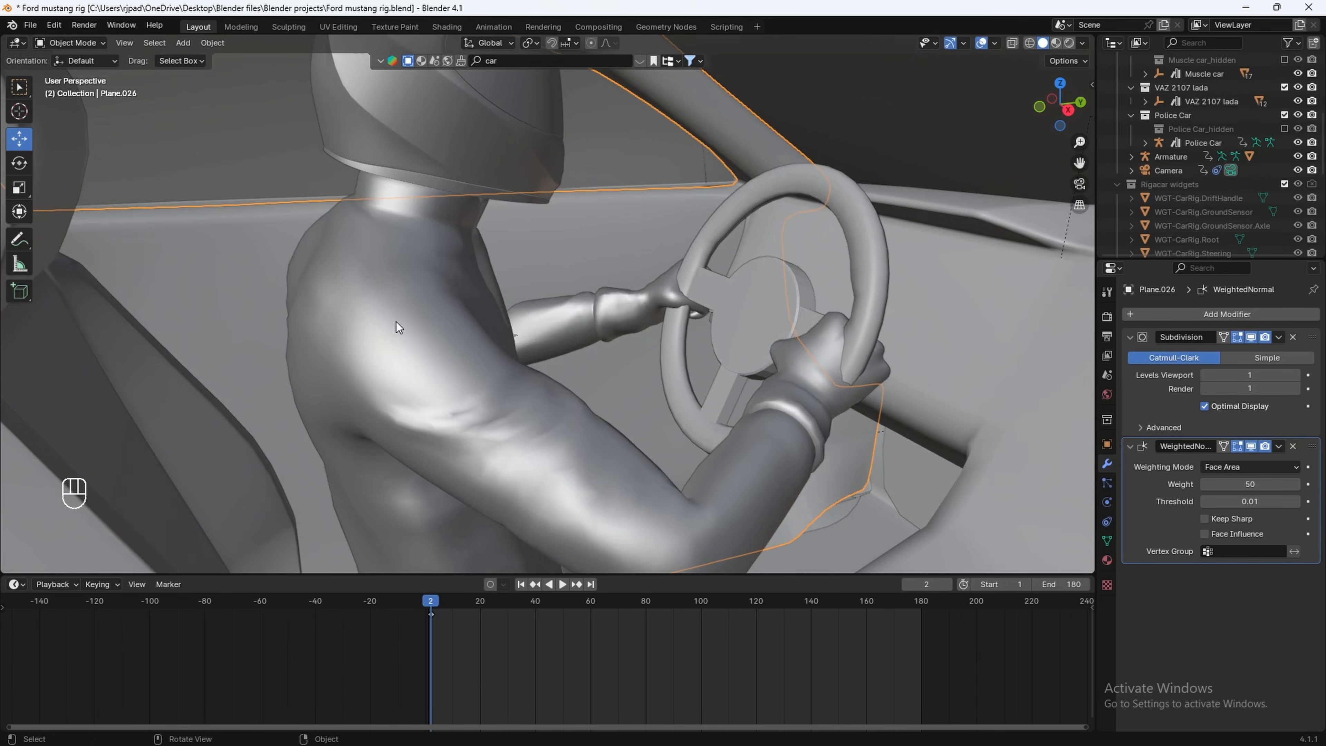
click(400, 228)
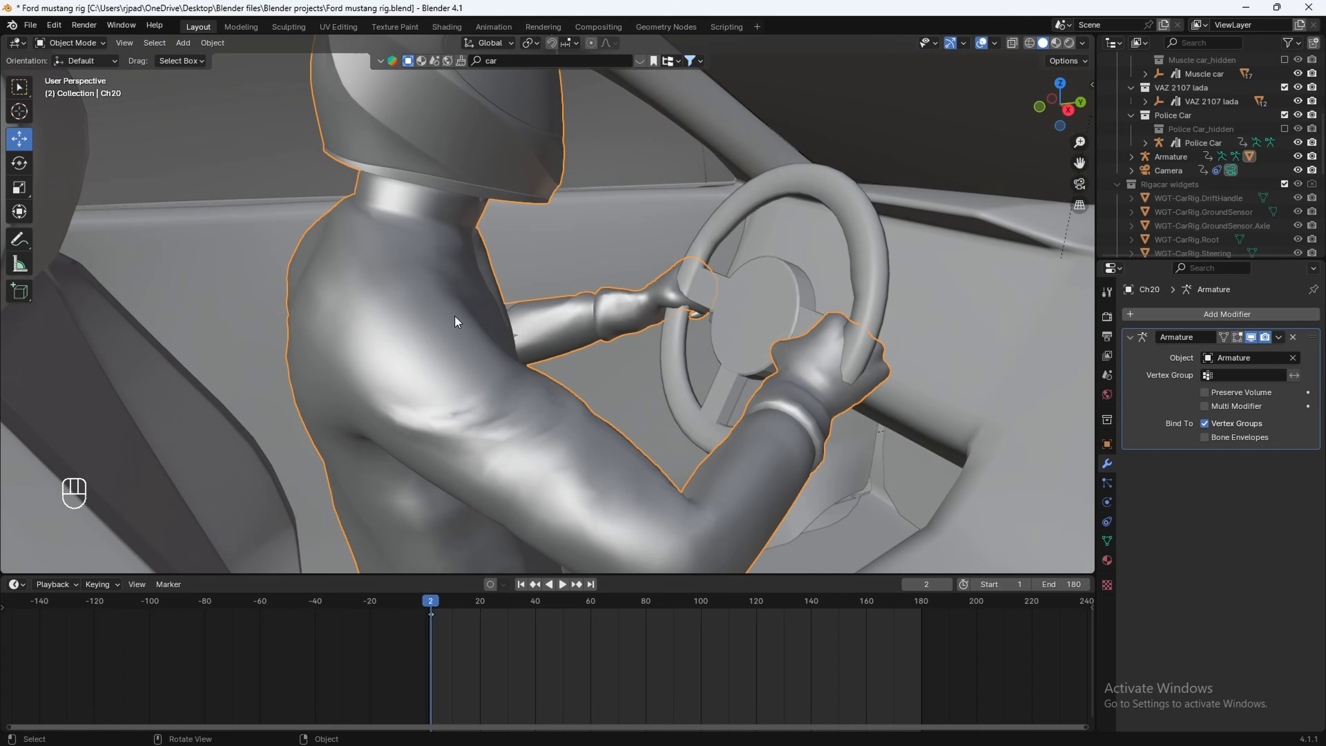
key(Tab)
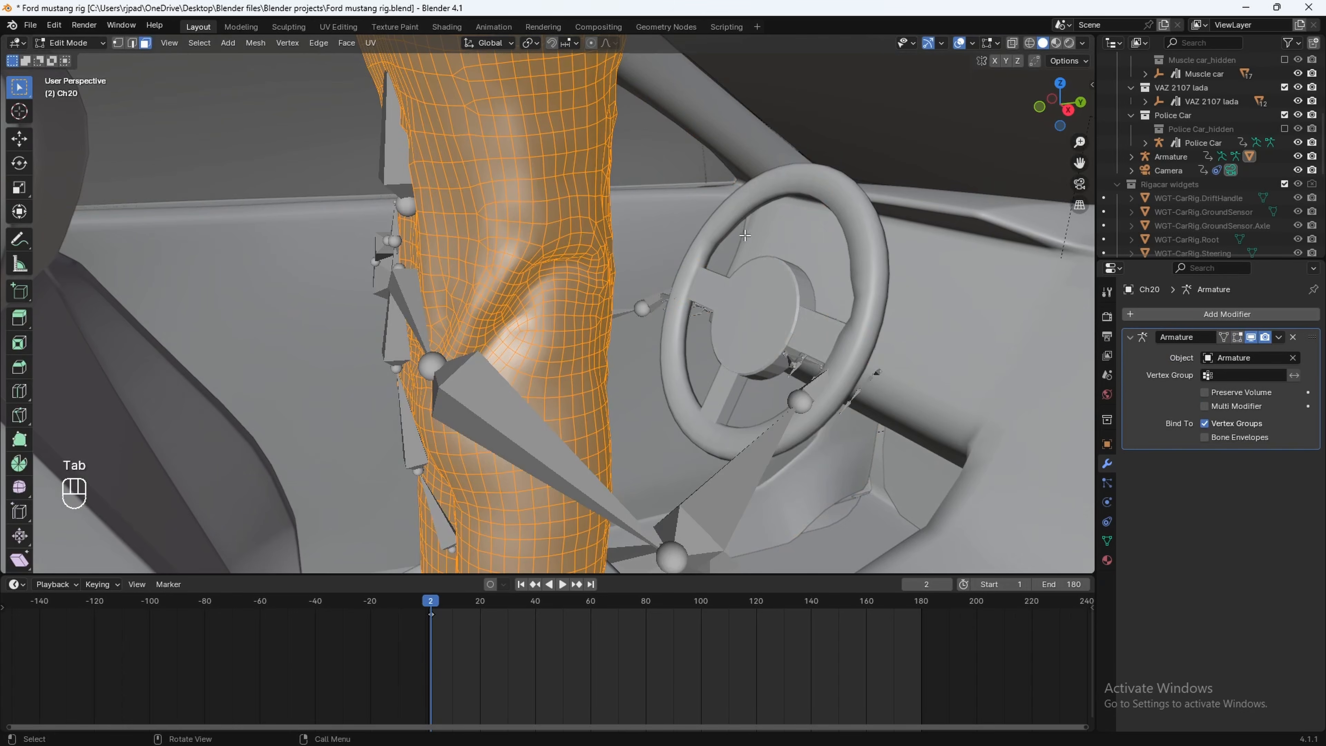
key(z)
click(334, 264)
scroll(764, 237, down, 5)
middle_drag(734, 270, 408, 317)
drag(412, 321, 784, 596)
drag(371, 301, 856, 571)
key(x)
click(523, 380)
mouse_move(514, 383)
middle_down()
mouse_move(636, 398)
mouse_move(607, 394)
middle_up()
key(Tab)
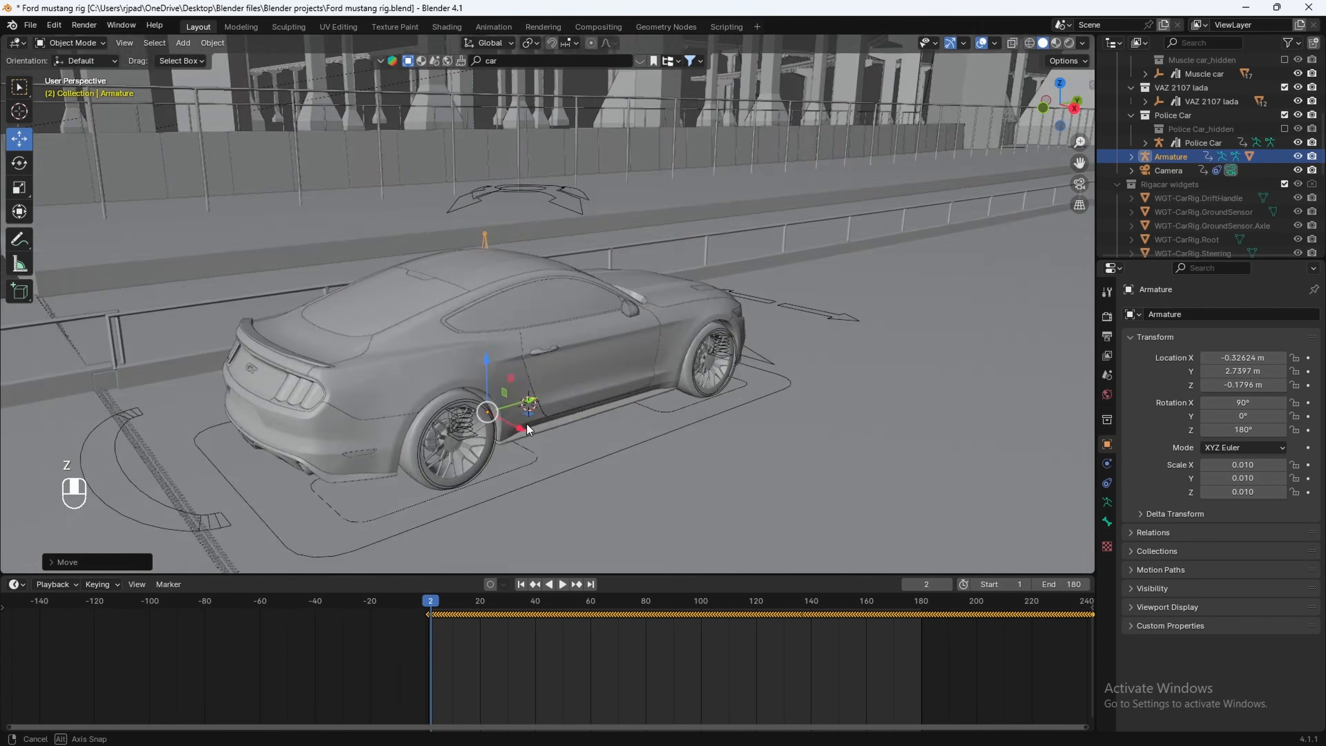
Parent the driver armature to the Mustang's roof with Object (Keep Transform) in wireframe display
scroll(526, 424, up, 4)
mouse_move(515, 419)
middle_down()
mouse_move(727, 431)
mouse_move(634, 441)
middle_up()
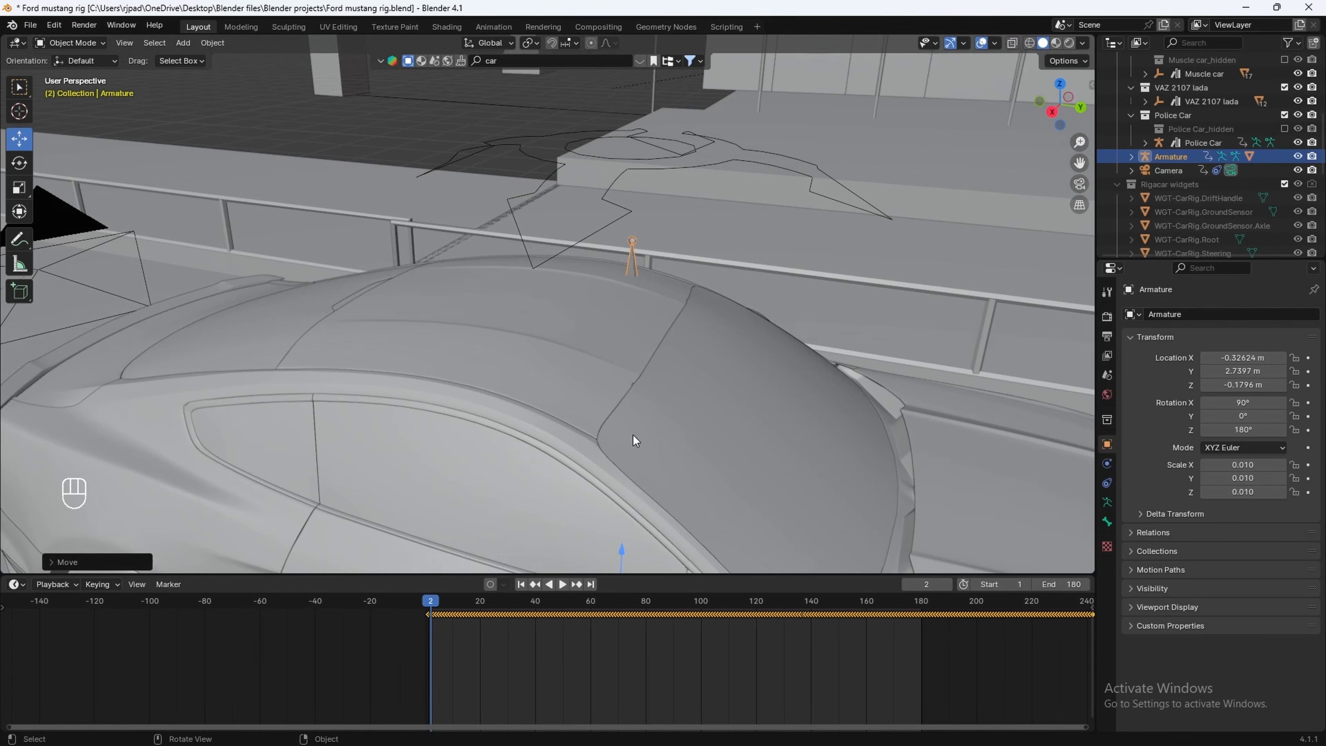
key(z)
click(427, 316)
mouse_move(629, 295)
shift+middle_down()
mouse_move(539, 295)
mouse_move(588, 249)
mouse_move(592, 265)
mouse_move(517, 316)
shift+middle_up()
click(542, 245)
click(539, 245)
scroll(516, 316, down, 5)
middle_drag(517, 316, 509, 342)
shift+middle_drag(509, 342, 473, 338)
middle_drag(473, 337, 458, 397)
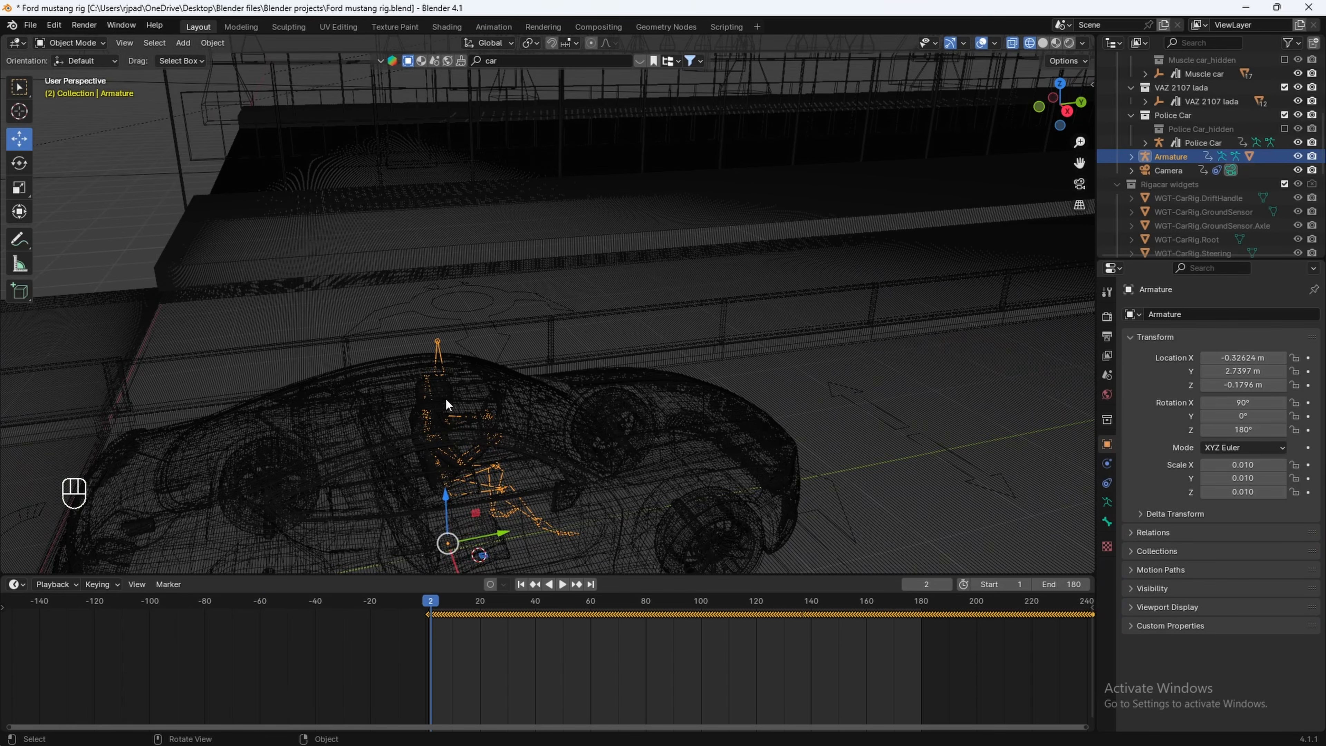
shift+click(427, 449)
middle_drag(428, 452, 399, 430)
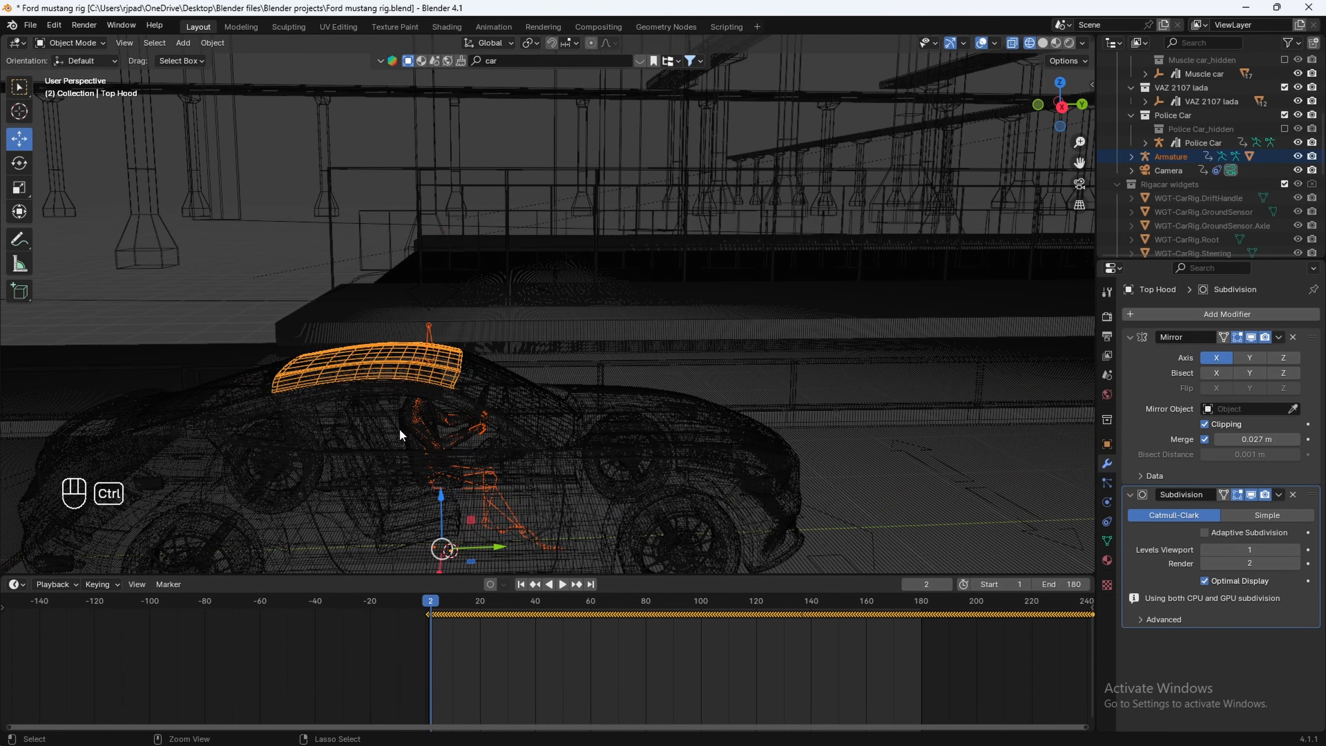
key(ctrl+p)
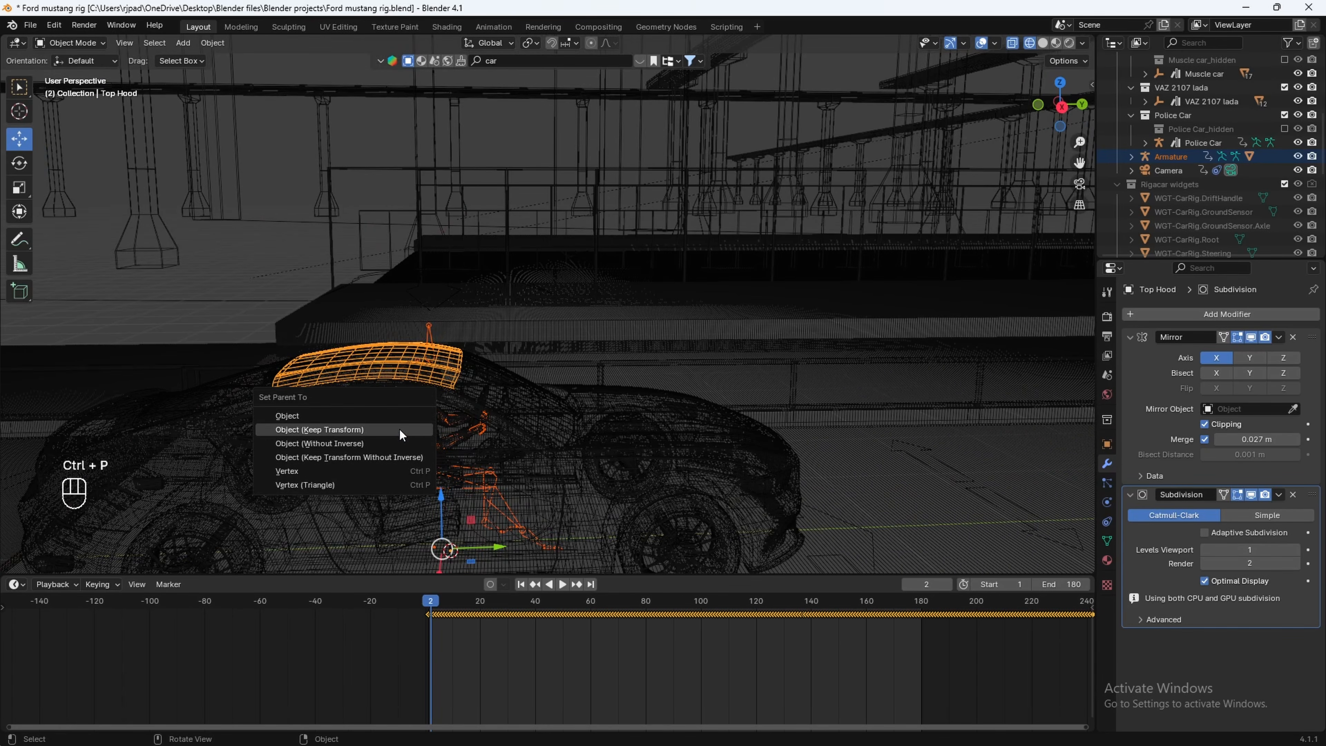
click(399, 430)
Play the animation in solid display to check that the driver follows the car, and return to frame 1 in camera view
middle_drag(399, 428, 710, 400)
key(space)
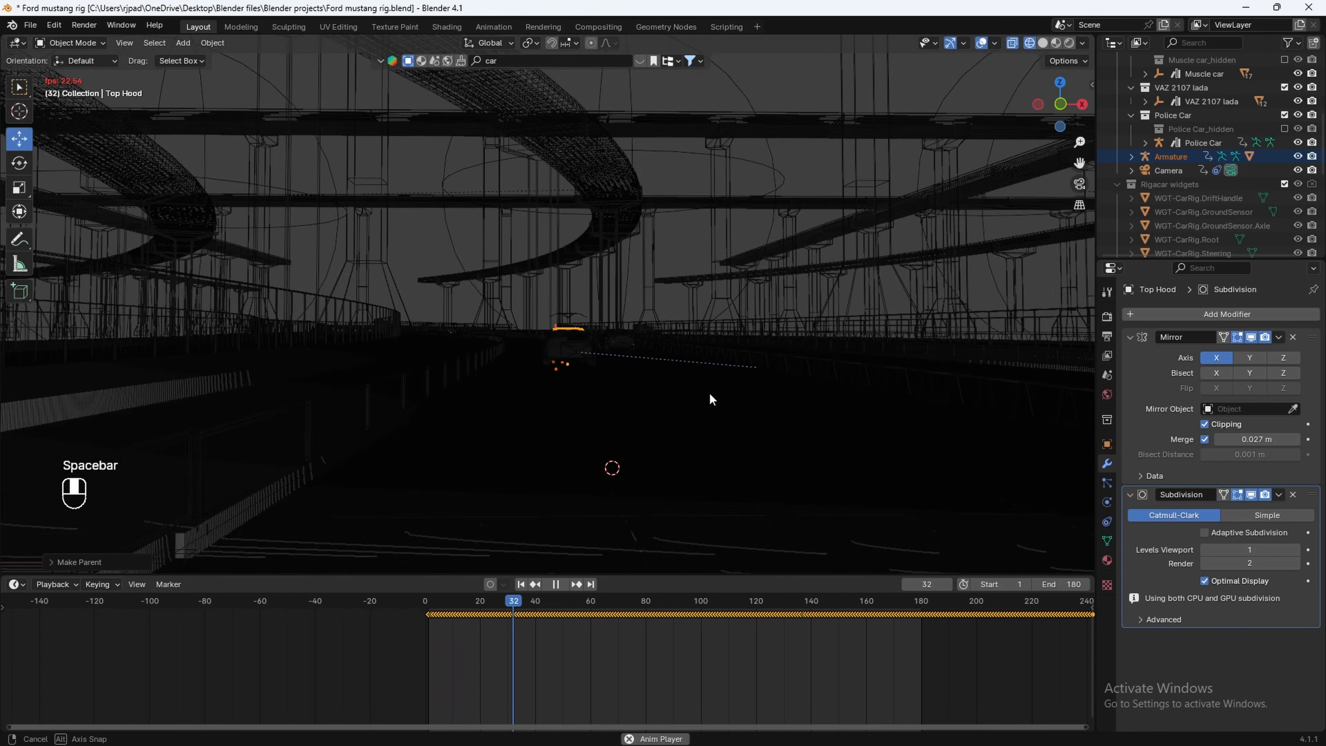
key(space)
key(z)
click(762, 400)
key(space)
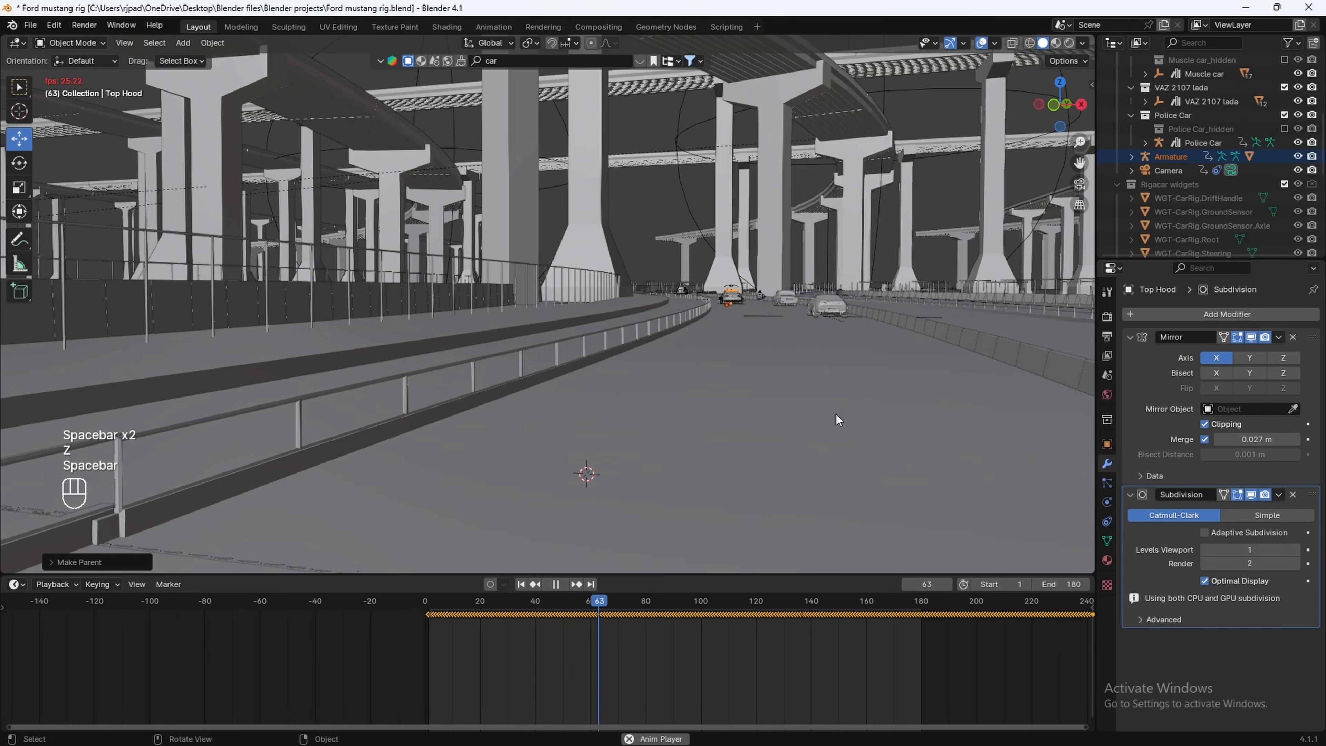
key(space)
drag(642, 605, 615, 606)
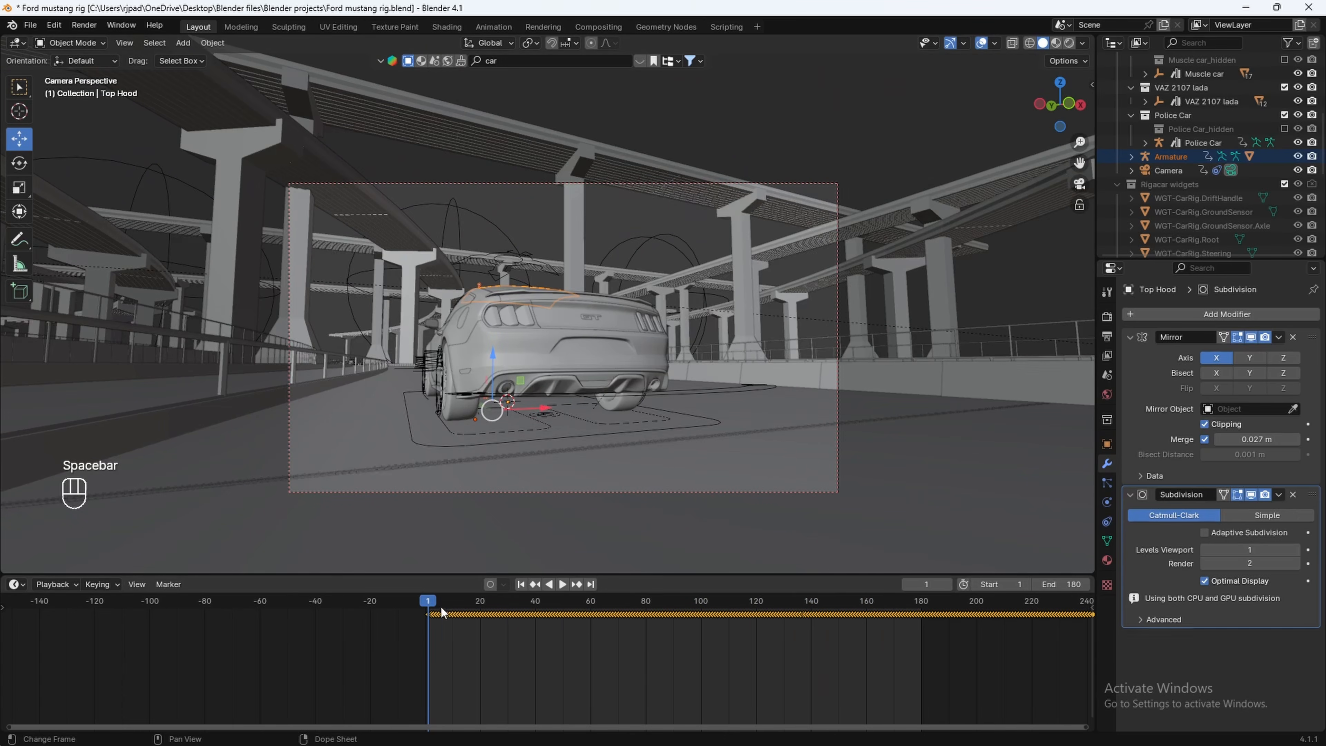
Set the output frame rate to 24 fps with PNG as the file format
click(1107, 336)
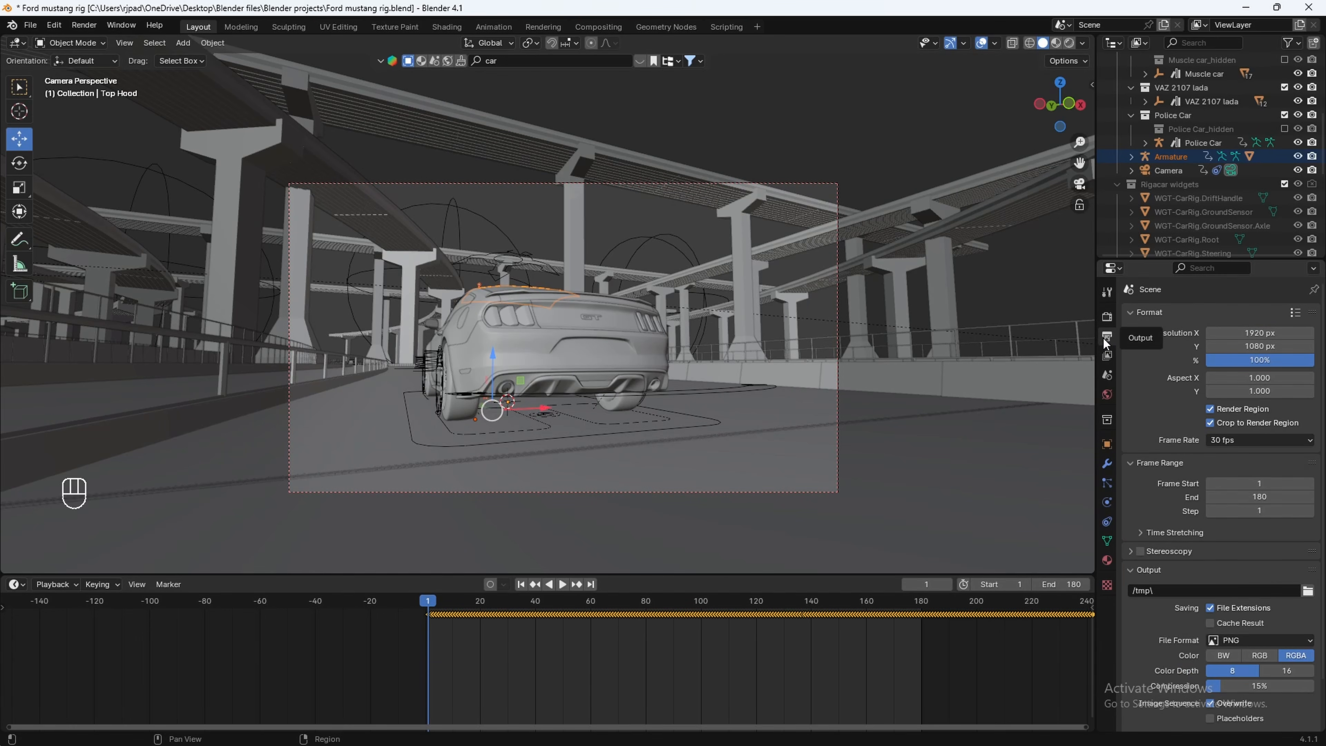
click(1212, 441)
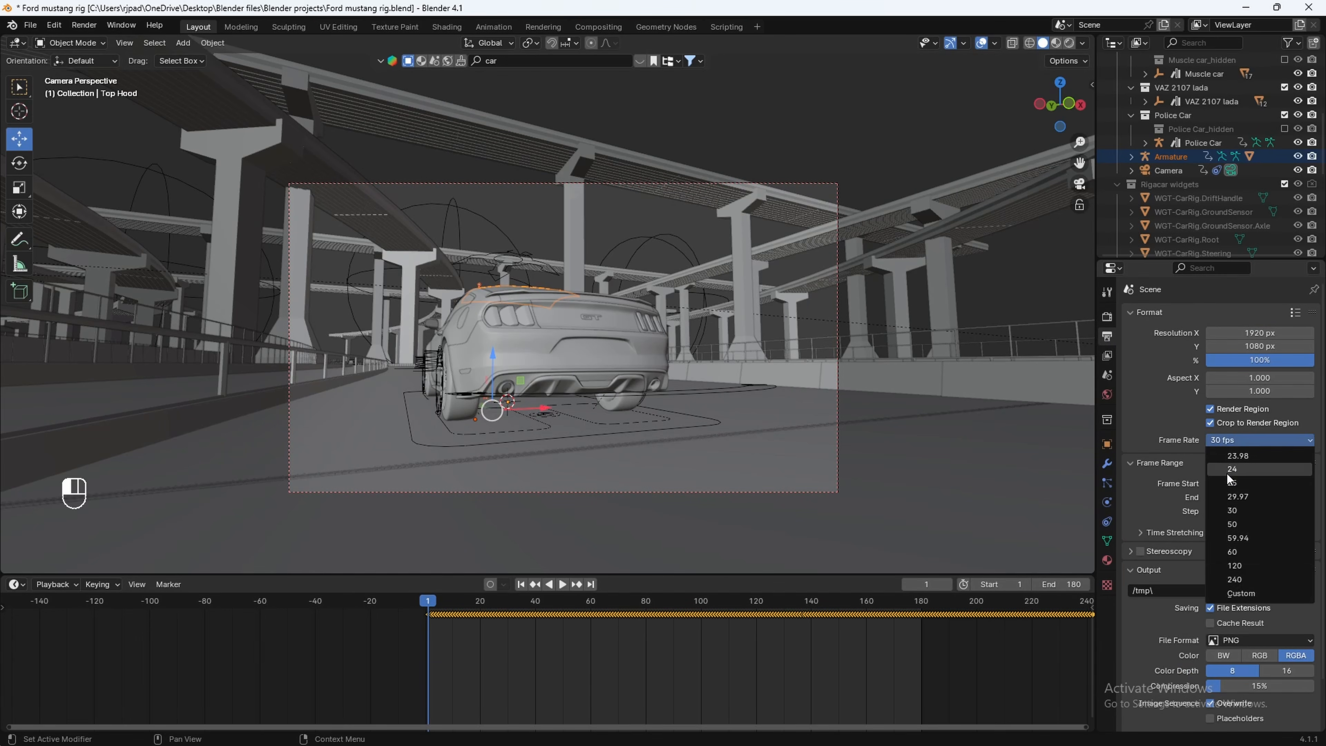
click(1227, 472)
scroll(1248, 580, down, 2)
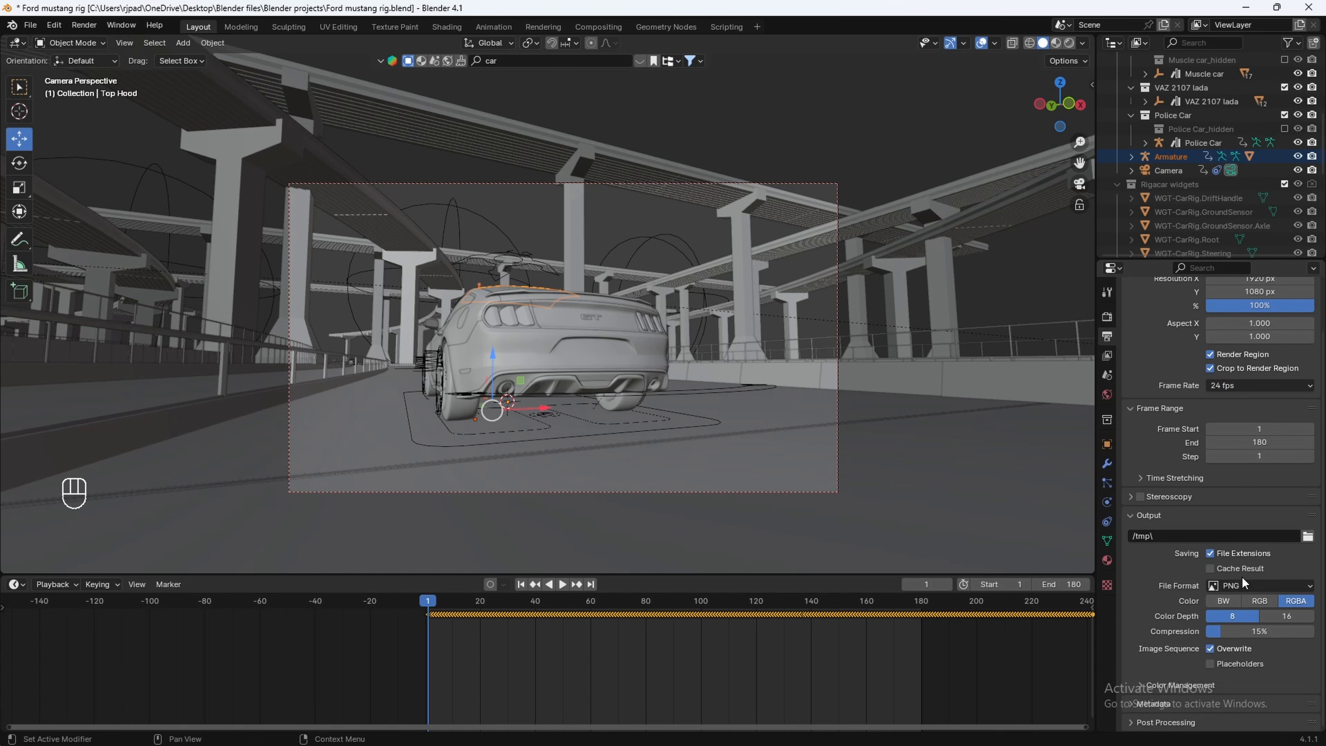
click(1245, 586)
click(1068, 655)
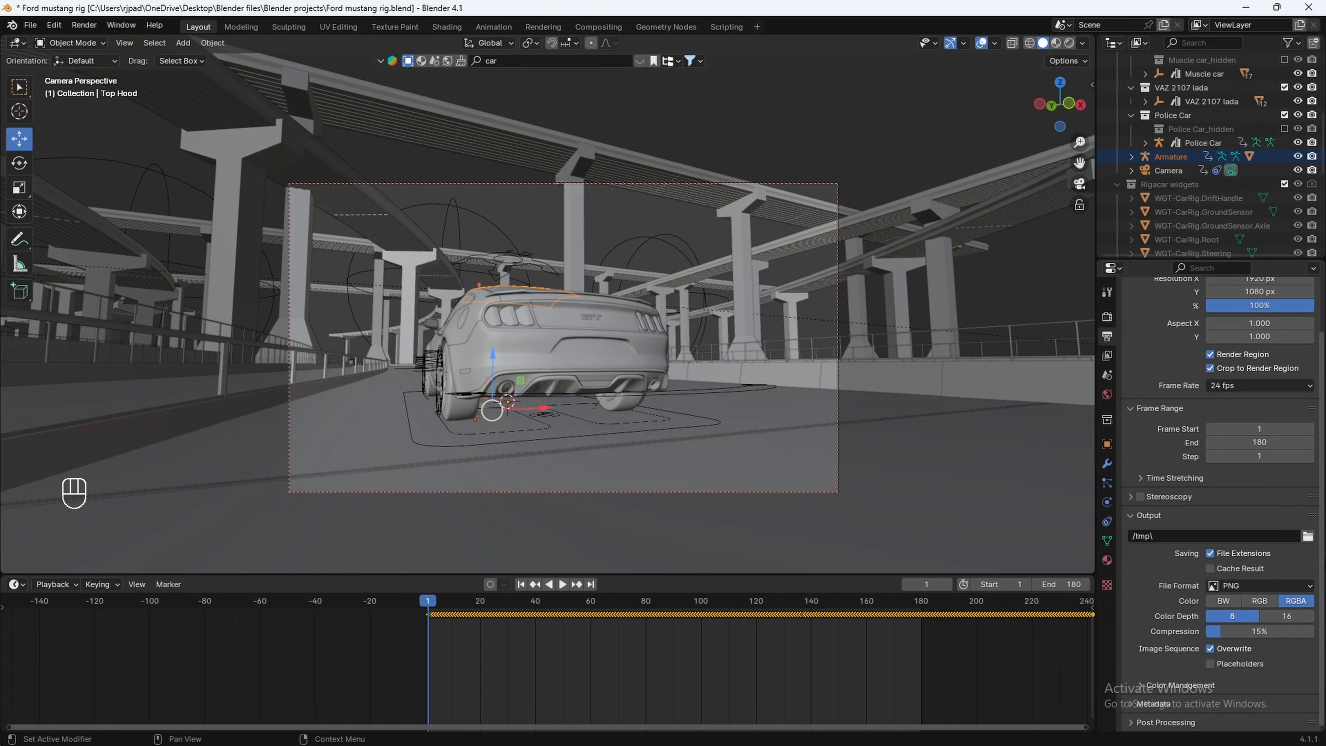
Browse for the render output location and create a folder named "Ford Car Animation" in Blender projects
click(1308, 536)
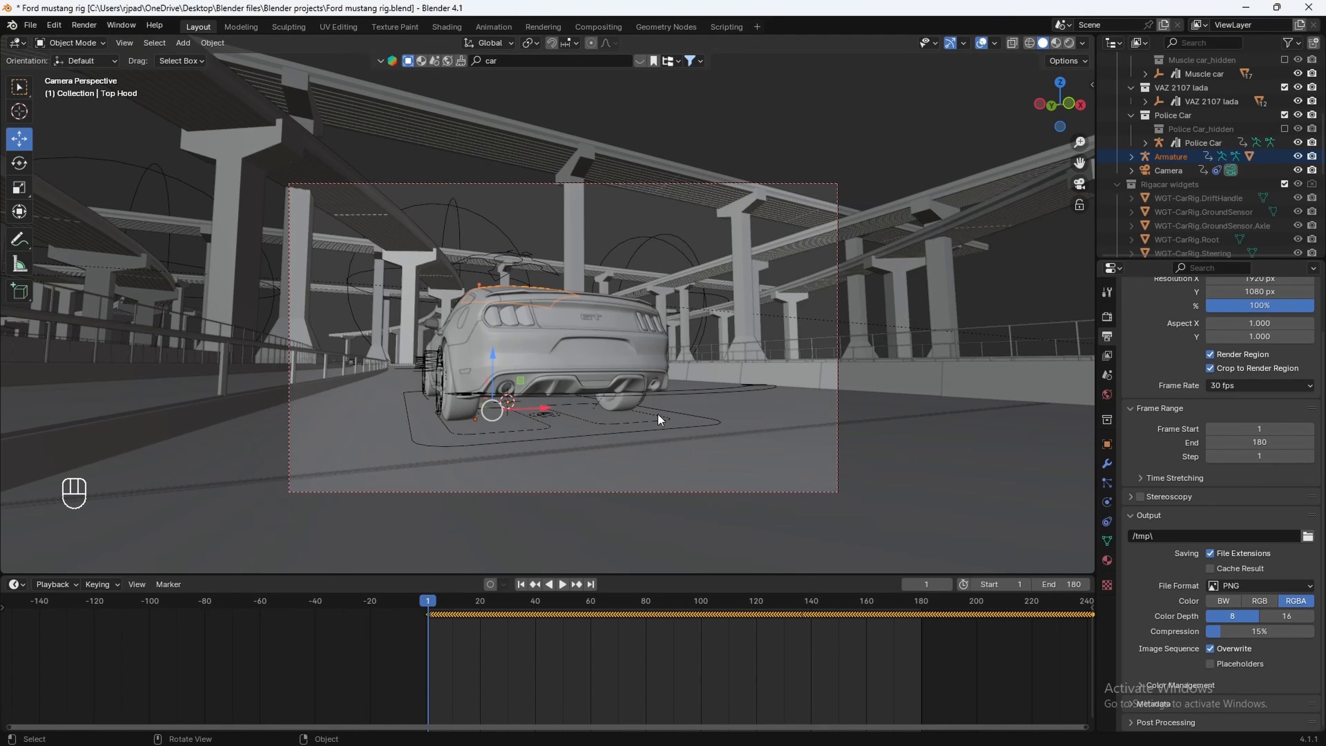
click(1308, 536)
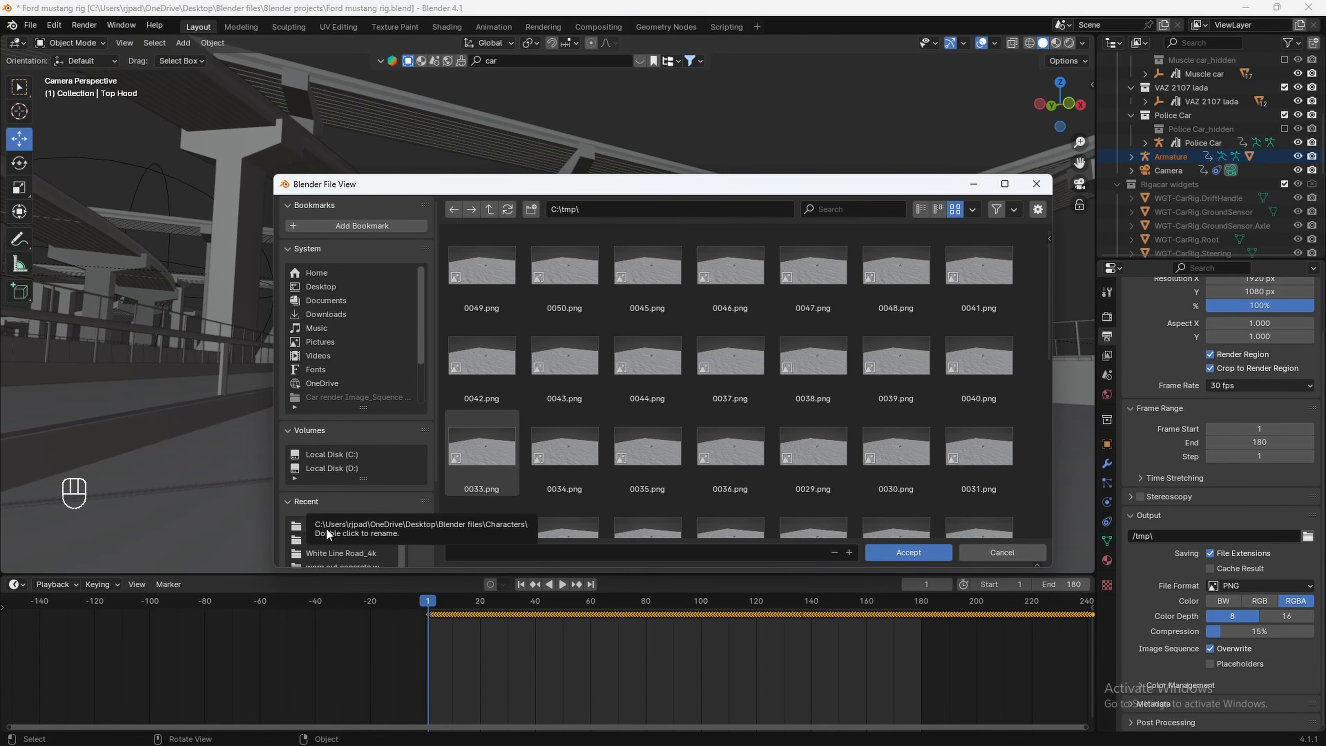
click(490, 212)
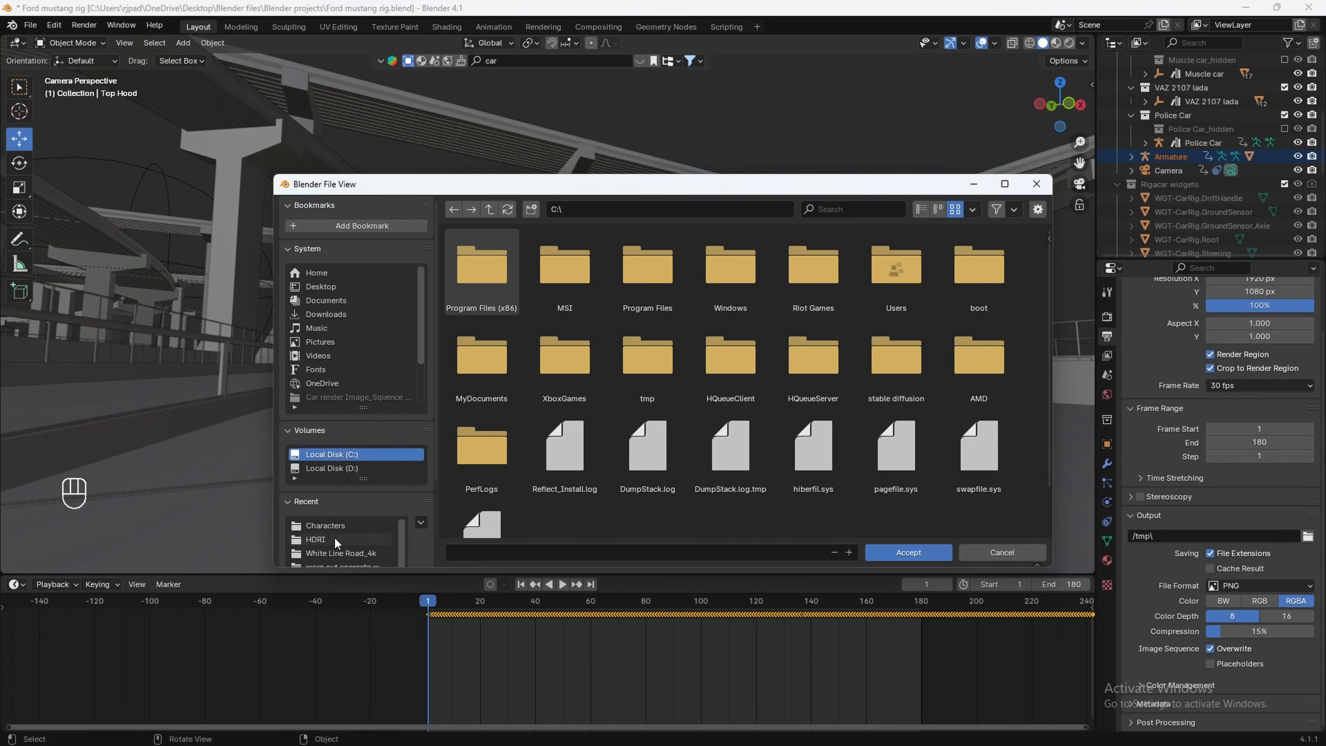
click(337, 526)
click(491, 210)
double_click(479, 277)
click(533, 209)
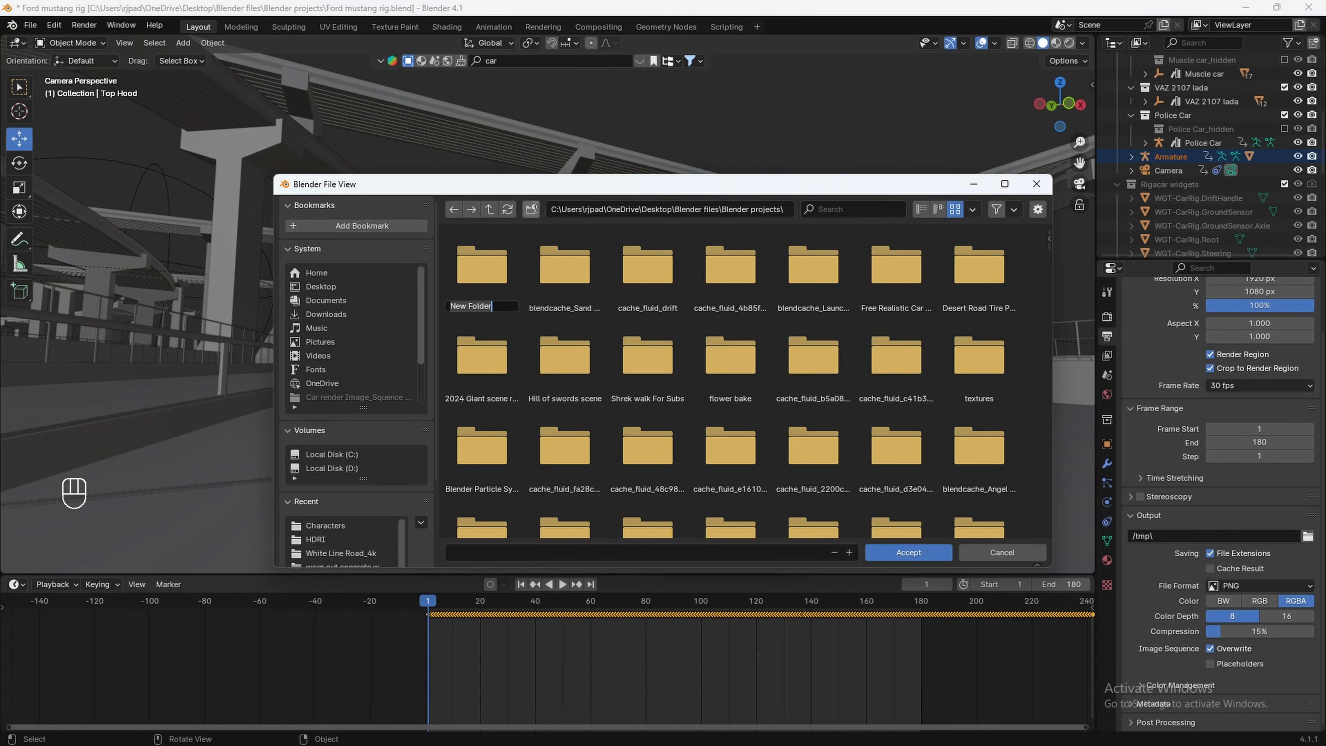
text(Ford Car Animation)
key(Return)
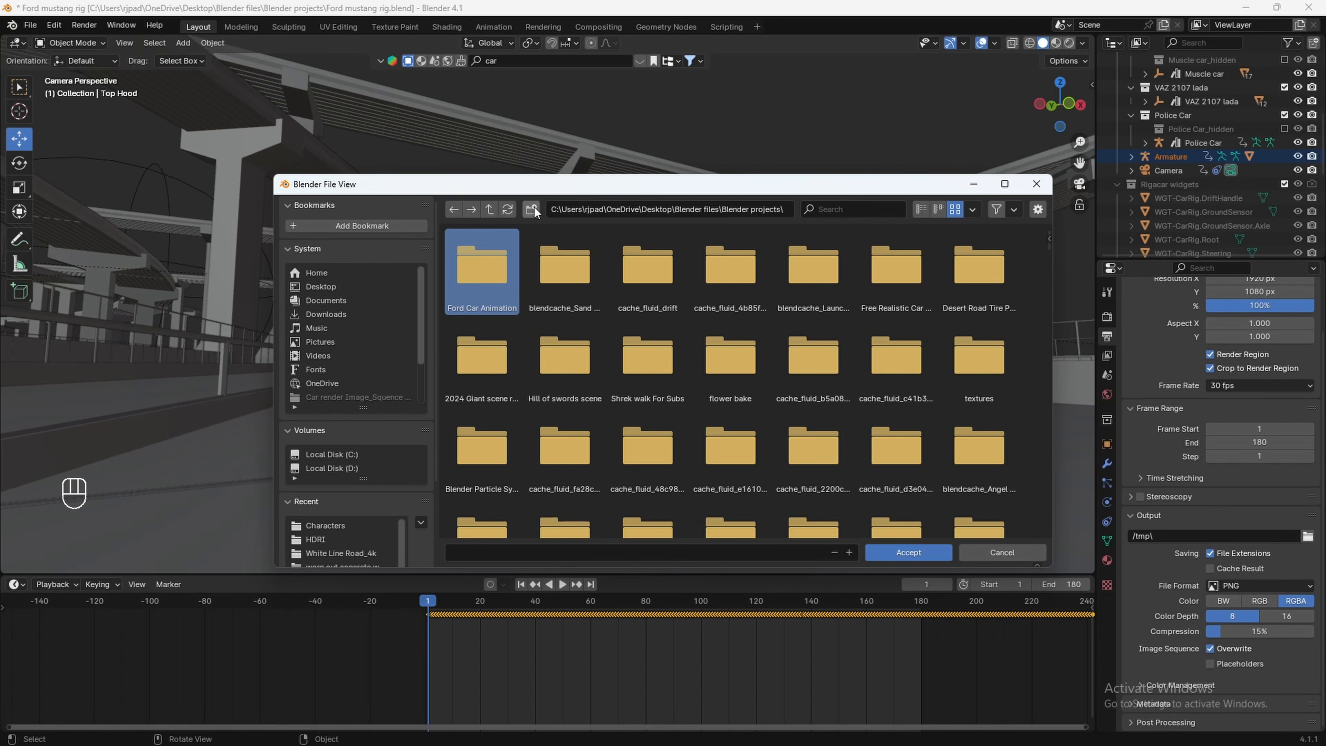
Create a "clips" folder inside "Ford Car Animation" with a "Shot 1" subfolder, and accept "Shot 1" as the render output location
double_click(477, 282)
click(531, 210)
text(clips)
key(Return)
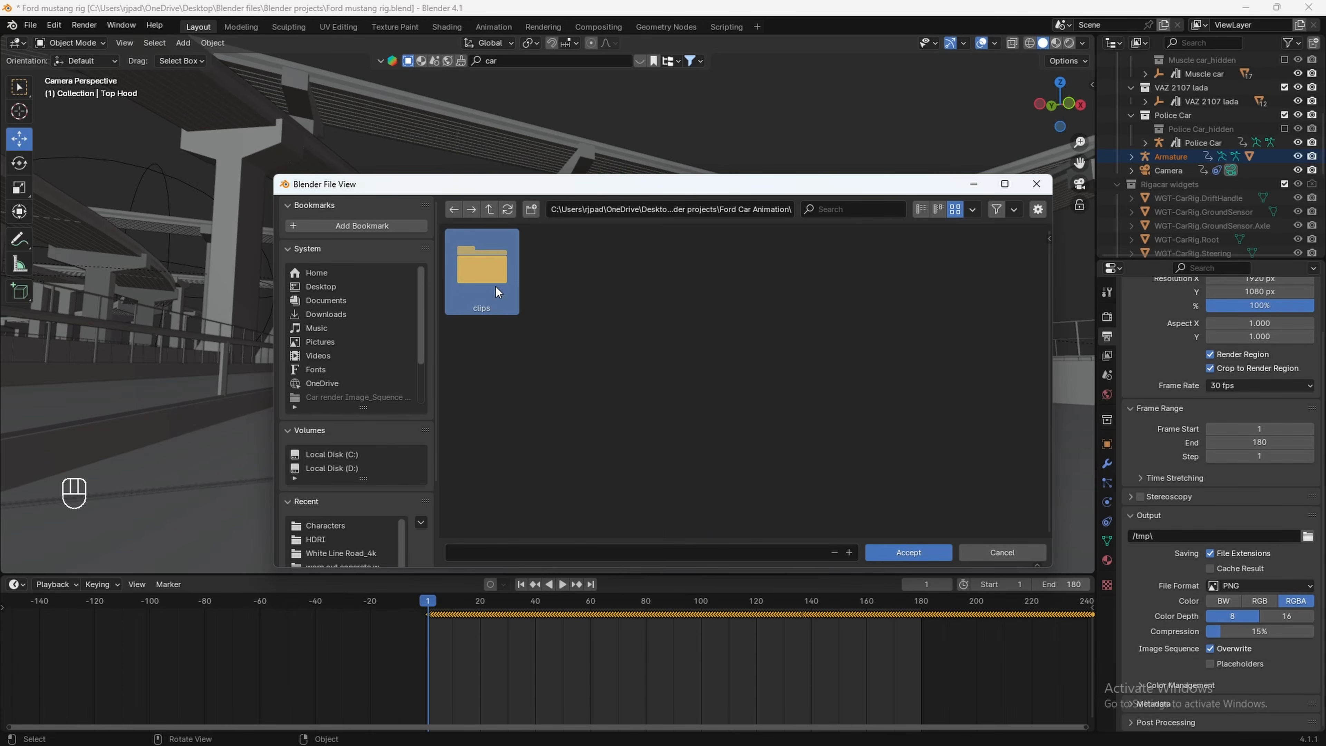
double_click(495, 286)
click(531, 210)
text(Shot 1)
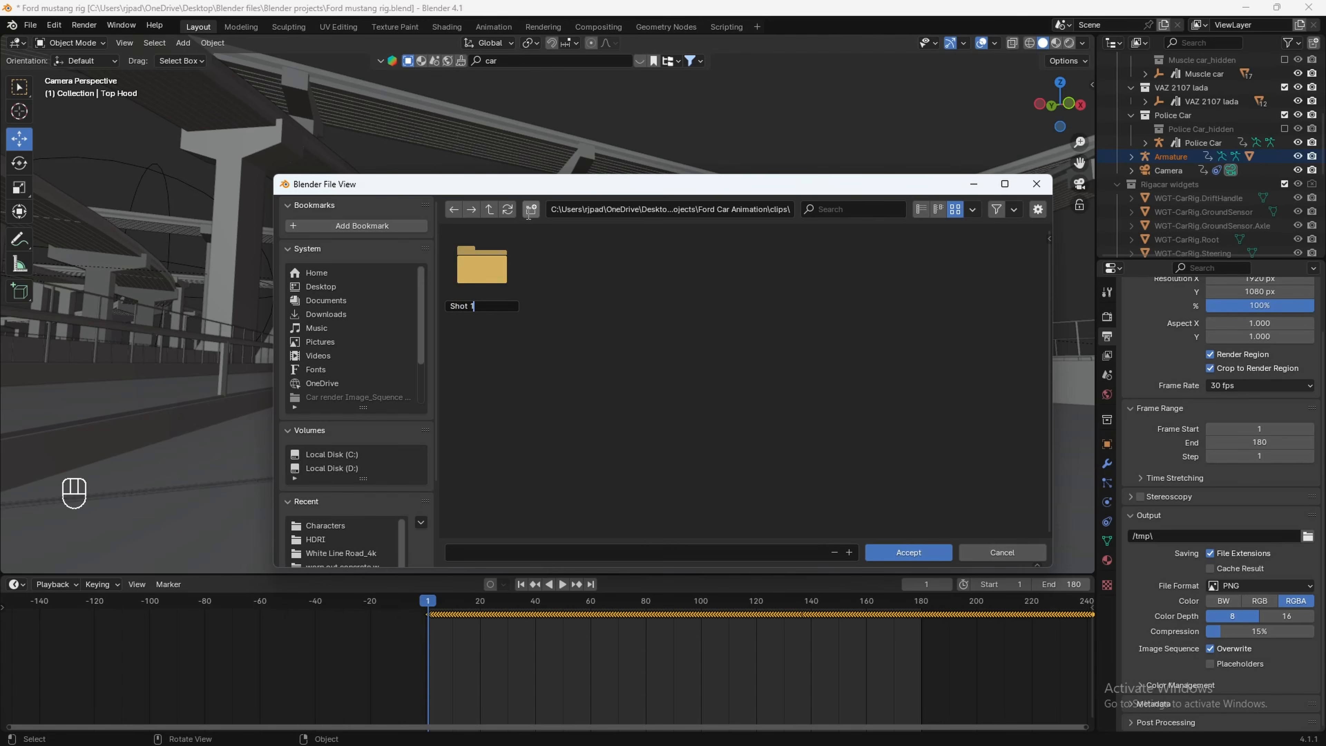
key(Return)
double_click(491, 270)
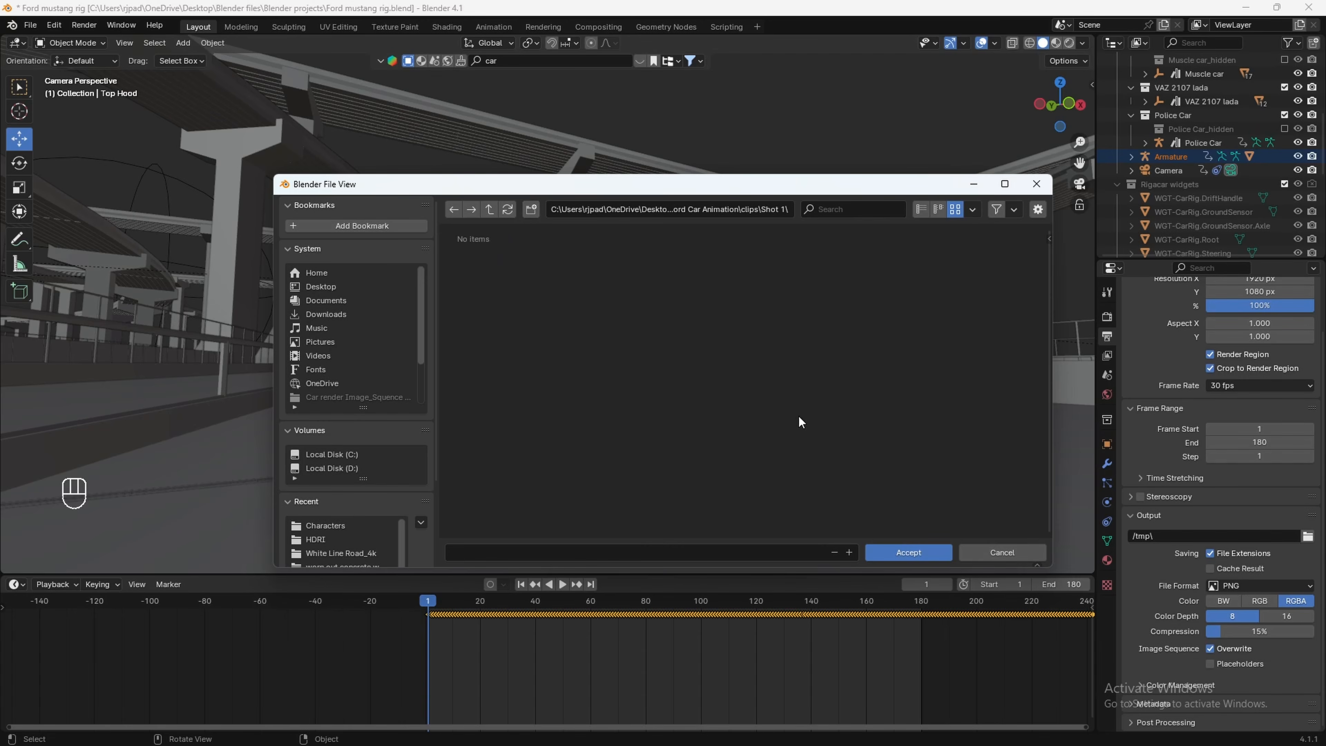
click(916, 553)
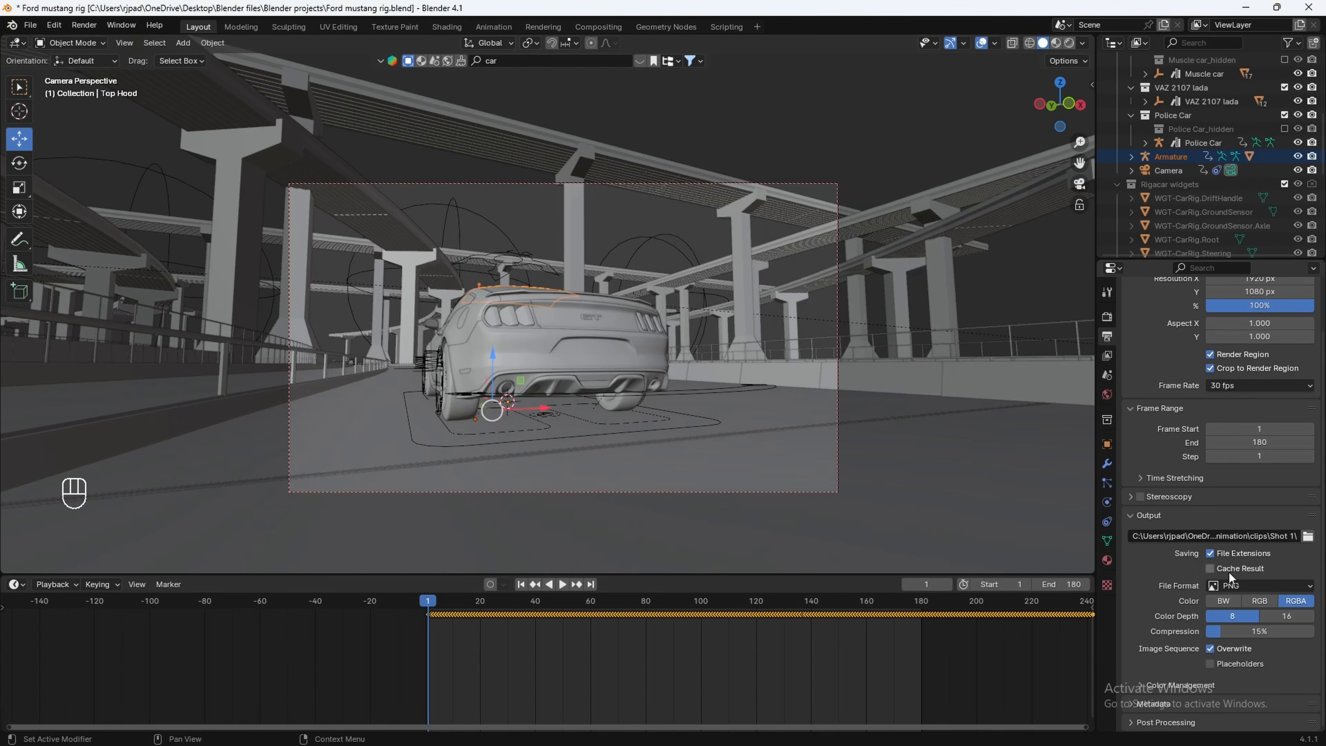
Set the scene's output frame rate to 24 fps
scroll(1238, 429, up, 3)
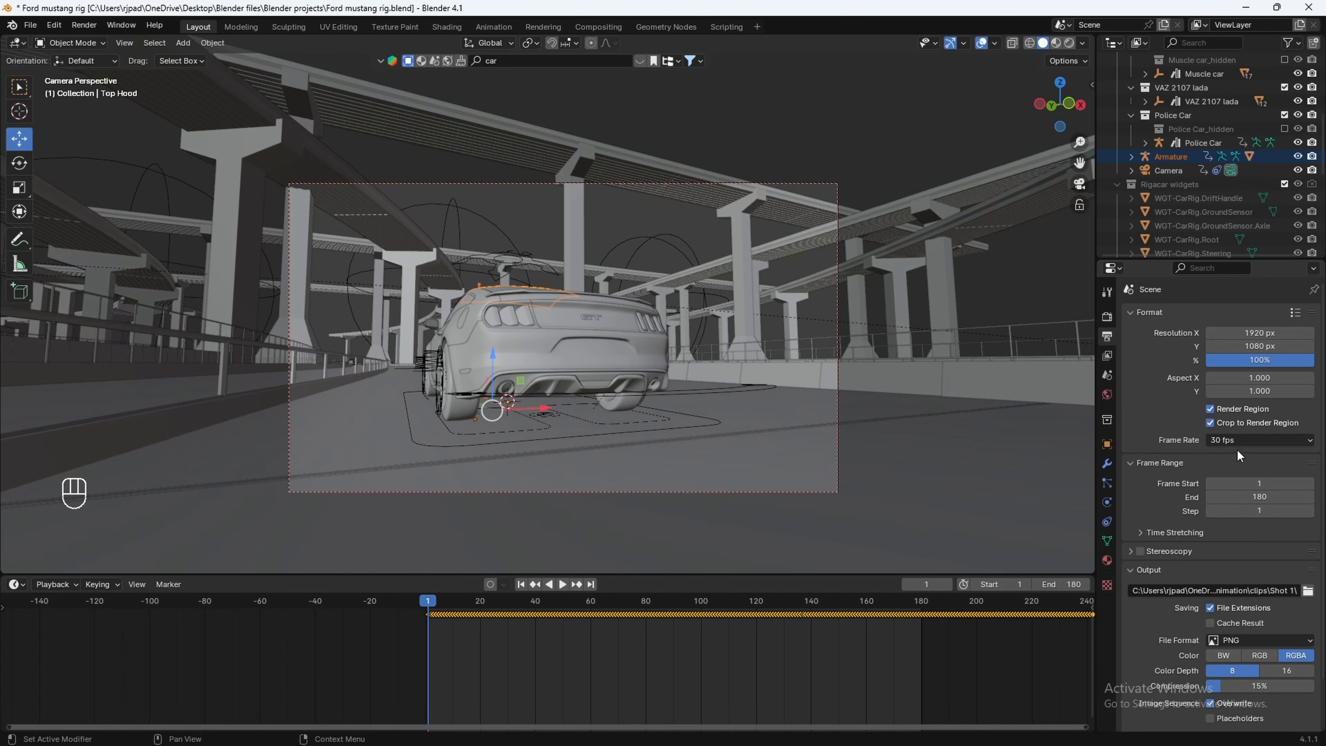
click(1231, 439)
click(1237, 470)
scroll(1239, 622, down, 2)
scroll(1239, 622, up, 2)
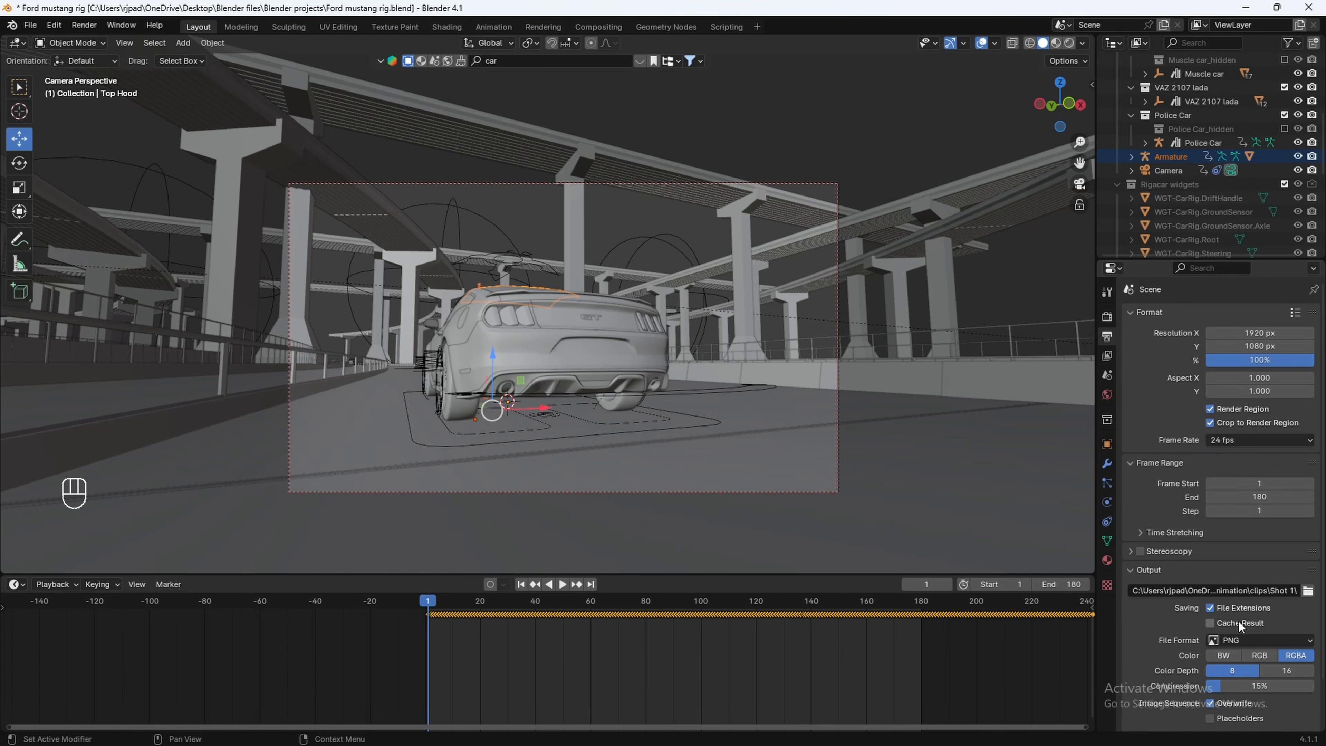
Set the Cycles maximum samples for the final render to 300
click(1108, 317)
scroll(1184, 462, down, 2)
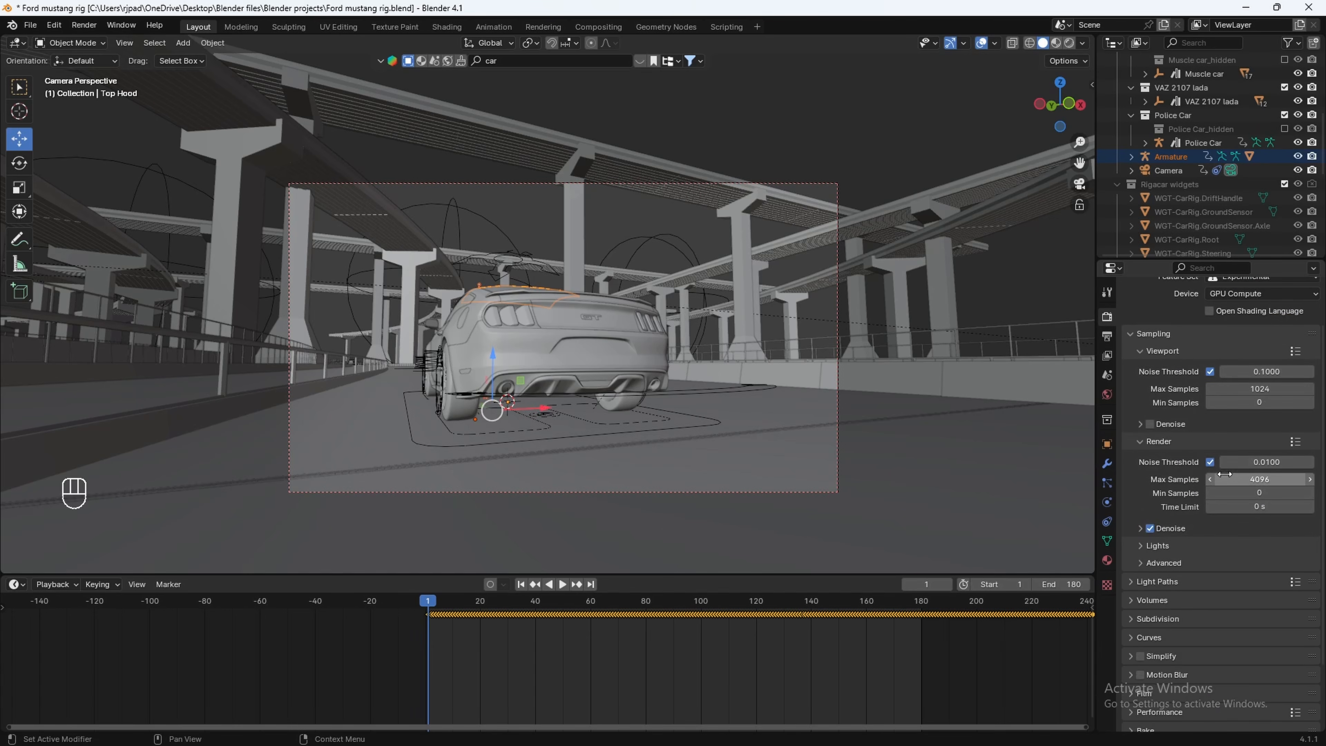
click(1232, 478)
text(300)
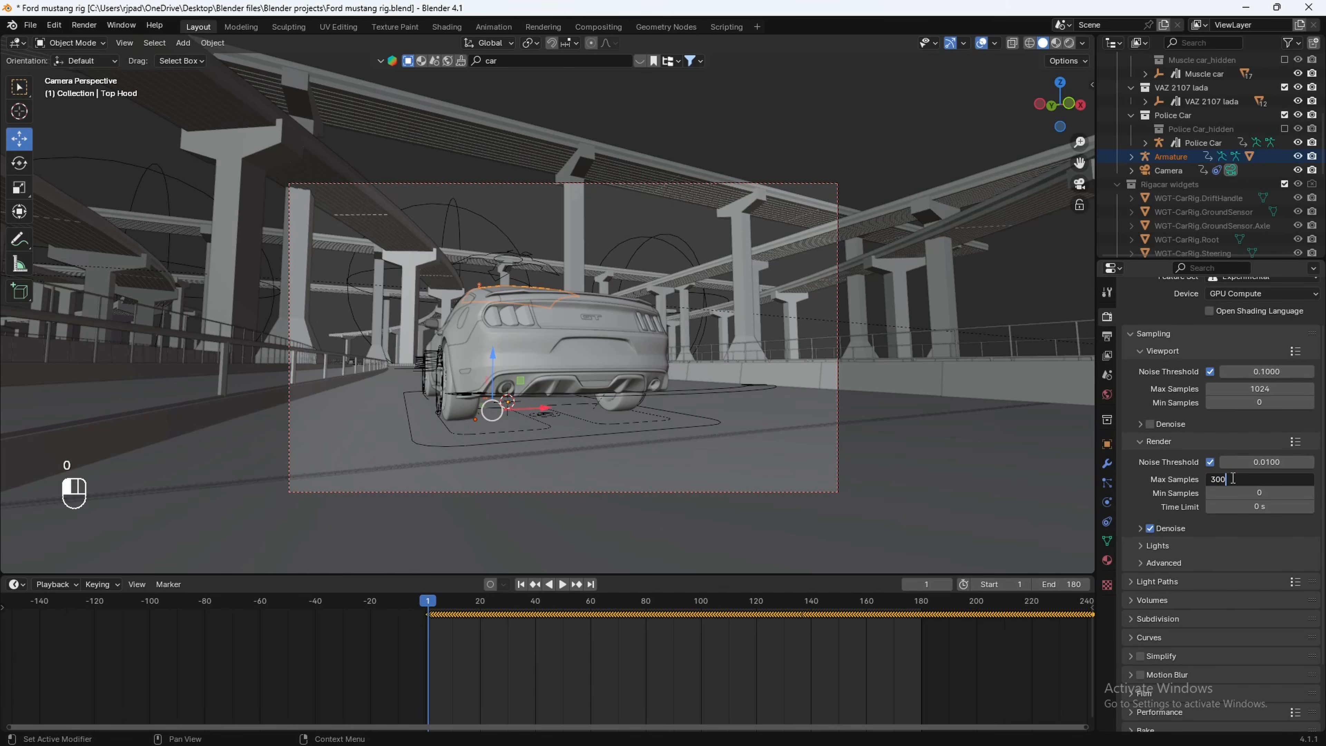
key(Return)
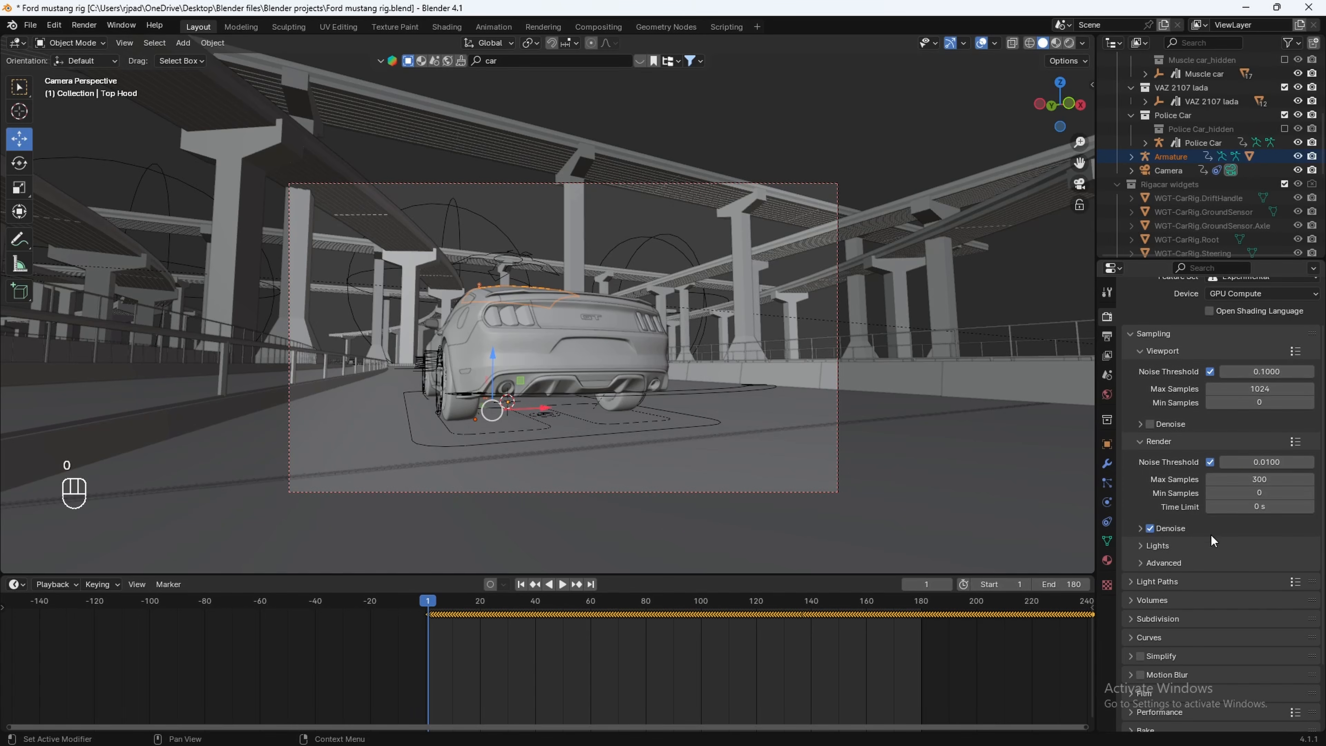
Enable GPU use for the OpenImageDenoise denoiser in the final render settings
scroll(1169, 549, down, 3)
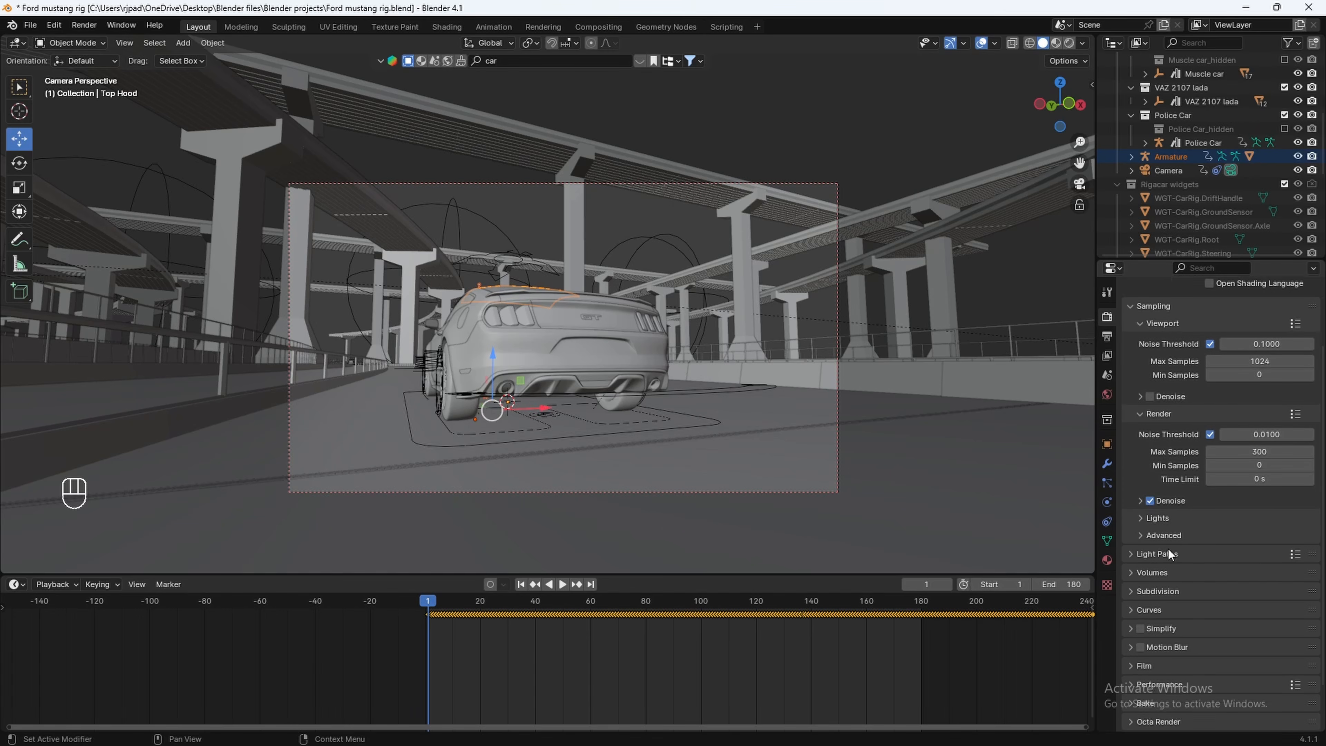
click(1140, 473)
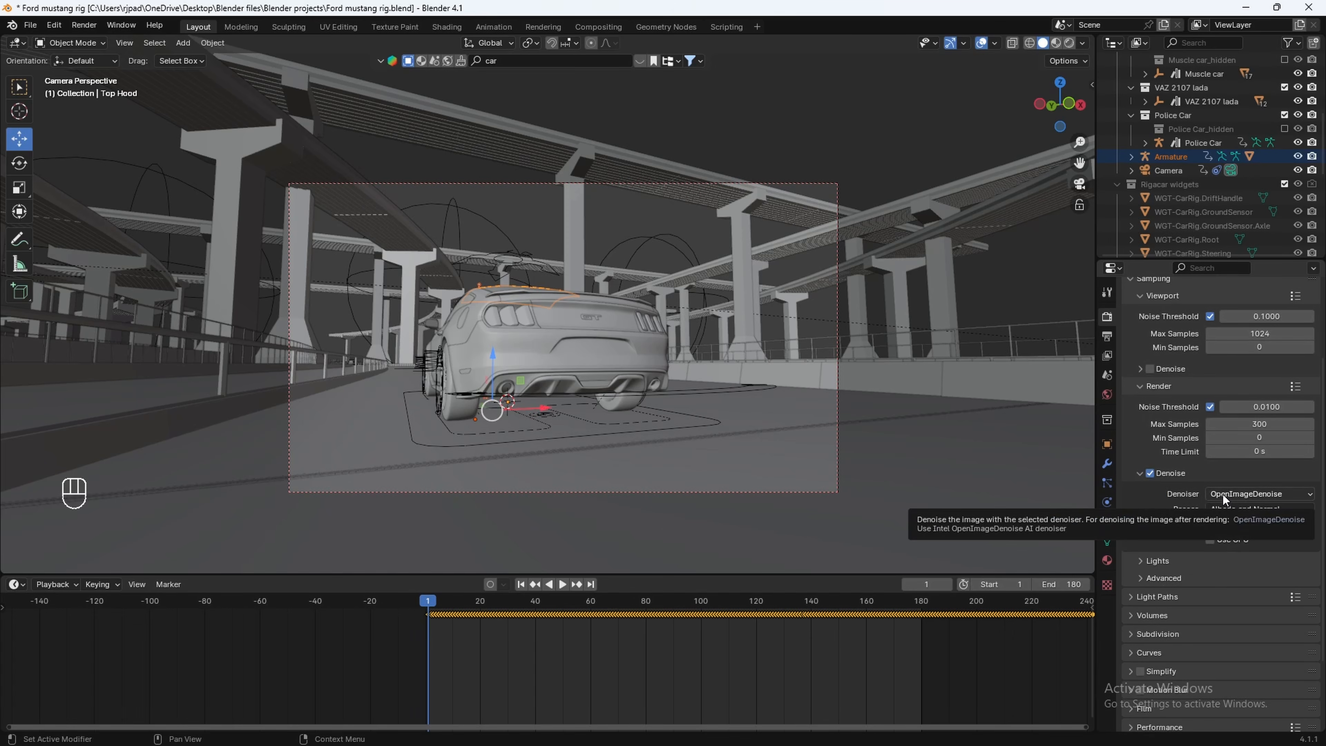
click(1209, 540)
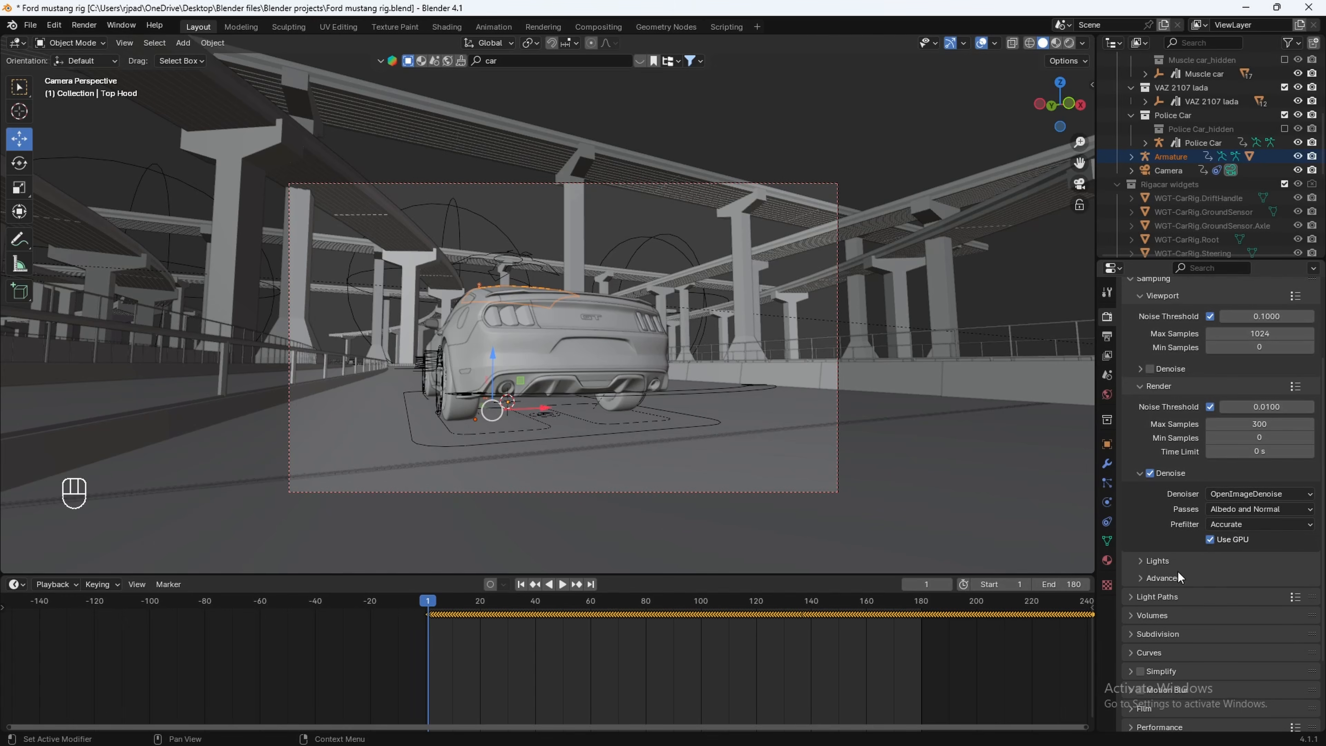
Enable motion blur for the render and review the tiling and Persistent Data settings under Performance
scroll(1177, 575, down, 4)
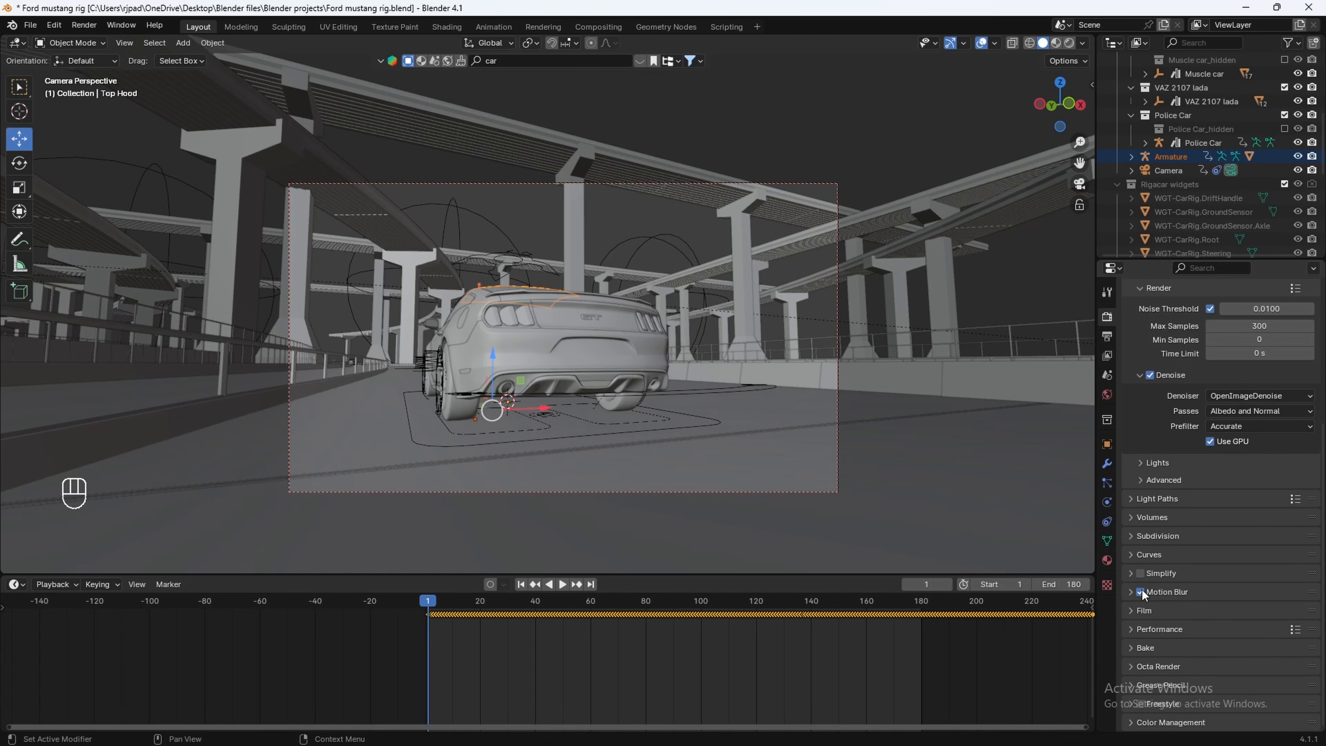
click(1153, 629)
scroll(1175, 628, down, 8)
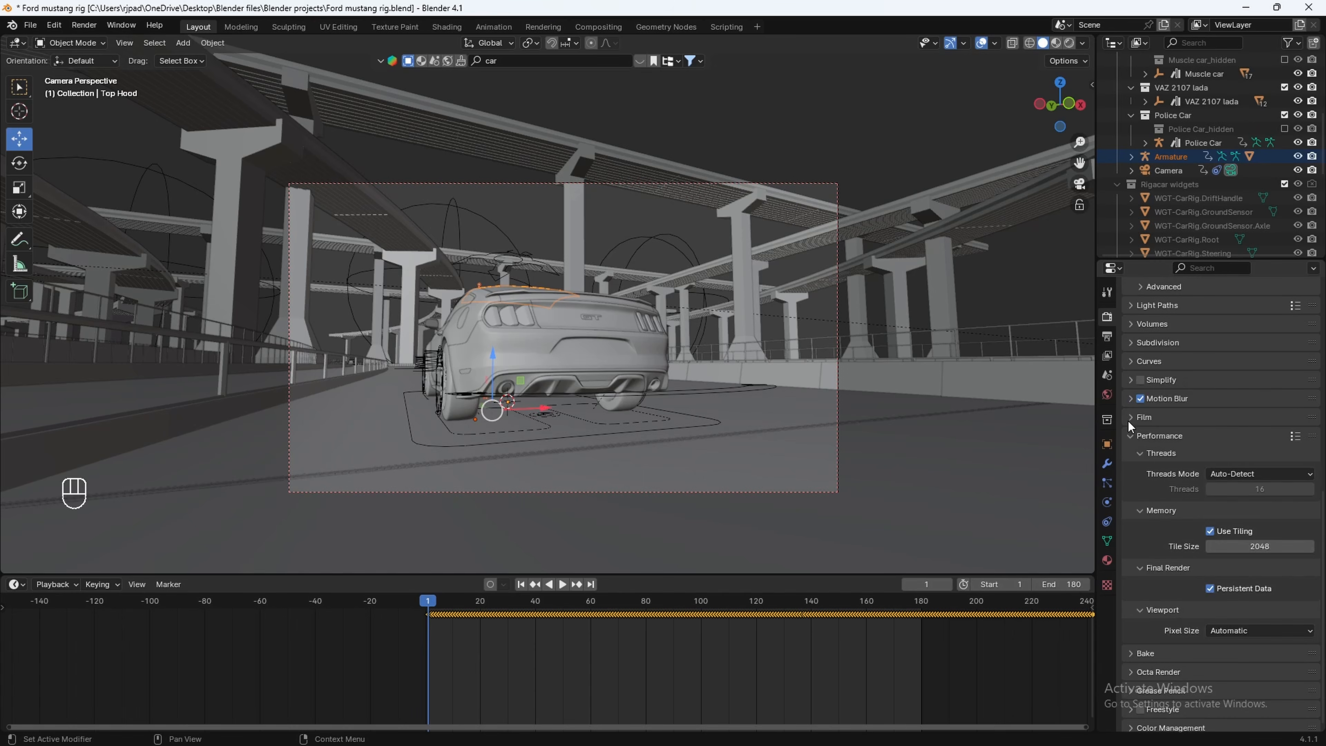
click(1131, 436)
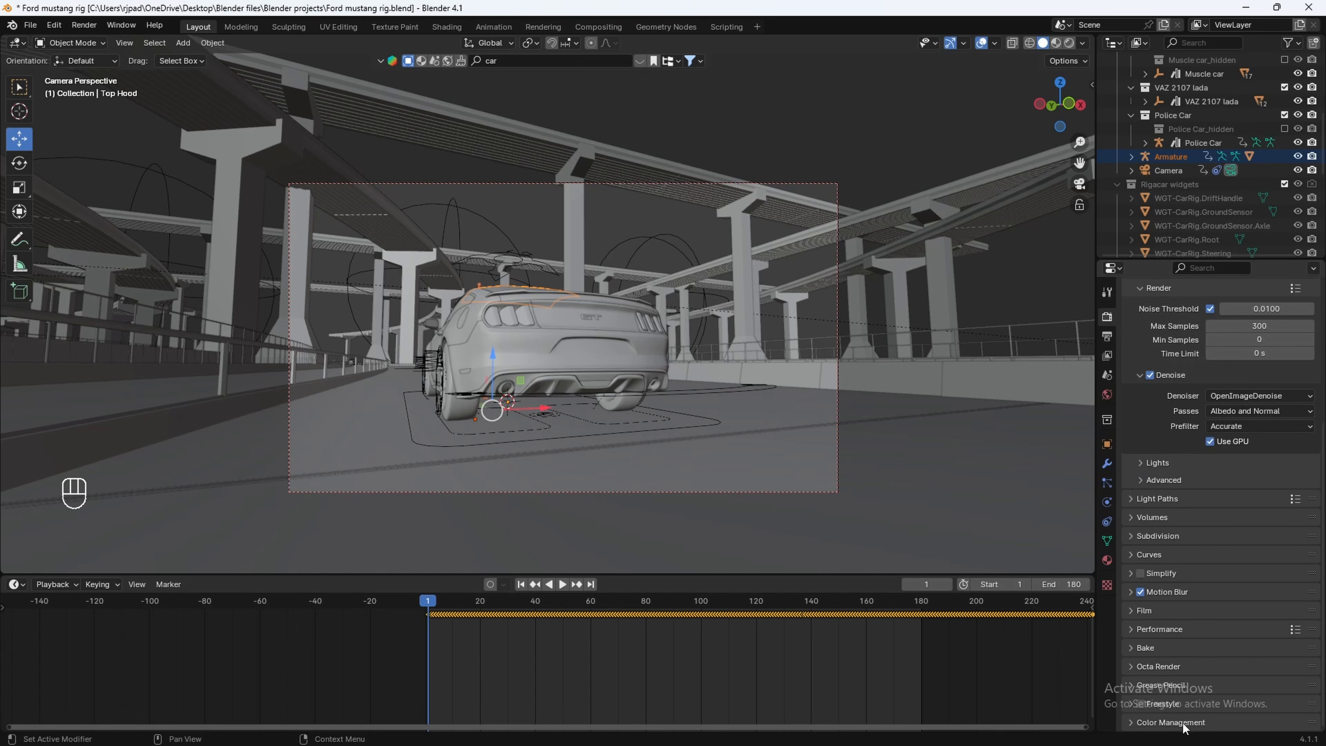
Adjust the render's display options in Color Management
click(1171, 723)
scroll(1193, 680, down, 6)
click(1223, 617)
click(1225, 649)
scroll(1246, 590, up, 8)
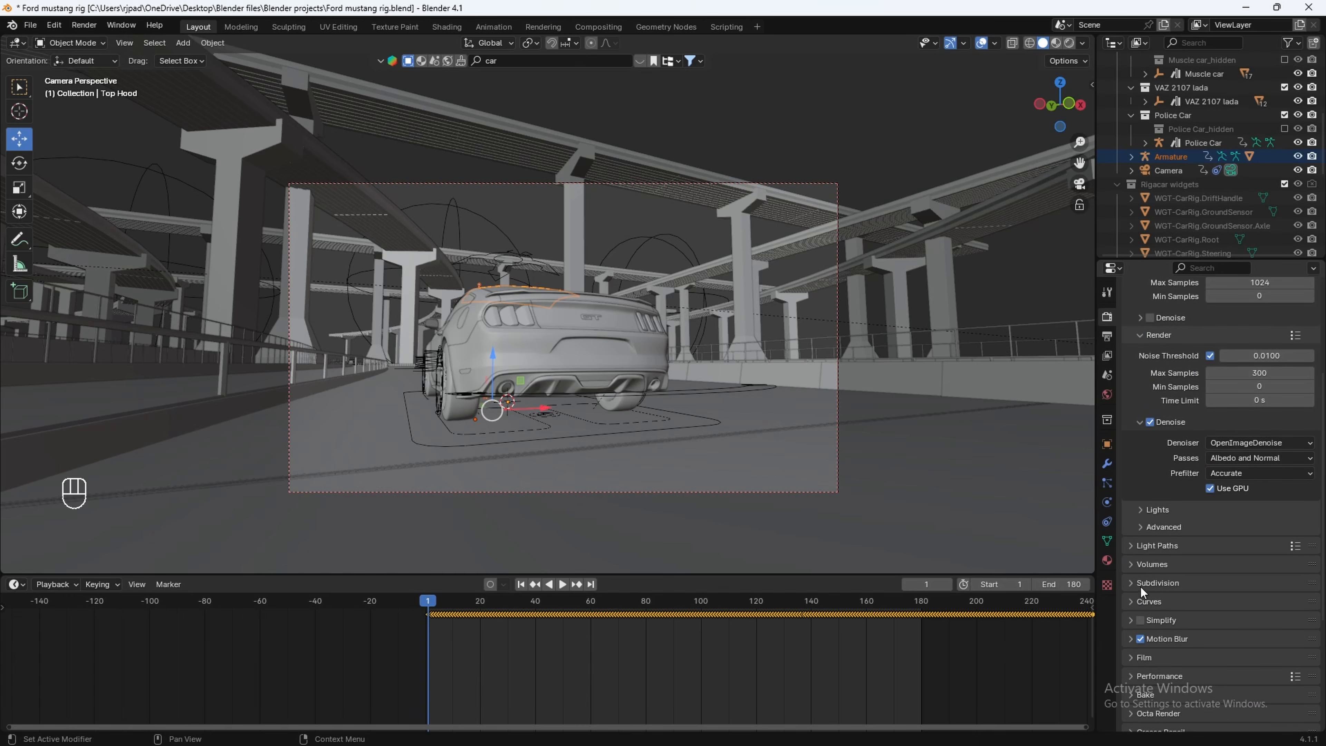
Start rendering the animation
key(ctrl+Tab)
click(84, 26)
click(96, 57)
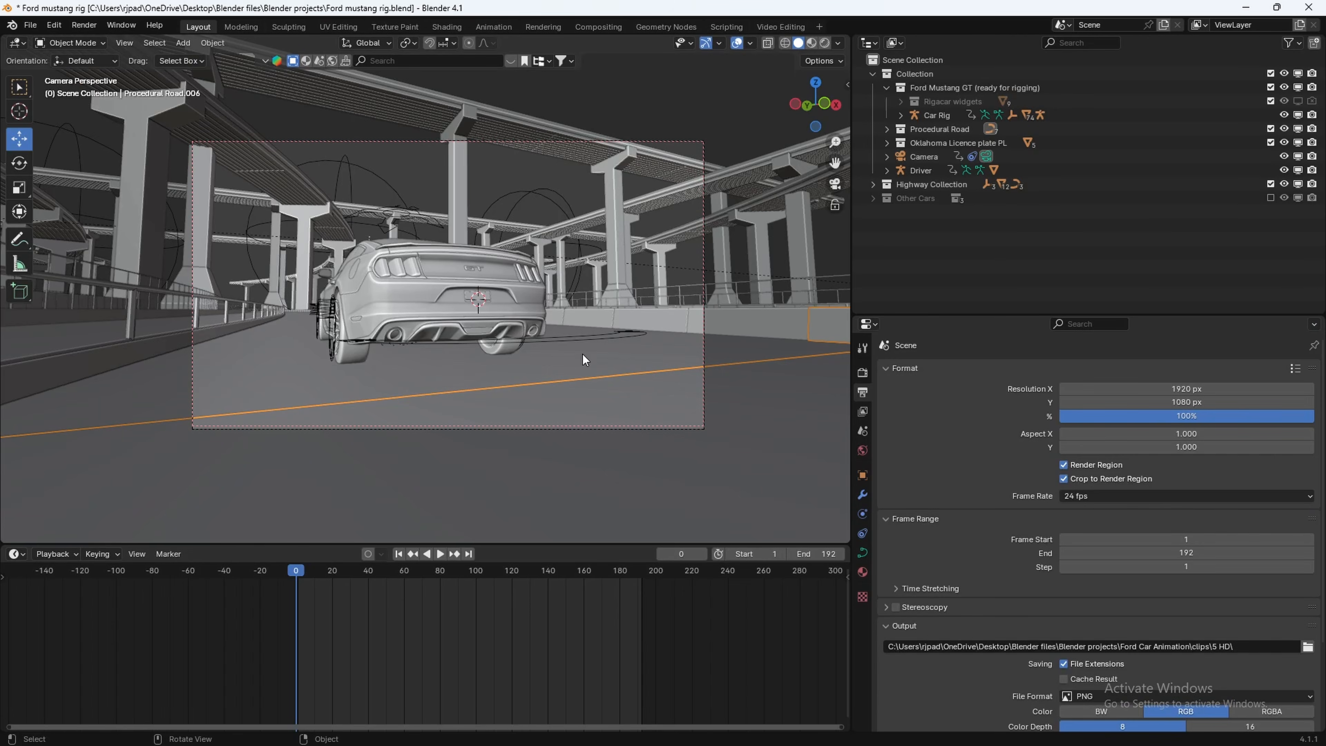
Add a Video Editing workspace and move the sequencer playhead to frame 1
click(819, 28)
mouse_move(815, 110)
click(890, 120)
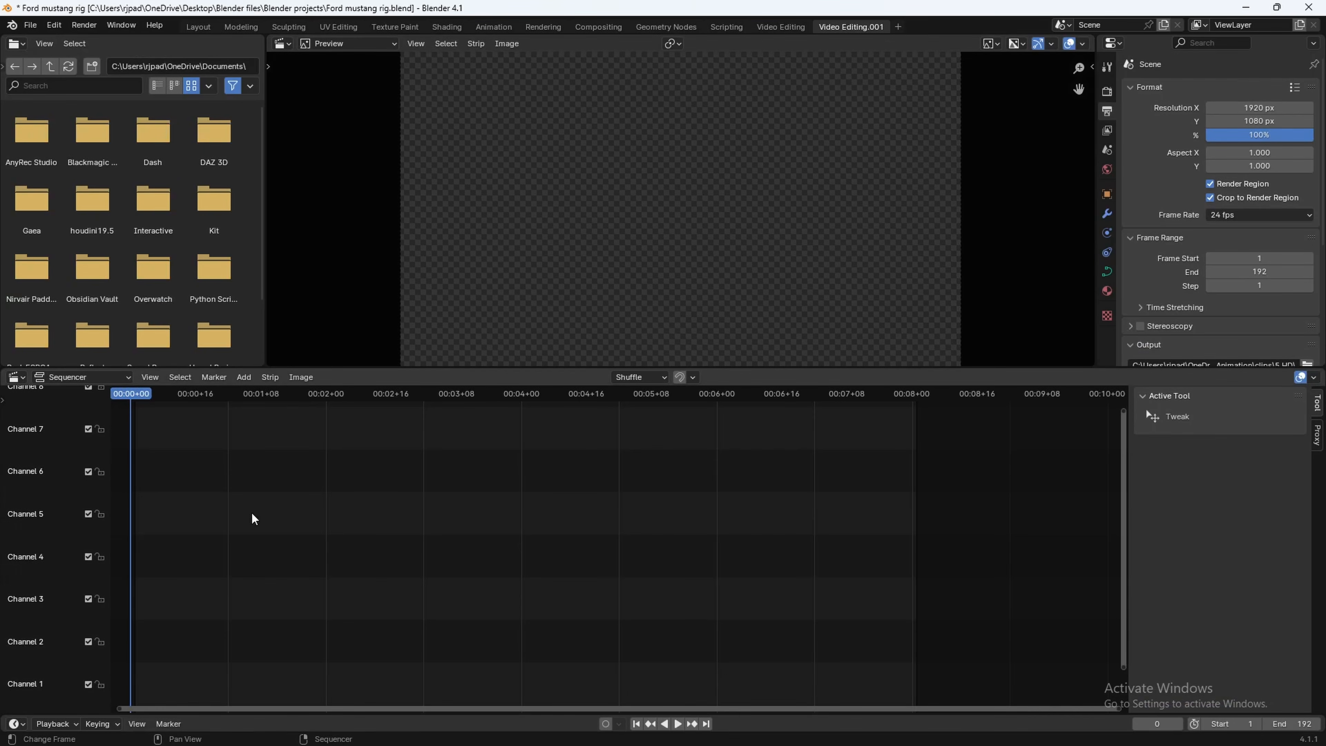
click(135, 400)
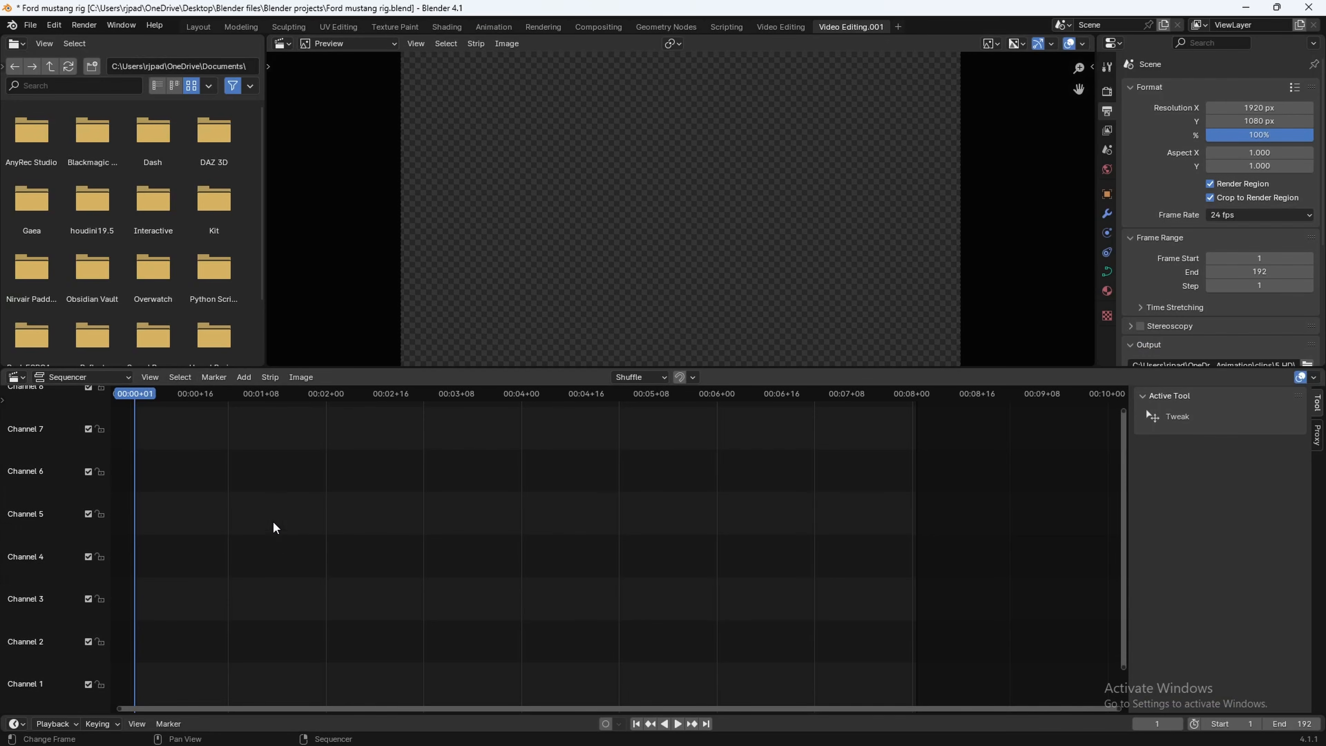
Add all rendered PNG frames from the "5 HD" folder as an image strip in channel 1 and briefly preview it
click(244, 377)
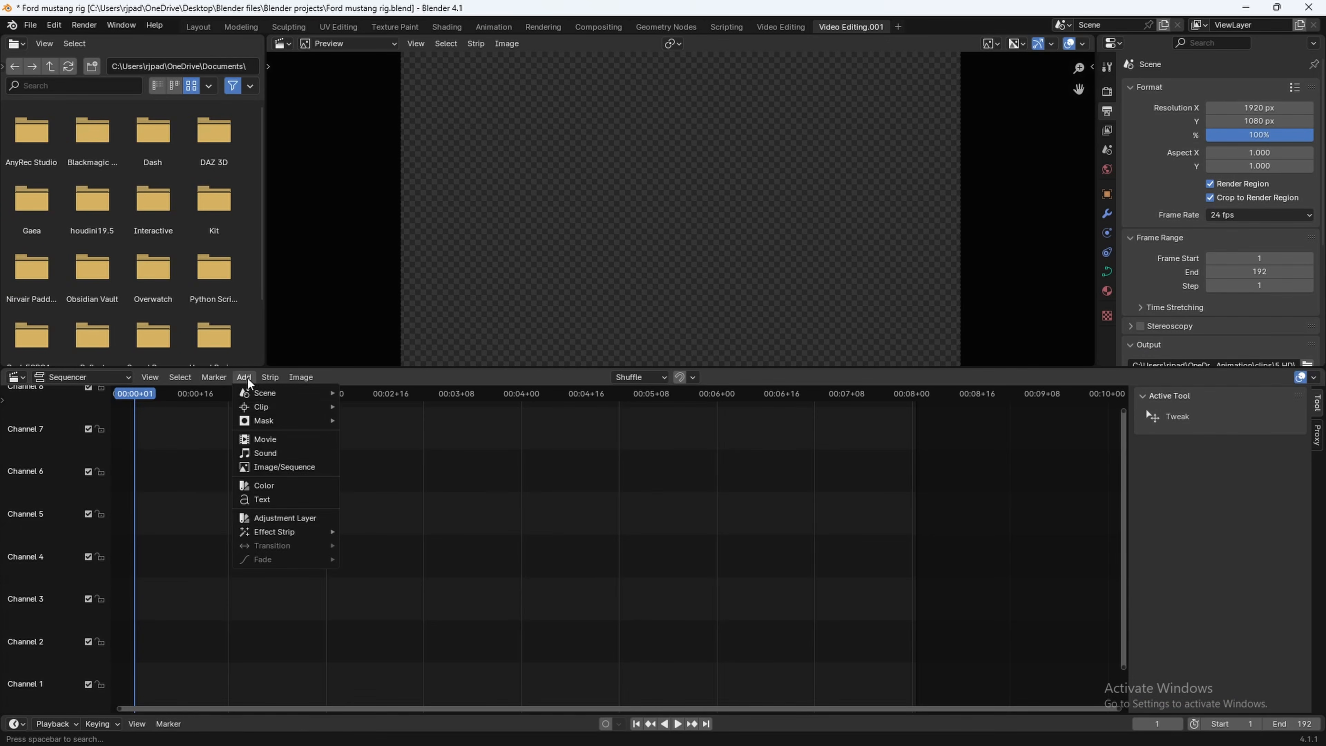
click(291, 468)
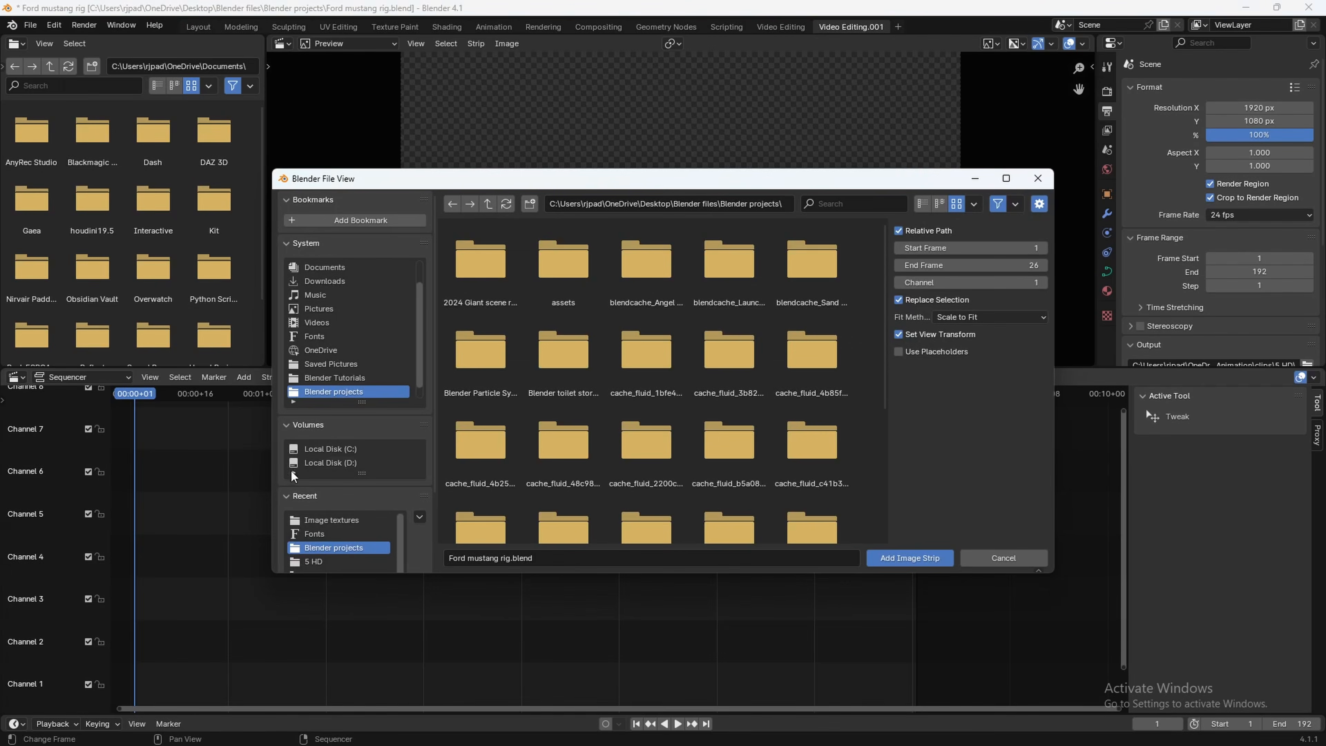
click(340, 561)
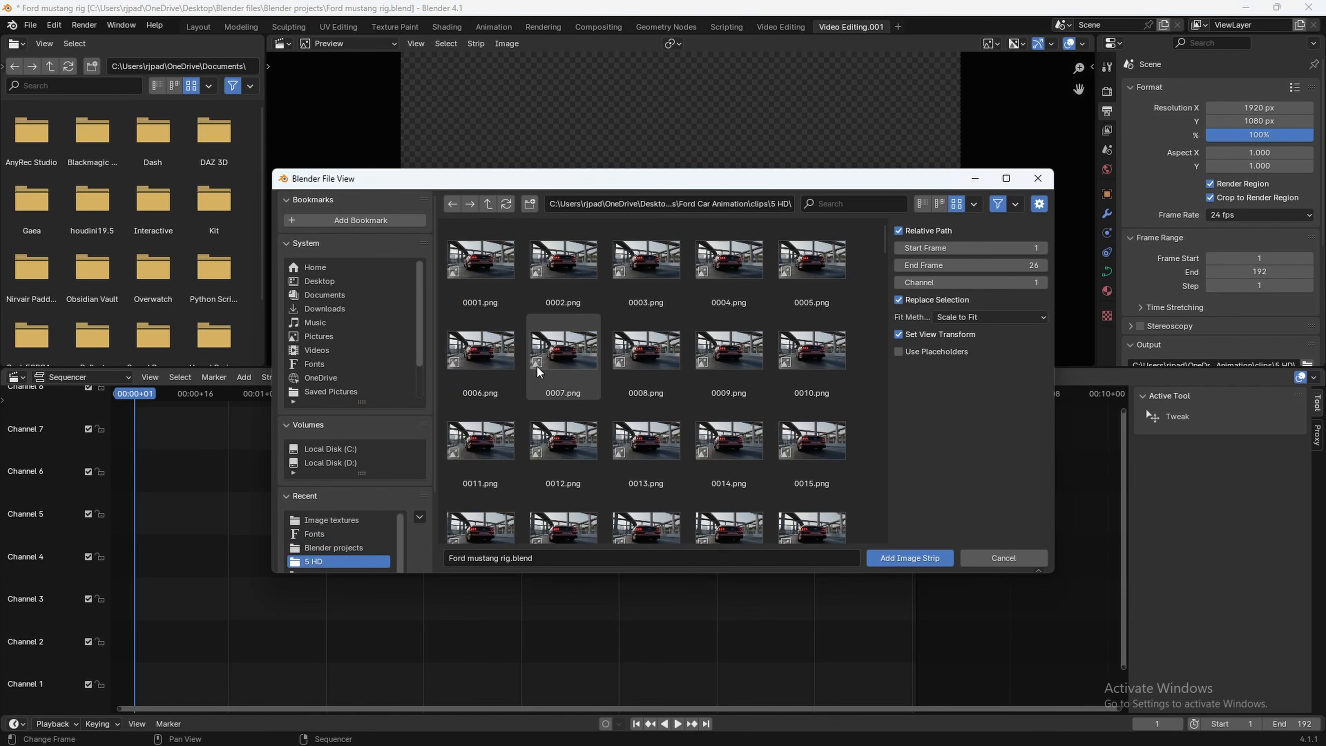
scroll(683, 356, down, 1)
scroll(683, 355, up, 1)
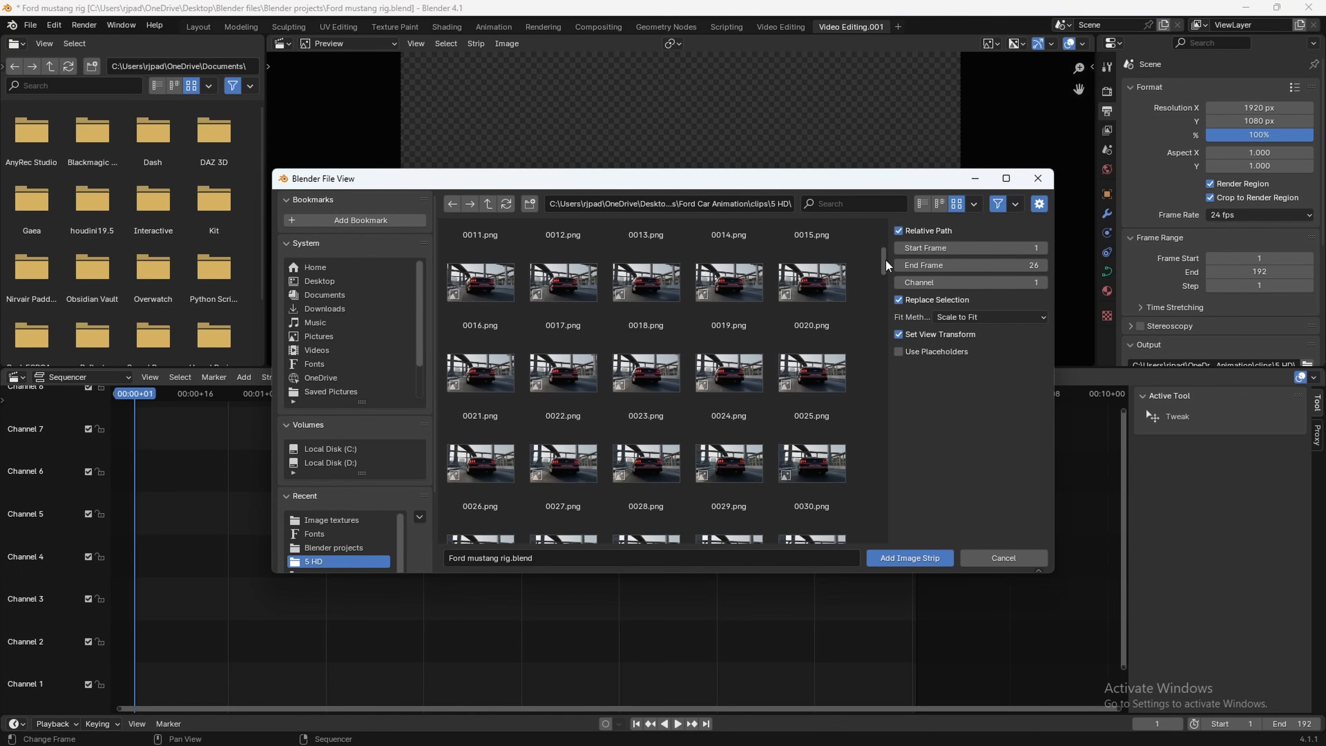
key(a)
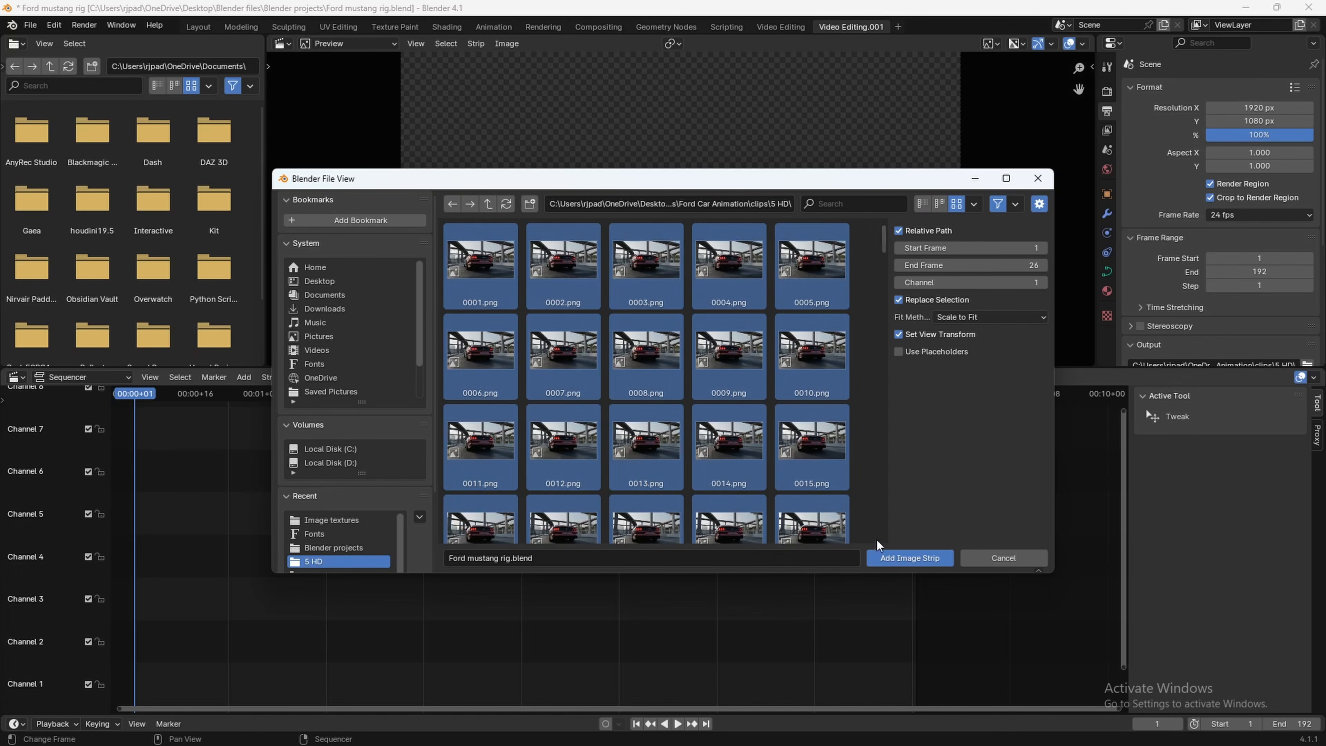
click(894, 560)
key(space)
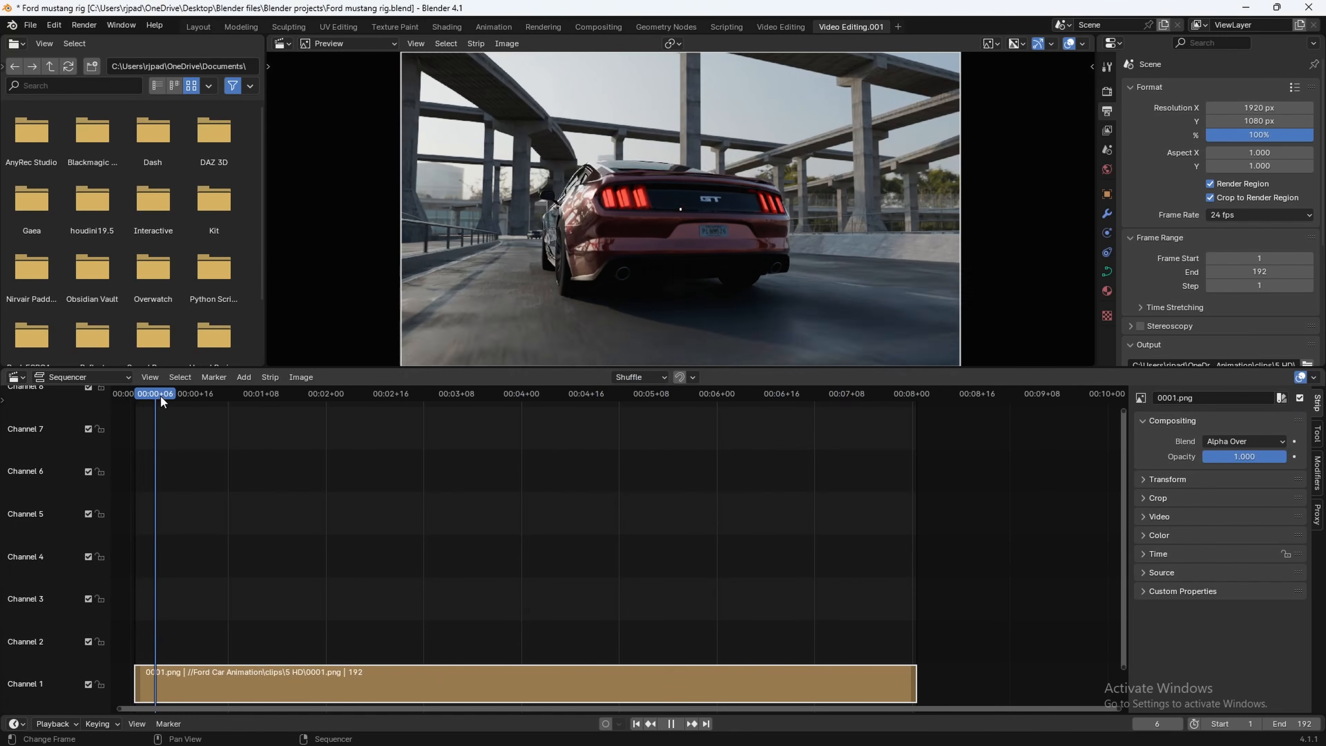
key(space)
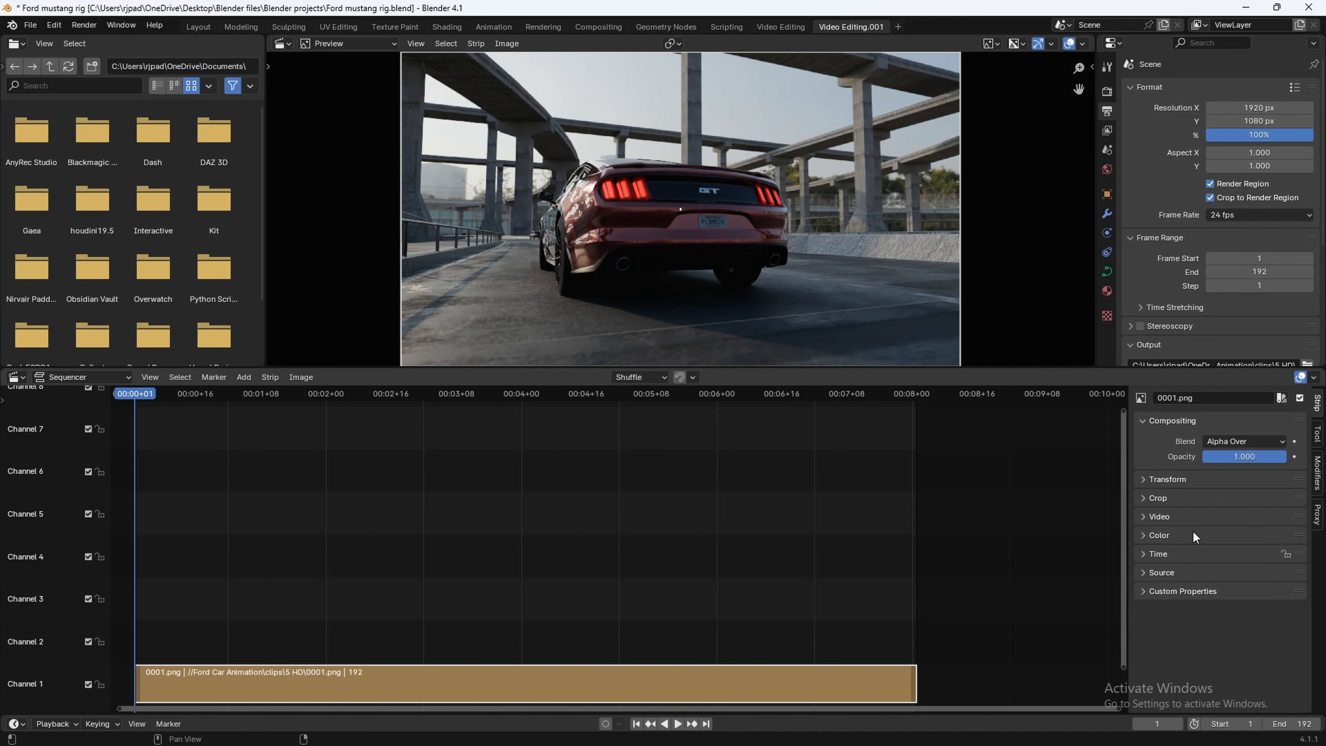
Try the Reverse Frames option on the image strip and turn it off again
click(1157, 517)
click(1207, 553)
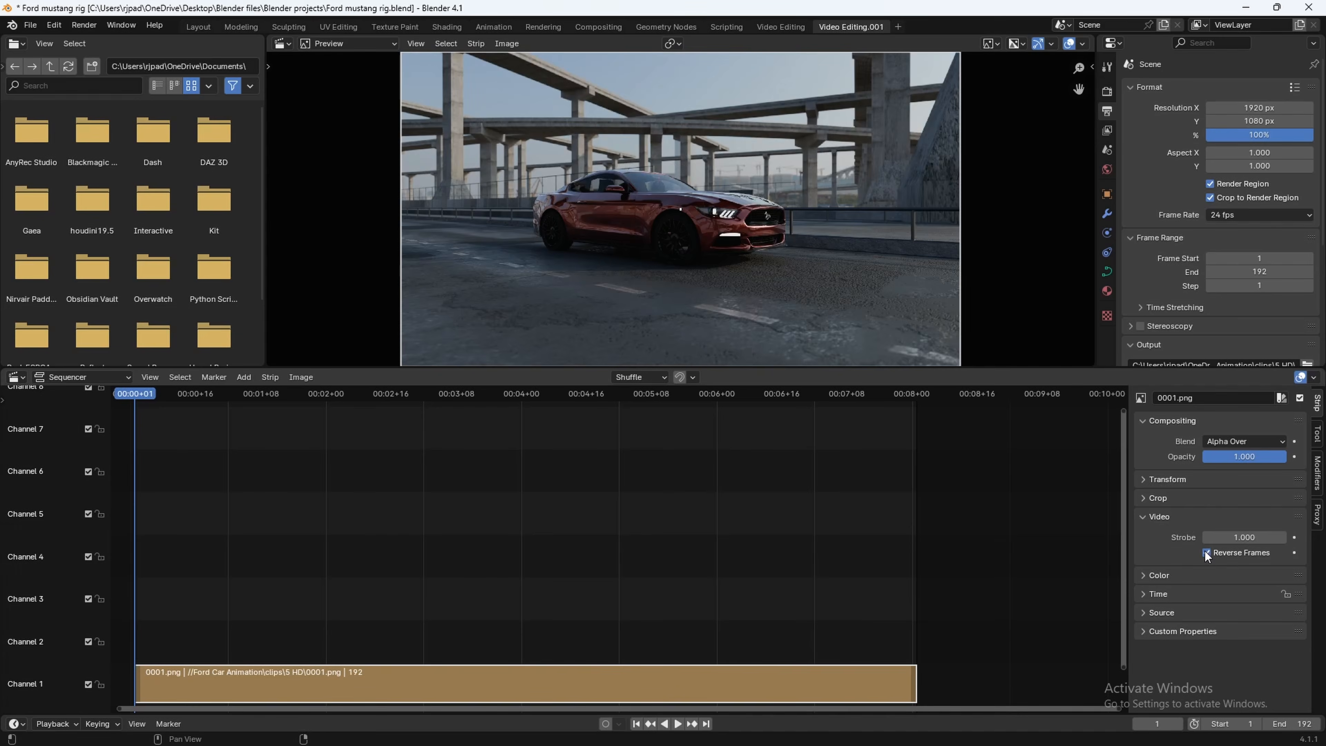
click(1207, 552)
Play the assembled image sequence in the preview and return the playhead to frame 1
scroll(621, 276, down, 1)
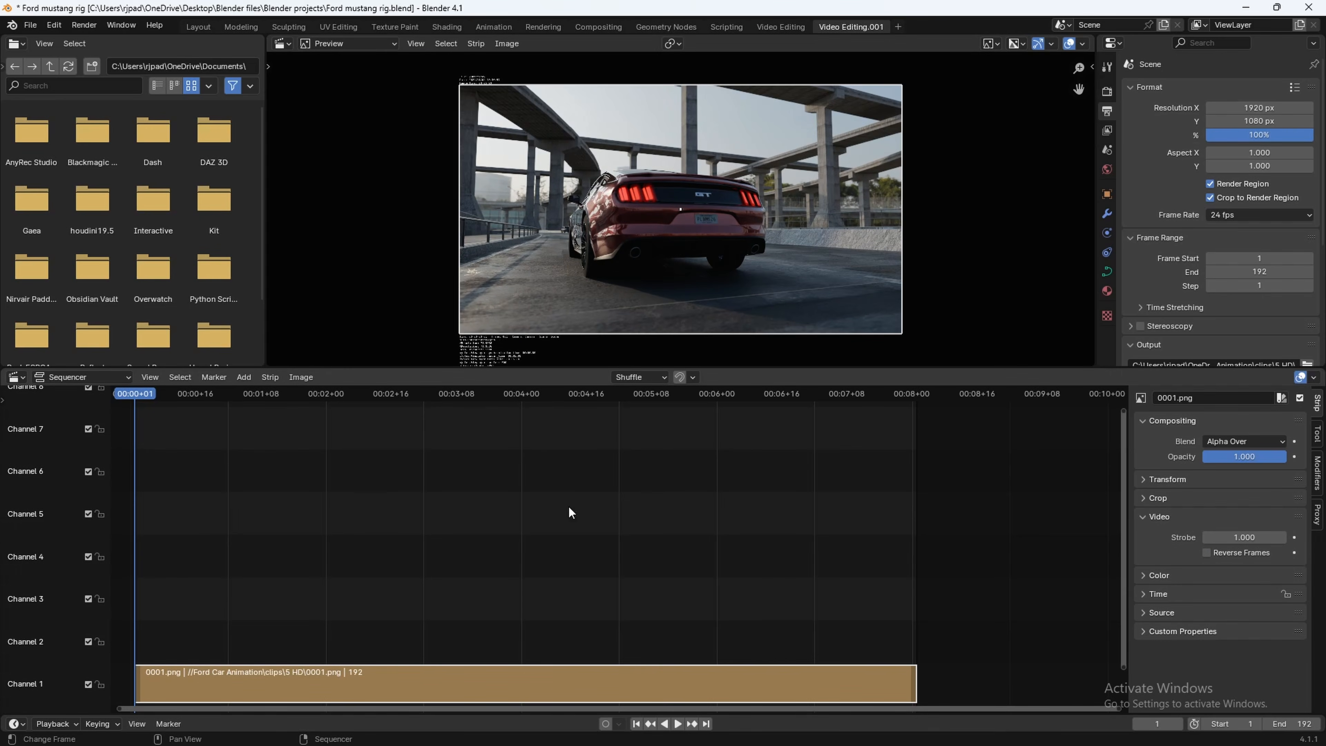
key(space)
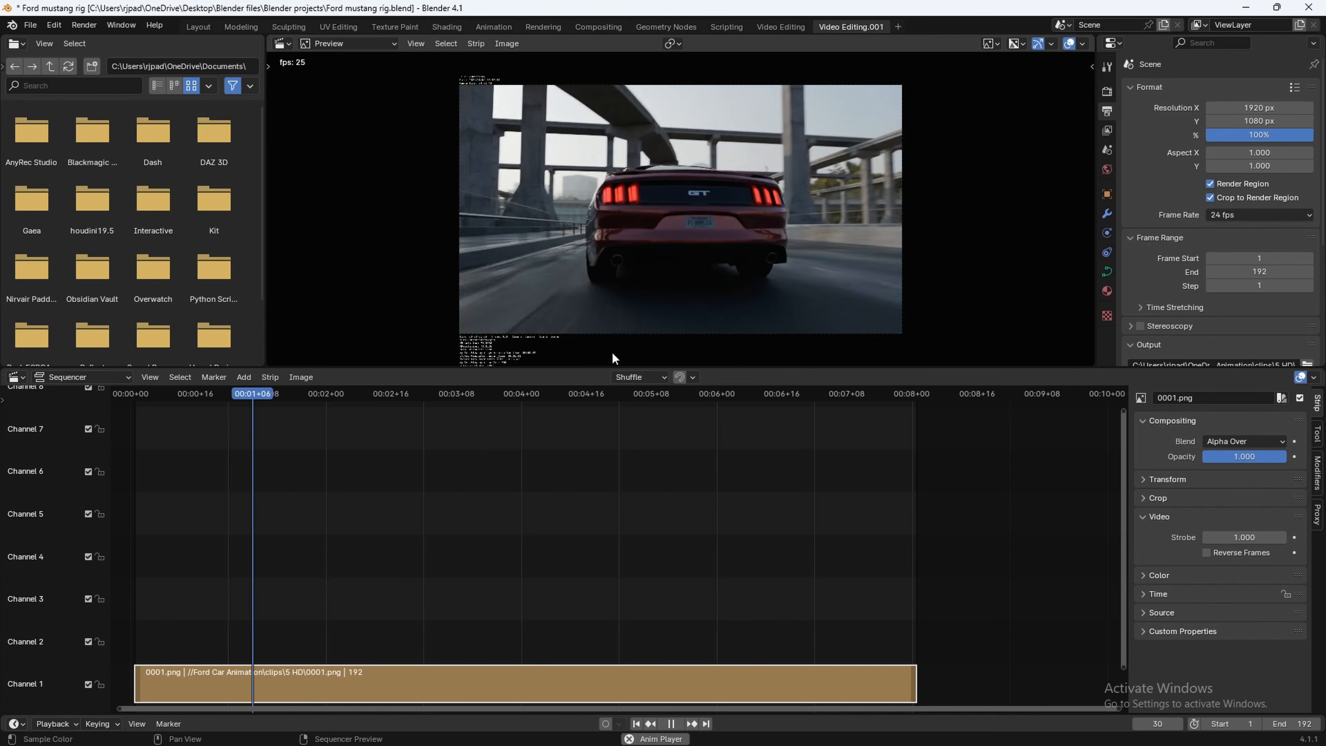
drag(396, 396, 136, 408)
key(space)
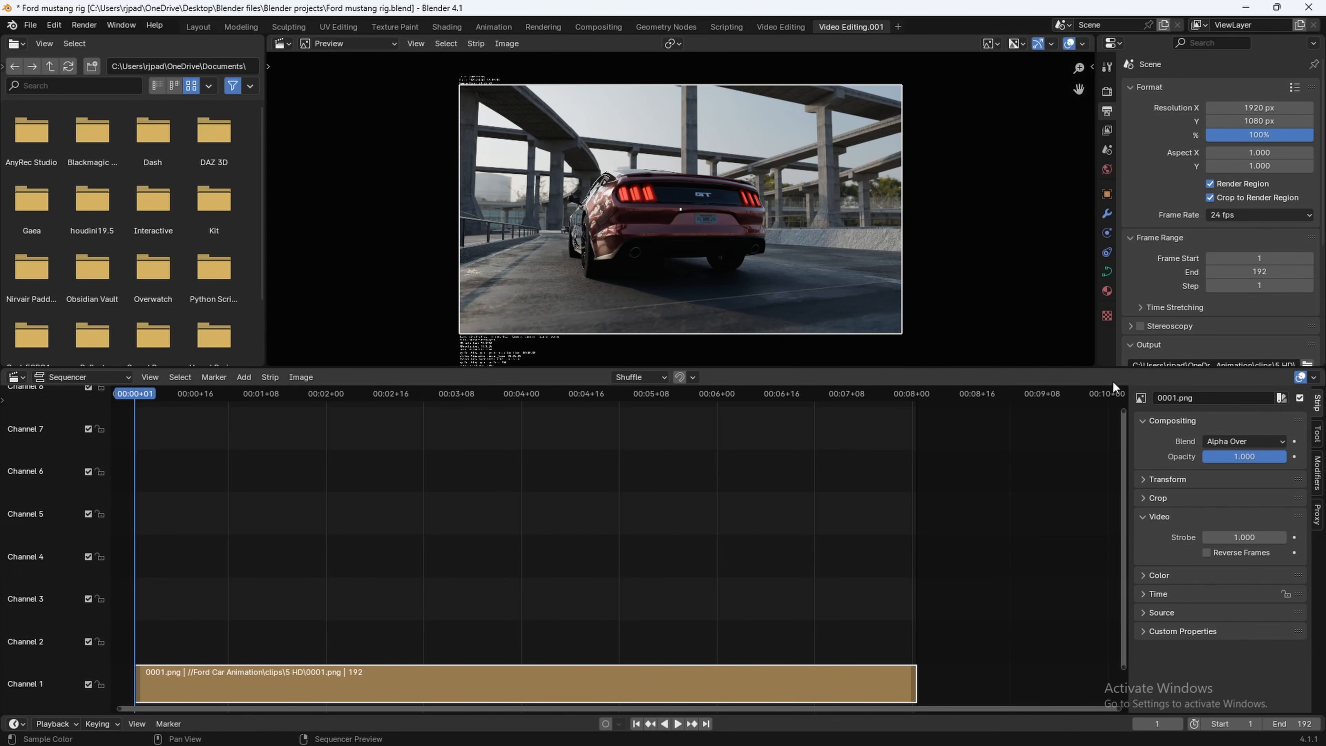
Set the output file format to FFmpeg Video with an MPEG-4 container
scroll(1187, 265, down, 3)
scroll(1188, 264, down, 7)
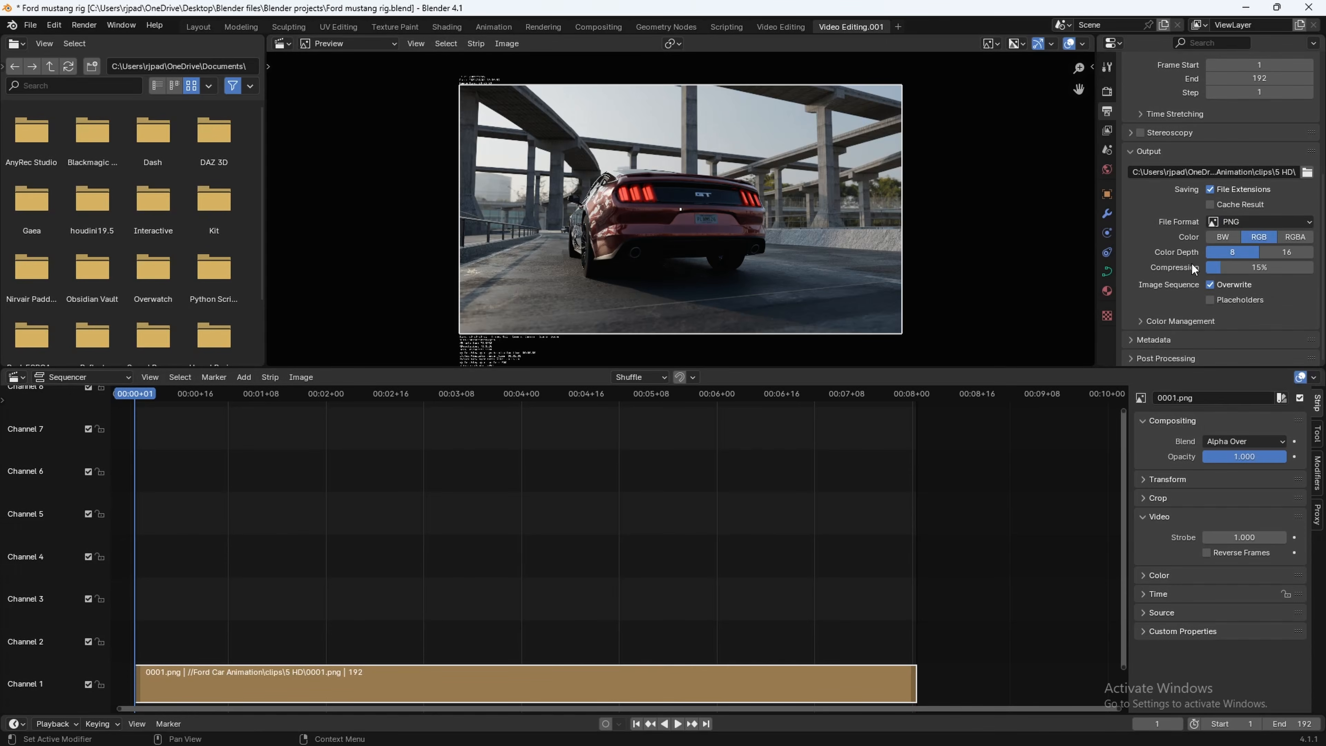
click(1239, 222)
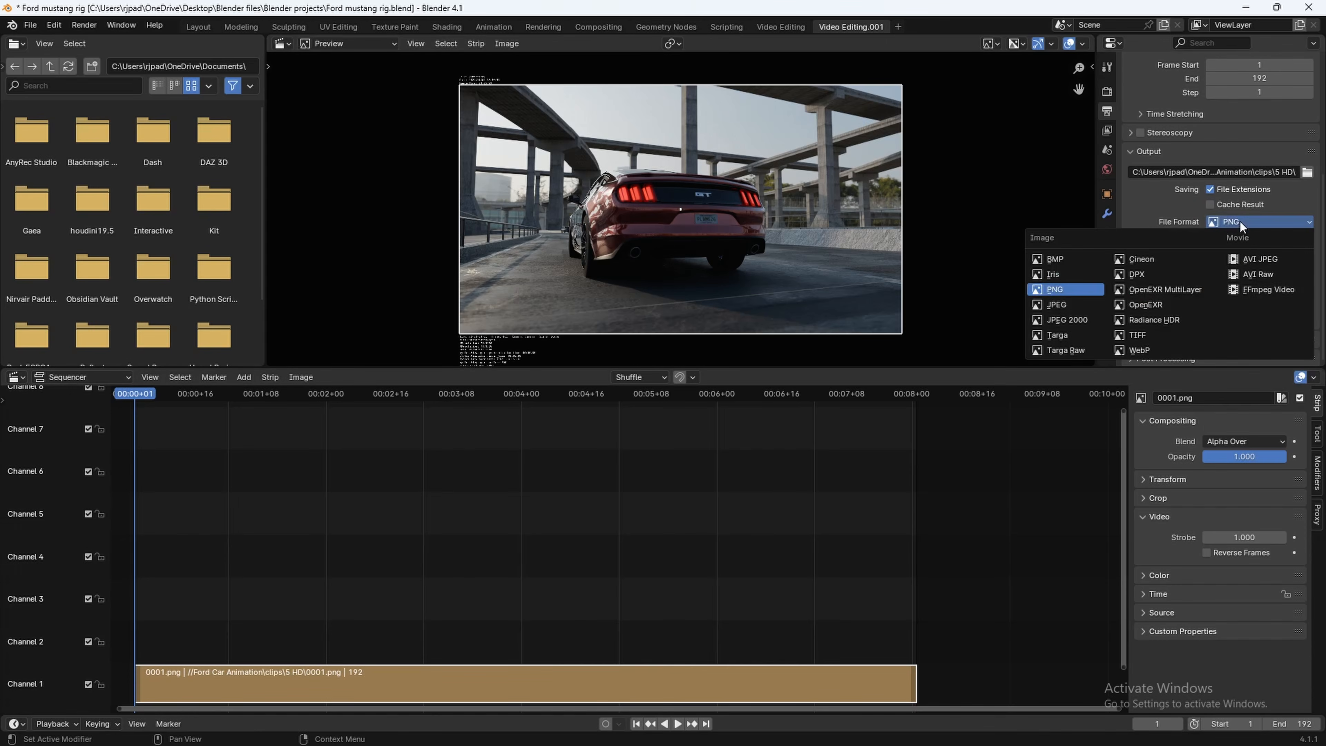
click(1256, 292)
click(1156, 319)
scroll(1163, 320, down, 6)
click(1218, 231)
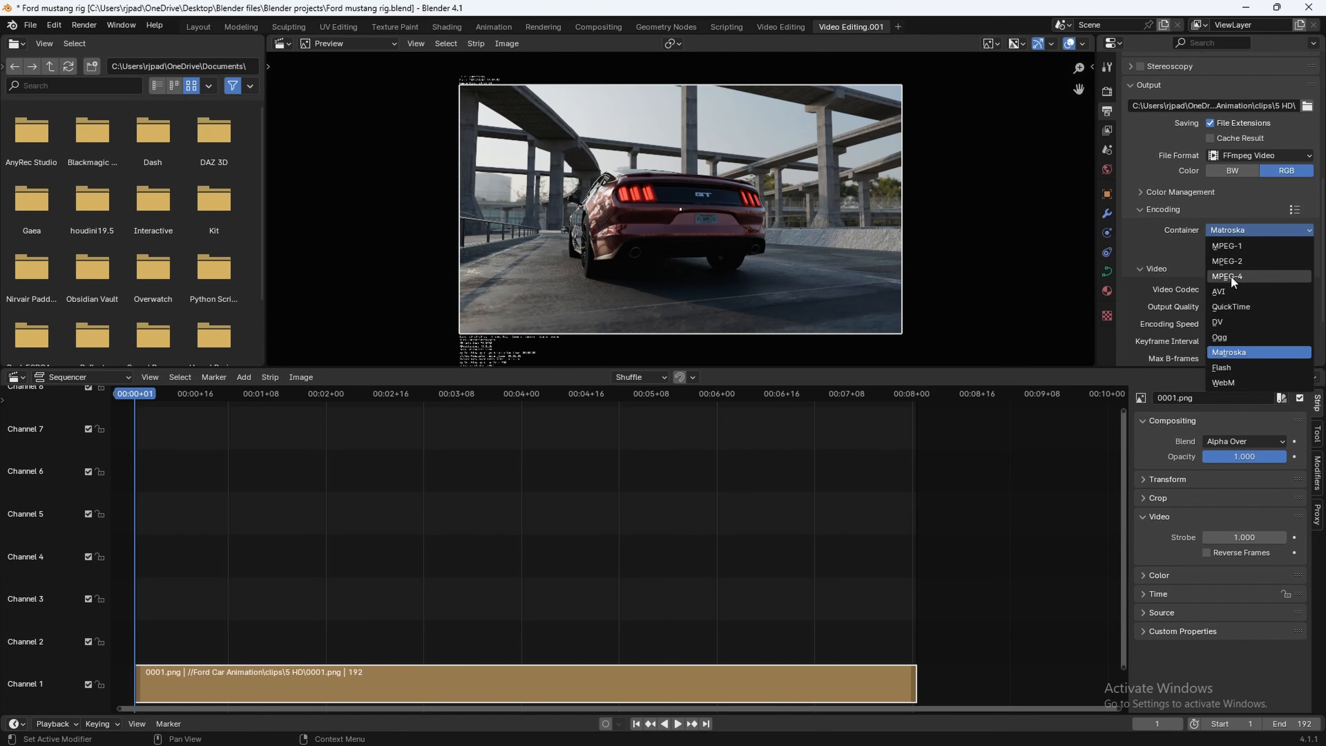
click(1228, 276)
Set the video encoding's output quality to High Quality
scroll(1222, 318, down, 4)
click(1231, 227)
click(1233, 226)
click(1222, 225)
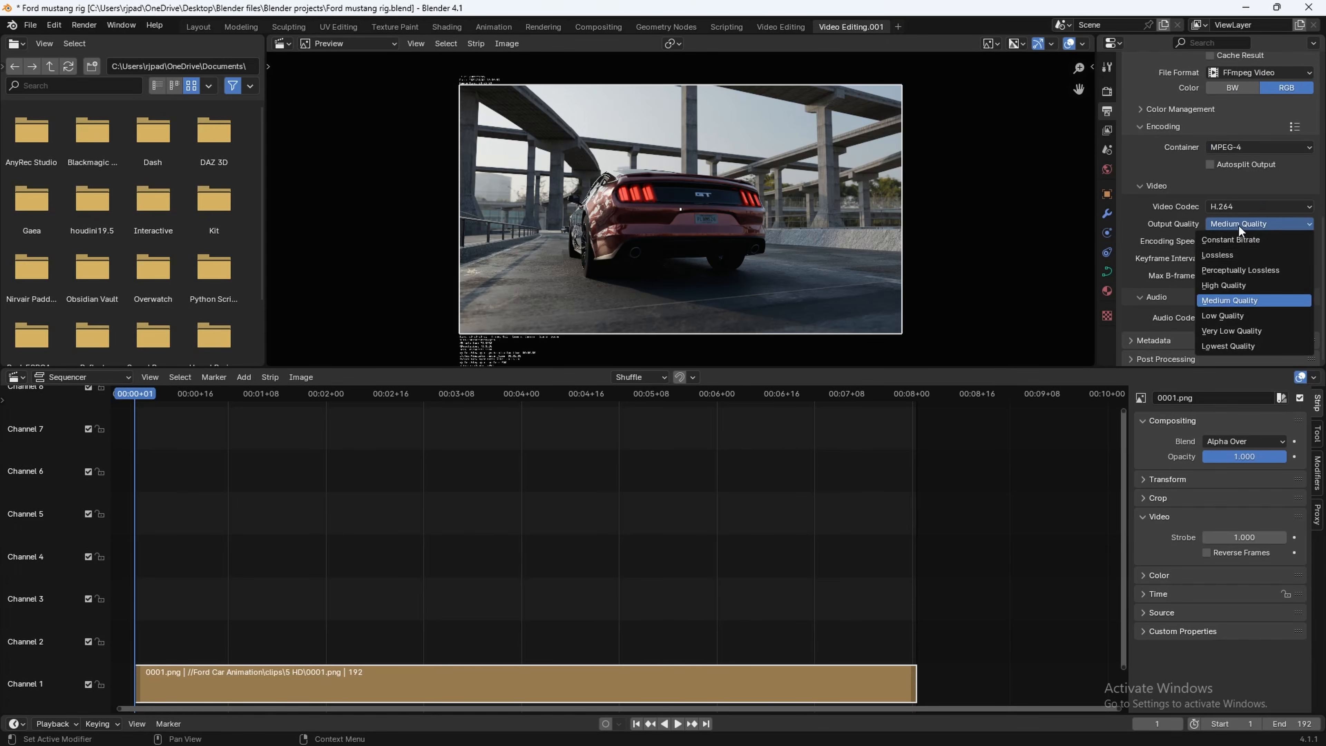
click(1240, 286)
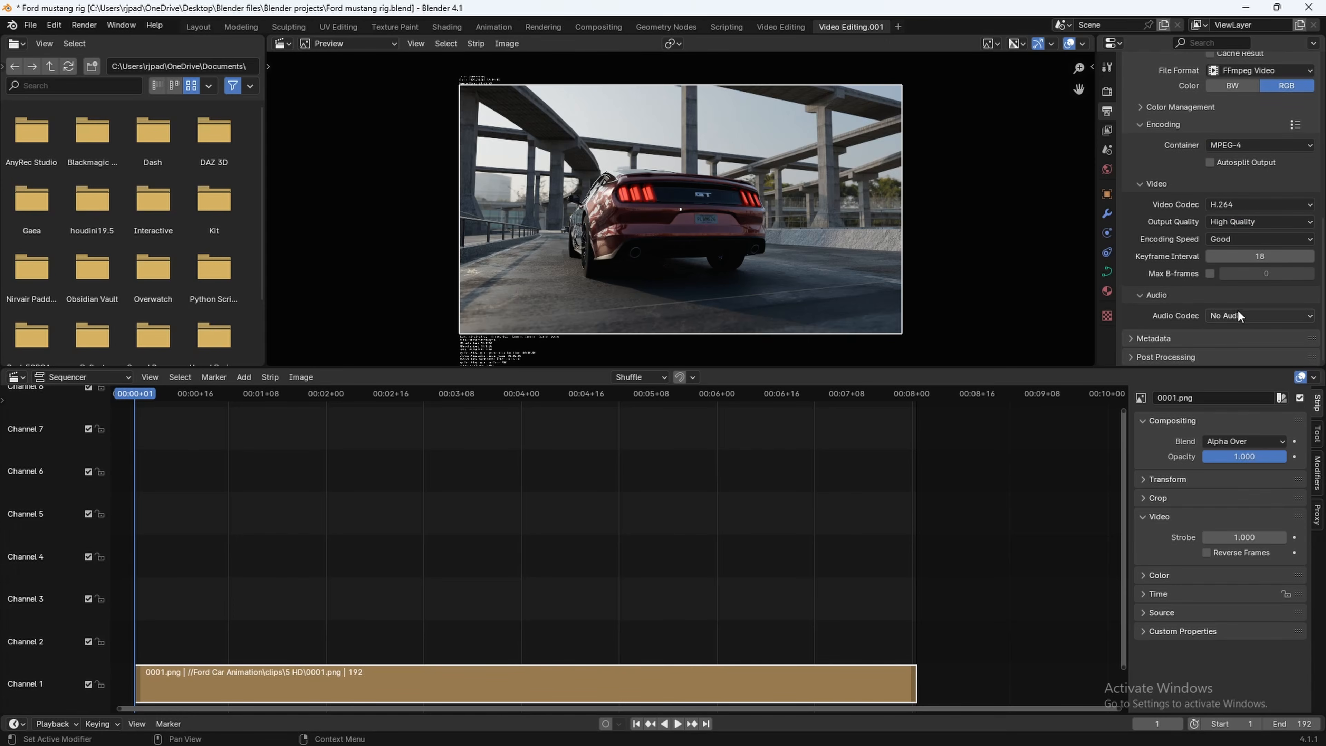
Create a folder named Ford Mustang Video File inside the clips folder and set it as the render output path
scroll(1233, 318, up, 6)
scroll(1233, 319, up, 5)
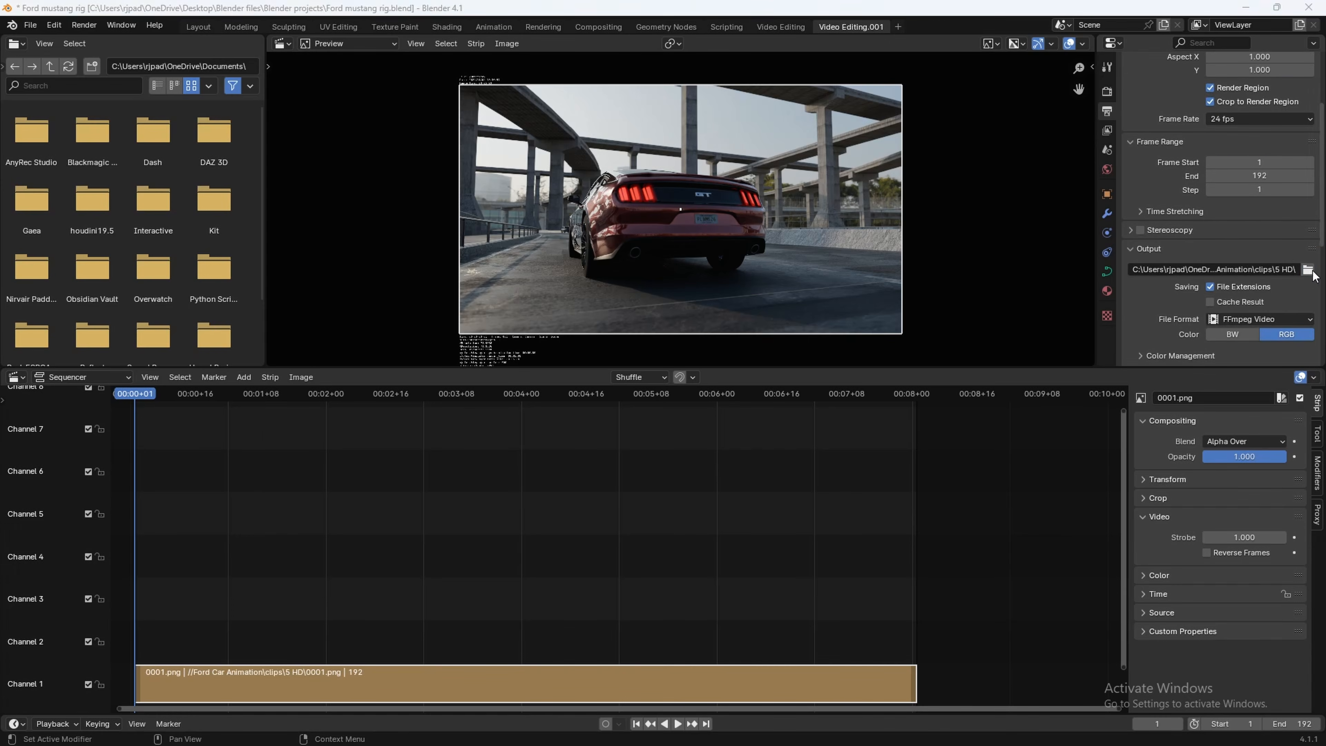
click(1308, 269)
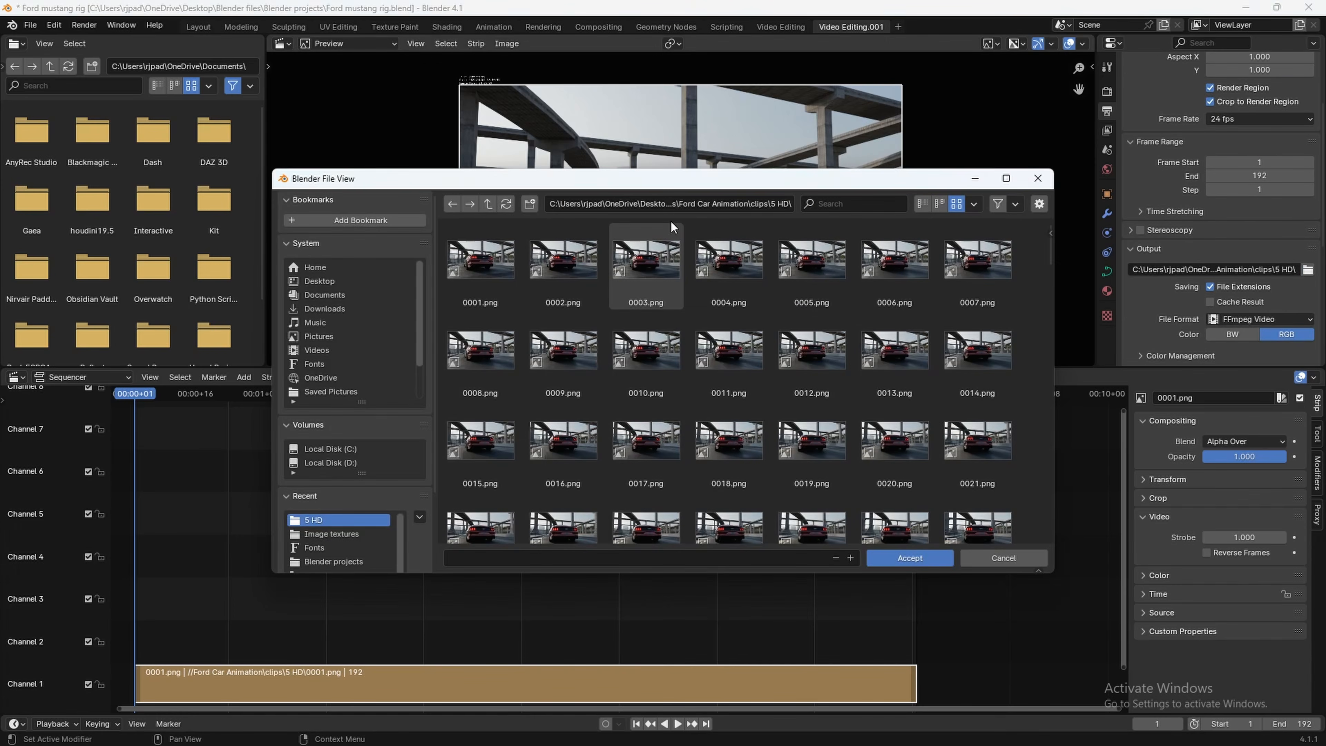
click(492, 209)
click(530, 203)
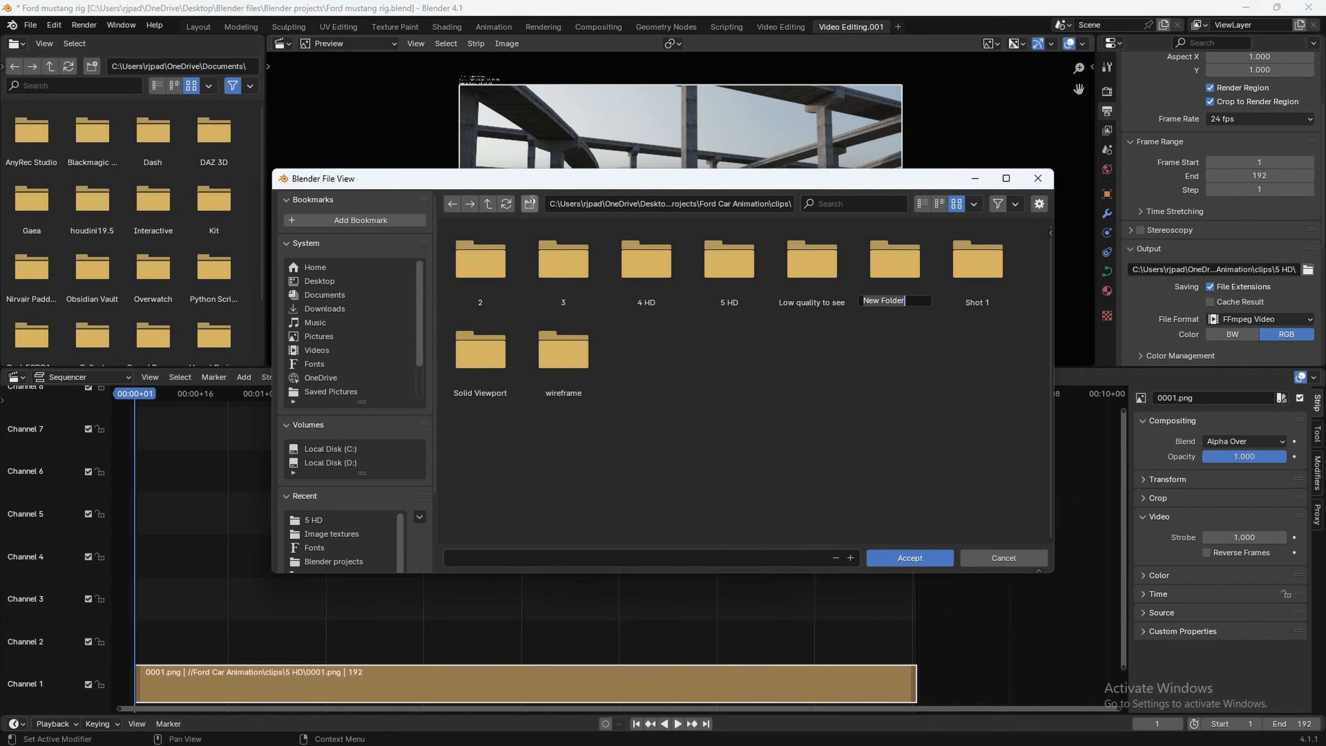
text(Ford Mustang Vidoe)
key(Return)
key(Return)
Turn off Render Region in the output format settings and render the sequence as an animation
scroll(1201, 156, up, 4)
click(1210, 183)
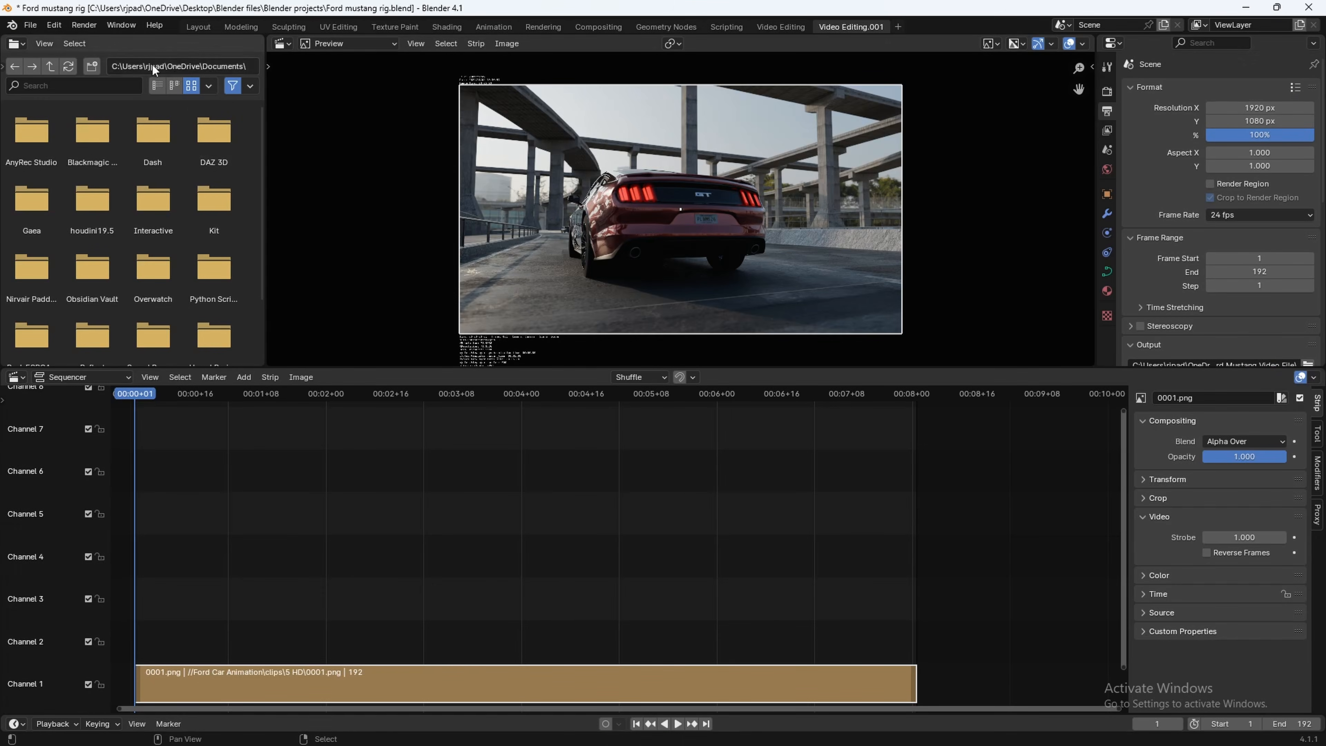
click(85, 27)
click(96, 53)
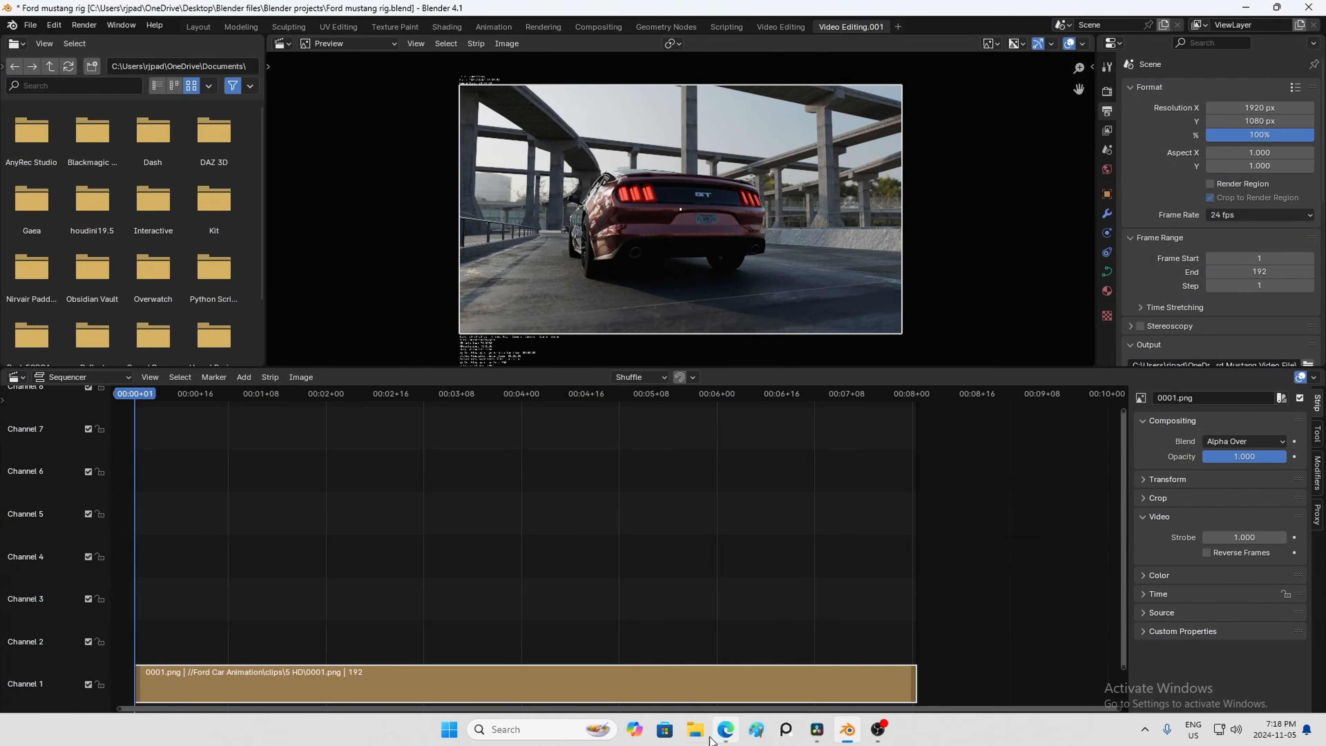
Check the output folder for the rendered MP4 without changing the path, and return to the Layout workspace
scroll(1253, 209, down, 3)
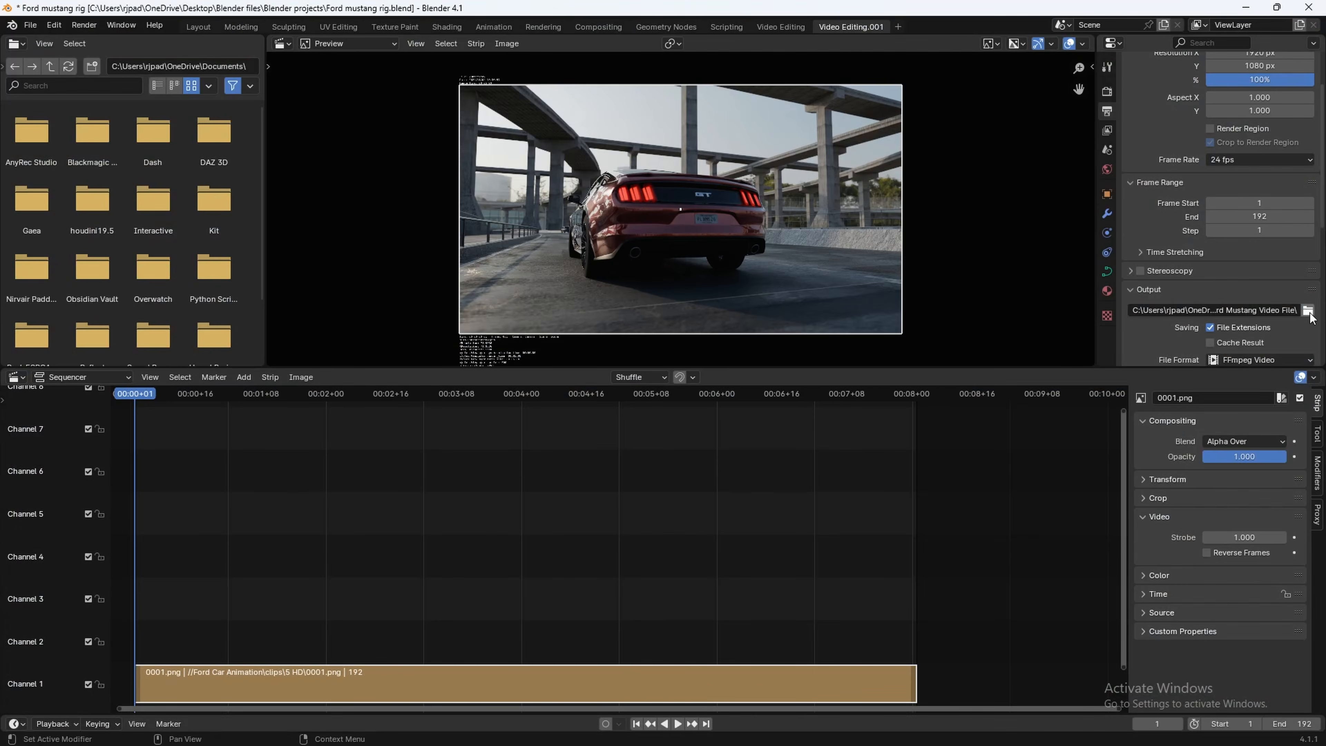
click(1307, 309)
click(489, 266)
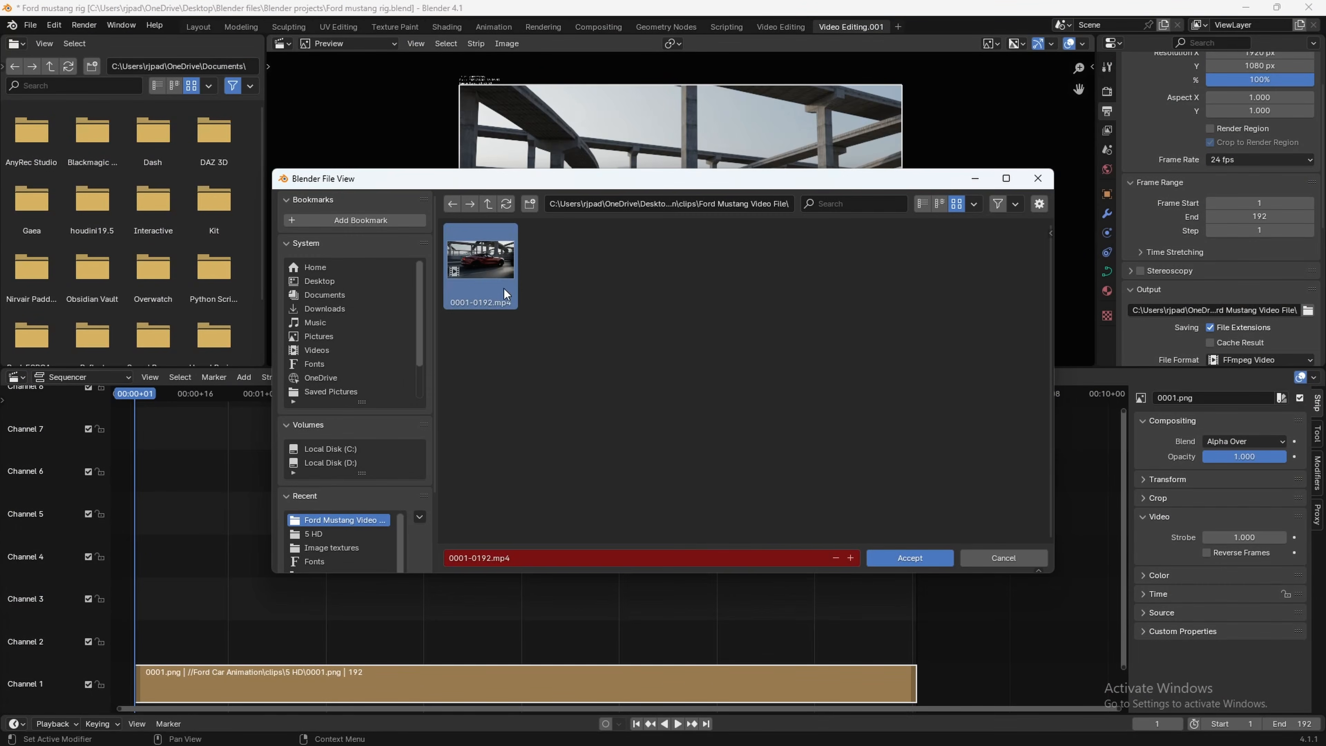
click(1002, 558)
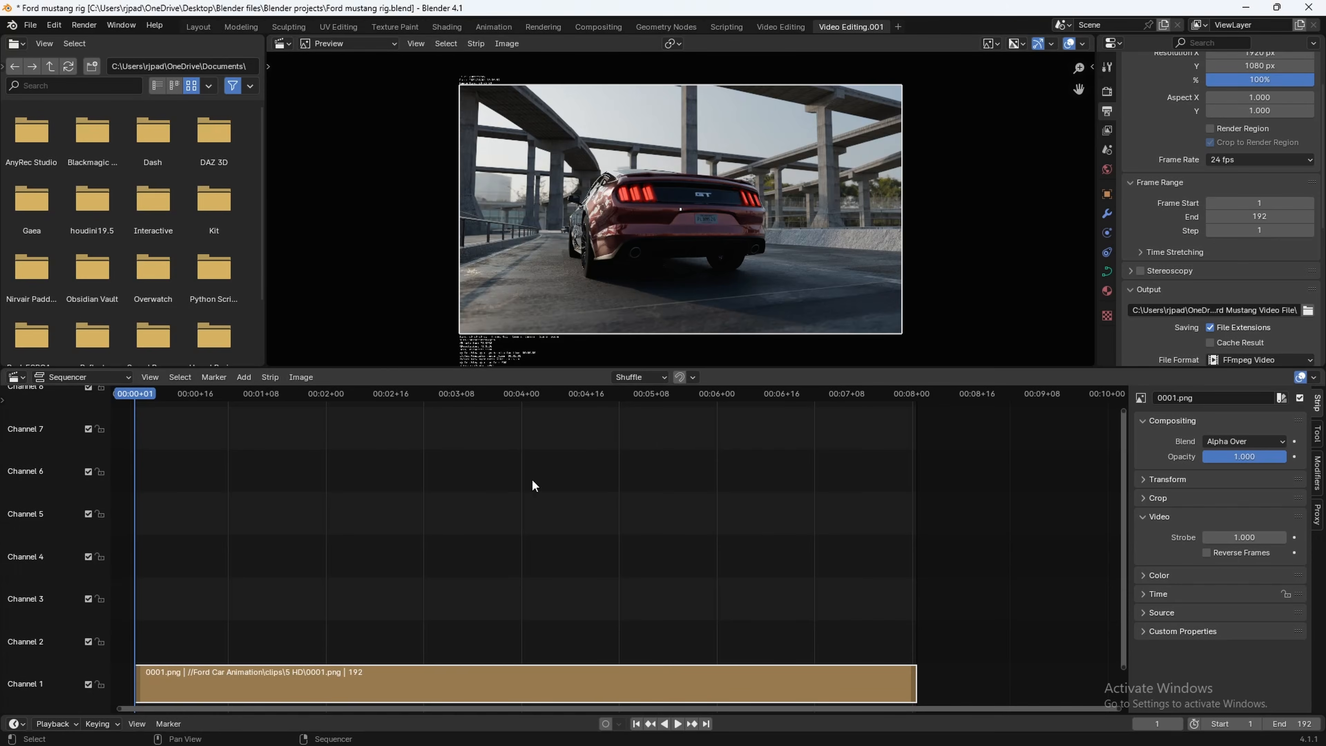
click(198, 27)
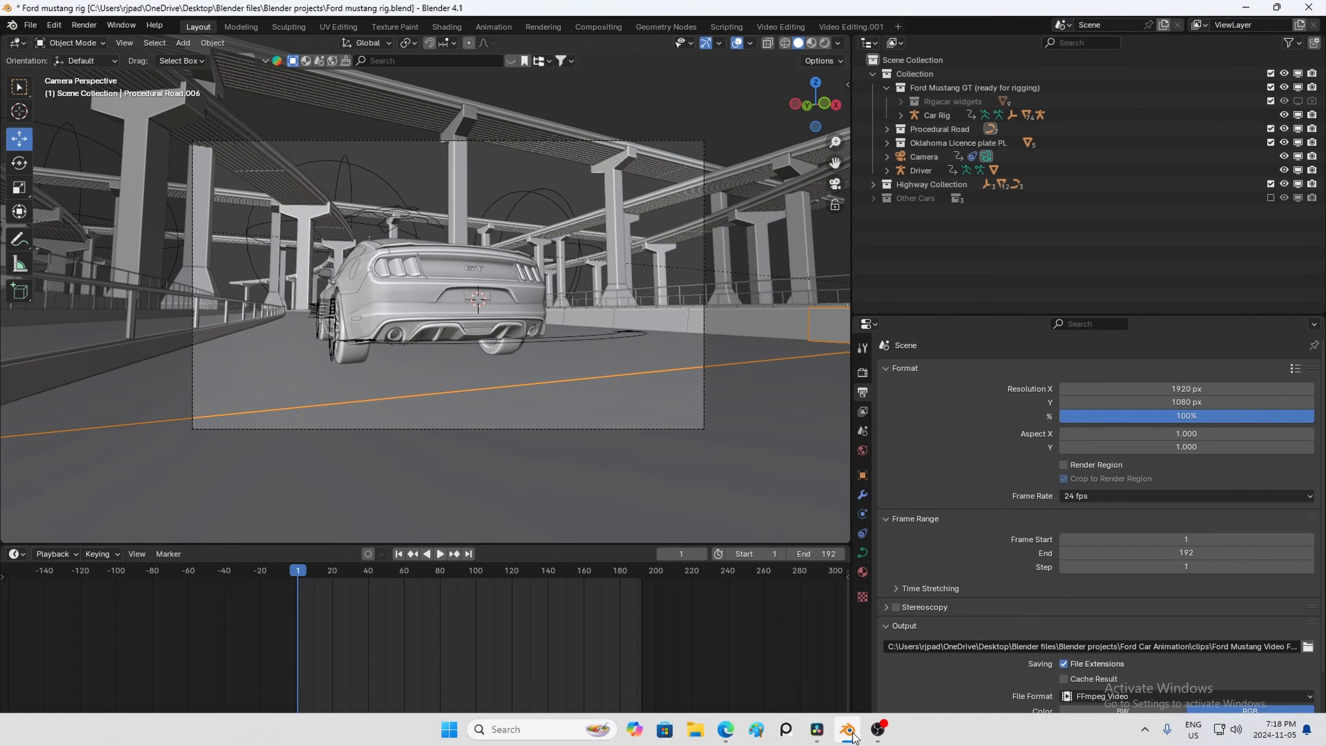
Switch to the browser and examine the Patreon page's membership tiers, featured course and recent Ford Mustang blend file post
click(818, 730)
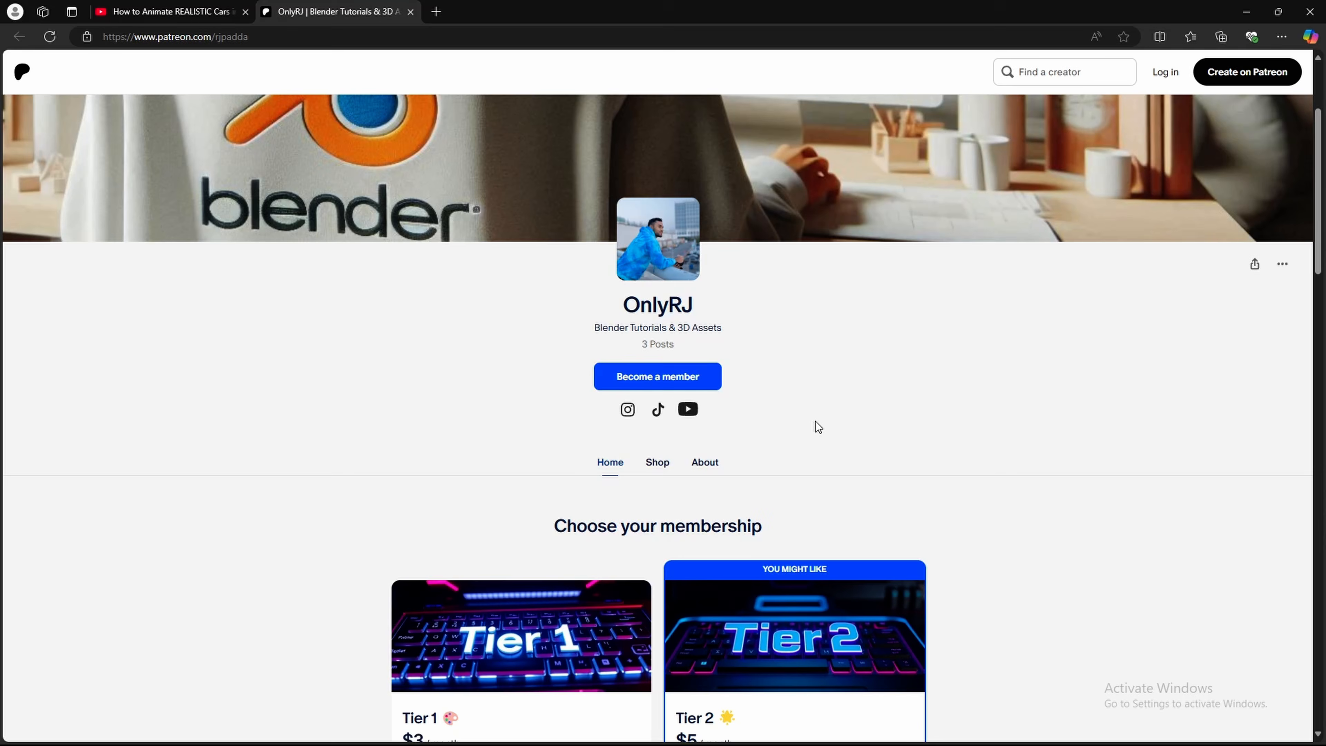
scroll(965, 479, down, 5)
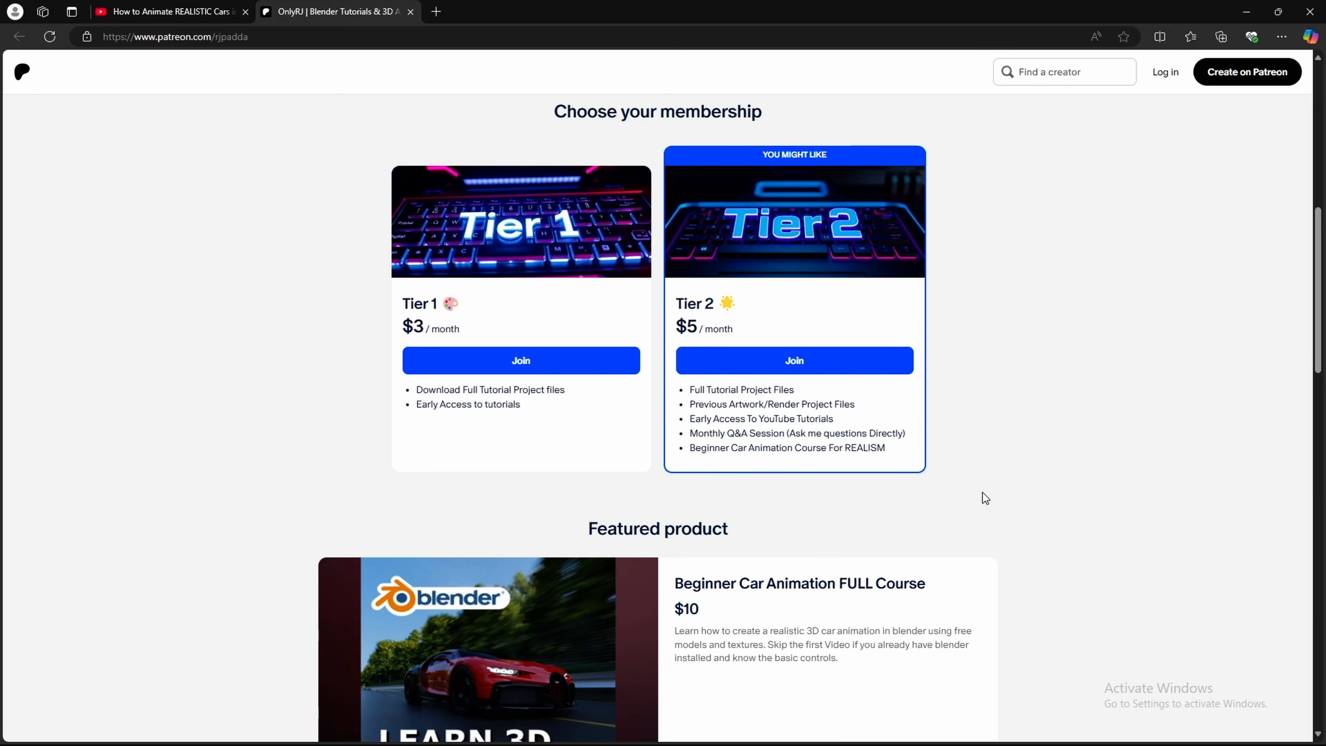
scroll(982, 494, down, 7)
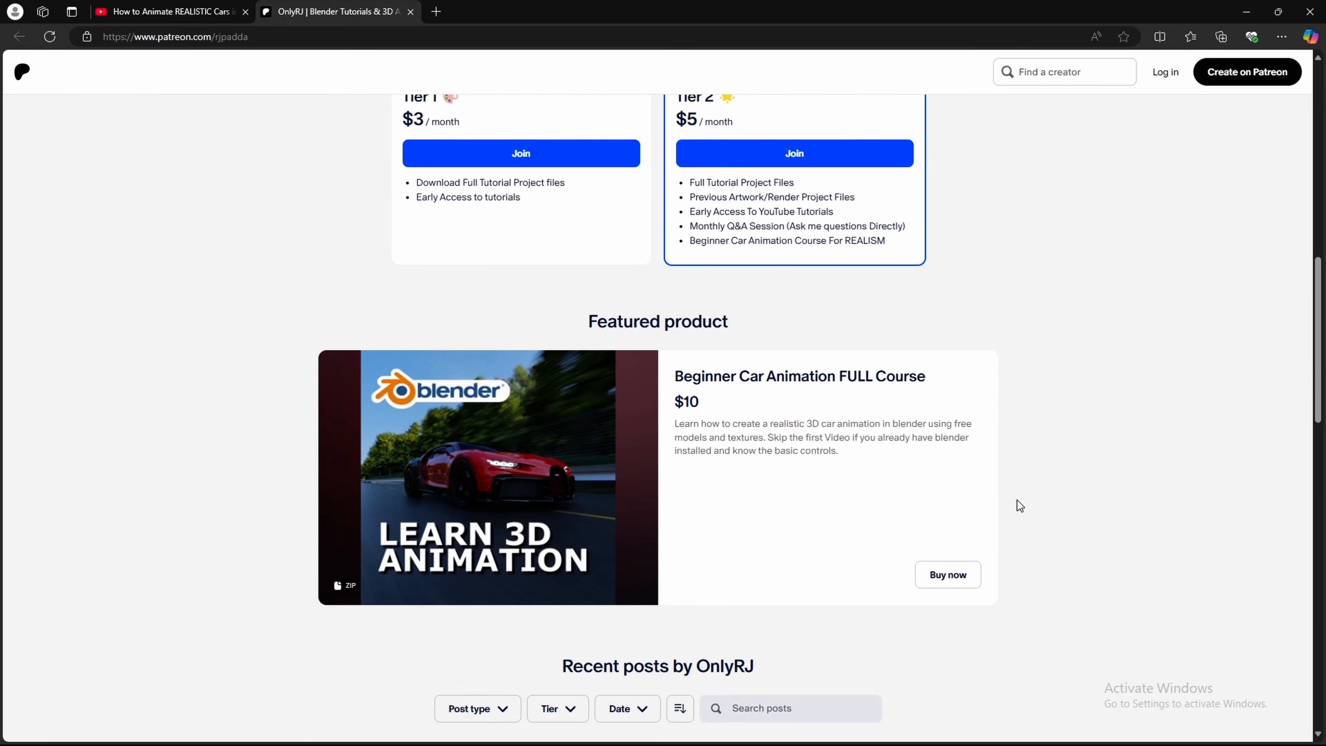
scroll(1021, 504, down, 1)
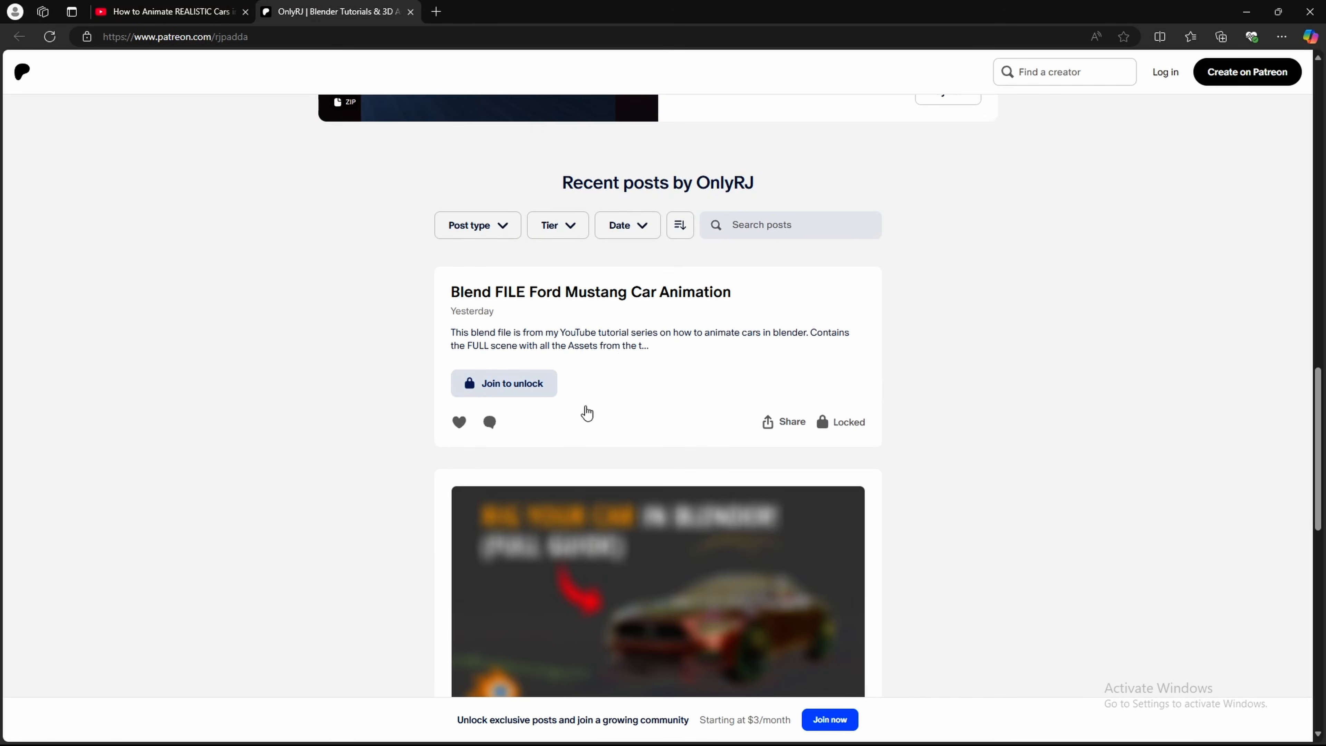